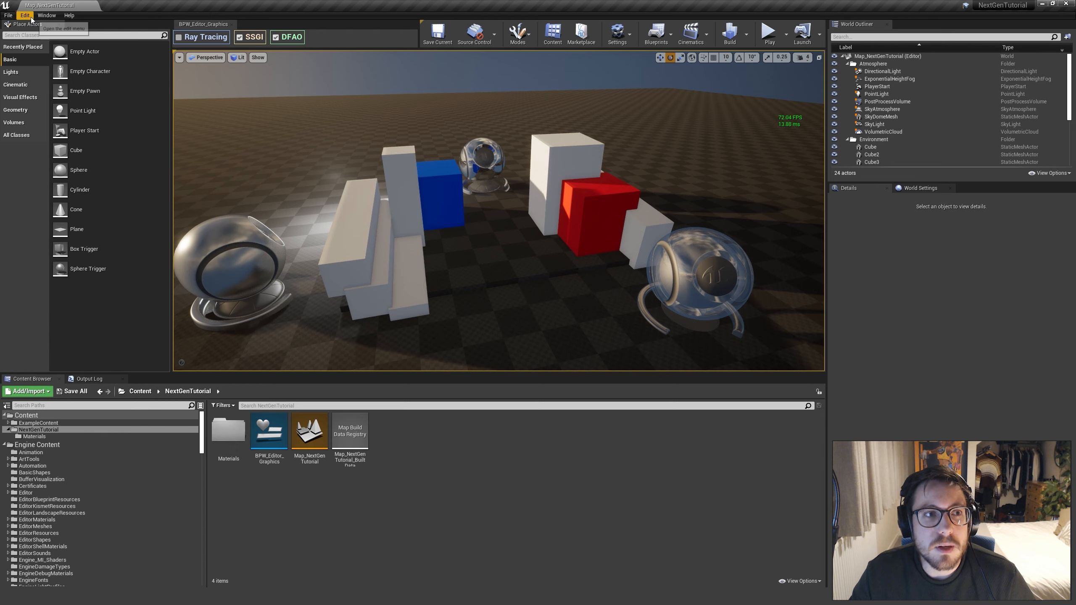
# Open the project's Rendering settings and check the Ray Tracing option in the Ray Tracing section
pyautogui.click(30, 16)
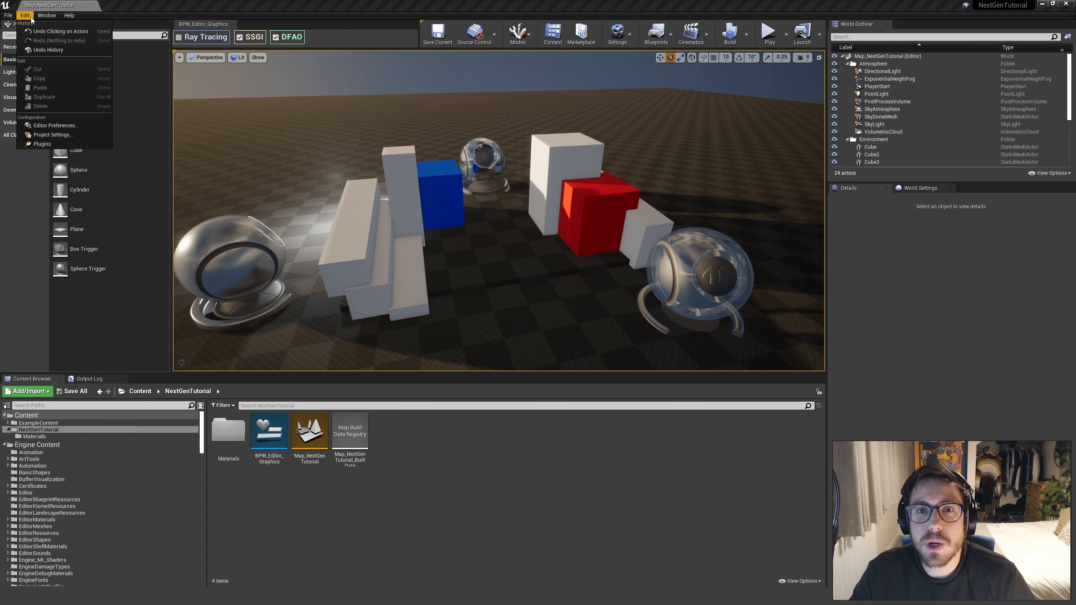
pyautogui.click(63, 136)
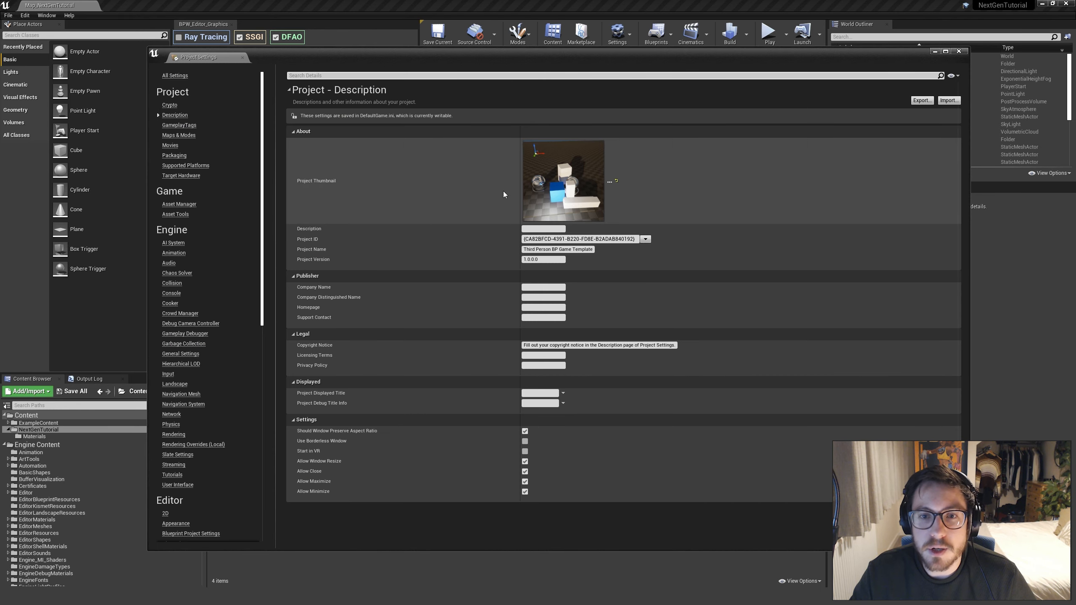
pyautogui.click(174, 435)
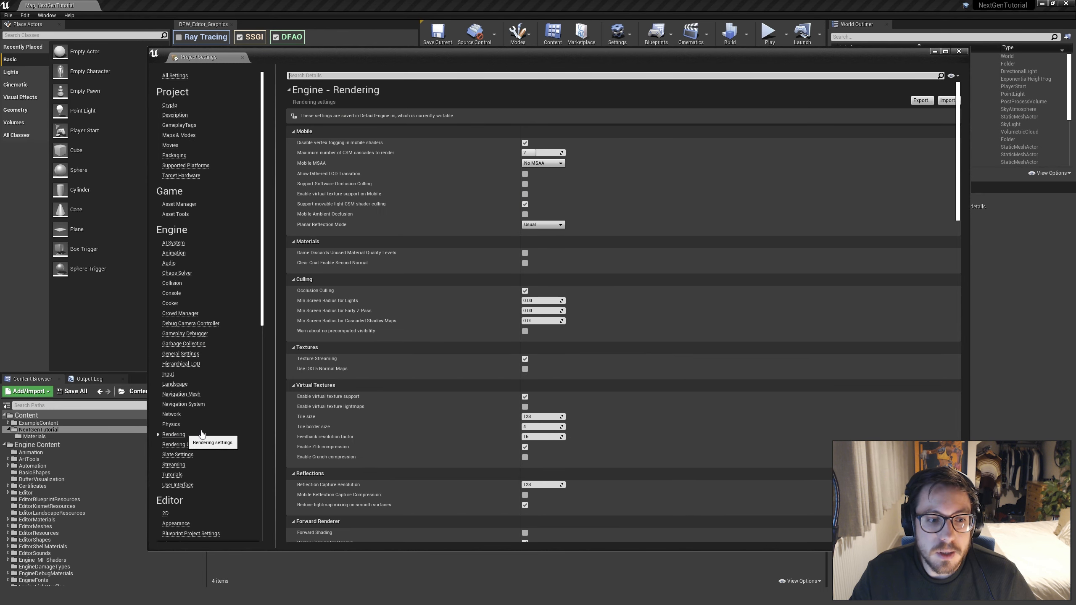
pyautogui.scroll(-5, 576, 331)
pyautogui.scroll(-10, 575, 363)
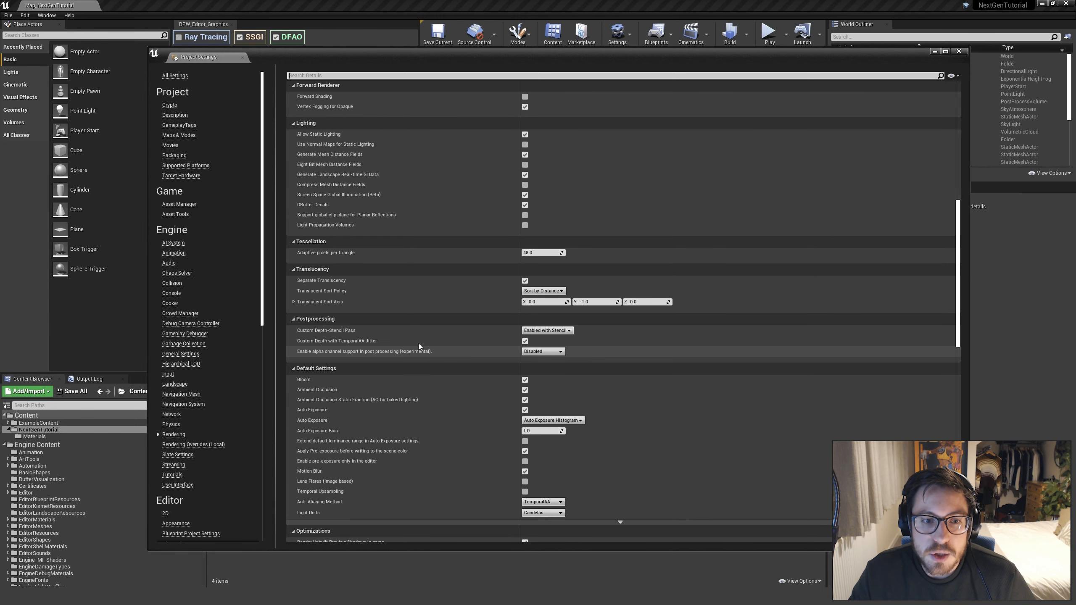
pyautogui.scroll(-6, 435, 402)
pyautogui.scroll(-15, 435, 402)
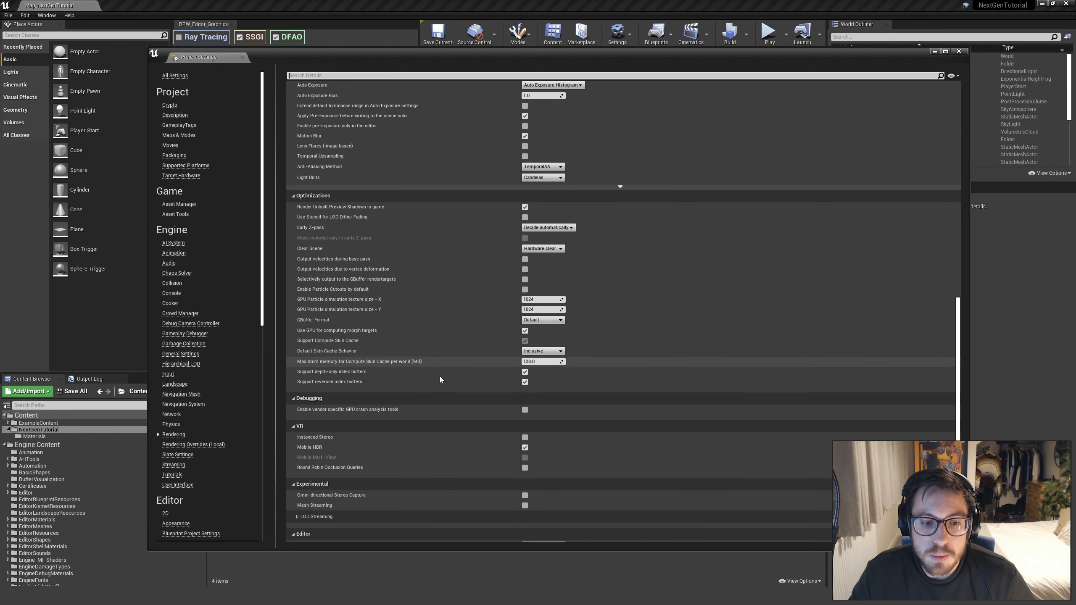
pyautogui.scroll(-4, 462, 408)
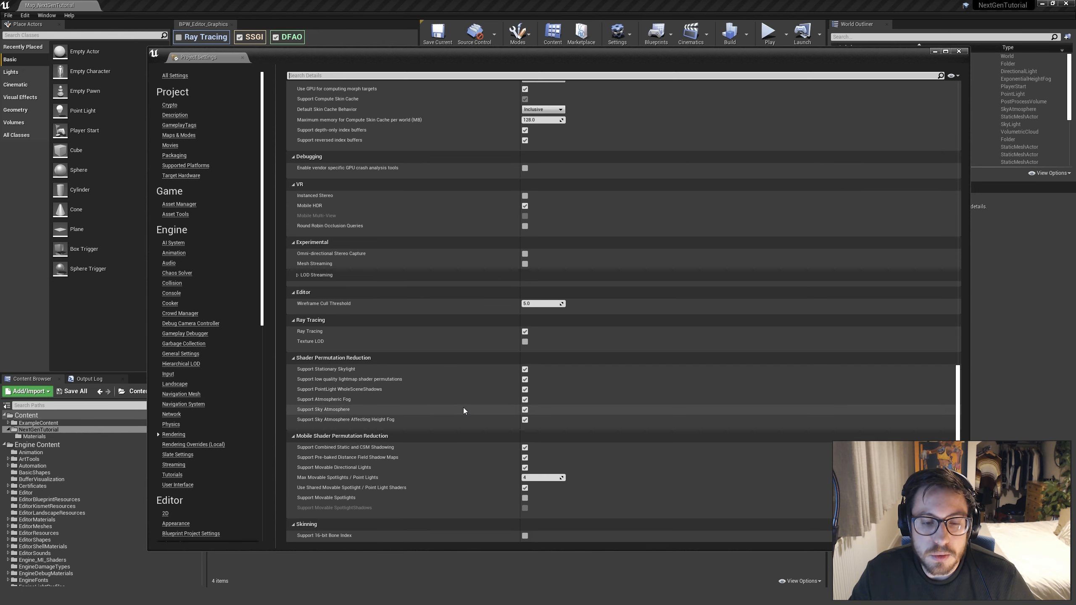
pyautogui.click(525, 332)
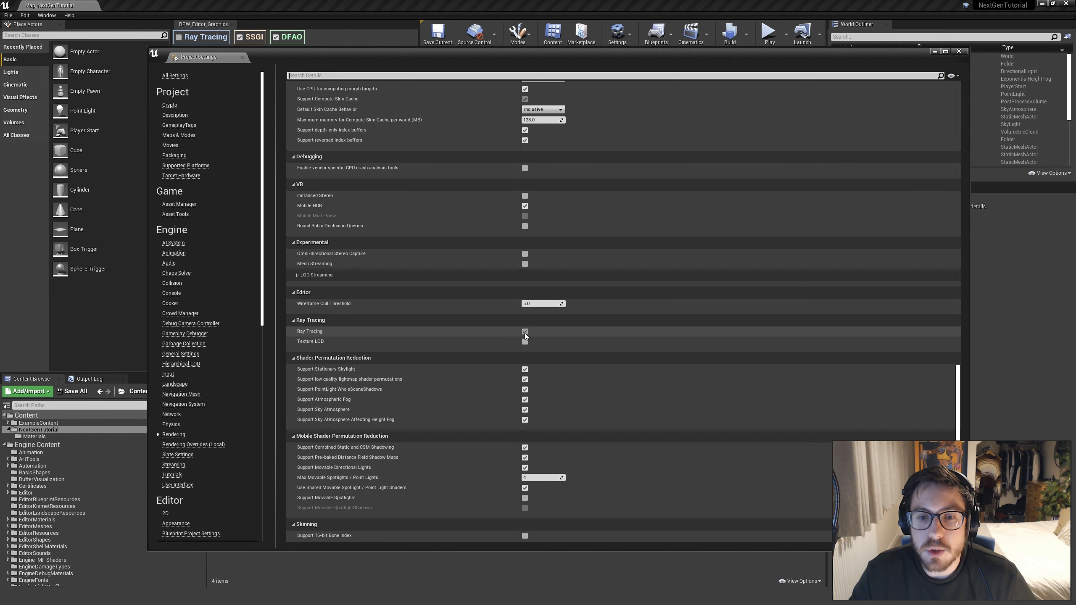
pyautogui.moveTo(321, 333)
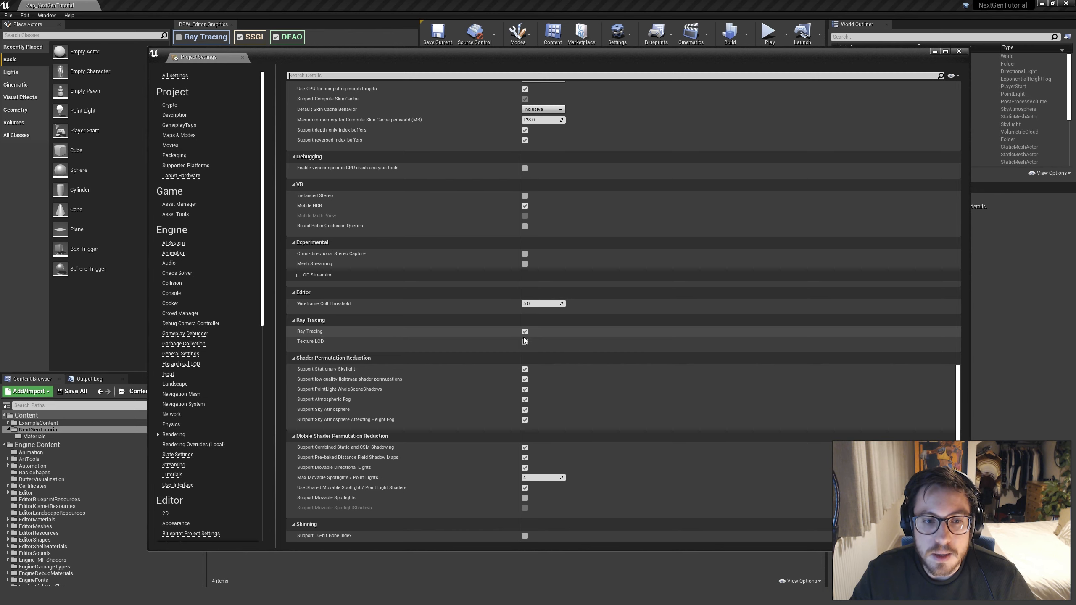
# Examine the Default RHI options in the Windows platform settings, then put the project settings window away
pyautogui.scroll(-5, 950, 333)
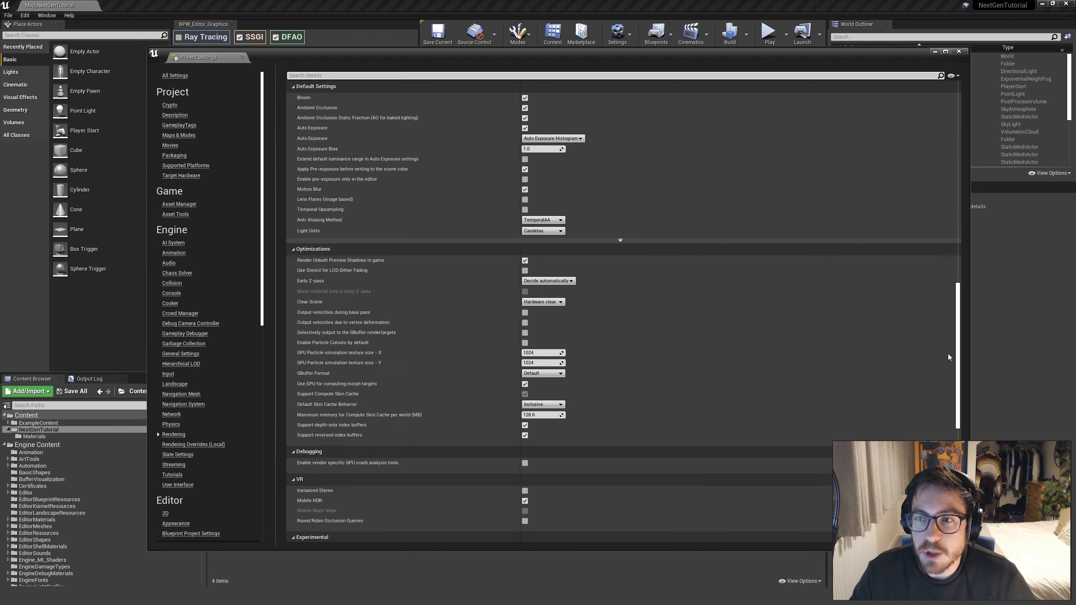
pyautogui.scroll(-5, 208, 423)
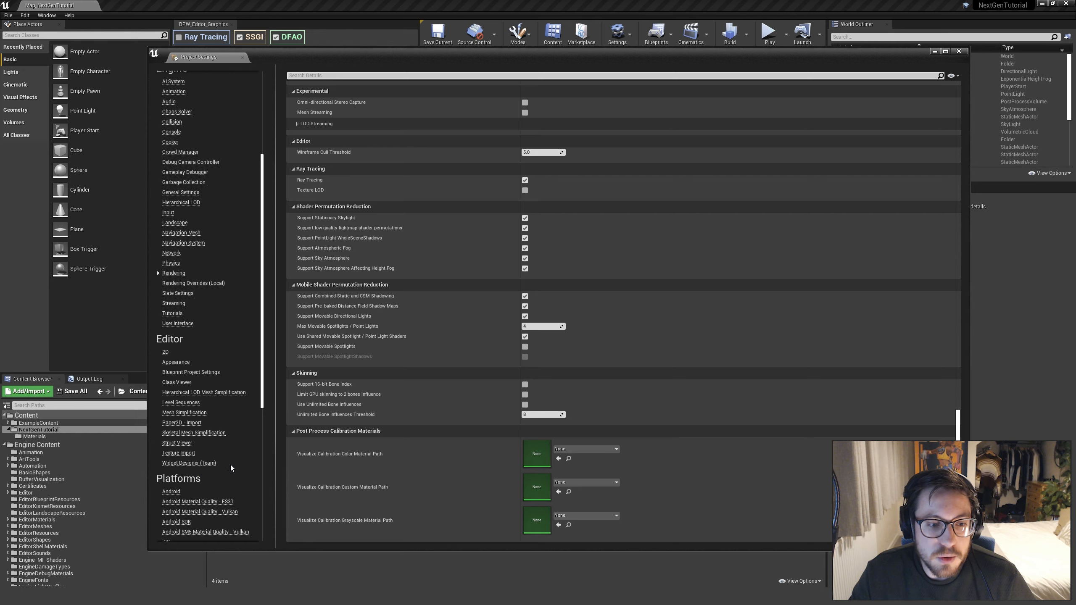
pyautogui.scroll(-3, 224, 475)
pyautogui.scroll(-1, 195, 500)
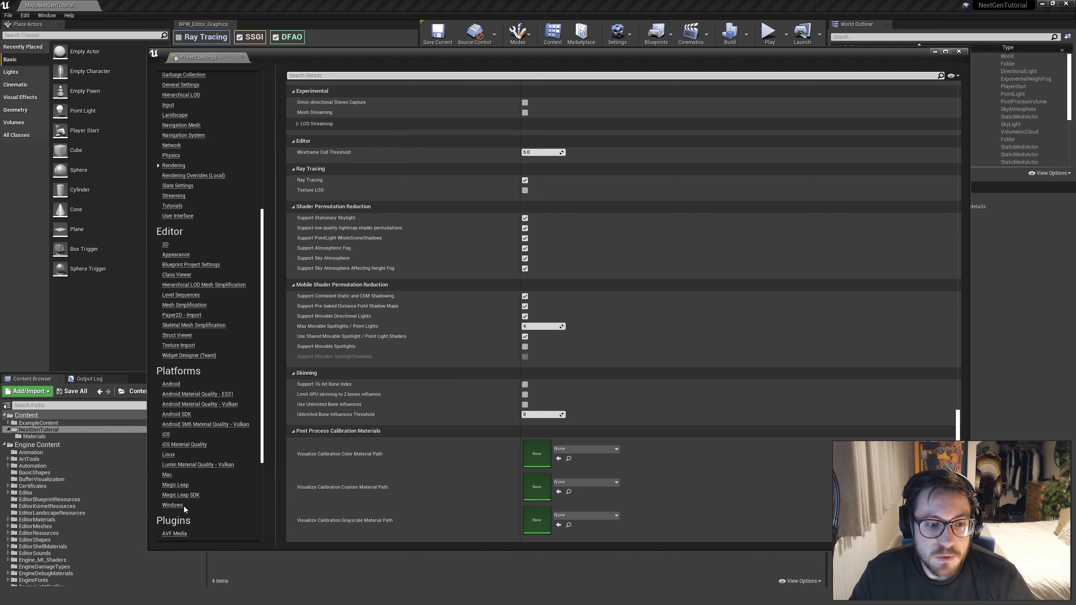
pyautogui.click(182, 506)
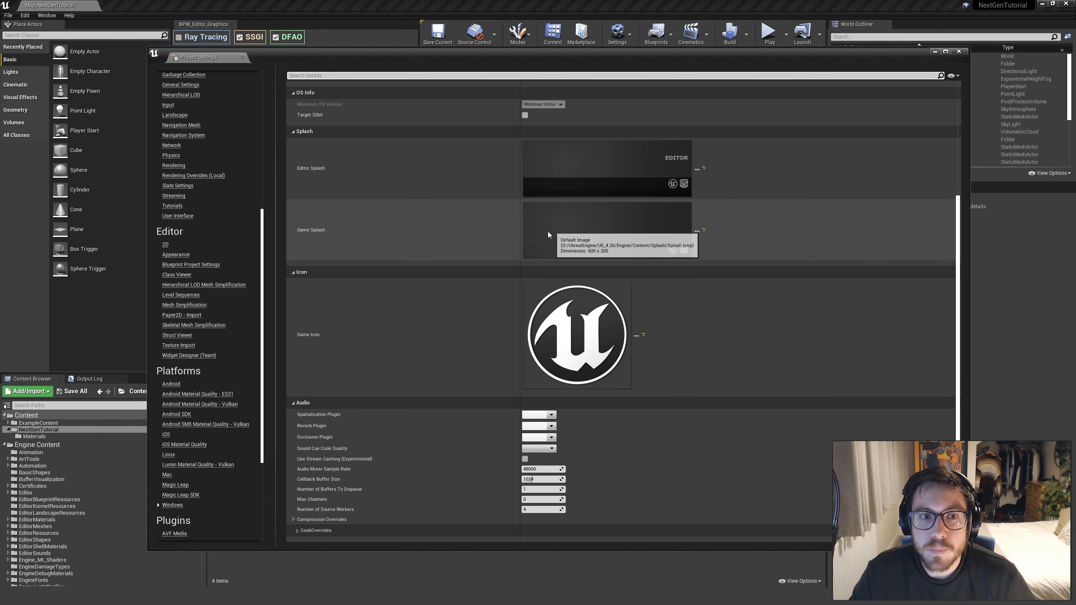
pyautogui.scroll(1, 548, 232)
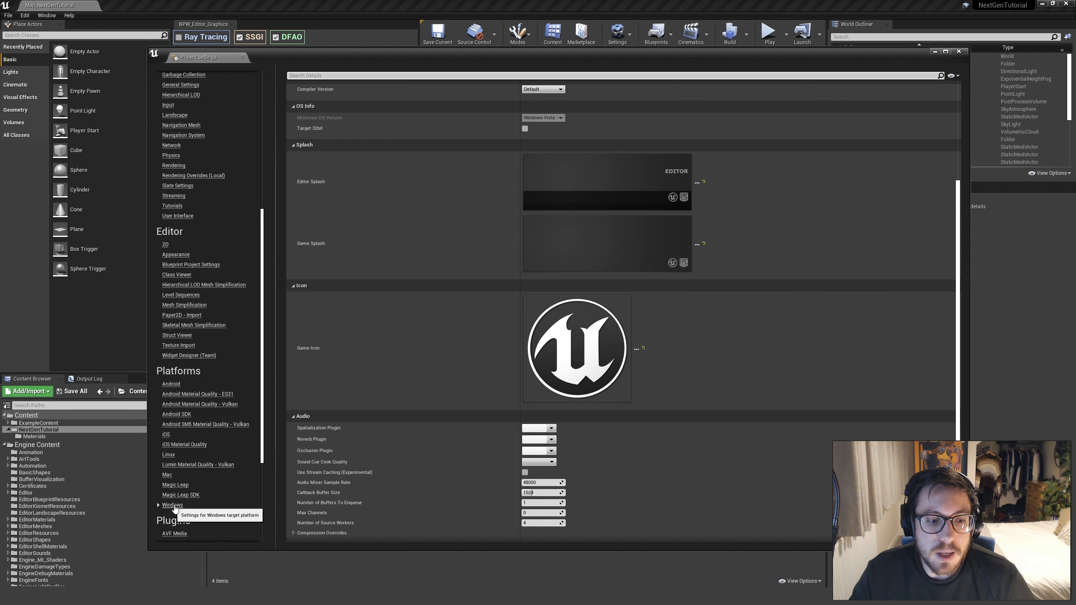
pyautogui.scroll(8, 465, 386)
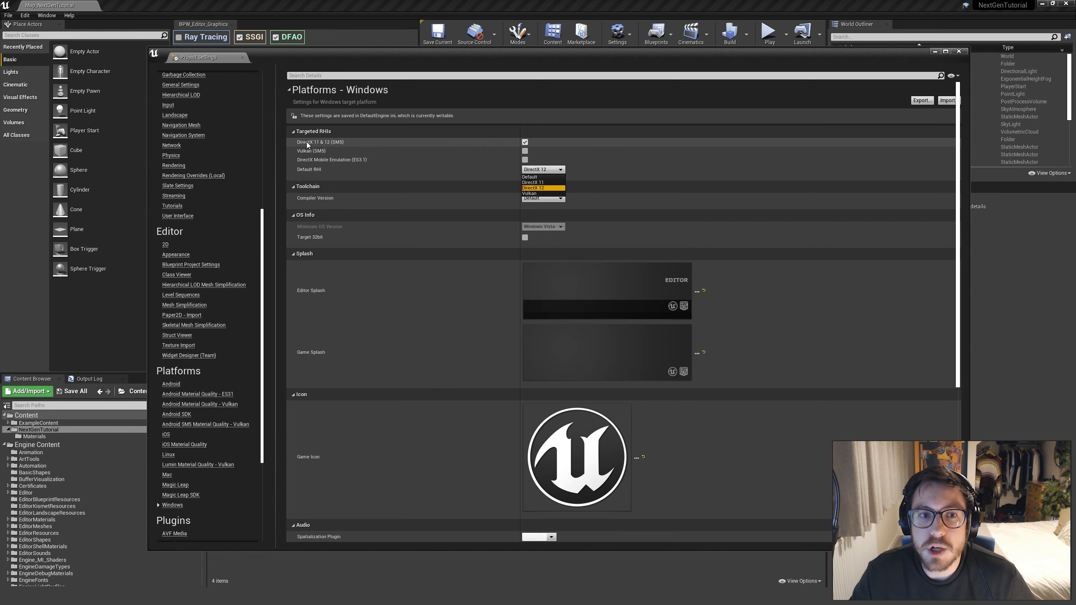
pyautogui.click(730, 104)
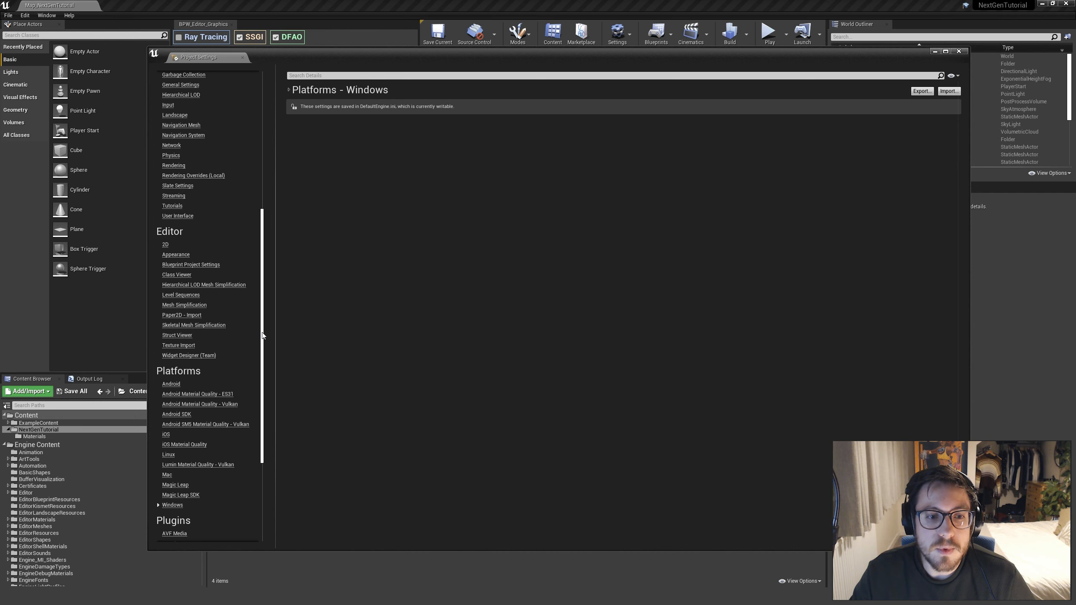
pyautogui.moveTo(263, 335); pyautogui.dragTo(266, 195)
pyautogui.click(935, 51)
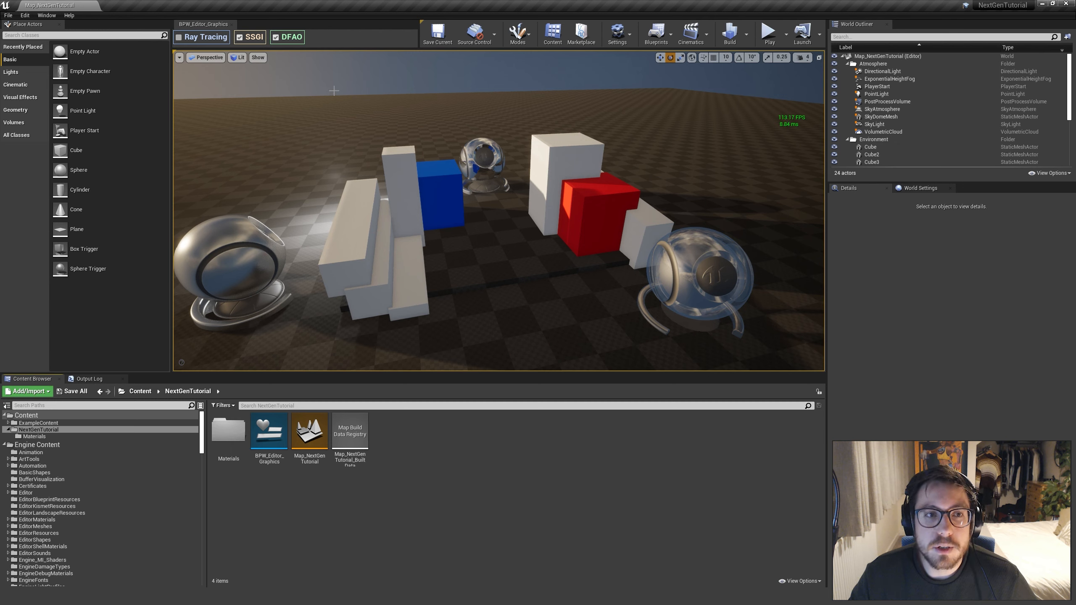
# Toggle Ray Tracing and SSGI in the graphics widget to compare the lighting in the viewport
pyautogui.click(178, 37)
pyautogui.click(178, 37)
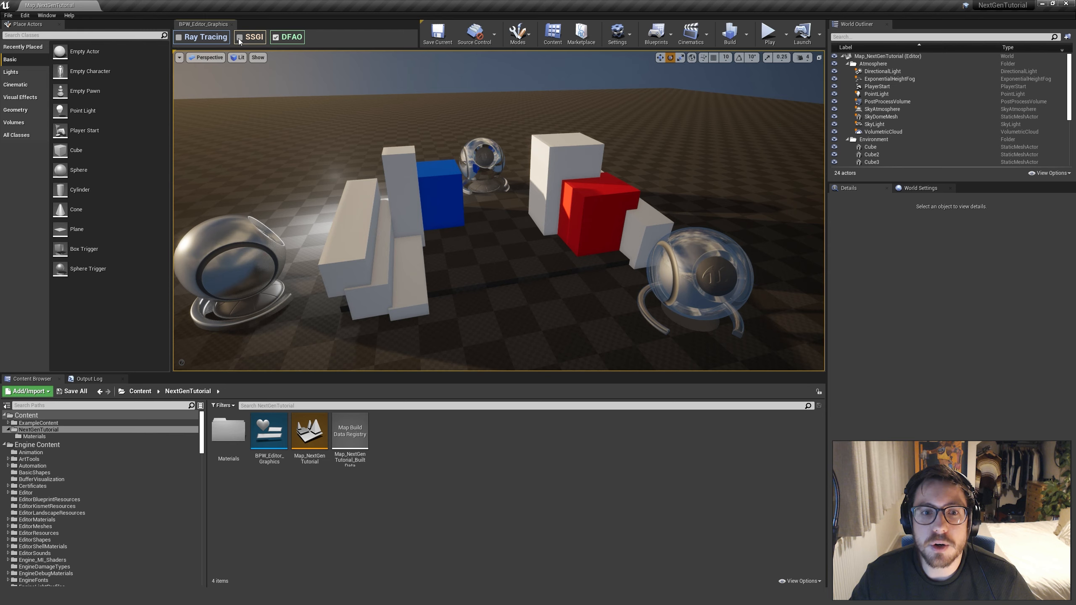
pyautogui.click(240, 38)
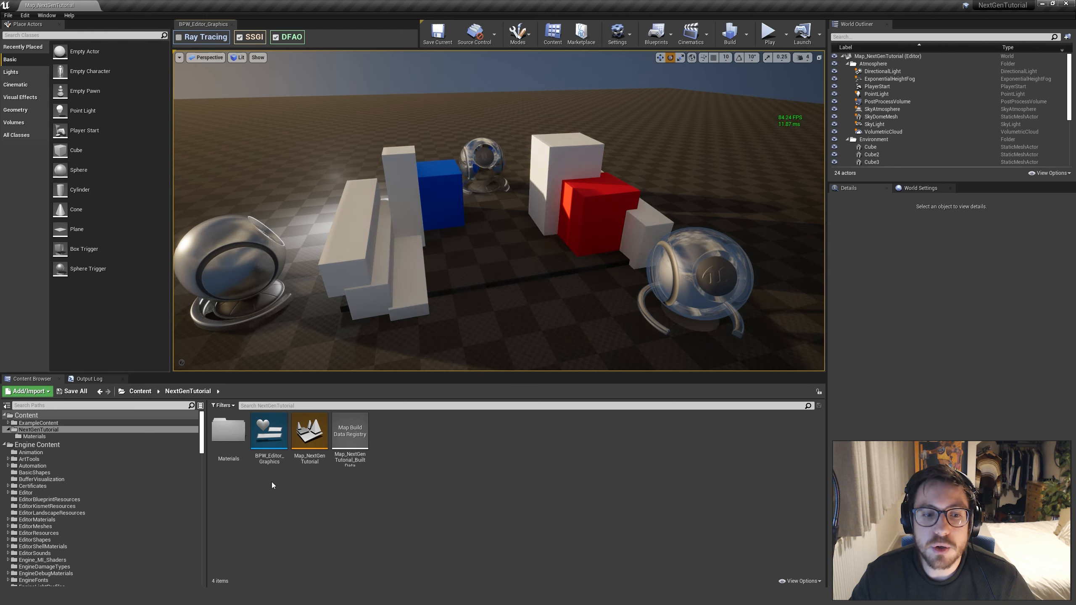
# Open the BPW_Editor_Graphics widget for editing in a maximized window
pyautogui.doubleClick(269, 435)
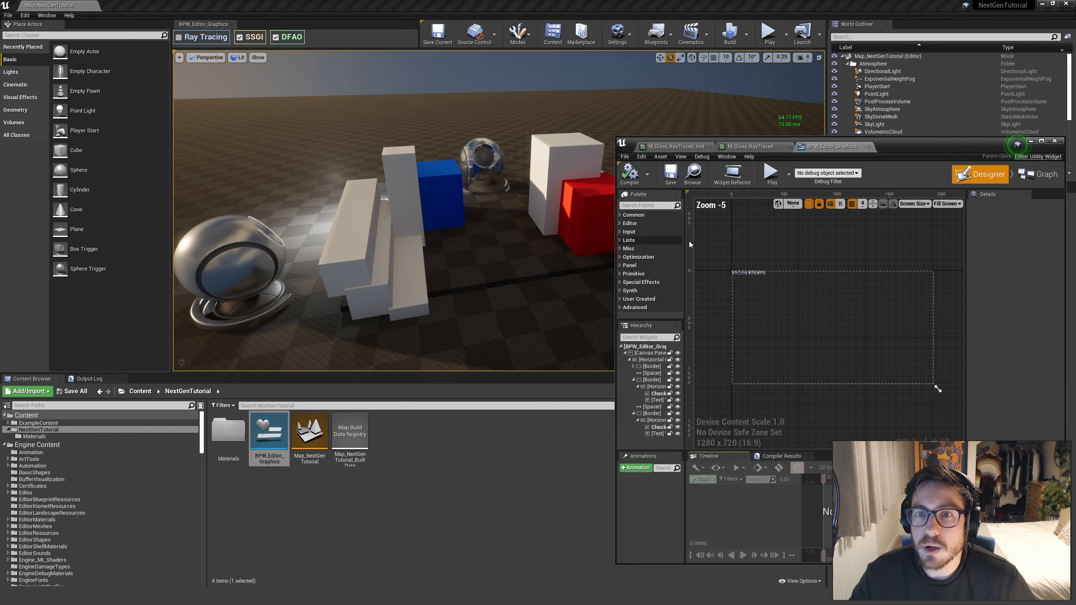
pyautogui.moveTo(953, 145); pyautogui.dragTo(666, 83)
pyautogui.click(758, 77)
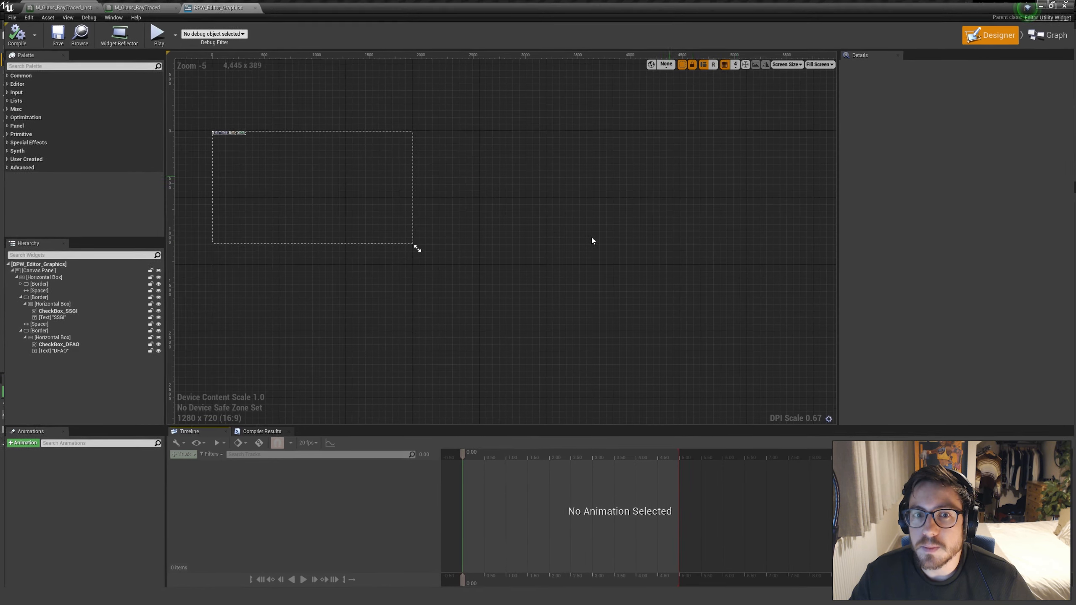
pyautogui.scroll(9, 465, 269)
pyautogui.scroll(4, 402, 300)
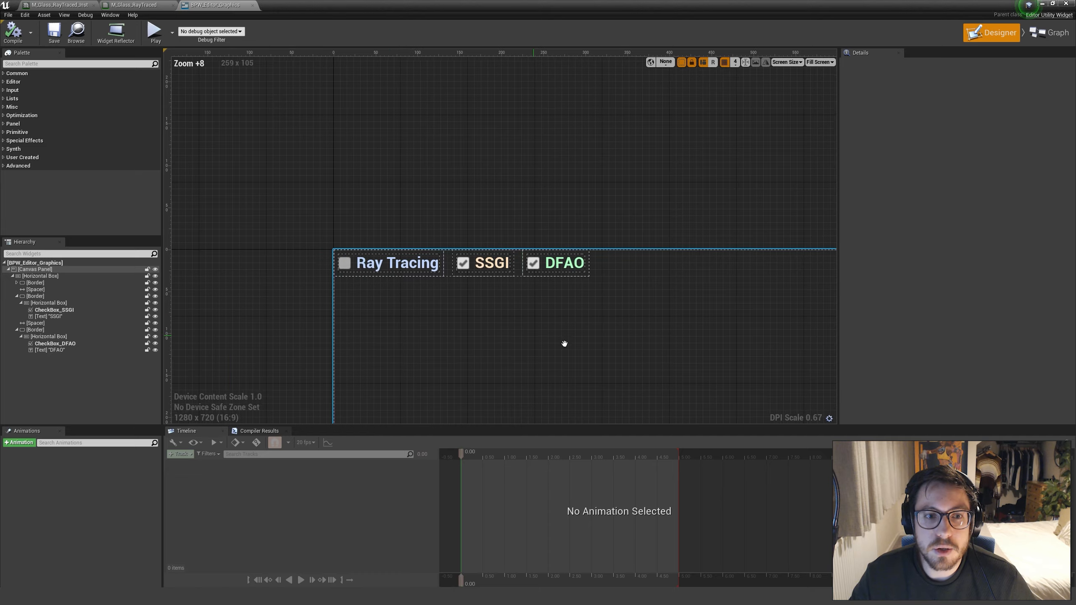
# Collapse the SSGI and DFAO borders in the widget hierarchy and expand the Ray Tracing border to show its checkbox and text
pyautogui.click(17, 296)
pyautogui.click(16, 309)
pyautogui.click(17, 284)
pyautogui.click(17, 283)
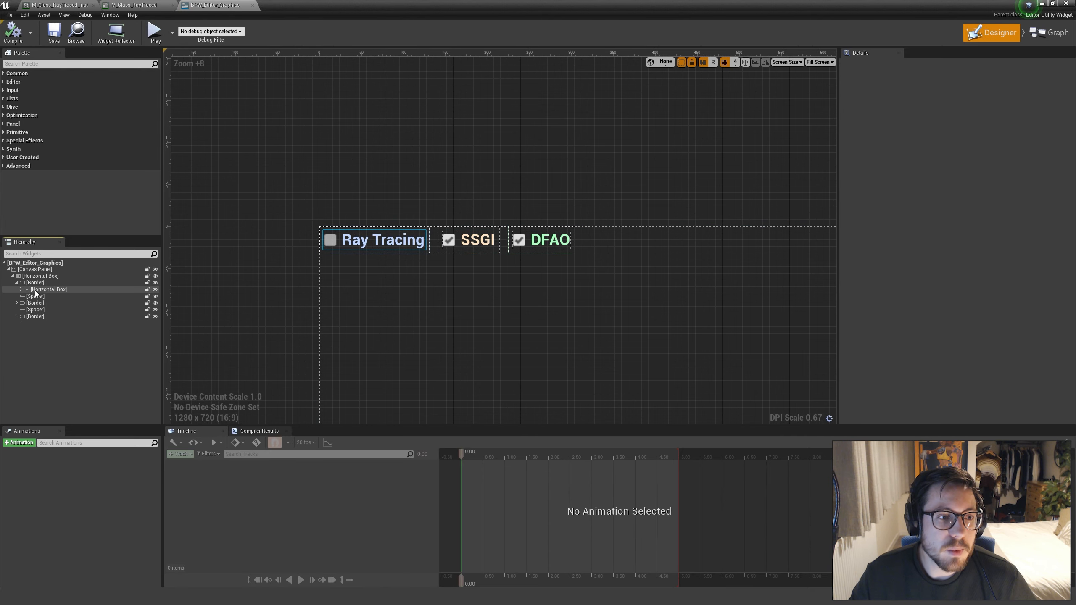
pyautogui.doubleClick(34, 290)
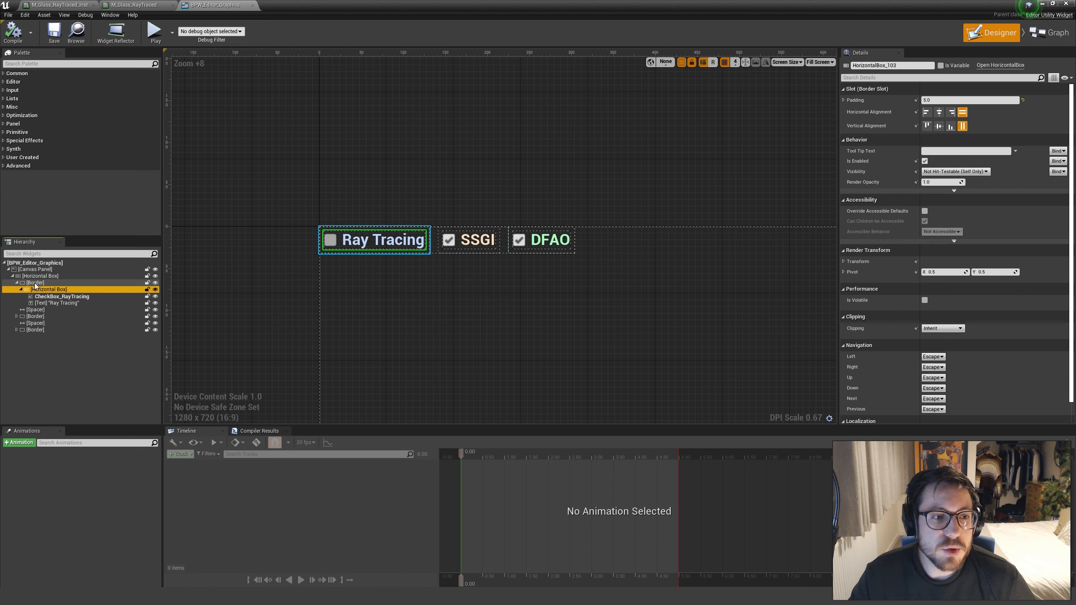
pyautogui.click(36, 283)
pyautogui.click(41, 290)
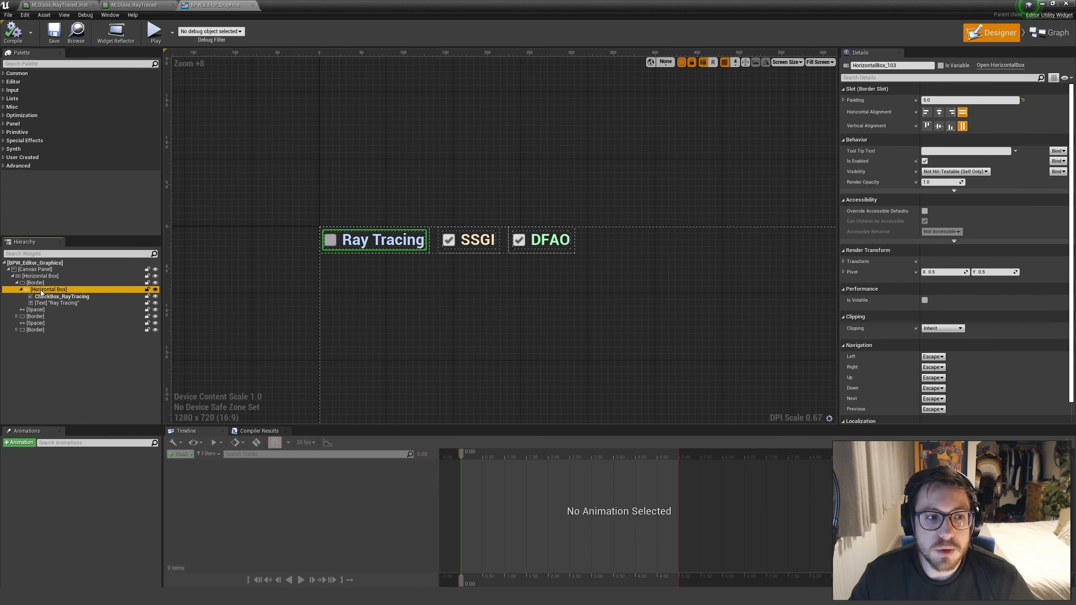
# Look through the Wrap With and Replace With options for the Ray Tracing border's horizontal box
pyautogui.rightClick(43, 291)
pyautogui.moveTo(73, 360)
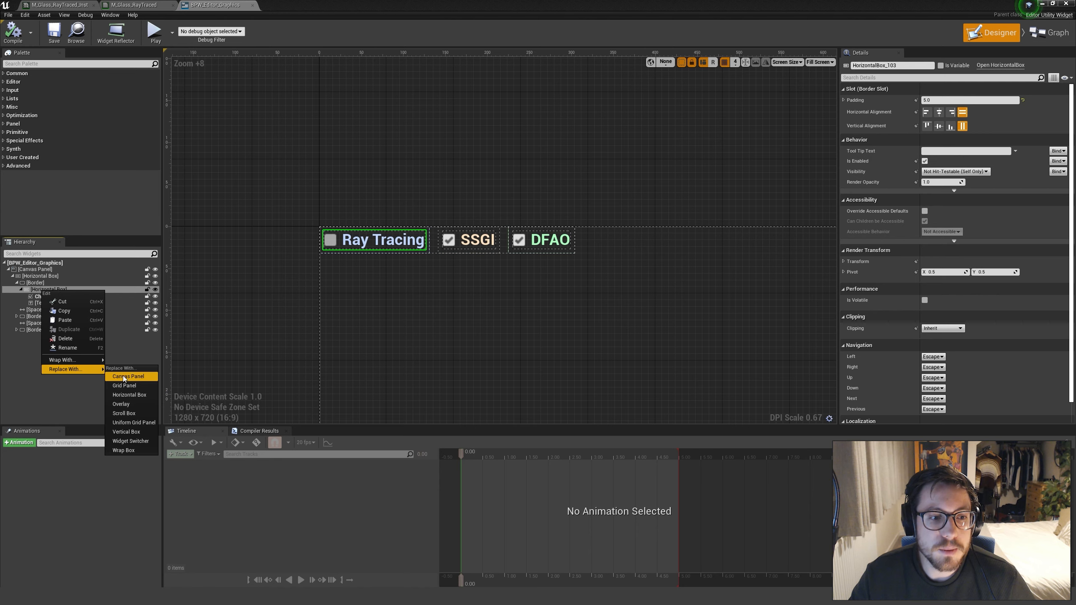
pyautogui.click(402, 288)
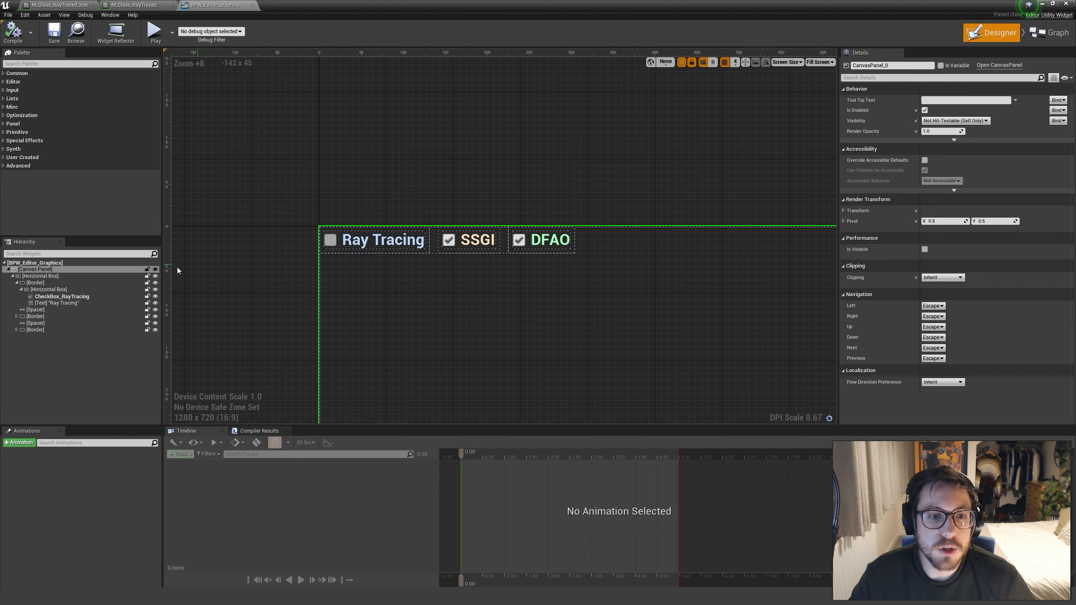
# Examine the Ray Tracing border's brush, padding and margin settings, picking Border as its Draw As mode
pyautogui.click(45, 284)
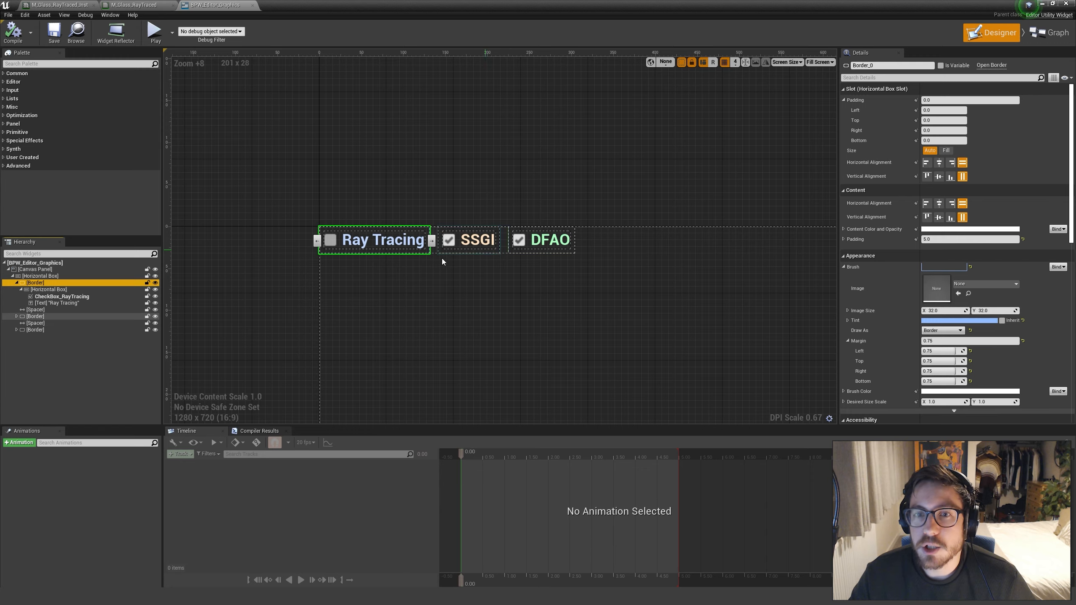
pyautogui.scroll(4, 442, 258)
pyautogui.moveTo(442, 258); pyautogui.dragTo(434, 305, button='right')
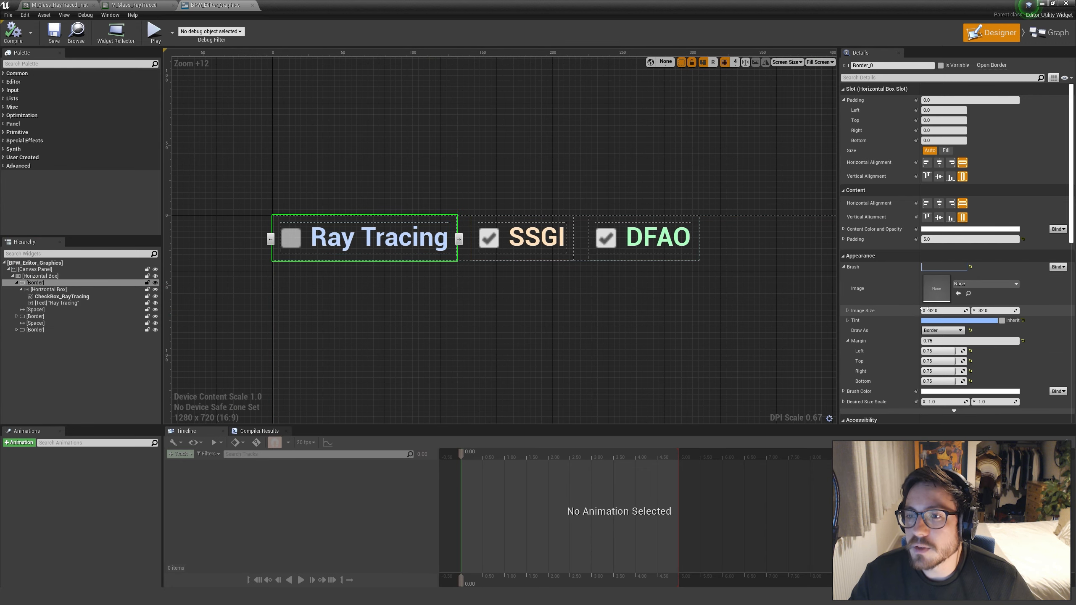
pyautogui.scroll(-2, 932, 321)
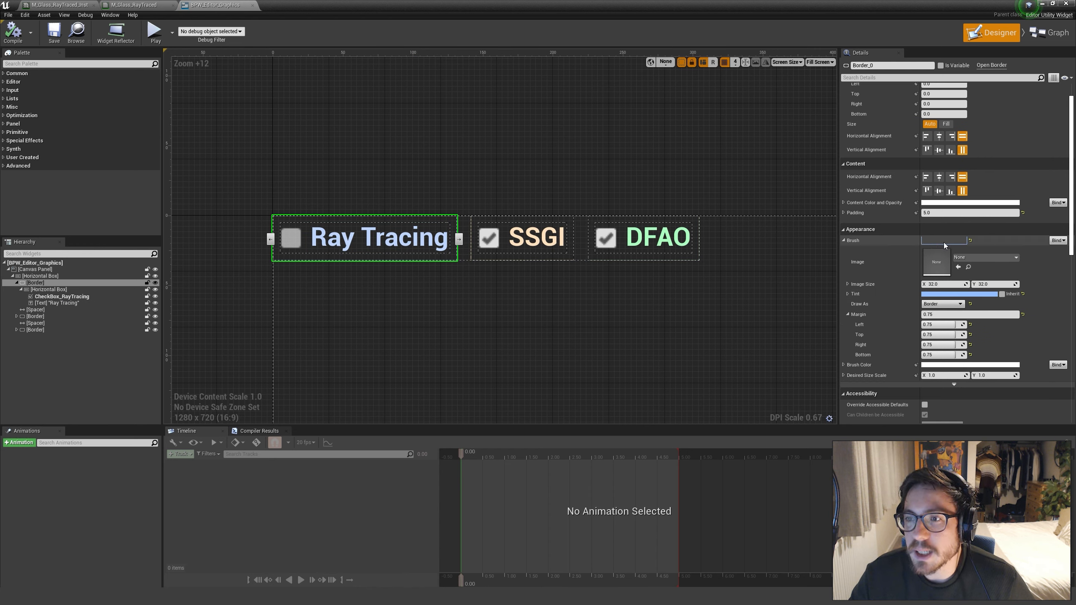
pyautogui.scroll(-2, 877, 340)
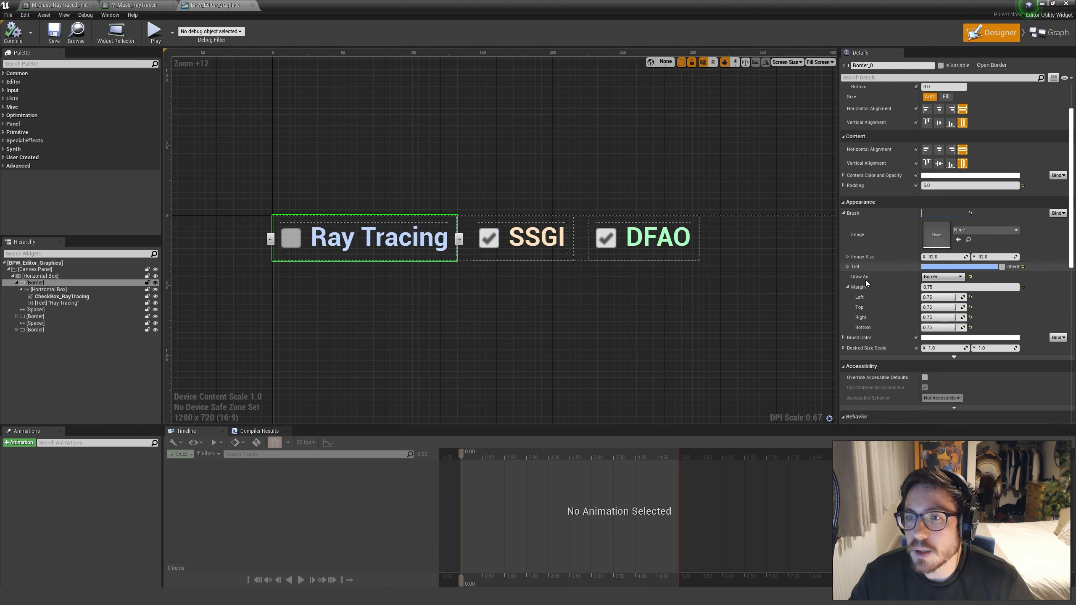
pyautogui.click(932, 278)
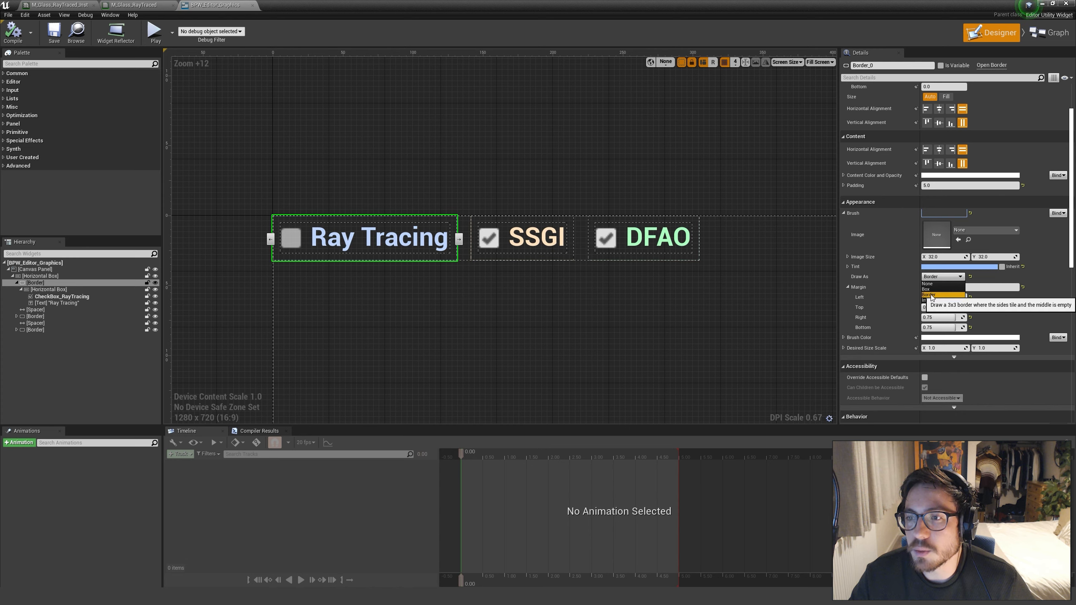
pyautogui.click(932, 295)
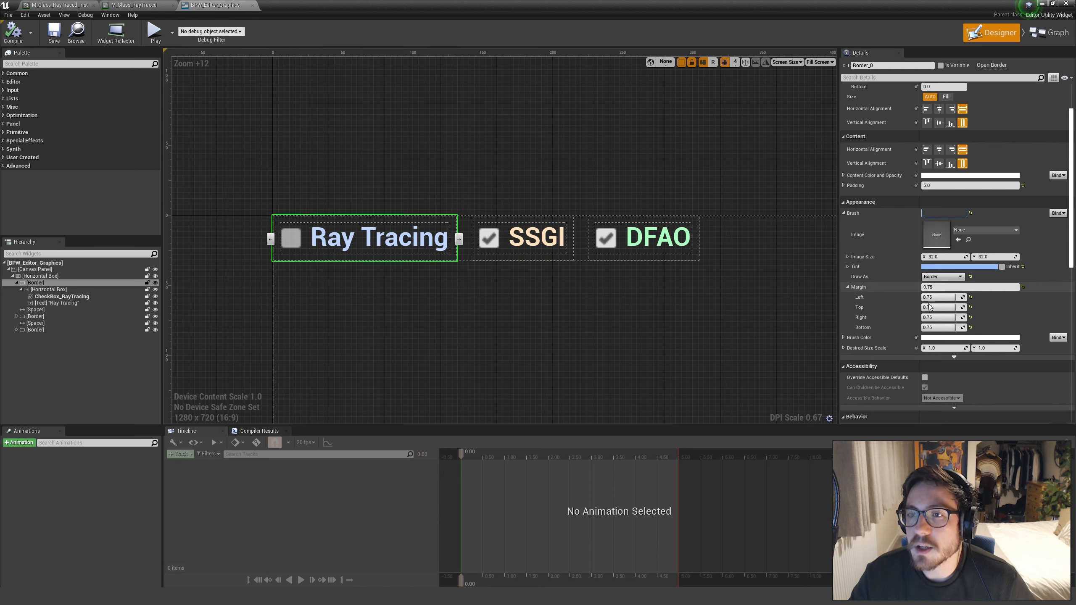
pyautogui.click(946, 187)
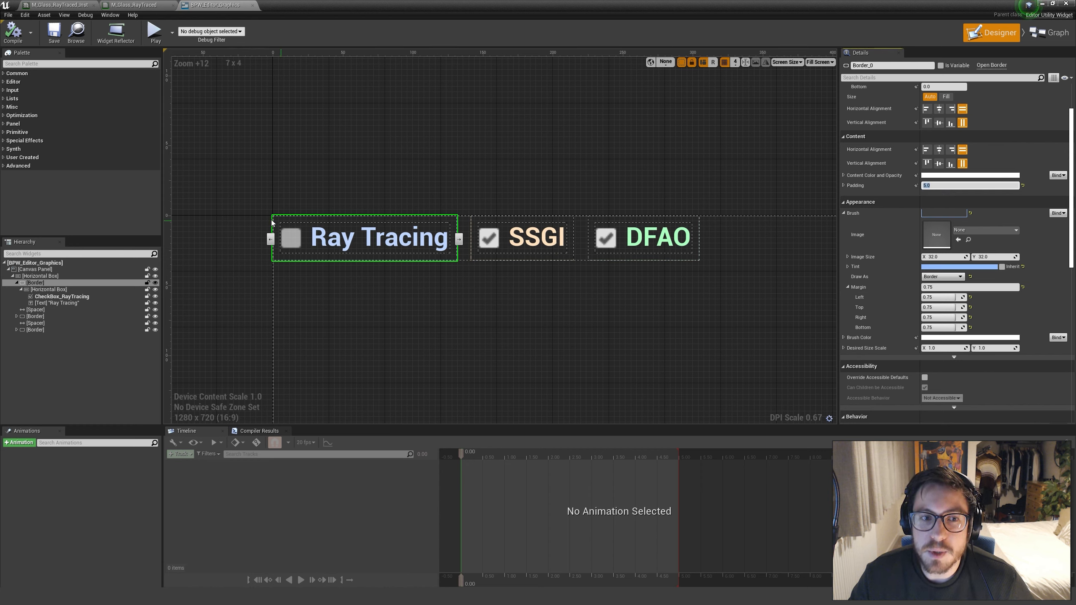
pyautogui.click(53, 290)
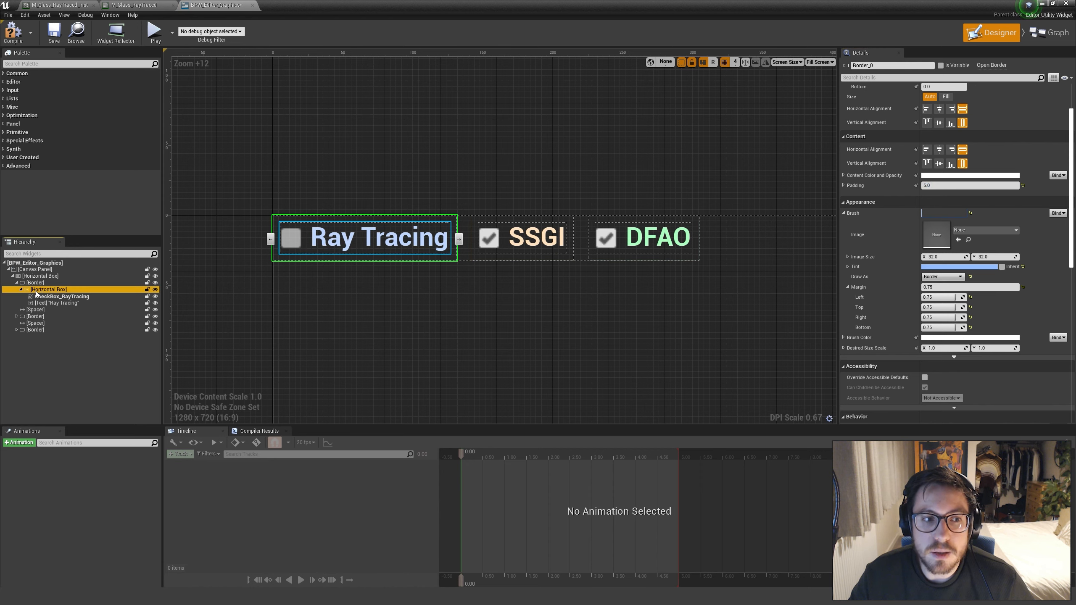
pyautogui.click(66, 336)
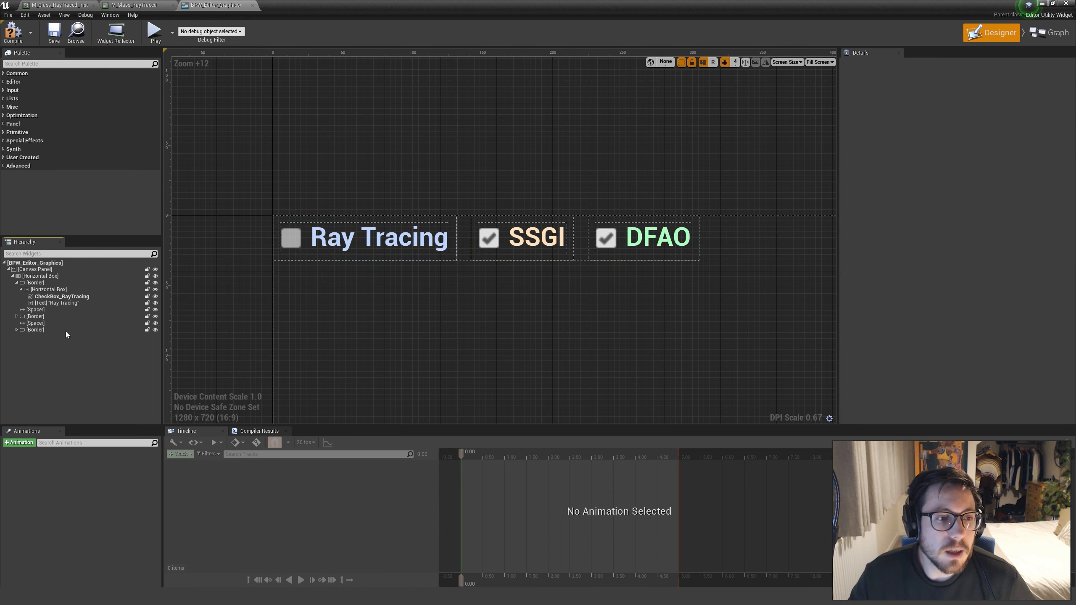
# Collapse the Ray Tracing border in the widget hierarchy and inspect the size settings of the two spacers between the borders
pyautogui.click(25, 290)
pyautogui.click(21, 290)
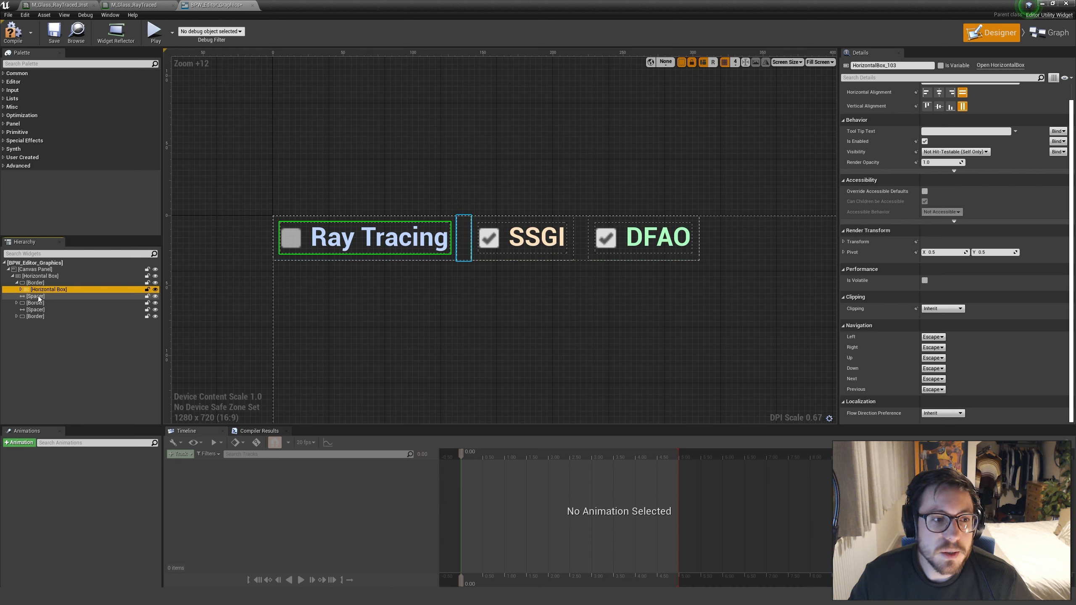
pyautogui.click(36, 283)
pyautogui.click(16, 283)
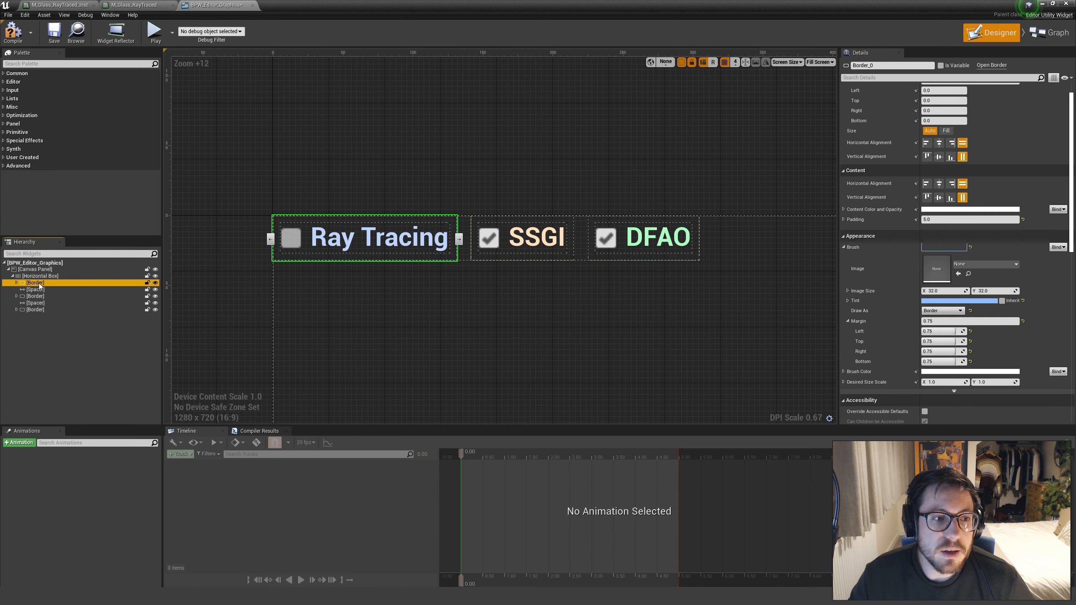
pyautogui.click(36, 289)
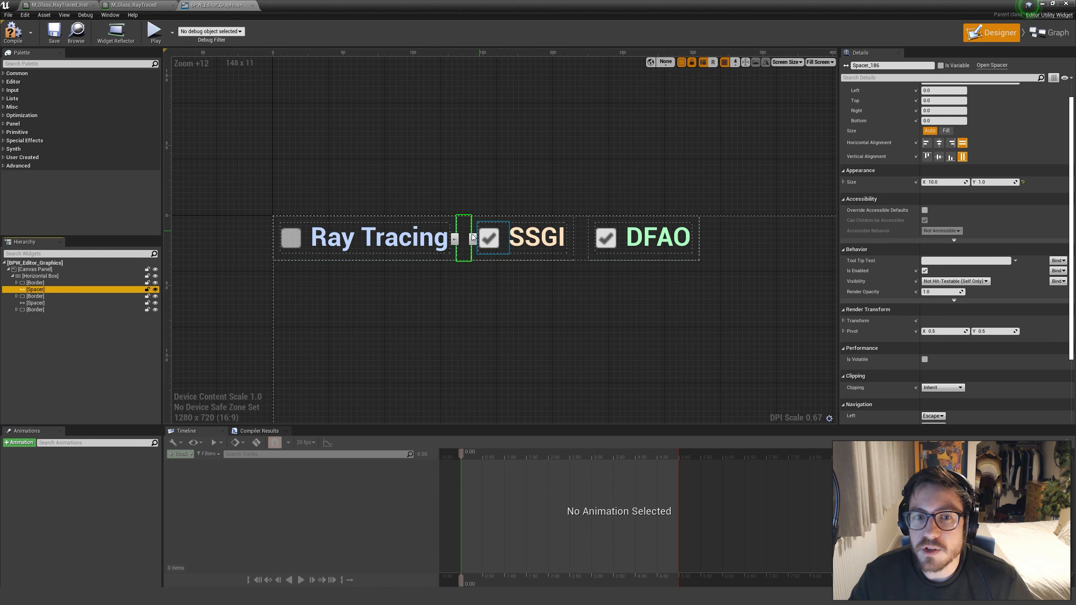
pyautogui.click(937, 182)
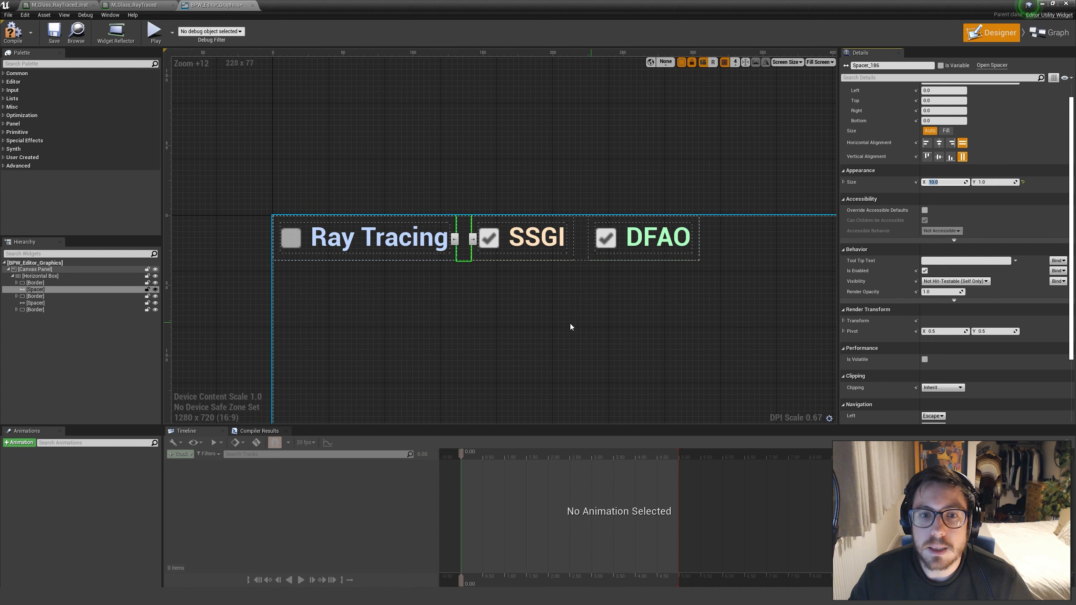
pyautogui.click(51, 303)
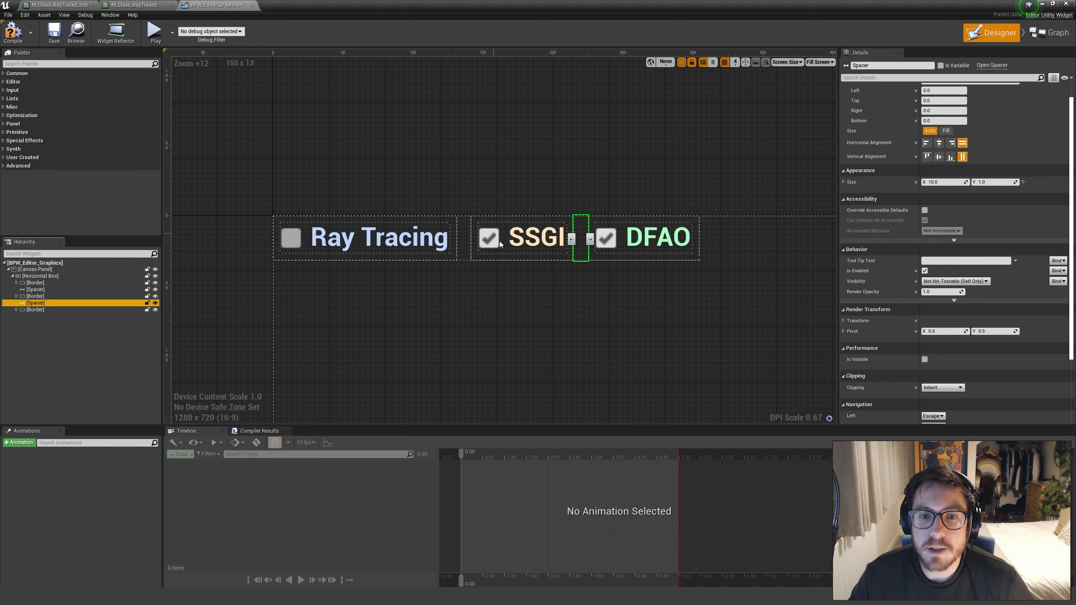
# Inspect the text and checkbox widgets inside the DFAO and SSGI borders
pyautogui.click(645, 247)
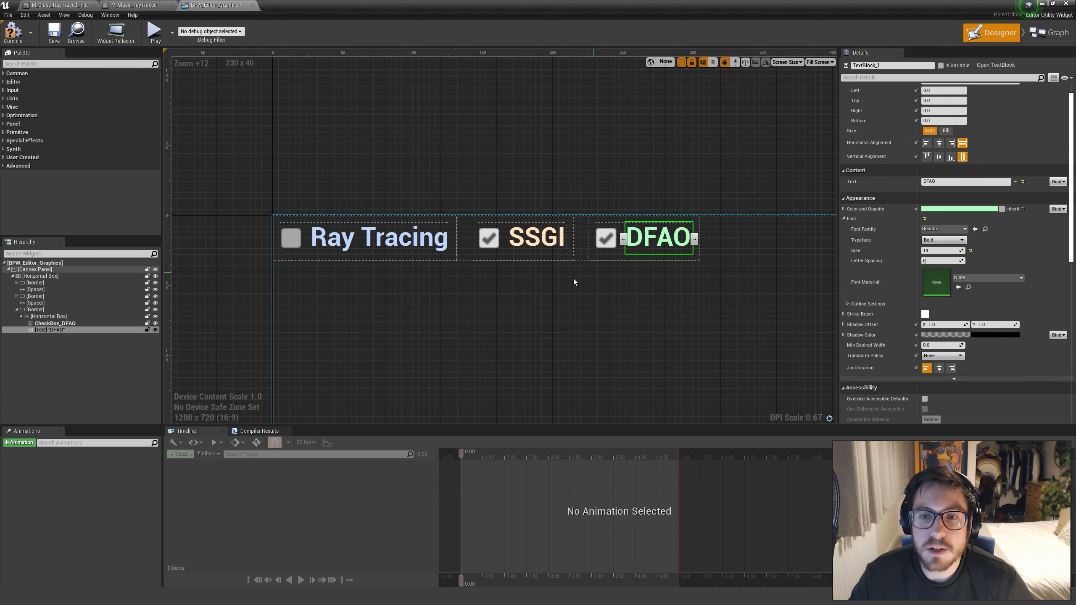
pyautogui.click(57, 323)
pyautogui.click(547, 242)
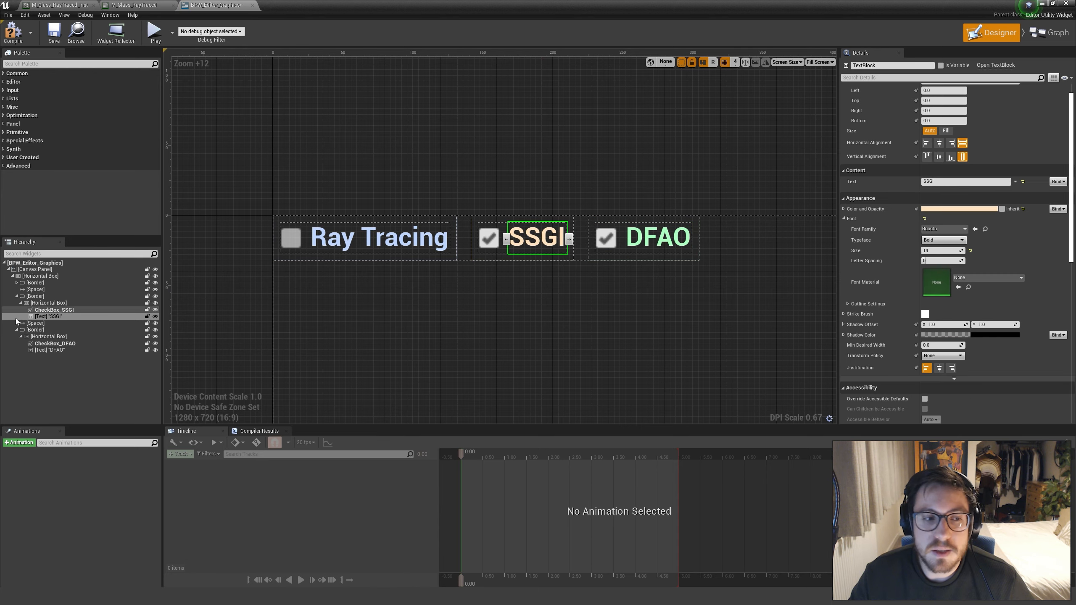
pyautogui.click(54, 310)
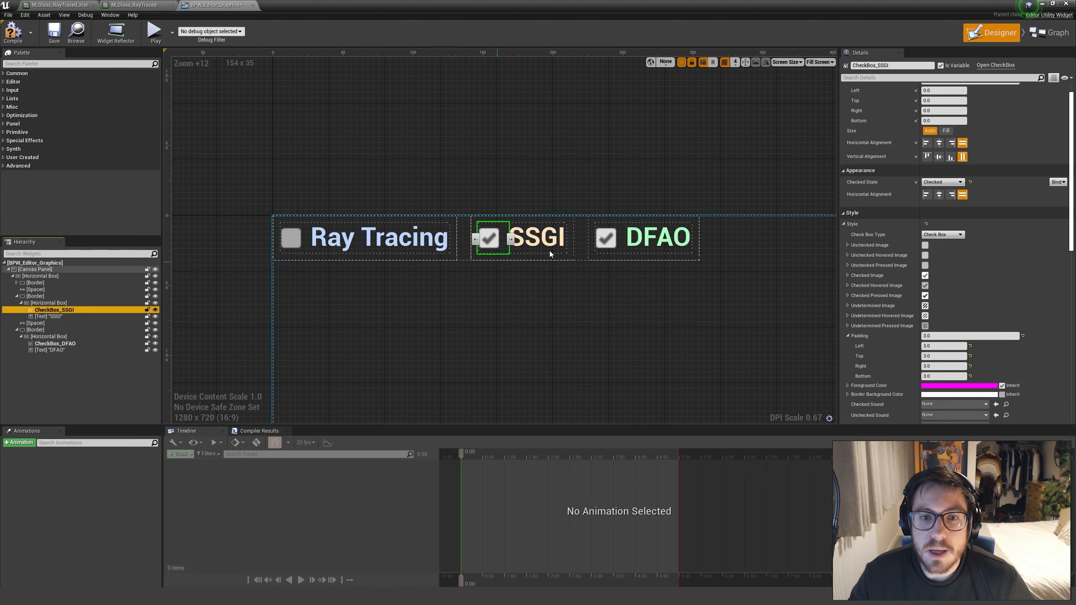
# Review the SSGI checkbox's details and open its On Check State Changed event in the event graph
pyautogui.scroll(-6, 629, 275)
pyautogui.scroll(7, 606, 264)
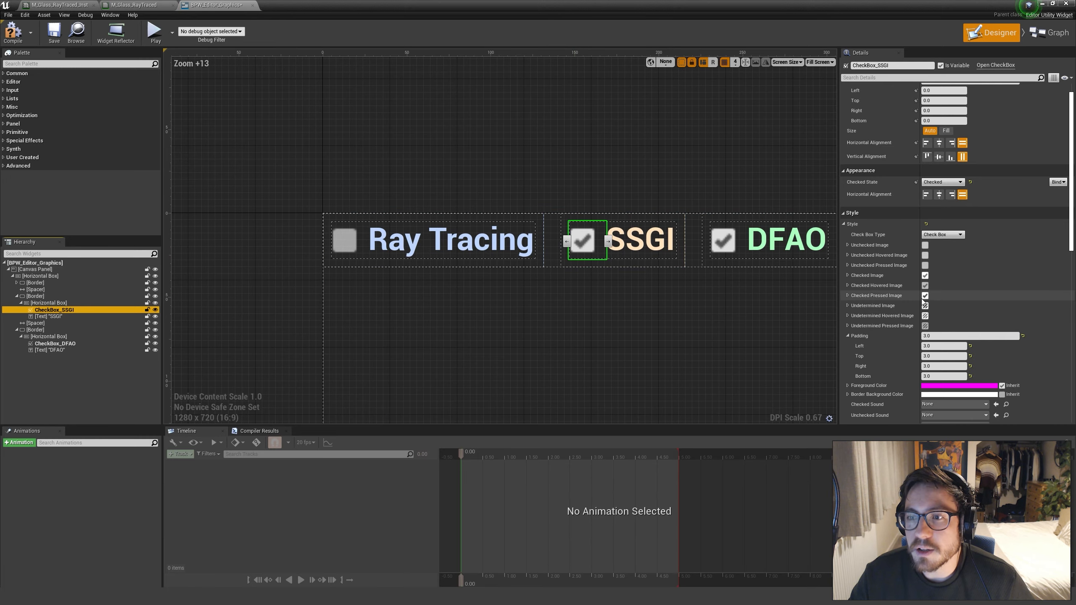
pyautogui.scroll(-5, 923, 302)
pyautogui.moveTo(657, 267); pyautogui.dragTo(577, 247, button='right')
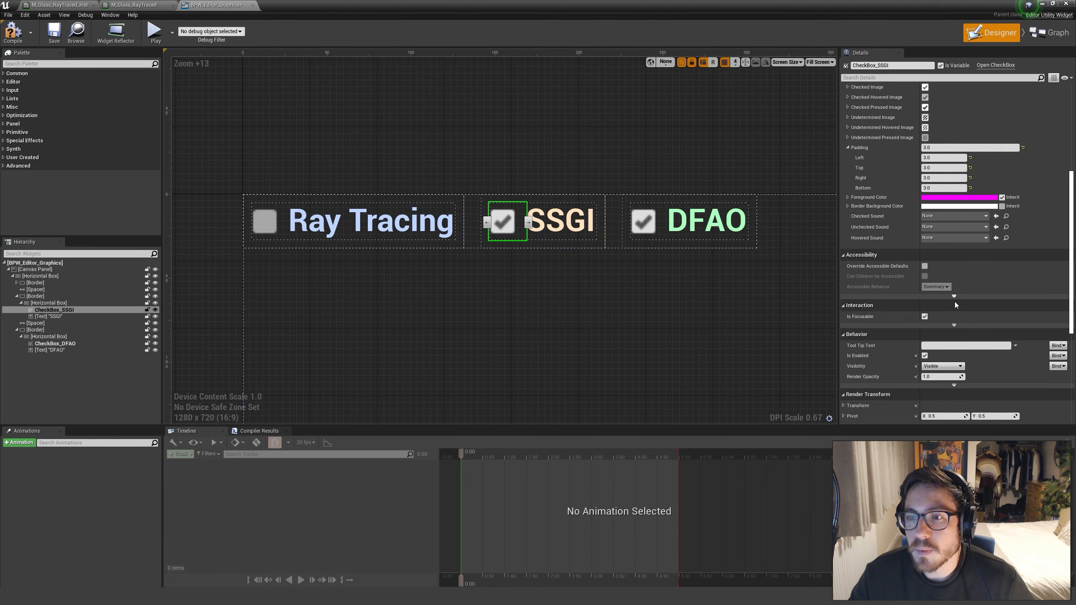
pyautogui.scroll(-5, 956, 302)
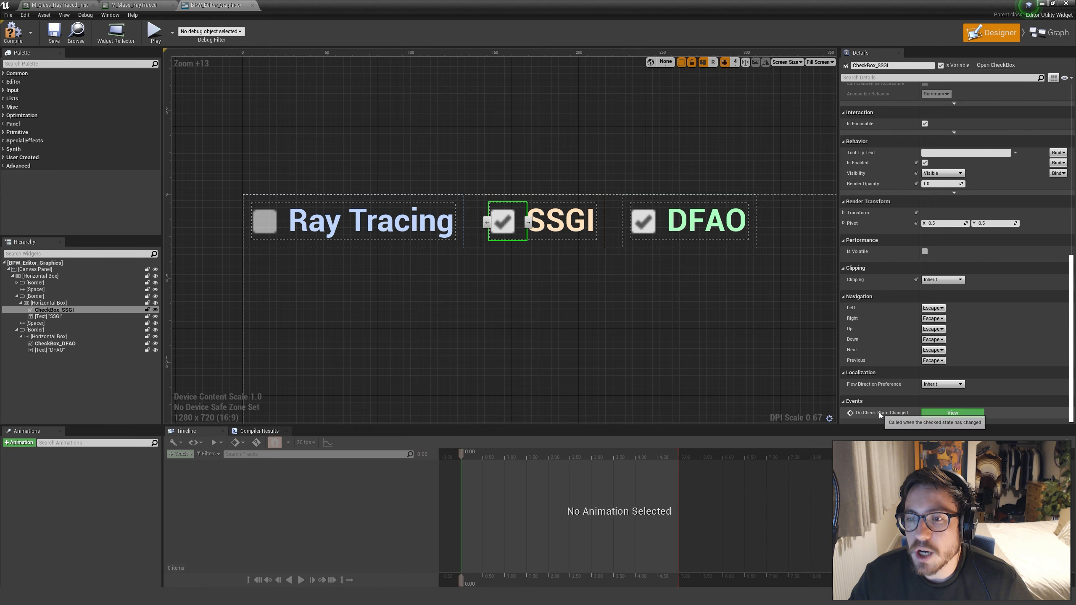
pyautogui.click(944, 415)
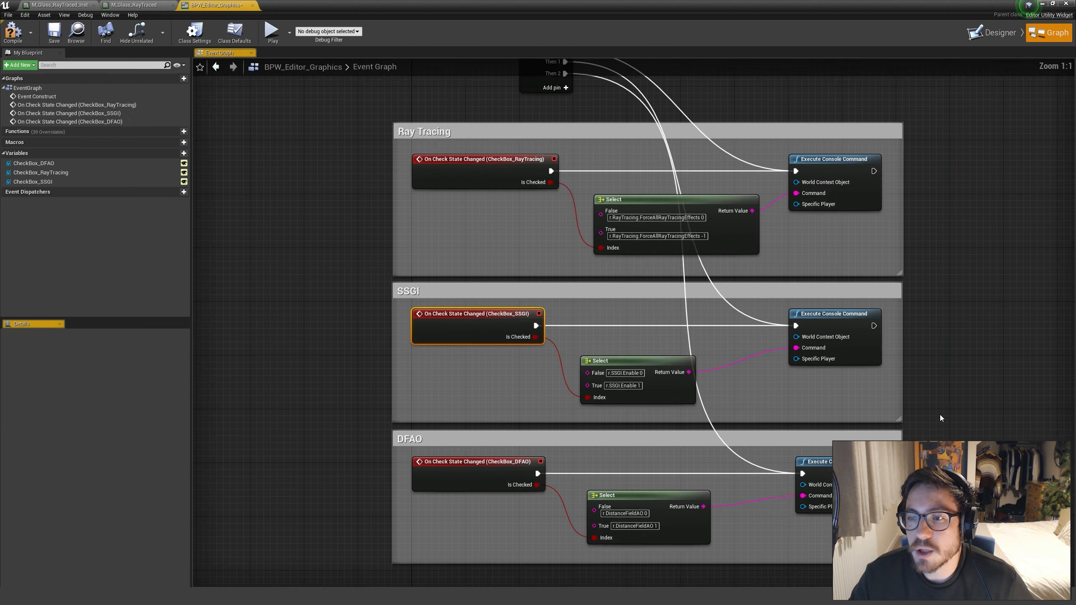
# Examine the event graph's construct sequence and the Ray Tracing section's checkbox event, Select node and console command
pyautogui.moveTo(640, 237); pyautogui.dragTo(466, 295, button='right')
pyautogui.click(496, 274)
pyautogui.scroll(-3, 508, 274)
pyautogui.scroll(3, 506, 305)
pyautogui.moveTo(625, 301); pyautogui.dragTo(603, 274, button='right')
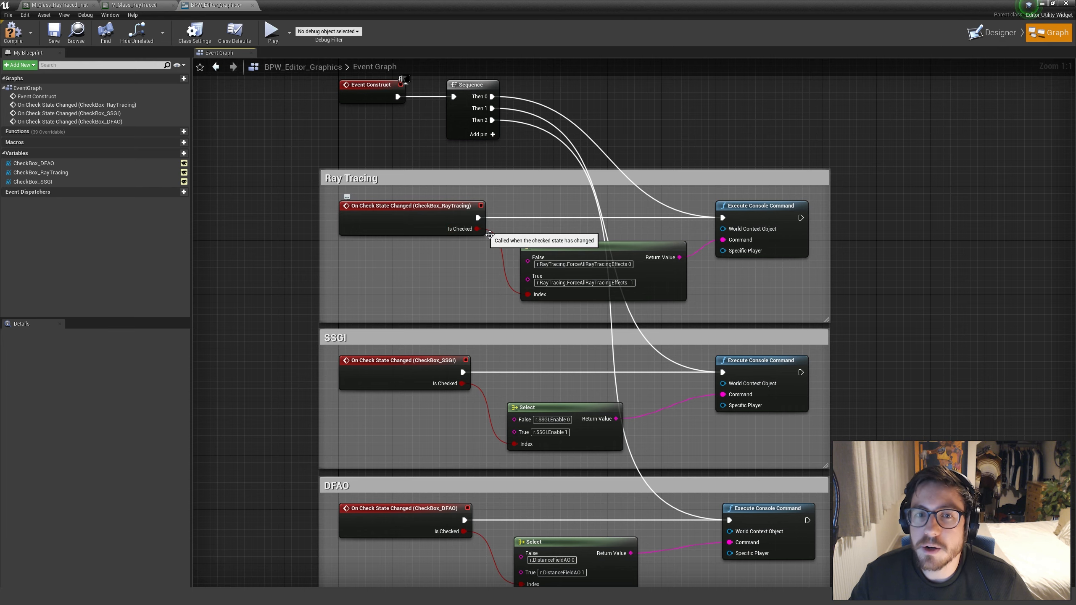
pyautogui.moveTo(543, 231); pyautogui.dragTo(465, 225, button='right')
pyautogui.moveTo(459, 220); pyautogui.dragTo(630, 304)
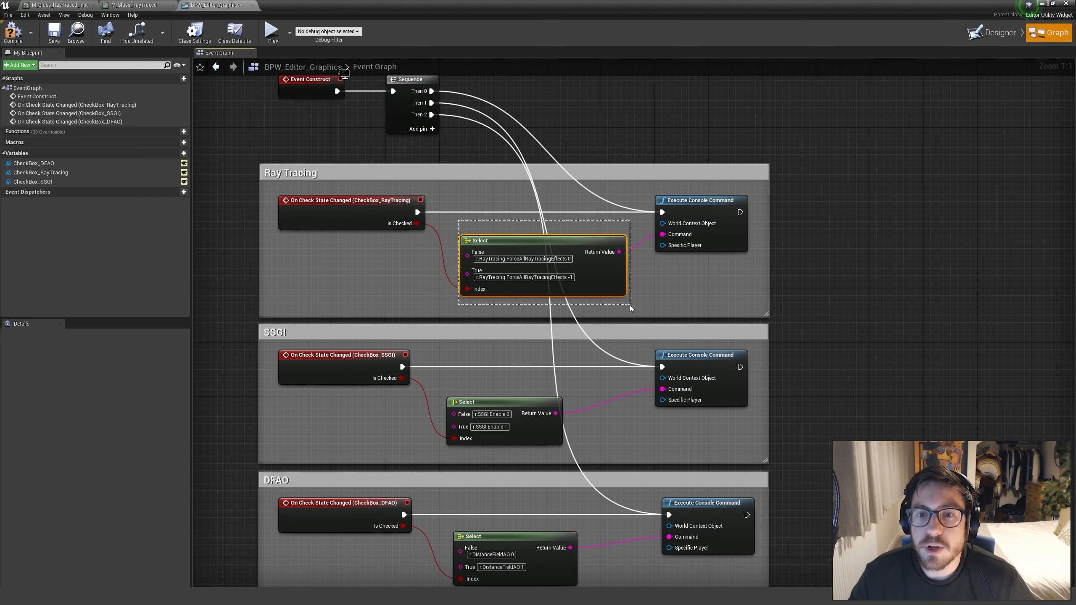
pyautogui.click(644, 306)
pyautogui.moveTo(643, 306); pyautogui.dragTo(666, 255, button='right')
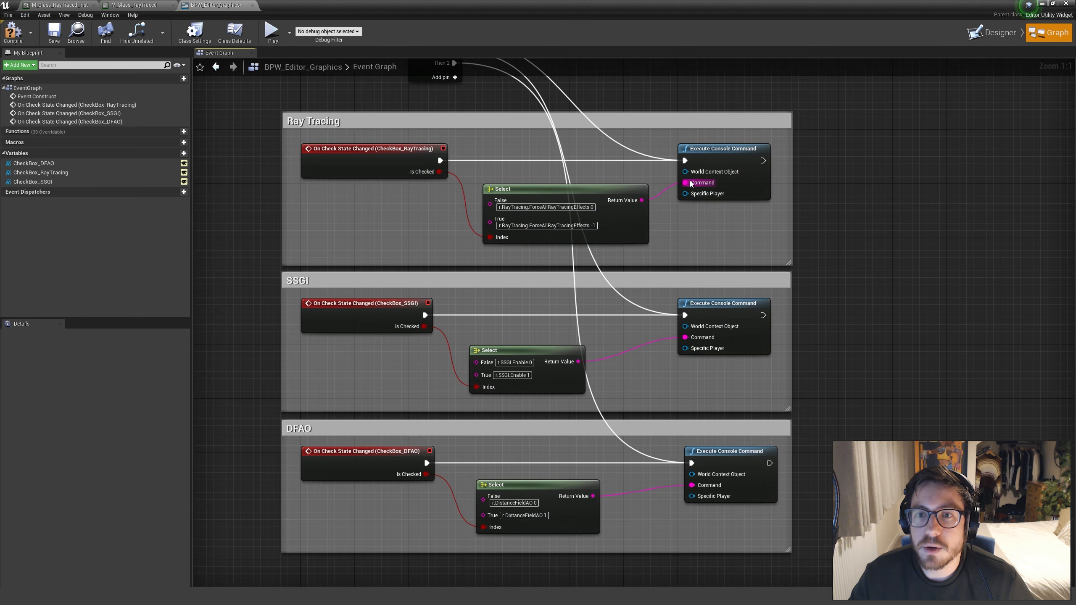
# Add a Select node feeding the Ray Tracing console command's Command input, and connect the checkbox event's Is Checked output to its Index
pyautogui.moveTo(686, 182); pyautogui.dragTo(640, 280)
pyautogui.write('select')
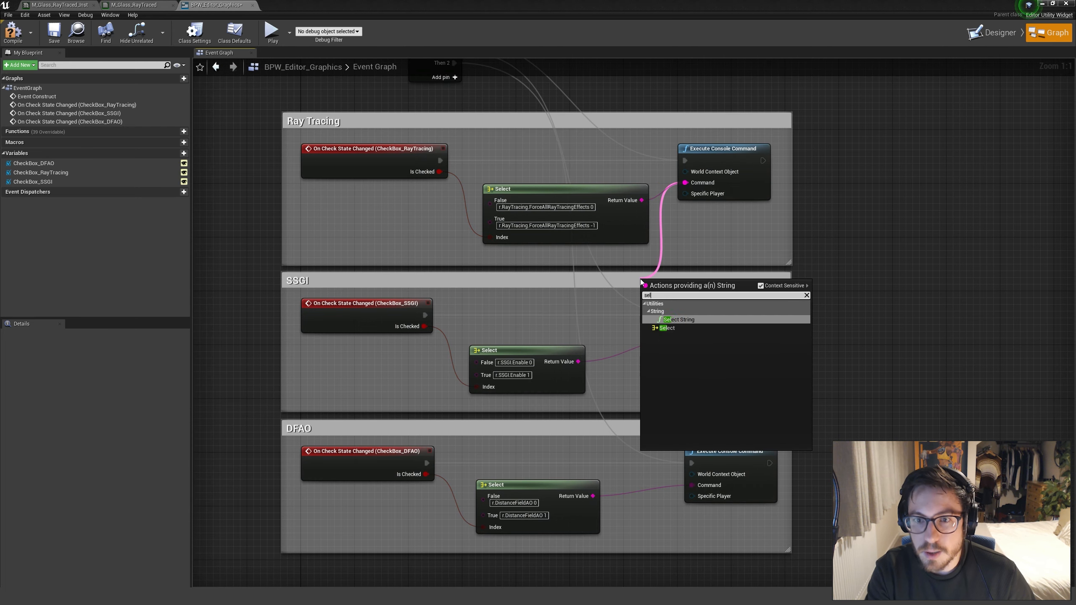
pyautogui.click(666, 328)
pyautogui.moveTo(689, 288); pyautogui.dragTo(561, 262)
pyautogui.moveTo(439, 172); pyautogui.dragTo(522, 295)
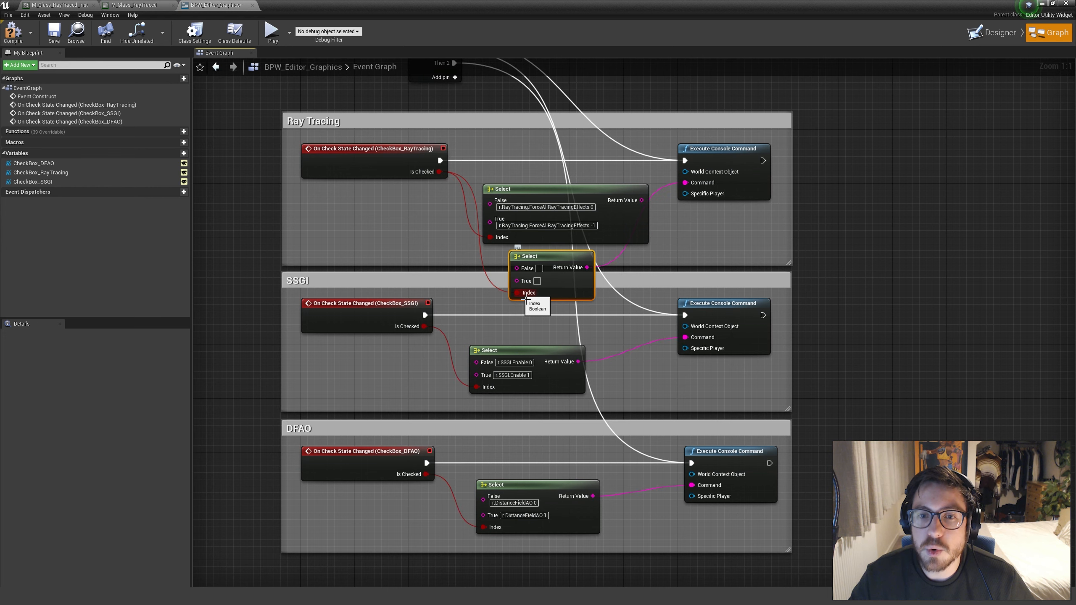
pyautogui.moveTo(546, 259)
pyautogui.mouseDown()
pyautogui.moveTo(594, 265)
pyautogui.moveTo(518, 267)
pyautogui.moveTo(544, 275)
pyautogui.mouseUp()
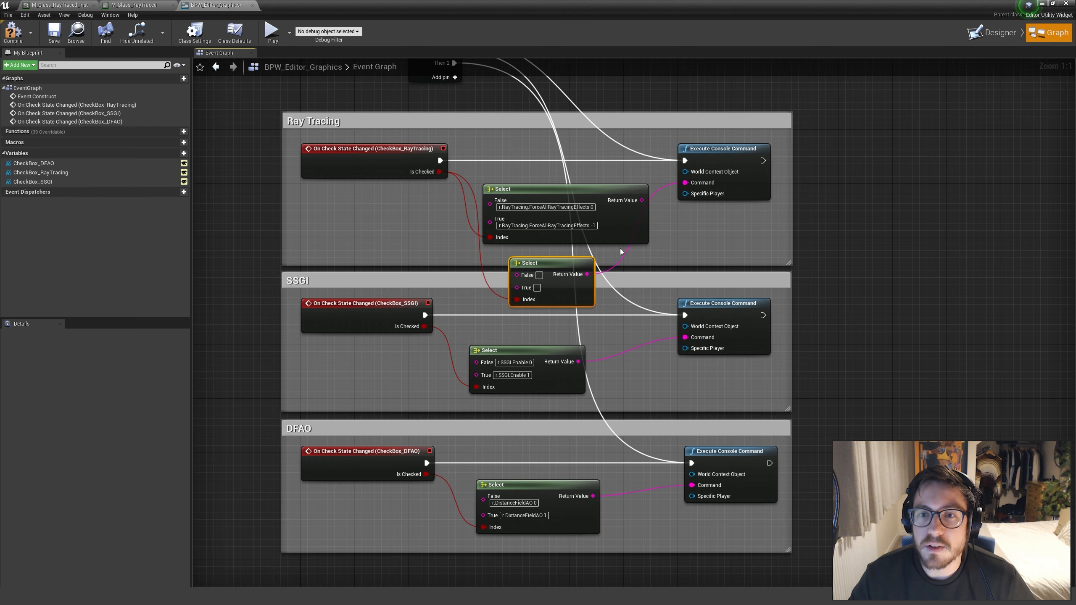
# Delete the extra Select node and reconnect the original Select's Return Value to the Ray Tracing console command's Command input
pyautogui.moveTo(509, 247); pyautogui.dragTo(507, 230, button='right')
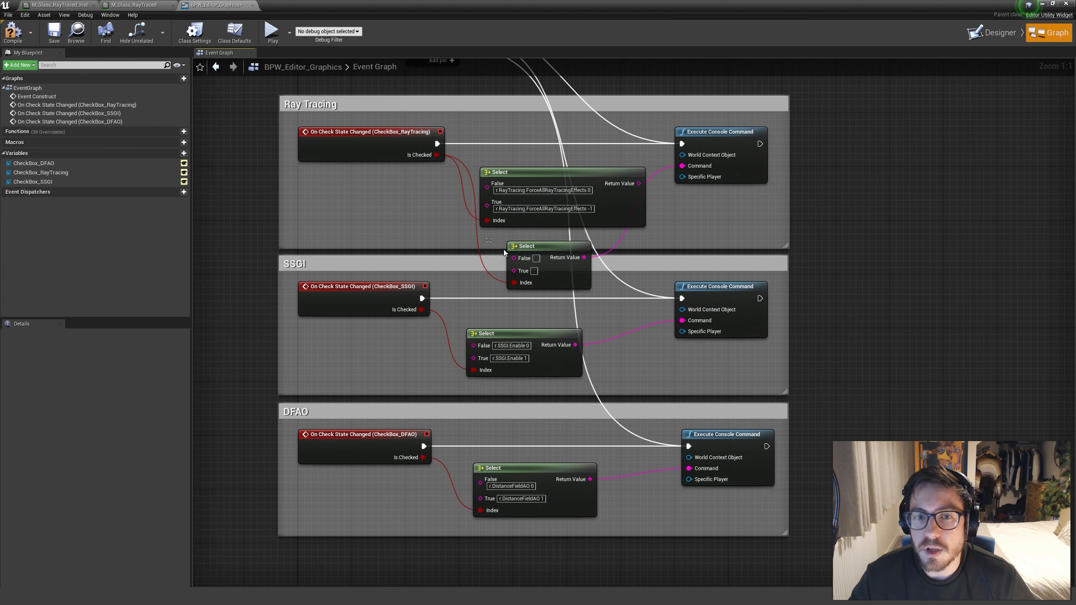
pyautogui.press('Delete')
pyautogui.moveTo(632, 185); pyautogui.dragTo(688, 165)
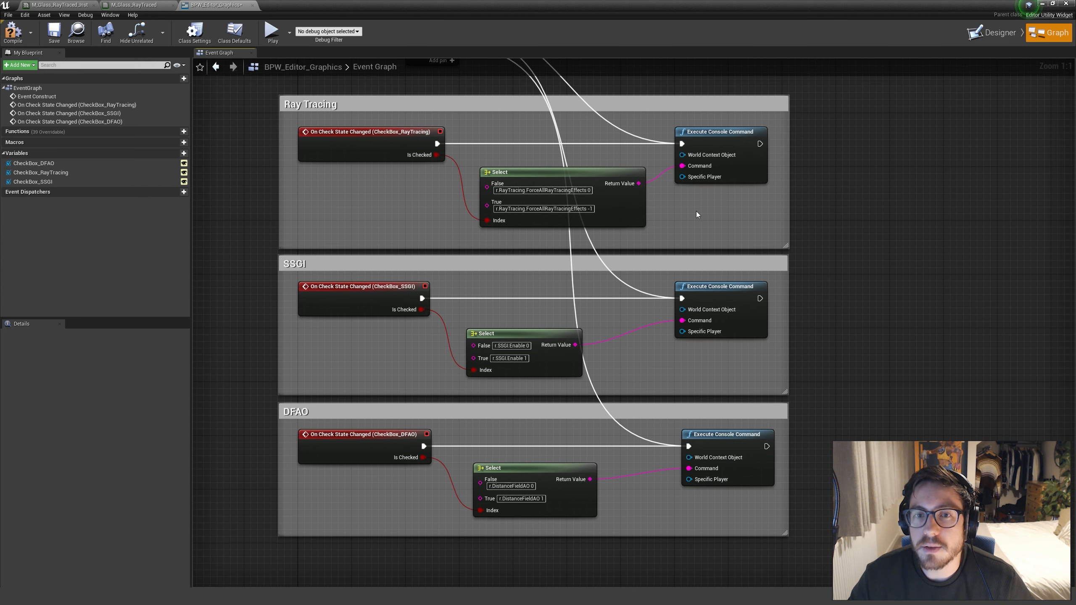
# Examine the Ray Tracing Select node's True command, highlighting the -1 value at its end
pyautogui.moveTo(759, 220); pyautogui.dragTo(752, 228, button='right')
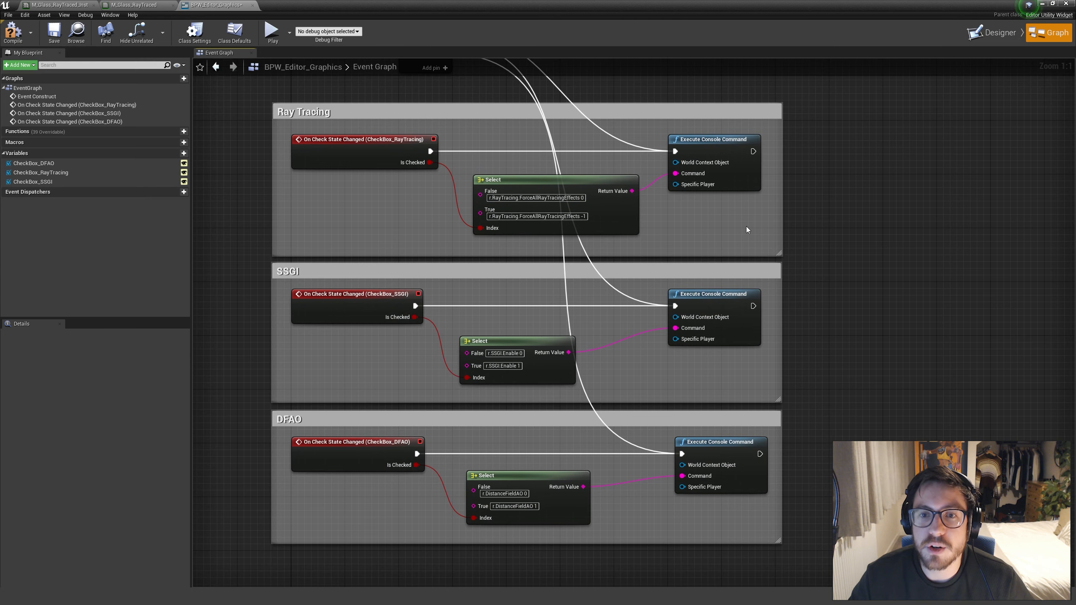
pyautogui.moveTo(747, 227); pyautogui.dragTo(731, 227, button='right')
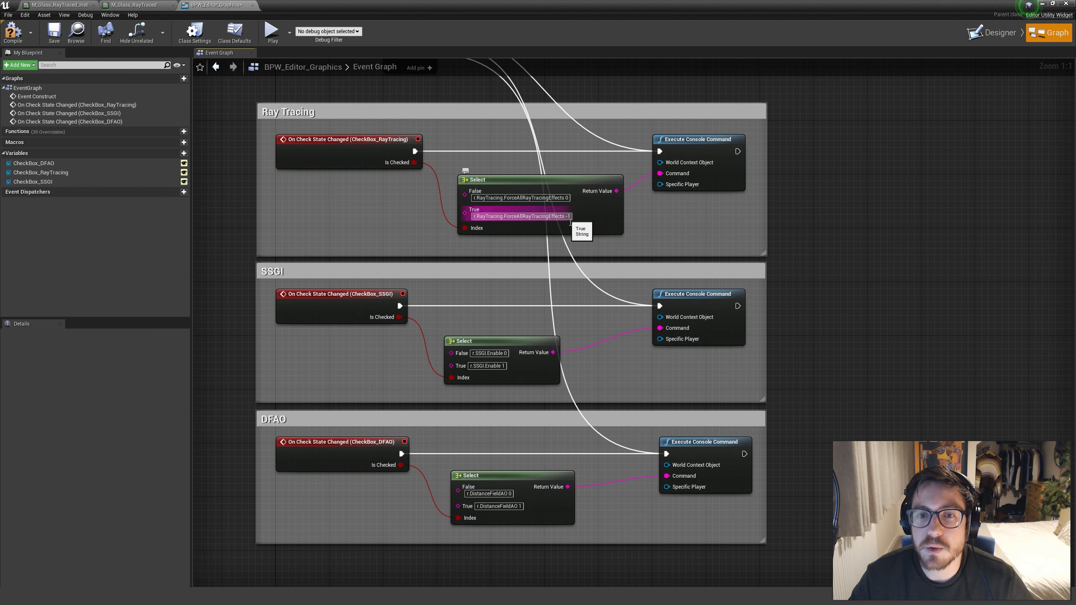
pyautogui.moveTo(567, 217); pyautogui.dragTo(575, 220)
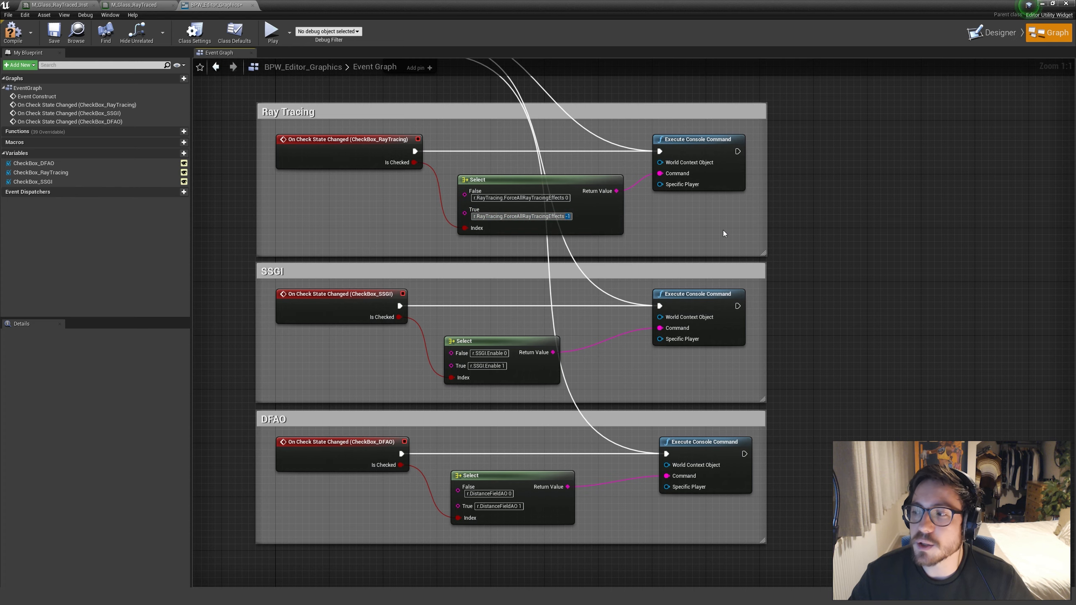
pyautogui.moveTo(691, 238); pyautogui.dragTo(657, 228, button='right')
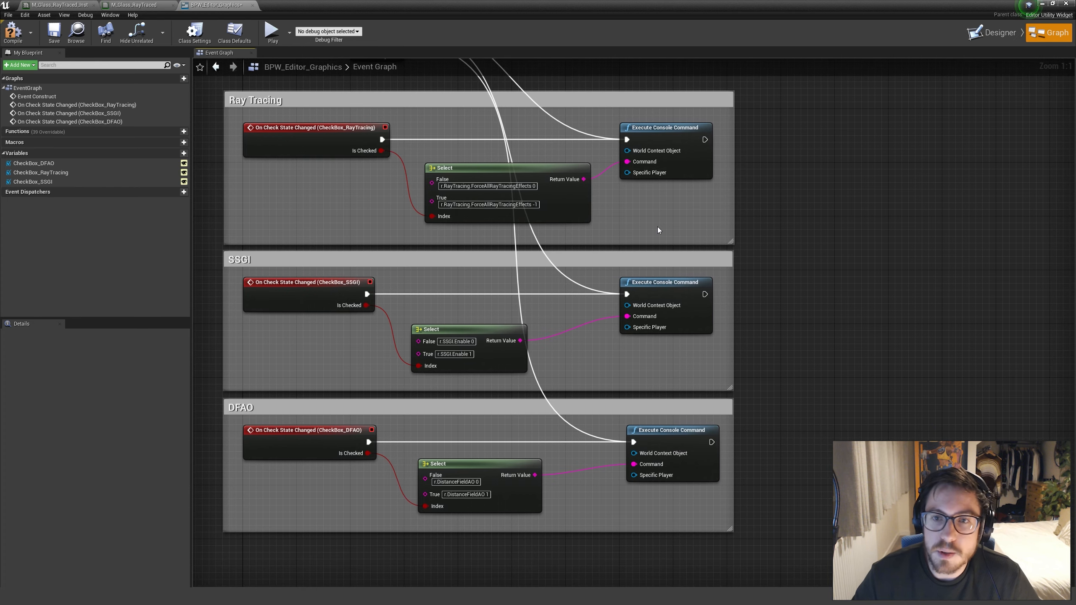
# Examine the SSGI section's check state event and the console commands in its Select node
pyautogui.moveTo(582, 300); pyautogui.dragTo(649, 229, button='right')
pyautogui.moveTo(689, 300); pyautogui.dragTo(670, 293, button='right')
pyautogui.moveTo(279, 195); pyautogui.dragTo(431, 245)
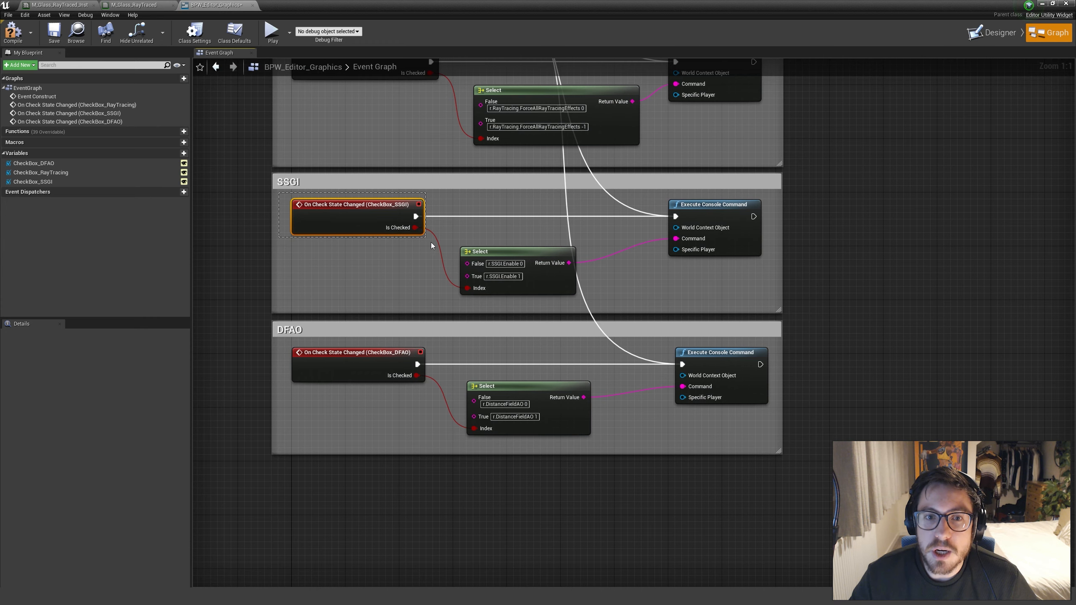
pyautogui.click(404, 266)
pyautogui.moveTo(410, 273); pyautogui.dragTo(387, 243, button='right')
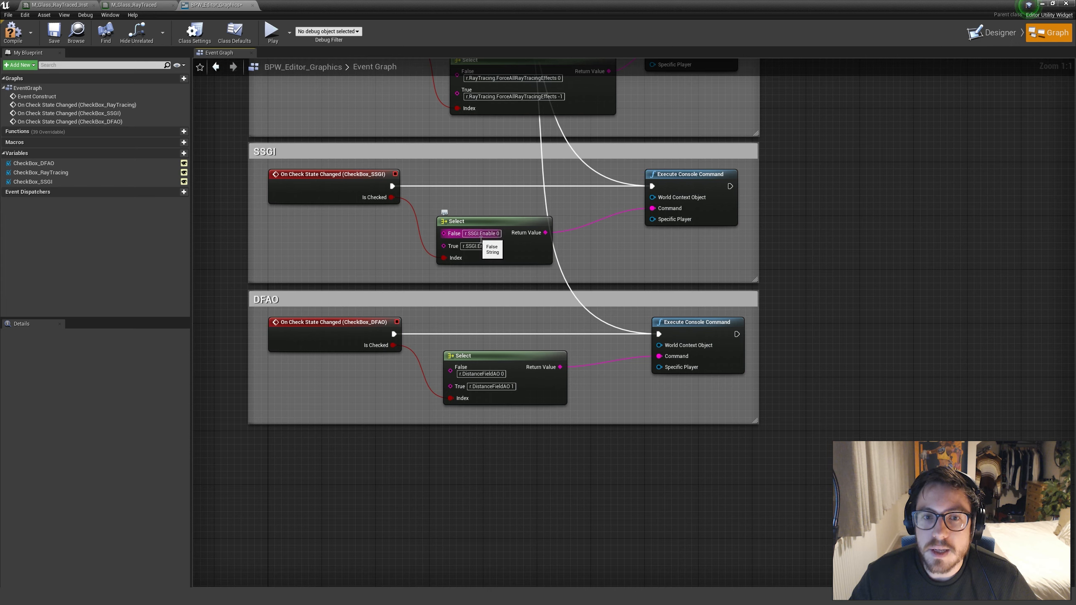
pyautogui.click(263, 160)
pyautogui.click(860, 225)
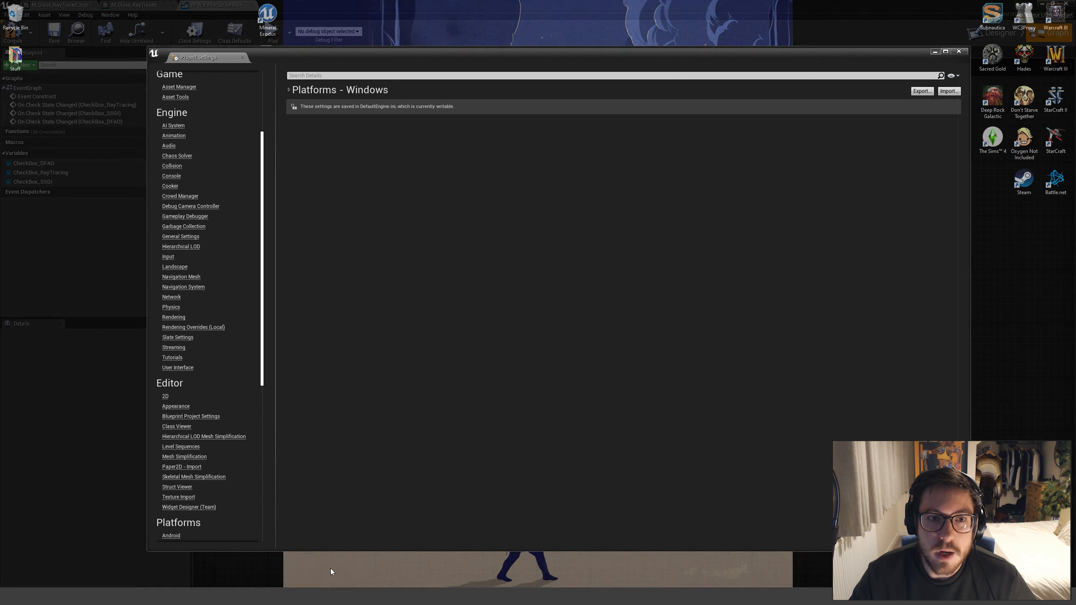
# Switch to Project Settings, search from the Rendering section for "screen space" to check Screen Space Global Illumination, and close the window
pyautogui.click(331, 569)
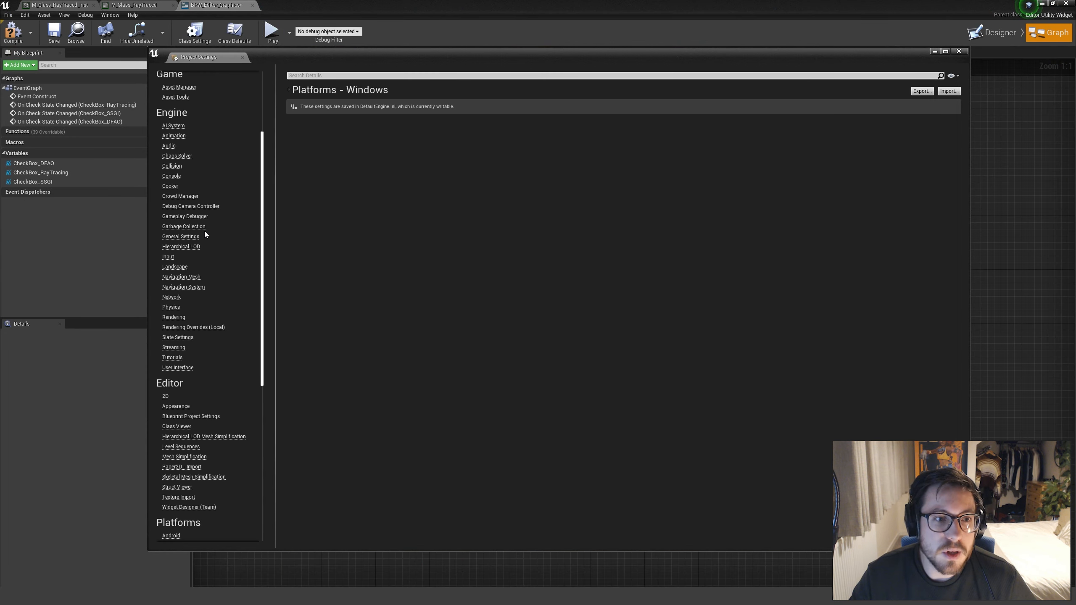
pyautogui.click(177, 317)
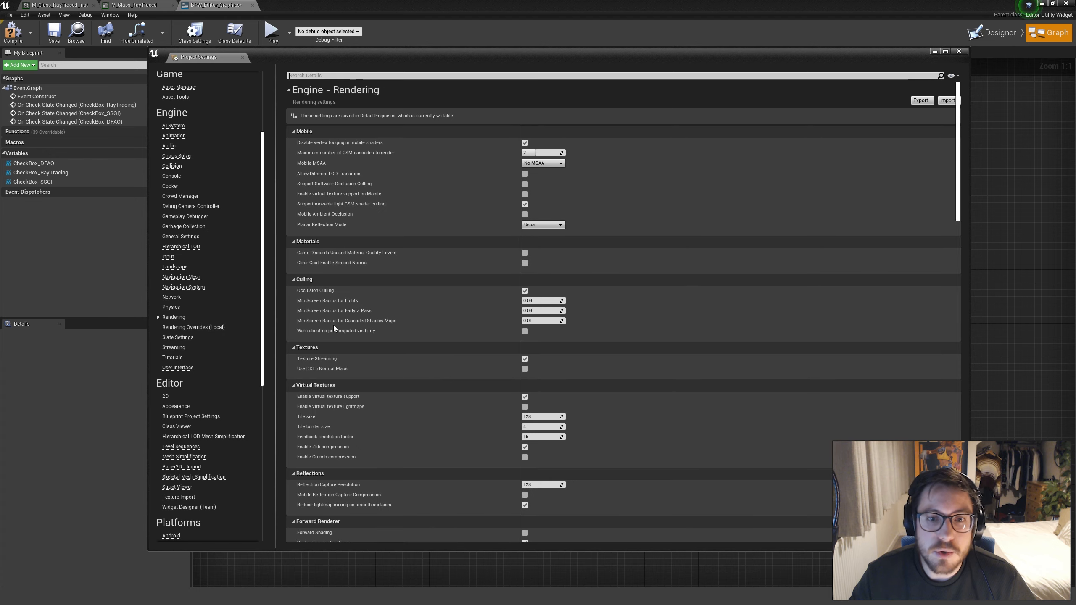
pyautogui.click(569, 78)
pyautogui.write('scr')
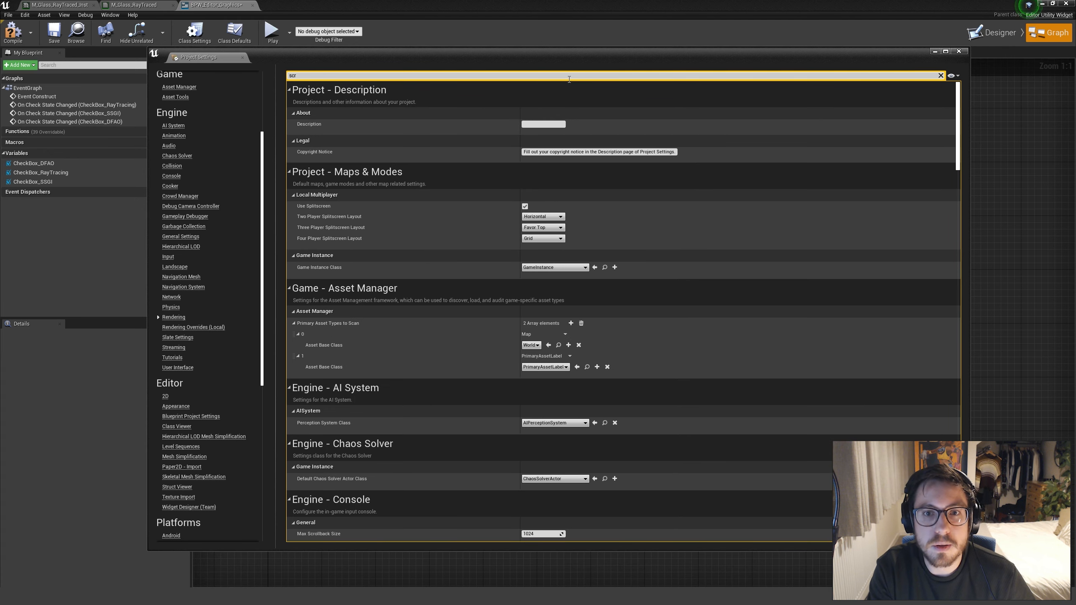
pyautogui.write('eenspac')
pyautogui.press('BackSpace')
pyautogui.press('BackSpace')
pyautogui.write('space')
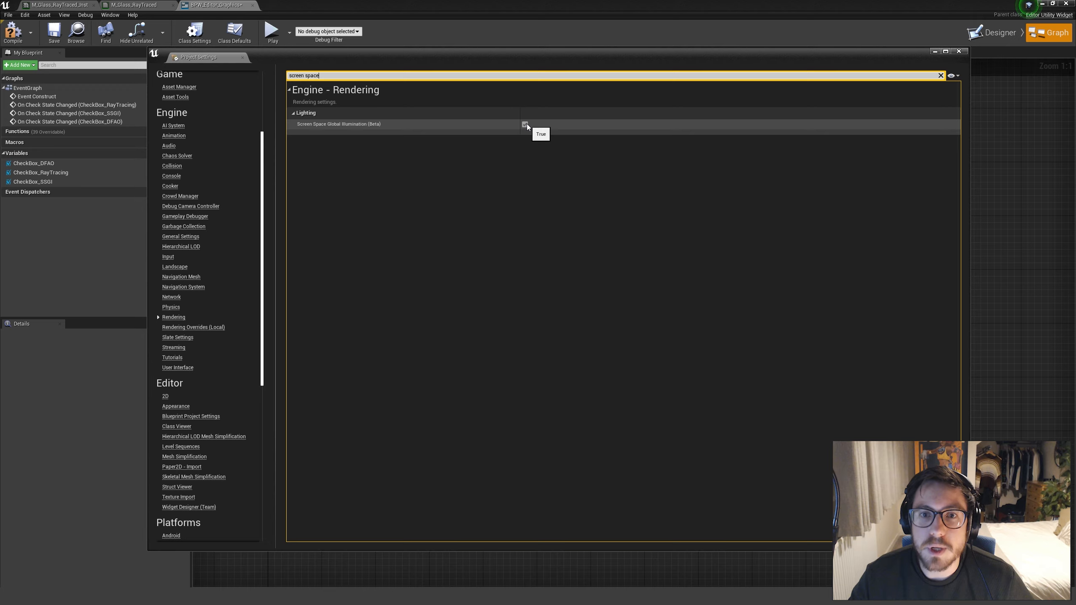
pyautogui.click(960, 51)
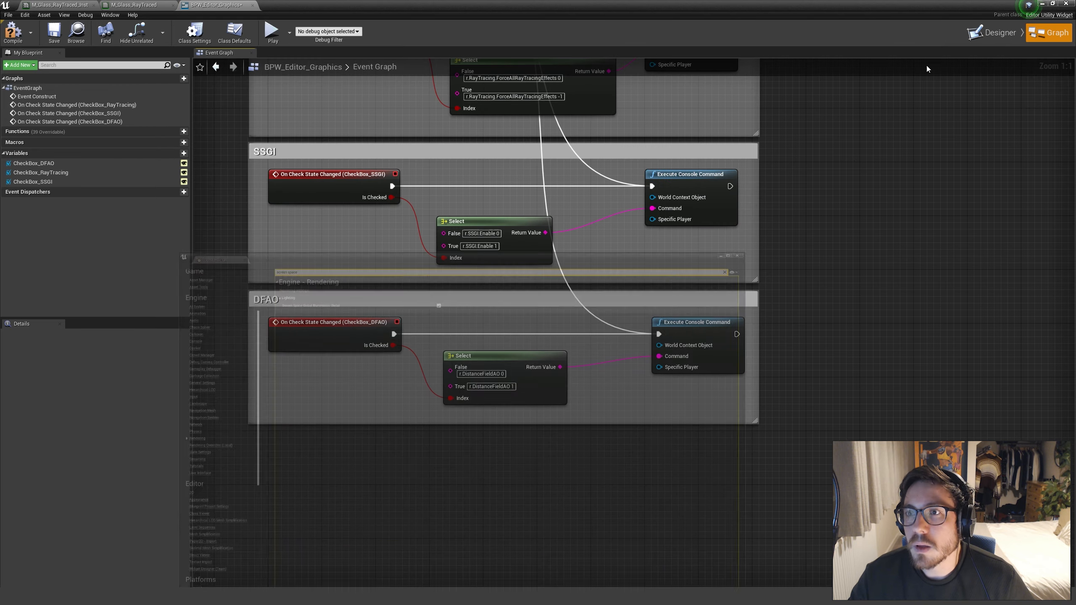
# Review the SSGI Select node's enable commands and compare them with the DFAO section's Select node
pyautogui.moveTo(796, 271); pyautogui.dragTo(802, 320, button='right')
pyautogui.moveTo(566, 347); pyautogui.dragTo(592, 314, button='right')
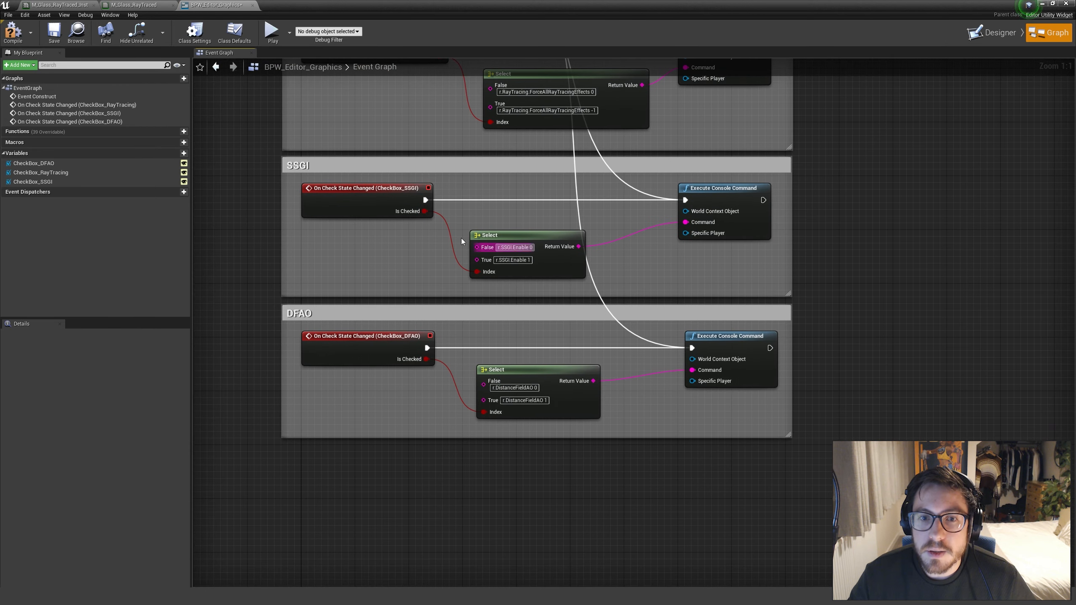
pyautogui.click(549, 261)
pyautogui.moveTo(620, 281); pyautogui.dragTo(621, 230, button='right')
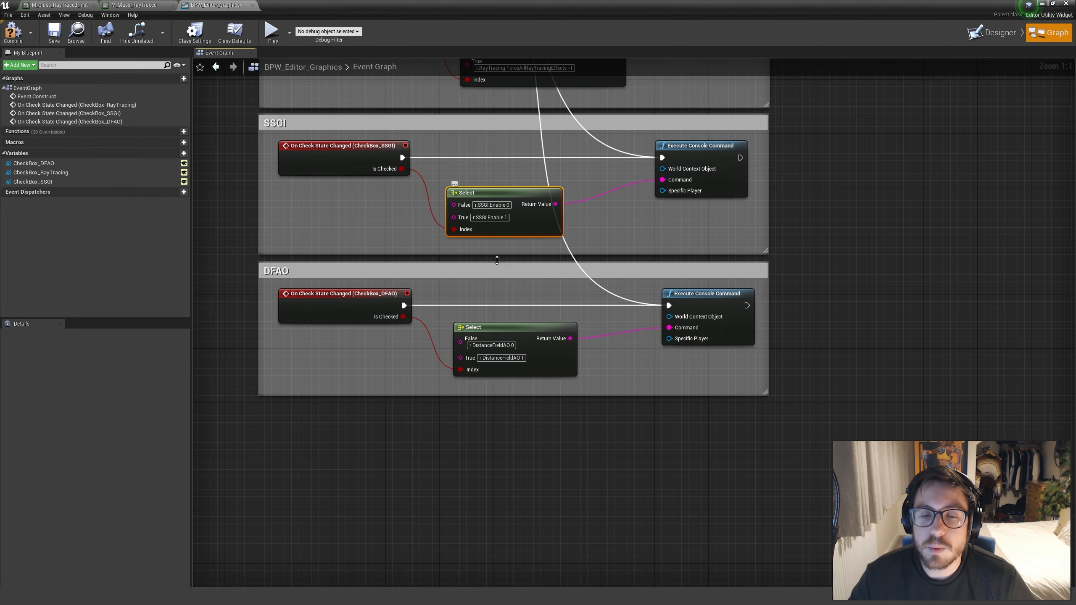
pyautogui.moveTo(514, 288); pyautogui.dragTo(509, 249, button='right')
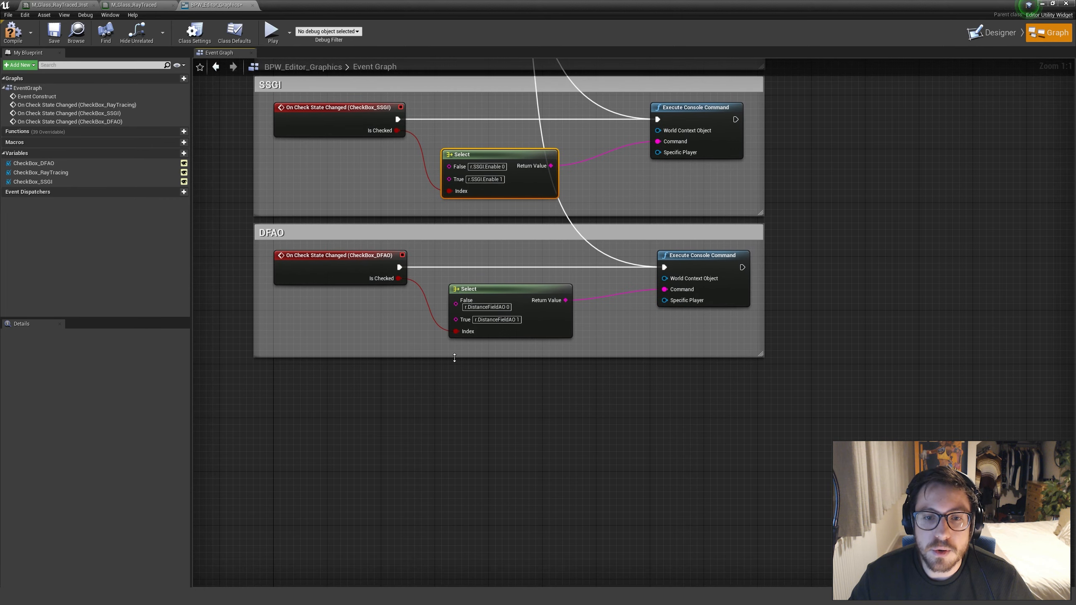
# Examine the DFAO section's Select node and review the whole event graph, briefly selecting all its nodes and comment sections
pyautogui.click(455, 357)
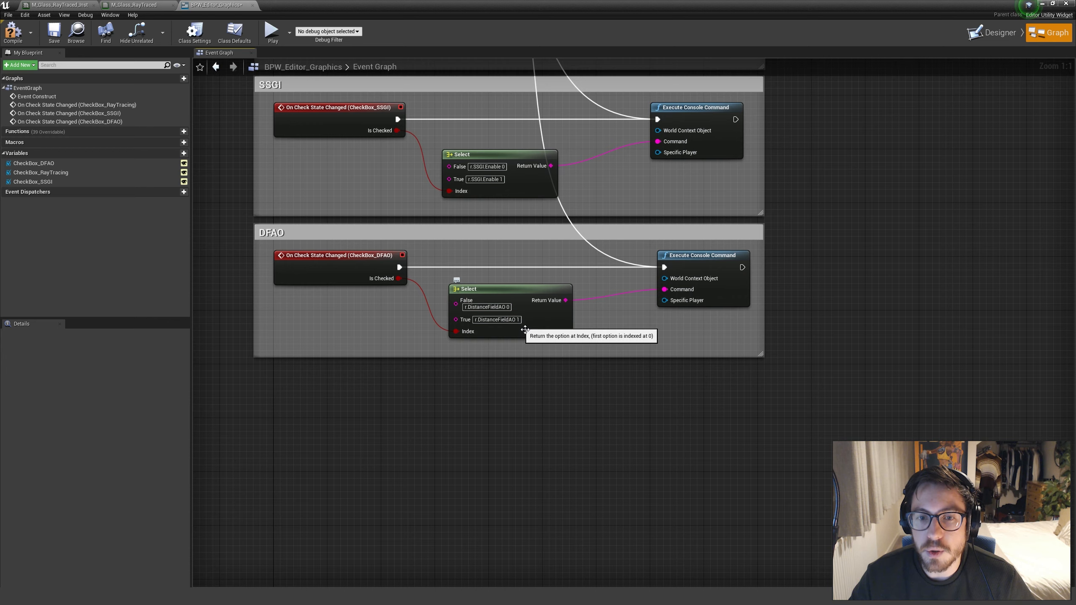
pyautogui.moveTo(632, 342); pyautogui.dragTo(628, 499, button='right')
pyautogui.scroll(-2, 625, 445)
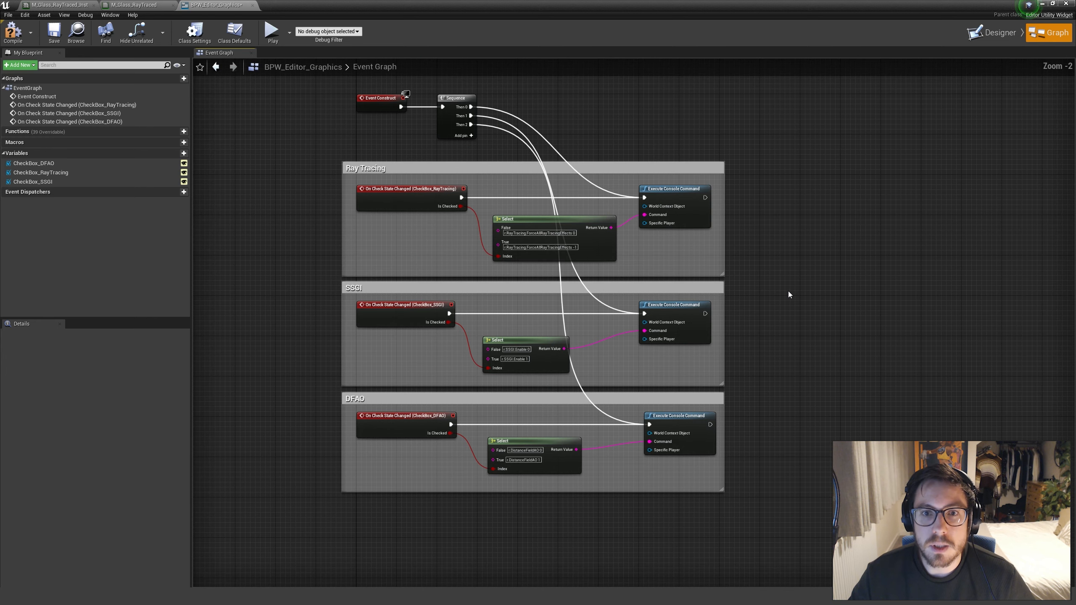
pyautogui.moveTo(789, 294); pyautogui.dragTo(750, 318, button='right')
pyautogui.moveTo(273, 115); pyautogui.dragTo(724, 532)
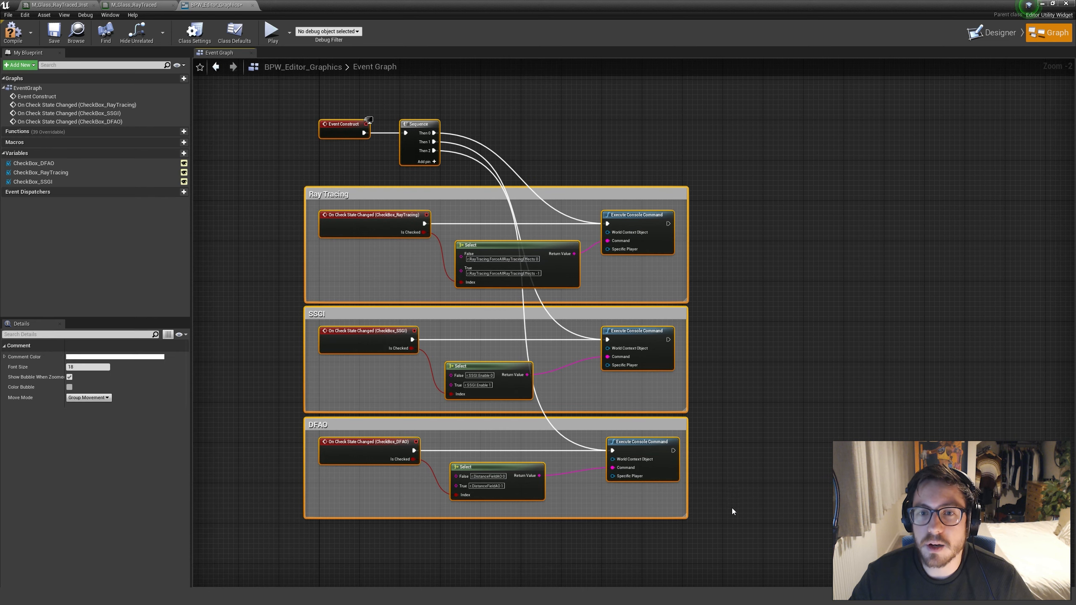
pyautogui.click(733, 510)
# Save the BPW_Editor_Graphics editor utility widget
pyautogui.moveTo(816, 198); pyautogui.dragTo(844, 166, button='right')
pyautogui.click(56, 38)
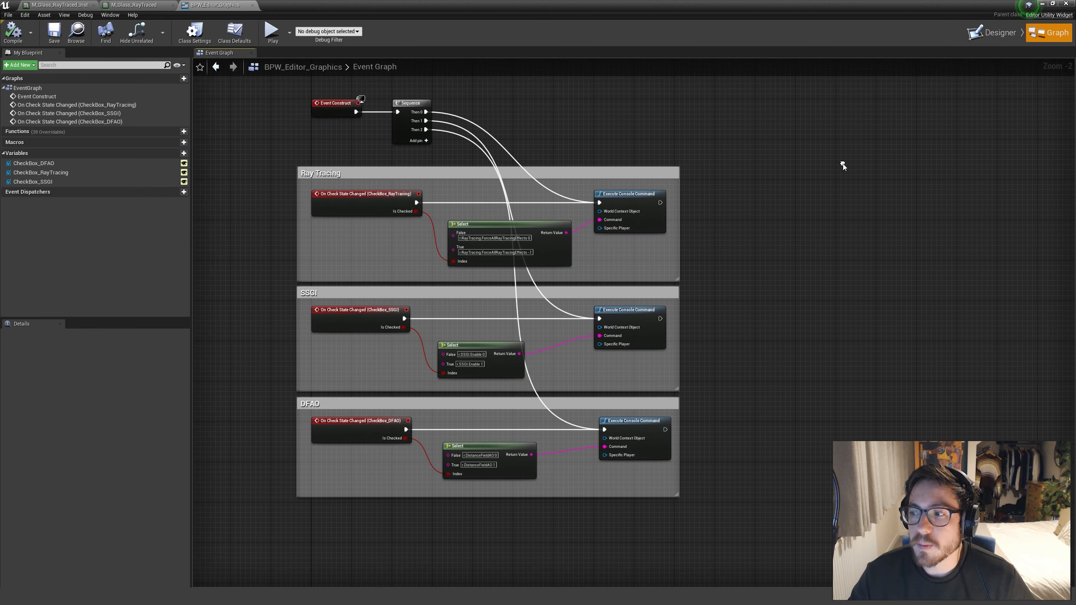
pyautogui.moveTo(742, 173); pyautogui.dragTo(702, 194, button='right')
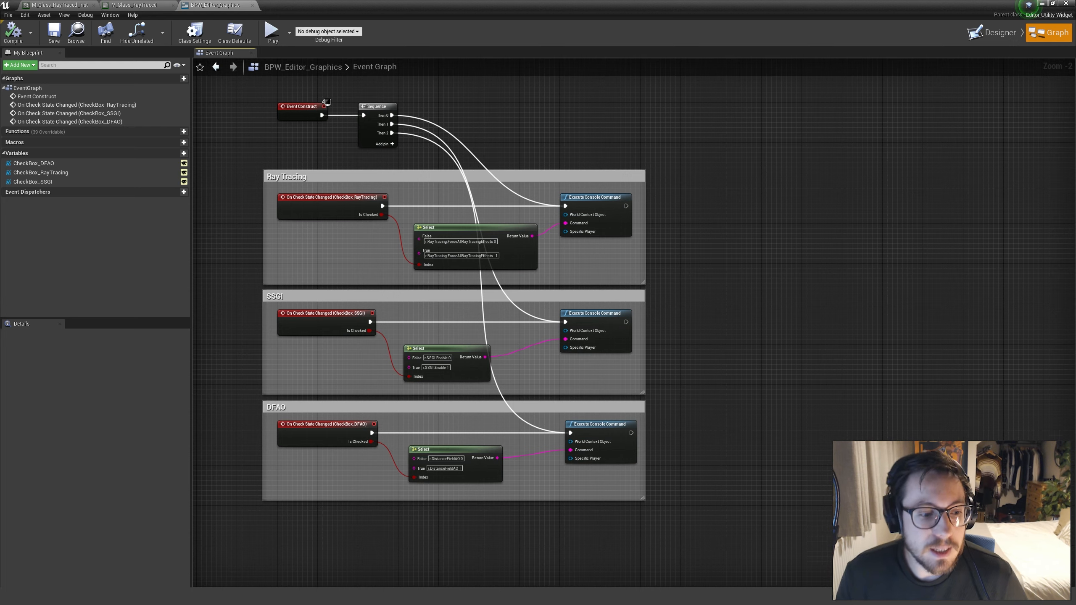
# Switch from the widget's event graph to another open window
pyautogui.click(254, 597)
pyautogui.click(108, 559)
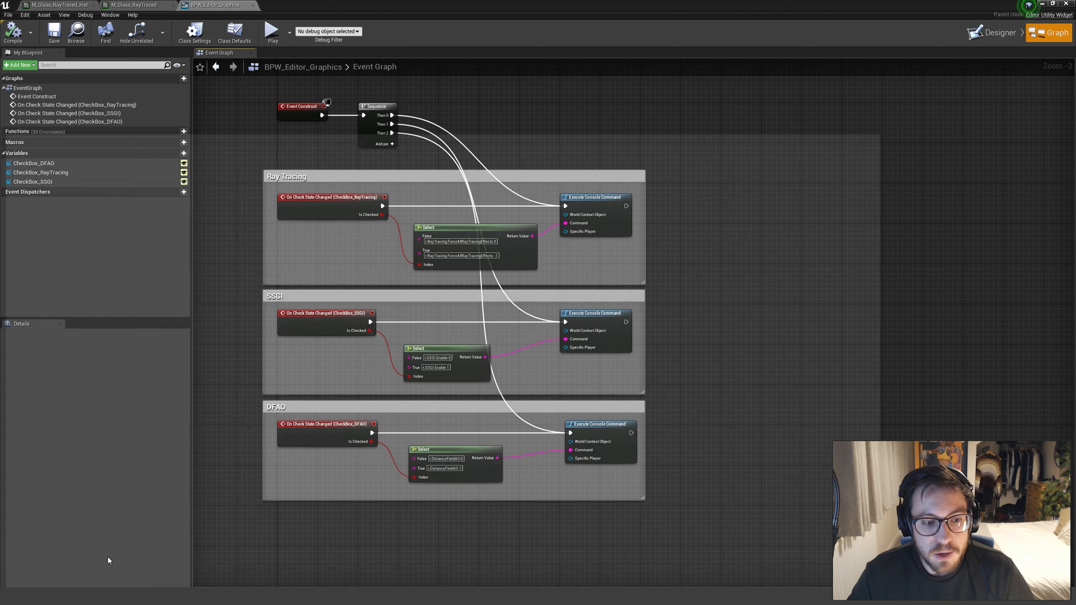
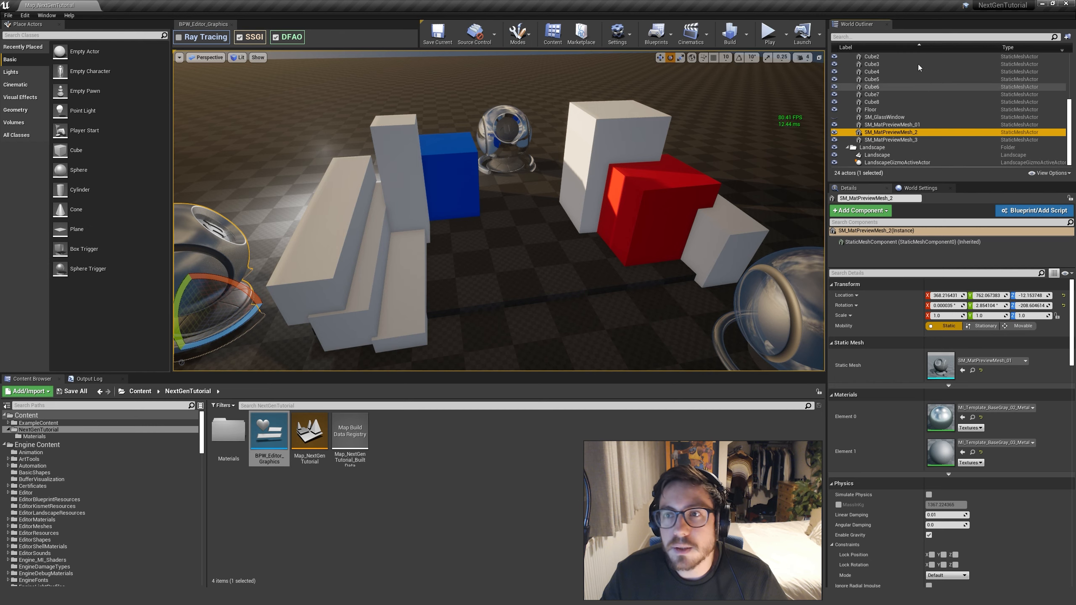
# Find the PostProcessVolume by searching the outliner for "post", select it and expand its Rendering Features settings
pyautogui.click(874, 37)
pyautogui.write('post')
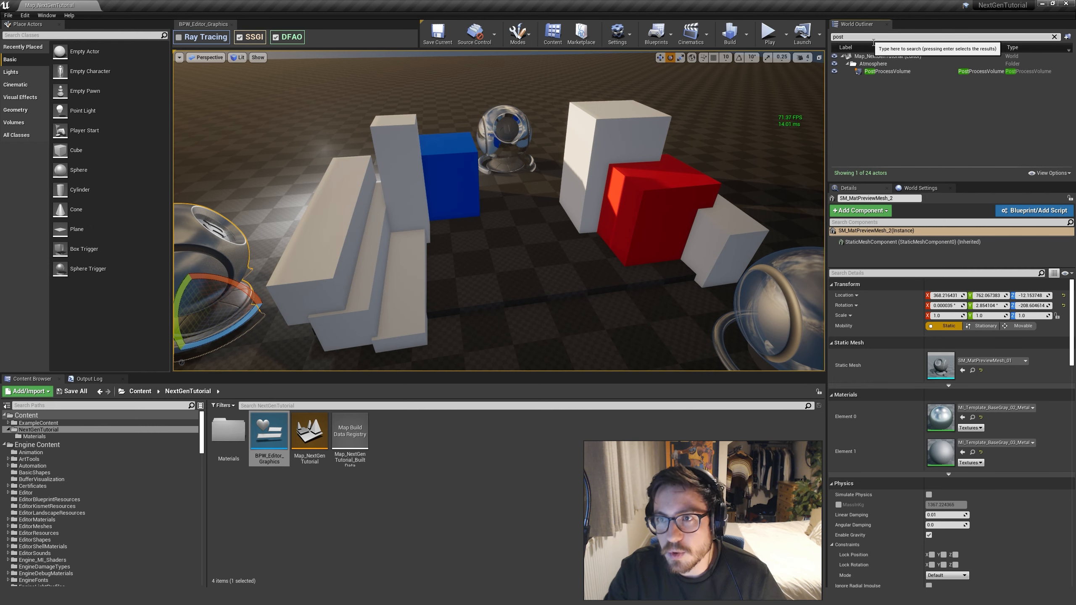
pyautogui.press('Return')
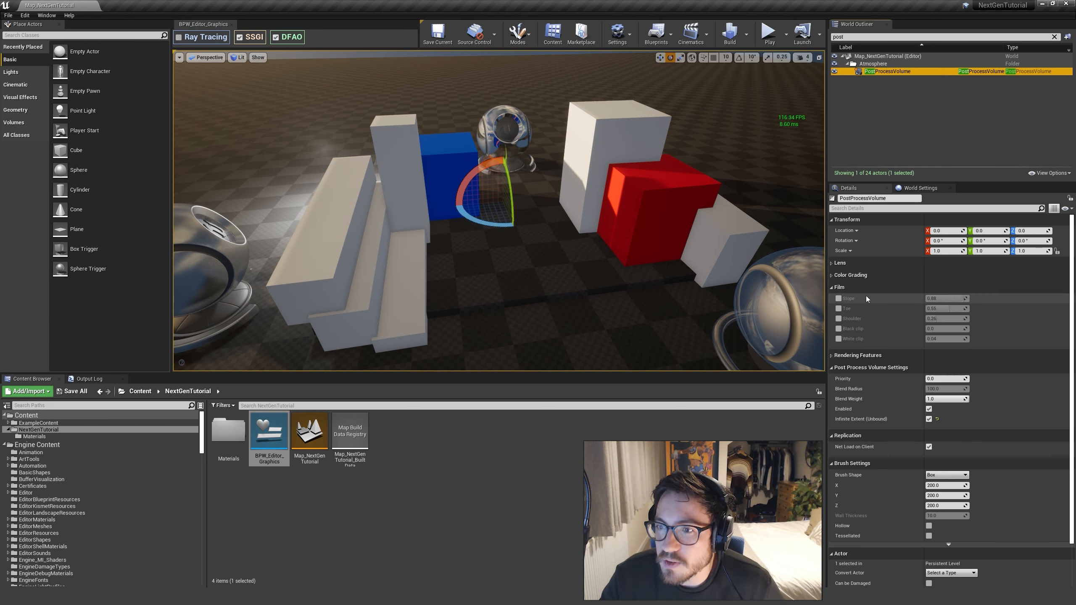
pyautogui.click(833, 289)
pyautogui.click(832, 300)
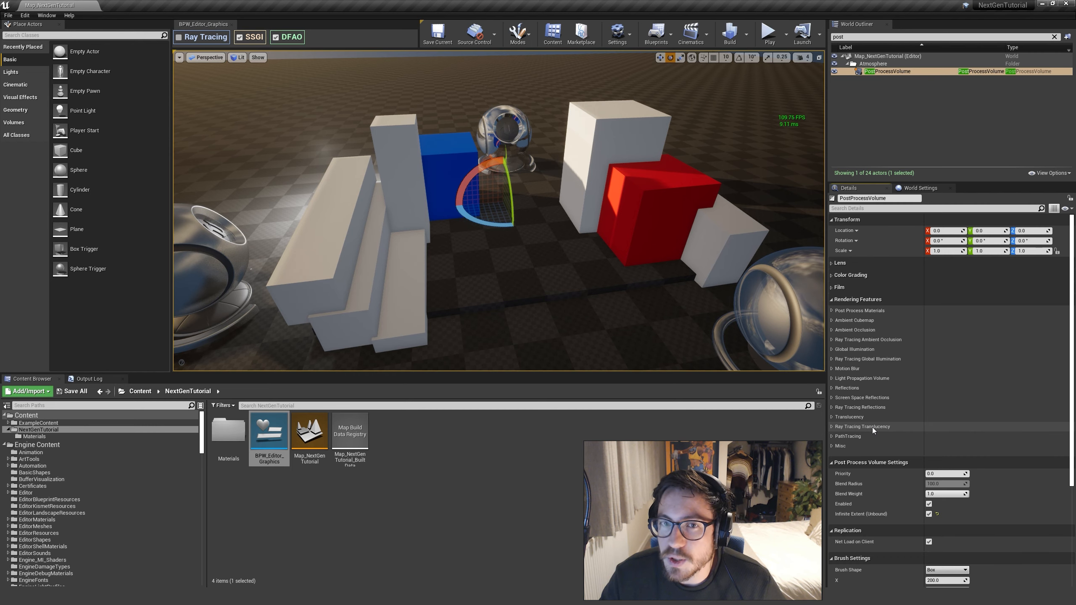
# Expand the Ray Tracing Ambient Occlusion settings of the post process volume
pyautogui.moveTo(584, 255); pyautogui.dragTo(662, 309, button='right')
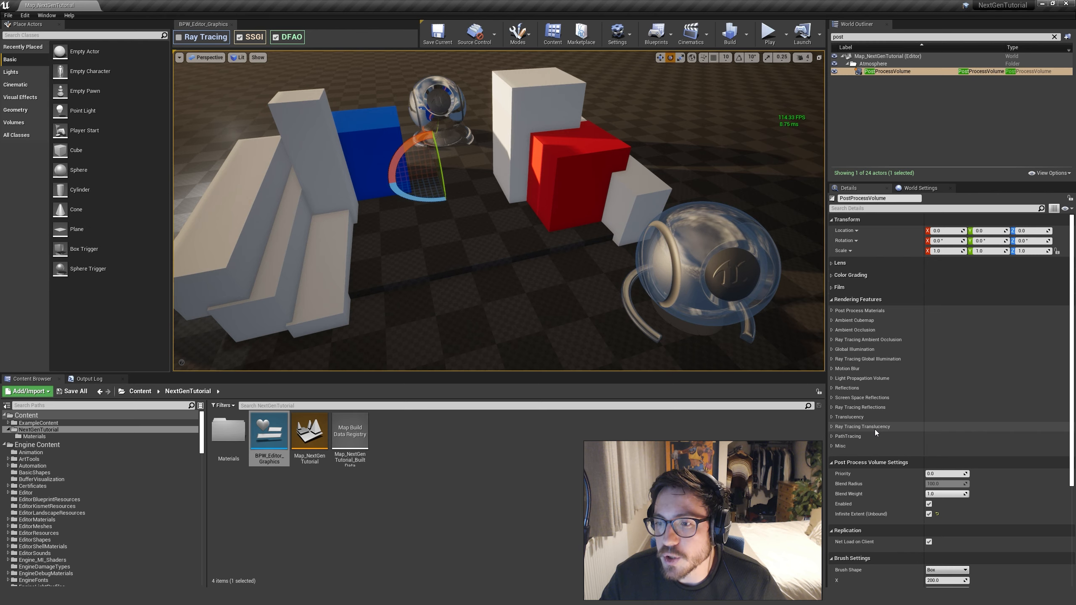
pyautogui.moveTo(664, 311); pyautogui.dragTo(704, 342, button='right')
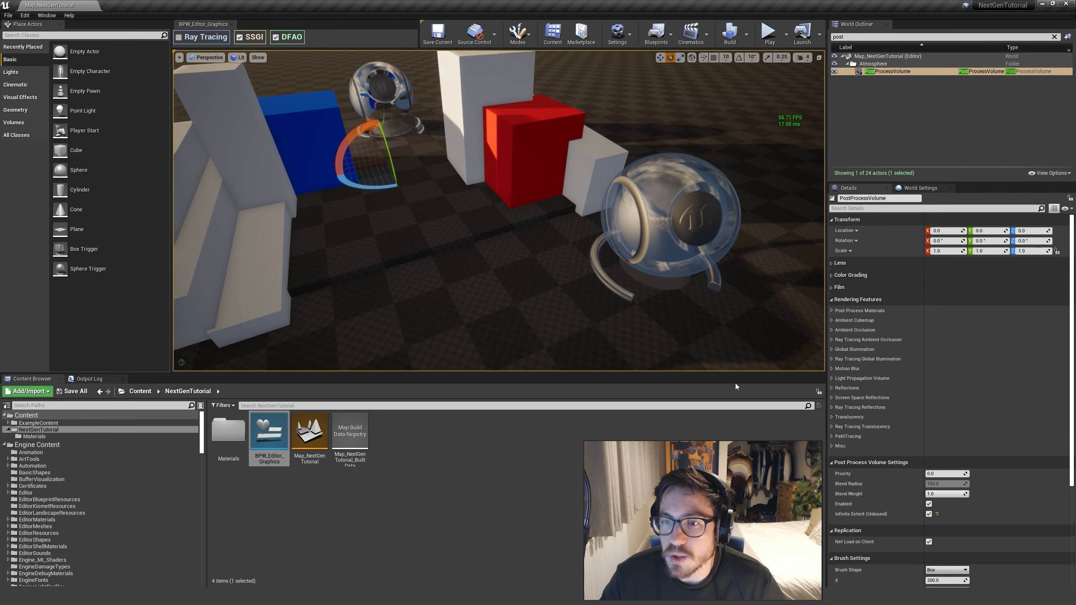
pyautogui.moveTo(597, 321); pyautogui.dragTo(572, 307, button='right')
pyautogui.moveTo(667, 308)
pyautogui.mouseDown(button='right')
pyautogui.moveTo(652, 291)
pyautogui.moveTo(623, 297)
pyautogui.moveTo(626, 311)
pyautogui.moveTo(678, 309)
pyautogui.moveTo(669, 303)
pyautogui.mouseUp(button='right')
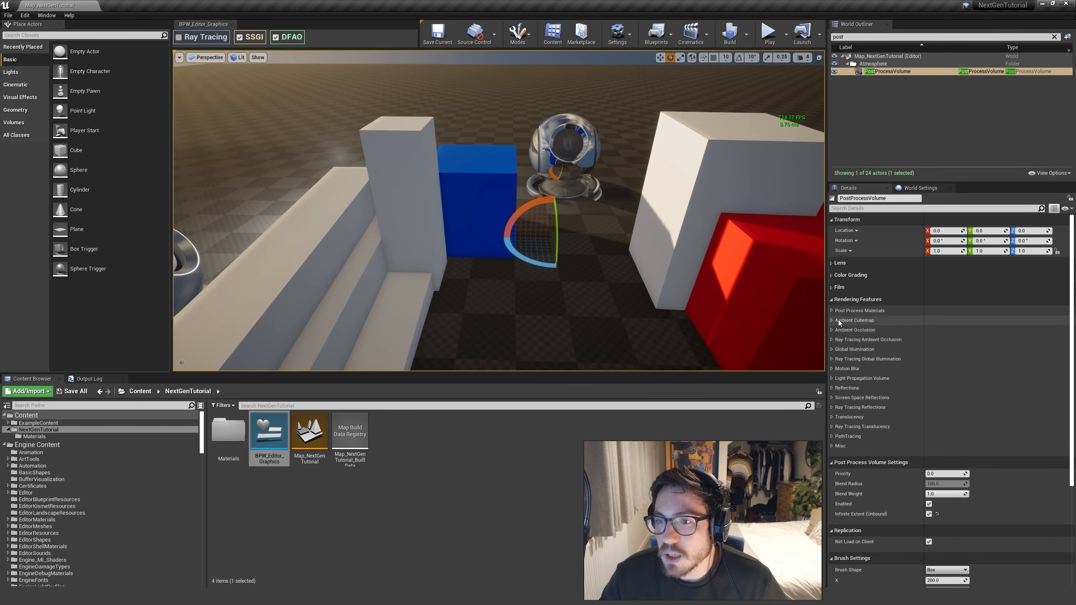
pyautogui.click(854, 339)
pyautogui.click(832, 341)
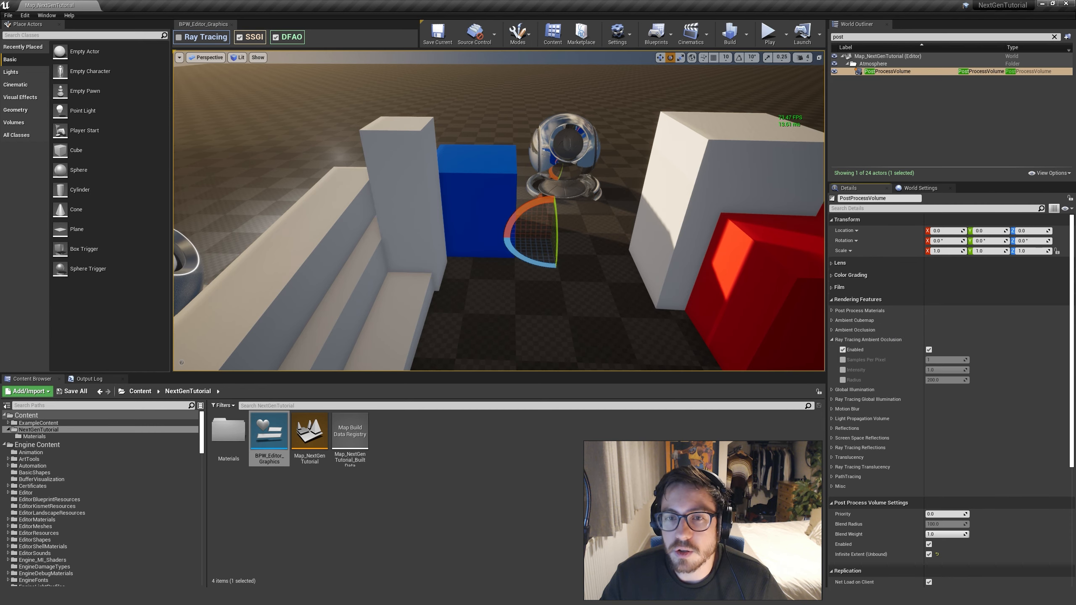
# Turn on Ray Tracing with the BPW_Editor_Graphics widget
pyautogui.moveTo(573, 283); pyautogui.dragTo(620, 294, button='right')
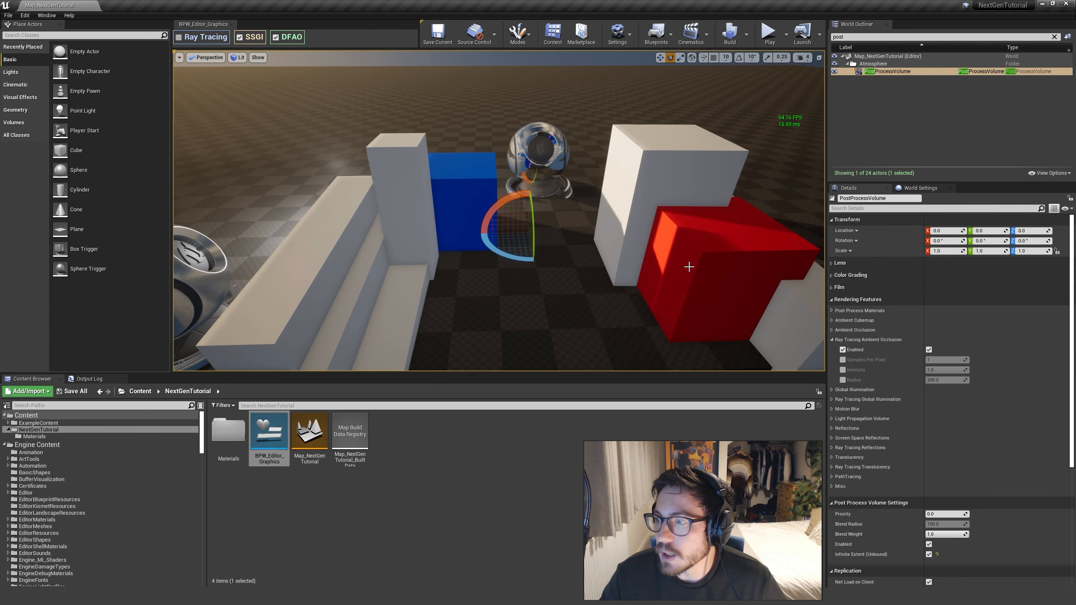
pyautogui.moveTo(689, 267); pyautogui.dragTo(663, 262, button='right')
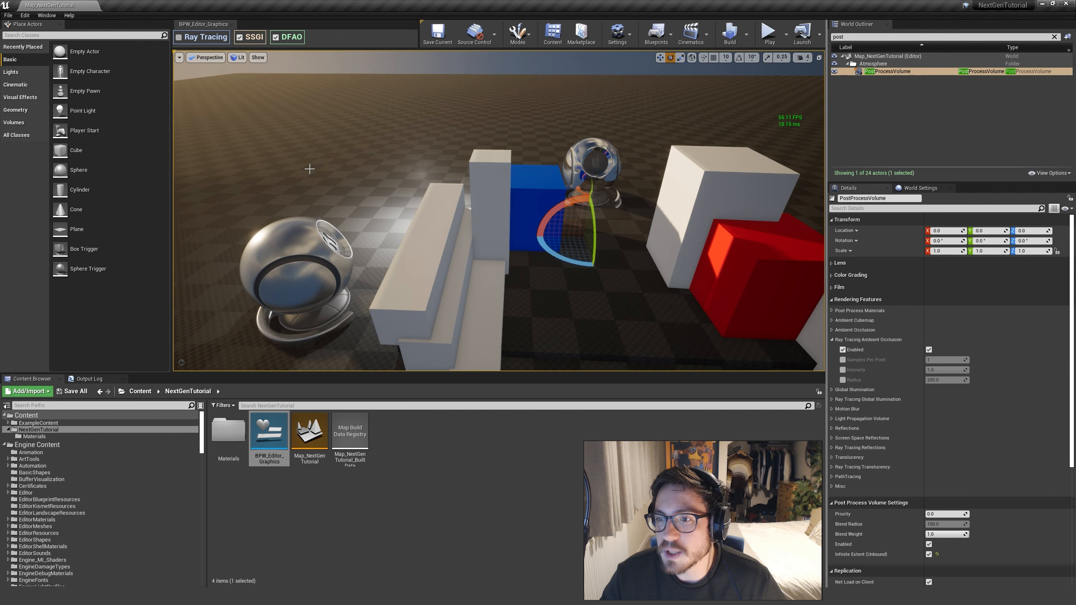
pyautogui.moveTo(439, 168); pyautogui.dragTo(461, 165, button='right')
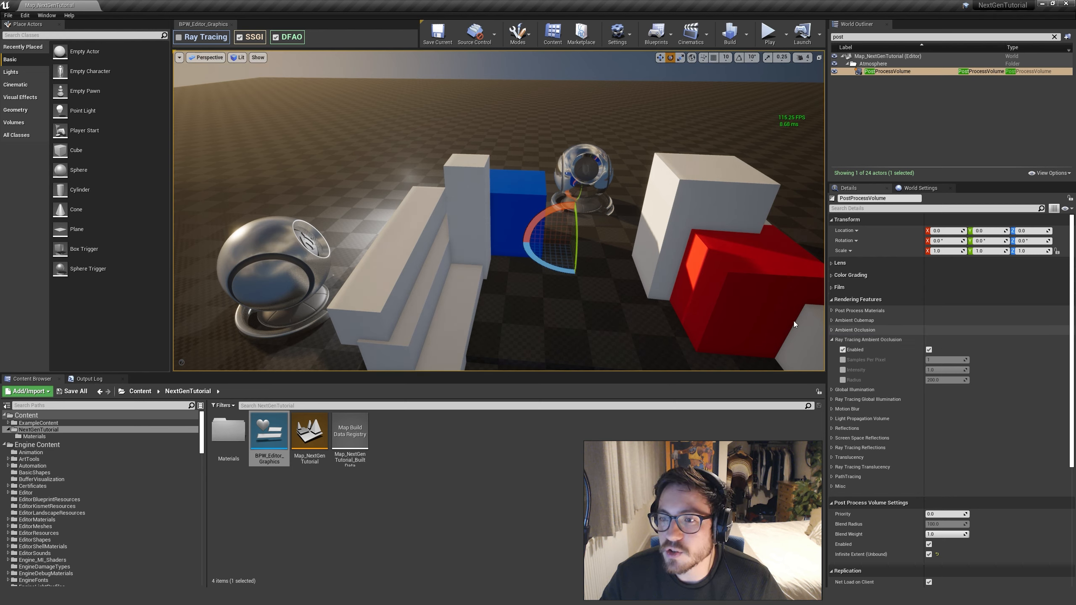
pyautogui.click(178, 38)
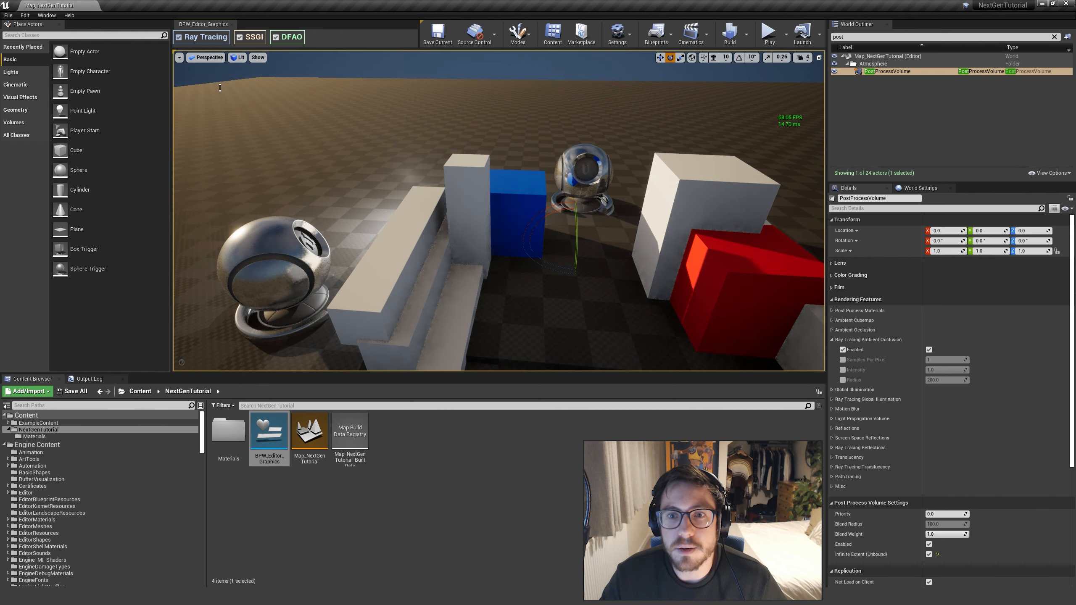
# Switch Ray Tracing Ambient Occlusion off and on repeatedly to compare the shading around the blue cube and white blocks
pyautogui.moveTo(507, 268)
pyautogui.mouseDown(button='right')
pyautogui.moveTo(519, 277)
pyautogui.moveTo(508, 268)
pyautogui.mouseUp(button='right')
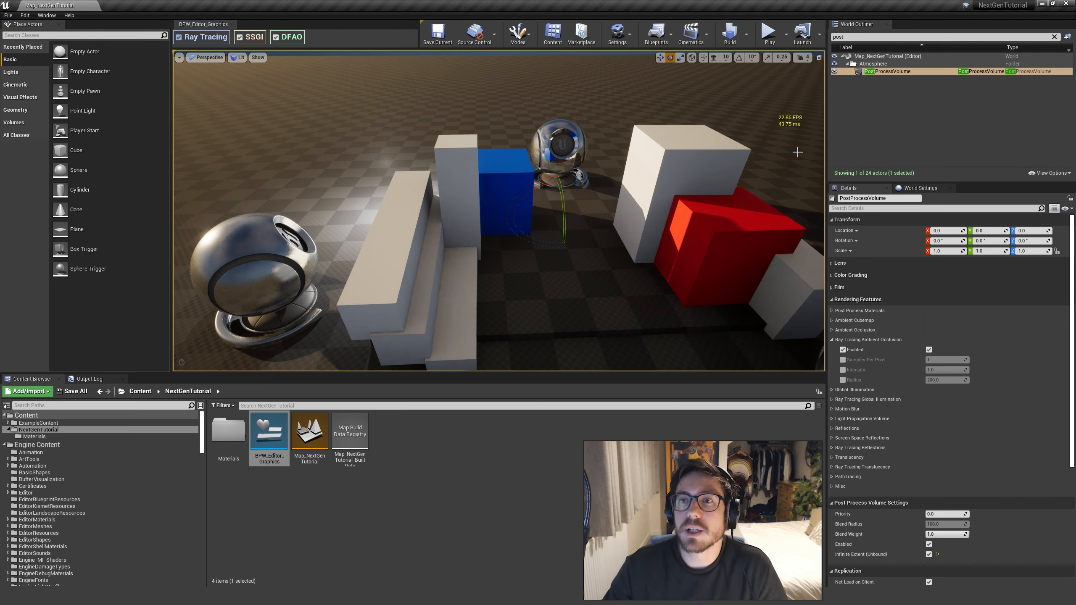
pyautogui.moveTo(678, 254); pyautogui.dragTo(803, 232, button='right')
pyautogui.moveTo(610, 324); pyautogui.dragTo(594, 312, button='right')
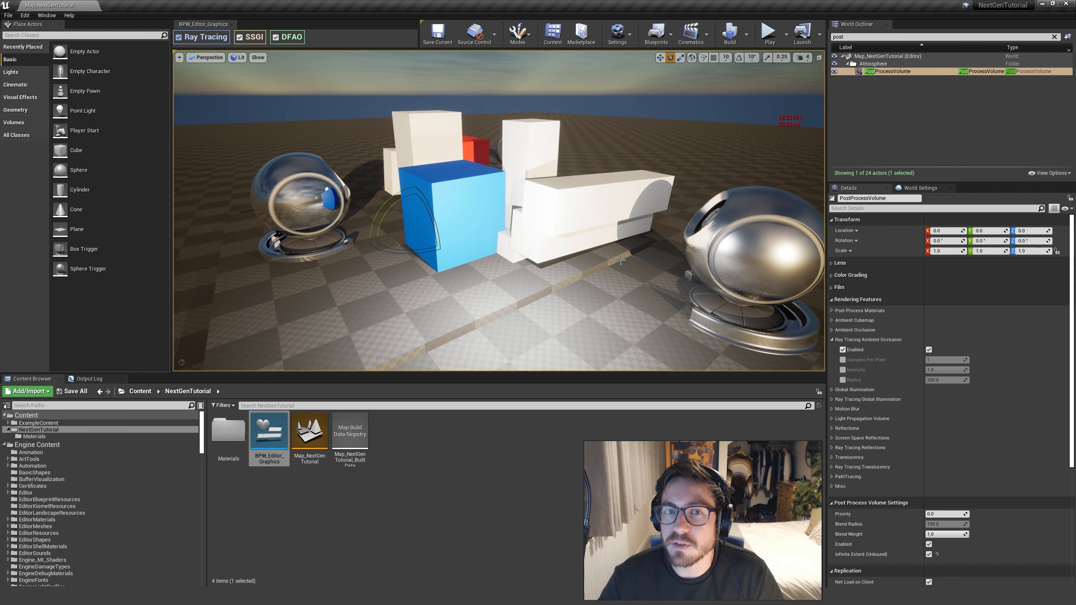
pyautogui.moveTo(645, 286)
pyautogui.mouseDown(button='right')
pyautogui.moveTo(647, 297)
pyautogui.moveTo(663, 297)
pyautogui.mouseUp(button='right')
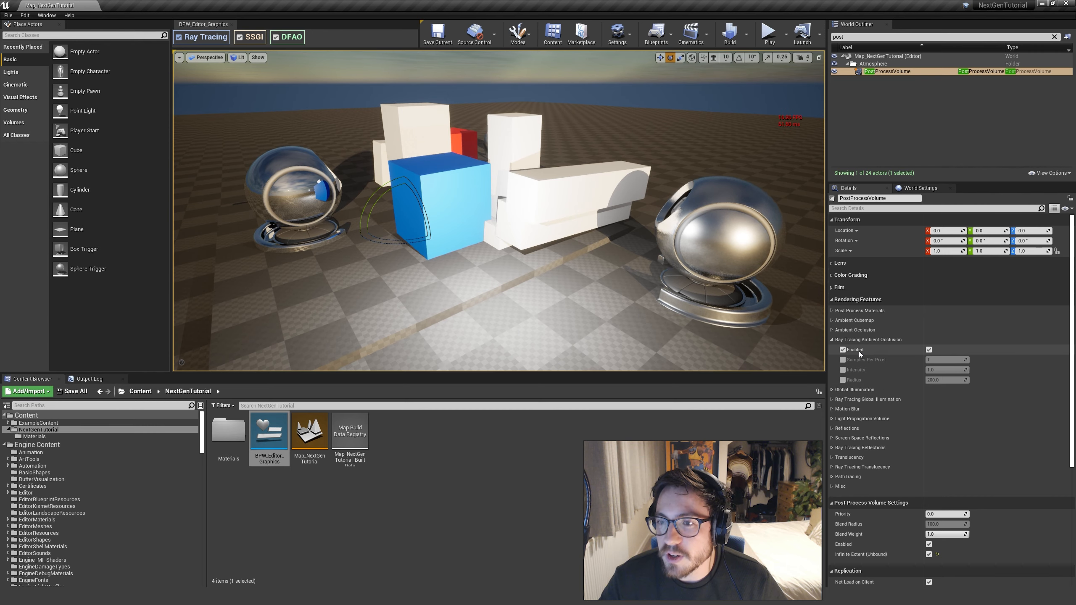
pyautogui.moveTo(784, 305); pyautogui.dragTo(790, 308, button='right')
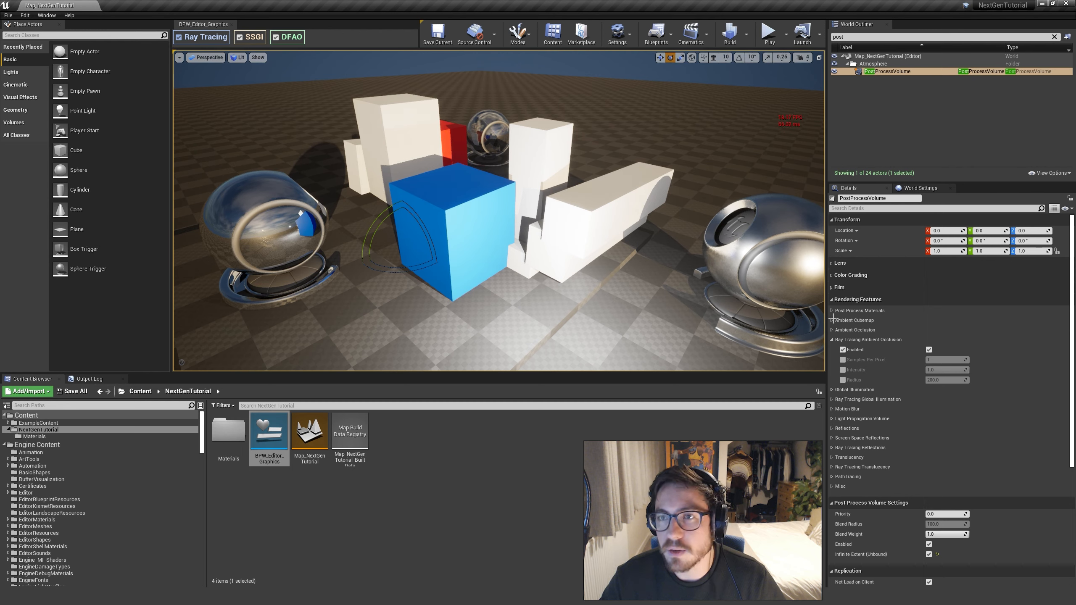
pyautogui.click(929, 350)
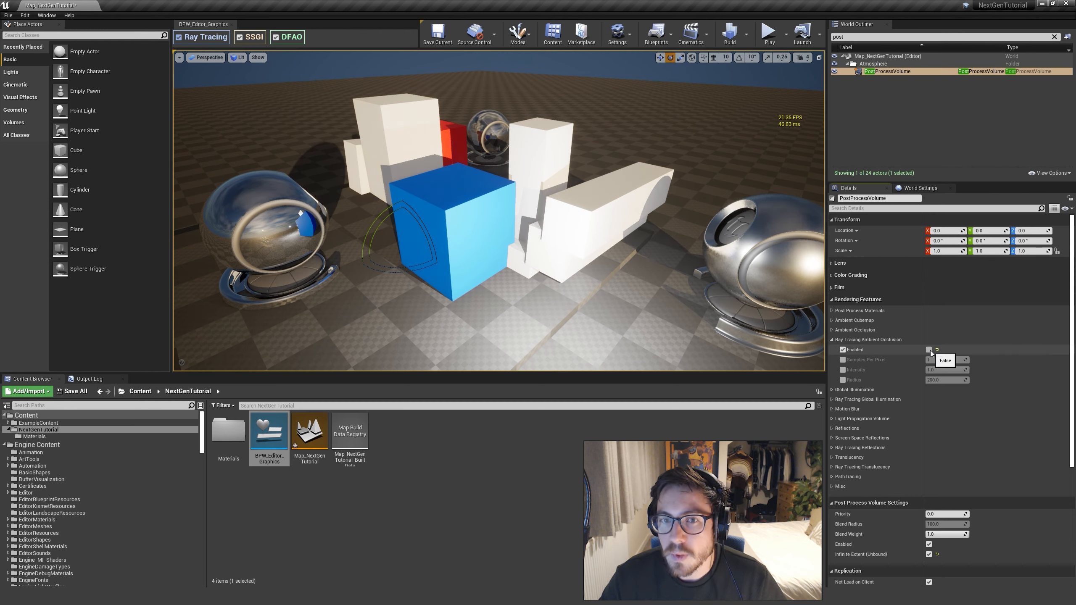
pyautogui.click(929, 350)
pyautogui.click(929, 350)
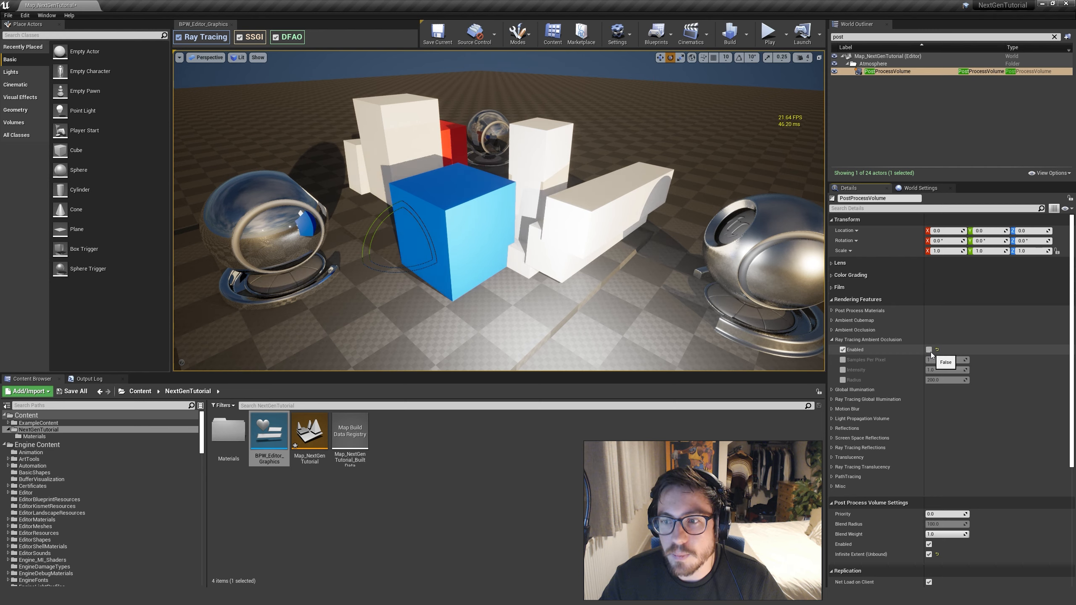
pyautogui.click(931, 352)
pyautogui.click(930, 351)
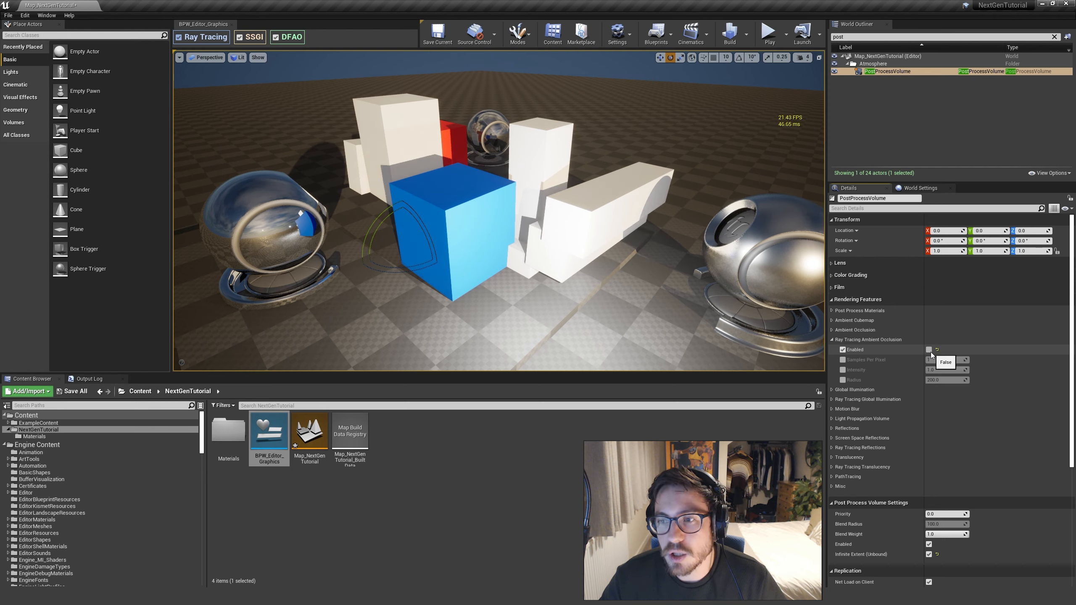
pyautogui.click(931, 352)
pyautogui.click(931, 351)
pyautogui.click(931, 352)
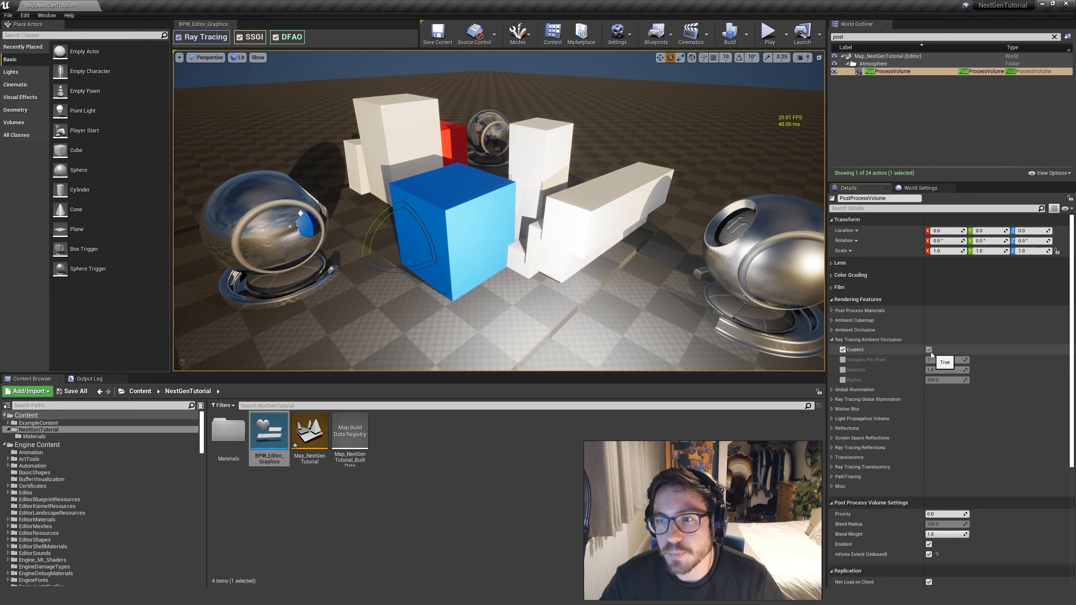
# Disable Ray Tracing Ambient Occlusion on the post process volume
pyautogui.moveTo(712, 255); pyautogui.dragTo(669, 257, button='right')
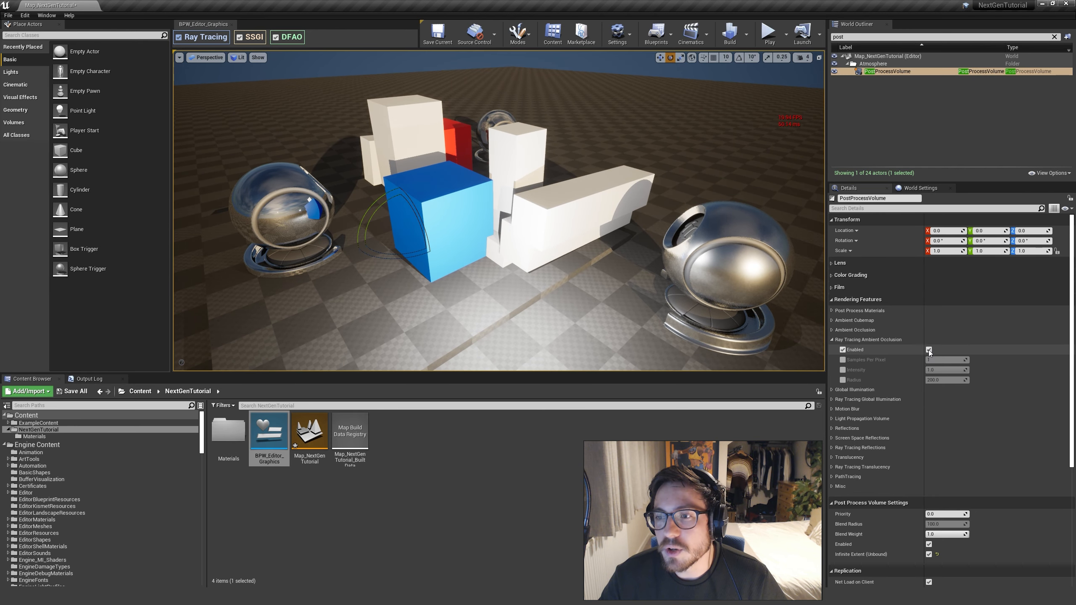
pyautogui.moveTo(695, 263); pyautogui.dragTo(722, 279, button='right')
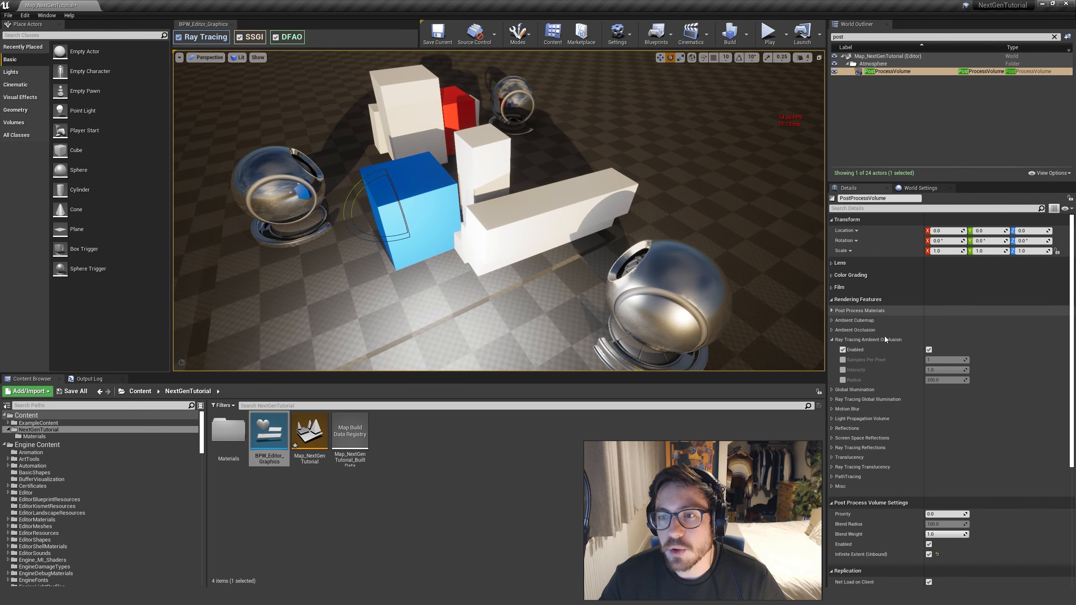
pyautogui.click(932, 351)
# Expand the post process volume's Ambient Occlusion settings and set the intensity to about 0.45, with the white steps in view
pyautogui.moveTo(720, 276); pyautogui.dragTo(553, 250, button='right')
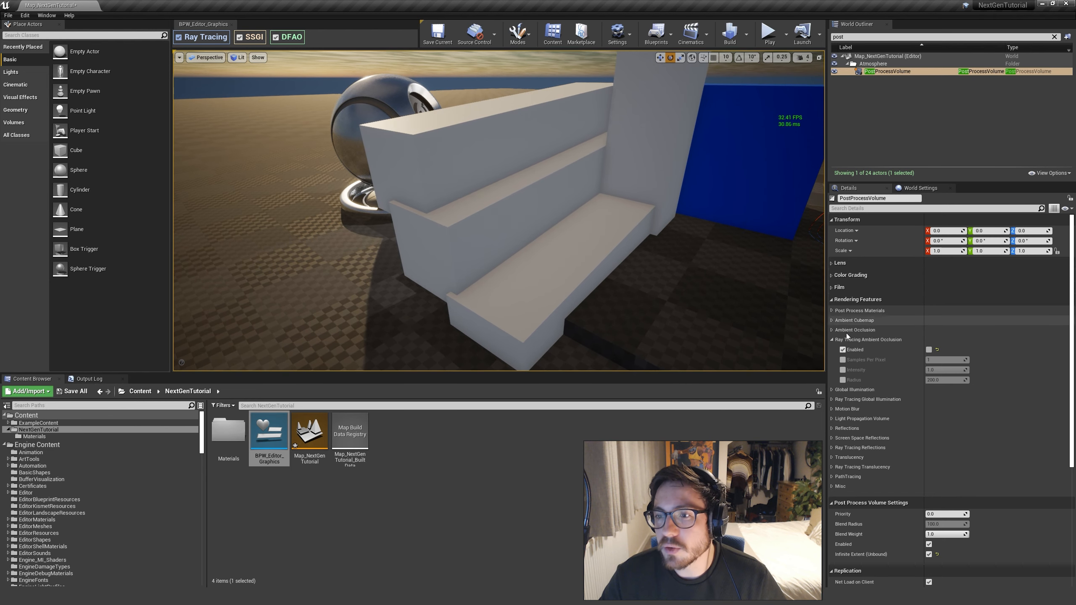
pyautogui.click(832, 330)
pyautogui.moveTo(955, 342)
pyautogui.mouseDown()
pyautogui.moveTo(926, 340)
pyautogui.moveTo(945, 340)
pyautogui.mouseUp()
pyautogui.click(946, 340)
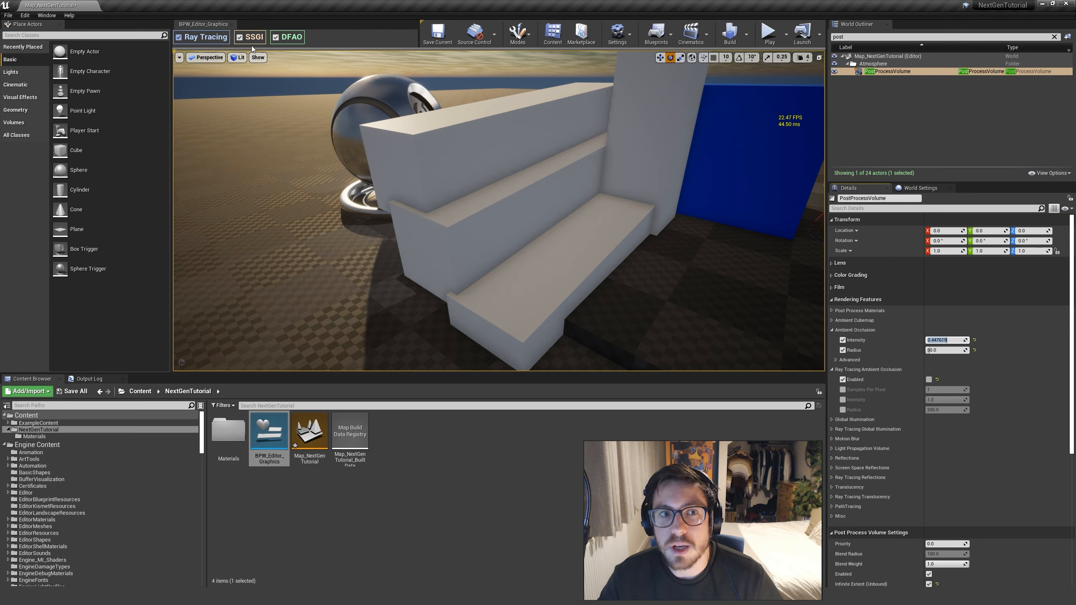
# Switch SSGI off and on to compare the shading on the white steps, and set the ambient occlusion intensity to 1.0
pyautogui.click(239, 38)
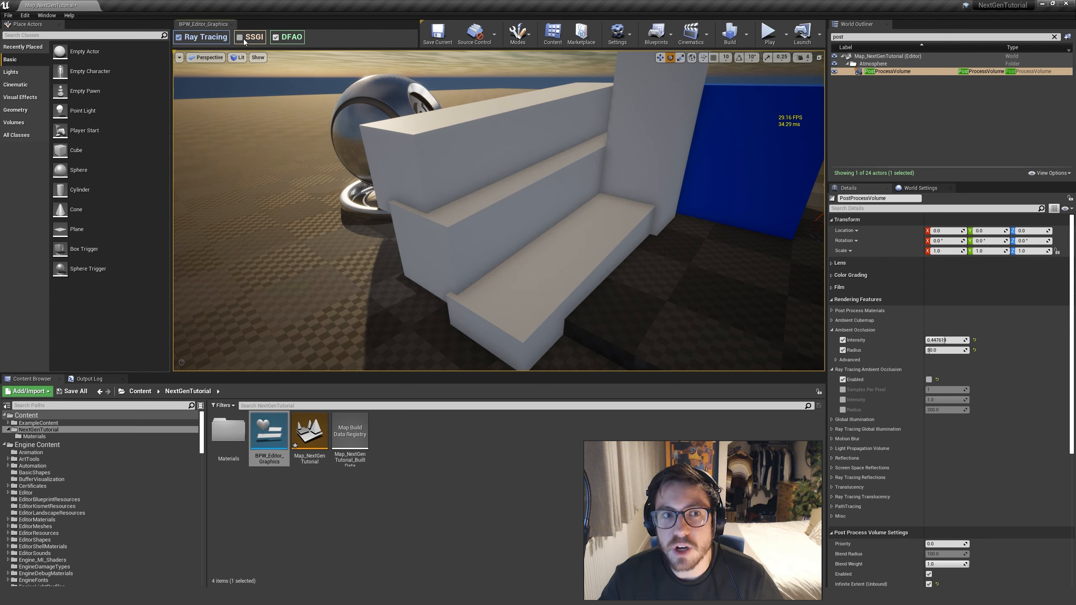
pyautogui.click(240, 38)
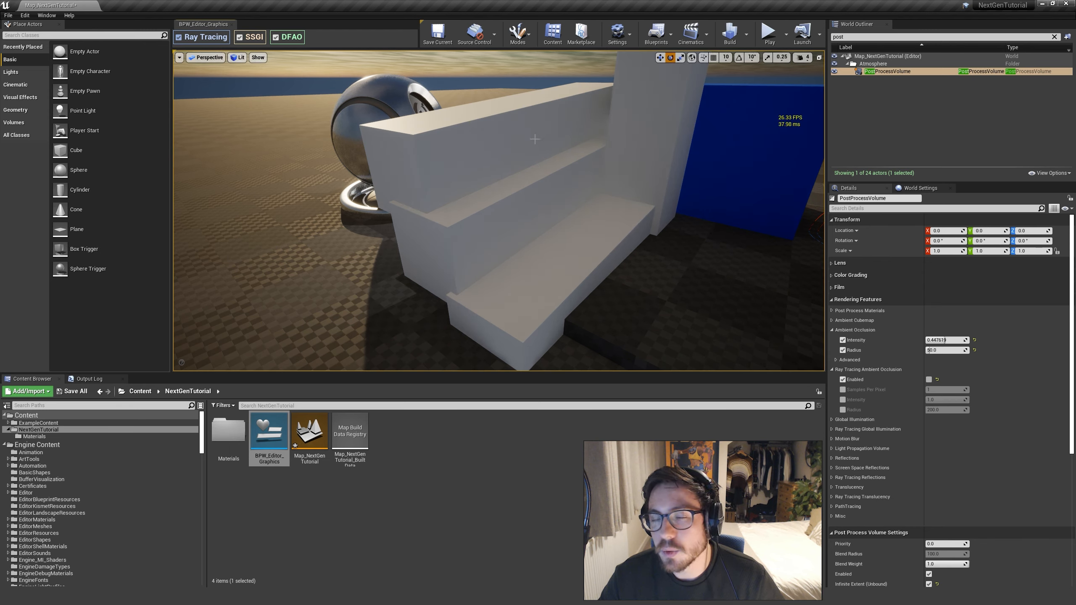
pyautogui.moveTo(947, 340)
pyautogui.mouseDown()
pyautogui.moveTo(923, 341)
pyautogui.moveTo(967, 341)
pyautogui.mouseUp()
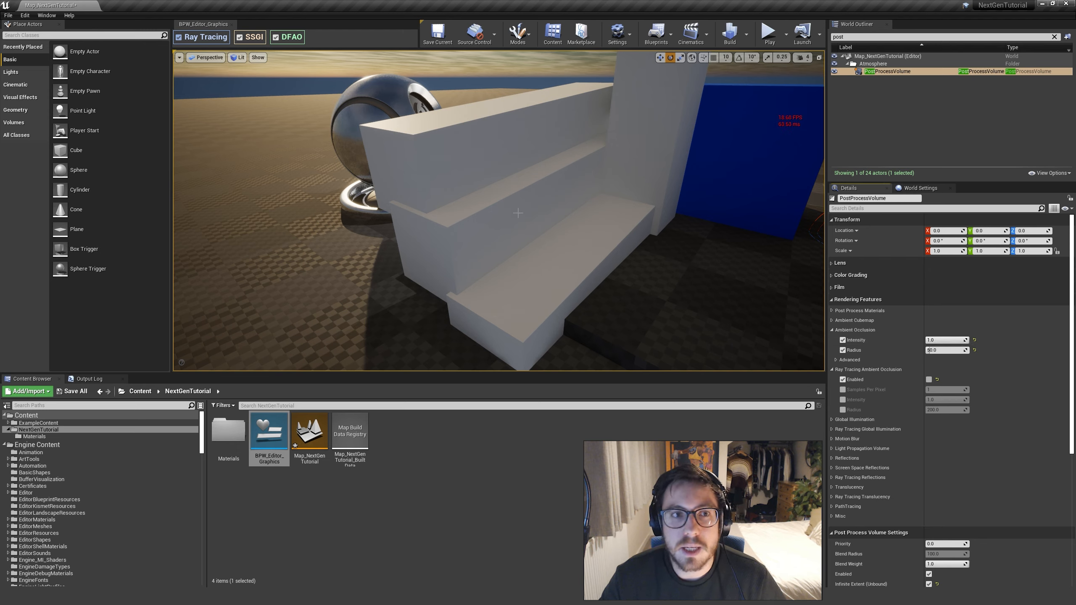
pyautogui.click(240, 38)
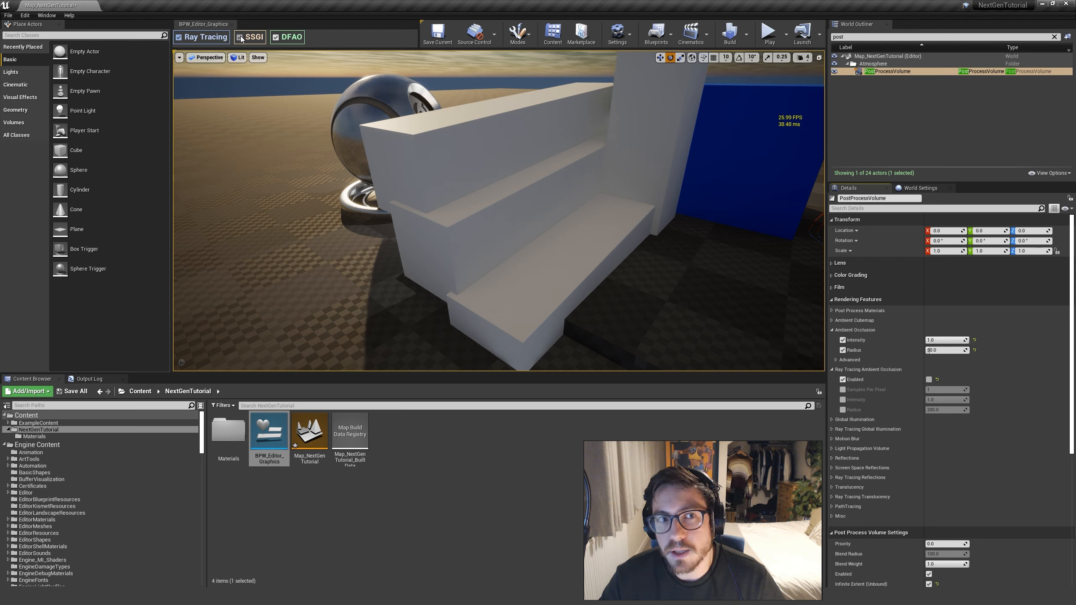
pyautogui.click(932, 350)
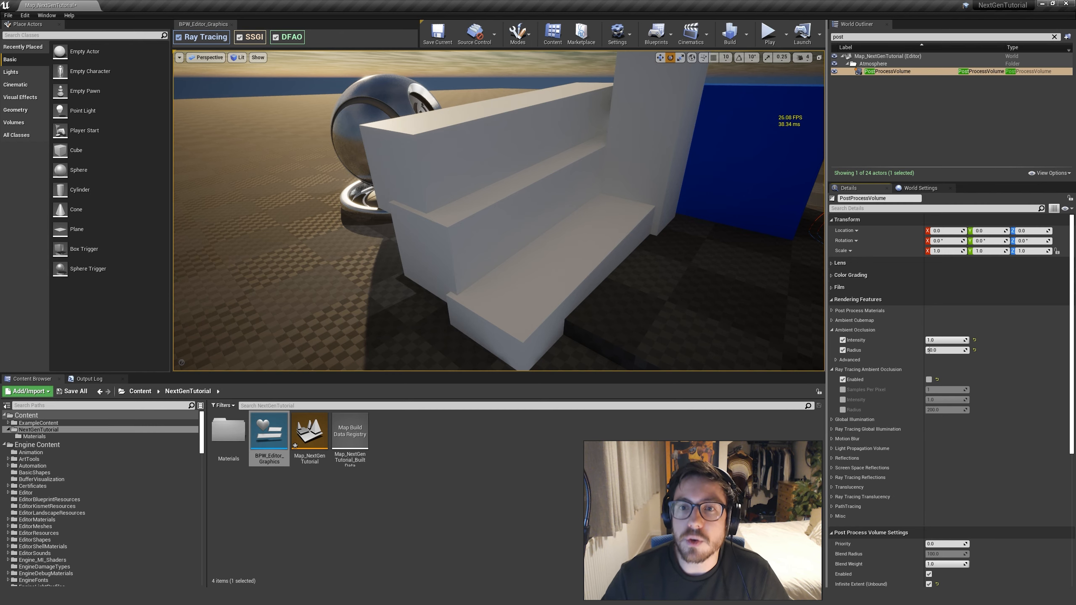
# Turn off SSGI with the graphics widget and examine the occlusion in the corners of the white steps up close
pyautogui.moveTo(499, 212)
pyautogui.mouseDown(button='right')
pyautogui.moveTo(537, 227)
pyautogui.moveTo(504, 225)
pyautogui.mouseUp(button='right')
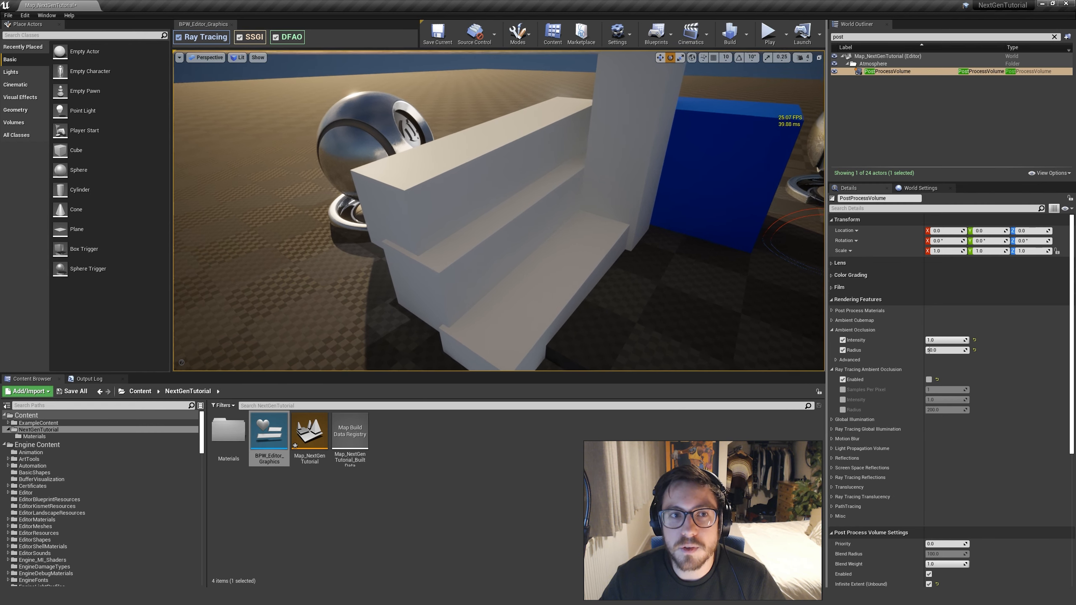
pyautogui.moveTo(638, 243); pyautogui.dragTo(612, 248, button='right')
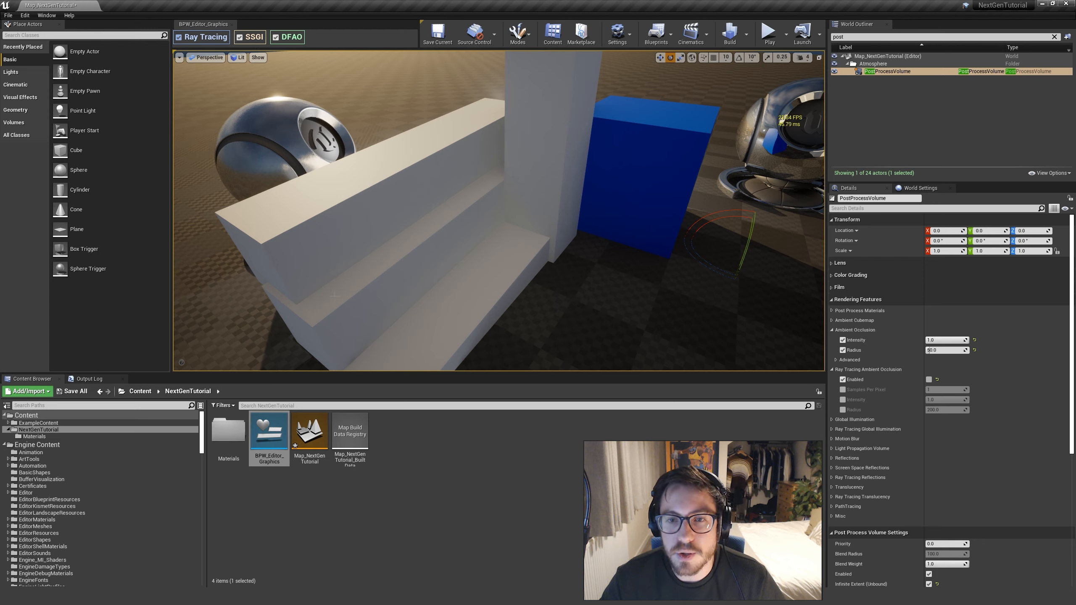
pyautogui.moveTo(626, 306)
pyautogui.mouseDown(button='right')
pyautogui.moveTo(529, 272)
pyautogui.moveTo(626, 305)
pyautogui.mouseUp(button='right')
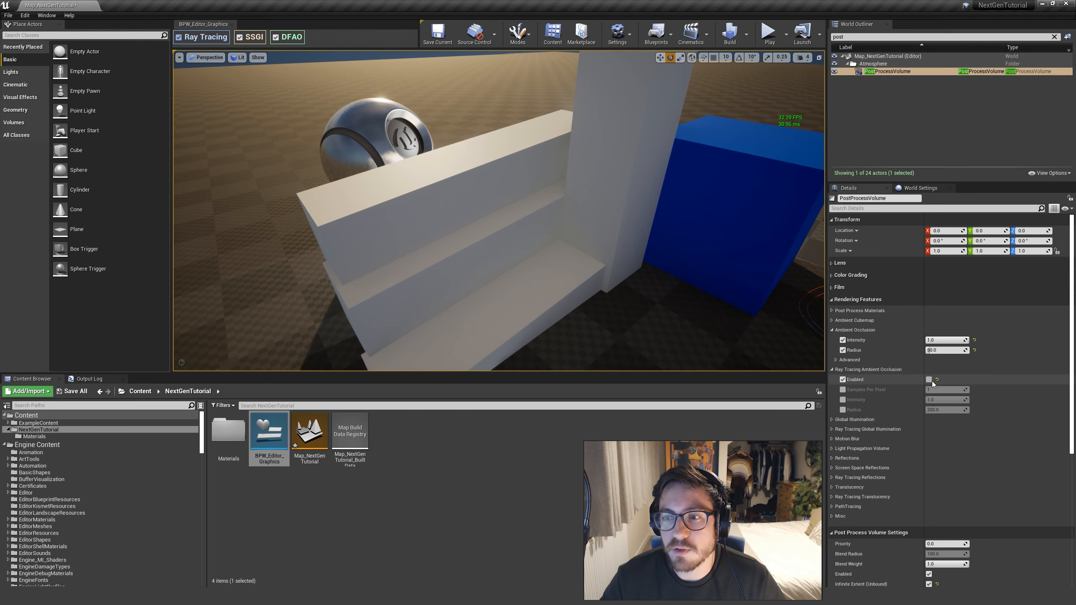
pyautogui.click(240, 39)
pyautogui.press('w')
pyautogui.moveTo(493, 175); pyautogui.dragTo(493, 175, button='right')
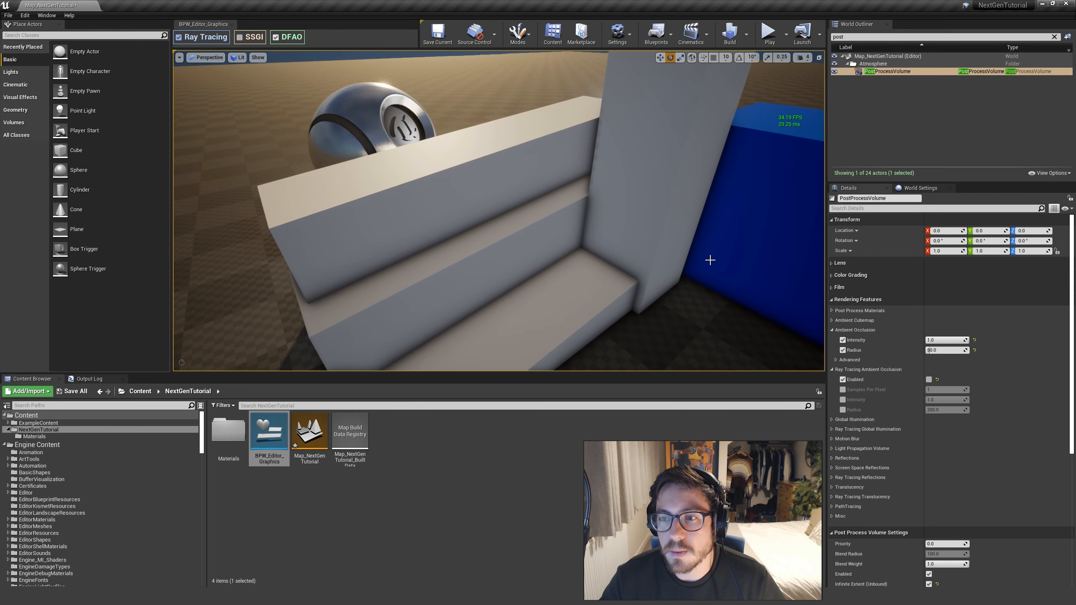
# Set the ambient occlusion intensity to 0.3 and turn SSGI back on
pyautogui.click(962, 341)
pyautogui.write('0.3')
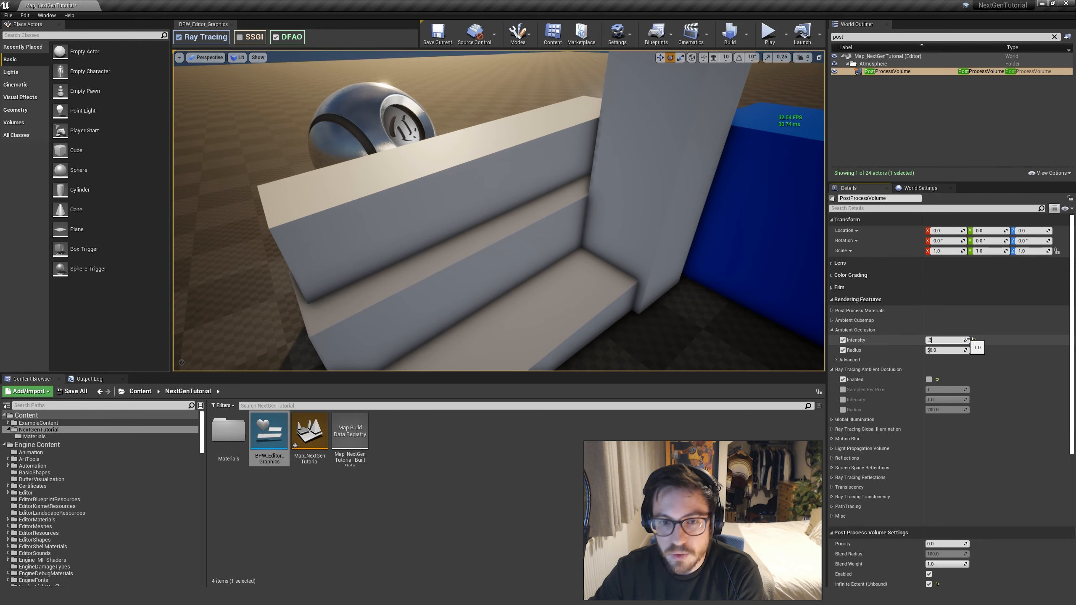
pyautogui.press('Return')
pyautogui.press('s')
pyautogui.moveTo(500, 204); pyautogui.dragTo(509, 212, button='right')
pyautogui.press('w')
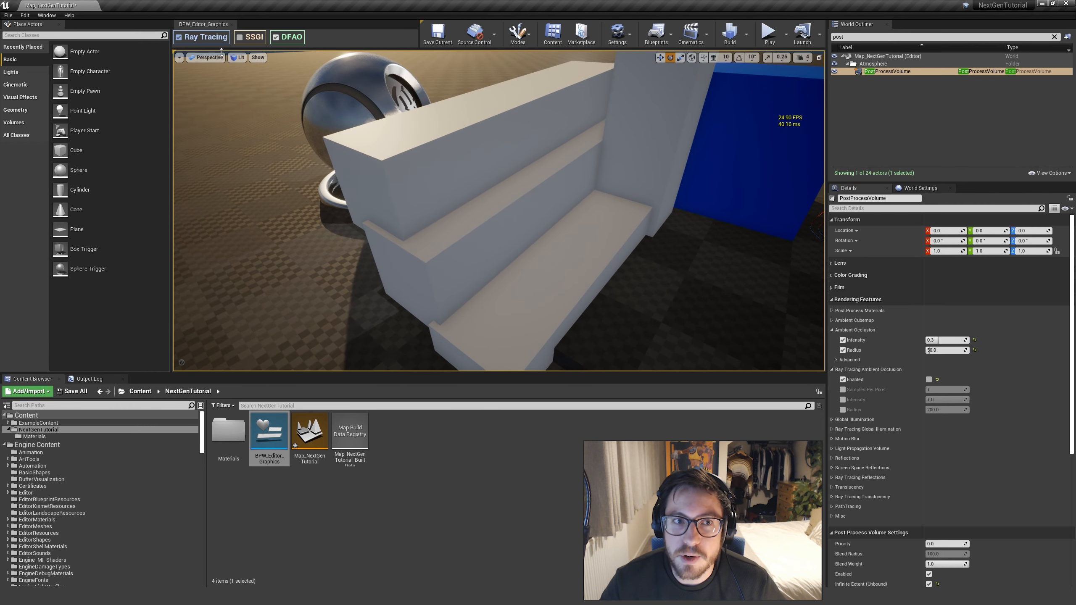
pyautogui.click(240, 37)
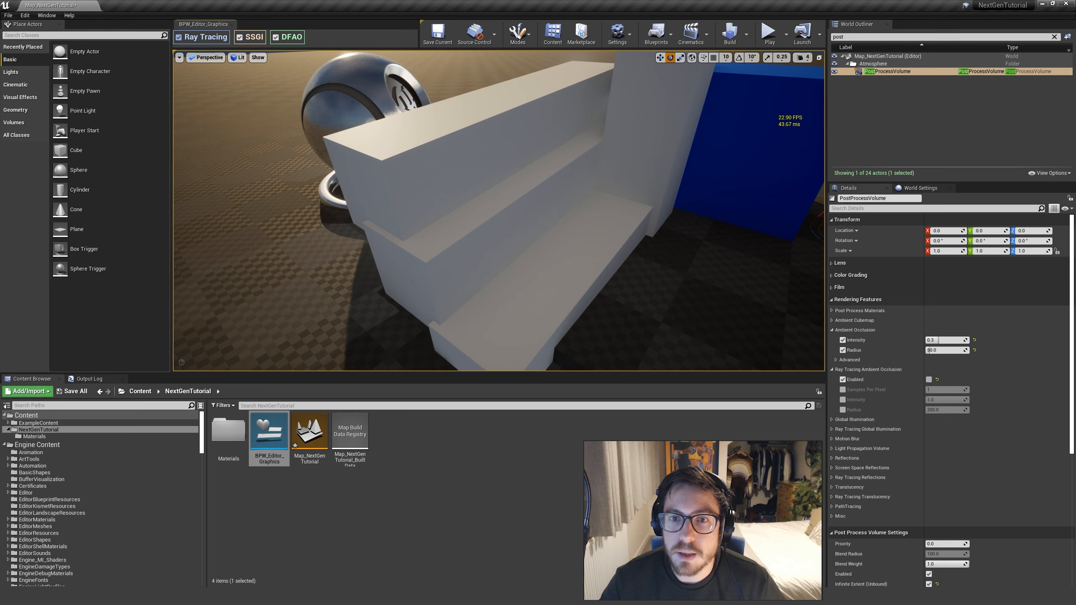
# Switch DFAO off and on to compare the occlusion on the white steps up close
pyautogui.moveTo(429, 204)
pyautogui.mouseDown(button='right')
pyautogui.moveTo(441, 206)
pyautogui.moveTo(430, 205)
pyautogui.mouseUp(button='right')
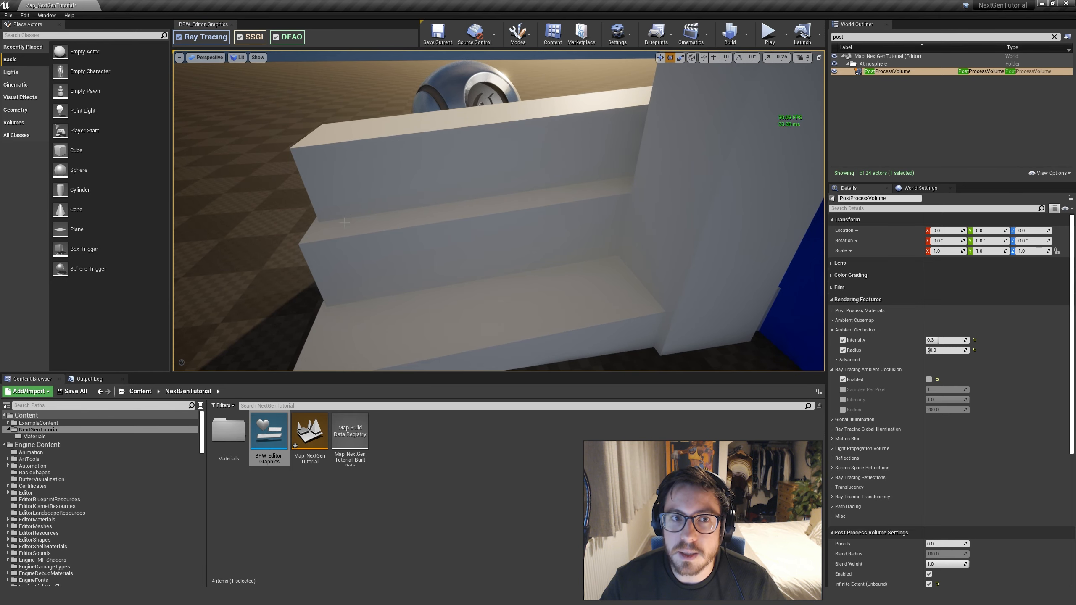
pyautogui.moveTo(429, 205); pyautogui.dragTo(429, 204, button='right')
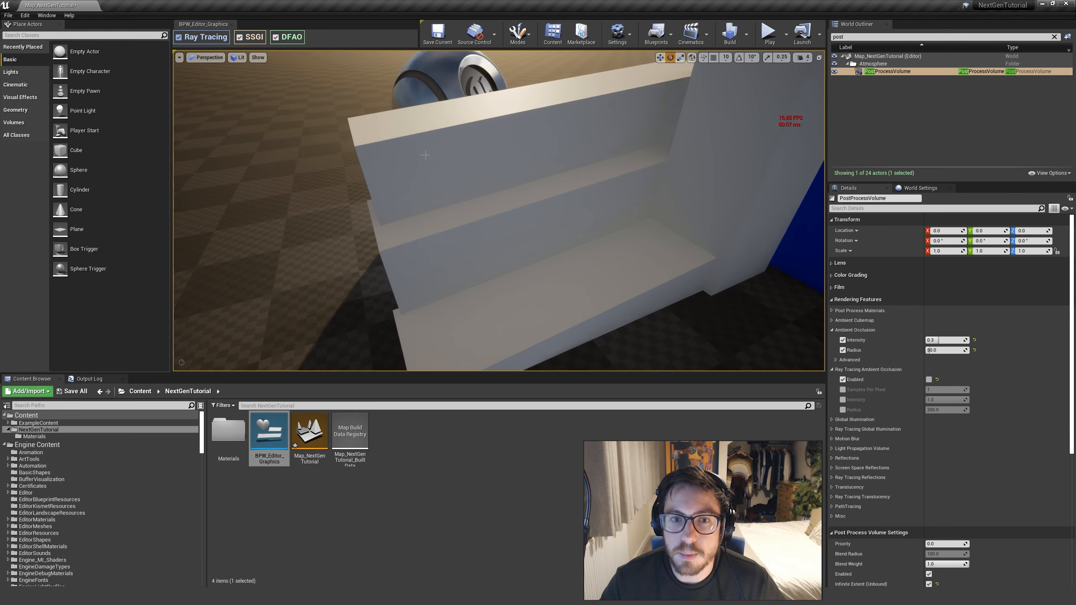
pyautogui.click(275, 38)
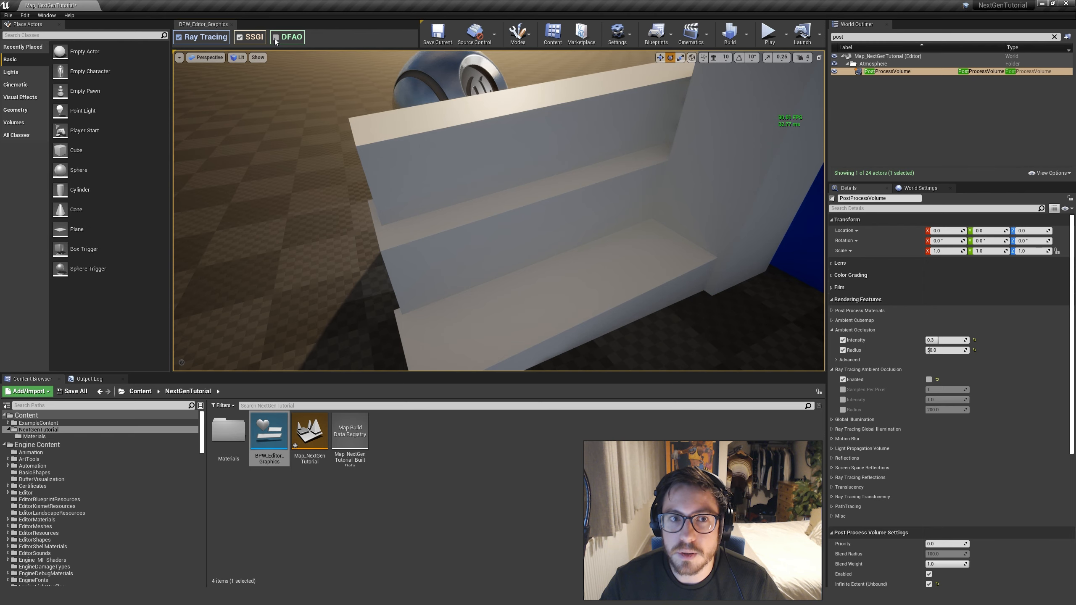
pyautogui.click(275, 41)
# Switch SSGI off and on to compare the indirect lighting on the white steps beside the blue cube
pyautogui.moveTo(429, 204); pyautogui.dragTo(458, 205, button='right')
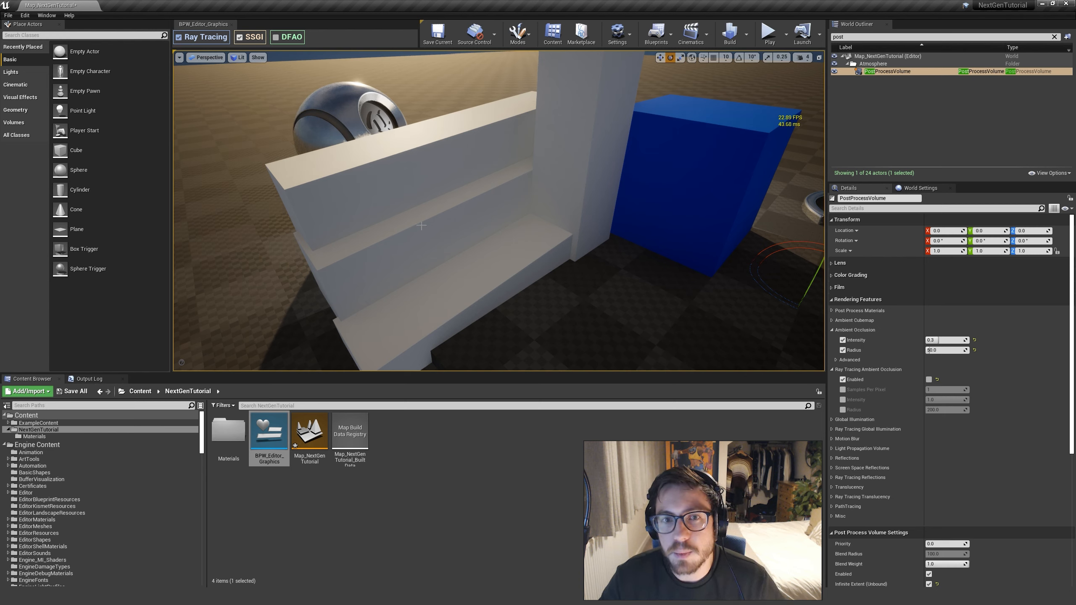
pyautogui.click(240, 38)
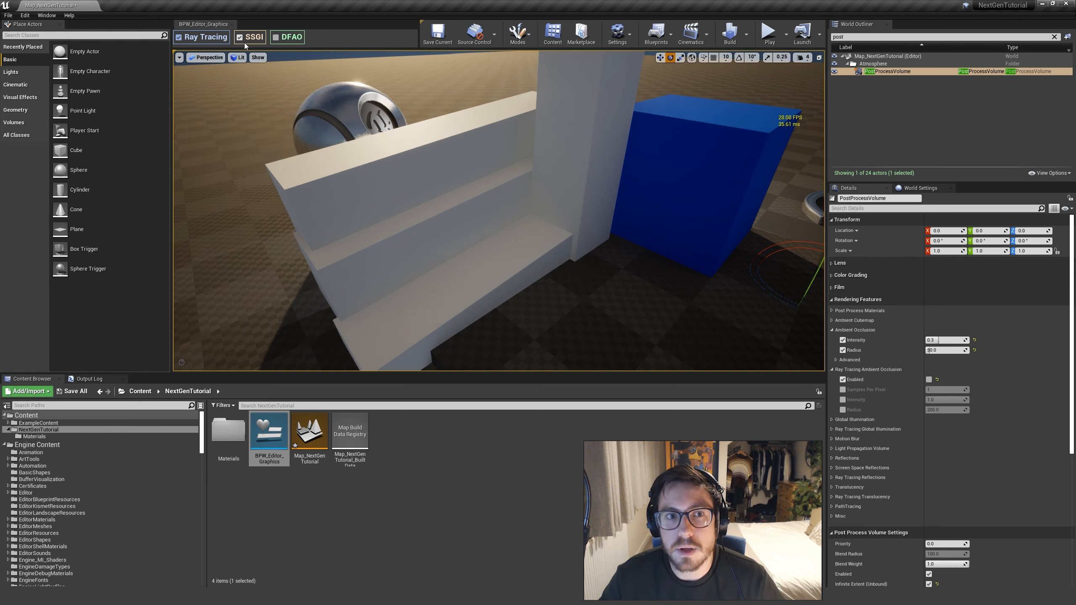
pyautogui.click(240, 38)
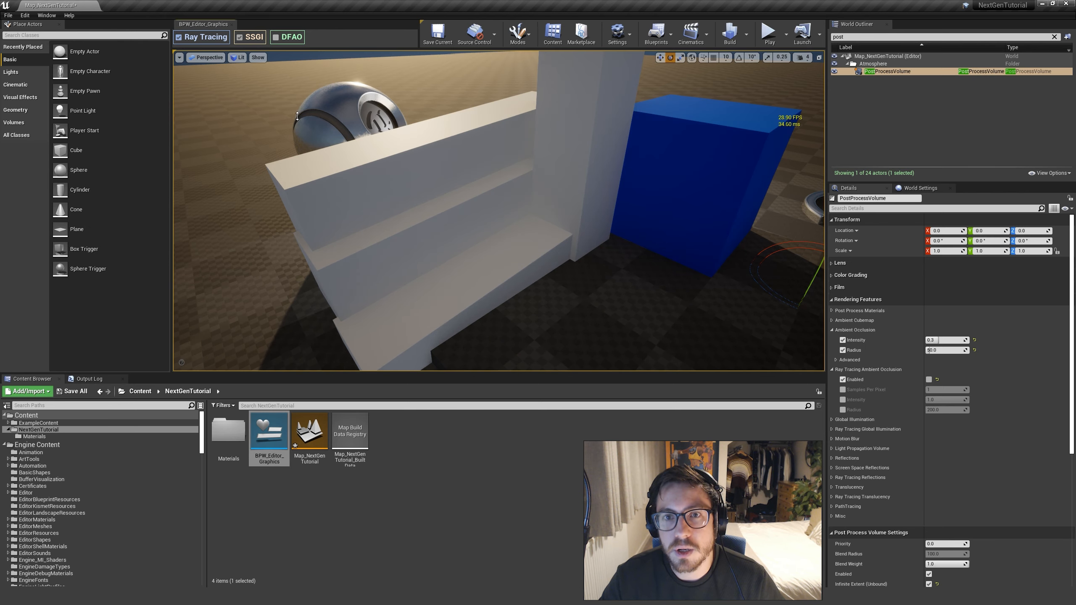
# Examine the bounced light between the sunlit blue cube and the white blocks, toggling SSGI off and on to compare
pyautogui.moveTo(499, 211); pyautogui.dragTo(456, 200, button='right')
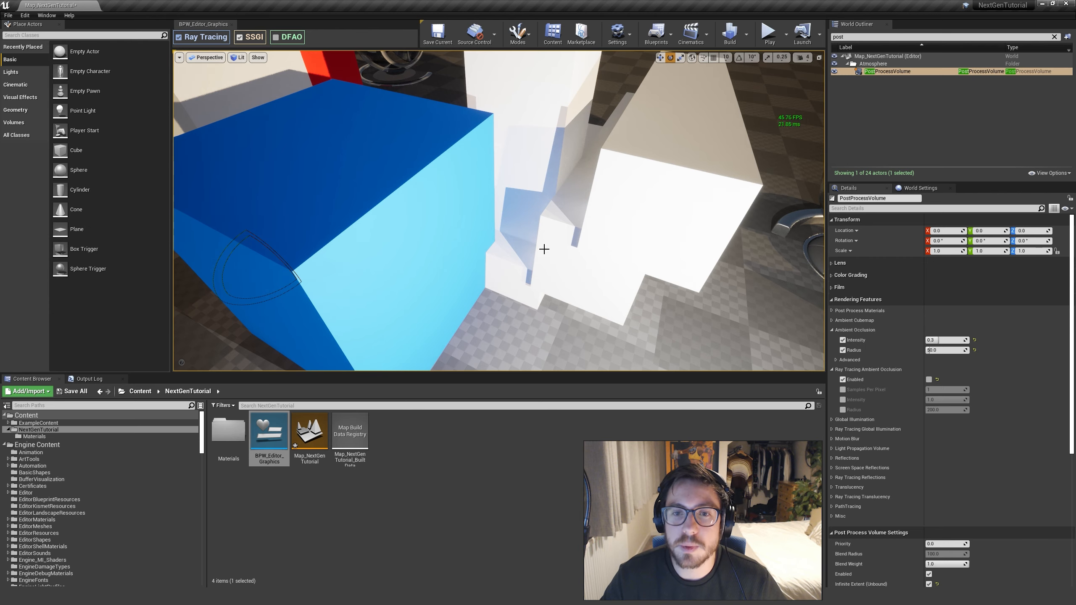
pyautogui.moveTo(492, 230); pyautogui.dragTo(509, 135, button='right')
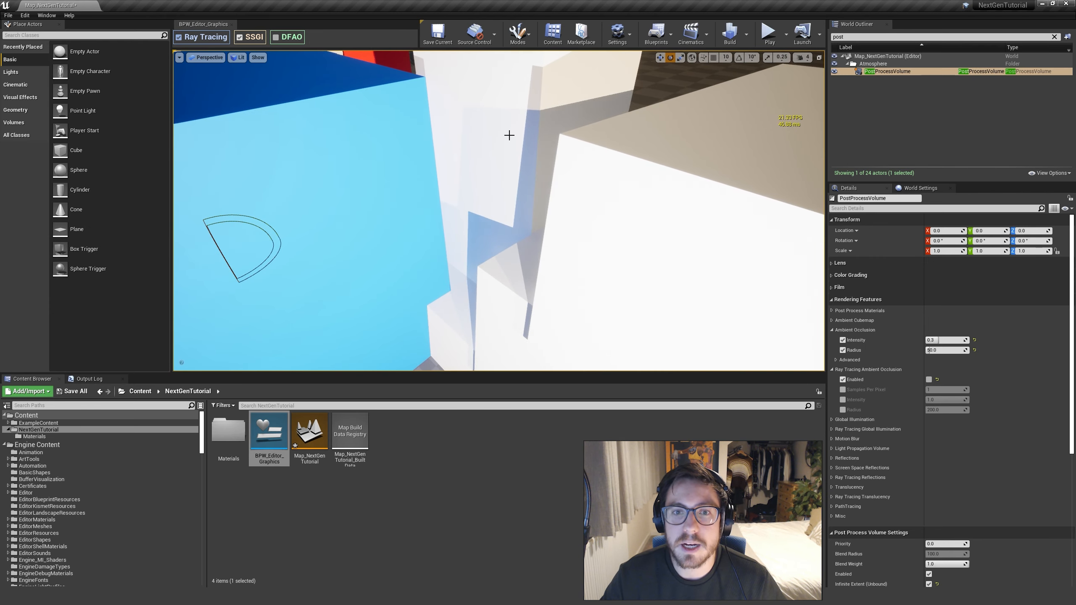
pyautogui.moveTo(492, 229); pyautogui.dragTo(460, 233, button='right')
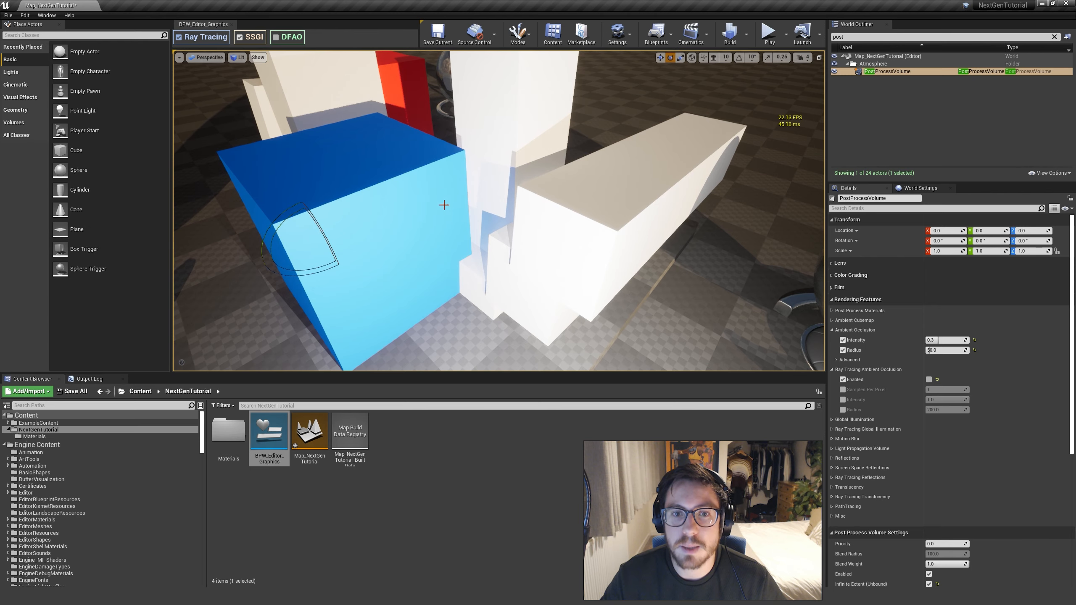
pyautogui.moveTo(481, 192); pyautogui.dragTo(553, 179, button='right')
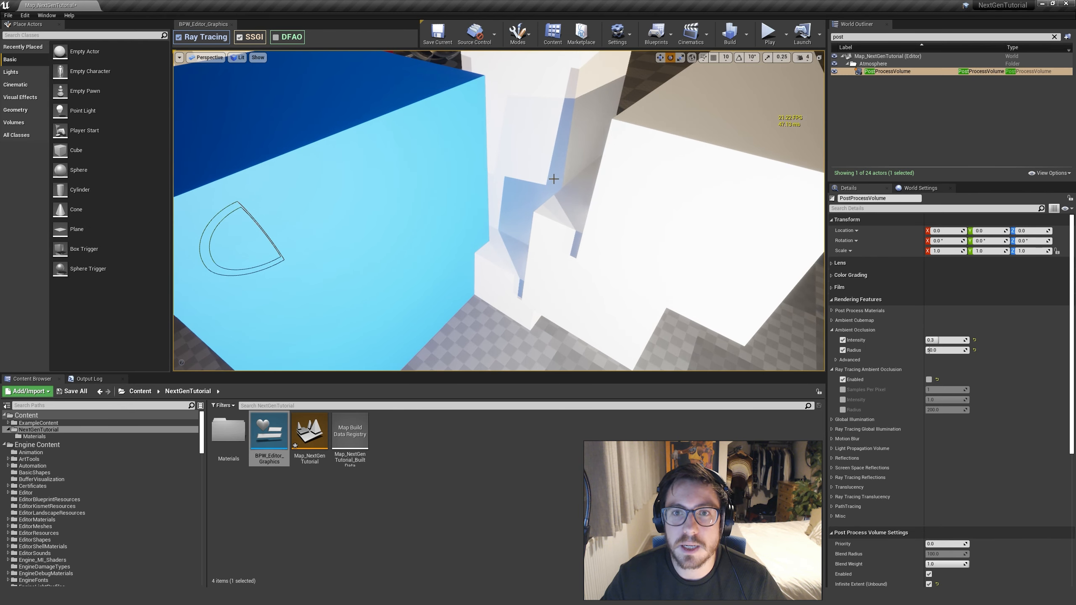
pyautogui.click(239, 38)
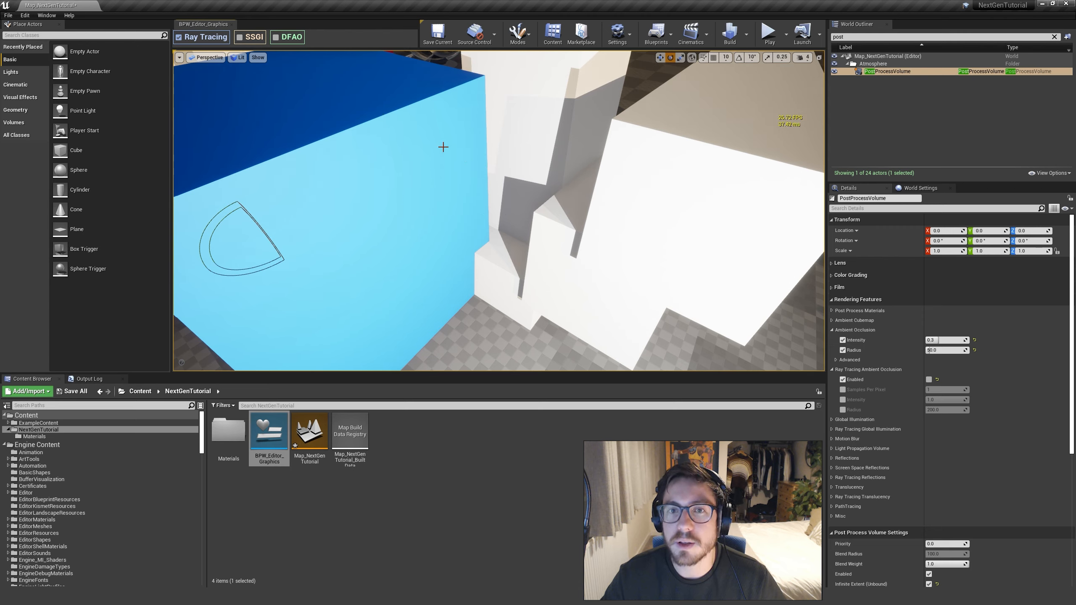
pyautogui.click(239, 39)
# Turn on DFAO with the sunlit blue cube and white blocks in view from farther back
pyautogui.moveTo(478, 213); pyautogui.dragTo(449, 217, button='right')
pyautogui.press('s')
pyautogui.press('a')
pyautogui.press('s')
pyautogui.press('d')
pyautogui.press('w')
pyautogui.press('s')
pyautogui.moveTo(426, 183); pyautogui.dragTo(426, 183, button='right')
pyautogui.press('s')
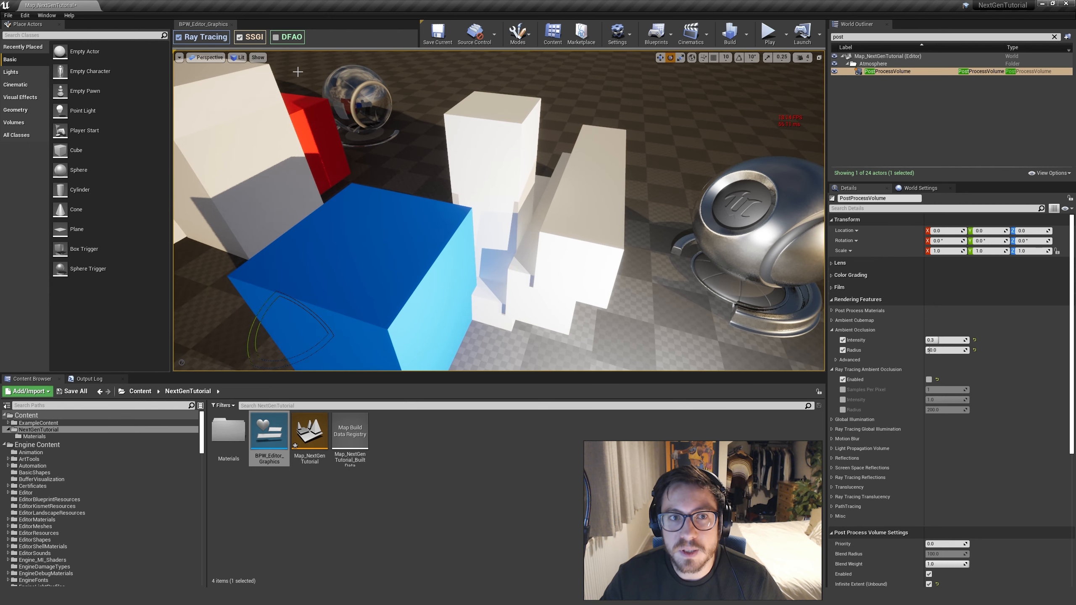
pyautogui.click(276, 39)
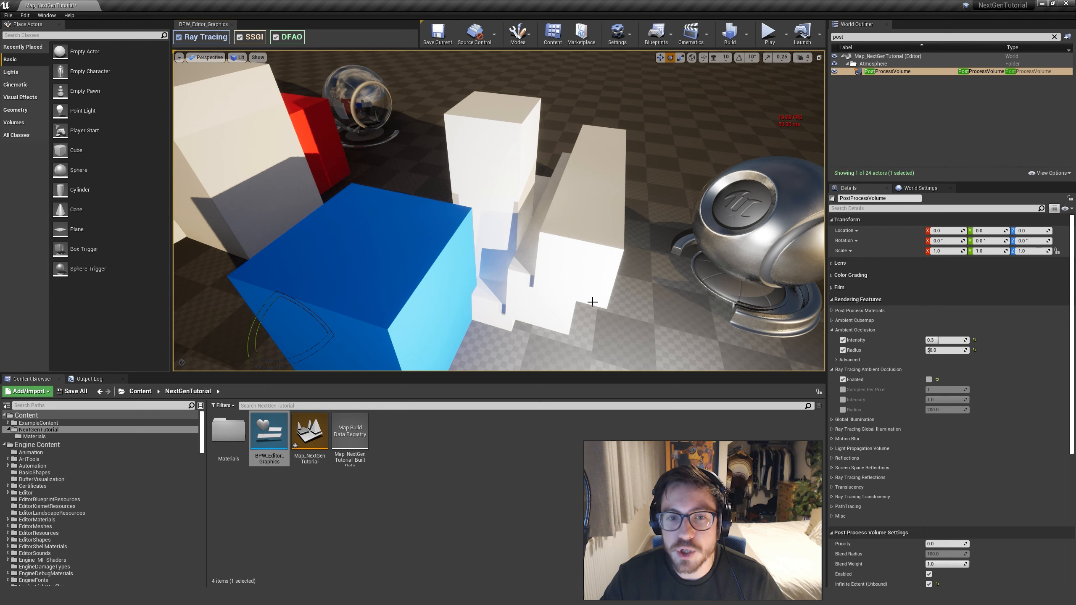
# Toggle DFAO repeatedly to compare the shading on the shaded side of the white steps, leaving it on
pyautogui.moveTo(593, 302); pyautogui.dragTo(630, 237, button='right')
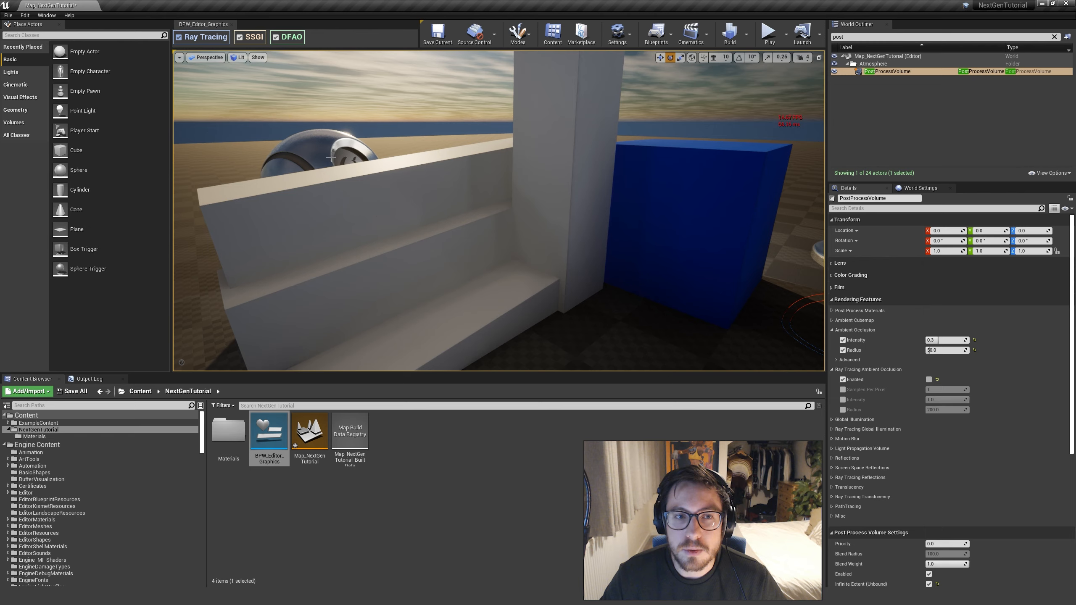
pyautogui.click(278, 40)
pyautogui.click(277, 40)
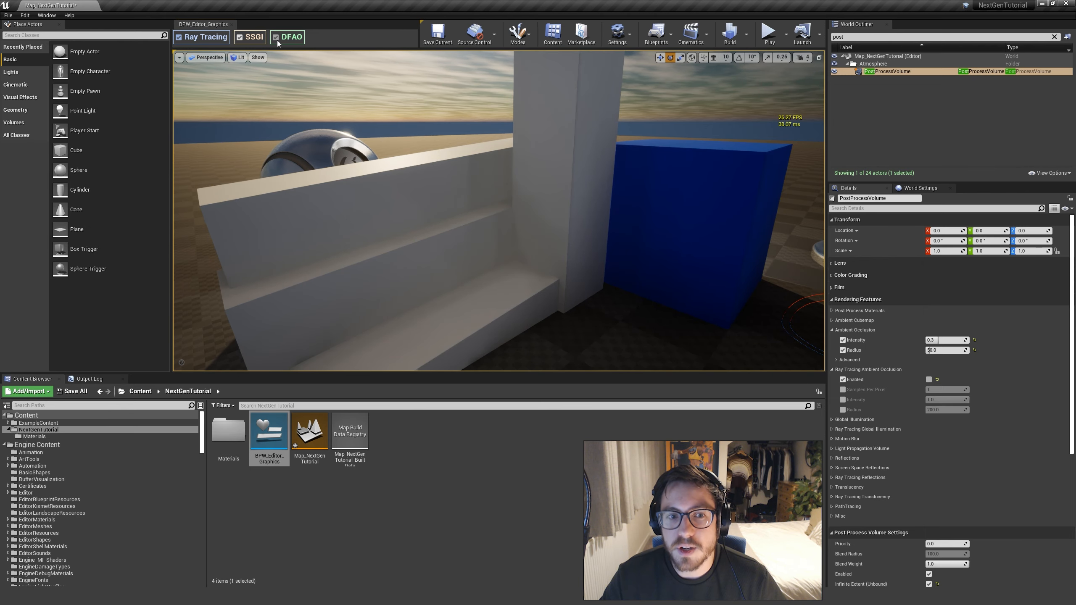
pyautogui.click(277, 41)
pyautogui.click(278, 40)
# Compare DFAO off and on with the white steps, pillar and blue cube framed together, leaving it enabled
pyautogui.moveTo(360, 148)
pyautogui.mouseDown(button='right')
pyautogui.moveTo(377, 212)
pyautogui.moveTo(389, 207)
pyautogui.mouseUp(button='right')
pyautogui.moveTo(549, 226)
pyautogui.mouseDown(button='right')
pyautogui.moveTo(560, 208)
pyautogui.moveTo(549, 226)
pyautogui.mouseUp(button='right')
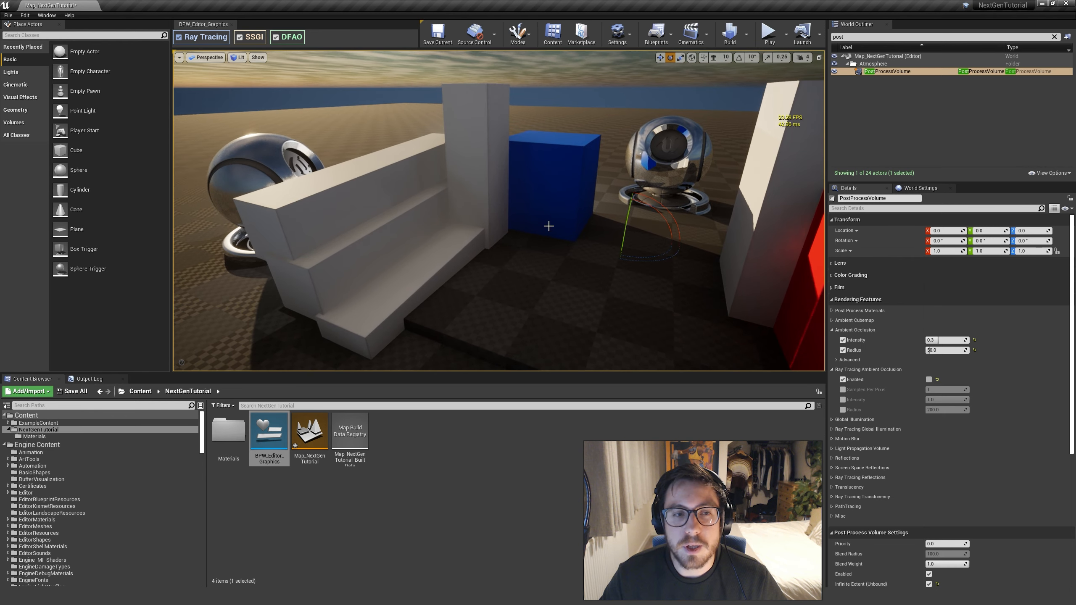
pyautogui.moveTo(544, 268); pyautogui.dragTo(502, 259, button='right')
pyautogui.press('w')
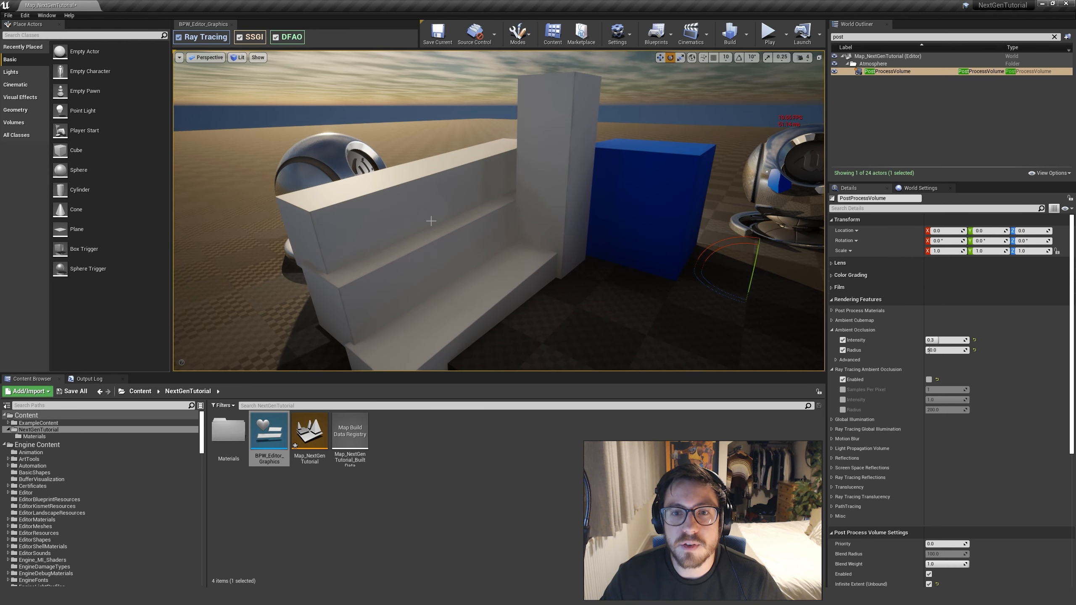
pyautogui.moveTo(431, 220); pyautogui.dragTo(441, 222, button='right')
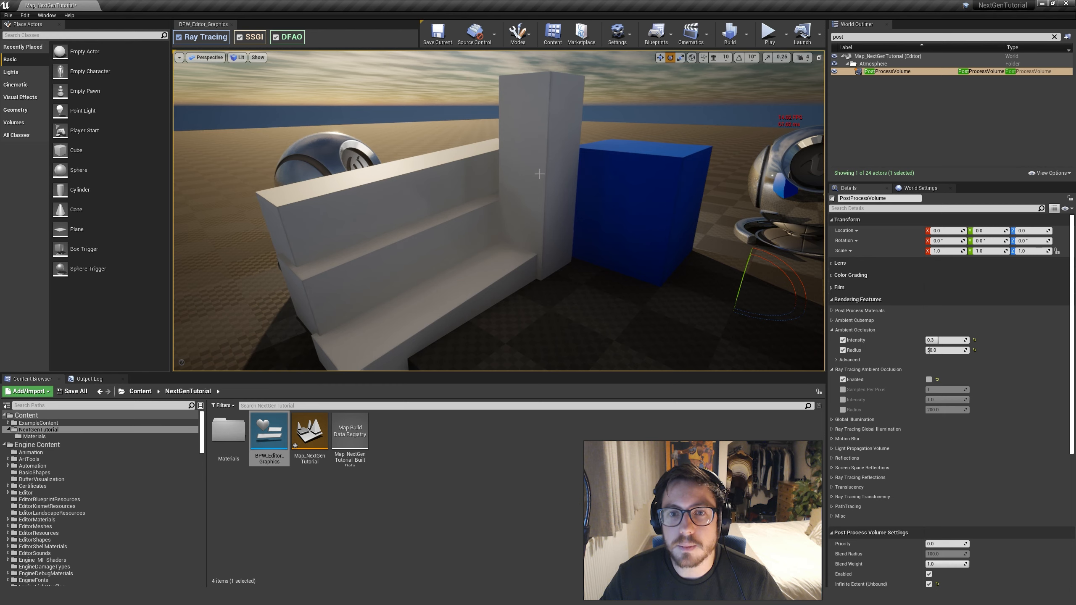
pyautogui.click(275, 37)
pyautogui.click(276, 38)
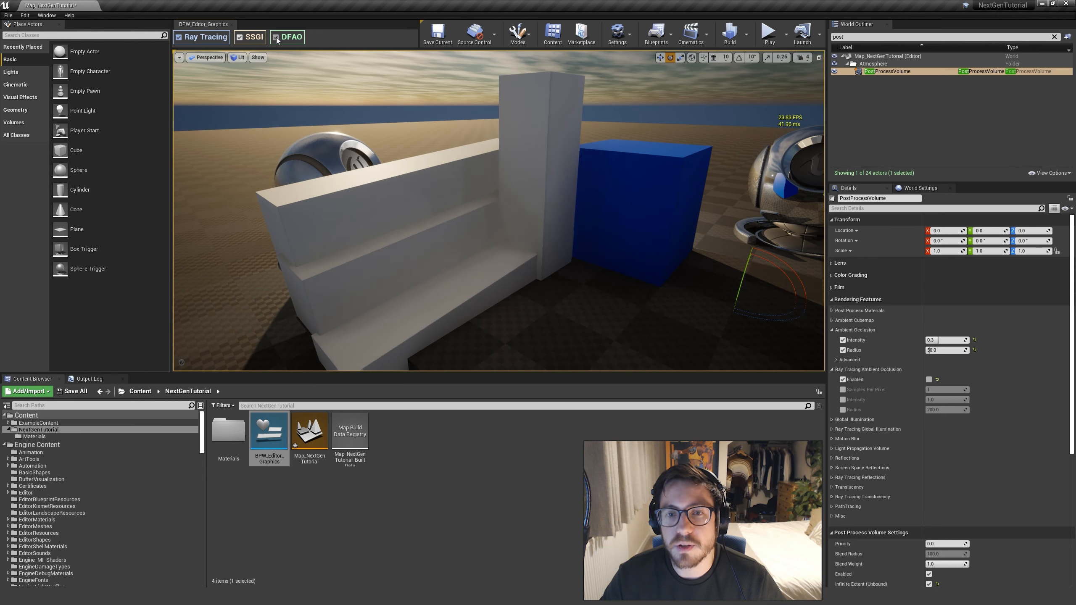
pyautogui.click(275, 38)
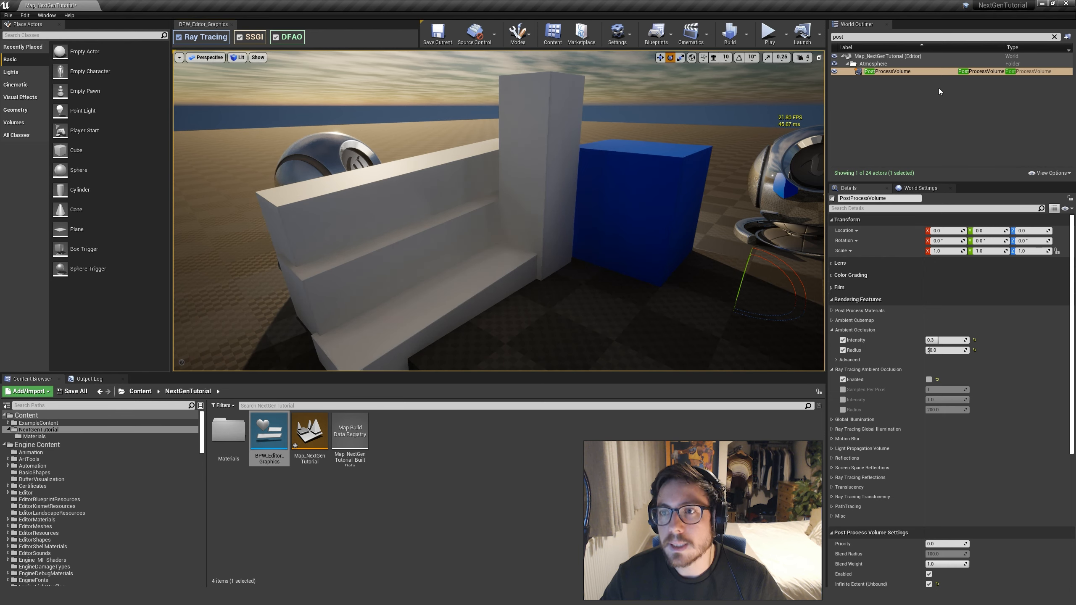
# Clear the outliner search, select the SkyLight and bring up its Distance Field Ambient Occlusion settings
pyautogui.click(1055, 37)
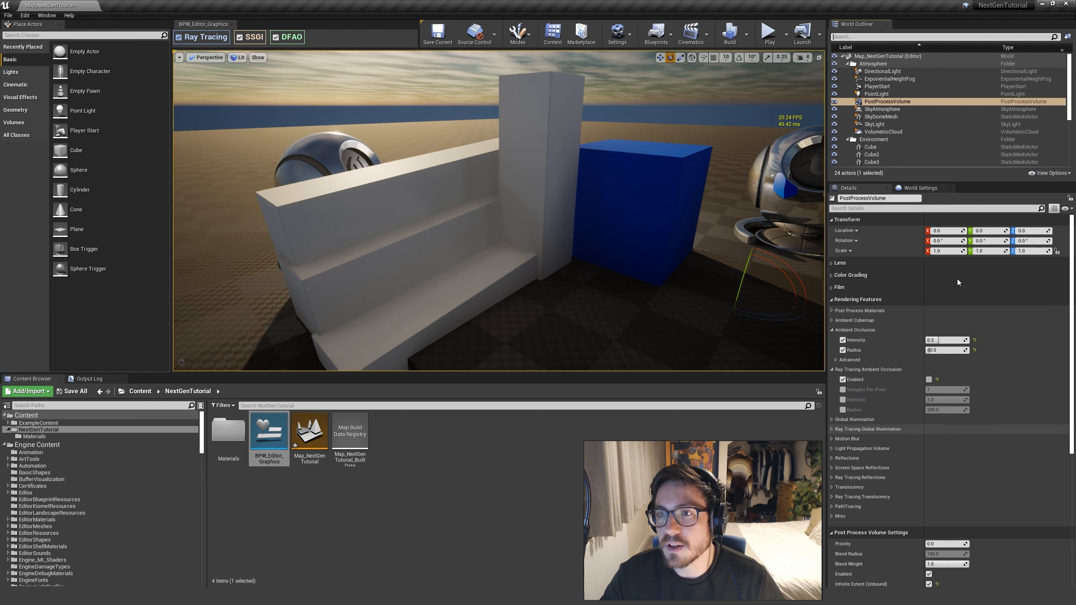
pyautogui.click(884, 110)
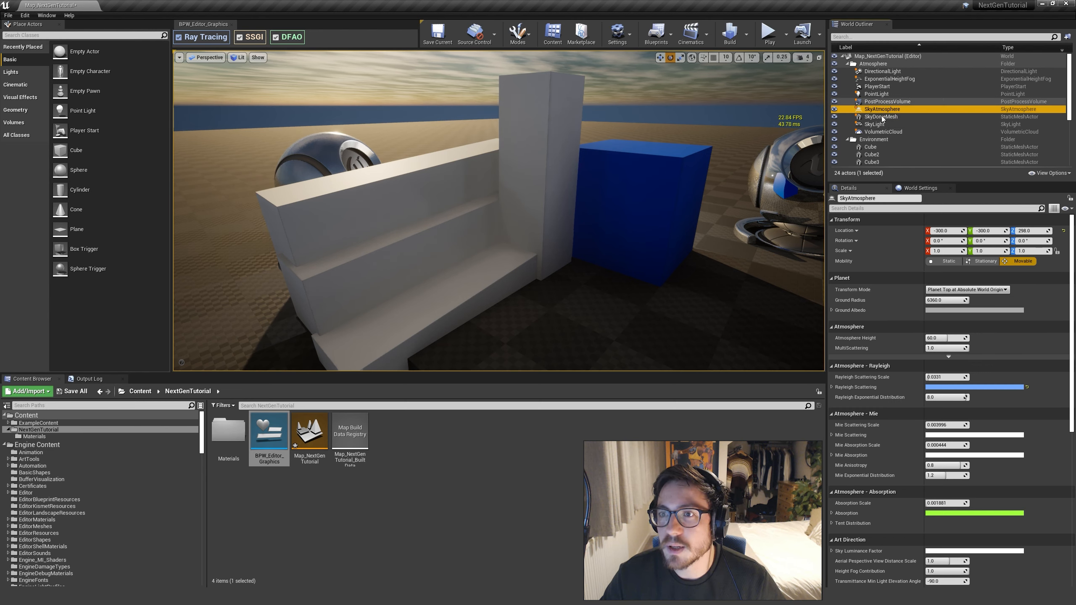
pyautogui.click(876, 124)
pyautogui.scroll(-6, 861, 345)
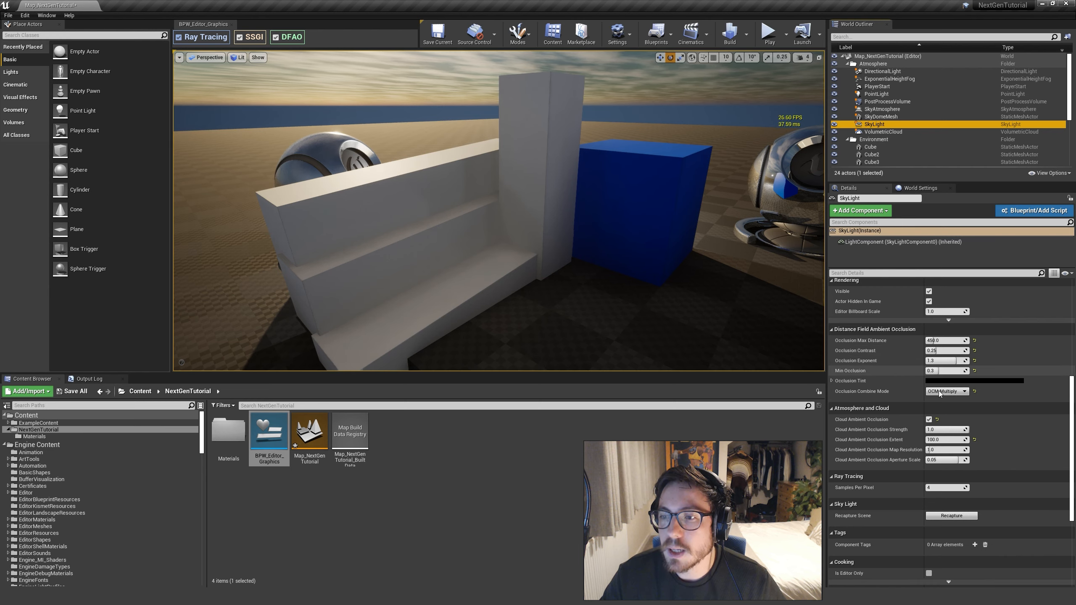
# Try Min Occlusion values of 0.0 and 1.0 on the SkyLight, and set it back to 0.3
pyautogui.click(940, 374)
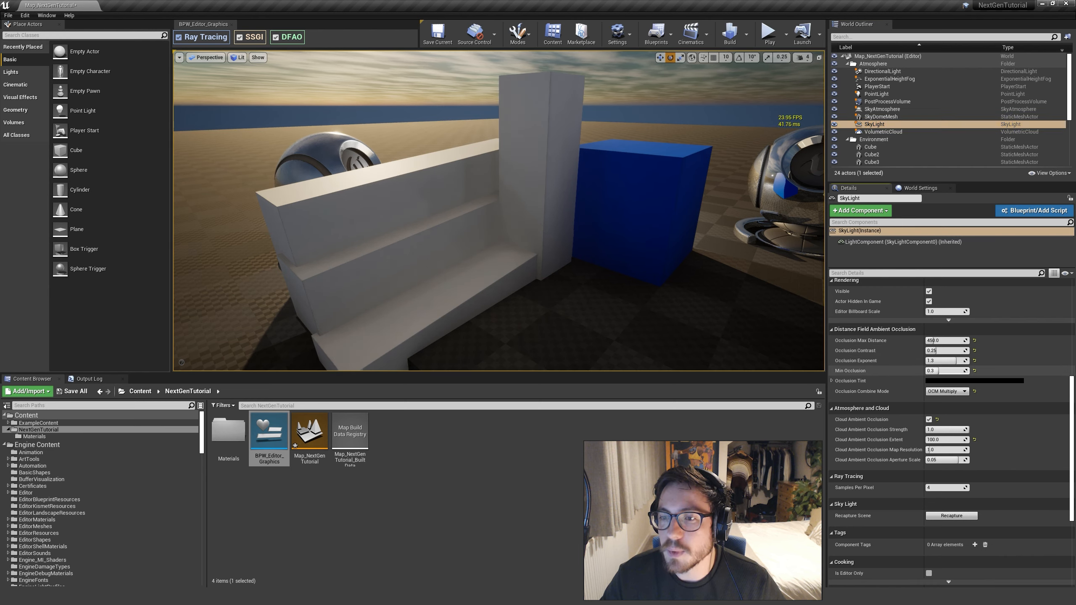
pyautogui.moveTo(938, 370); pyautogui.dragTo(963, 371)
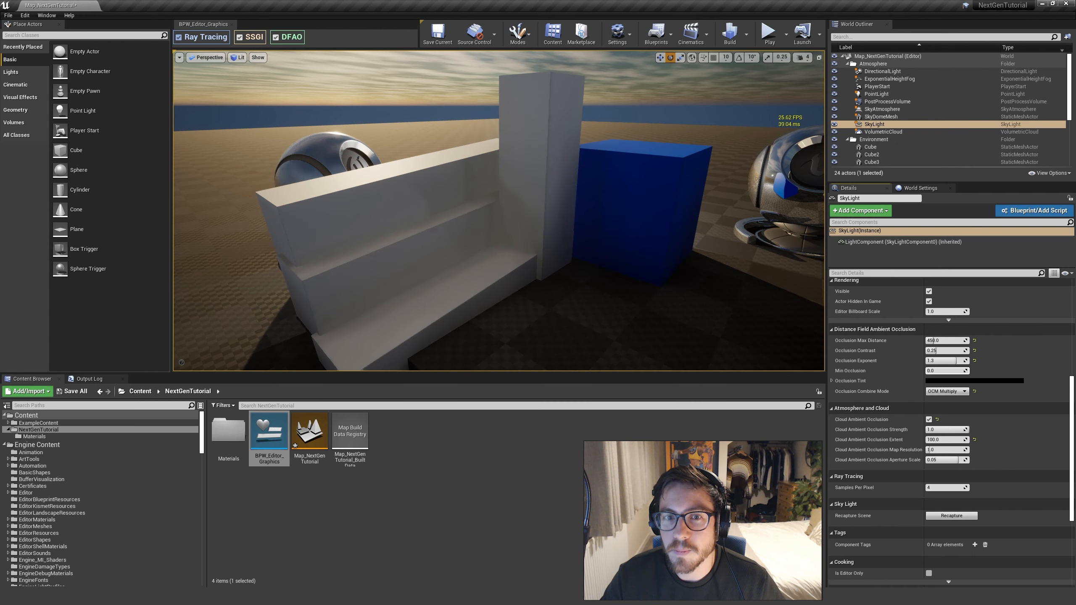
pyautogui.click(938, 372)
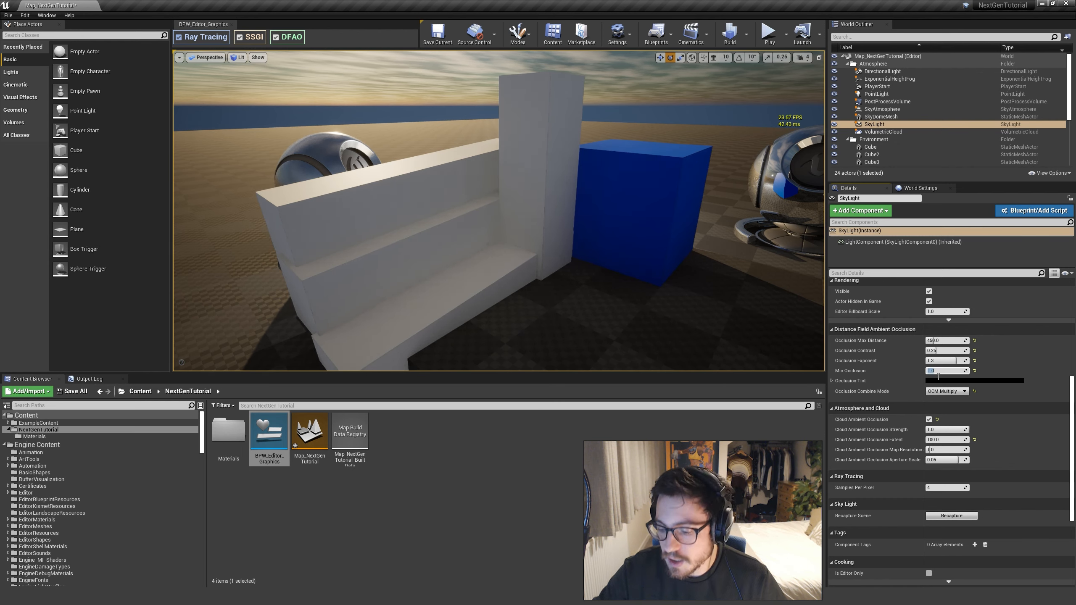
pyautogui.write('0.3')
pyautogui.press('Return')
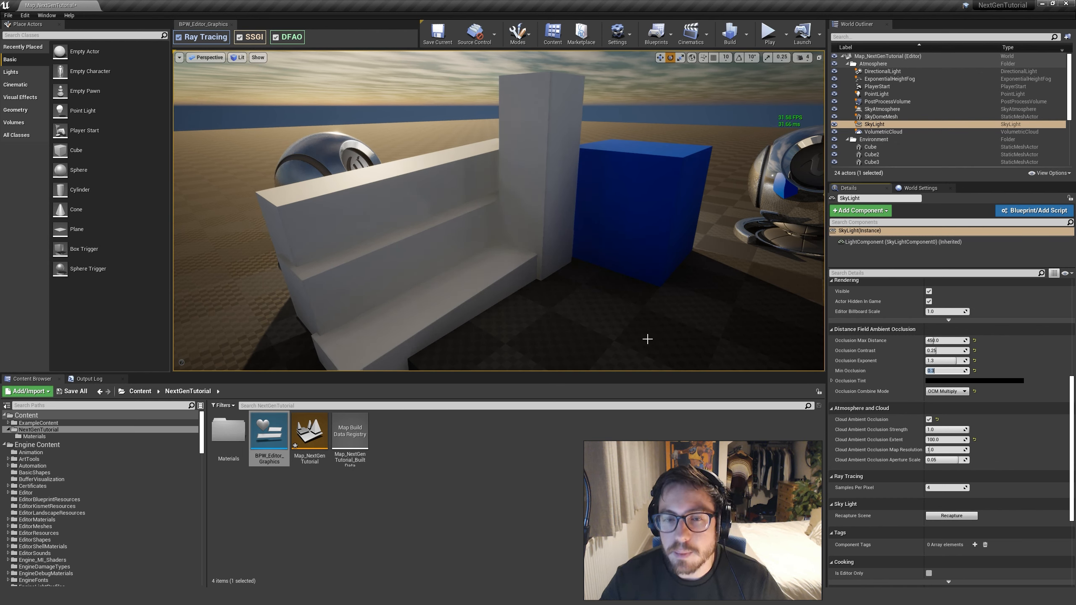
# Turn off SSGI with the graphics widget and view the white steps up close
pyautogui.moveTo(628, 266); pyautogui.dragTo(525, 183, button='right')
pyautogui.press('w')
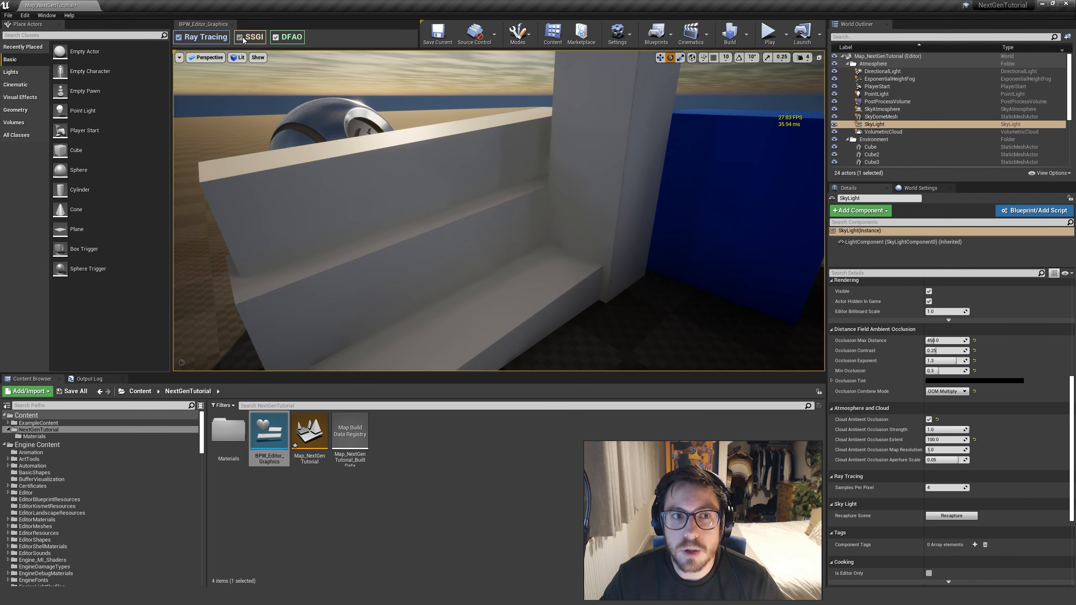
pyautogui.click(244, 39)
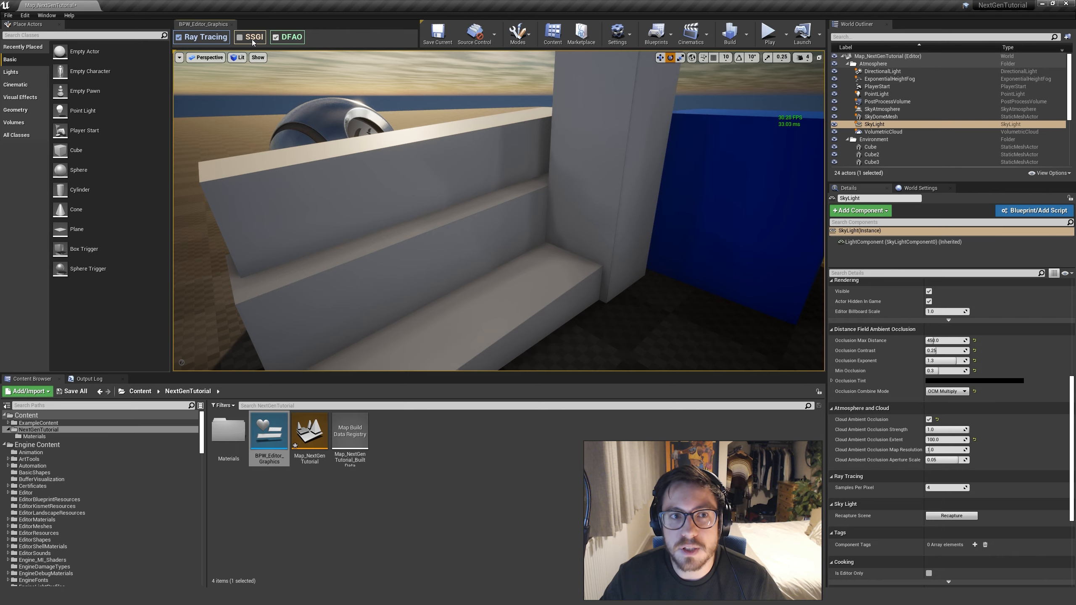
pyautogui.moveTo(499, 211); pyautogui.dragTo(466, 215, button='right')
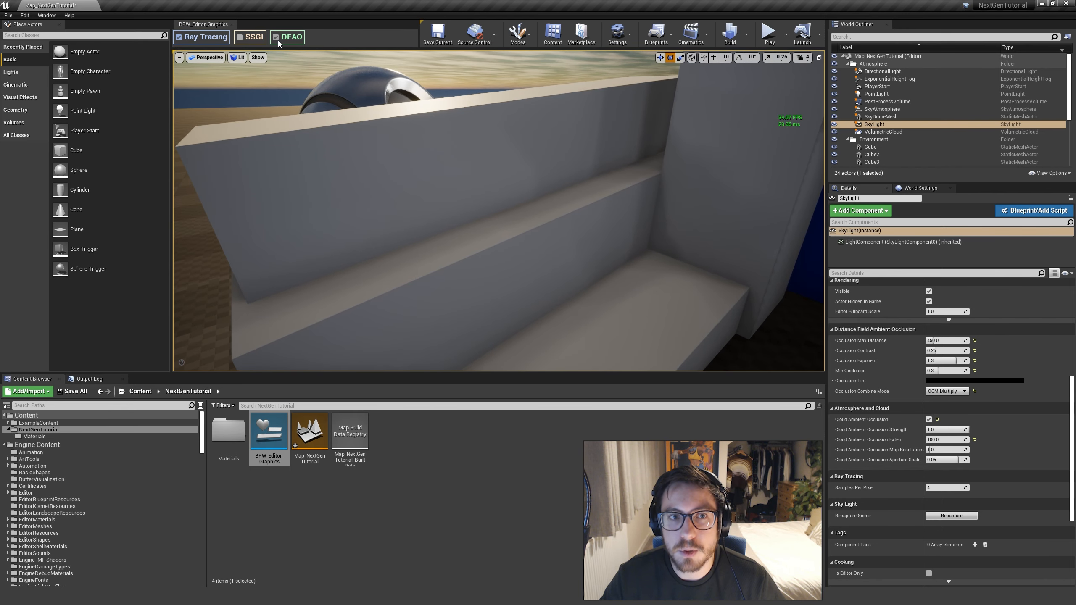
# Switch DFAO off, examine the white steps without it from several distances, and turn it back on
pyautogui.click(278, 41)
pyautogui.press('s')
pyautogui.moveTo(662, 188); pyautogui.dragTo(667, 188, button='right')
pyautogui.press('w')
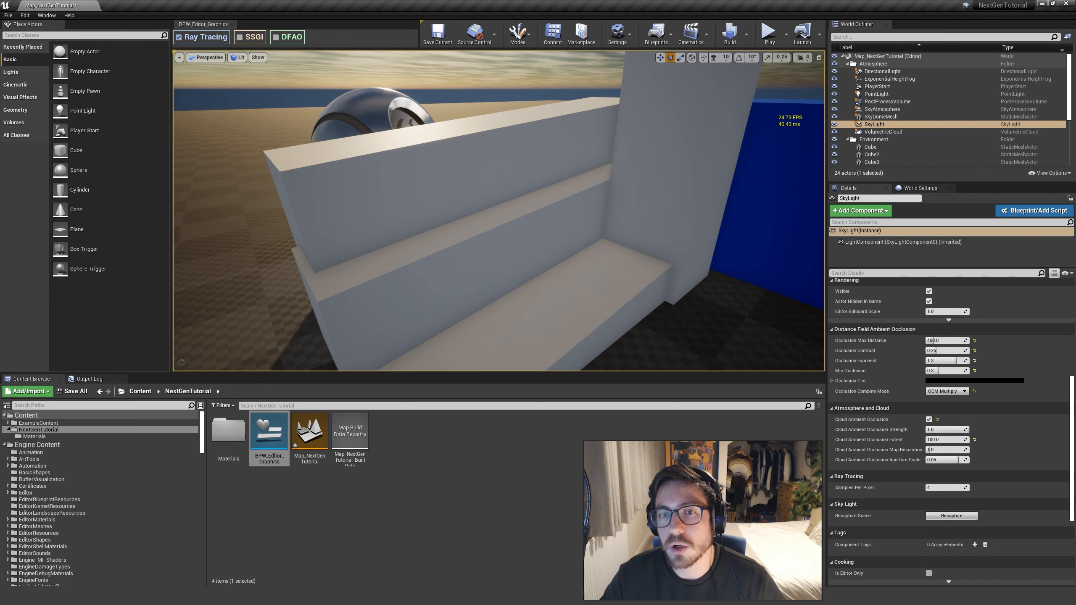
pyautogui.press('s')
pyautogui.moveTo(667, 187); pyautogui.dragTo(668, 179, button='right')
pyautogui.press('w')
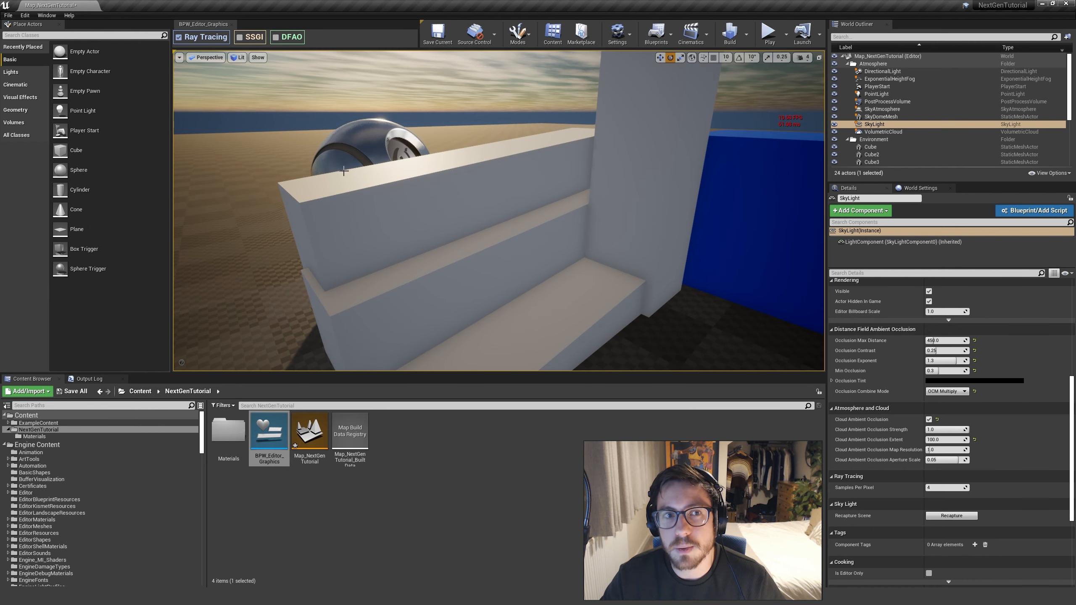
pyautogui.click(276, 39)
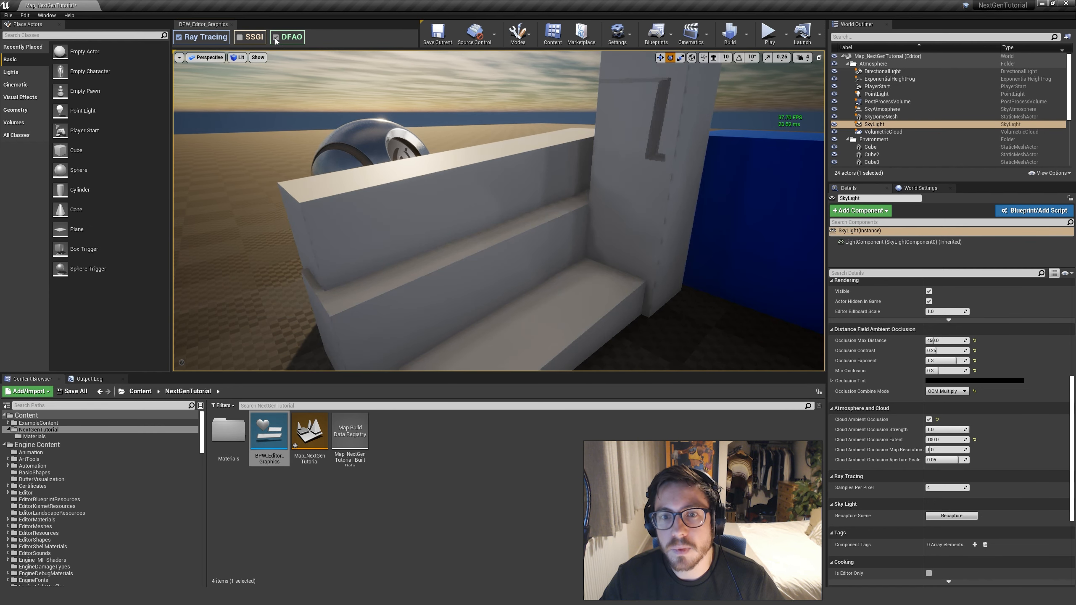
# Select the post process volume and bring up its ray tracing reflection settings, with the steps and blue cube in view
pyautogui.press('s')
pyautogui.moveTo(547, 306)
pyautogui.mouseDown(button='right')
pyautogui.moveTo(520, 288)
pyautogui.moveTo(543, 295)
pyautogui.moveTo(535, 306)
pyautogui.mouseUp(button='right')
pyautogui.press('w')
pyautogui.moveTo(611, 272); pyautogui.dragTo(595, 252, button='right')
pyautogui.press('s')
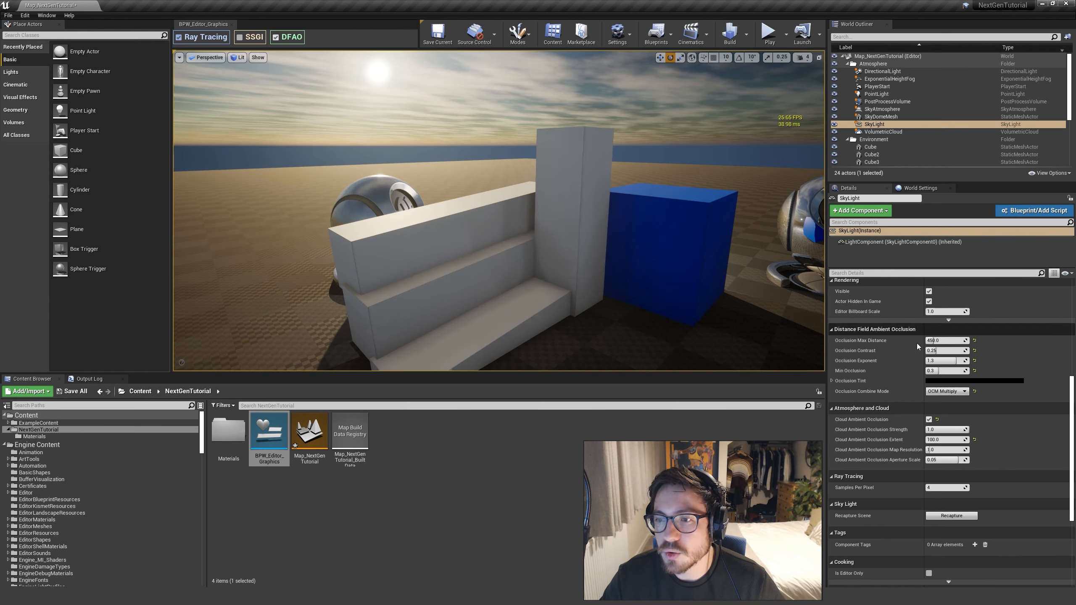
pyautogui.click(888, 102)
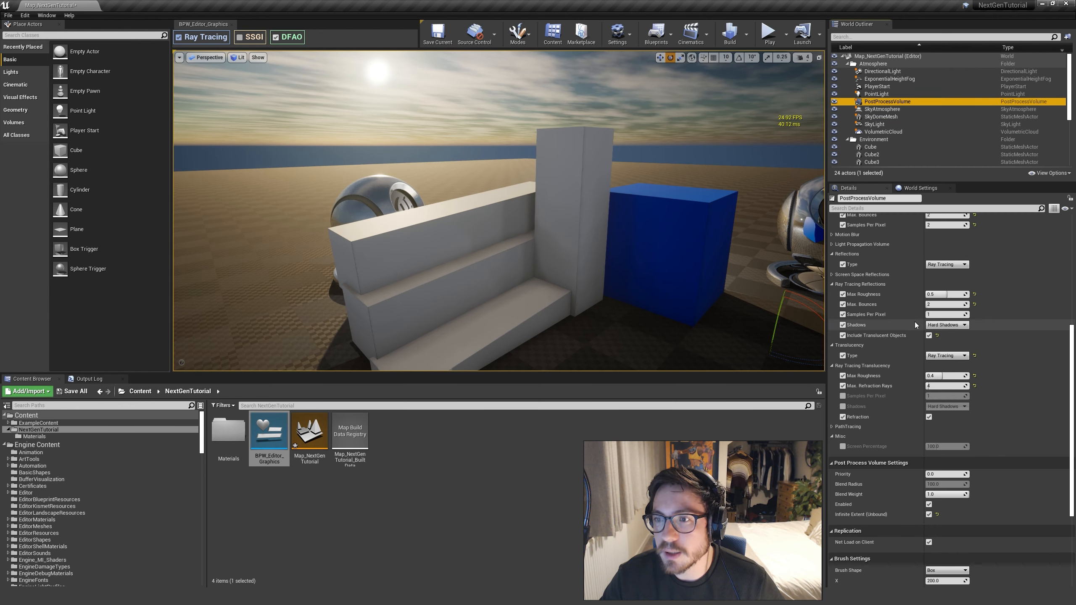
# Toggle ray tracing ambient occlusion on, off and on again in the post process volume to compare the shading on the white steps
pyautogui.scroll(5, 915, 352)
pyautogui.scroll(3, 911, 345)
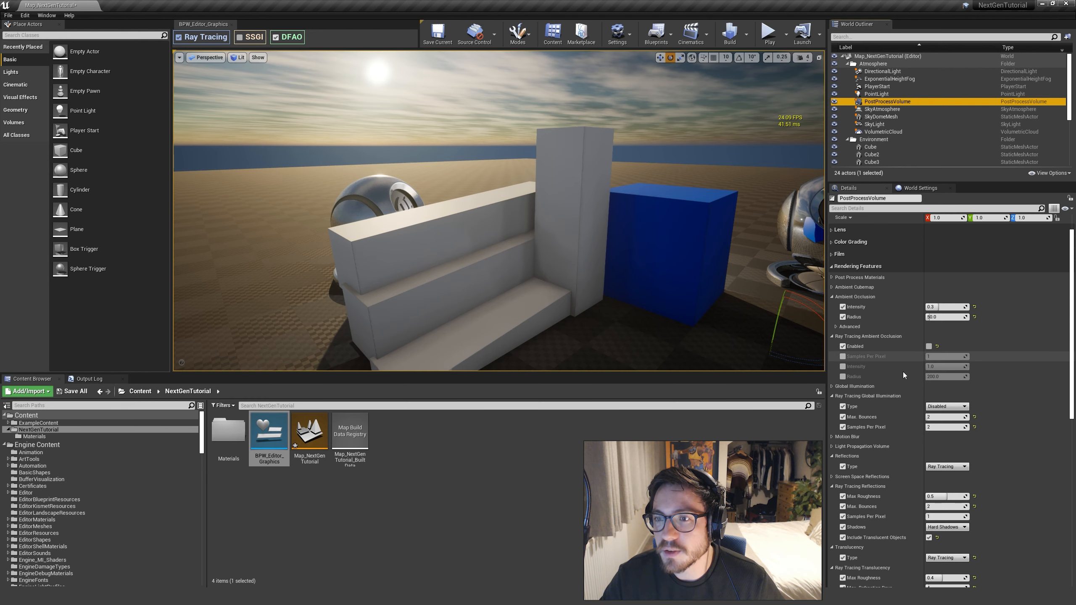
pyautogui.click(843, 360)
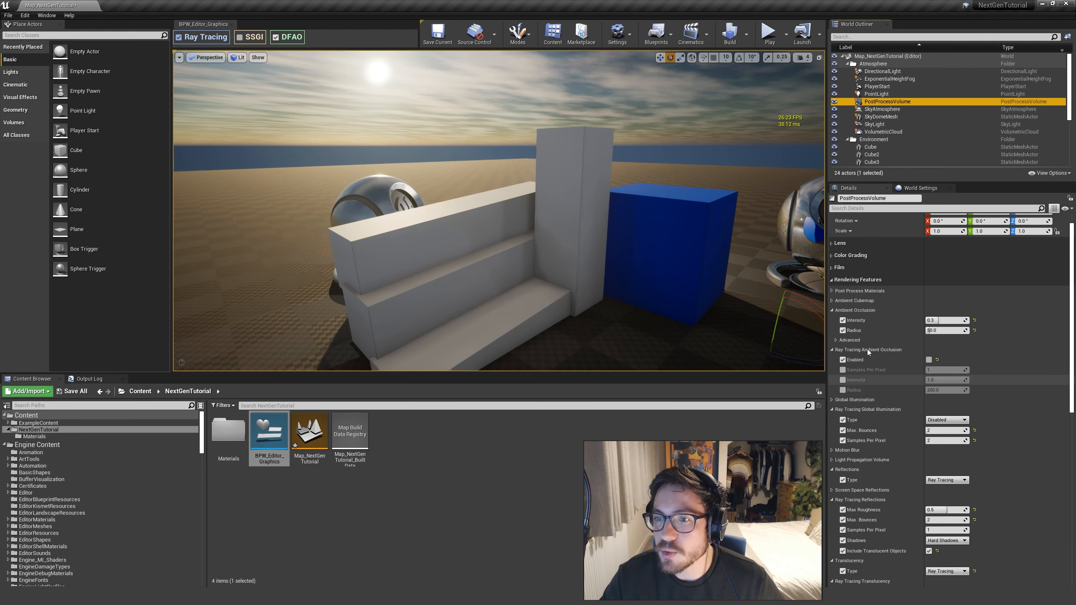
pyautogui.click(929, 360)
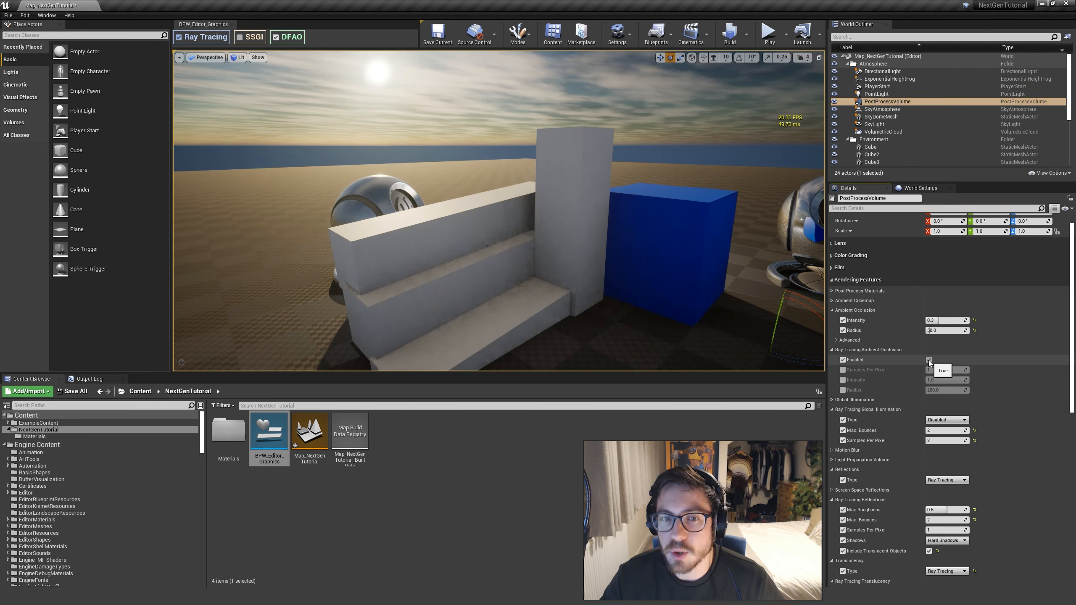
pyautogui.click(929, 360)
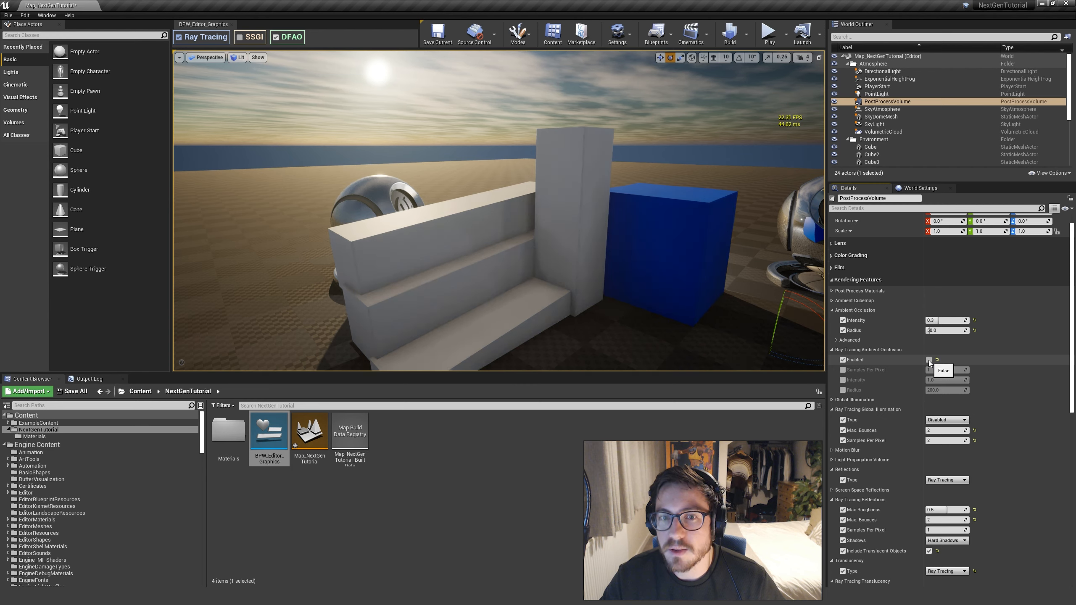
pyautogui.click(929, 360)
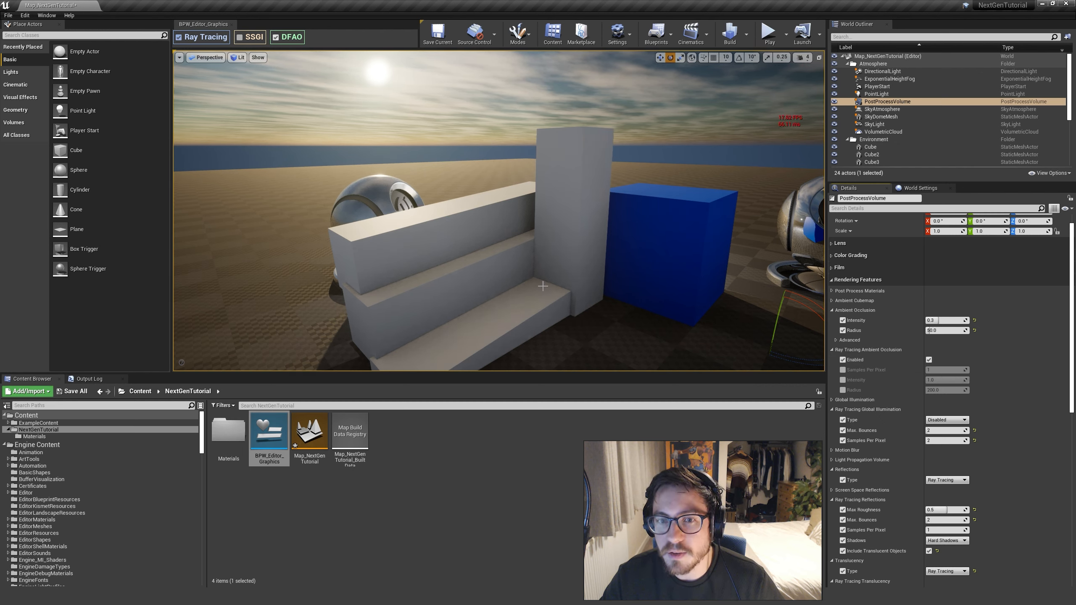
# Examine the inner corner of the white steps up close with ray tracing ambient occlusion enabled
pyautogui.moveTo(541, 286); pyautogui.dragTo(606, 264, button='right')
pyautogui.press('w')
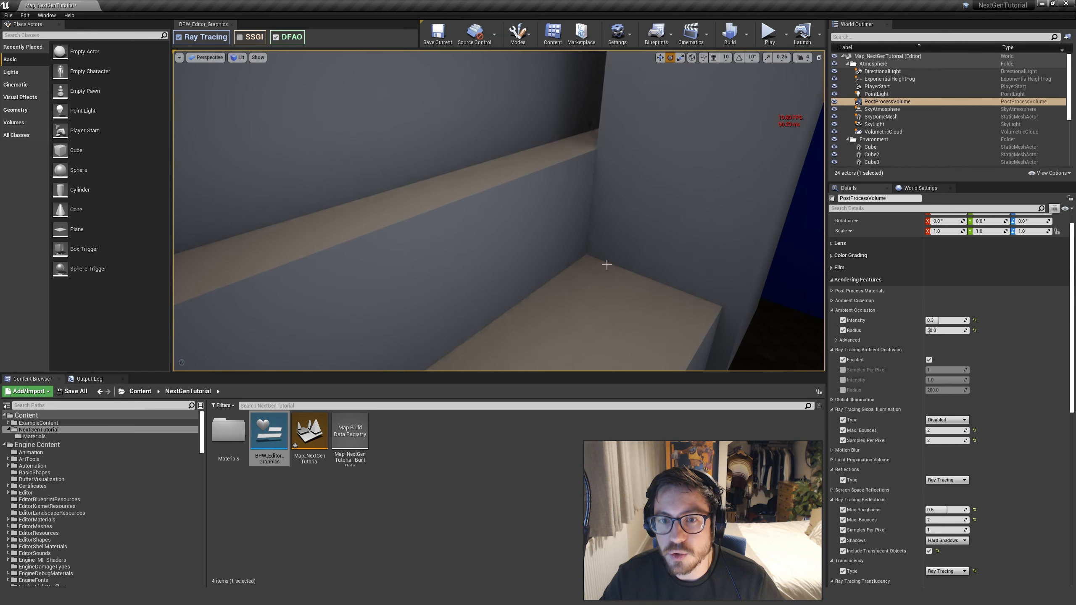
pyautogui.moveTo(432, 213); pyautogui.dragTo(518, 236, button='right')
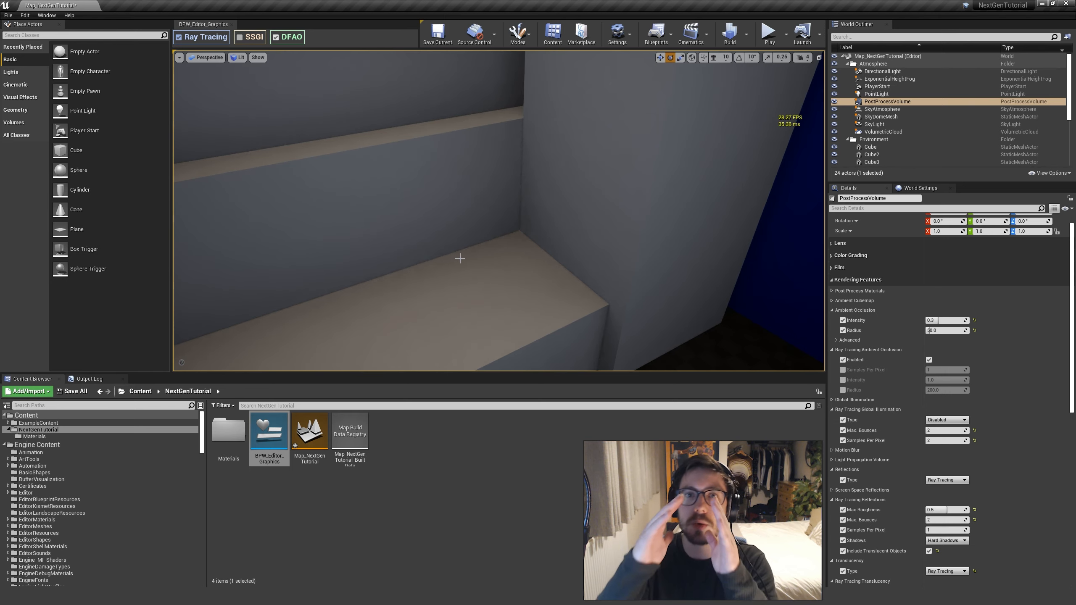
pyautogui.moveTo(461, 258); pyautogui.dragTo(458, 249, button='right')
pyautogui.press('s')
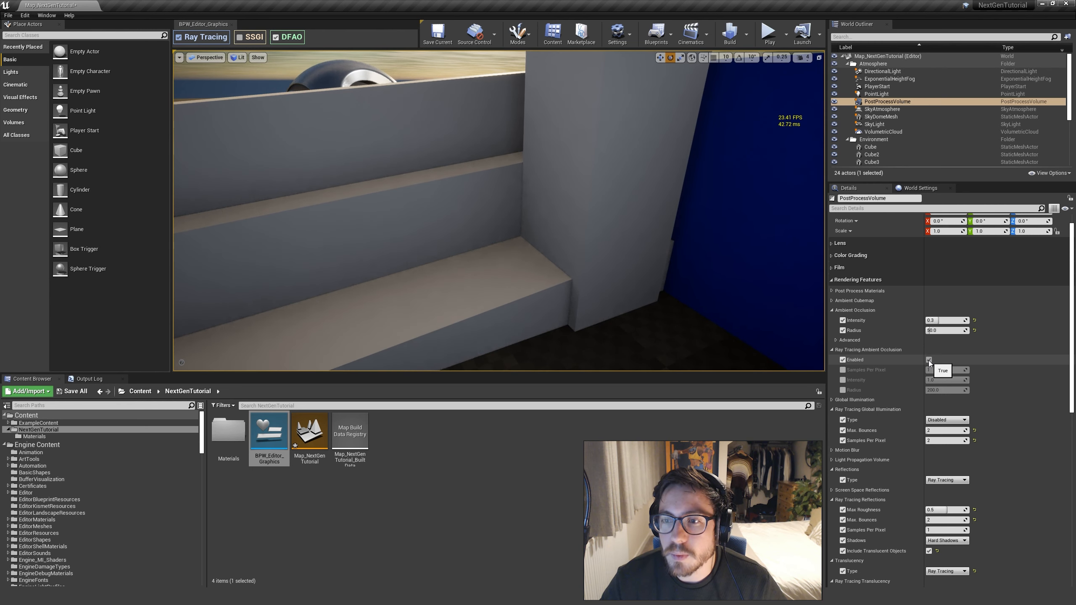
# Turn off ray tracing ambient occlusion and examine the white steps and blue cube without it from several distances
pyautogui.click(929, 360)
pyautogui.press('s')
pyautogui.moveTo(499, 211); pyautogui.dragTo(499, 206, button='right')
pyautogui.press('w')
pyautogui.press('s')
pyautogui.moveTo(656, 193); pyautogui.dragTo(657, 193, button='right')
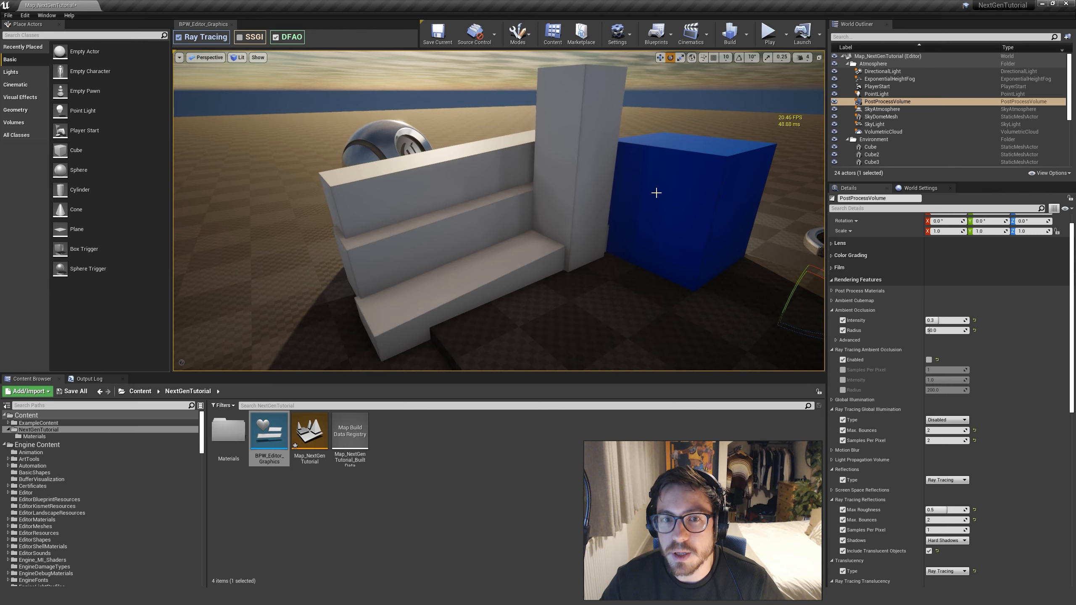
pyautogui.press('w')
pyautogui.moveTo(583, 263); pyautogui.dragTo(542, 272, button='right')
pyautogui.press('s')
pyautogui.press('s')
pyautogui.press('w')
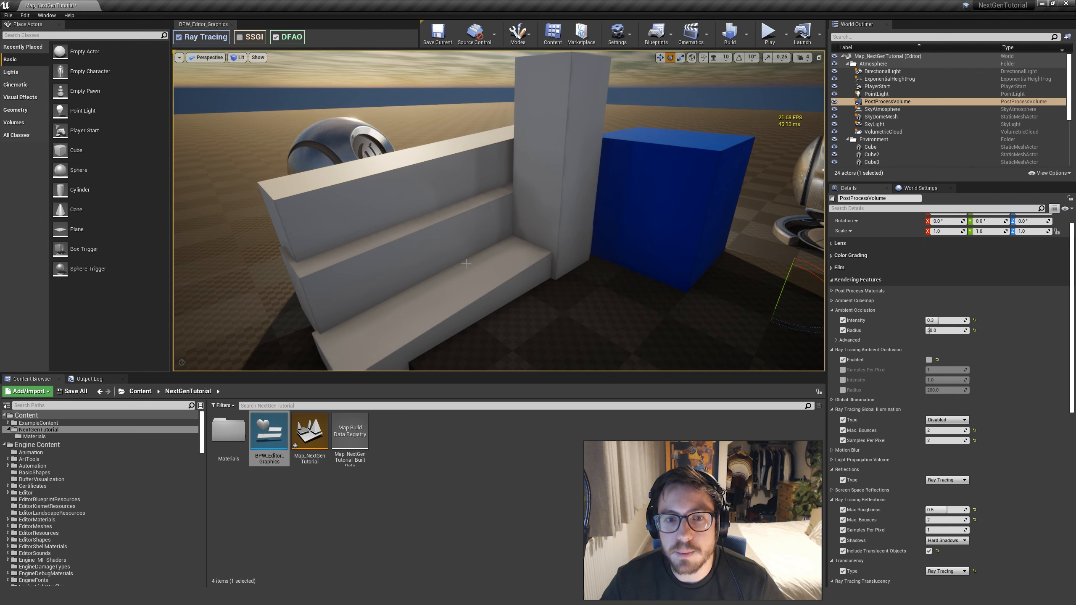
# Turn on SSGI with the graphics widget and move around the scene until the steps, blue cube and red cube are in view
pyautogui.click(239, 38)
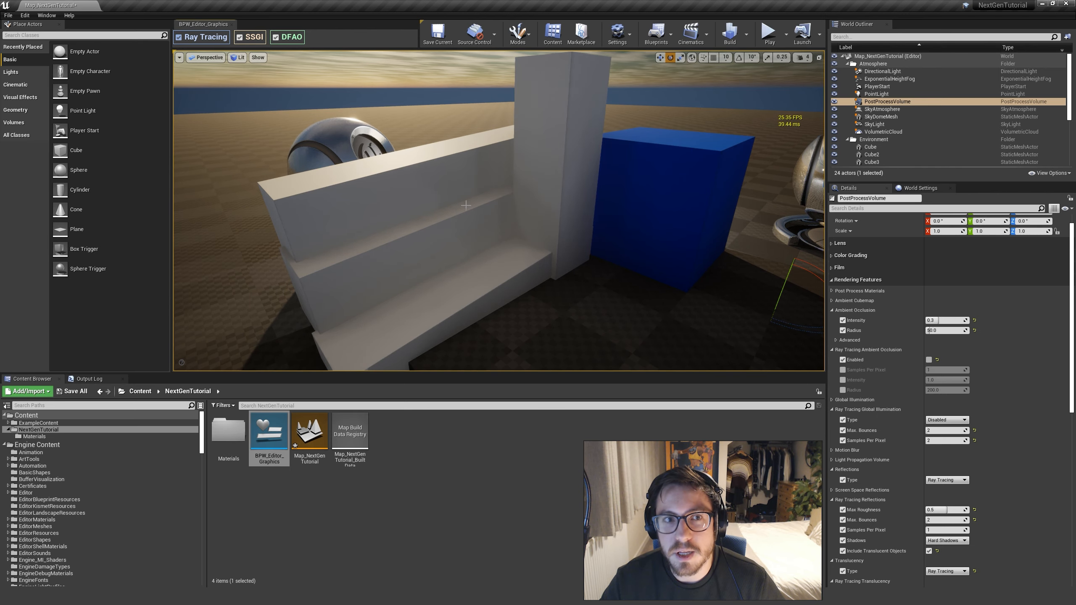
pyautogui.press('s')
pyautogui.moveTo(450, 248); pyautogui.dragTo(473, 234, button='right')
pyautogui.press('a')
pyautogui.press('w')
pyautogui.press('d')
pyautogui.press('w')
pyautogui.moveTo(674, 301); pyautogui.dragTo(698, 314, button='right')
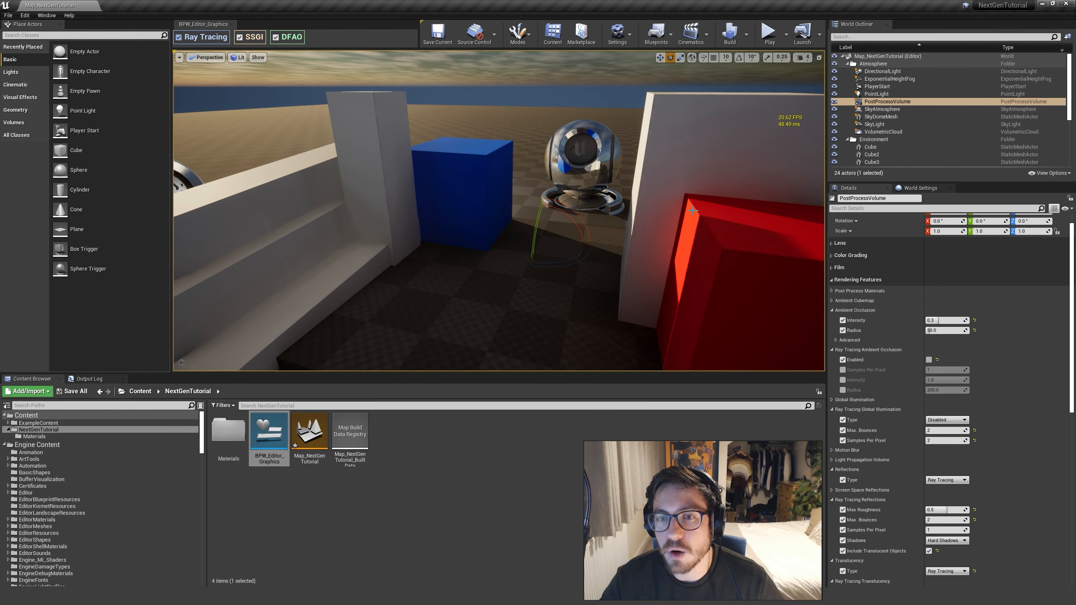
# Switch SSGI off and on again to compare the color bleeding, and return the view to the white steps
pyautogui.click(239, 37)
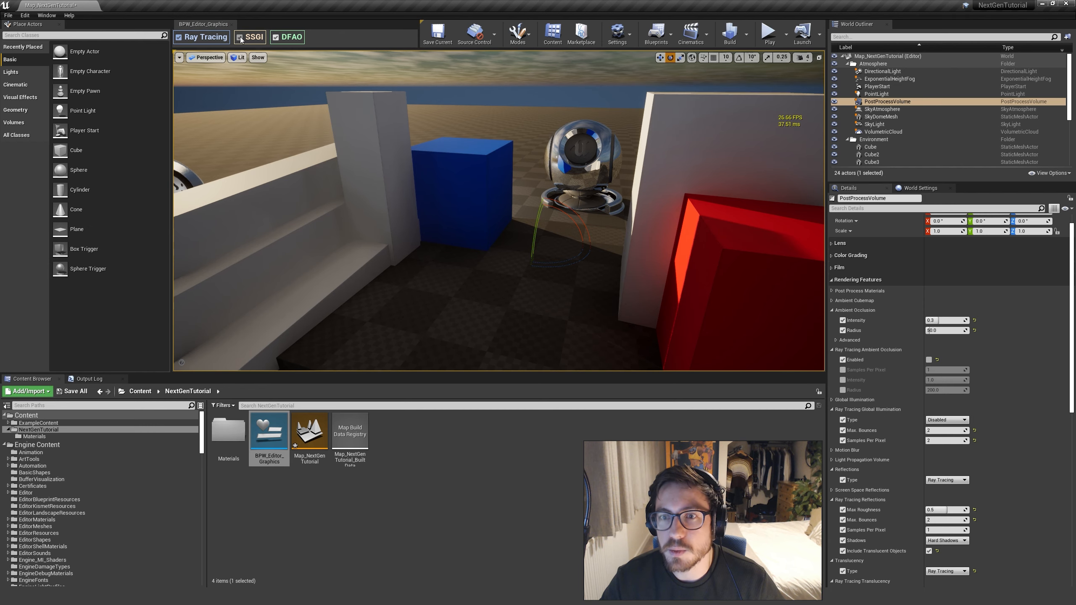
pyautogui.click(241, 39)
pyautogui.moveTo(475, 203); pyautogui.dragTo(428, 199, button='right')
pyautogui.press('a')
pyautogui.press('w')
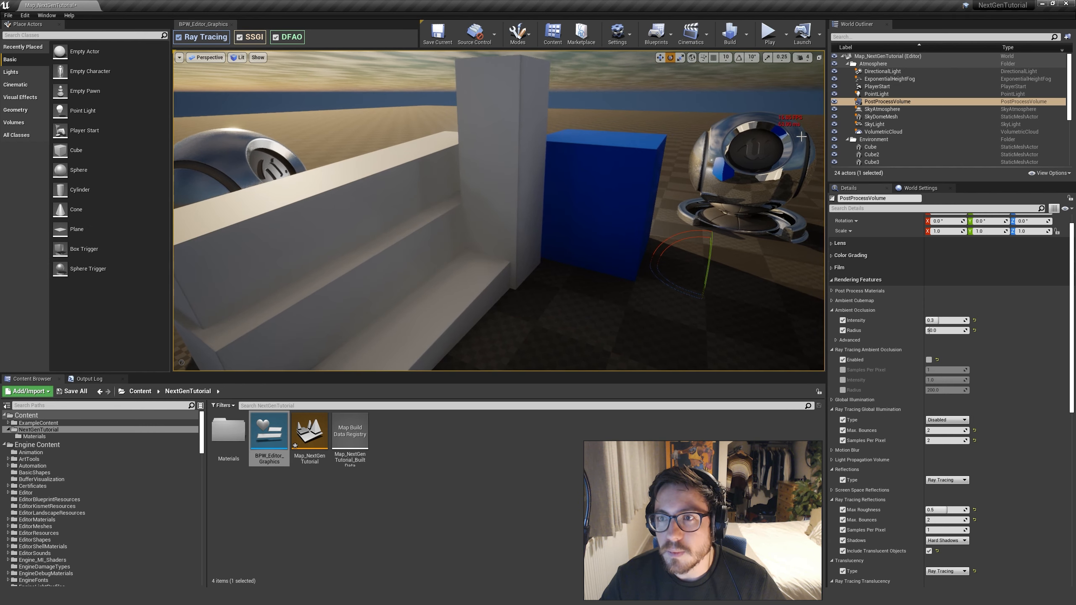
# Review the SkyLight's distance field ambient occlusion settings and keep its Occlusion Combine Mode on OCM Multiply
pyautogui.click(885, 125)
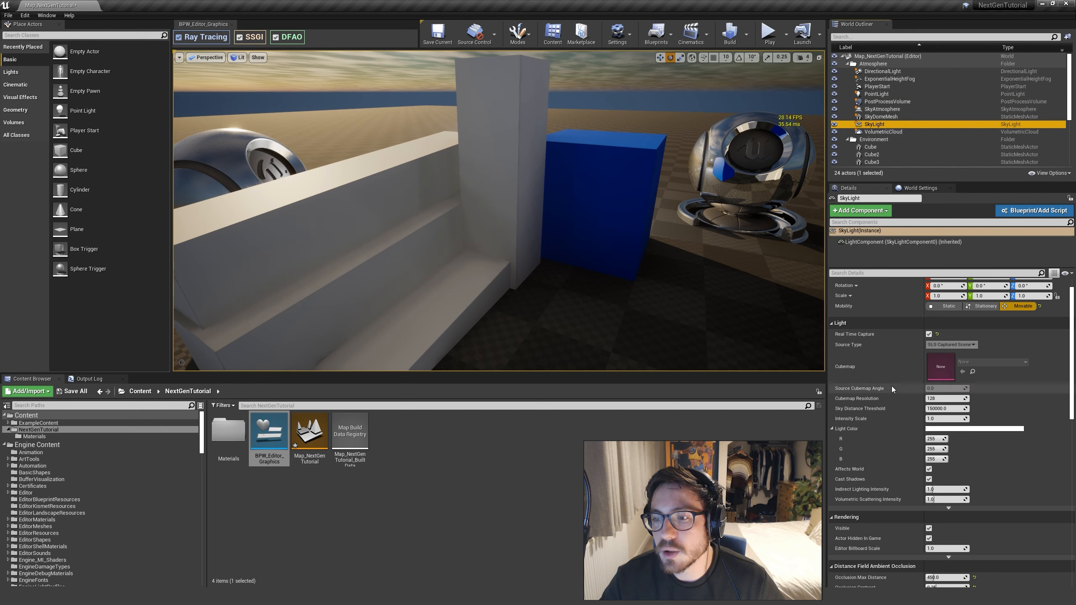
pyautogui.scroll(-1, 929, 399)
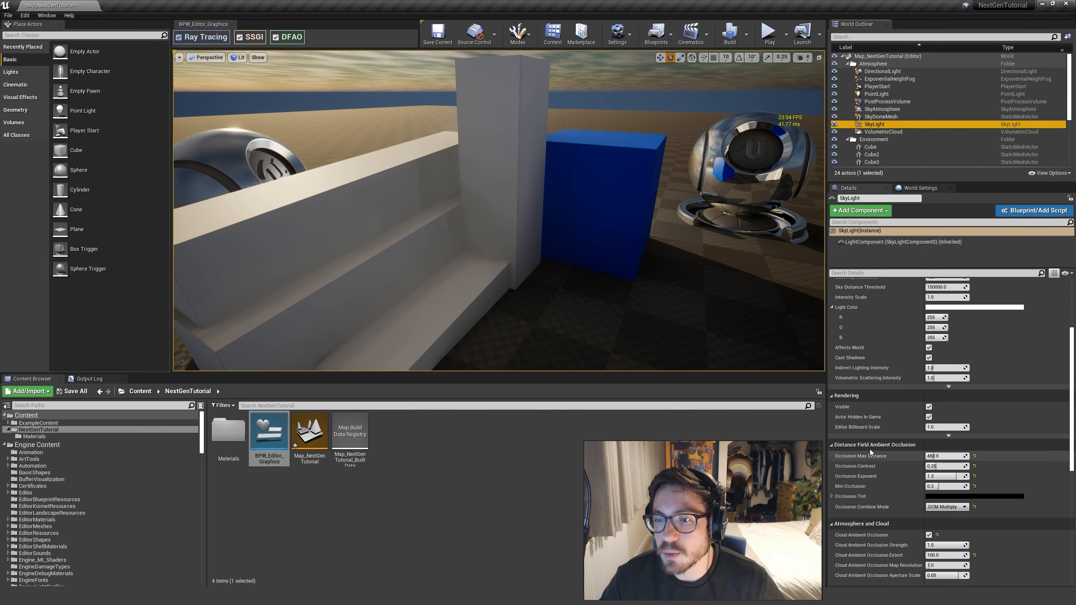
pyautogui.scroll(-2, 932, 441)
pyautogui.click(950, 427)
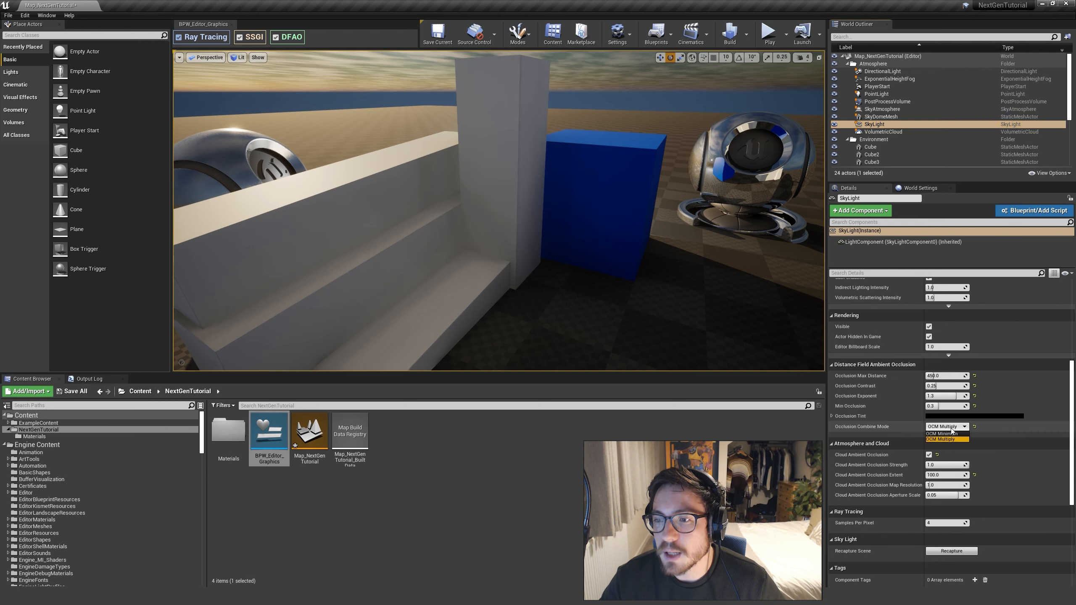
pyautogui.click(942, 440)
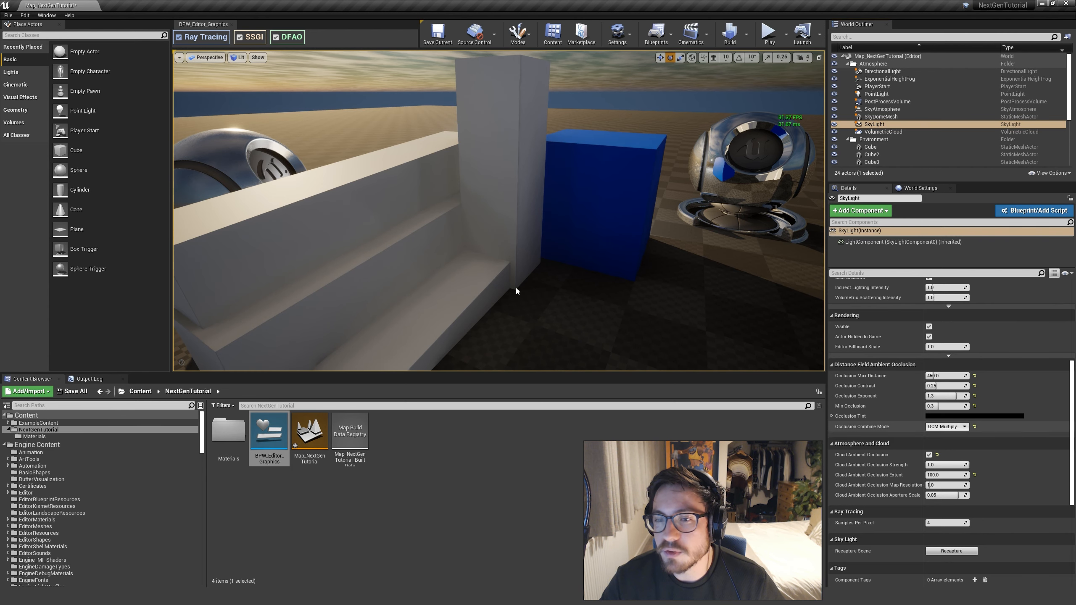
# Compare the occlusion on the white steps with SSGI off and on, and reframe the steps beside the blue cube
pyautogui.click(240, 38)
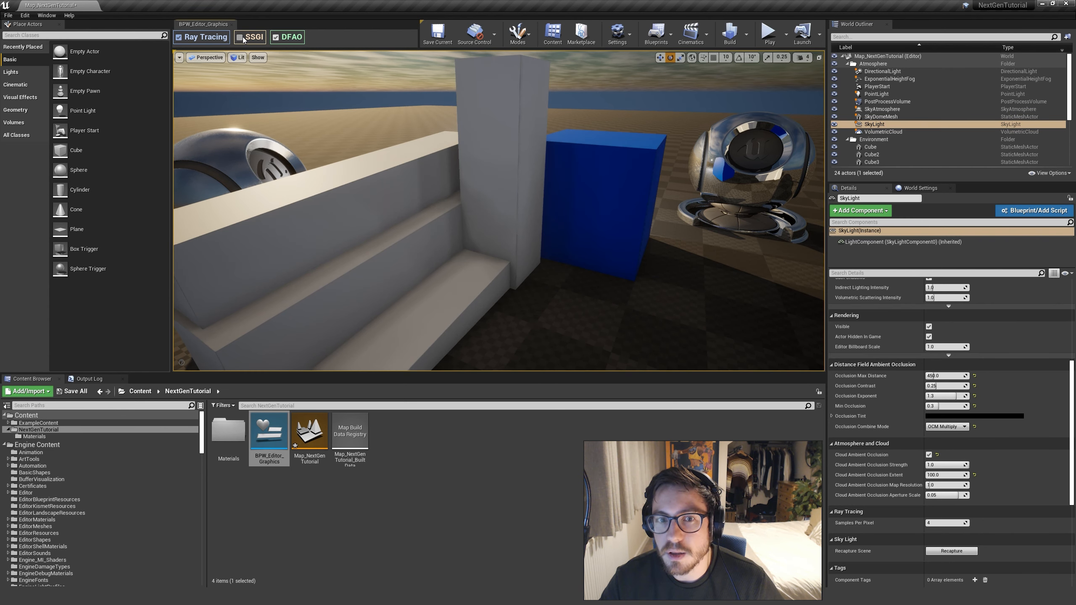
pyautogui.click(240, 38)
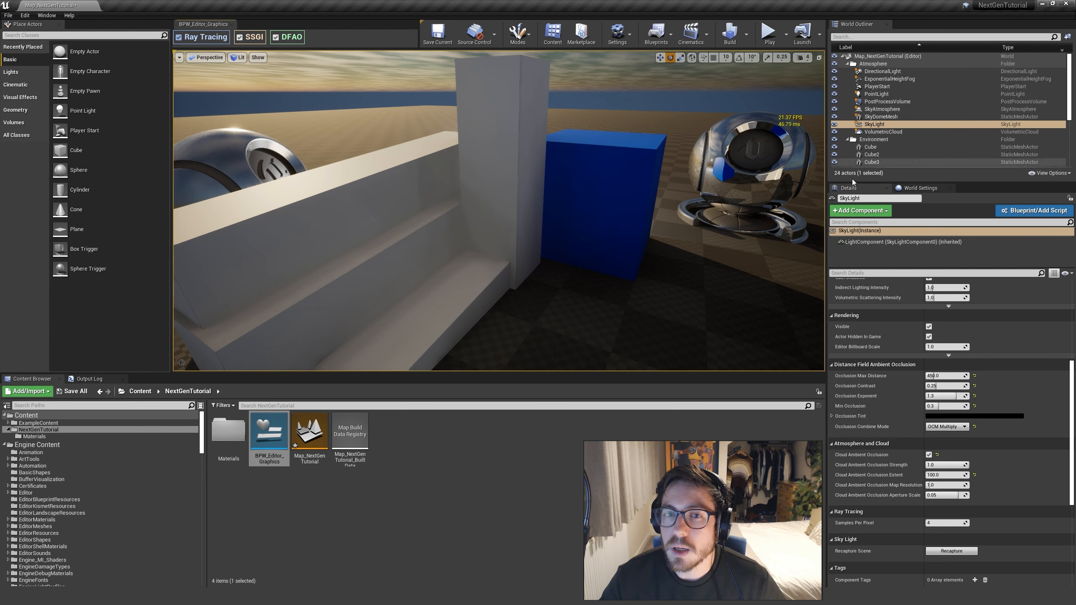
pyautogui.moveTo(598, 132); pyautogui.dragTo(562, 138, button='right')
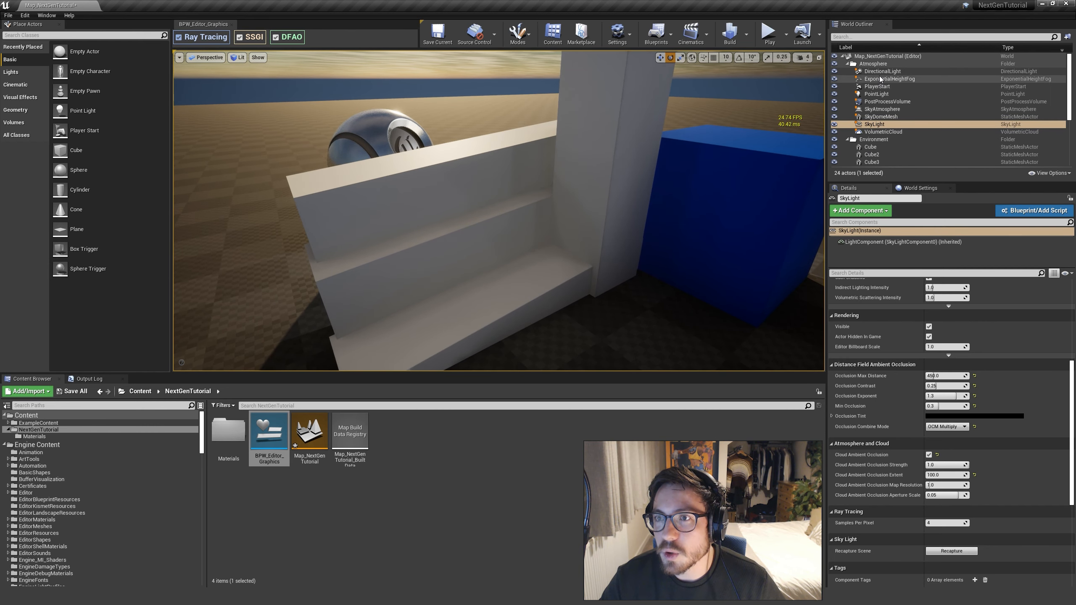
# Enable ray tracing ambient occlusion in the post process volume while SSGI is on, and view the steps and blue cube
pyautogui.click(883, 102)
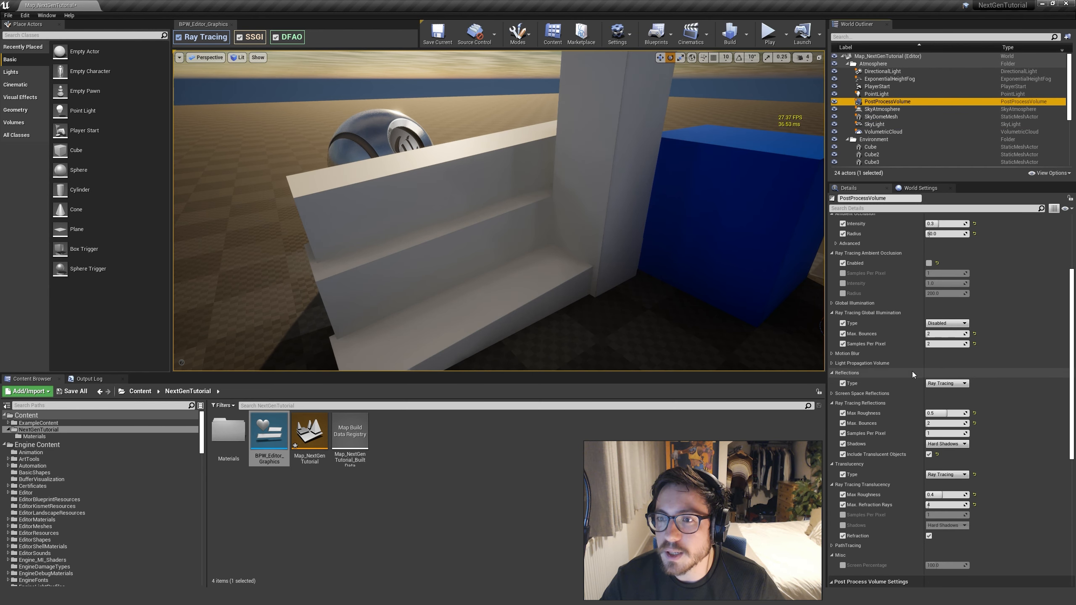
pyautogui.scroll(1, 912, 372)
pyautogui.scroll(3, 920, 318)
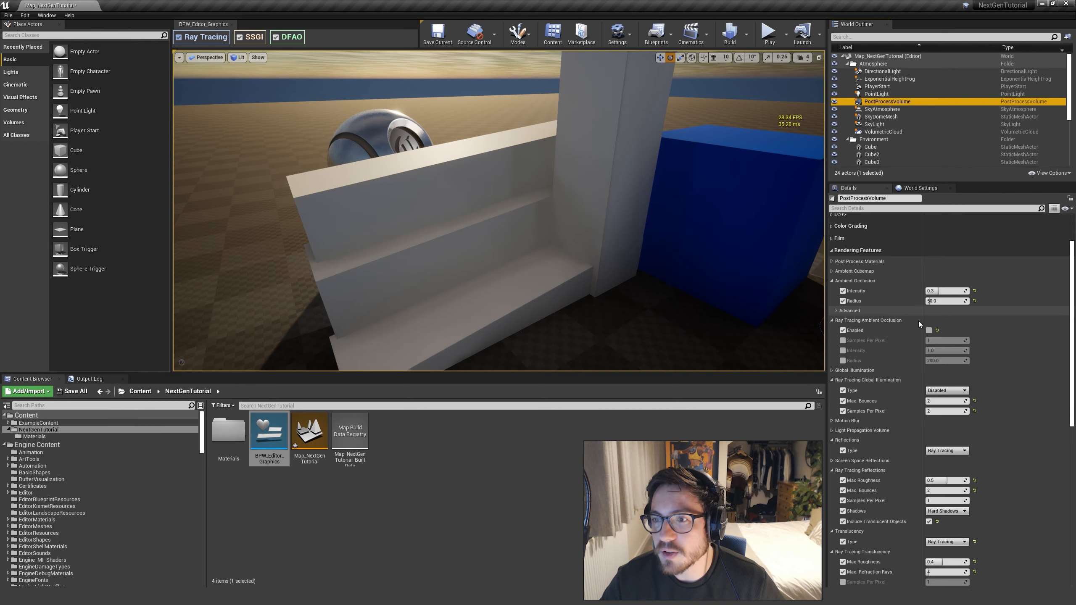
pyautogui.click(930, 330)
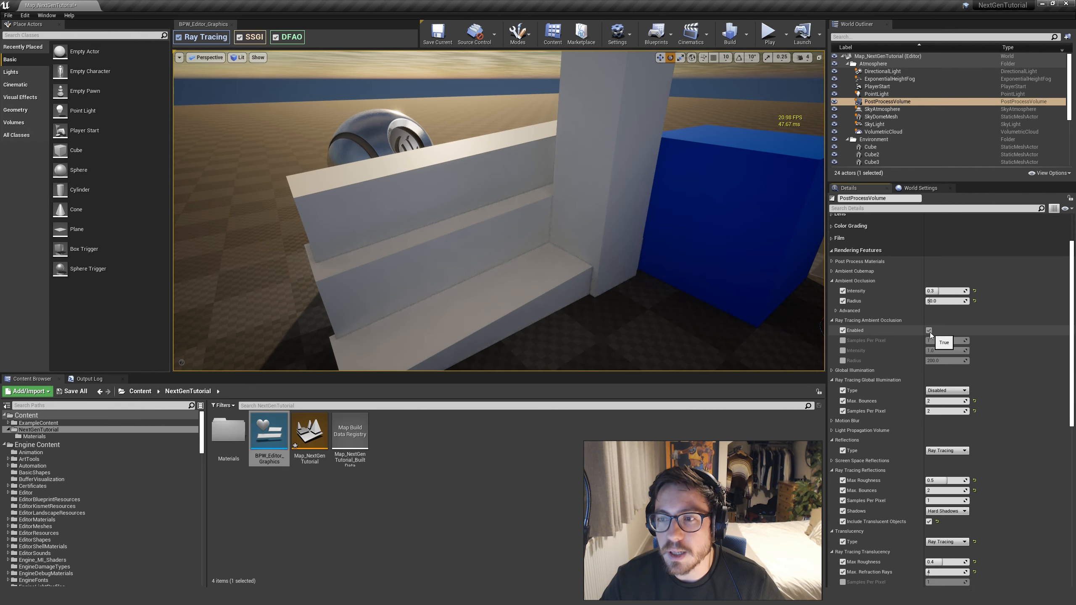
pyautogui.press('a')
pyautogui.moveTo(637, 285)
pyautogui.mouseDown(button='right')
pyautogui.moveTo(678, 281)
pyautogui.moveTo(619, 281)
pyautogui.mouseUp(button='right')
pyautogui.press('d')
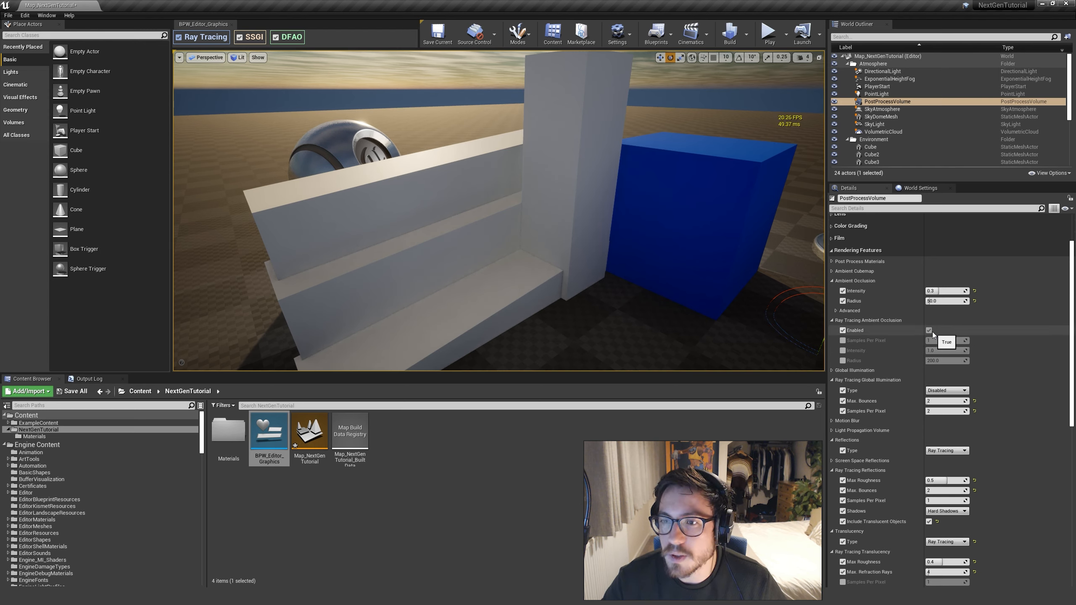
pyautogui.moveTo(567, 246)
pyautogui.mouseDown(button='right')
pyautogui.moveTo(542, 251)
pyautogui.moveTo(556, 249)
pyautogui.mouseUp(button='right')
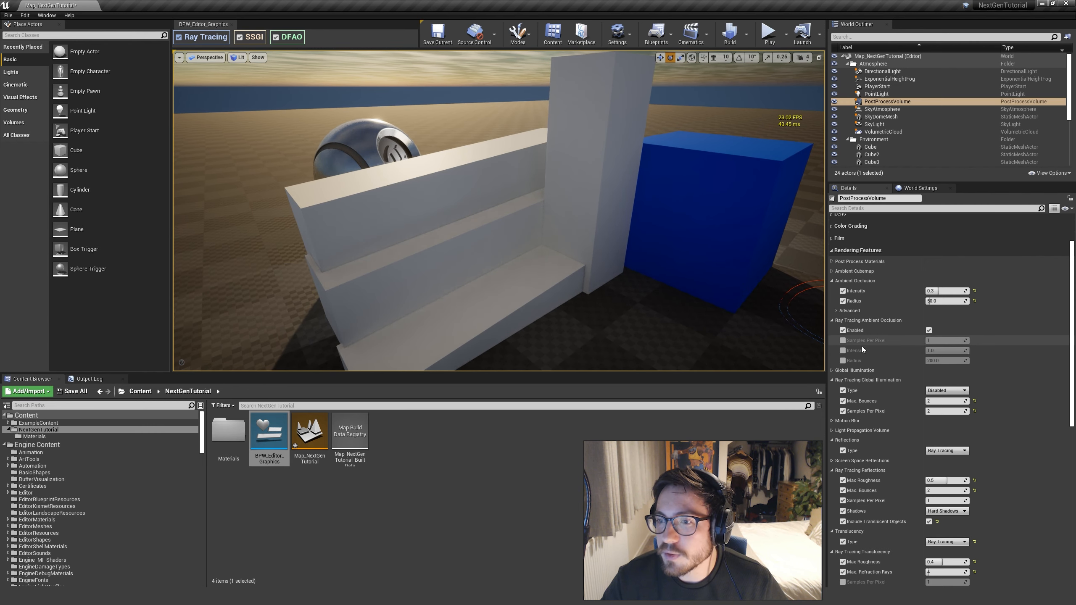
# Override the ray tracing ambient occlusion Samples Per Pixel, try 4 while viewing the steps' corner up close, and set it back to 1
pyautogui.click(843, 341)
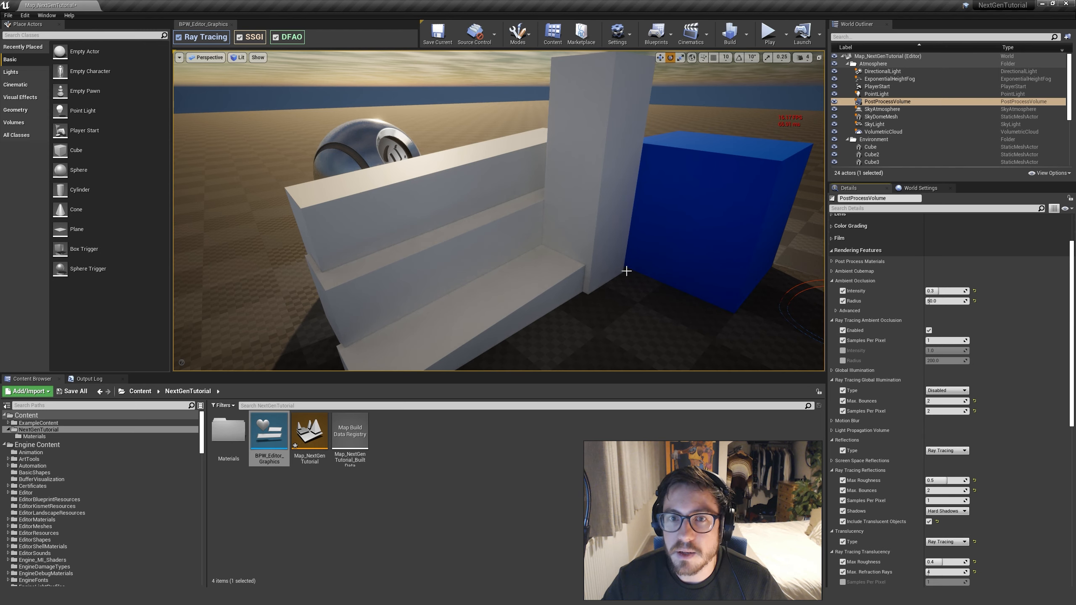
pyautogui.press('w')
pyautogui.moveTo(621, 289); pyautogui.dragTo(628, 335, button='right')
pyautogui.moveTo(543, 258); pyautogui.dragTo(589, 214, button='right')
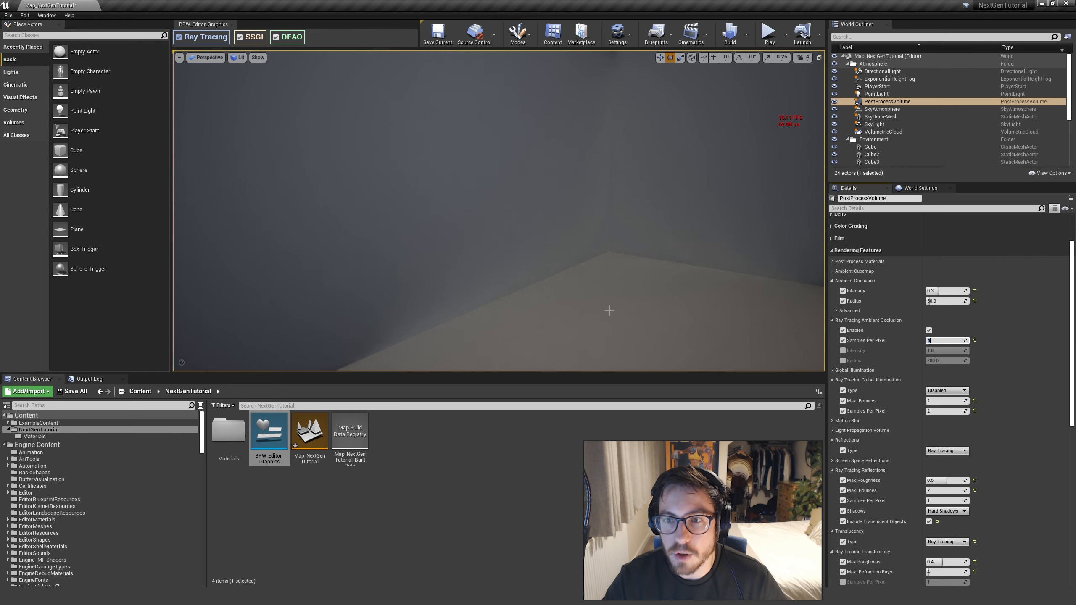
pyautogui.moveTo(608, 313); pyautogui.dragTo(593, 305, button='right')
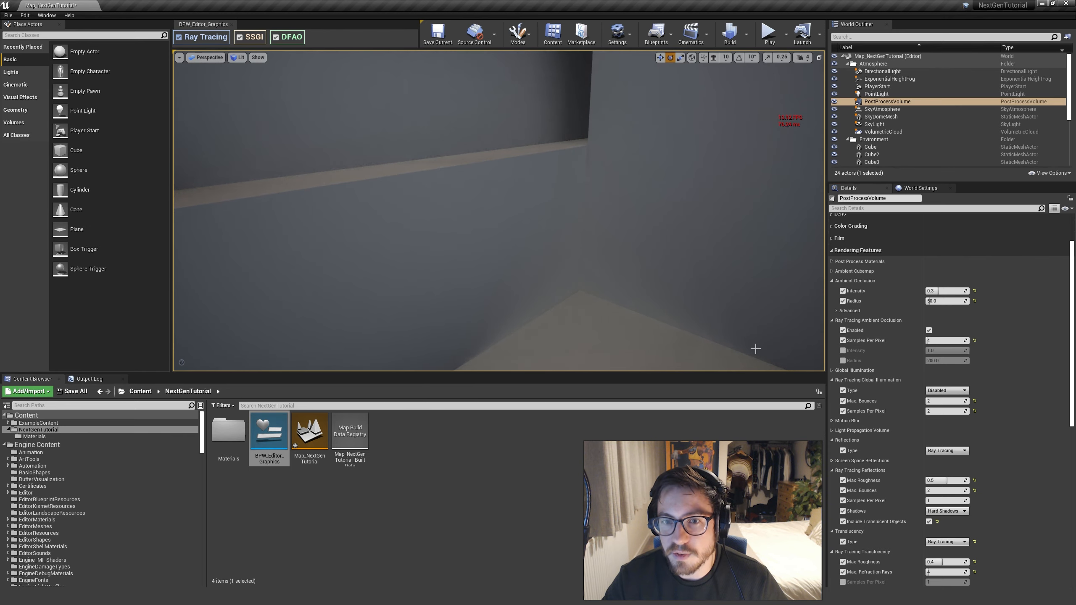
pyautogui.press('s')
pyautogui.moveTo(569, 240); pyautogui.dragTo(569, 249, button='right')
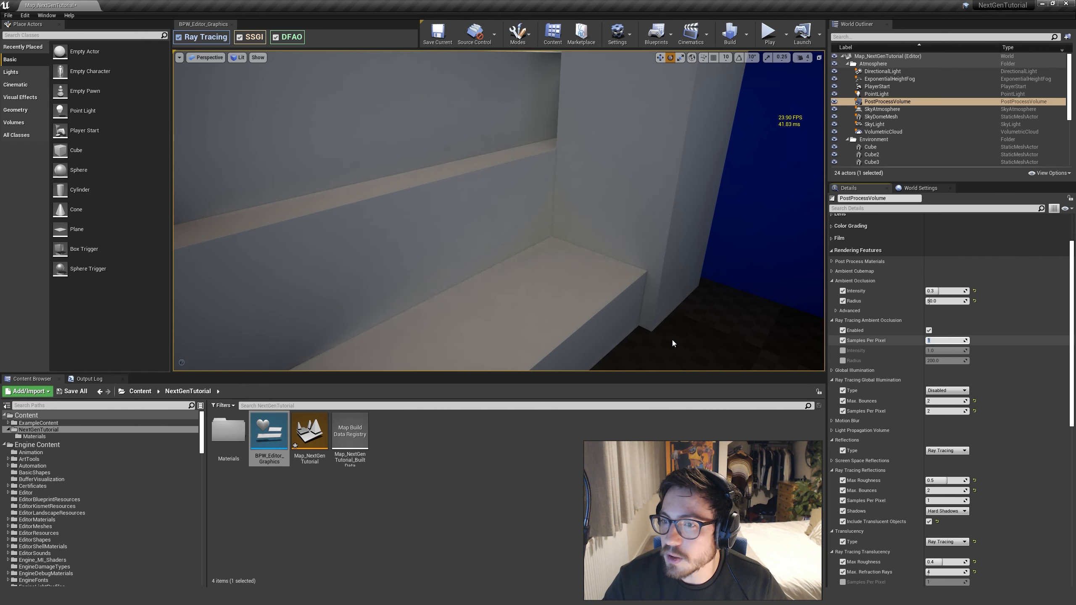
# Examine the white steps, blue cube and metallic spheres from several distances with ray tracing ambient occlusion at one sample per pixel
pyautogui.press('s')
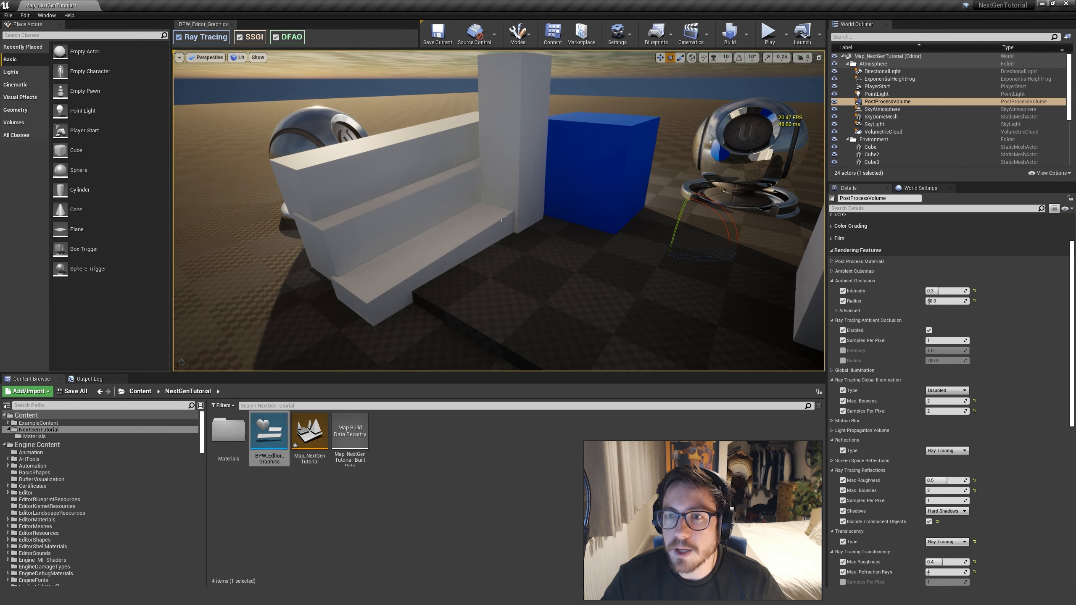
pyautogui.moveTo(558, 255); pyautogui.dragTo(552, 234, button='right')
pyautogui.press('a')
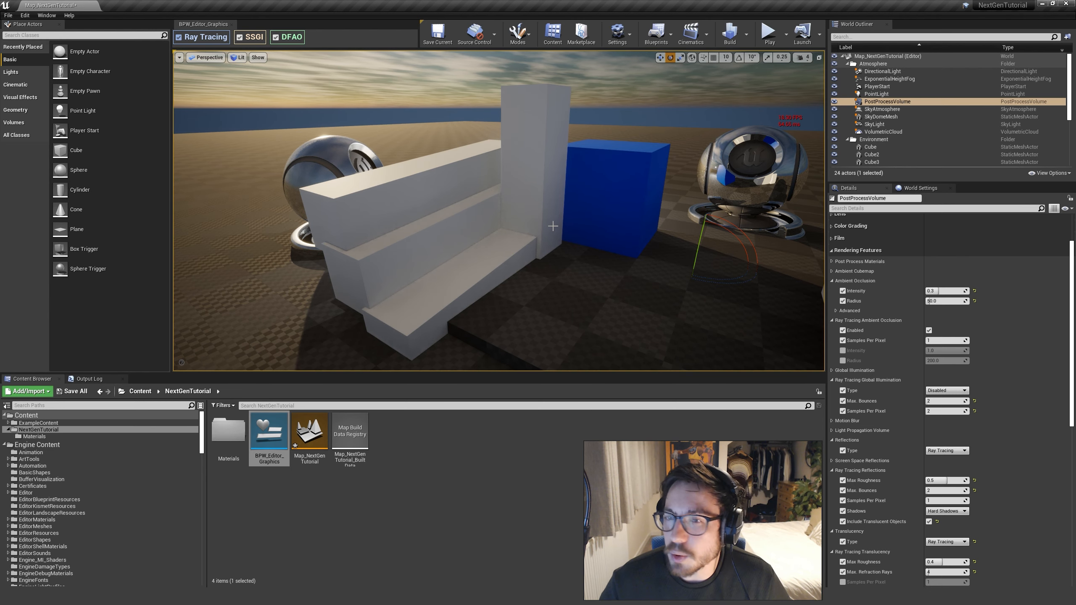
pyautogui.press('s')
pyautogui.moveTo(564, 287)
pyautogui.mouseDown(button='right')
pyautogui.moveTo(573, 281)
pyautogui.moveTo(564, 288)
pyautogui.mouseUp(button='right')
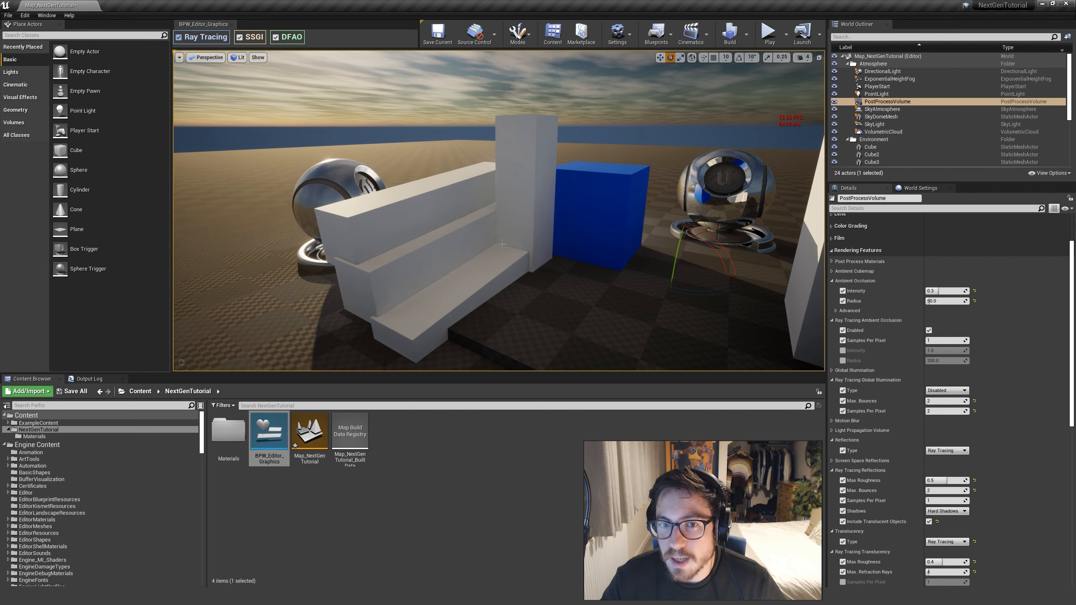
pyautogui.press('w')
pyautogui.moveTo(500, 212); pyautogui.dragTo(476, 216, button='right')
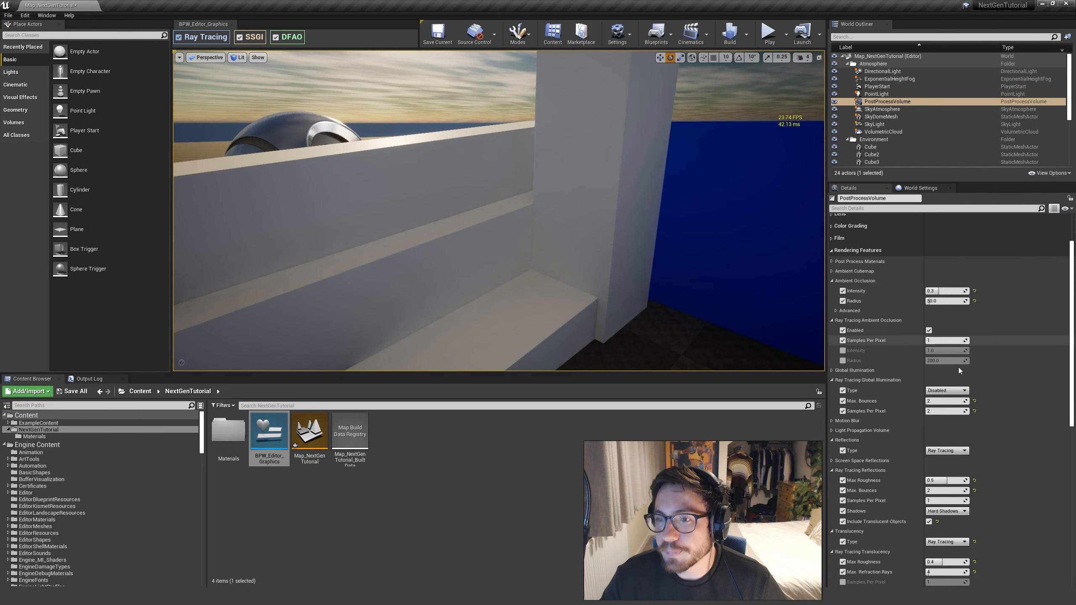
pyautogui.moveTo(627, 251); pyautogui.dragTo(667, 245, button='right')
pyautogui.press('s')
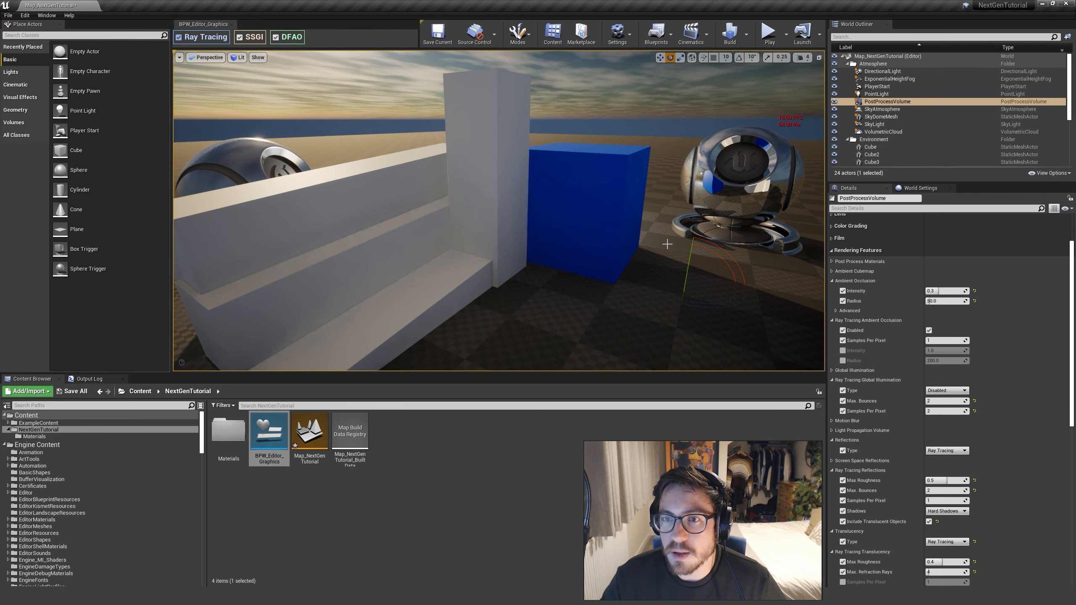
# Remove the Samples Per Pixel override from ray tracing ambient occlusion and view the white steps and blue cube from several distances
pyautogui.moveTo(603, 273); pyautogui.dragTo(583, 268, button='right')
pyautogui.press('w')
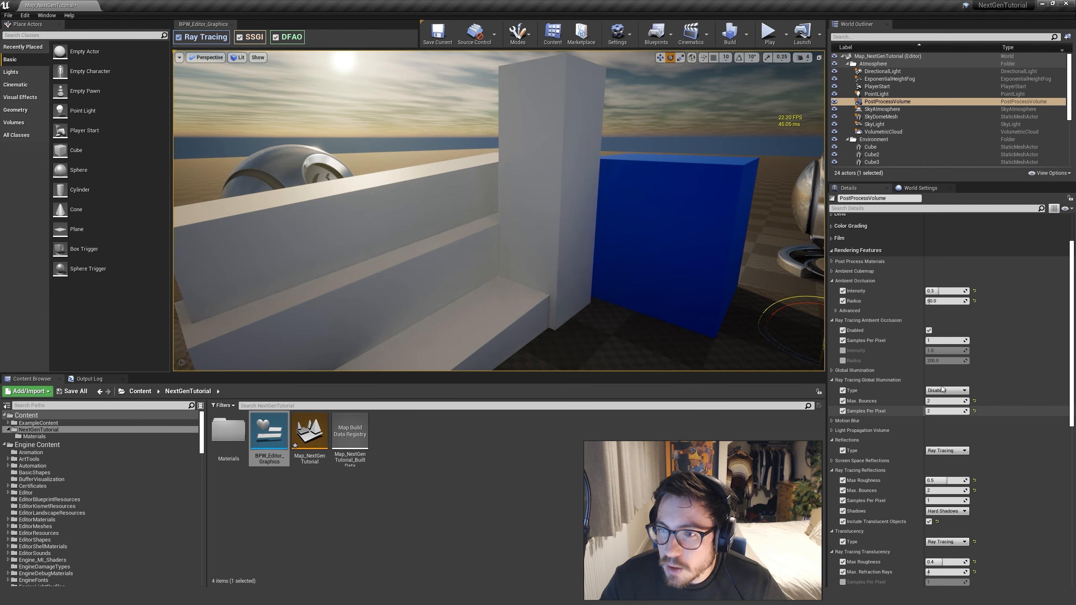
pyautogui.click(842, 341)
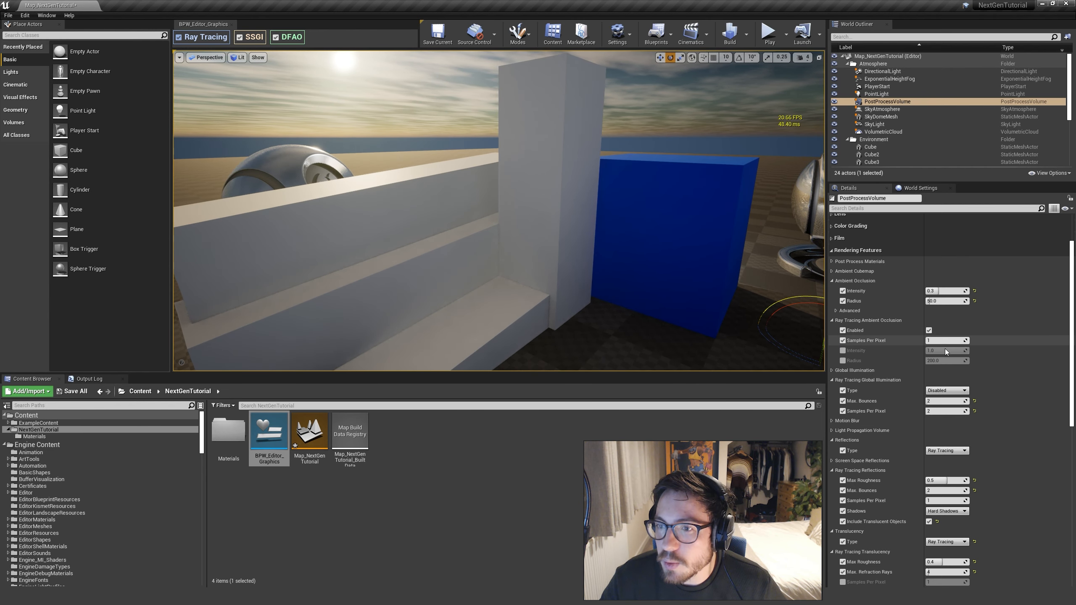
pyautogui.click(844, 340)
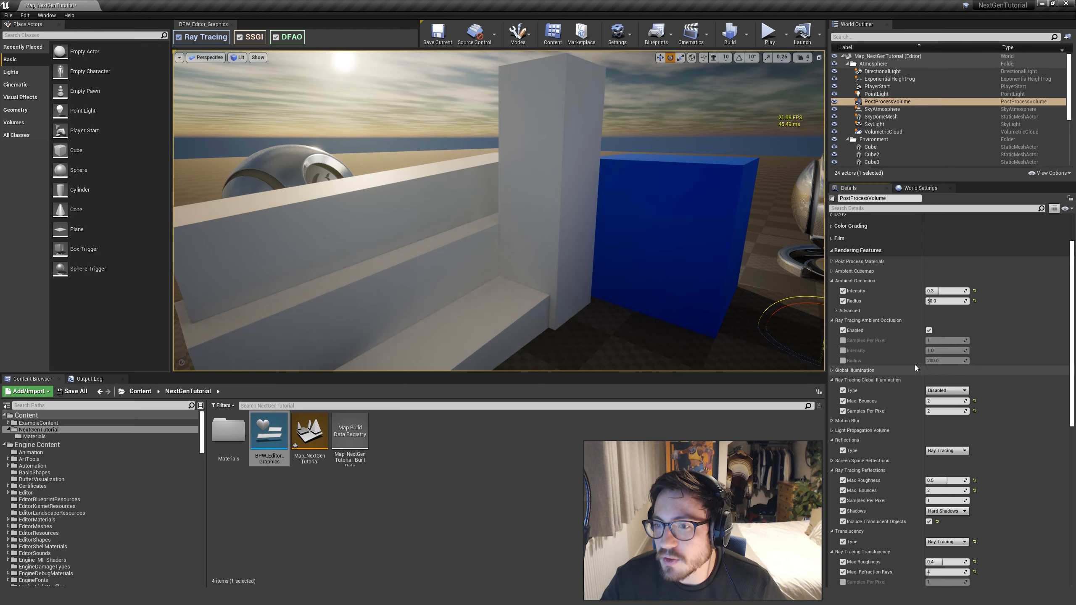
pyautogui.moveTo(791, 352); pyautogui.dragTo(784, 371, button='right')
pyautogui.press('s')
pyautogui.press('q')
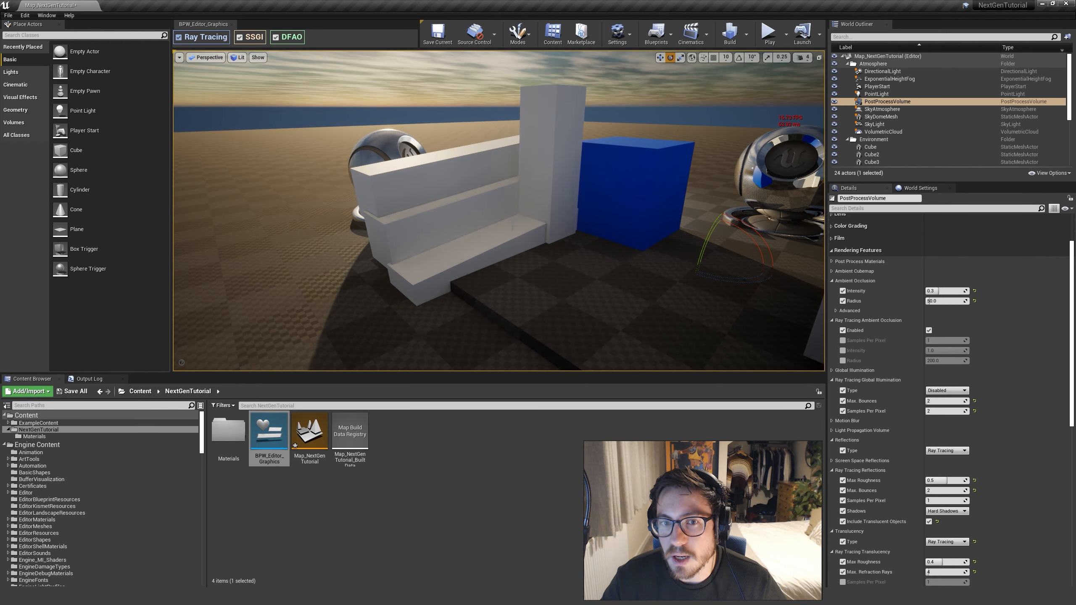
pyautogui.moveTo(568, 264); pyautogui.dragTo(569, 246, button='right')
pyautogui.press('w')
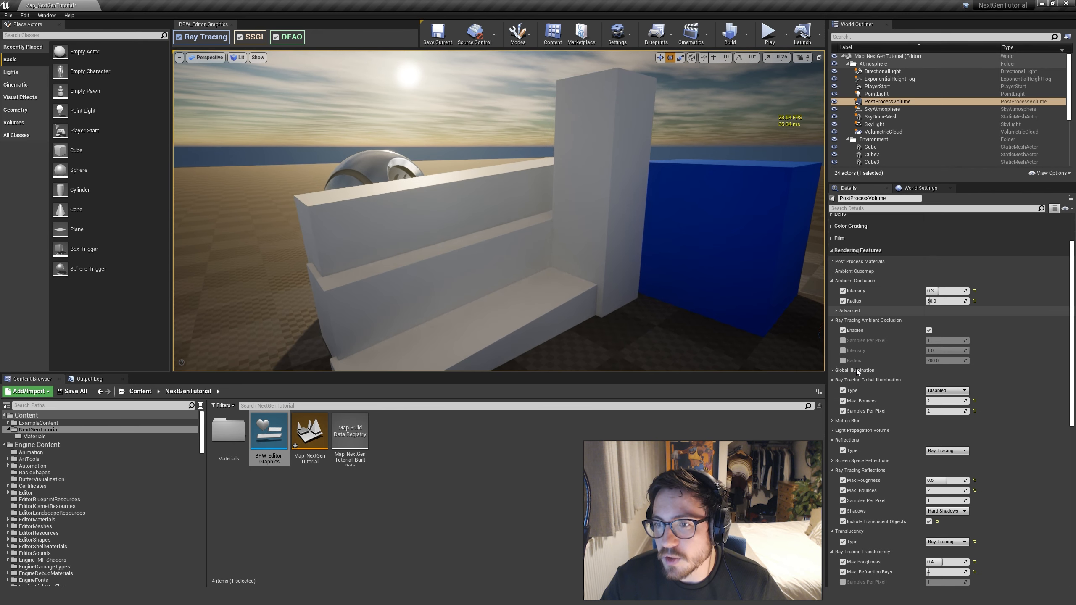
# Collapse the Ray Tracing Ambient Occlusion and Ambient Occlusion settings of the post process volume
pyautogui.click(831, 320)
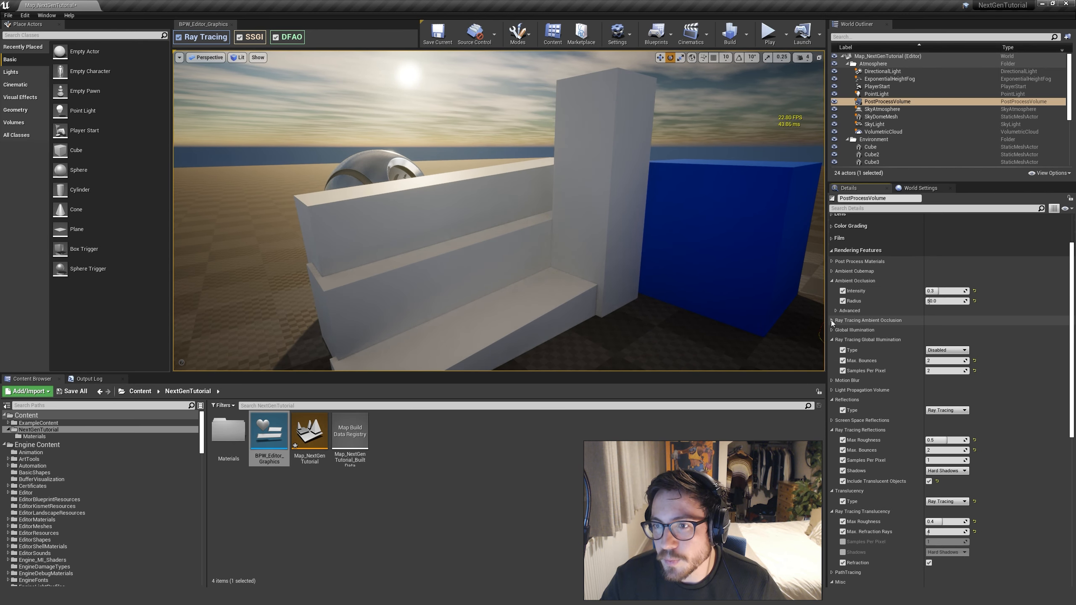
pyautogui.click(831, 282)
pyautogui.click(832, 282)
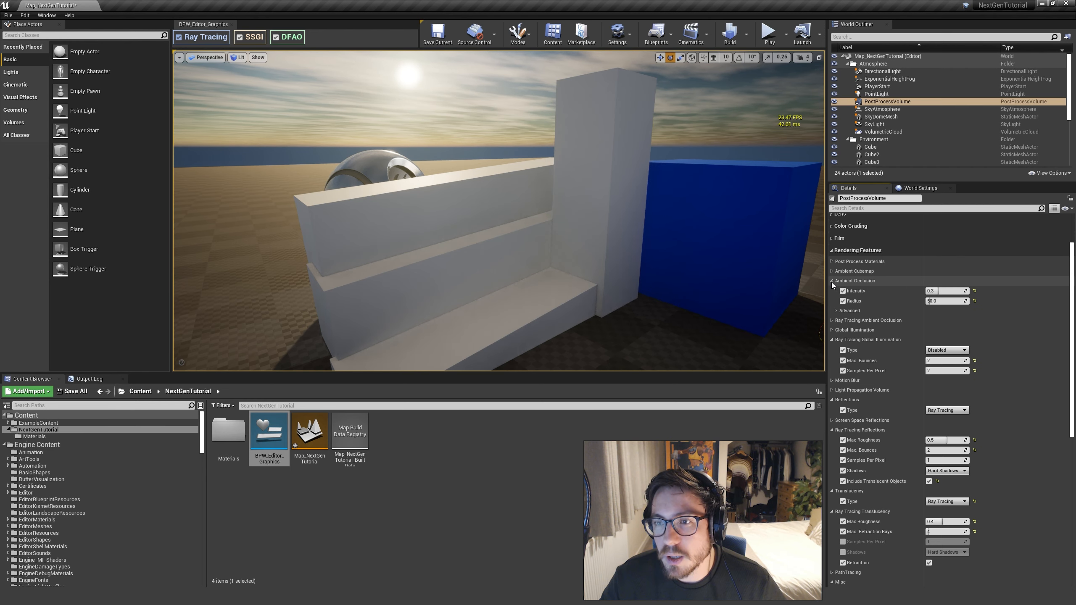
pyautogui.click(832, 321)
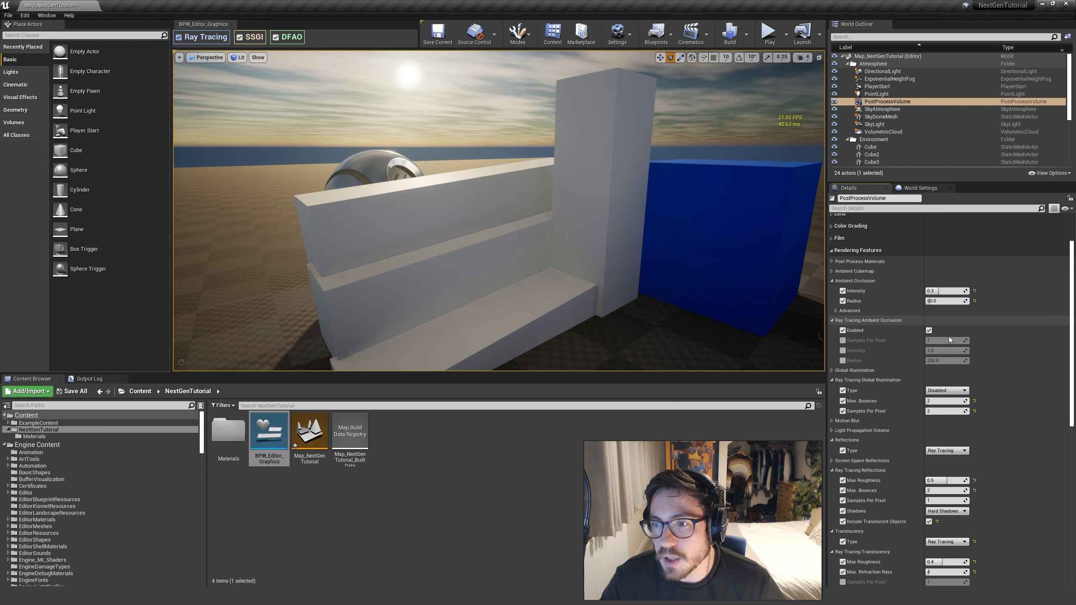
pyautogui.click(832, 320)
pyautogui.click(831, 282)
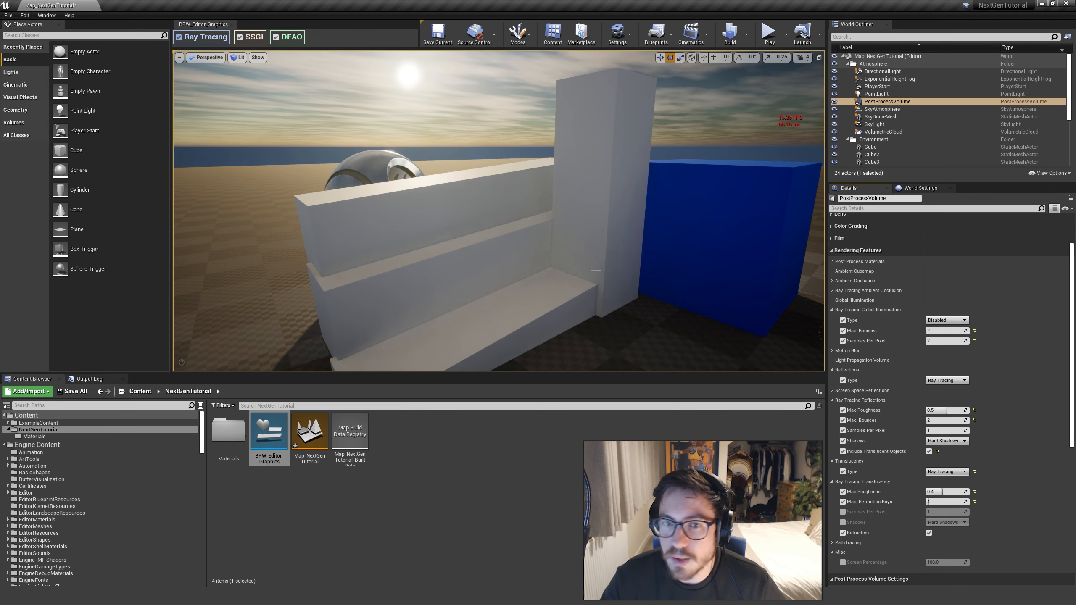
# Frame the white steps and blue cube, and set the ray tracing global illumination type to Brute Force
pyautogui.press('s')
pyautogui.moveTo(499, 211); pyautogui.dragTo(487, 232, button='right')
pyautogui.press('w')
pyautogui.moveTo(792, 185); pyautogui.dragTo(807, 198, button='right')
pyautogui.press('s')
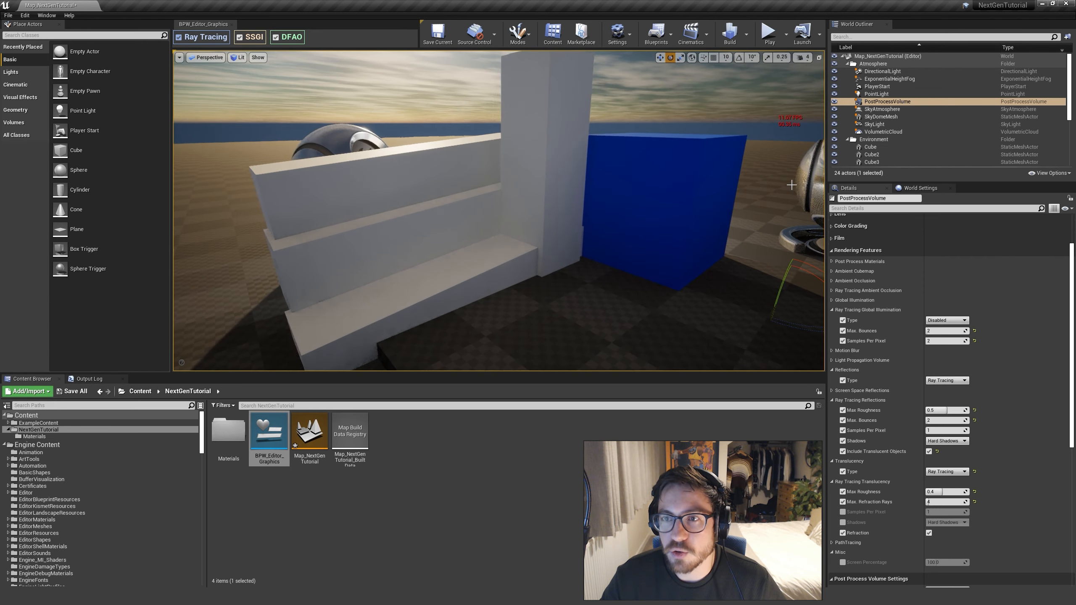
pyautogui.moveTo(751, 156); pyautogui.dragTo(733, 168, button='right')
pyautogui.press('e')
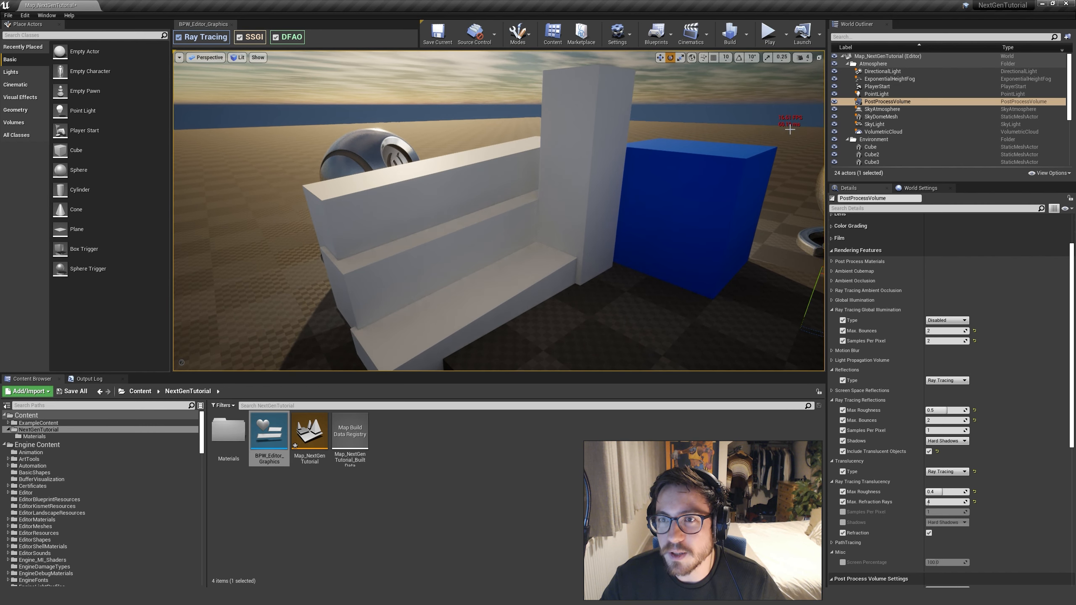
pyautogui.click(953, 320)
pyautogui.click(944, 334)
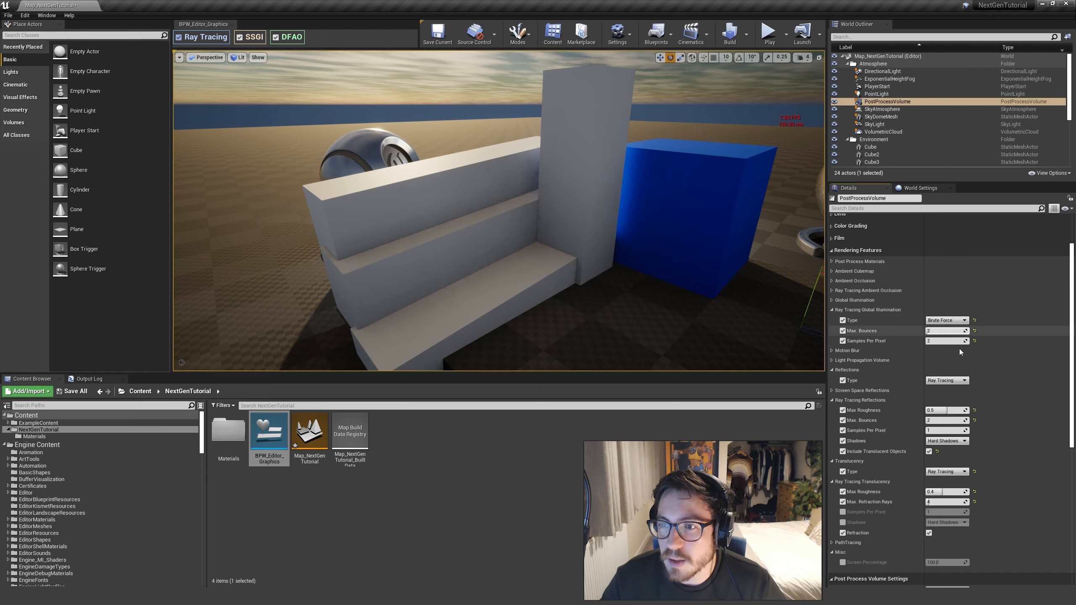
# Reset the ray tracing global illumination's Max. Bounces and Samples Per Pixel to their defaults, and set both back to 2
pyautogui.click(974, 331)
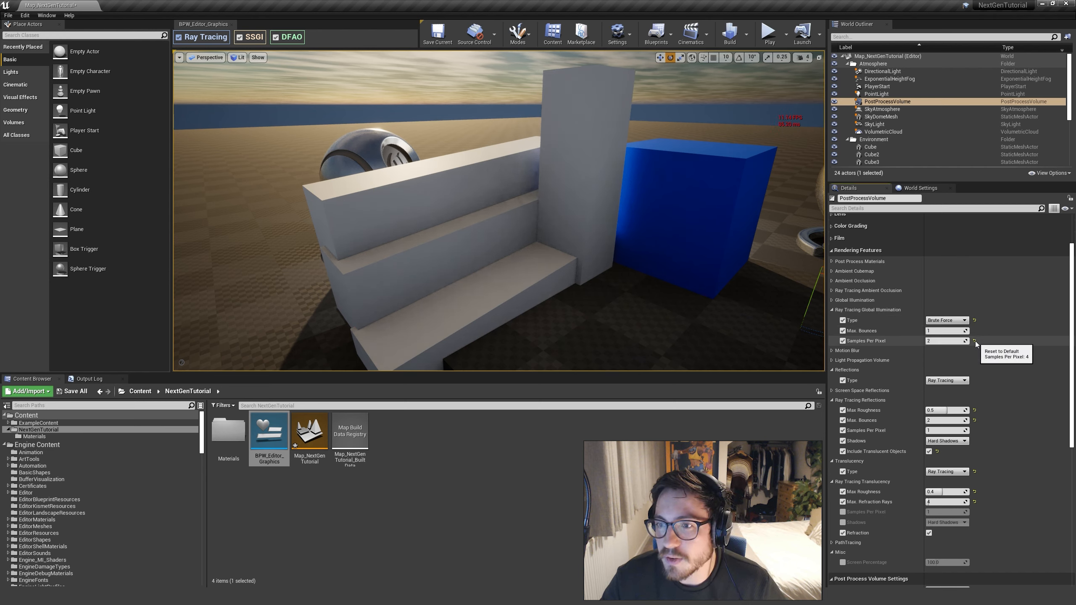
pyautogui.click(975, 342)
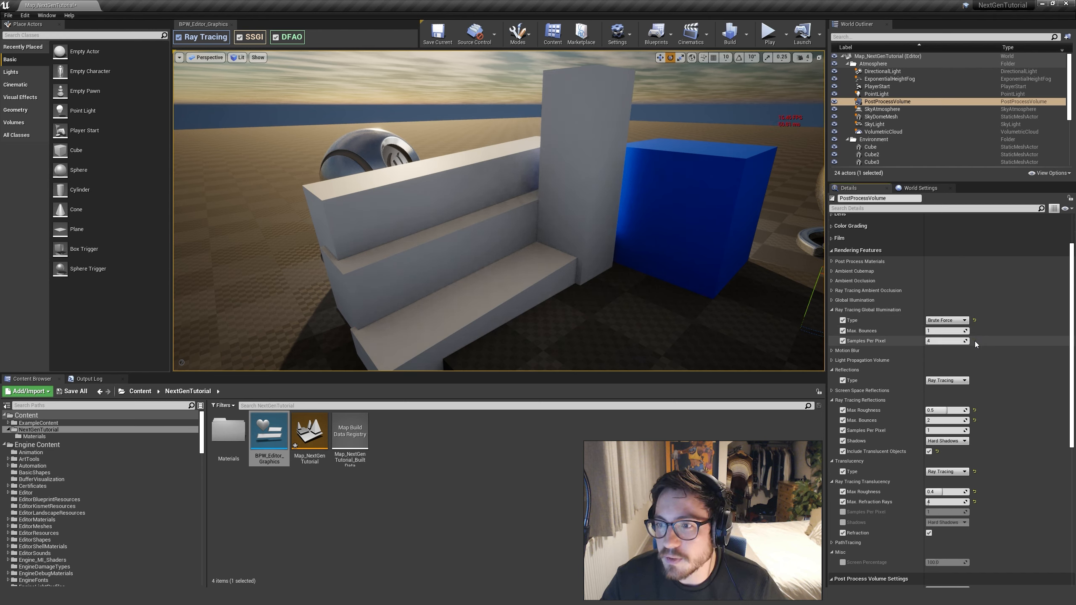
pyautogui.click(950, 333)
pyautogui.write('2')
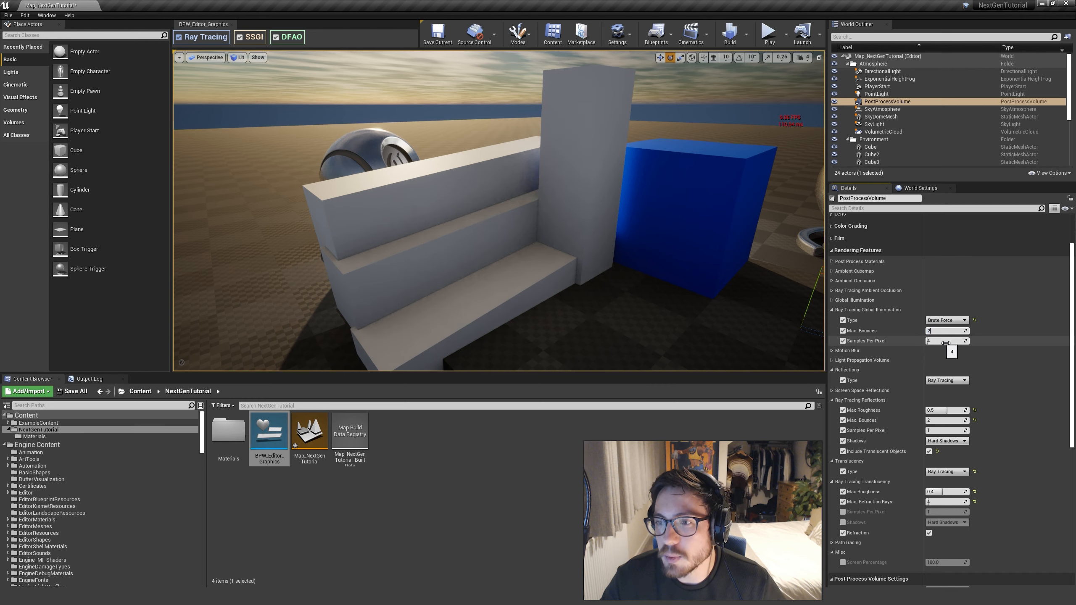
pyautogui.click(946, 343)
pyautogui.write('2')
pyautogui.press('Return')
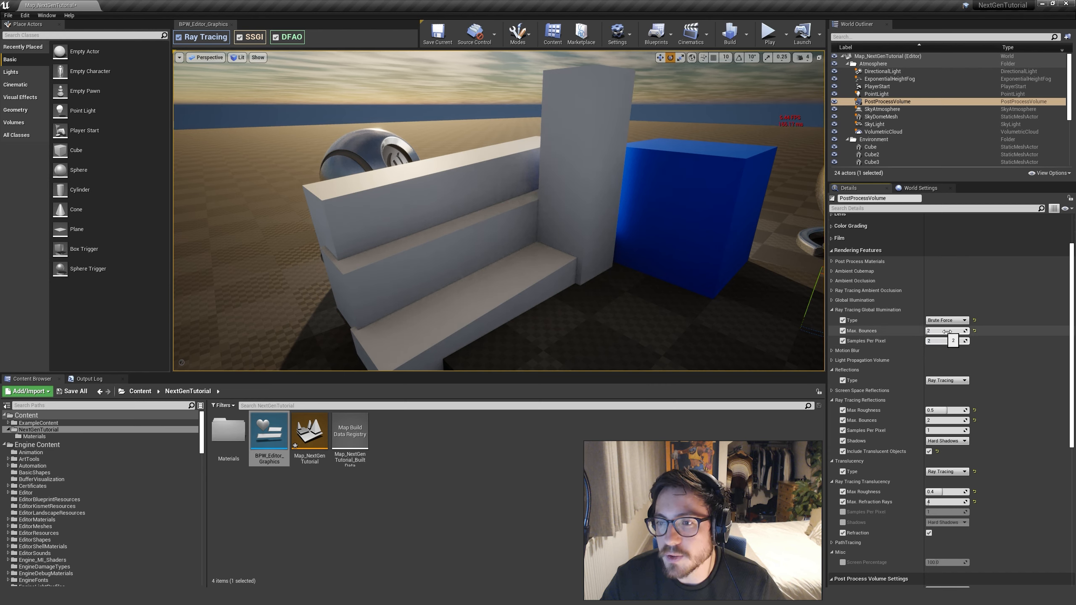
# View the white steps and blue cube up close and from above with global illumination Max. Bounces at 1
pyautogui.moveTo(718, 311); pyautogui.dragTo(720, 298, button='right')
pyautogui.press('w')
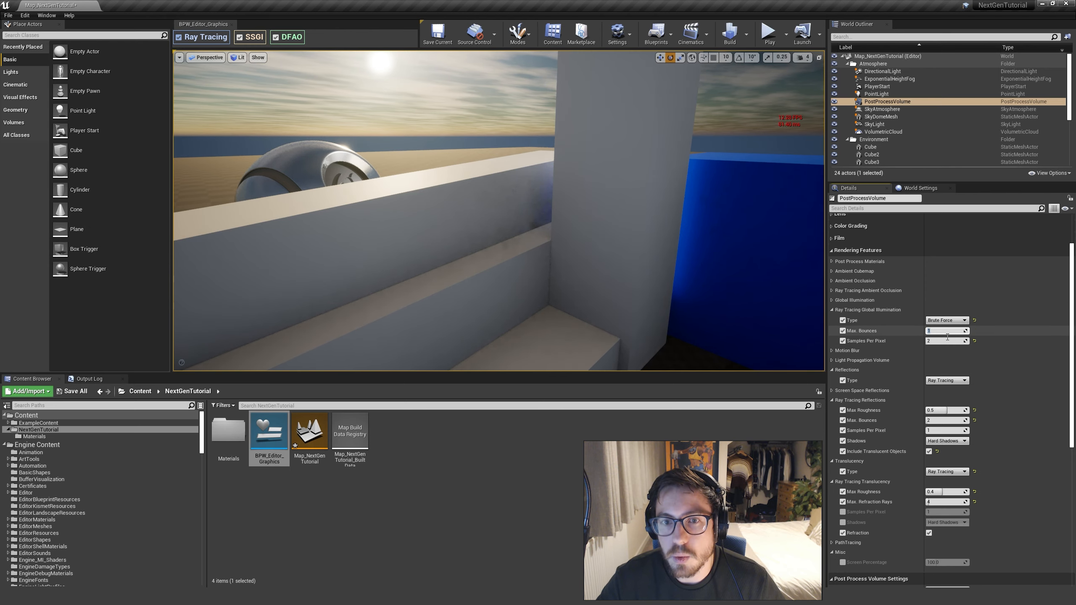
pyautogui.moveTo(562, 248); pyautogui.dragTo(213, 229, button='right')
pyautogui.press('s')
pyautogui.press('e')
pyautogui.press('w')
pyautogui.press('s')
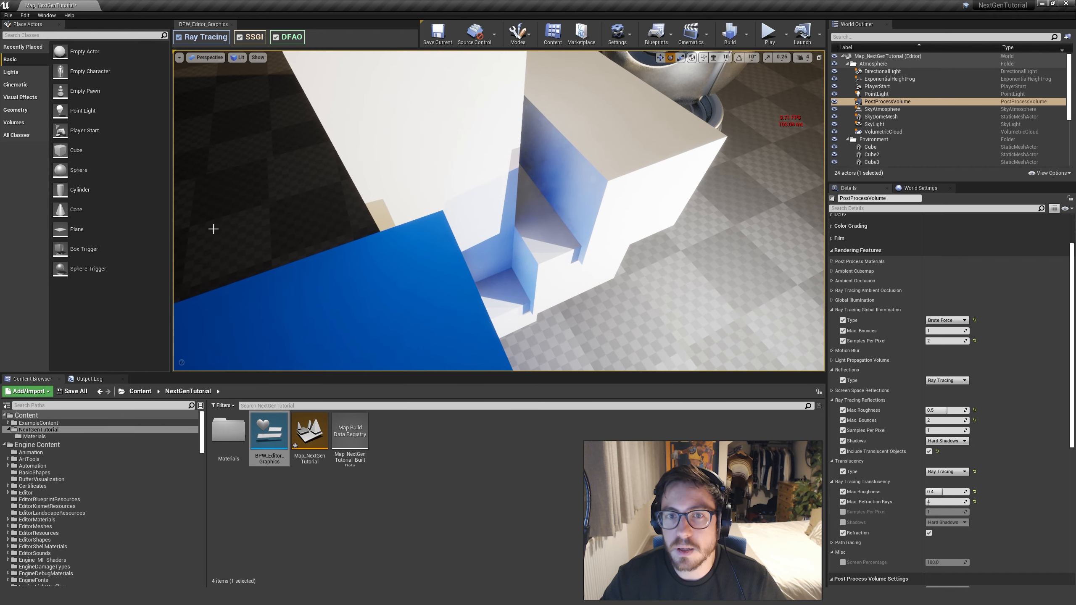
# Compare the blue light on the shaded steps by switching Max. Bounces between 2 and 1, leaving it at 2
pyautogui.click(960, 331)
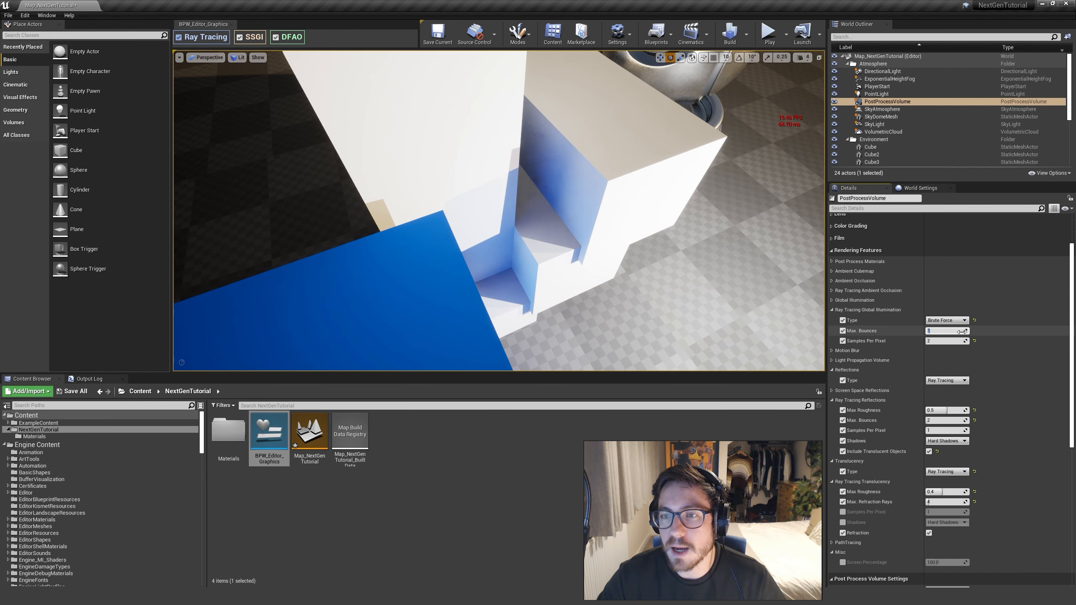
pyautogui.press('Return')
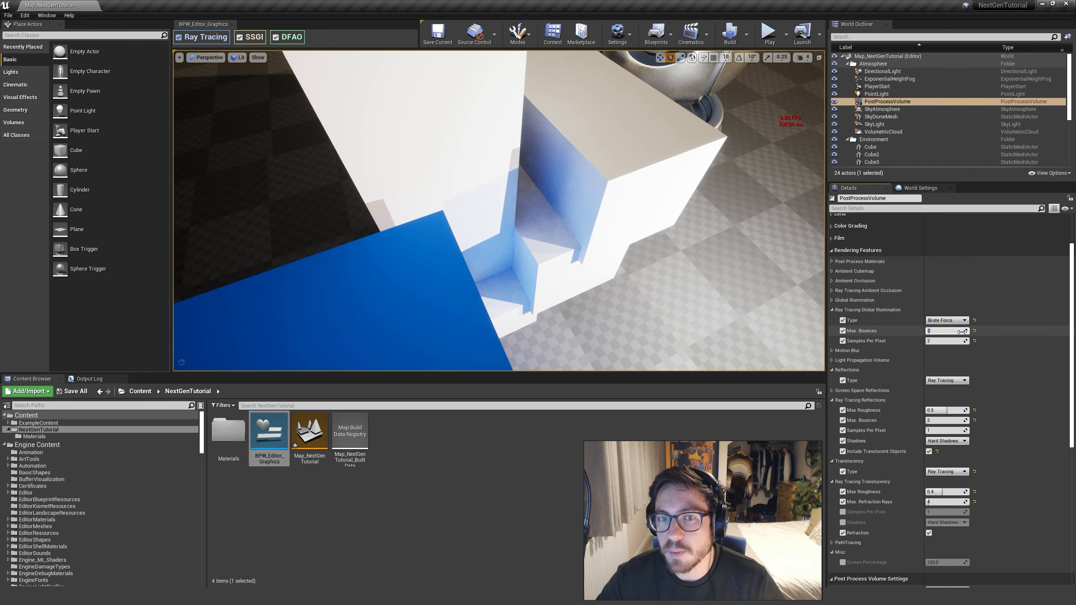
pyautogui.write('1')
pyautogui.press('Return')
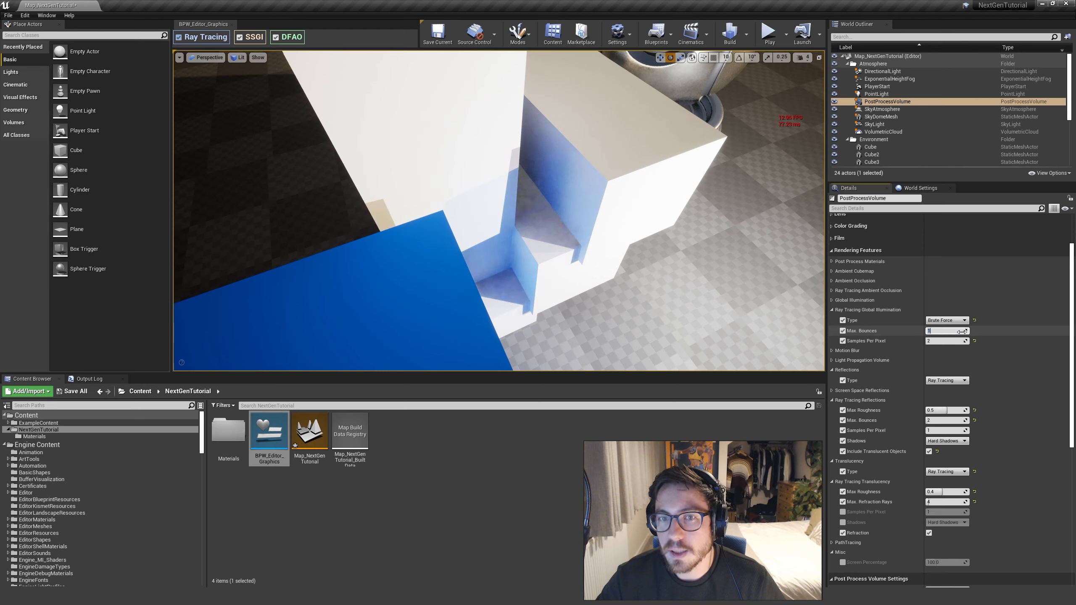
pyautogui.press('Return')
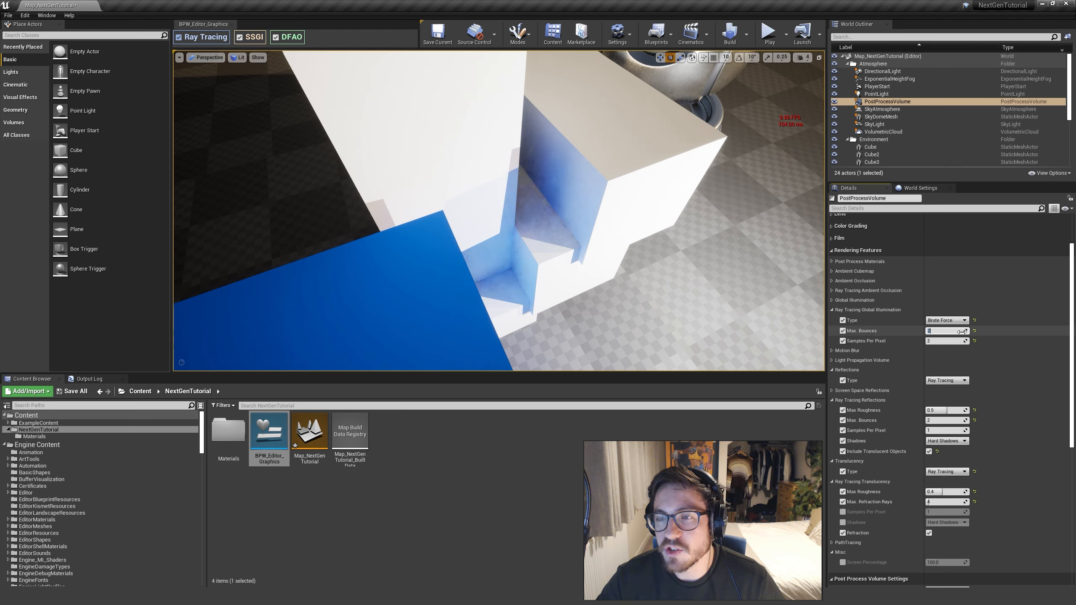
# Move the view to the red cube and white blocks, and try global illumination Max. Bounces at 1
pyautogui.moveTo(583, 252); pyautogui.dragTo(538, 245, button='right')
pyautogui.press('w')
pyautogui.press('d')
pyautogui.press('s')
pyautogui.press('w')
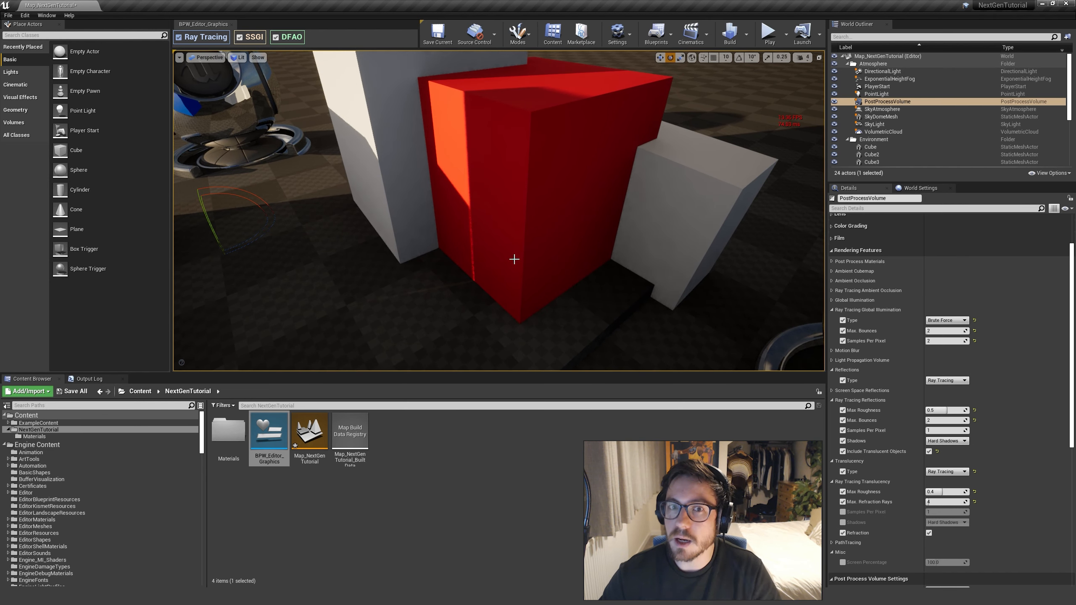
pyautogui.click(942, 331)
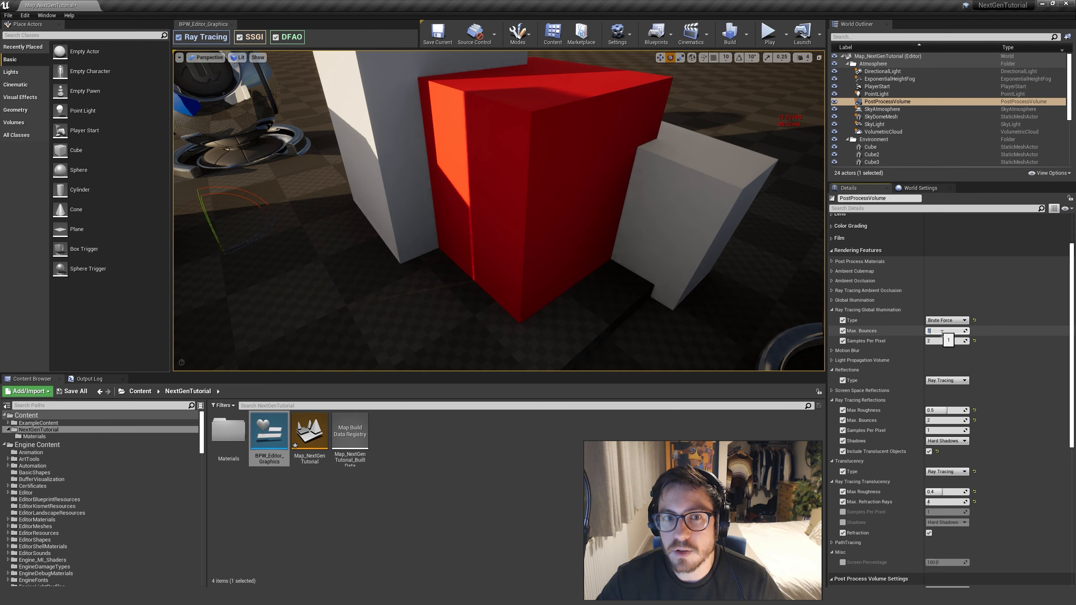
# Slide the white step Cube5 along its X axis until it extends in front of the blue cube
pyautogui.press('s')
pyautogui.moveTo(596, 295); pyautogui.dragTo(570, 300, button='right')
pyautogui.press('w')
pyautogui.press('s')
pyautogui.press('d')
pyautogui.click(571, 288)
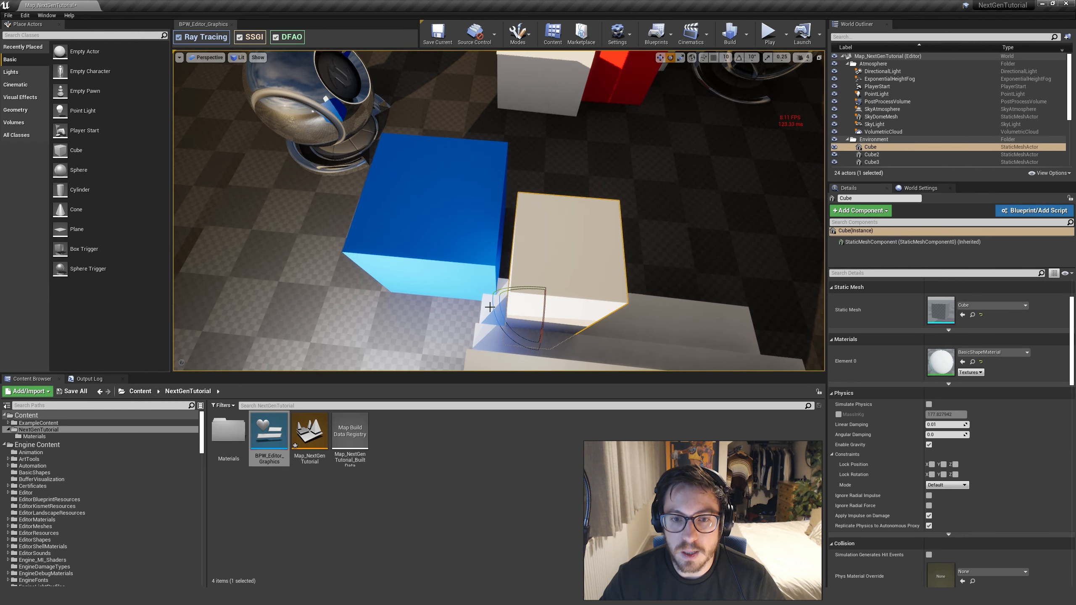
pyautogui.click(562, 319)
pyautogui.press('w')
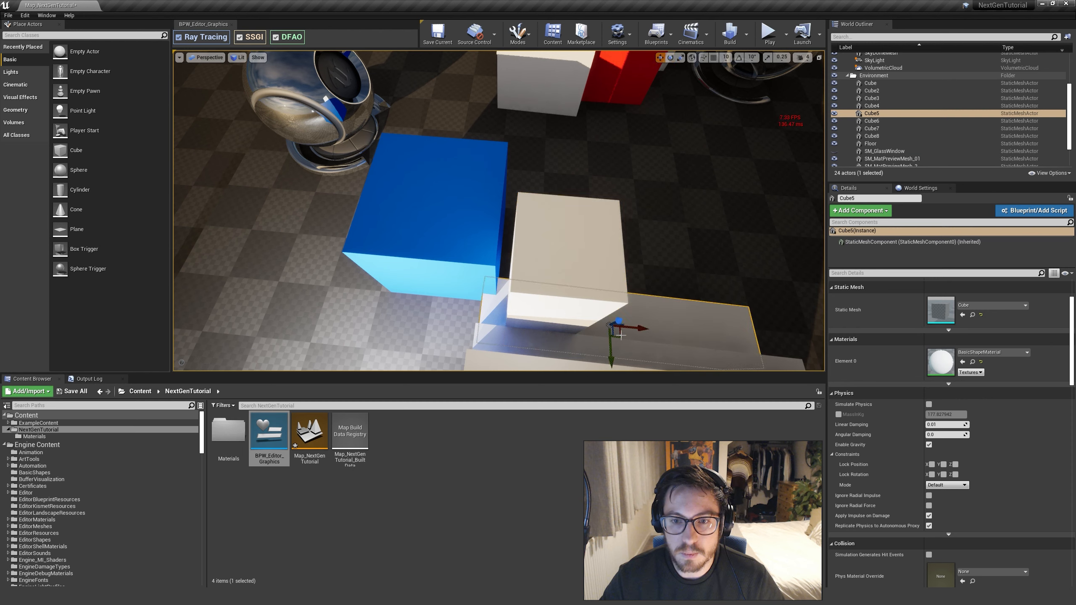
pyautogui.moveTo(642, 330); pyautogui.dragTo(553, 319)
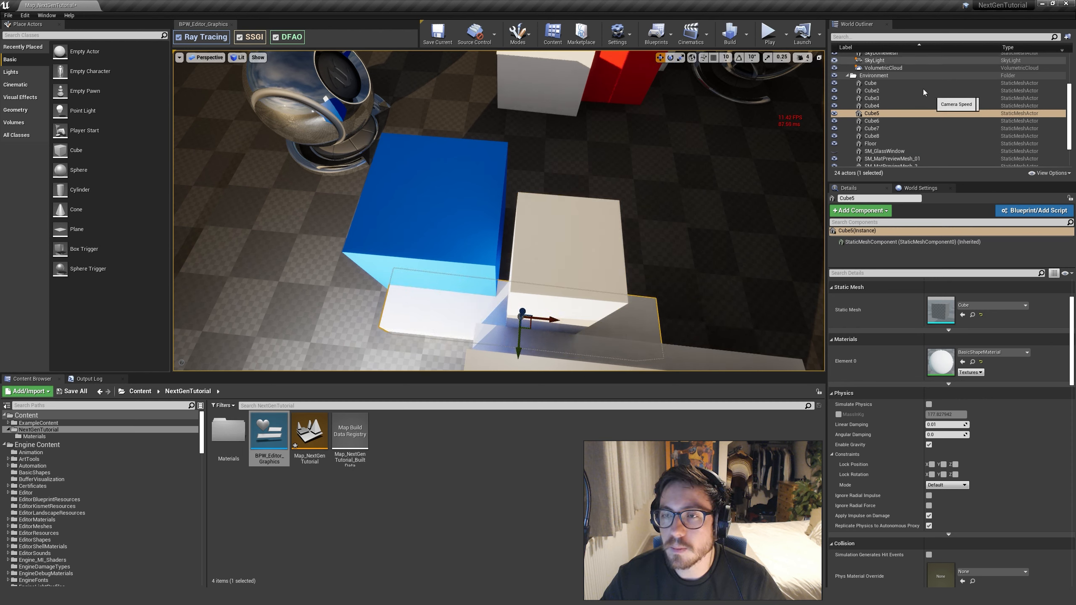
# Select the post process volume and compare global illumination Max. Bounces at 1 and 2 around the moved step
pyautogui.scroll(3, 911, 85)
pyautogui.click(890, 101)
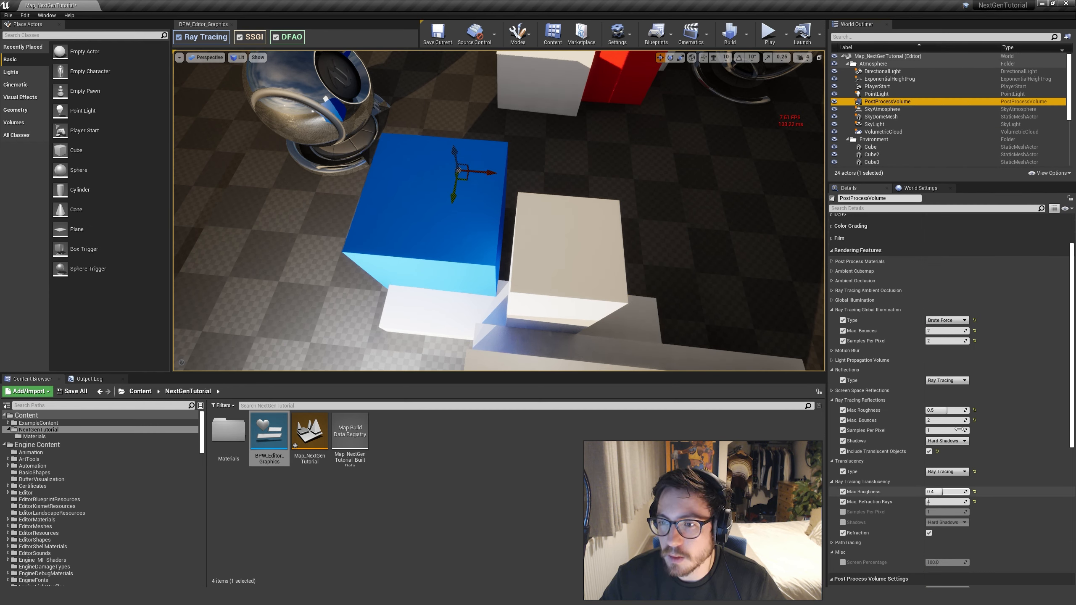
pyautogui.click(936, 335)
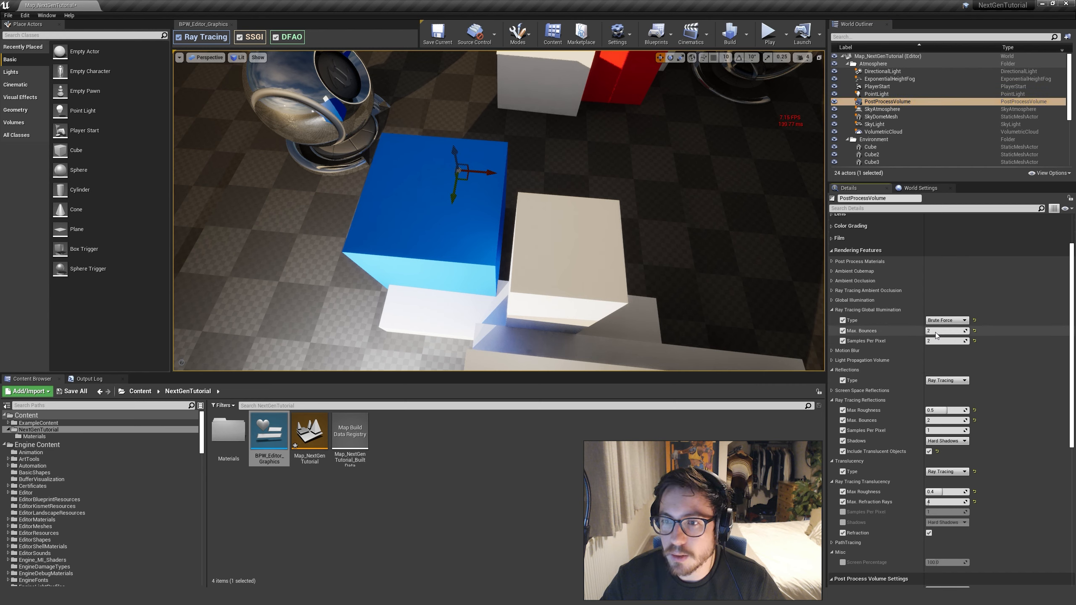
pyautogui.click(939, 335)
pyautogui.write('1')
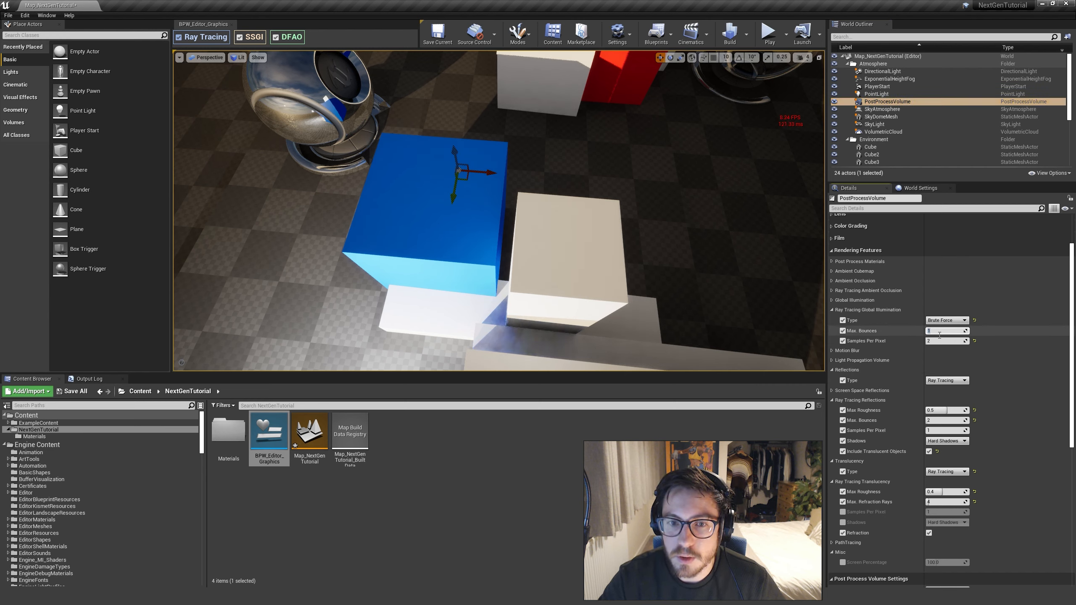
pyautogui.write('2')
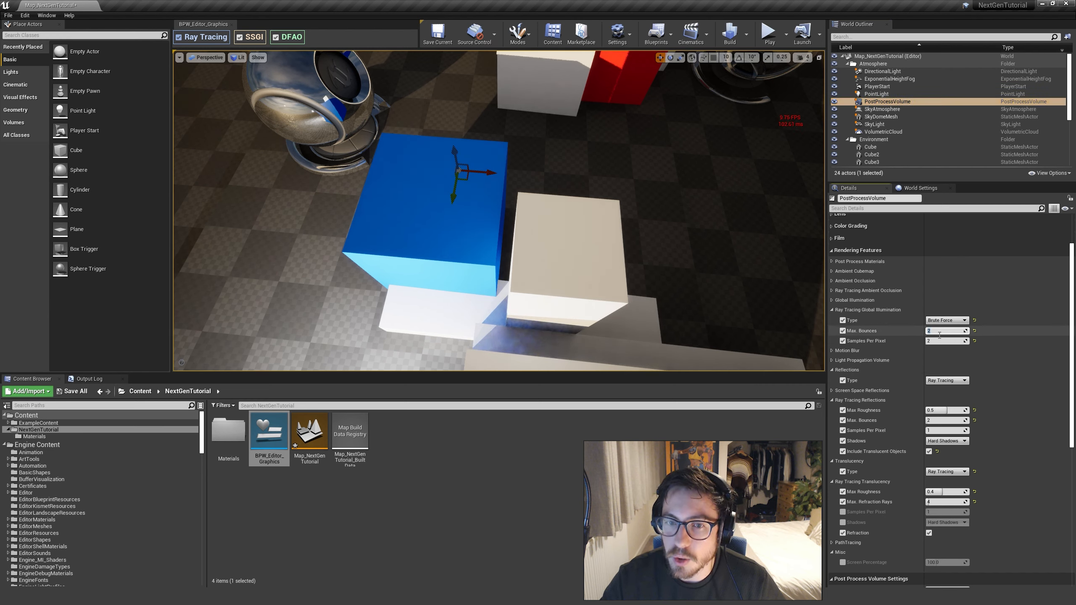
# View the blue cube and steps from another elevated angle, and compare global illumination Max. Bounces at 1 and 2 again
pyautogui.press('s')
pyautogui.moveTo(573, 299); pyautogui.dragTo(656, 293, button='right')
pyautogui.press('w')
pyautogui.press('w')
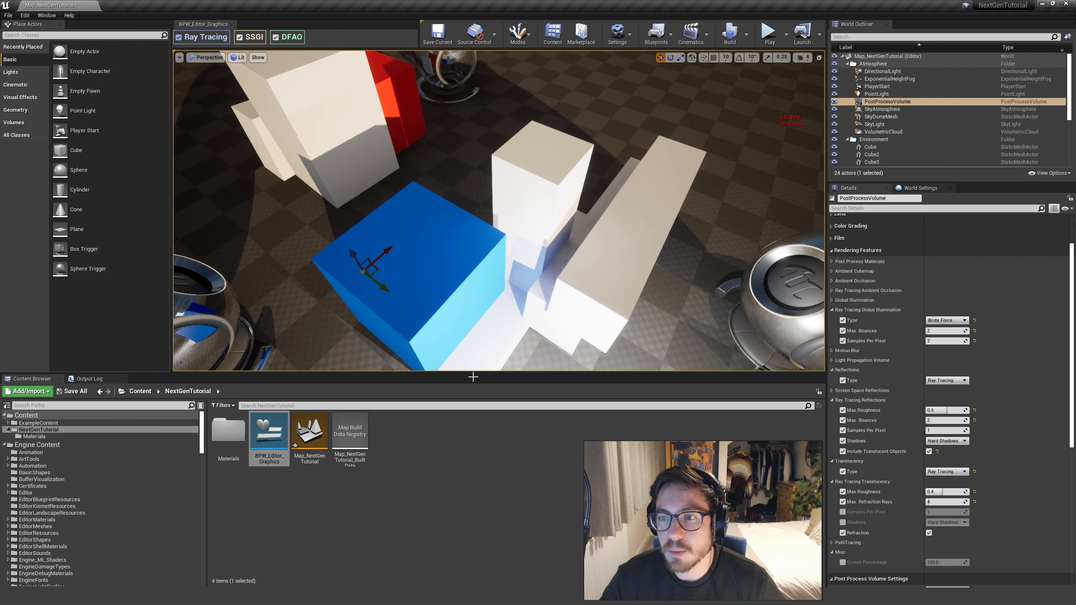
pyautogui.click(936, 332)
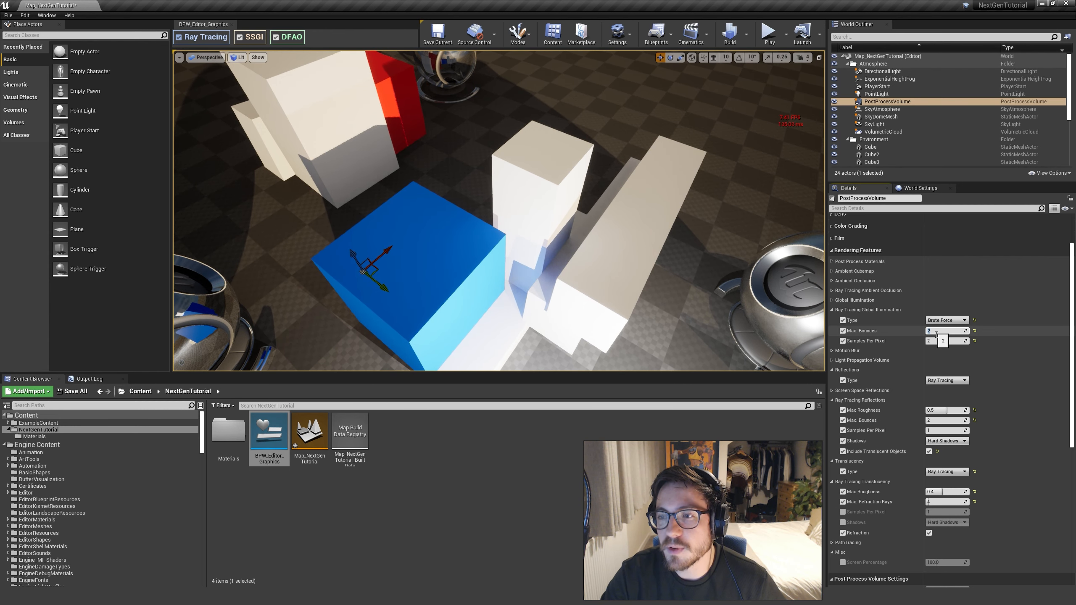
pyautogui.write('1')
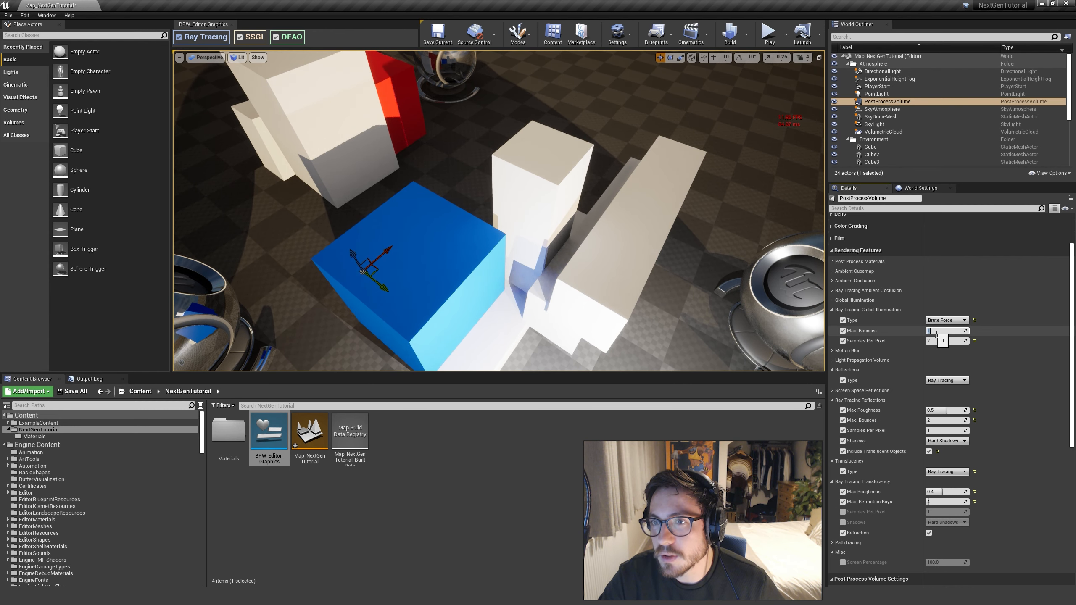
pyautogui.write('2')
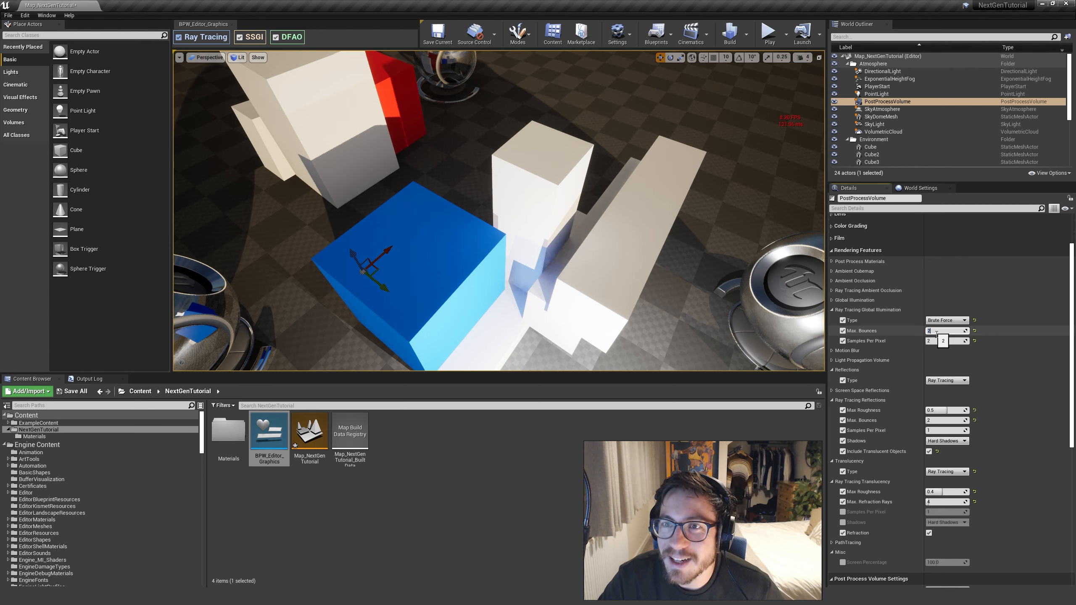
pyautogui.write('1')
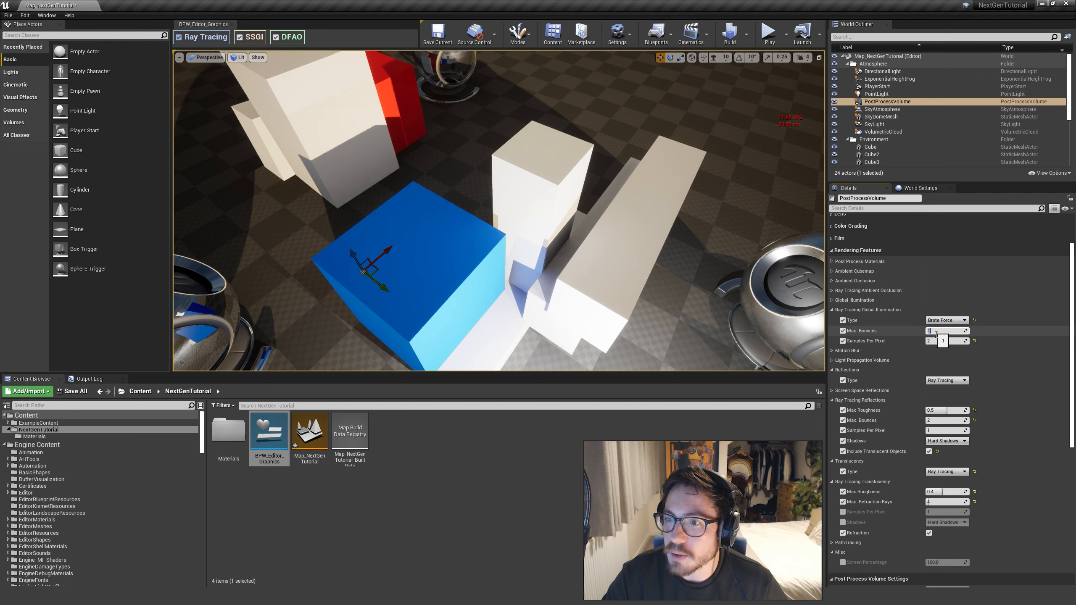
# Switch ray tracing global illumination Max. Bounces repeatedly between 1 and 2 for comparison, leaving it at 1
pyautogui.write('2')
pyautogui.press('Return')
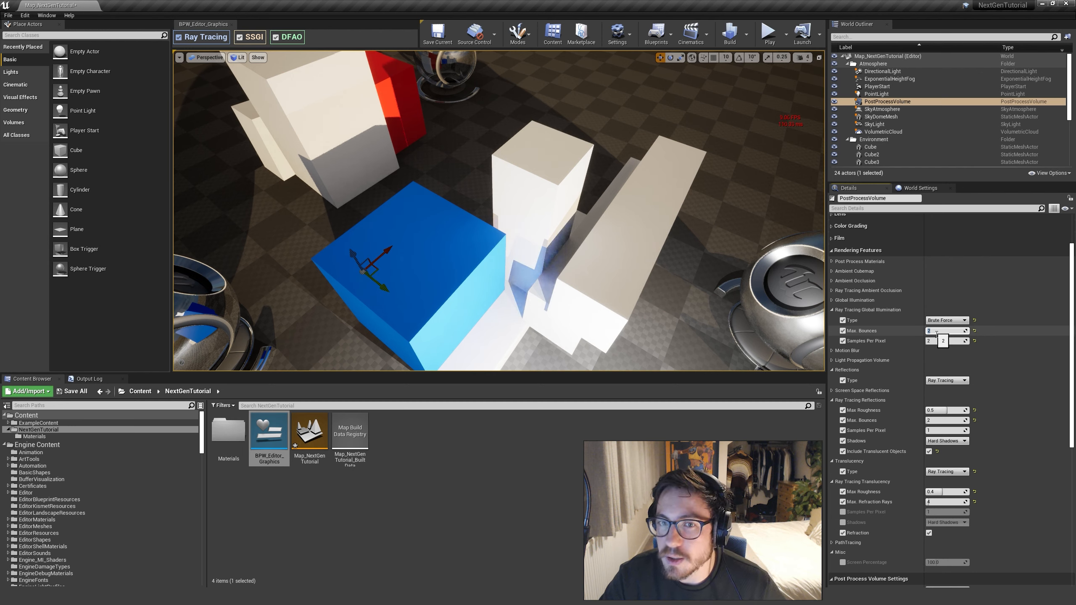
pyautogui.write('1')
pyautogui.press('Return')
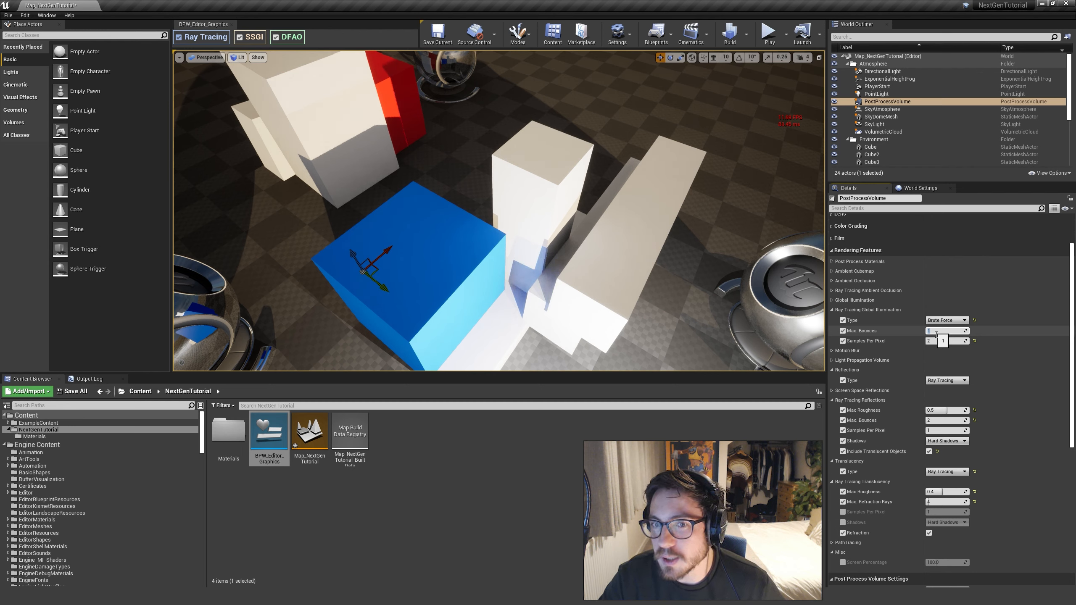
pyautogui.write('2')
pyautogui.press('Return')
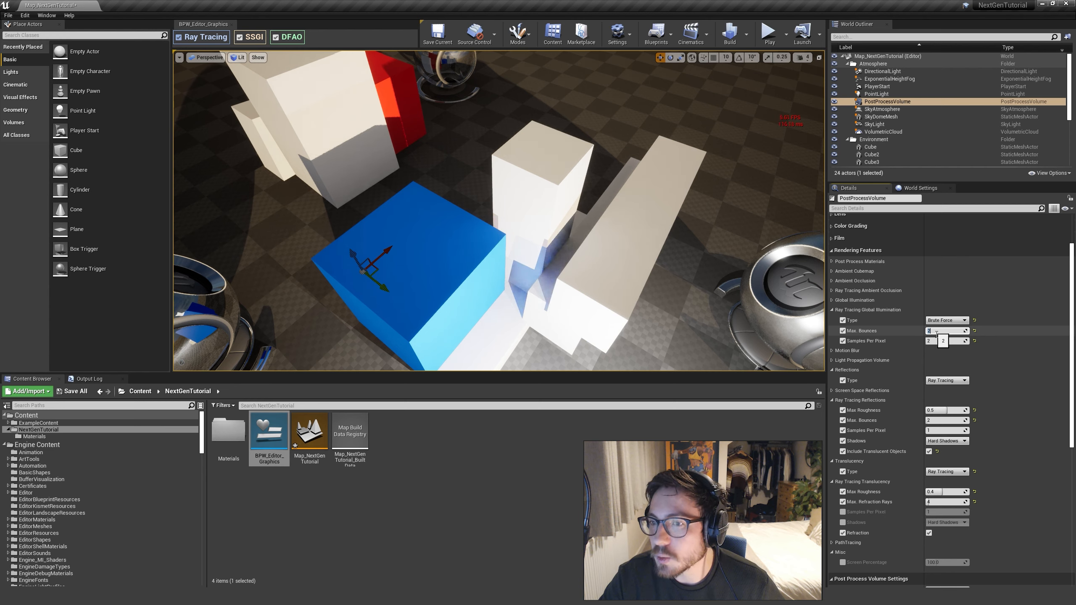
pyautogui.write('1')
pyautogui.press('Return')
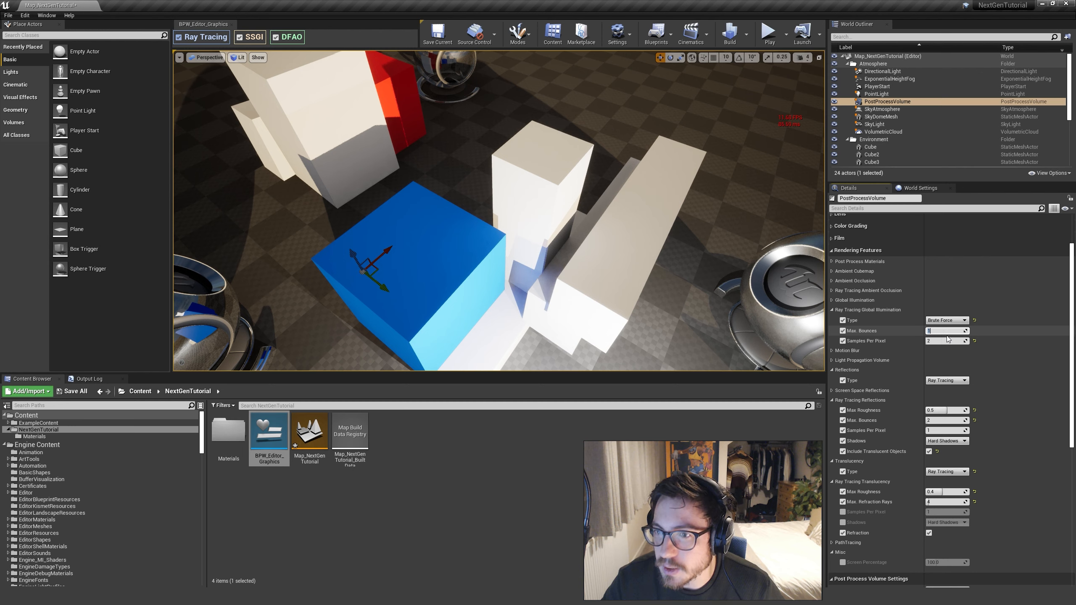
# Try global illumination Samples Per Pixel at 4 with a close view of the steps, and set it back to 2
pyautogui.click(952, 341)
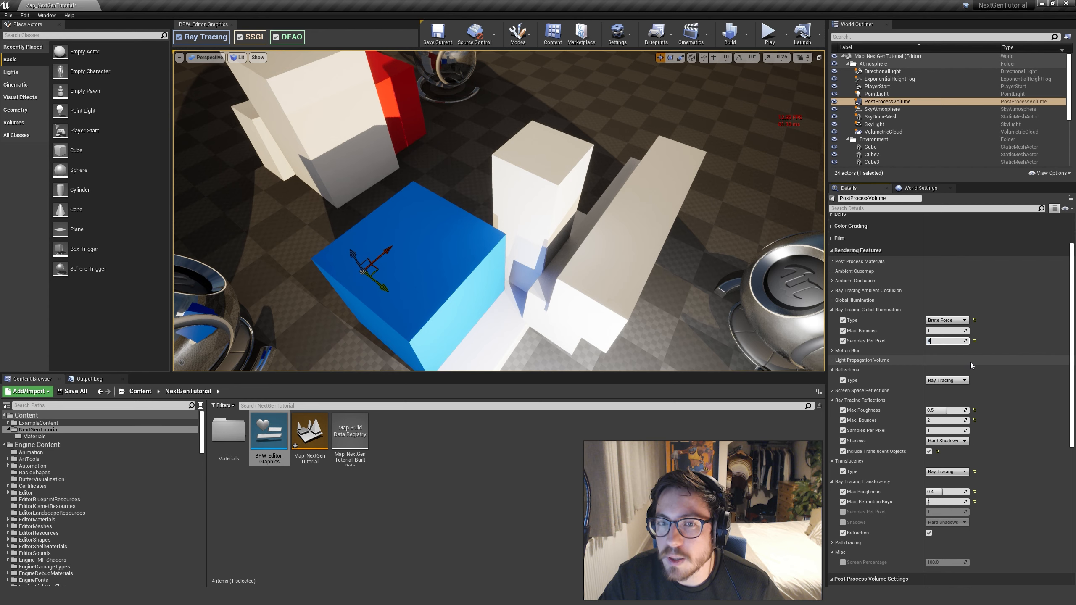
pyautogui.press('Return')
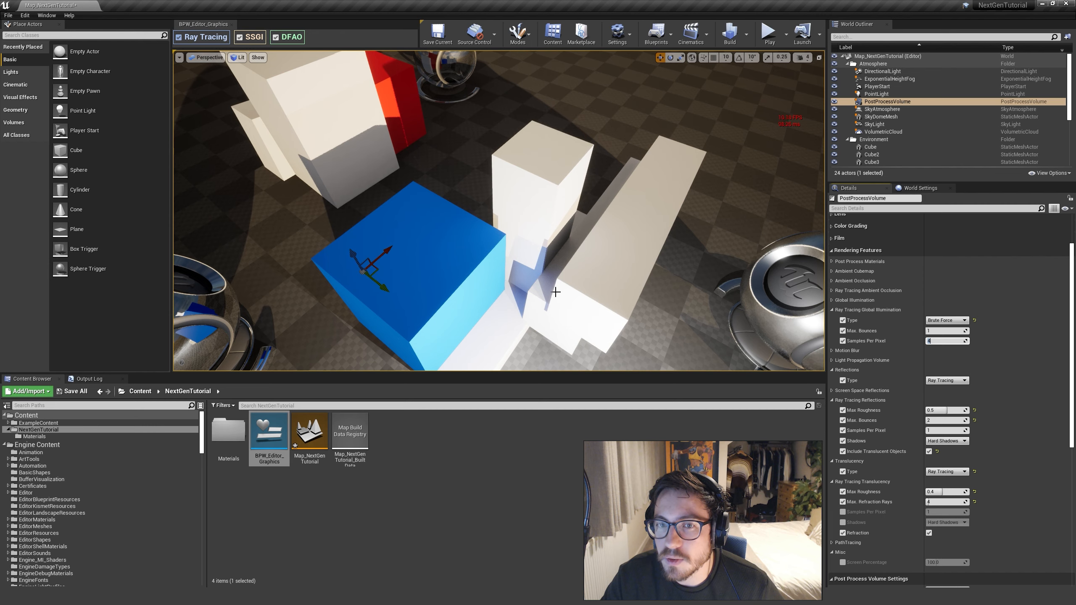
pyautogui.moveTo(500, 212); pyautogui.dragTo(524, 246, button='right')
pyautogui.press('w')
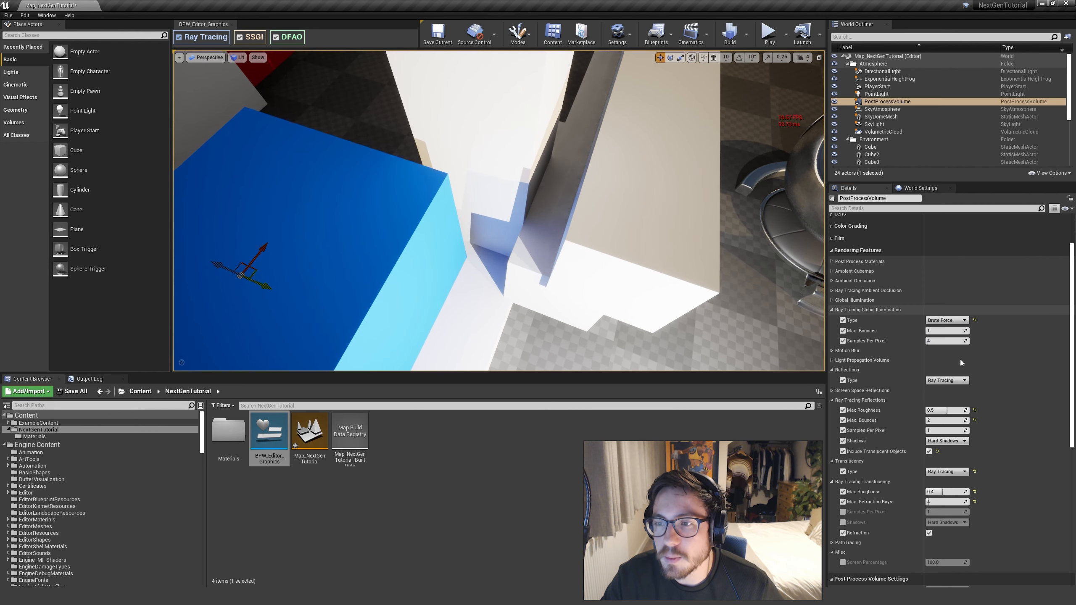
pyautogui.click(948, 342)
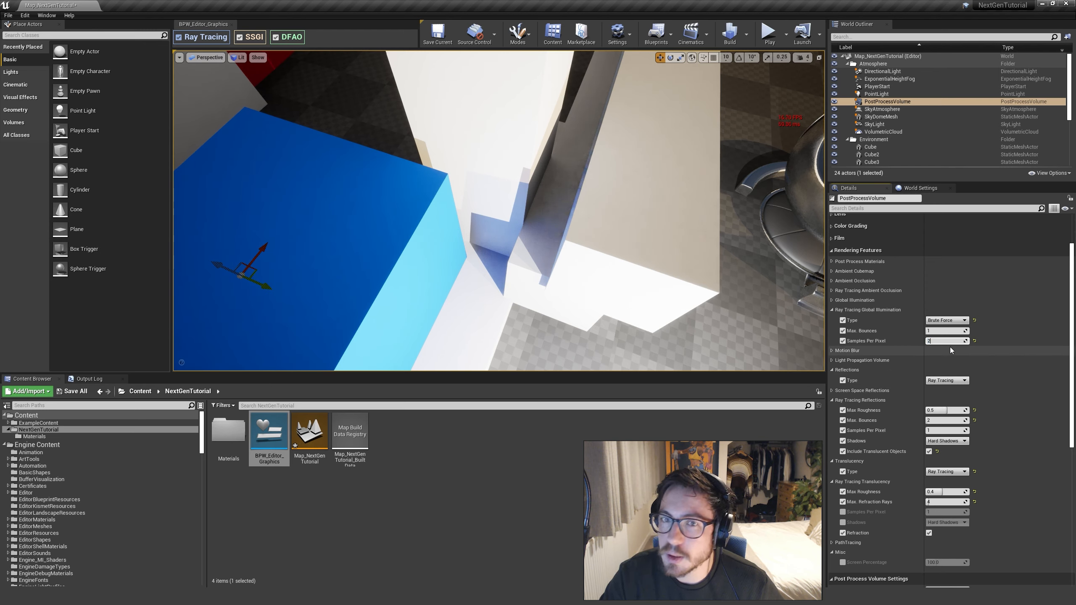
pyautogui.press('Return')
pyautogui.scroll(1, 951, 350)
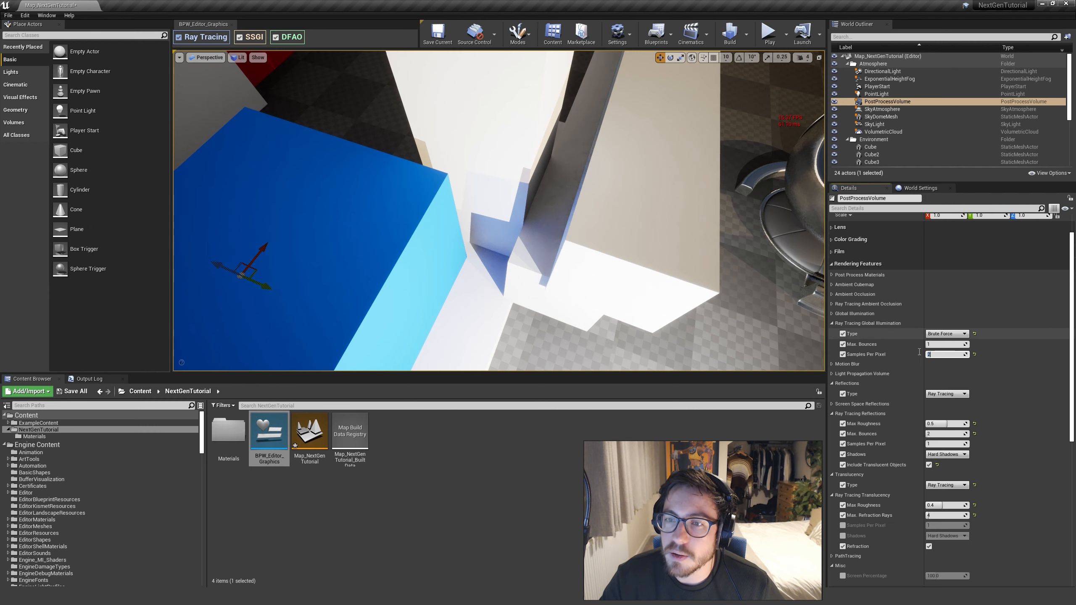
# Compare ray tracing global illumination Type Disabled and Brute Force twice around the blue cube and steps, leaving Brute Force active
pyautogui.moveTo(627, 302); pyautogui.dragTo(627, 302, button='right')
pyautogui.moveTo(704, 336); pyautogui.dragTo(704, 337, button='right')
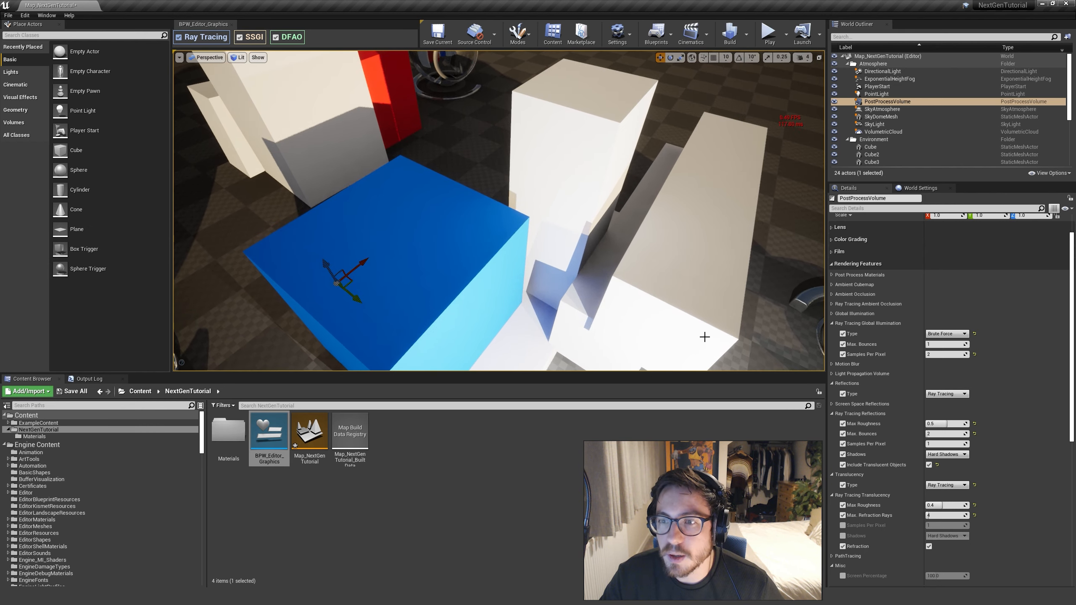
pyautogui.moveTo(630, 264); pyautogui.dragTo(630, 264, button='right')
pyautogui.moveTo(783, 322); pyautogui.dragTo(783, 322, button='right')
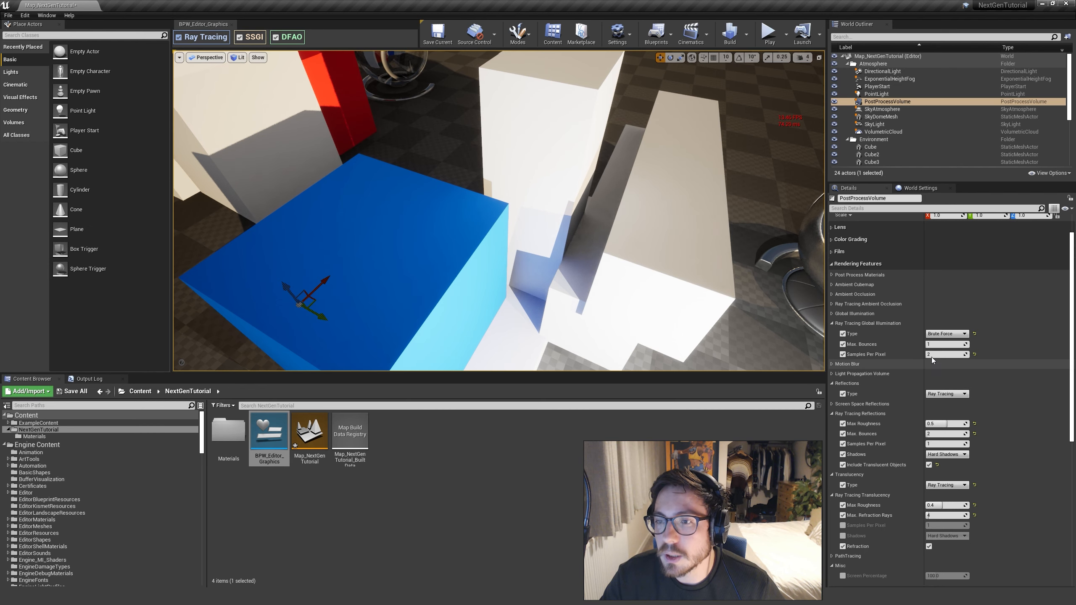
pyautogui.moveTo(709, 299); pyautogui.dragTo(709, 300, button='right')
pyautogui.click(941, 334)
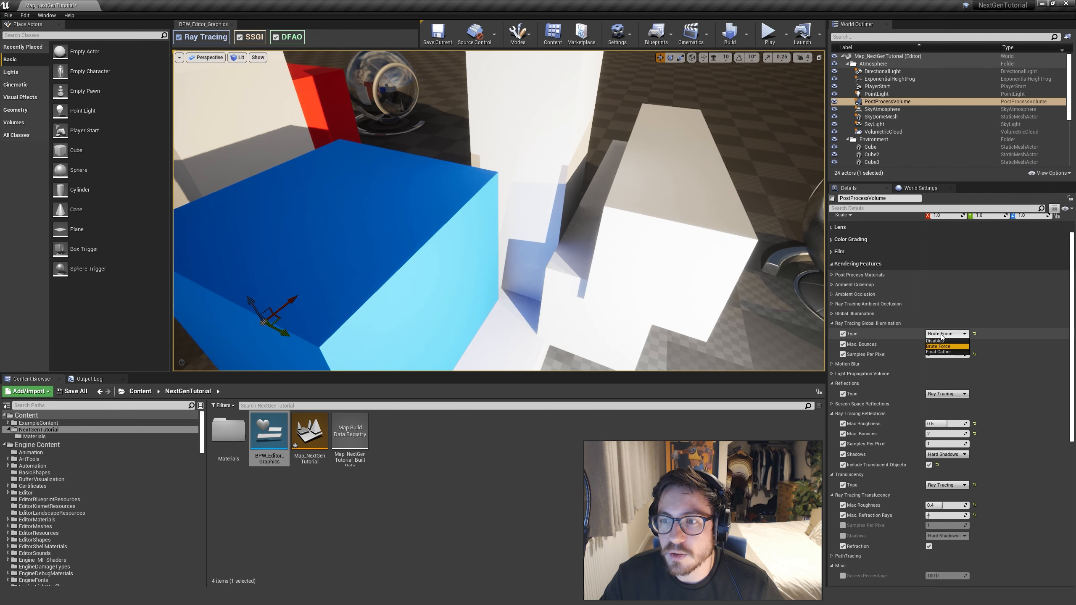
pyautogui.click(940, 343)
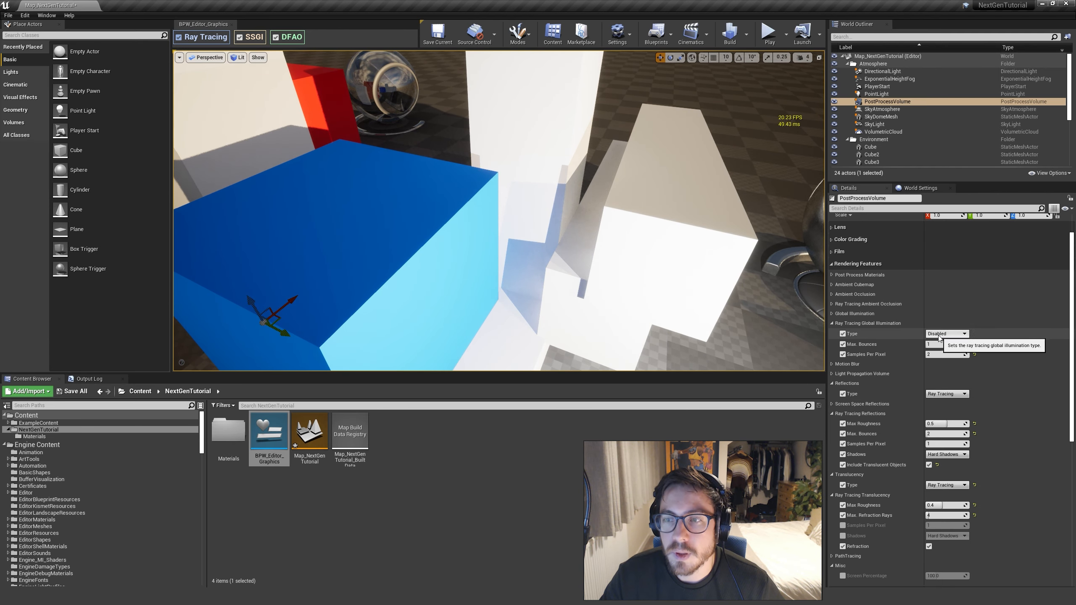
pyautogui.click(943, 334)
pyautogui.click(937, 347)
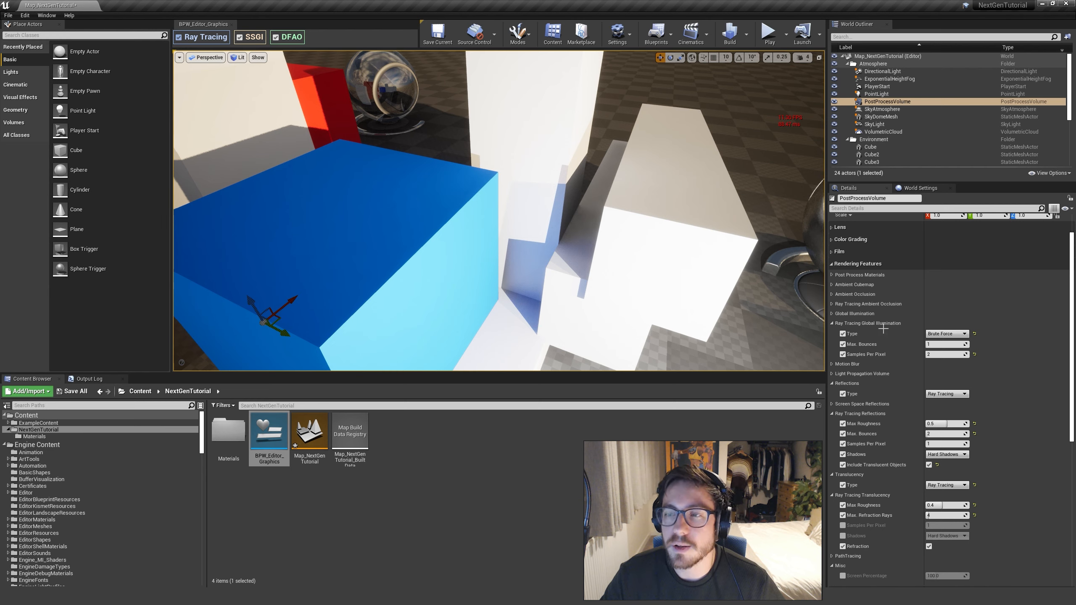
pyautogui.click(947, 333)
pyautogui.click(940, 341)
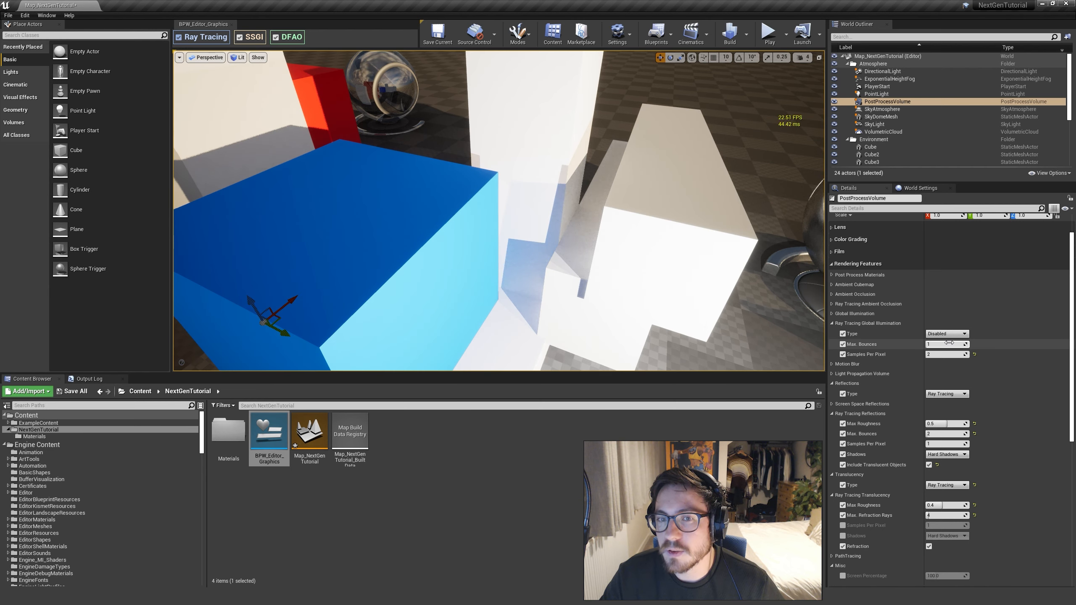
pyautogui.click(947, 334)
pyautogui.click(941, 349)
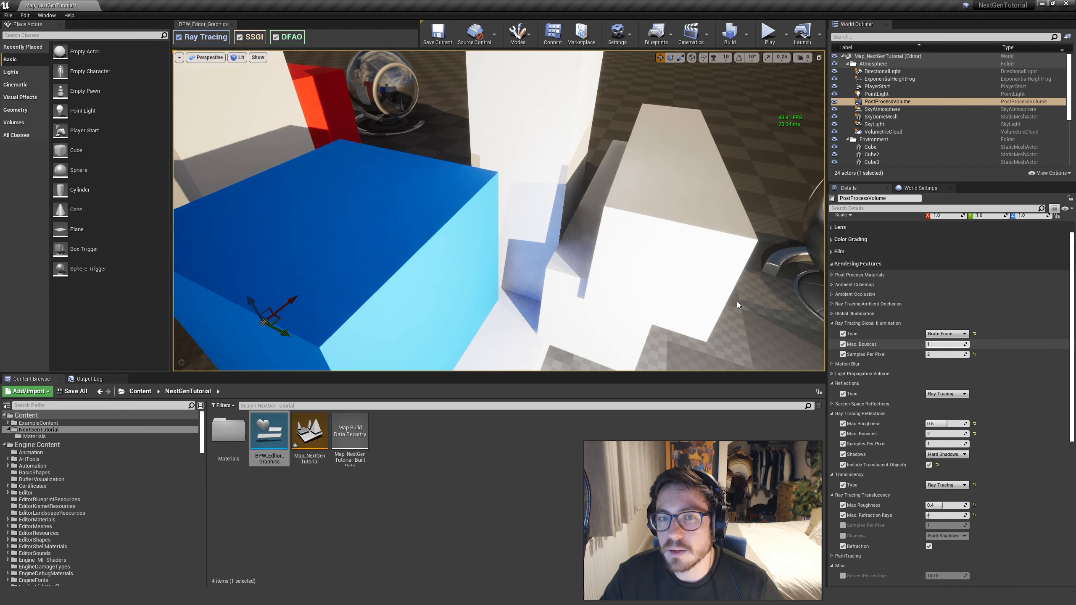
# View the shaded back of the white blocks beside the blue cube, and compare global illumination Type Disabled with Brute Force
pyautogui.press('s')
pyautogui.moveTo(636, 273)
pyautogui.mouseDown(button='right')
pyautogui.moveTo(555, 260)
pyautogui.moveTo(479, 267)
pyautogui.moveTo(424, 242)
pyautogui.moveTo(625, 283)
pyautogui.mouseUp(button='right')
pyautogui.press('d')
pyautogui.press('d')
pyautogui.click(944, 335)
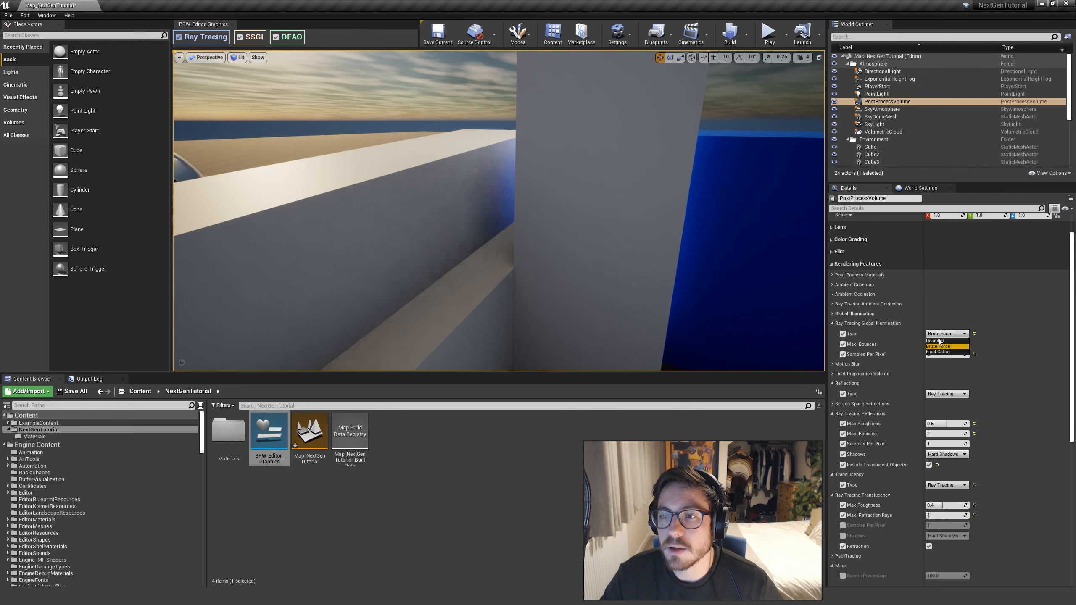
pyautogui.click(936, 341)
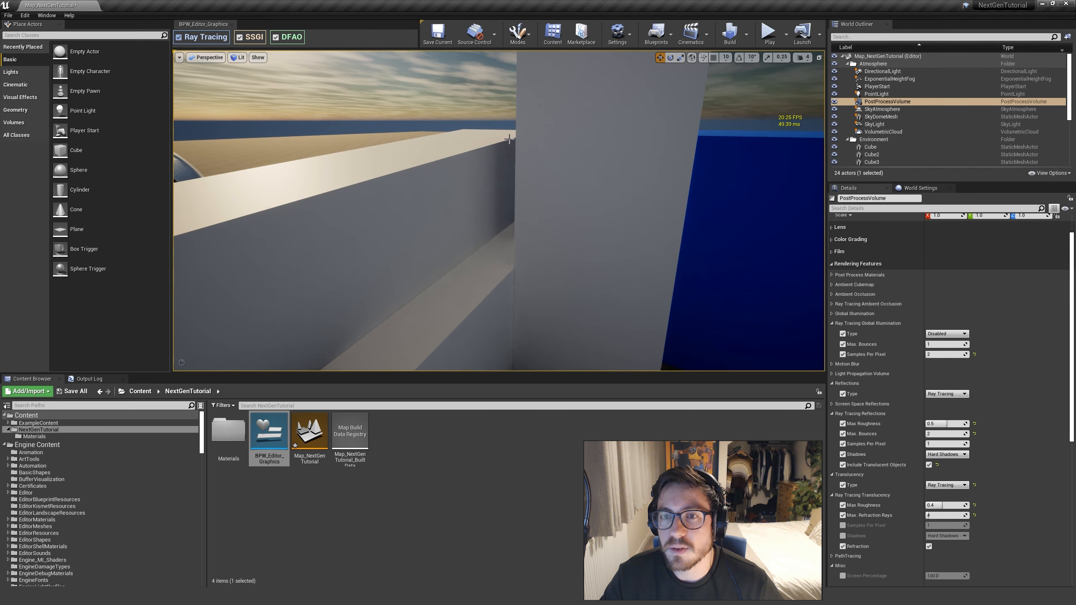
pyautogui.click(943, 336)
pyautogui.click(940, 346)
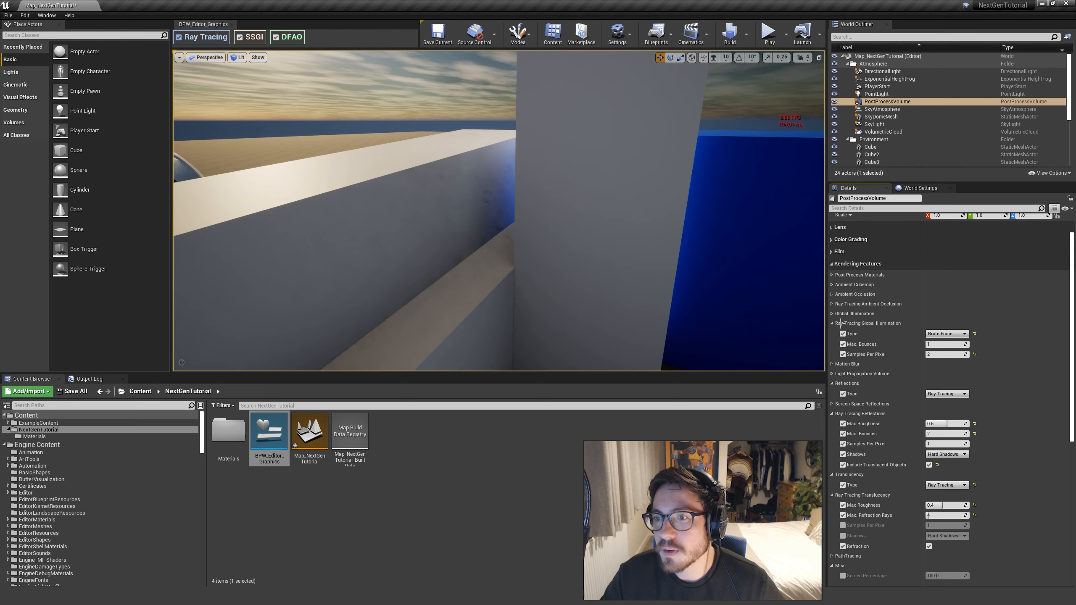
# Alternate global illumination Type between Disabled and Brute Force twice more from the same view behind the blocks, ending on Brute Force
pyautogui.click(946, 334)
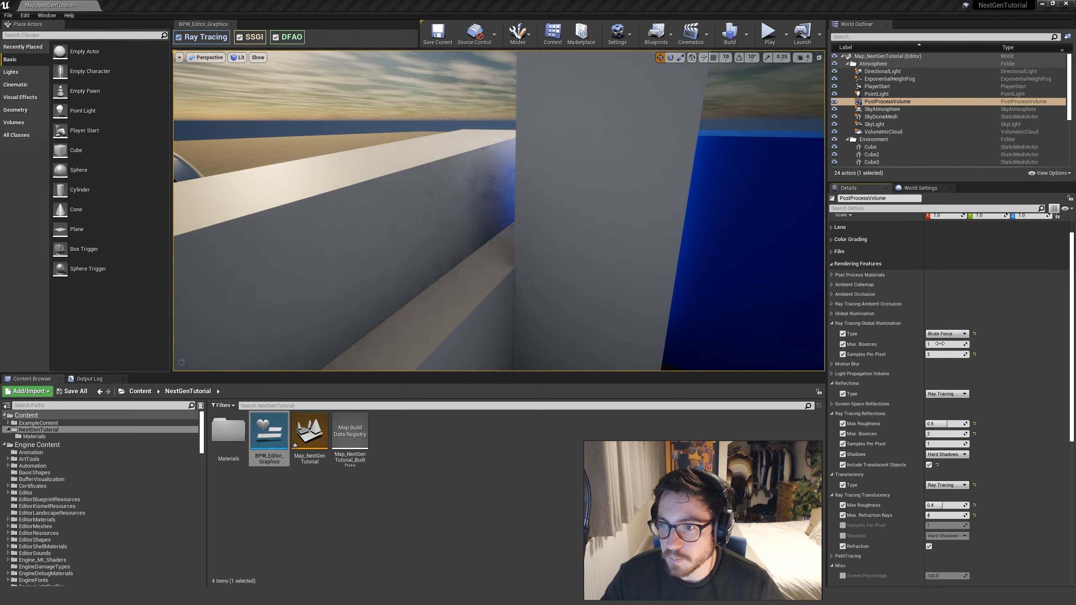
pyautogui.click(943, 344)
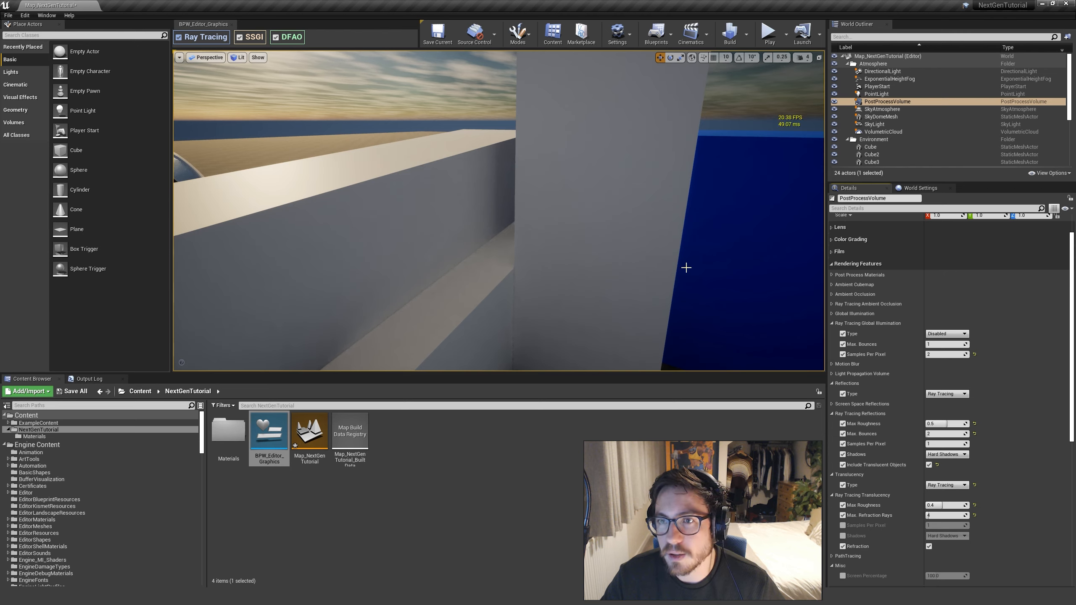
pyautogui.click(946, 334)
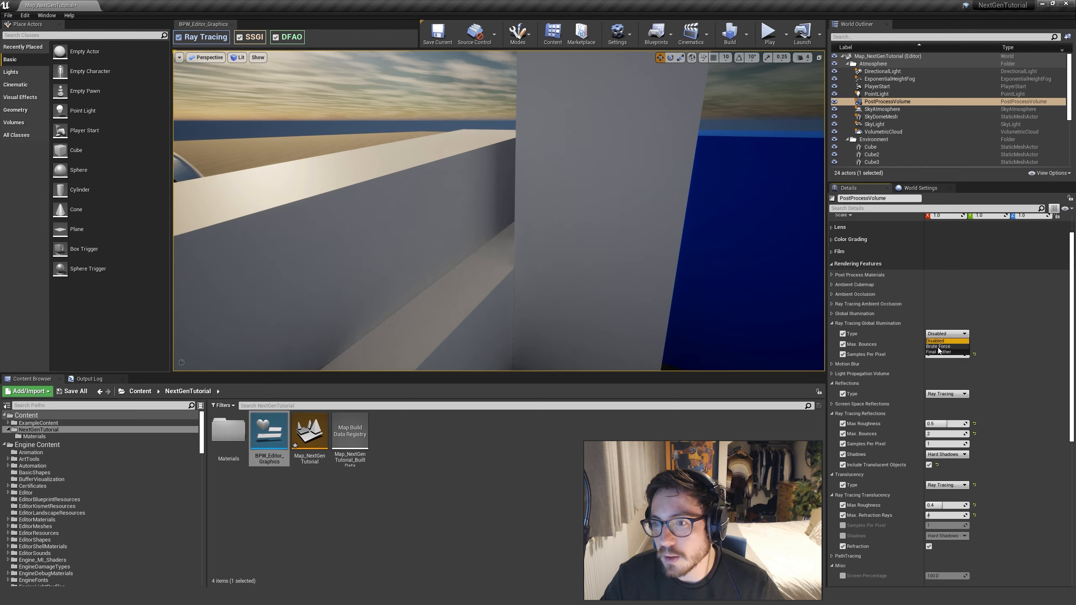
pyautogui.click(938, 346)
pyautogui.click(940, 335)
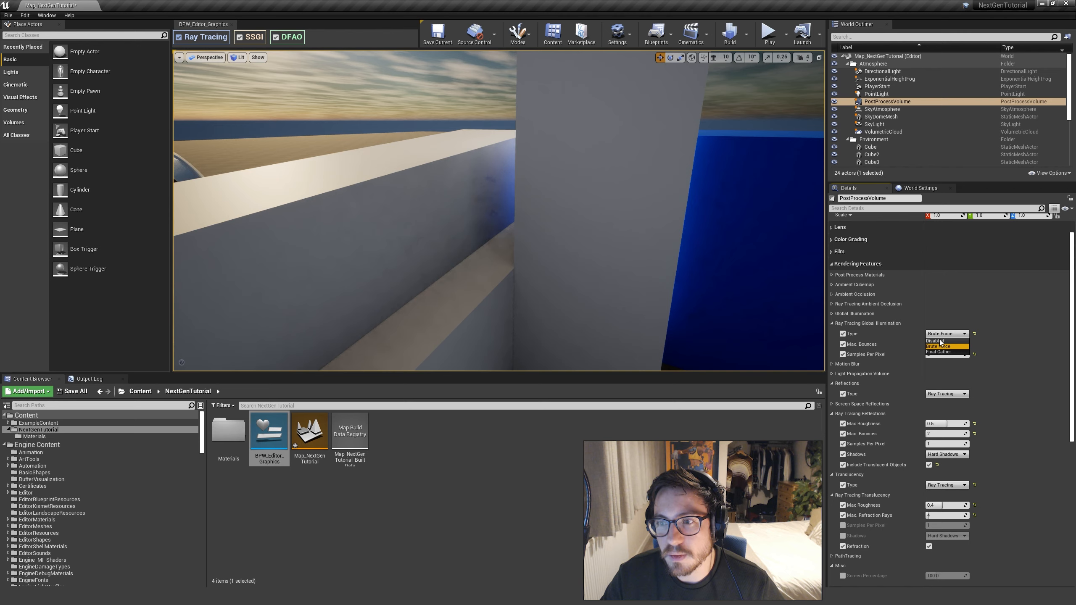
pyautogui.click(939, 341)
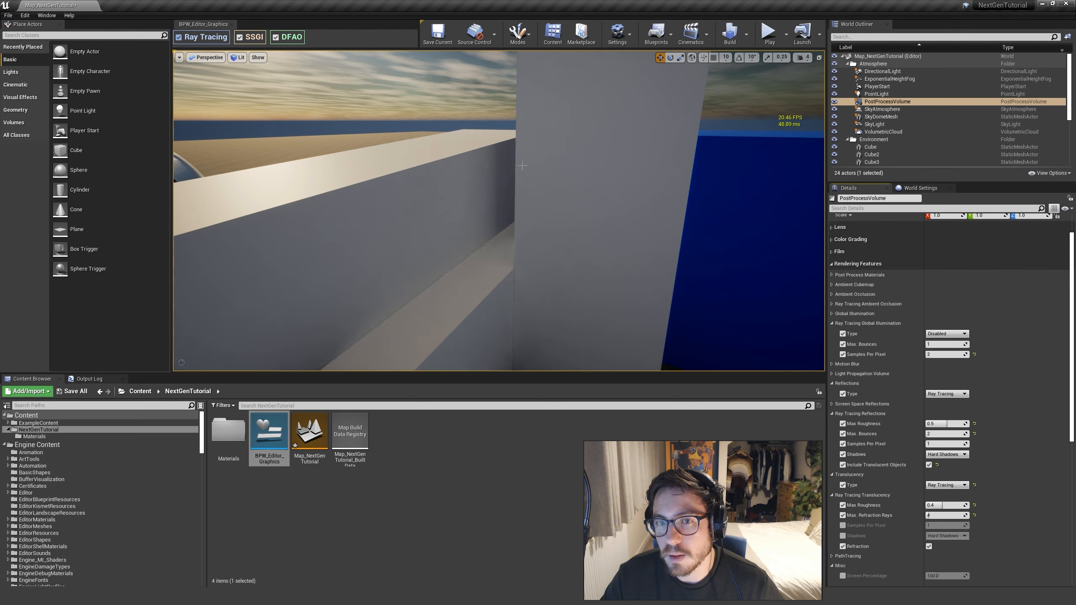
pyautogui.click(946, 334)
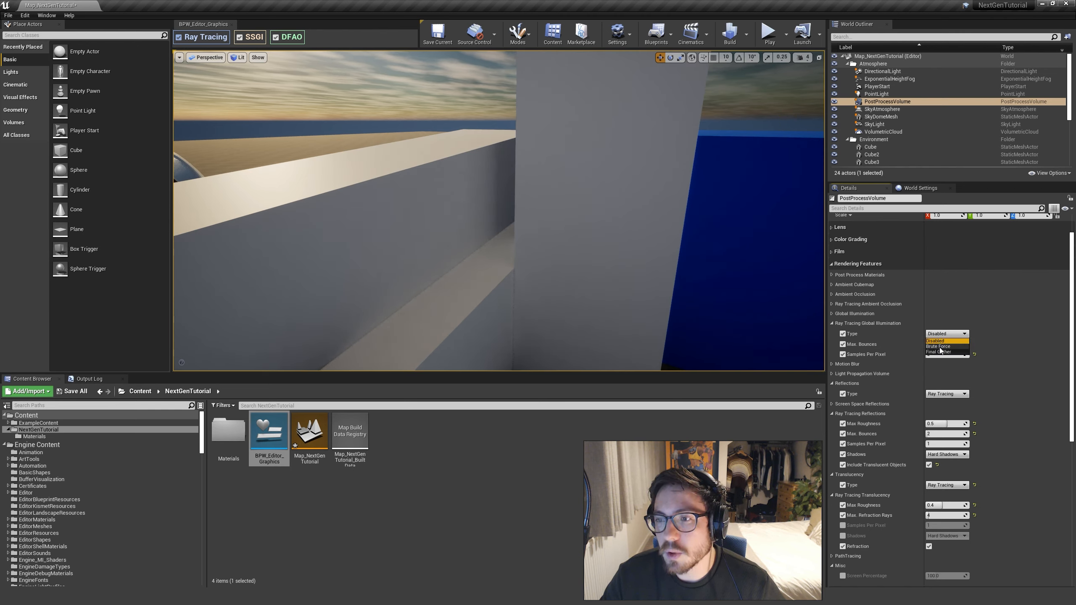
pyautogui.click(940, 347)
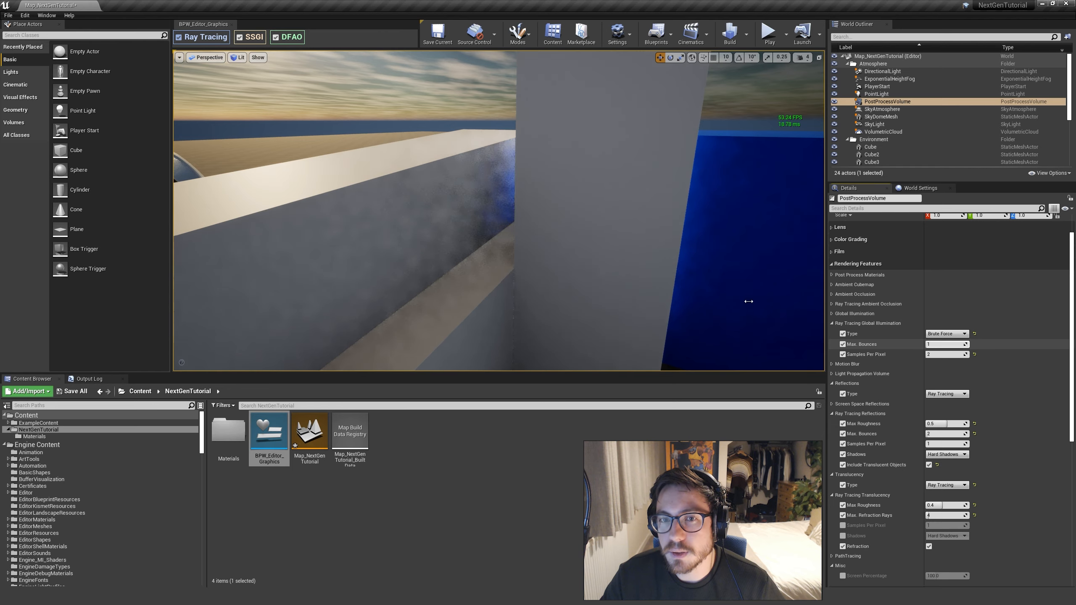
# Inspect the shaded block wall up close with global illumination Type Disabled, and restore Brute Force
pyautogui.moveTo(499, 211); pyautogui.dragTo(529, 205, button='right')
pyautogui.moveTo(499, 211)
pyautogui.mouseDown(button='right')
pyautogui.moveTo(592, 205)
pyautogui.moveTo(400, 202)
pyautogui.moveTo(412, 200)
pyautogui.mouseUp(button='right')
pyautogui.press('w')
pyautogui.click(934, 335)
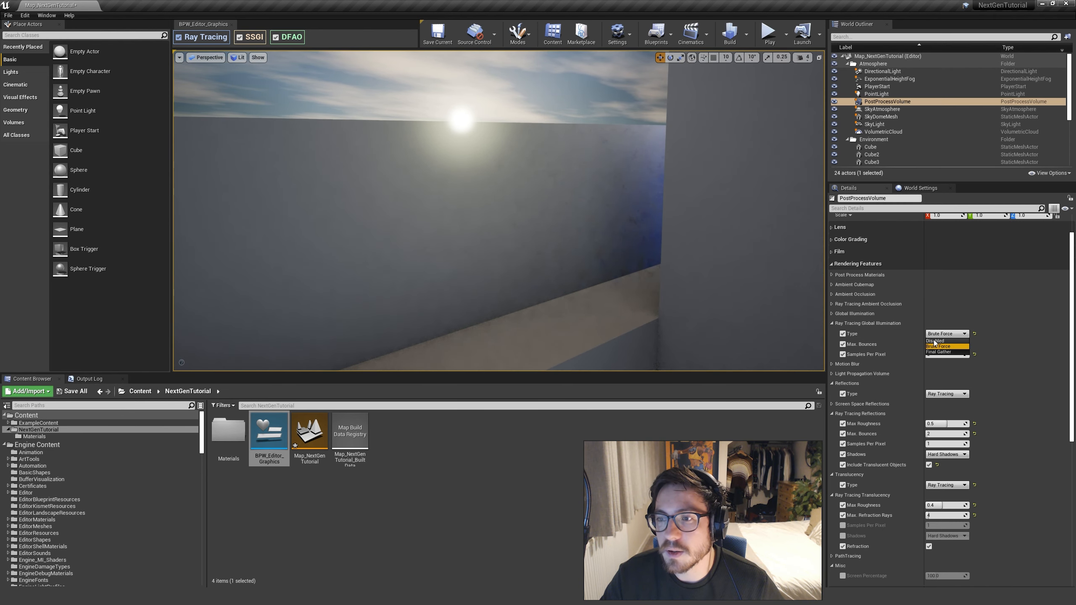
pyautogui.click(935, 341)
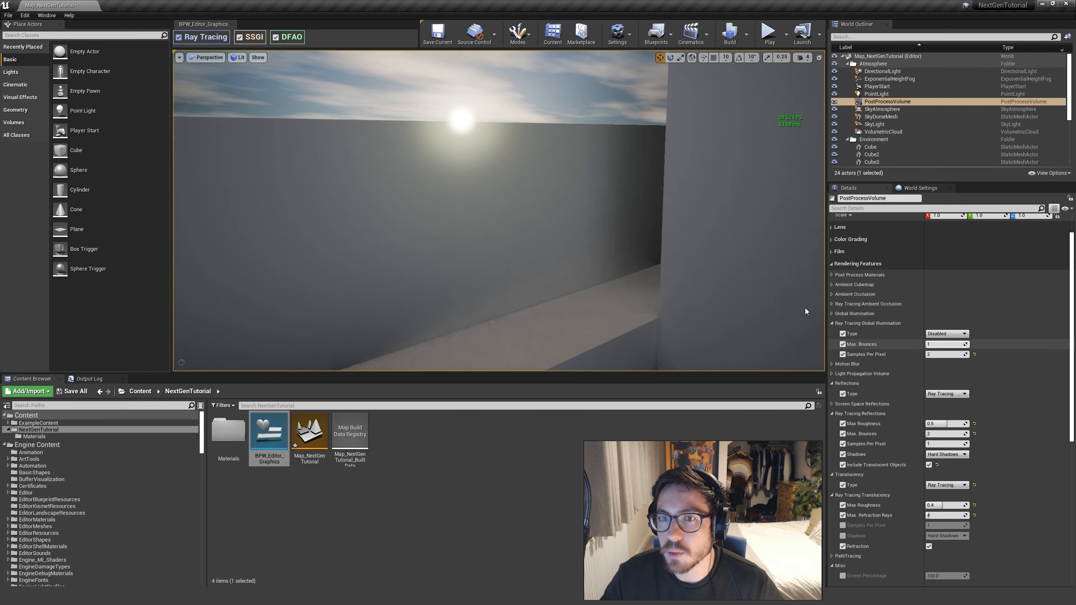
pyautogui.moveTo(424, 203); pyautogui.dragTo(712, 212, button='right')
pyautogui.moveTo(500, 212); pyautogui.dragTo(542, 209, button='right')
pyautogui.click(959, 334)
pyautogui.click(944, 346)
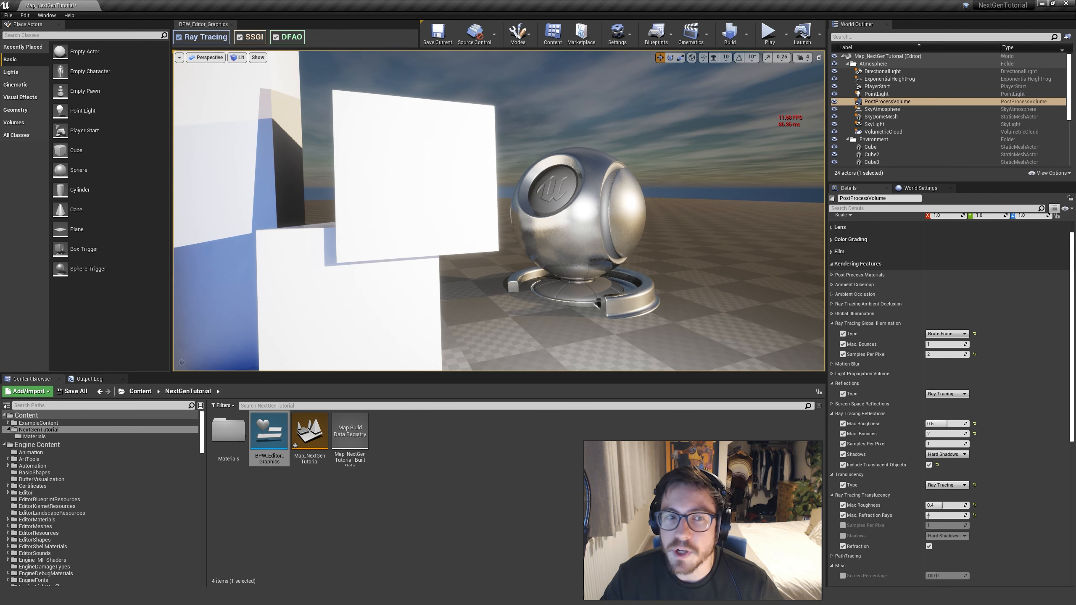
# Frame the whole cube arrangement, profile its GPU frame in the GPU Visualizer, and place that window over the viewport
pyautogui.moveTo(500, 207); pyautogui.dragTo(500, 273, button='right')
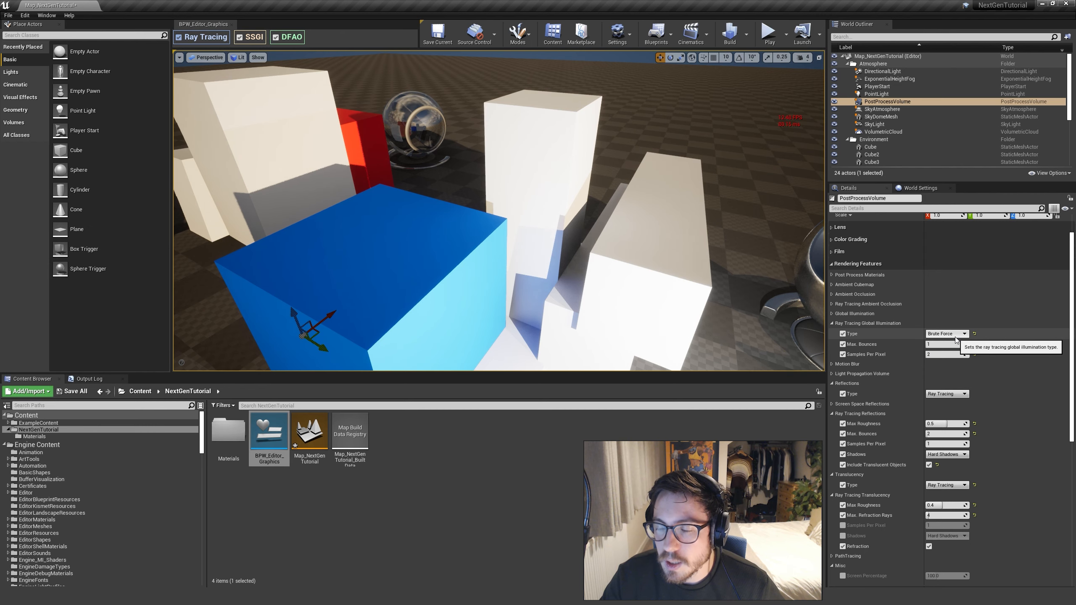
pyautogui.moveTo(671, 253); pyautogui.dragTo(669, 242, button='right')
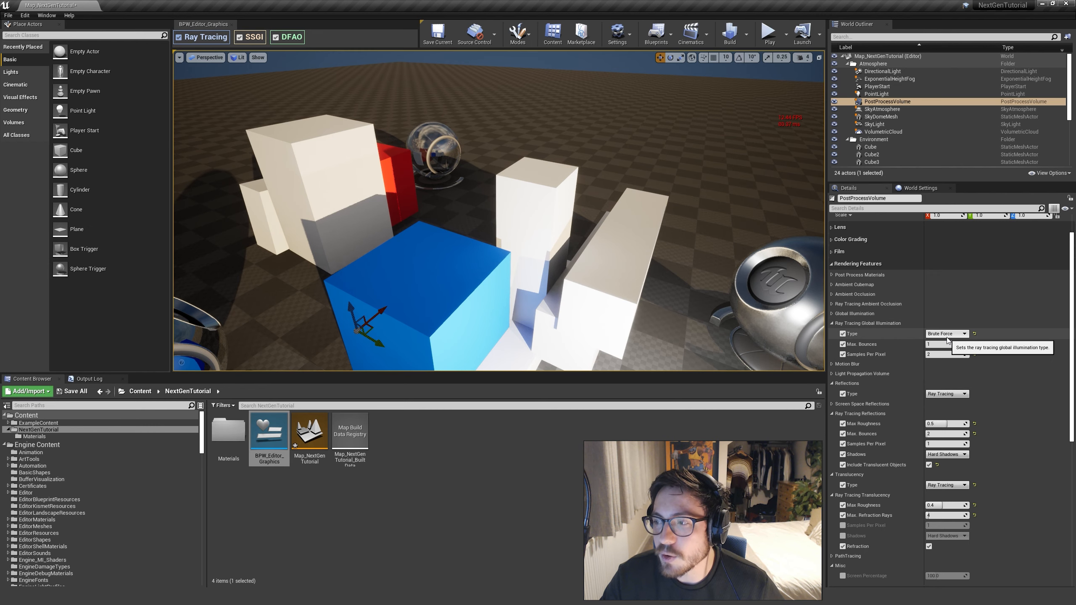
pyautogui.moveTo(584, 233); pyautogui.dragTo(651, 281, button='right')
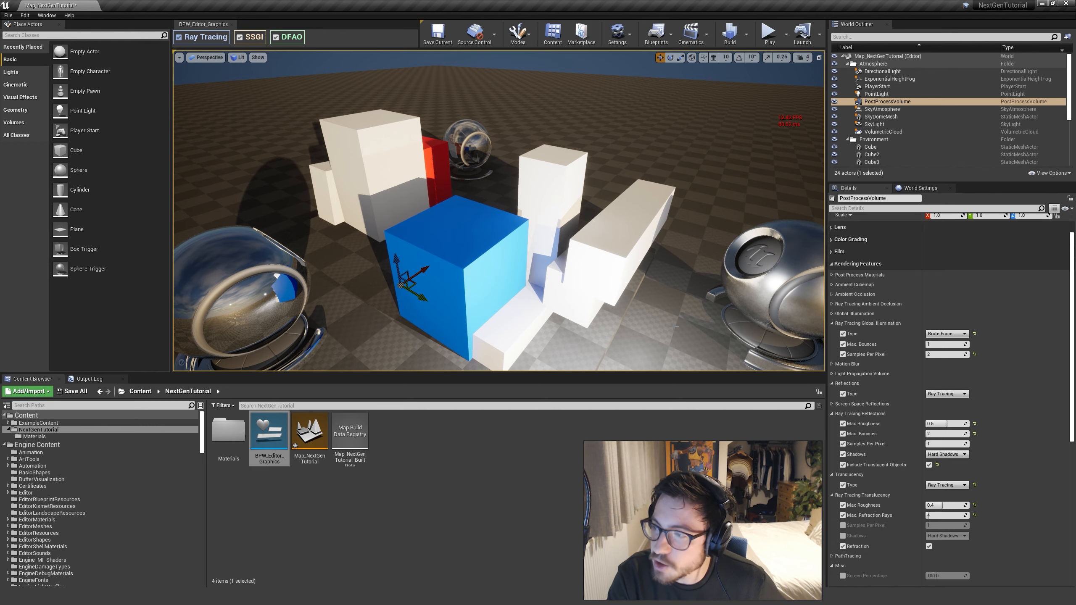
pyautogui.hotkey('ctrl', 'shift', ',')
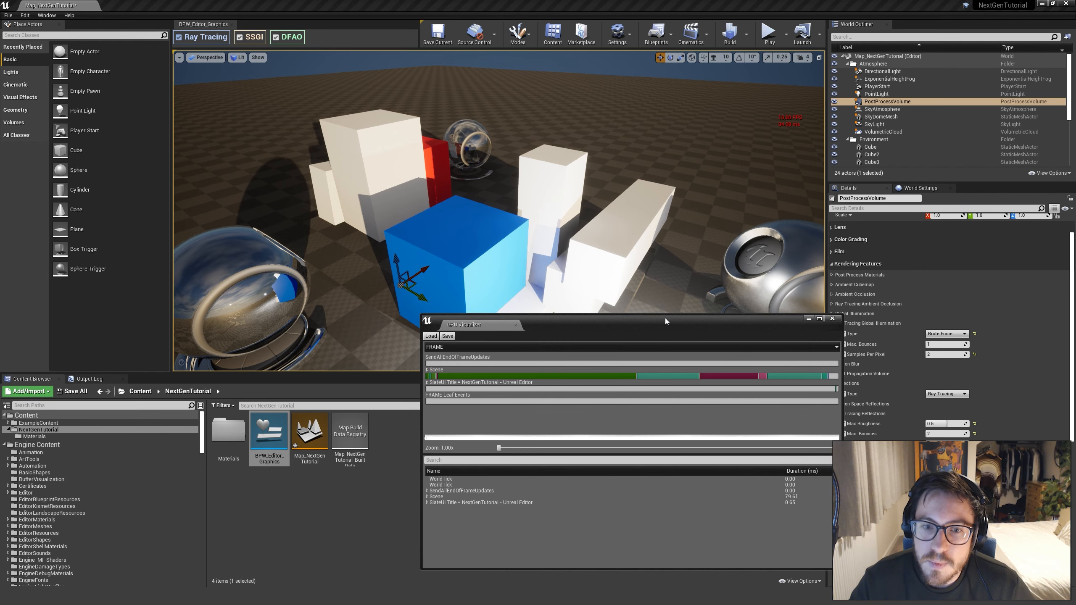
pyautogui.moveTo(665, 319); pyautogui.dragTo(661, 165)
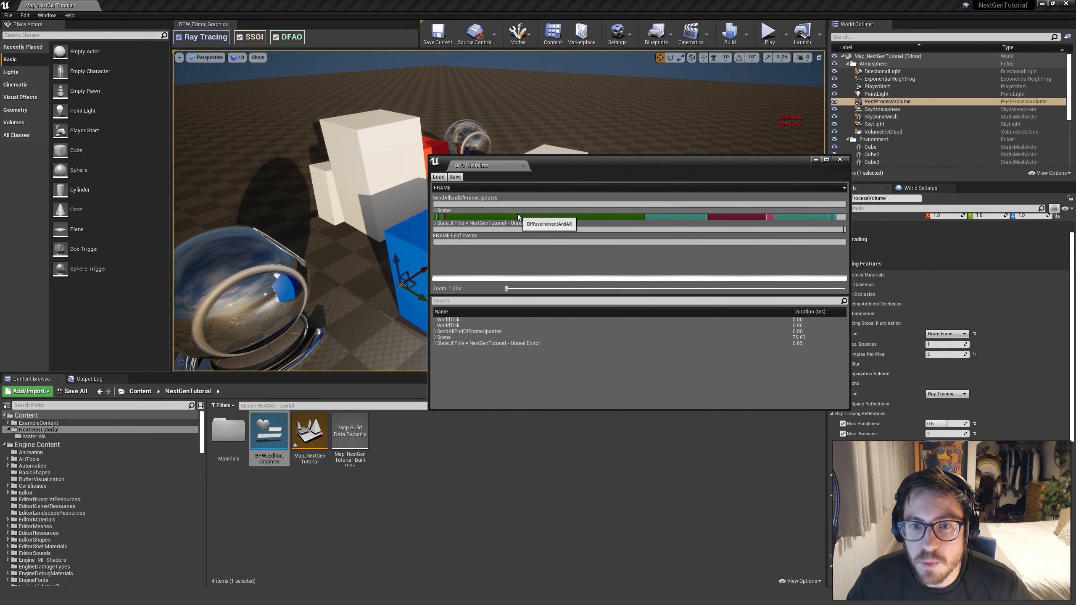
# Locate DiffuseIndirectAndAO in the GPU Visualizer profile, move the window lower over the scene, and expand that event's breakdown
pyautogui.click(612, 217)
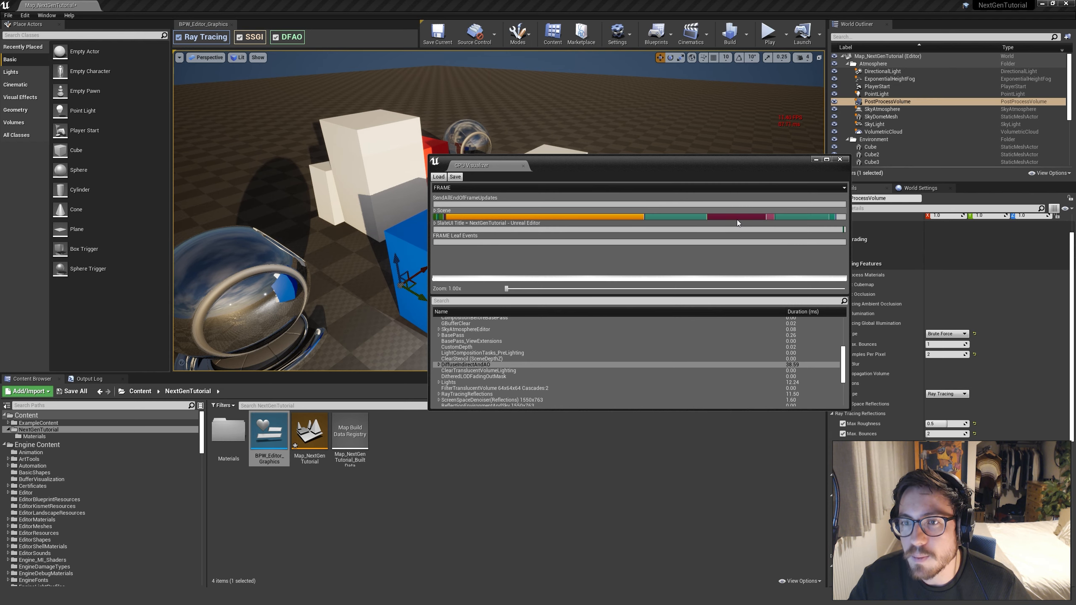
pyautogui.moveTo(730, 160); pyautogui.dragTo(703, 241)
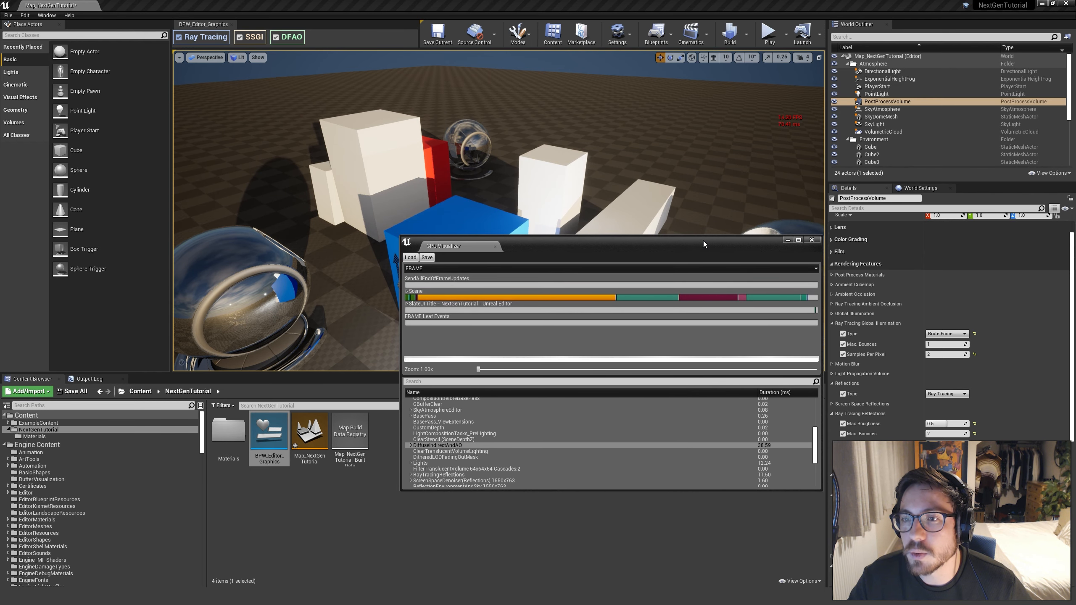
pyautogui.click(787, 41)
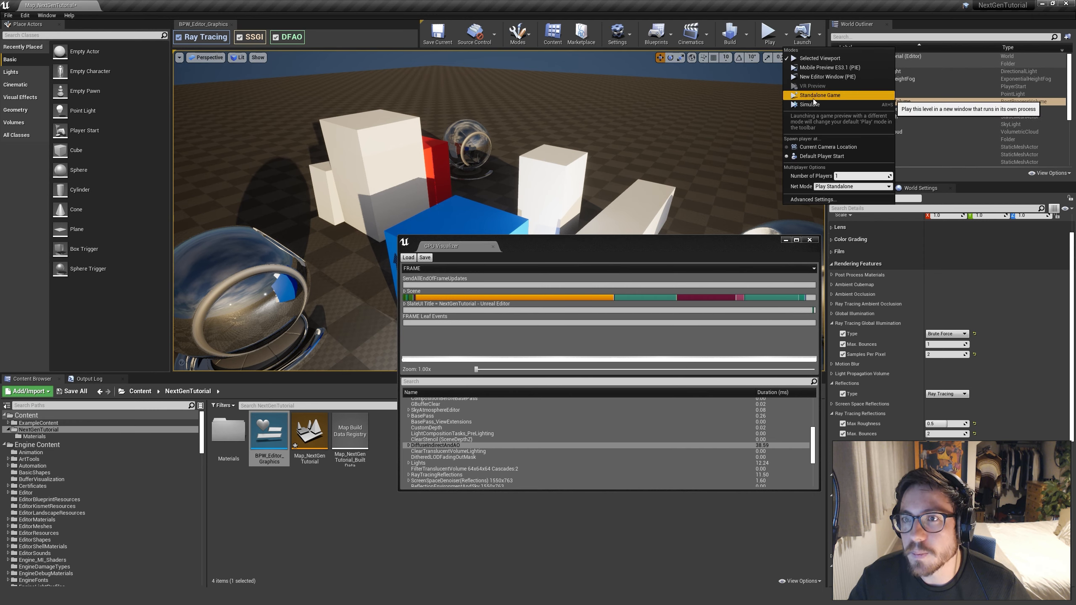
pyautogui.click(657, 252)
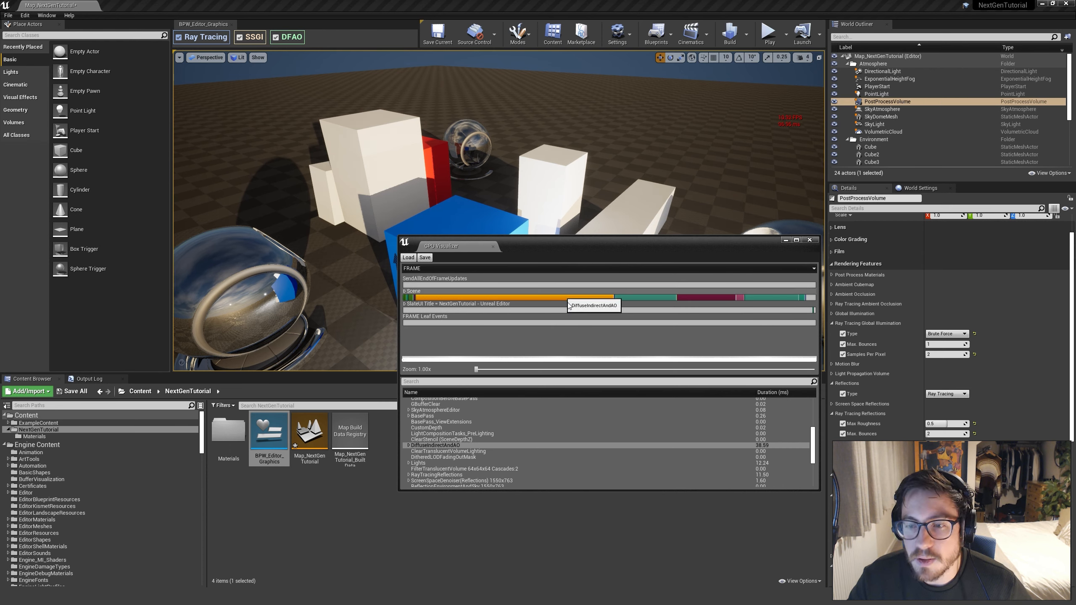
pyautogui.click(433, 445)
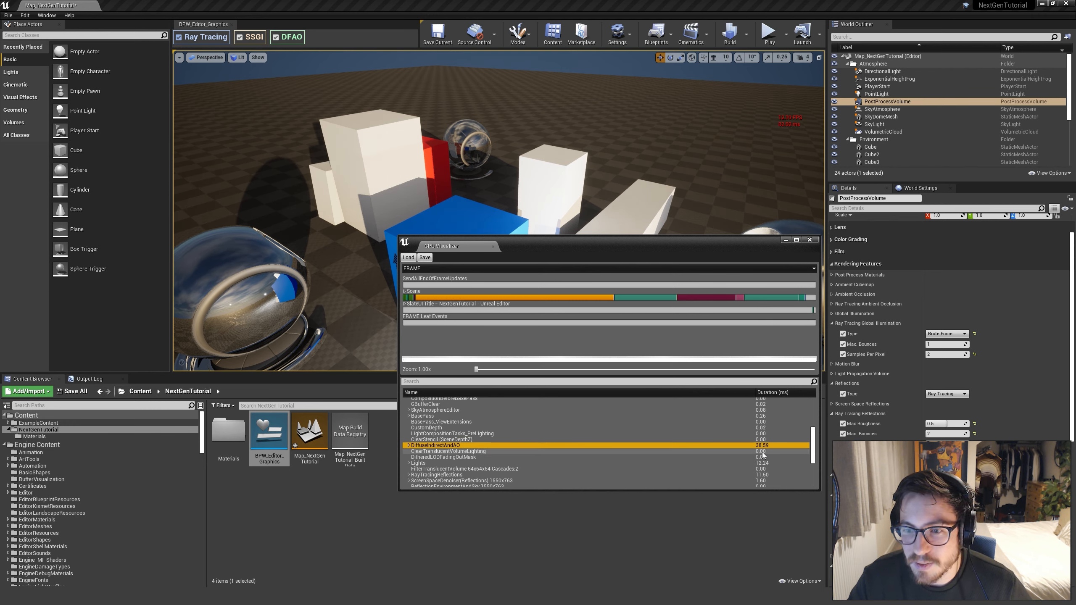
pyautogui.scroll(-3, 816, 452)
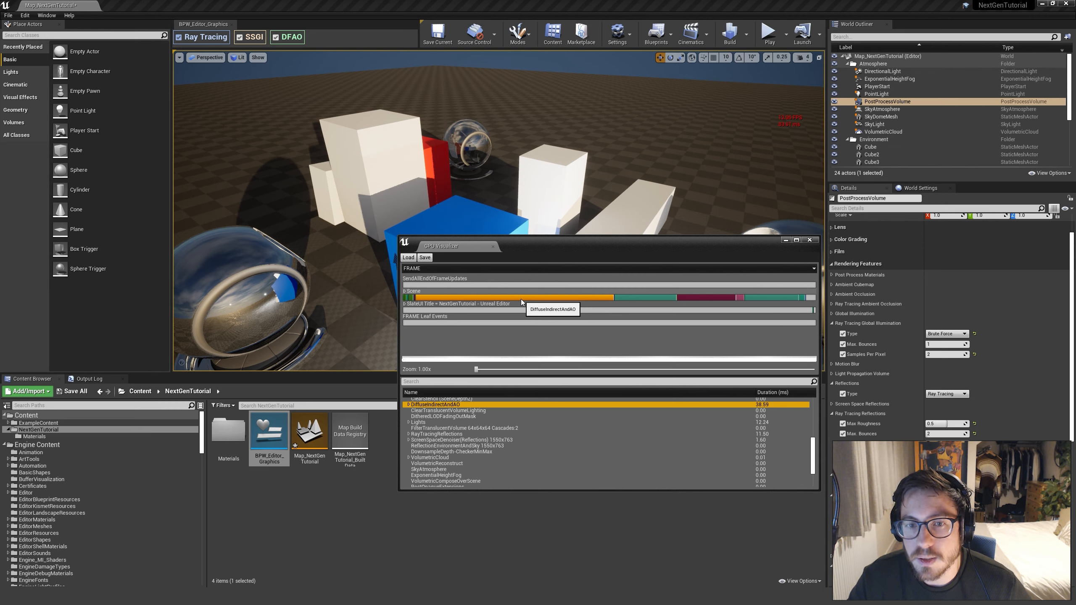
pyautogui.click(409, 406)
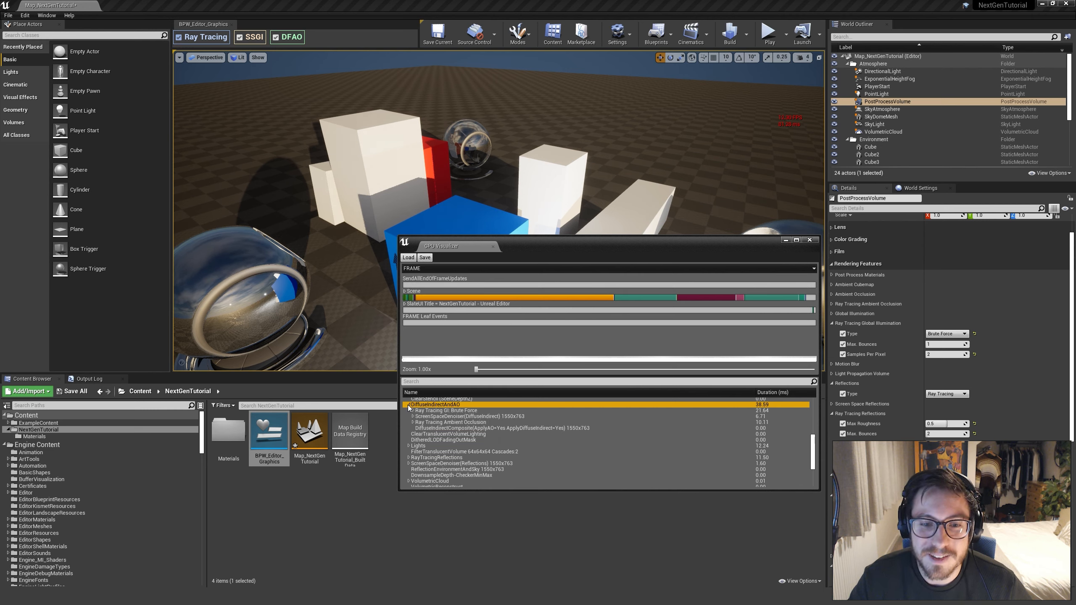
# Compare the durations of Ray Tracing GI: Brute Force, Ray Tracing Ambient Occlusion, Lights and RayTracingReflections, and check the global illumination sub-event
pyautogui.click(443, 411)
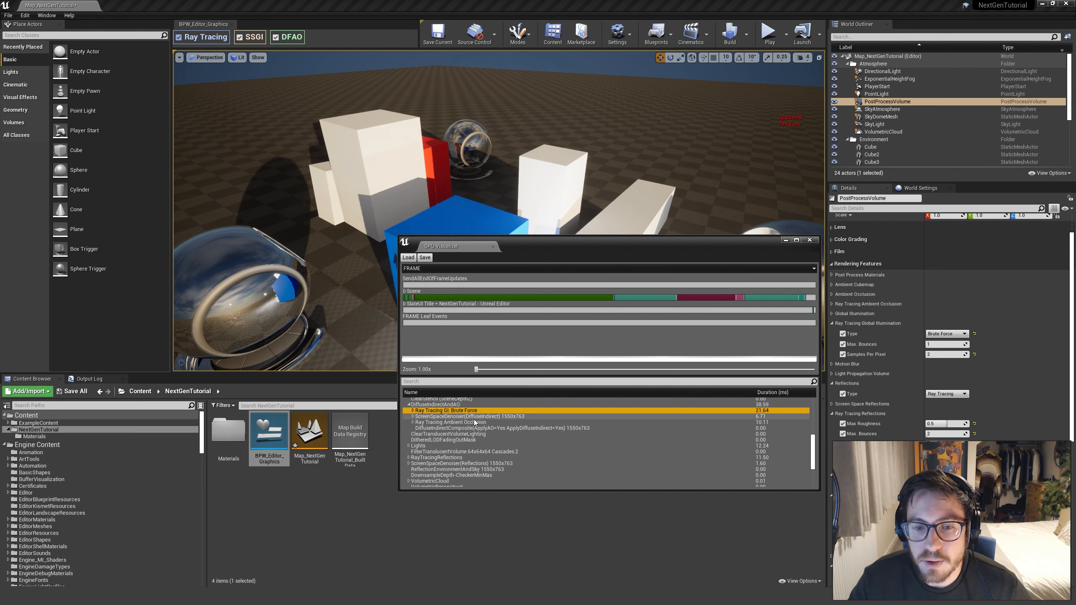
pyautogui.click(442, 422)
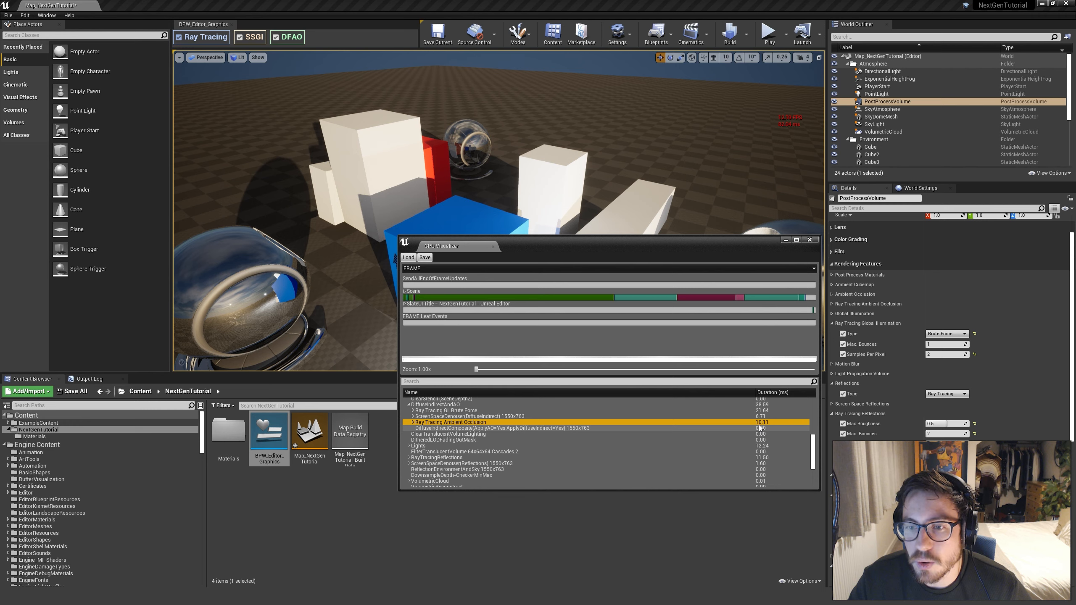
pyautogui.click(763, 446)
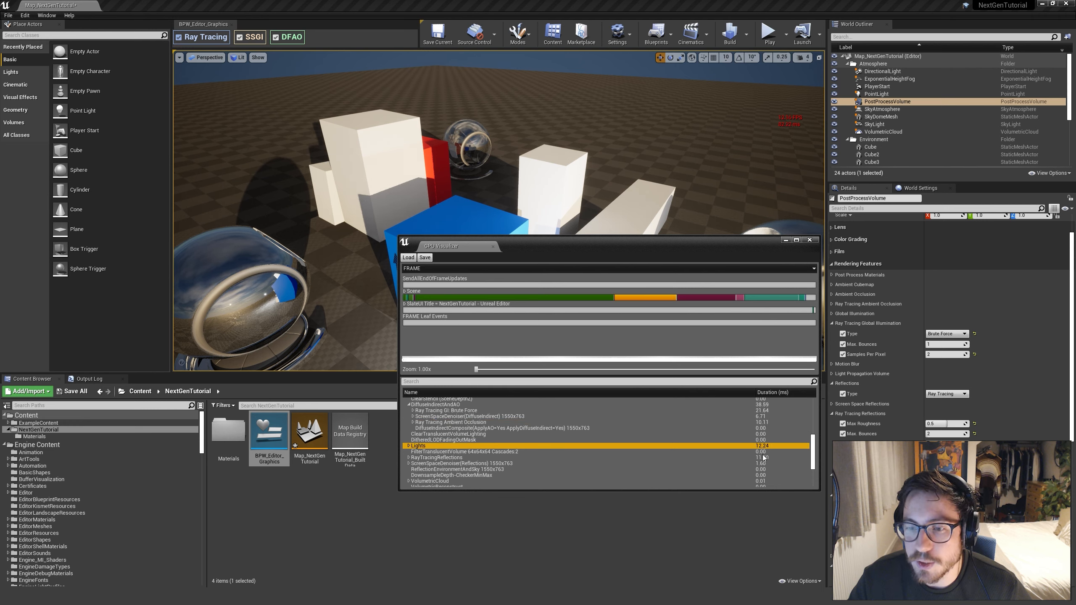
pyautogui.click(762, 459)
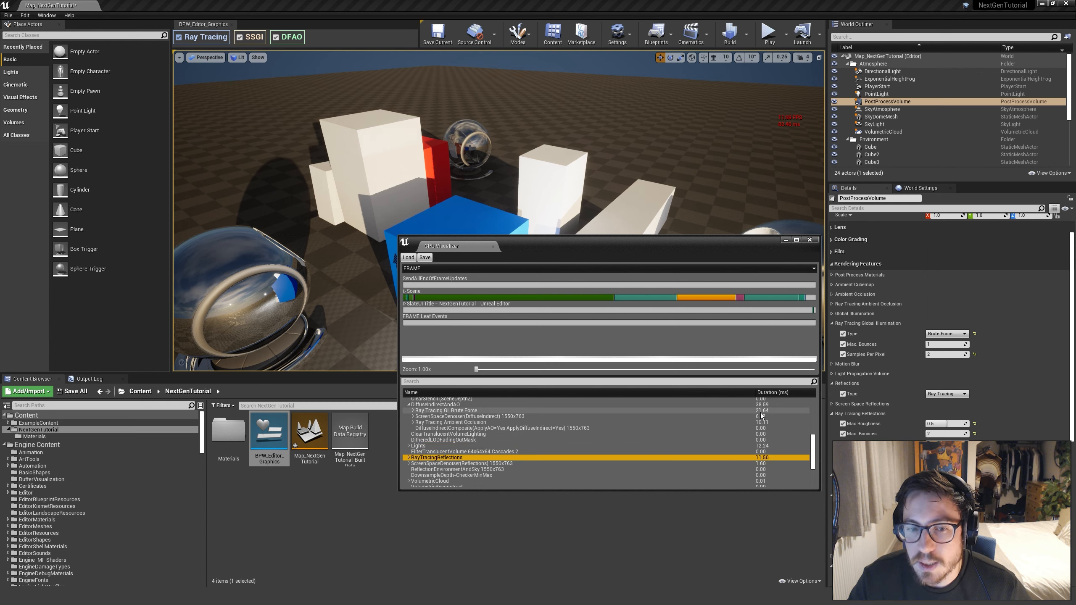
pyautogui.click(743, 412)
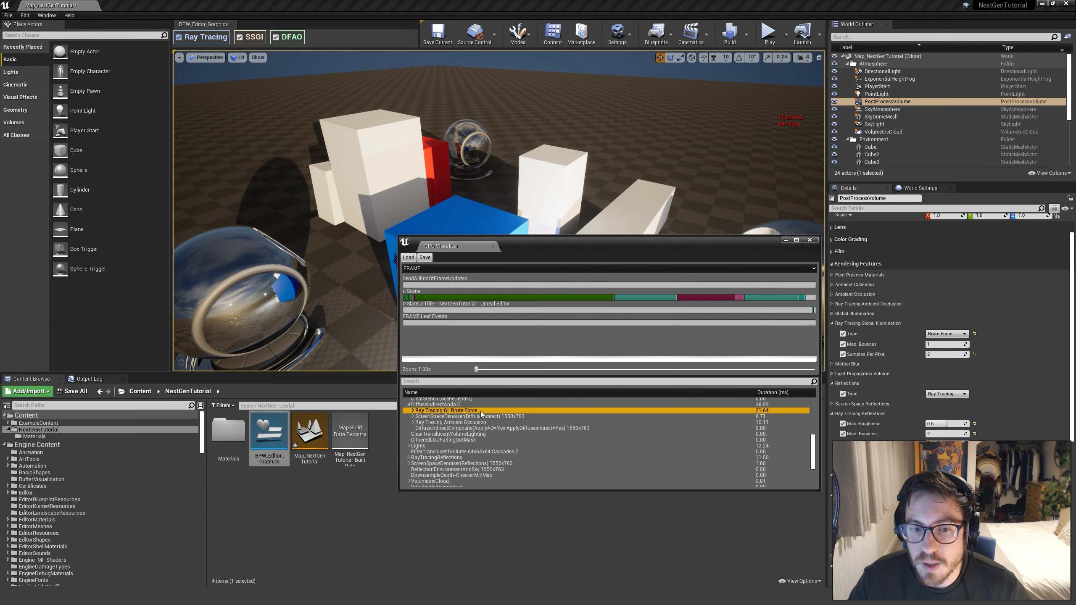
pyautogui.click(413, 411)
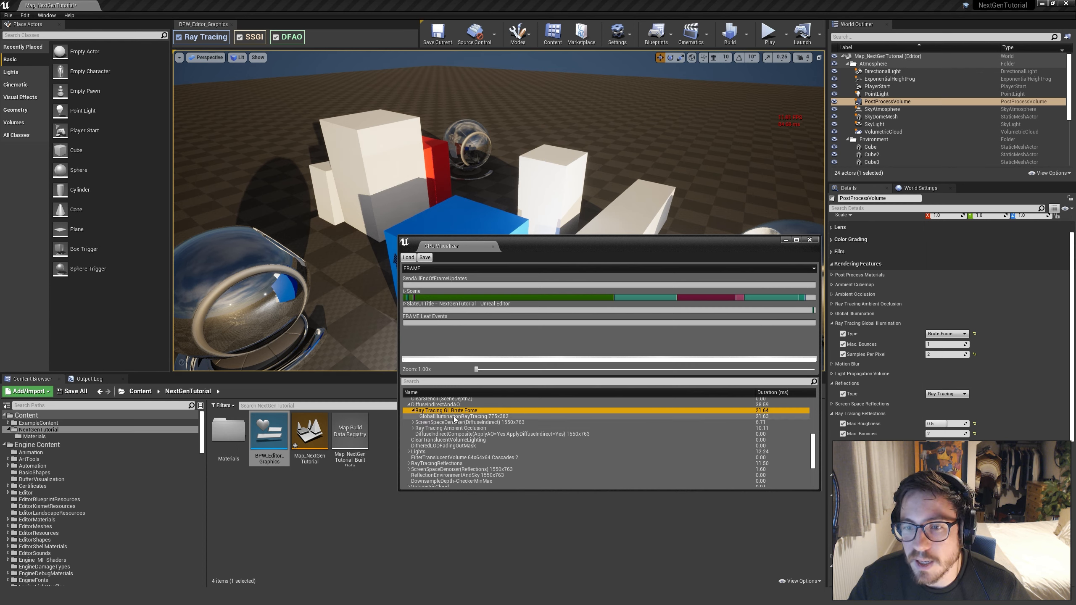
pyautogui.click(414, 410)
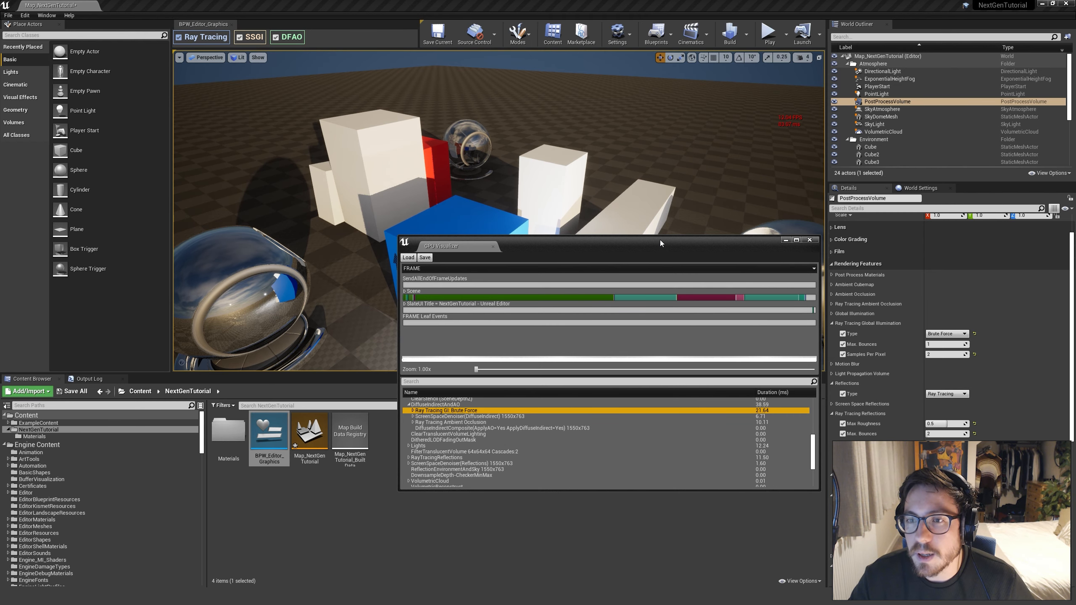
# Set the Ray Tracing Global Illumination Type to Disabled and capture a second GPU profile of the cube scene
pyautogui.moveTo(661, 240); pyautogui.dragTo(663, 261)
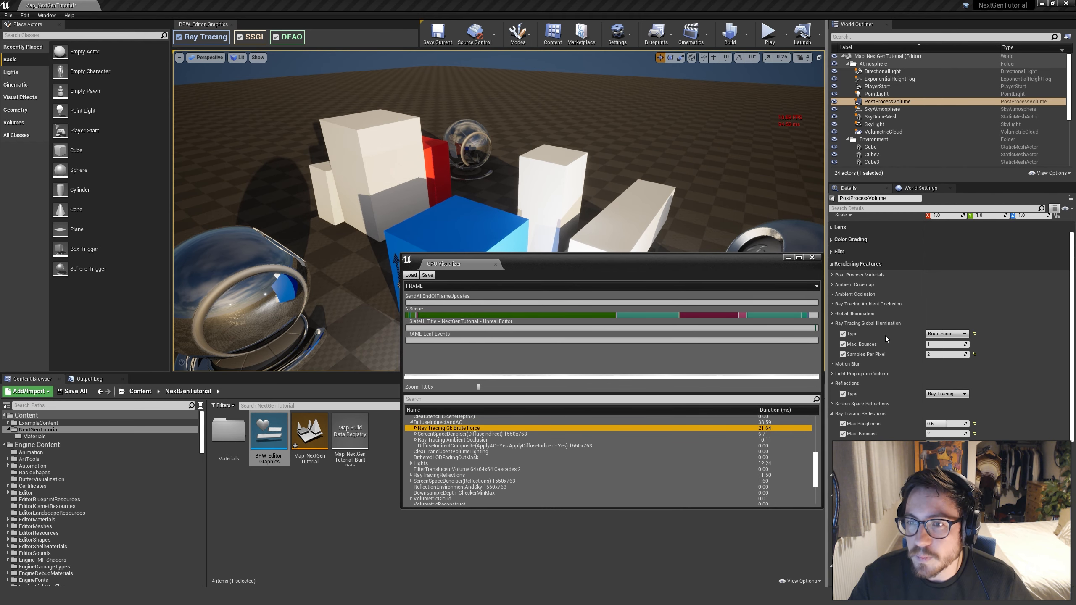
pyautogui.click(953, 334)
pyautogui.click(943, 342)
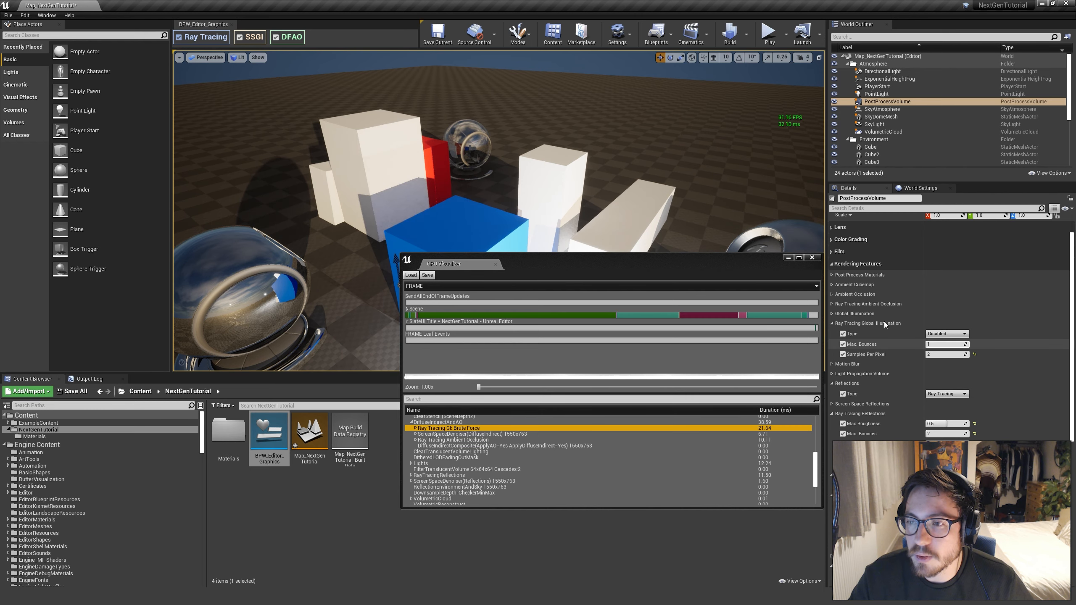
pyautogui.moveTo(719, 206); pyautogui.dragTo(716, 207, button='right')
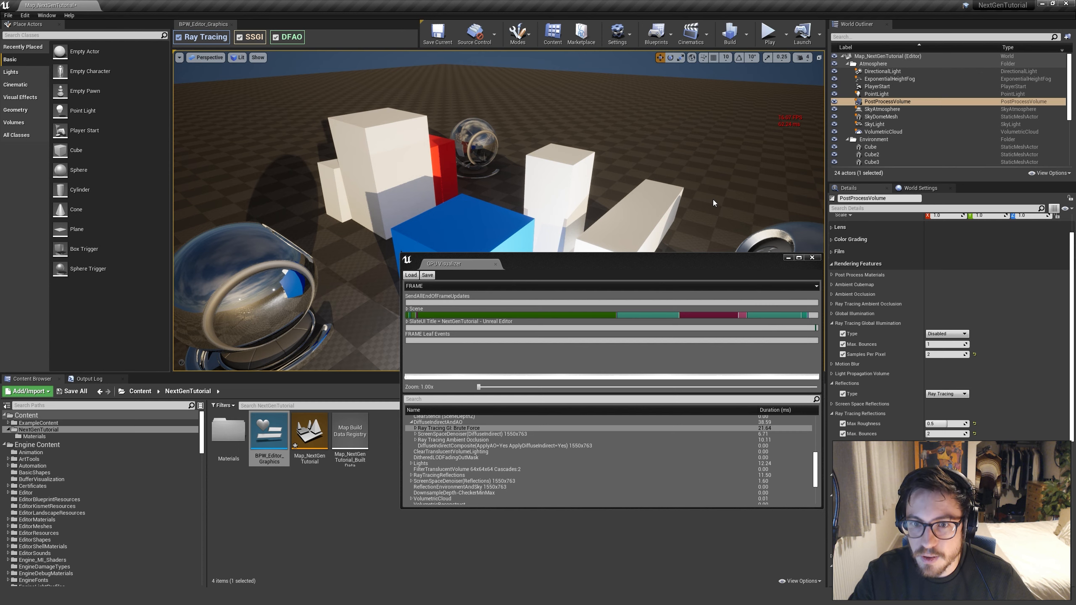
pyautogui.hotkey('ctrl', 'shift', ',')
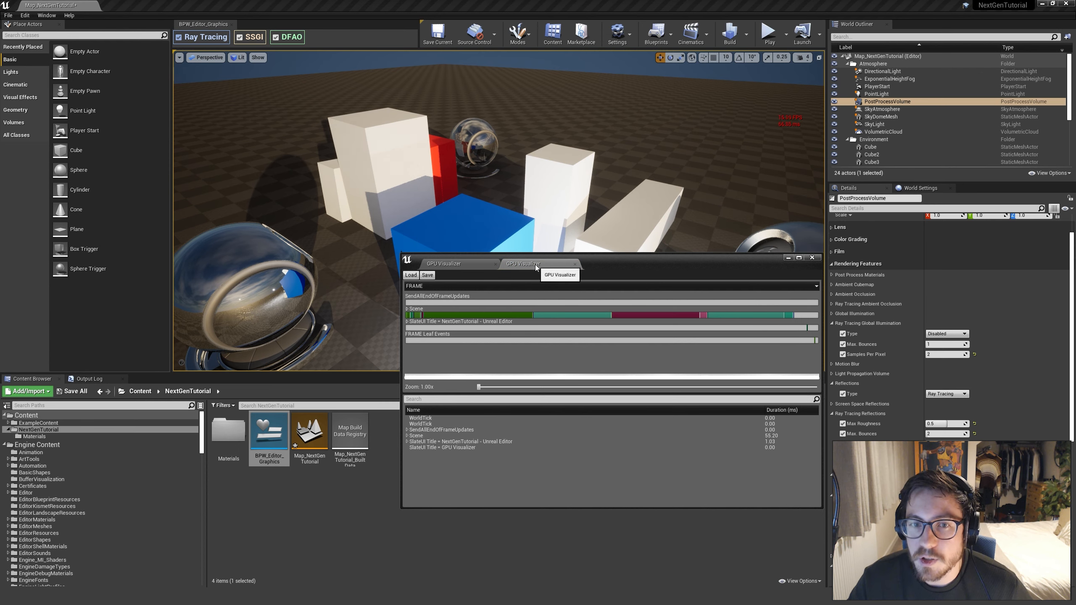
# Compare the earlier and new GPU profiles, and expand DiffuseIndirectAndAO in the new one
pyautogui.click(476, 263)
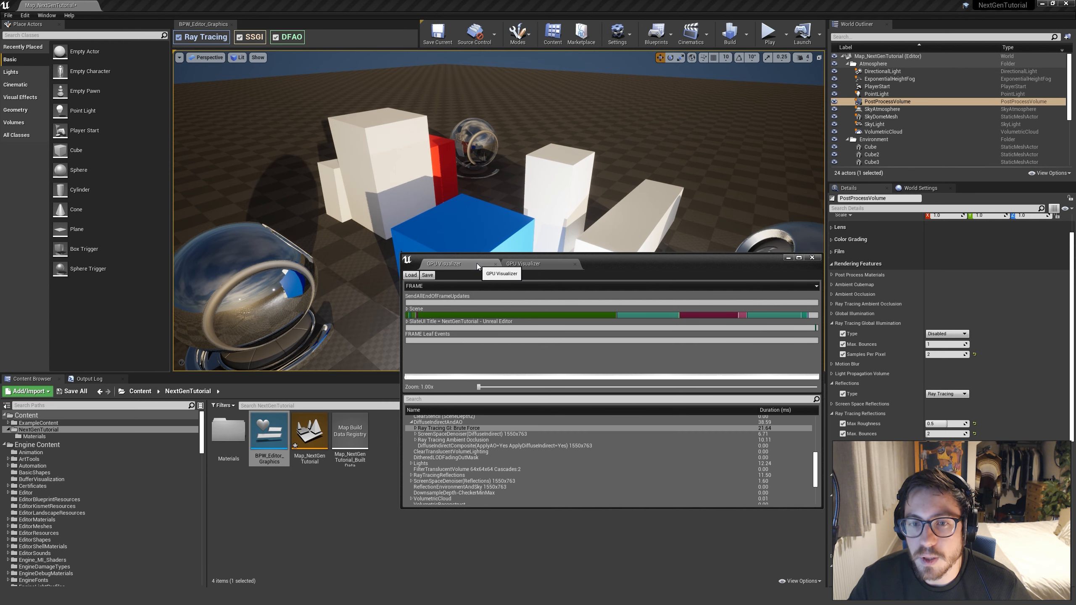
pyautogui.click(527, 265)
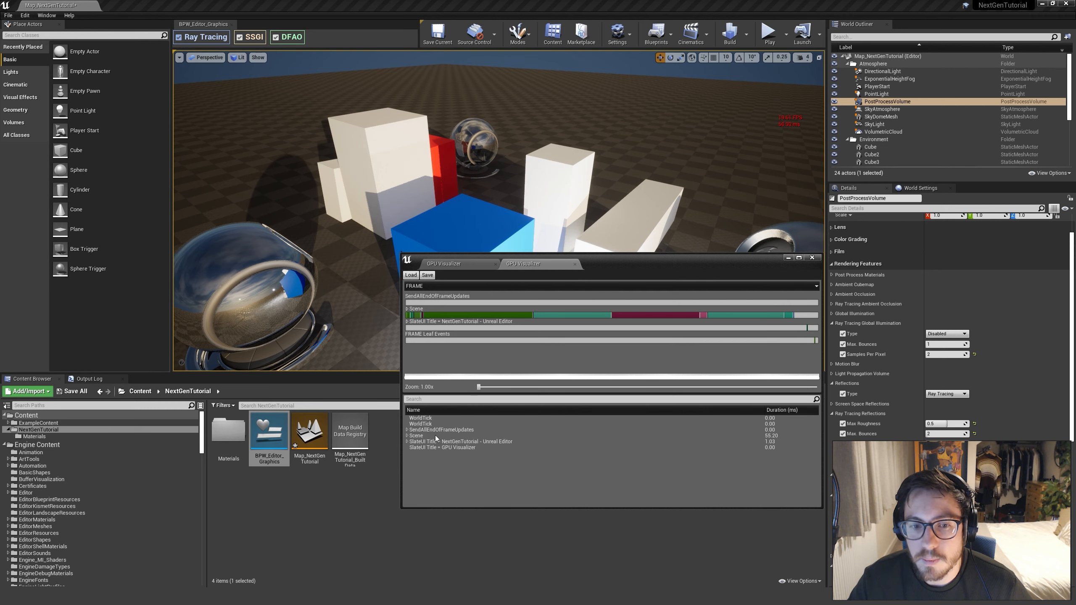
pyautogui.click(509, 316)
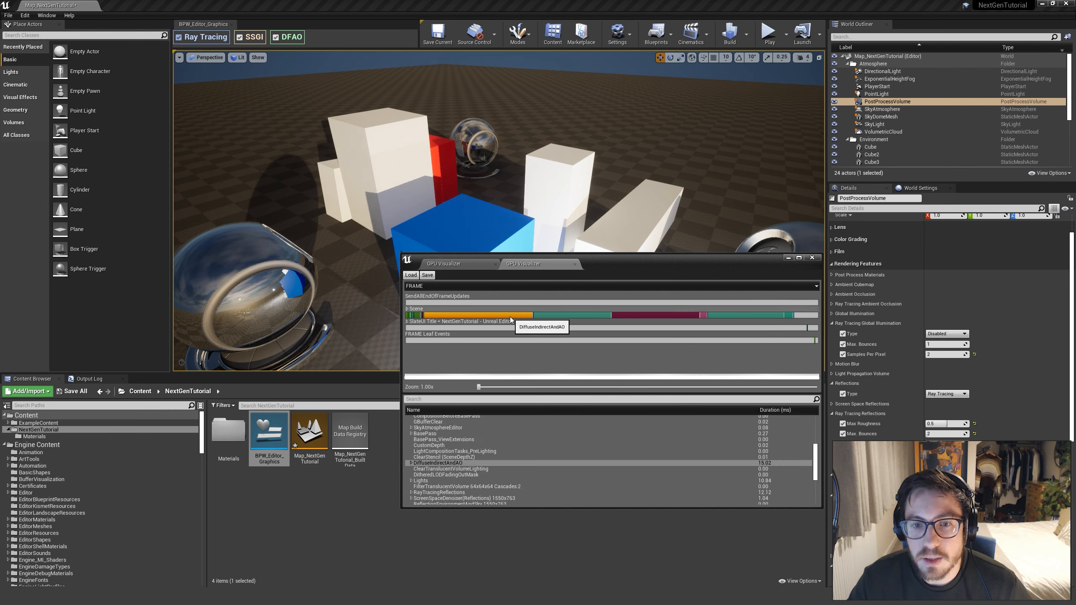
pyautogui.doubleClick(413, 463)
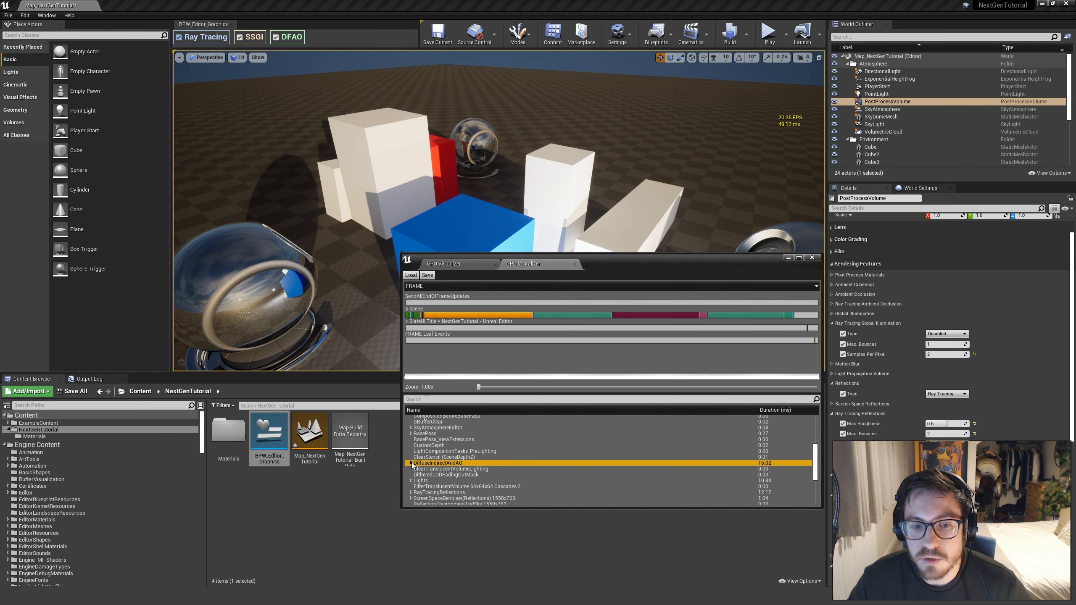
pyautogui.scroll(-3, 546, 458)
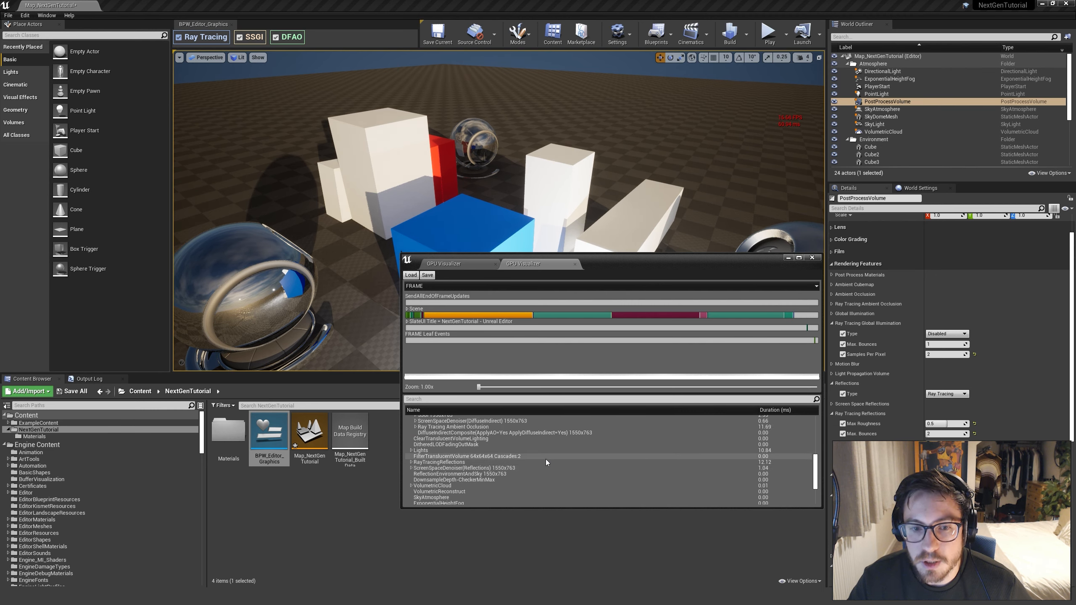
pyautogui.scroll(1, 546, 460)
# Examine the SSGI event's duration and sub-events in the new profile, and collapse it again
pyautogui.click(416, 430)
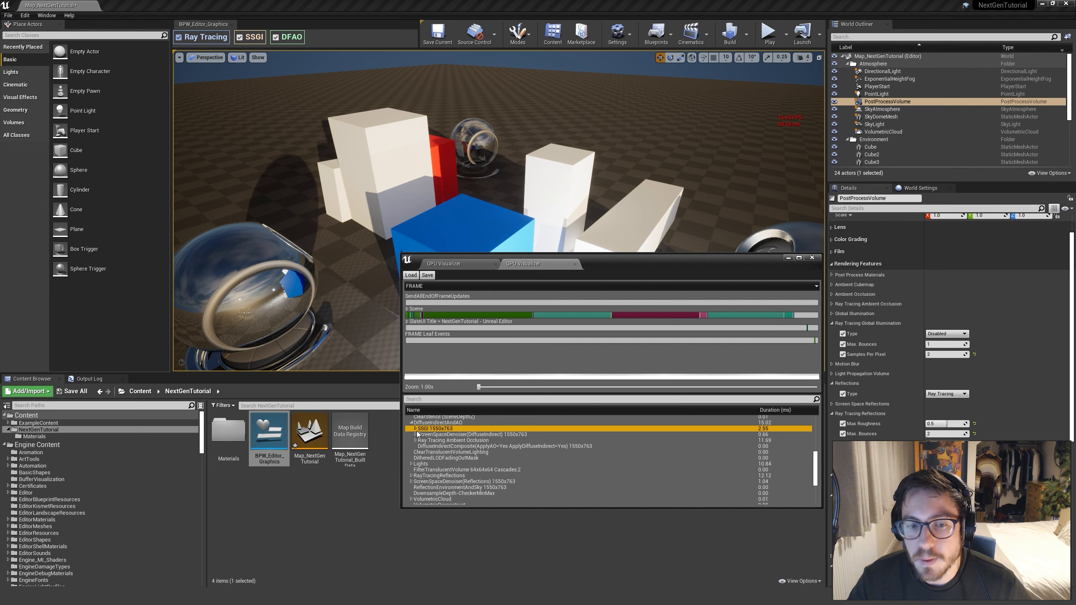
pyautogui.click(416, 430)
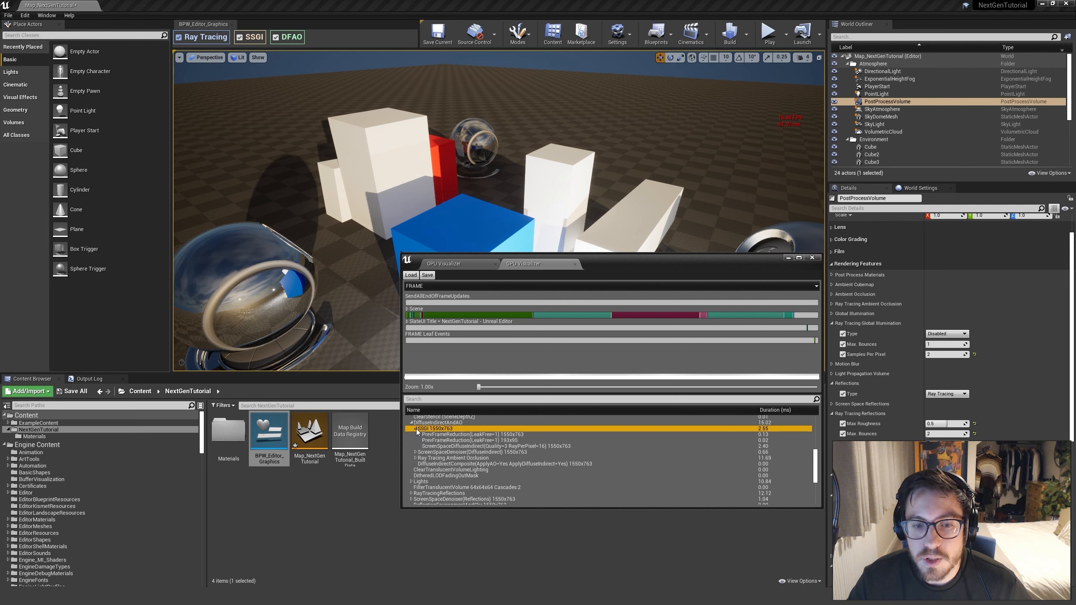
pyautogui.click(417, 429)
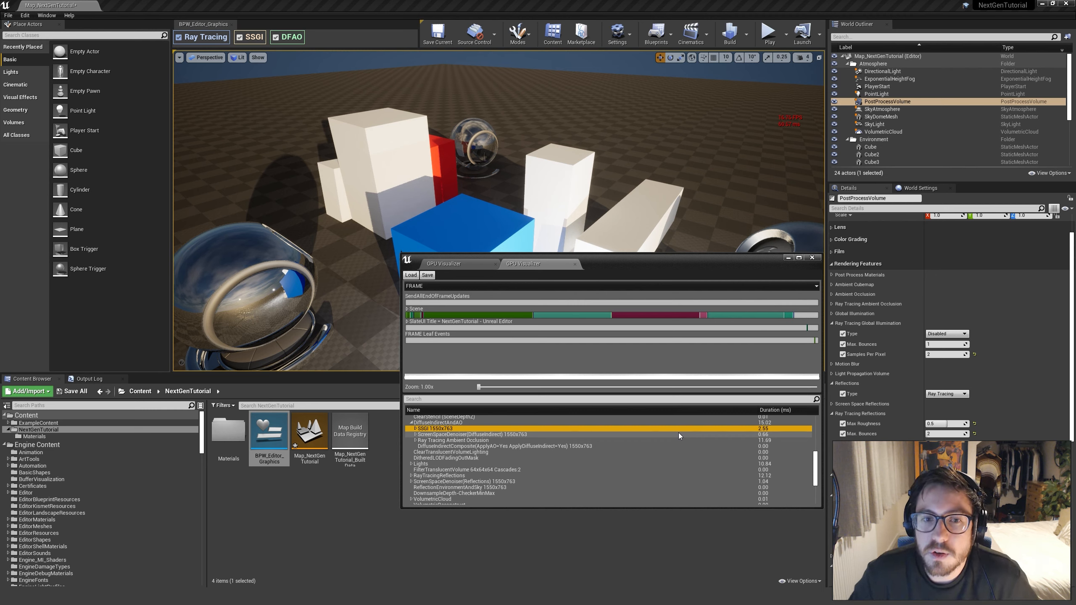
# Minimise the GPU Visualizer and collapse the Ray Tracing Global Illumination settings of the post process volume
pyautogui.click(789, 259)
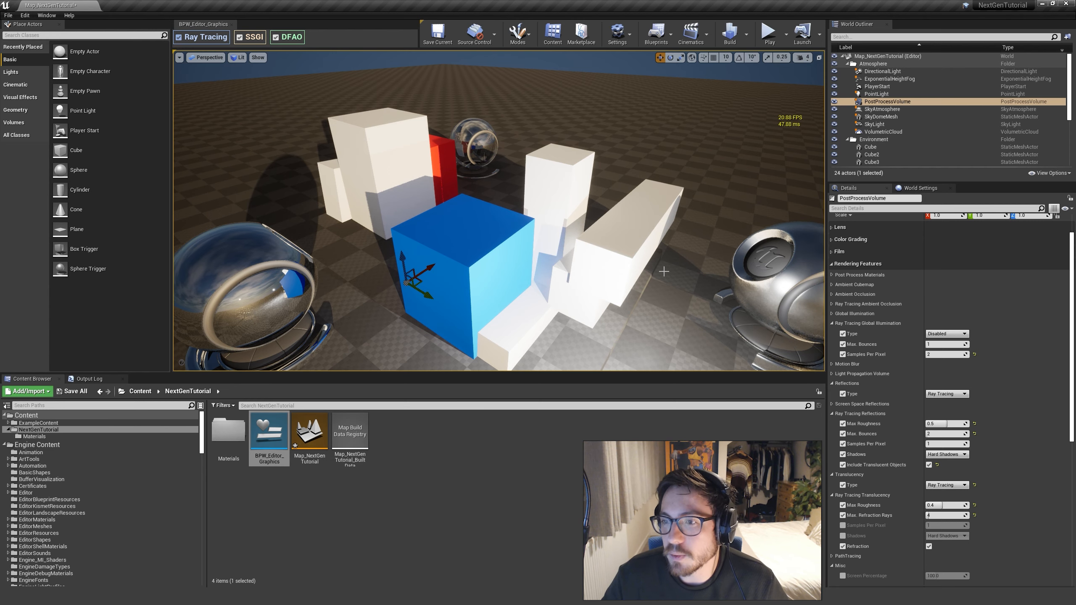
pyautogui.moveTo(624, 274); pyautogui.dragTo(624, 282, button='right')
pyautogui.press('s')
pyautogui.press('s')
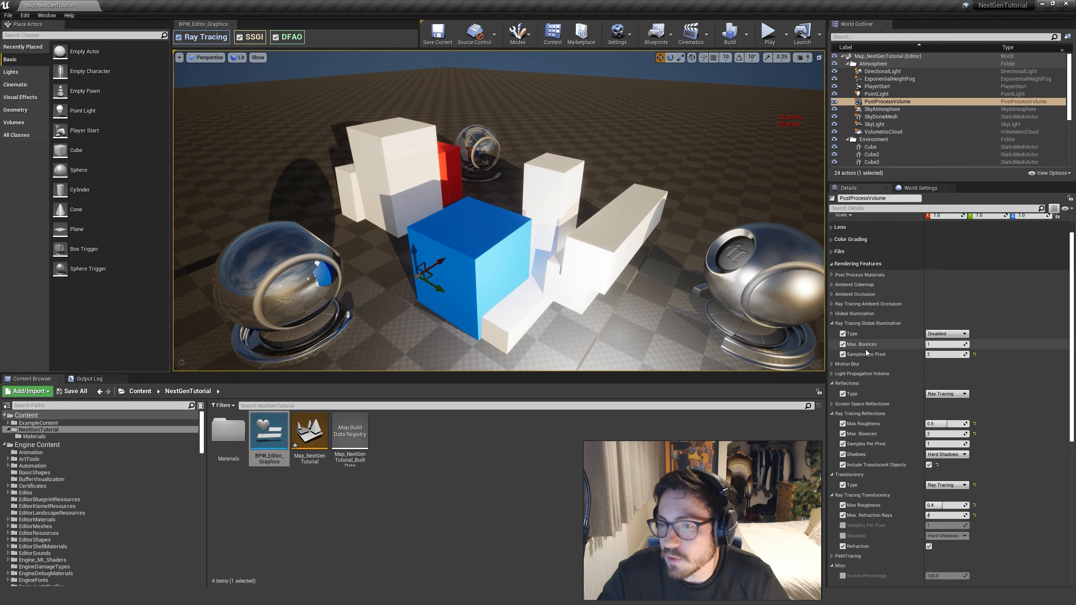
pyautogui.click(832, 324)
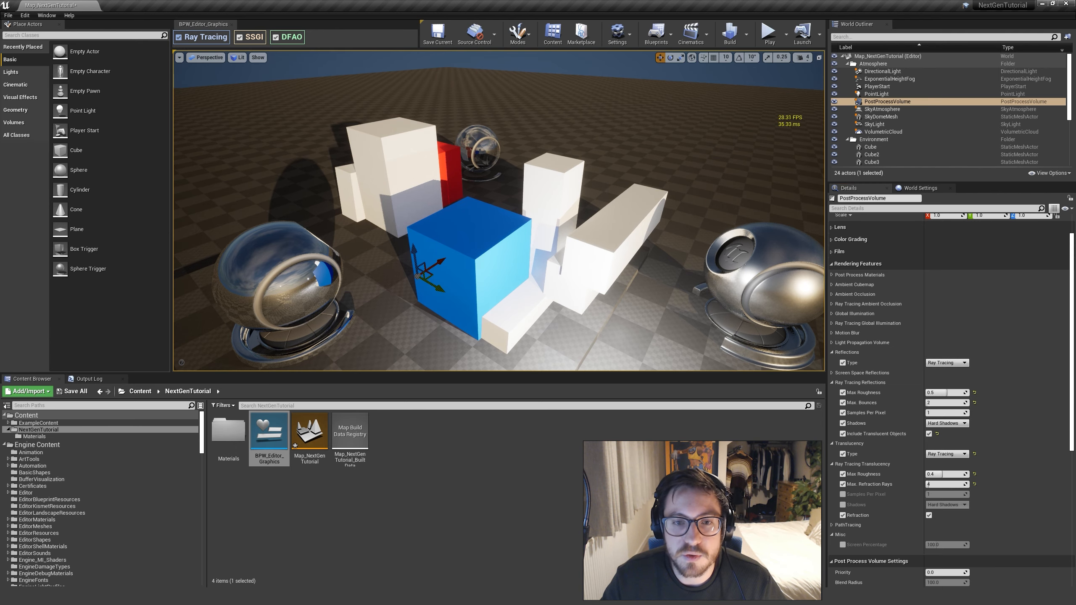
# Select the mirrored material preview mesh beside the blue cube and frame it in the viewport
pyautogui.moveTo(491, 352); pyautogui.dragTo(451, 339, button='right')
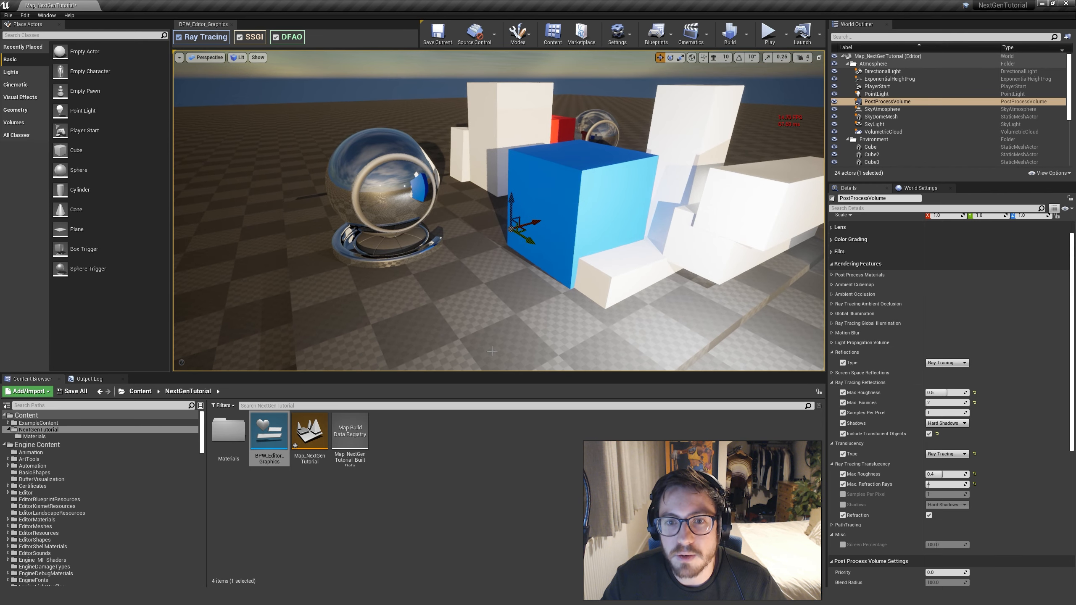
pyautogui.press('s')
pyautogui.moveTo(603, 293); pyautogui.dragTo(574, 270, button='right')
pyautogui.press('w')
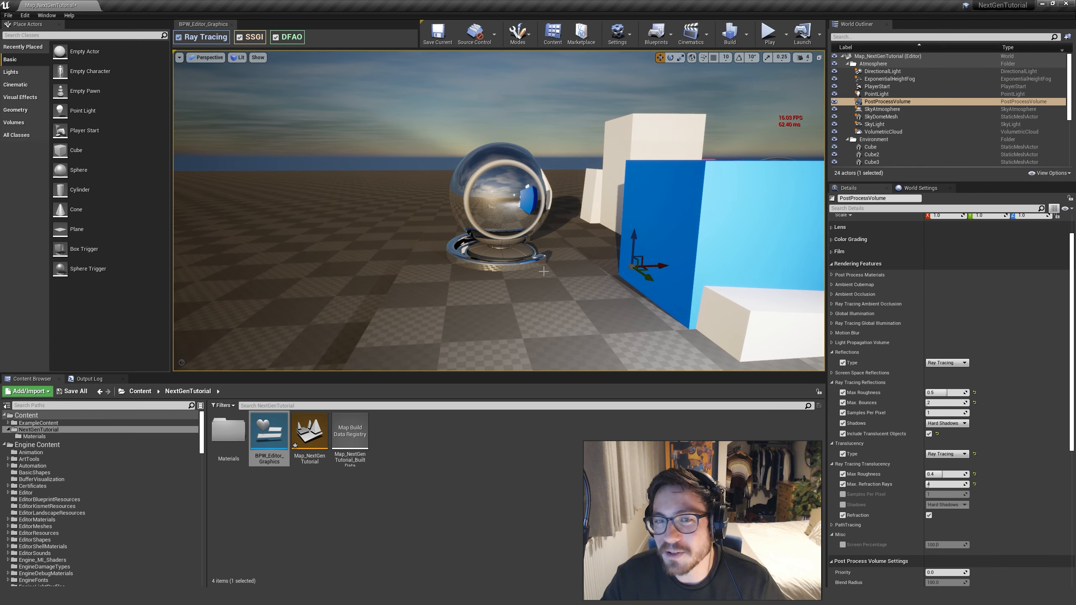
pyautogui.click(500, 212)
pyautogui.press('f')
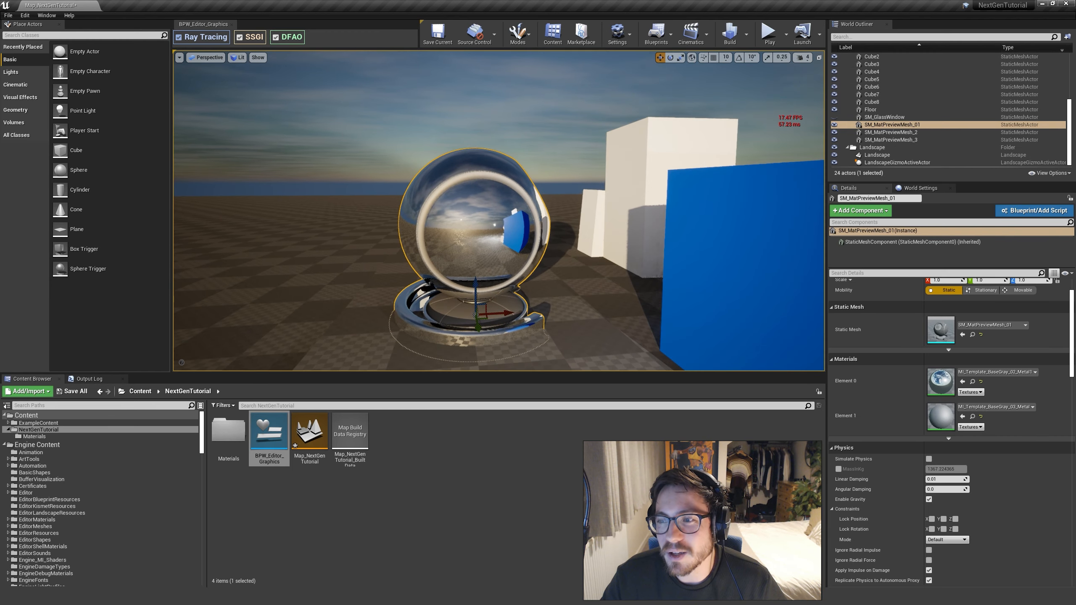
# Inspect the Metallic and Roughness parameters of the mesh's Element 0 material instance, and return to the level
pyautogui.doubleClick(938, 377)
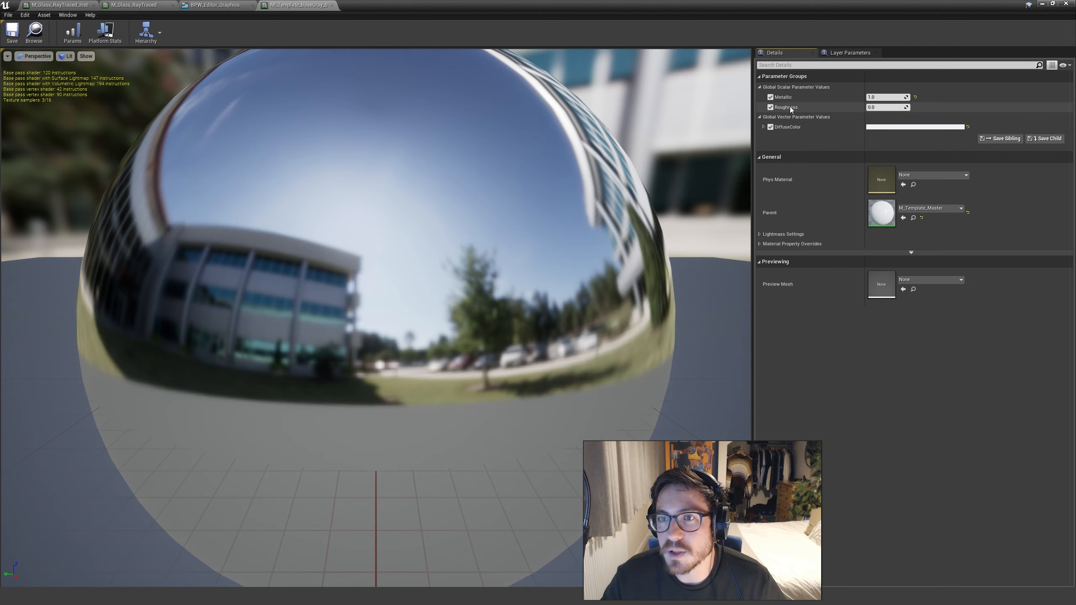
pyautogui.scroll(-3, 521, 301)
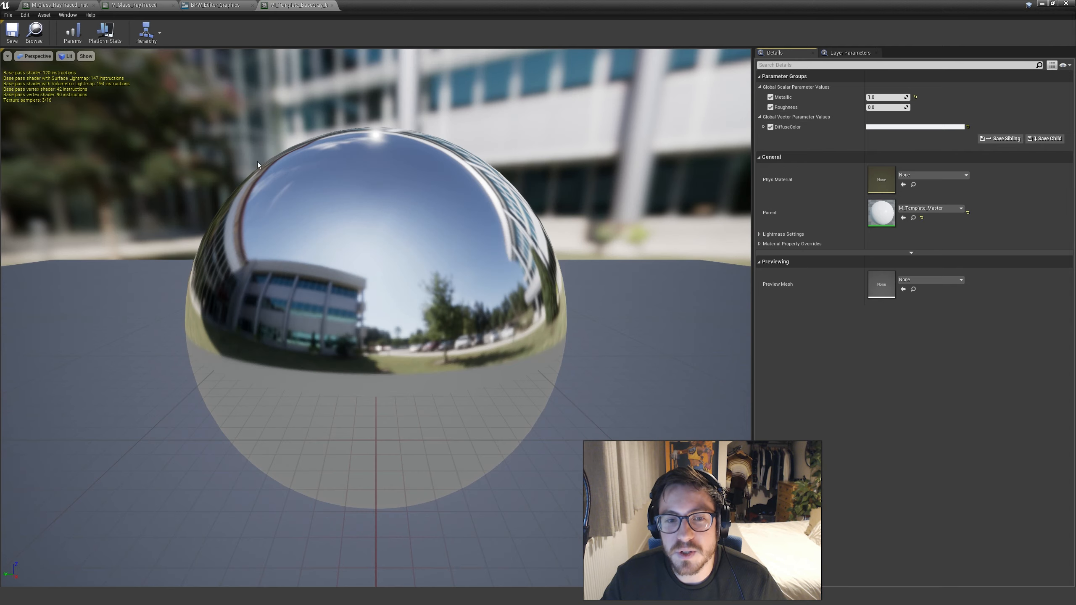
pyautogui.click(1041, 3)
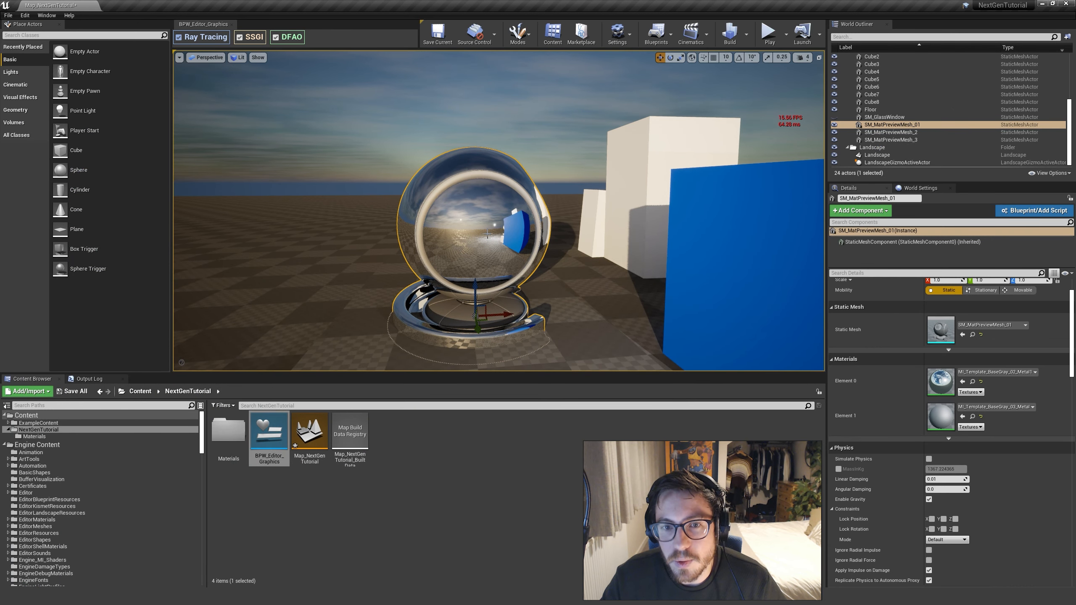
# Deselect the mirrored preview mesh, move around the white cubes to the rougher metallic preview mesh, and select it
pyautogui.press('Escape')
pyautogui.press('s')
pyautogui.moveTo(536, 262); pyautogui.dragTo(589, 263, button='right')
pyautogui.press('d')
pyautogui.moveTo(487, 233); pyautogui.dragTo(669, 237, button='right')
pyautogui.press('w')
pyautogui.moveTo(533, 231); pyautogui.dragTo(488, 230, button='right')
pyautogui.press('d')
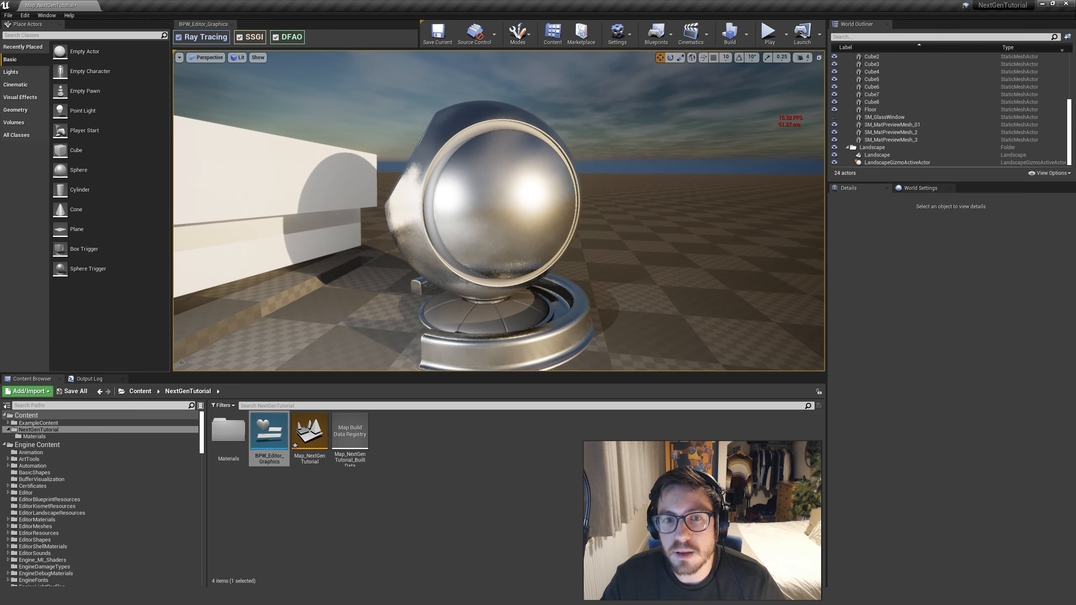
pyautogui.click(543, 258)
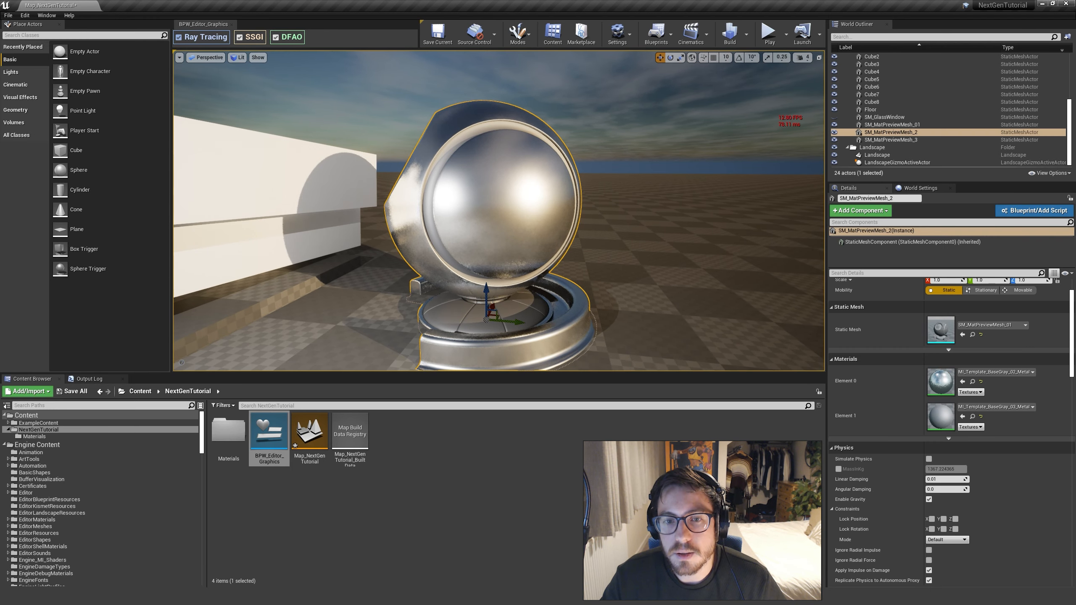
# Clear the selection and examine the rougher metallic mesh's blurred reflections from its side and back
pyautogui.press('s')
pyautogui.moveTo(542, 258); pyautogui.dragTo(445, 258, button='right')
pyautogui.press('d')
pyautogui.moveTo(627, 232); pyautogui.dragTo(548, 236, button='right')
pyautogui.press('Escape')
pyautogui.press('s')
pyautogui.press('d')
pyautogui.press('a')
pyautogui.press('d')
pyautogui.press('a')
pyautogui.press('d')
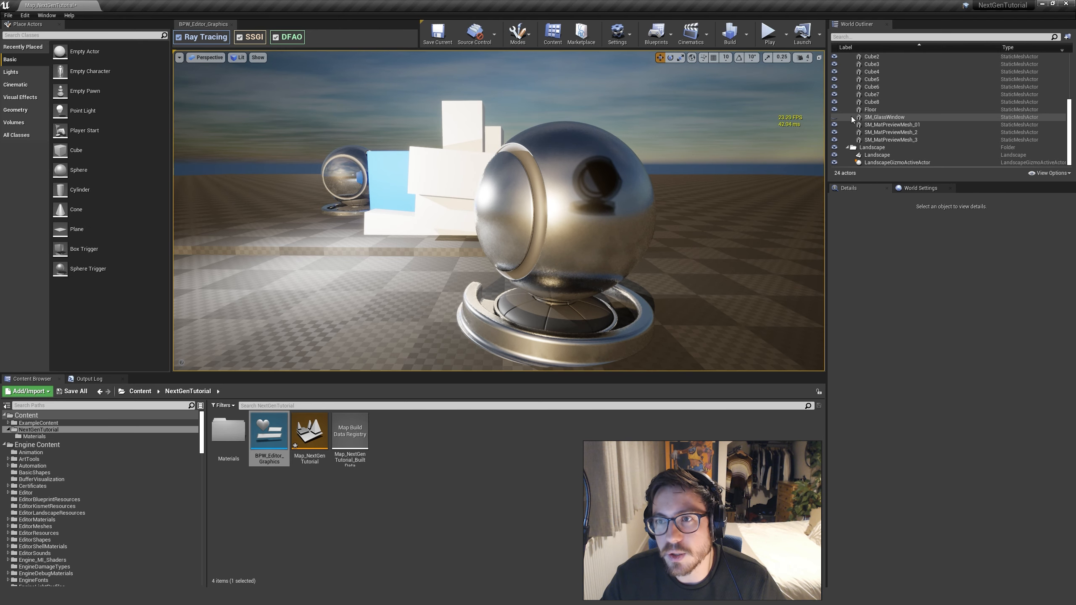
# Select the post process volume in the level while keeping the rougher metallic mesh in view
pyautogui.scroll(5, 912, 116)
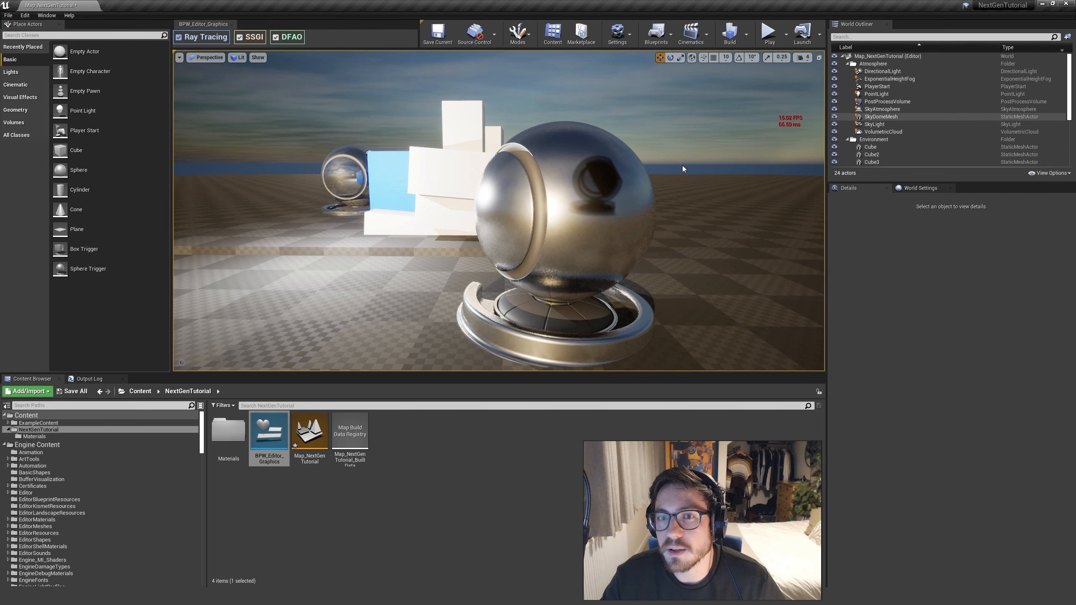
pyautogui.press('d')
pyautogui.moveTo(652, 195); pyautogui.dragTo(646, 199, button='right')
pyautogui.press('a')
pyautogui.click(887, 102)
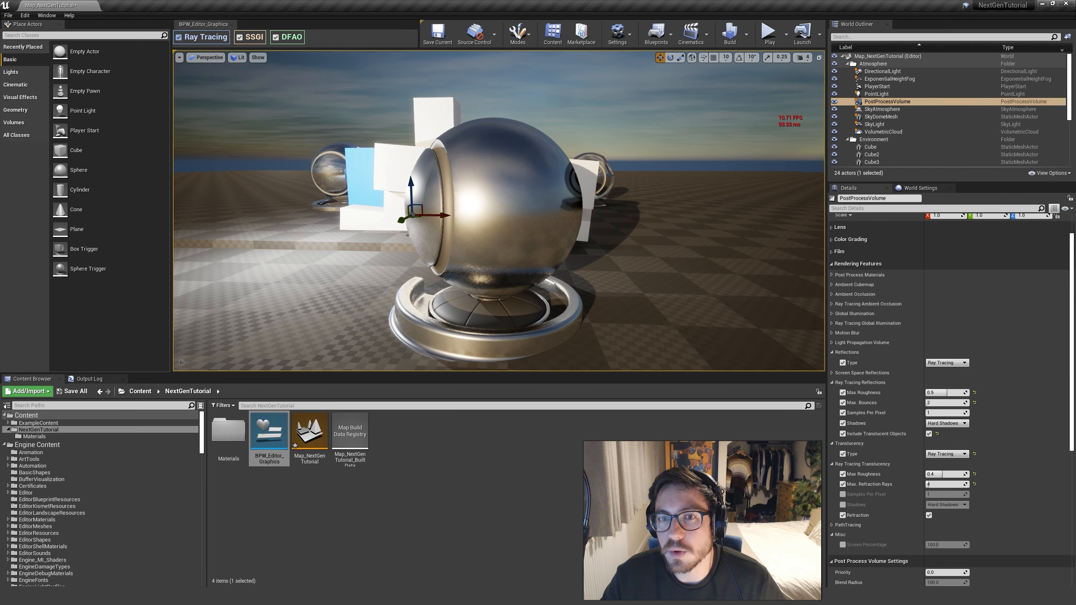
pyautogui.press('a')
pyautogui.moveTo(702, 235); pyautogui.dragTo(711, 235, button='right')
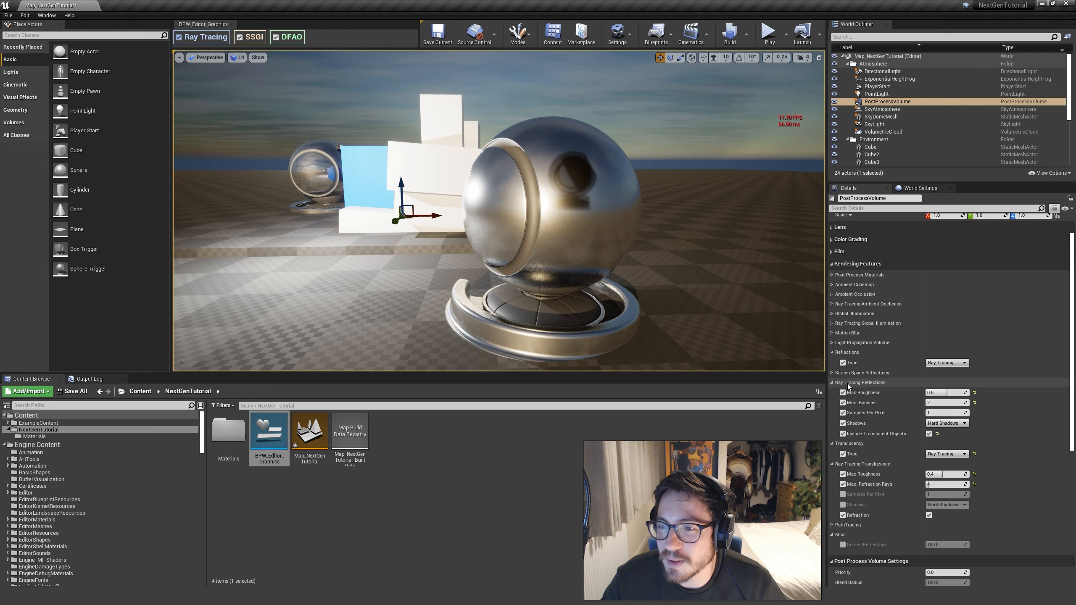
# Compare the Screen Space and Ray Tracing Reflections types on the rougher metallic mesh, ending with Screen Space
pyautogui.click(948, 363)
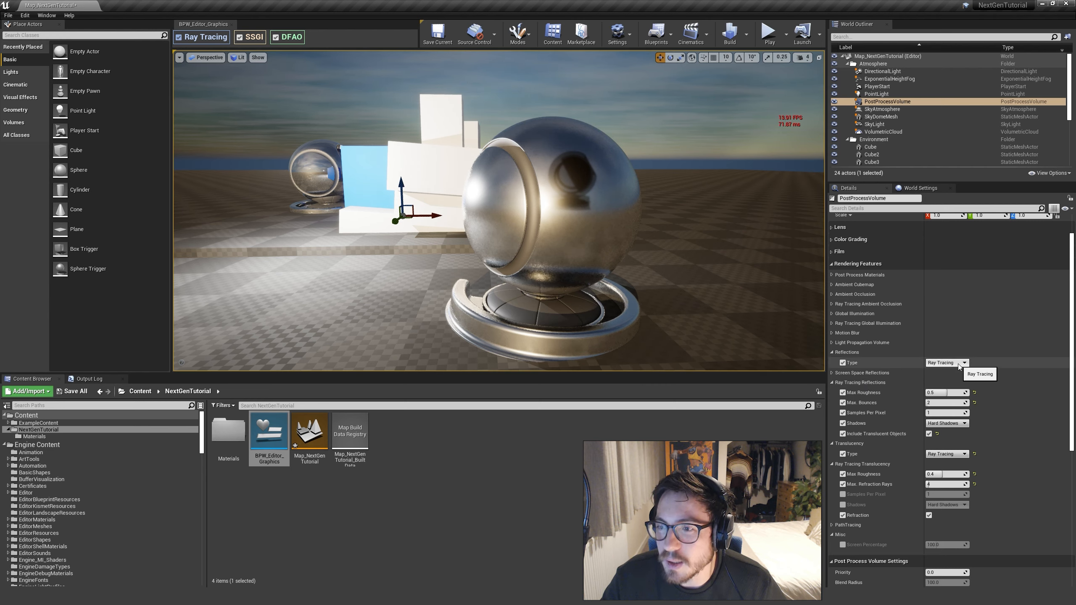
pyautogui.click(945, 373)
pyautogui.press('w')
pyautogui.moveTo(636, 255)
pyautogui.mouseDown(button='right')
pyautogui.moveTo(504, 230)
pyautogui.moveTo(519, 241)
pyautogui.moveTo(508, 228)
pyautogui.mouseUp(button='right')
pyautogui.click(948, 363)
pyautogui.click(938, 375)
pyautogui.press('s')
pyautogui.press('w')
pyautogui.press('s')
pyautogui.press('s')
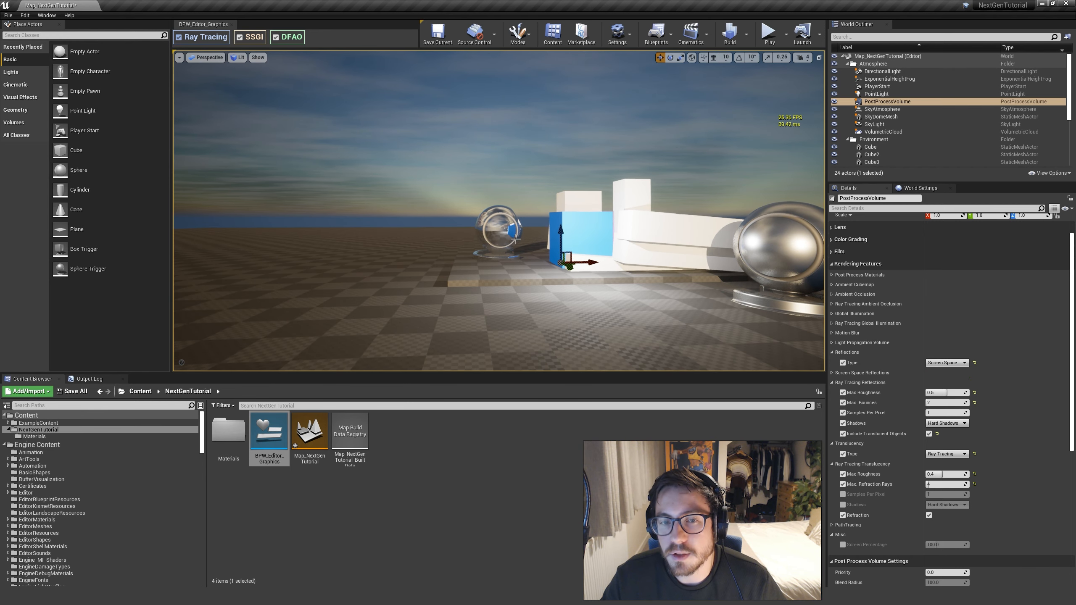
pyautogui.moveTo(518, 240); pyautogui.dragTo(511, 240, button='right')
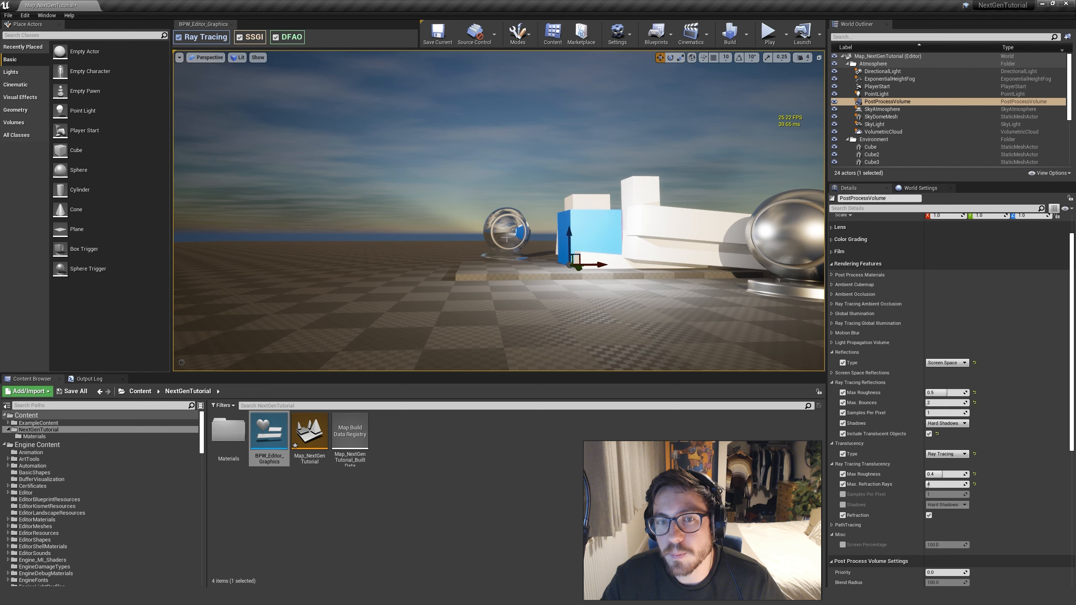
# Set the Reflections Type to Ray Tracing, then return it to Screen Space with both metallic meshes in view
pyautogui.click(947, 363)
pyautogui.click(947, 376)
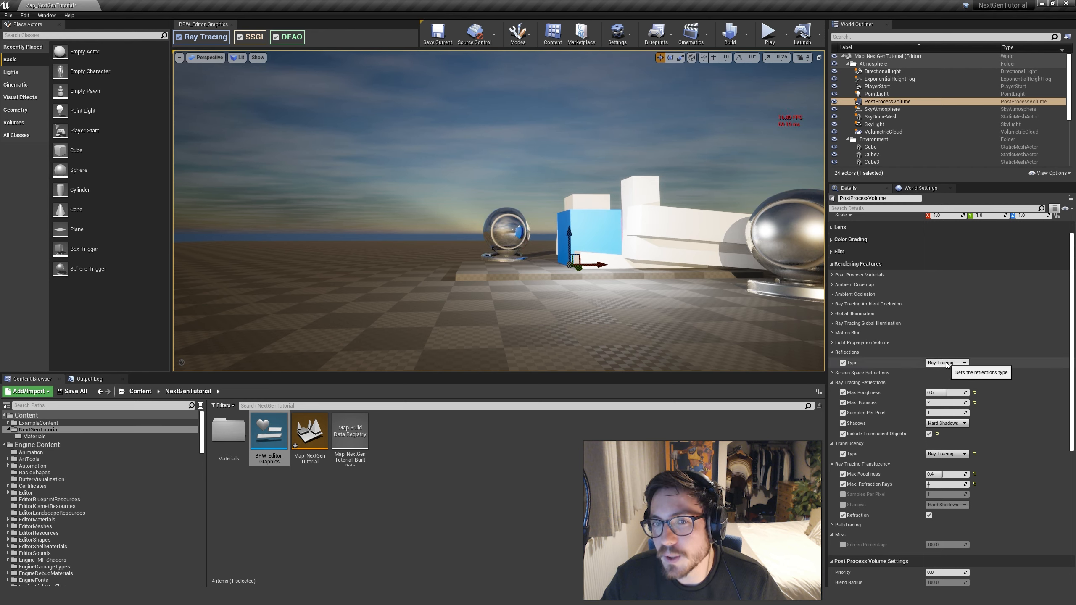
pyautogui.click(941, 370)
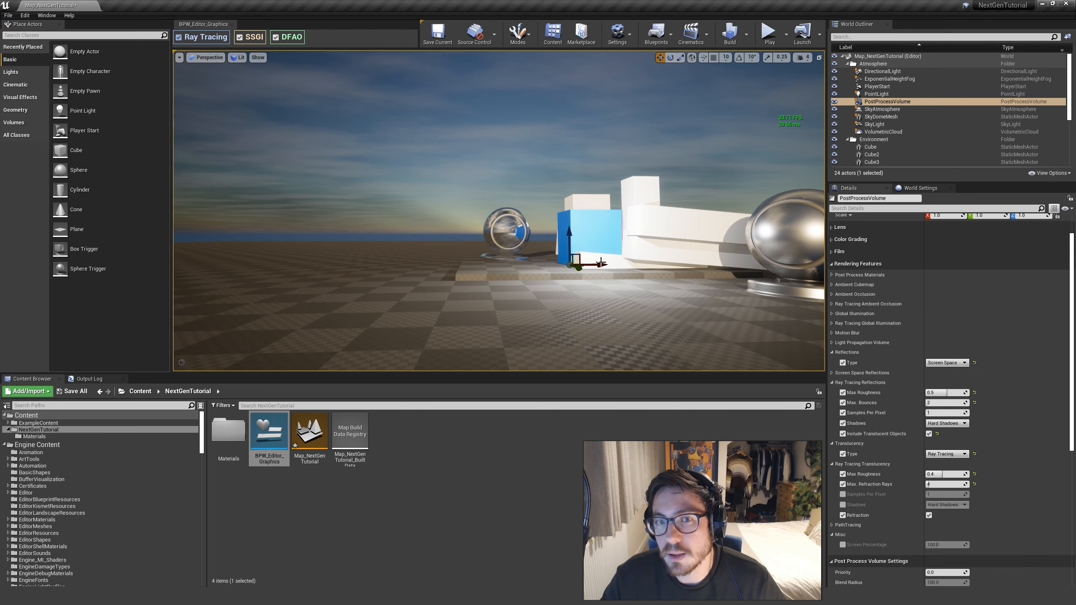
pyautogui.moveTo(607, 286); pyautogui.dragTo(689, 339, button='right')
# Alternate the Reflections Type between Ray Tracing and Screen Space from different sides of the scene, ending on Ray Tracing
pyautogui.click(947, 362)
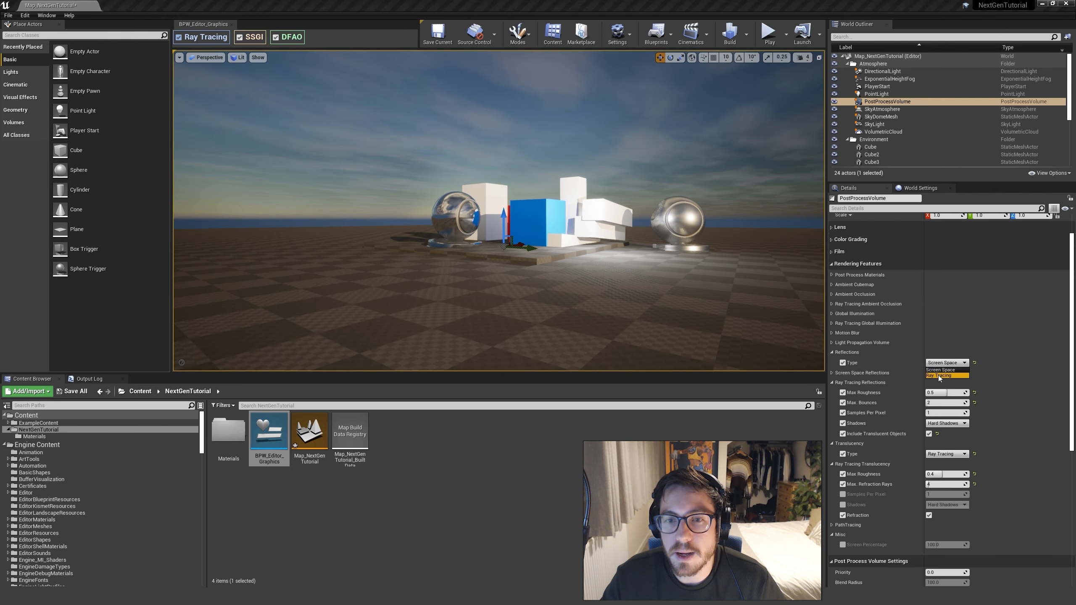
pyautogui.click(940, 377)
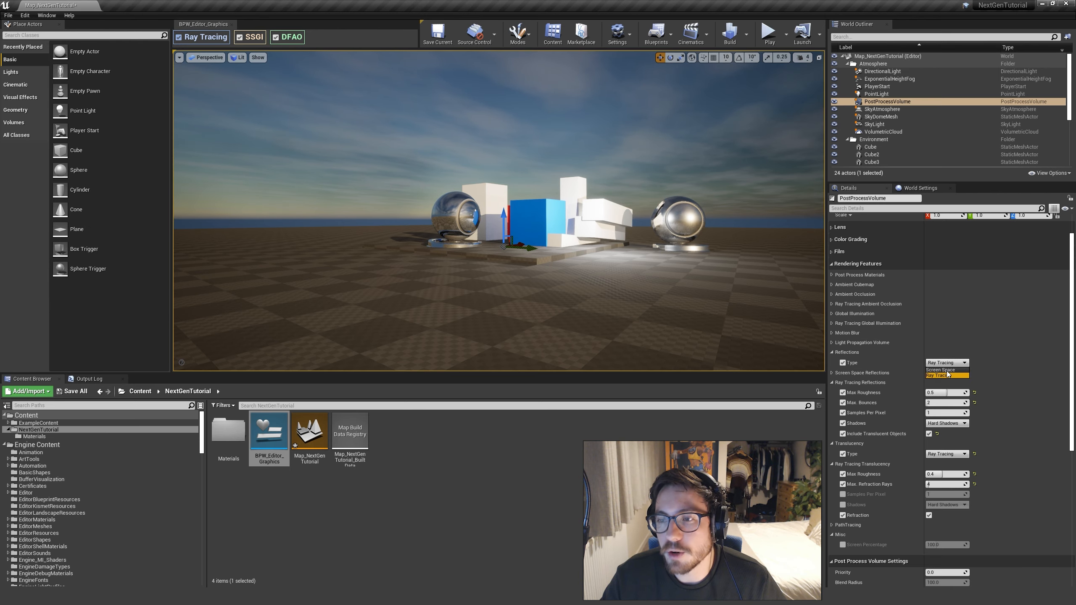
pyautogui.click(949, 373)
pyautogui.press('d')
pyautogui.moveTo(739, 315); pyautogui.dragTo(487, 307, button='right')
pyautogui.click(947, 363)
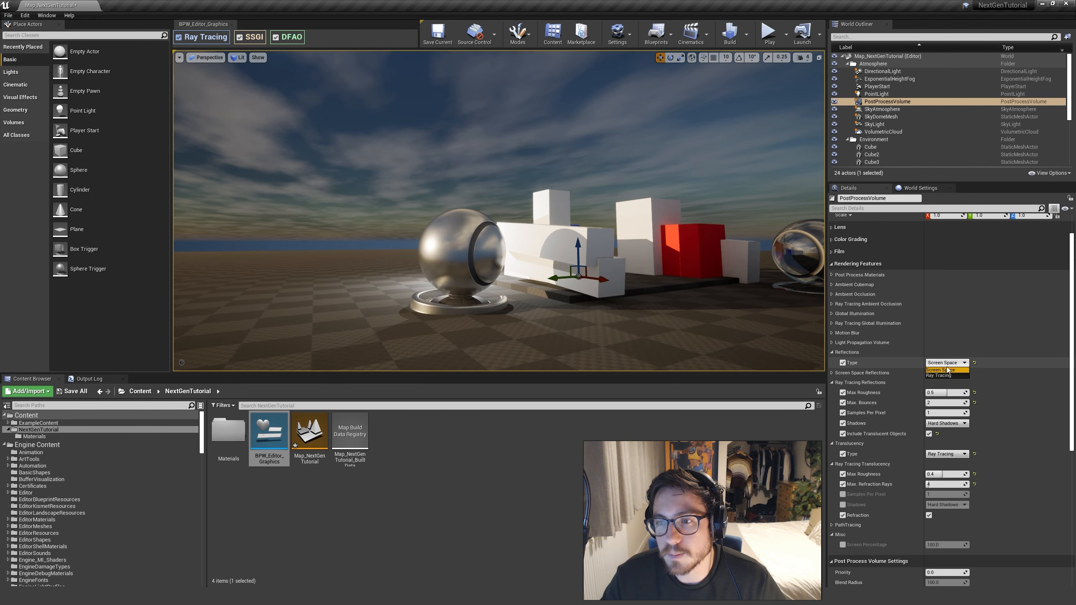
pyautogui.click(943, 375)
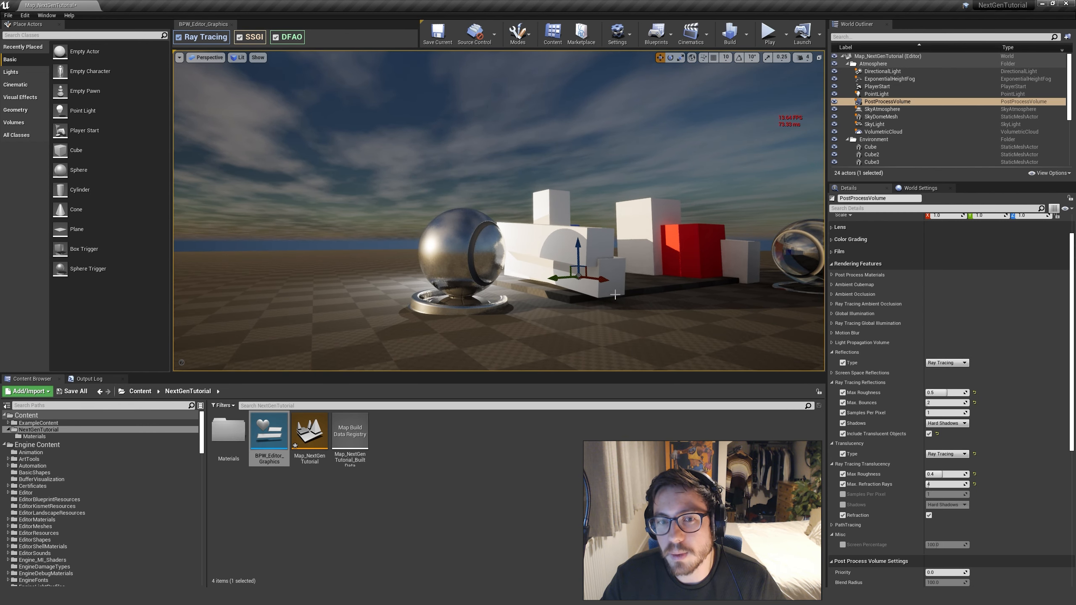
pyautogui.moveTo(551, 271); pyautogui.dragTo(546, 314, button='right')
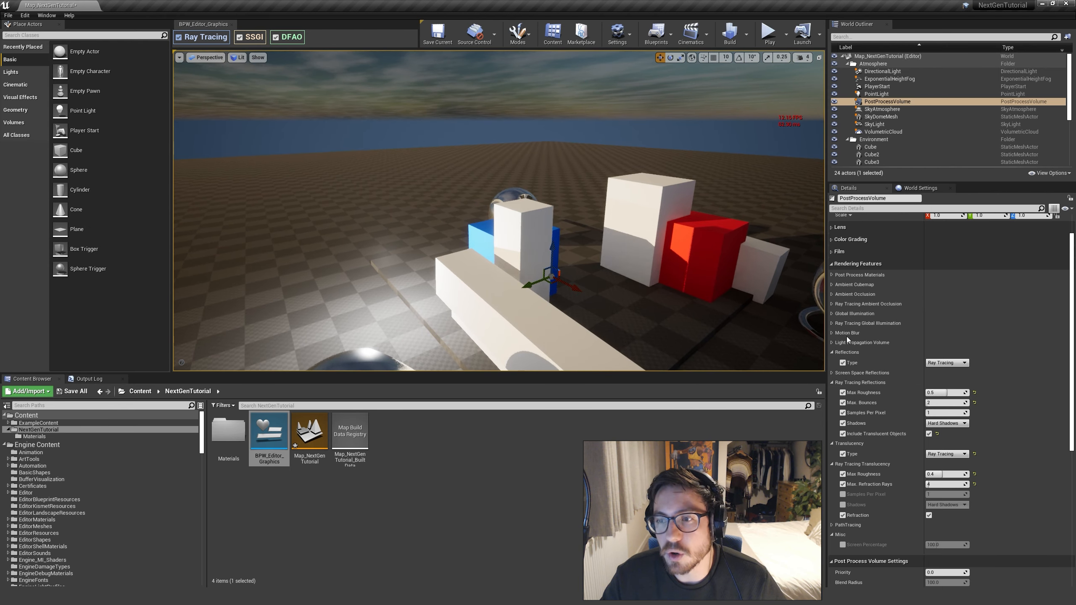
# Set the Reflections Type to Screen Space and the Ray Tracing Reflections Max Bounces to 1
pyautogui.click(946, 364)
pyautogui.click(944, 371)
pyautogui.moveTo(593, 263)
pyautogui.mouseDown(button='right')
pyautogui.moveTo(546, 280)
pyautogui.moveTo(597, 253)
pyautogui.moveTo(583, 252)
pyautogui.mouseUp(button='right')
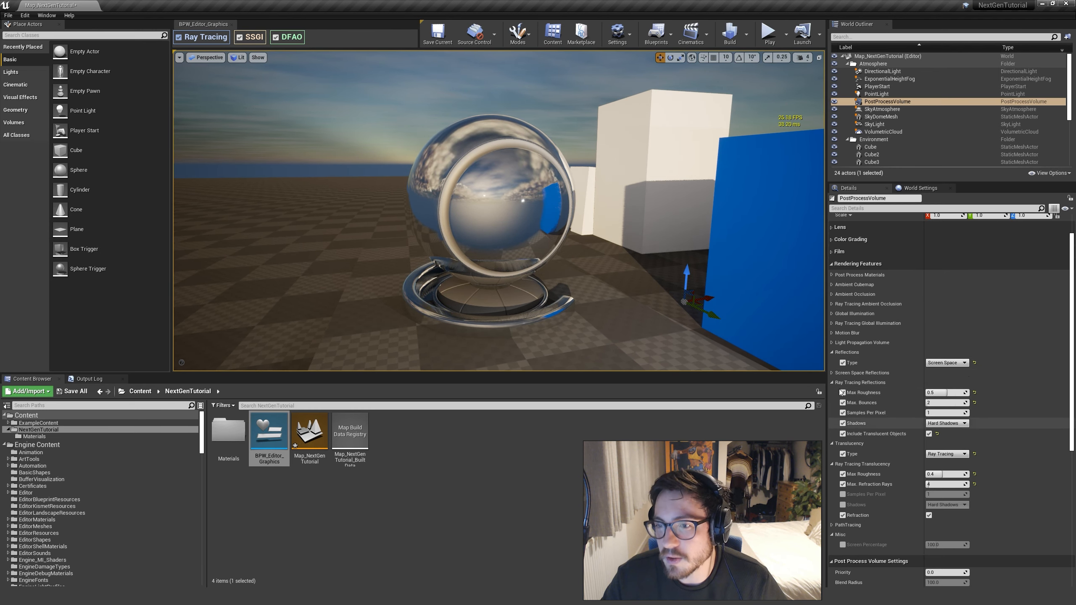
pyautogui.moveTo(628, 280); pyautogui.dragTo(424, 267, button='right')
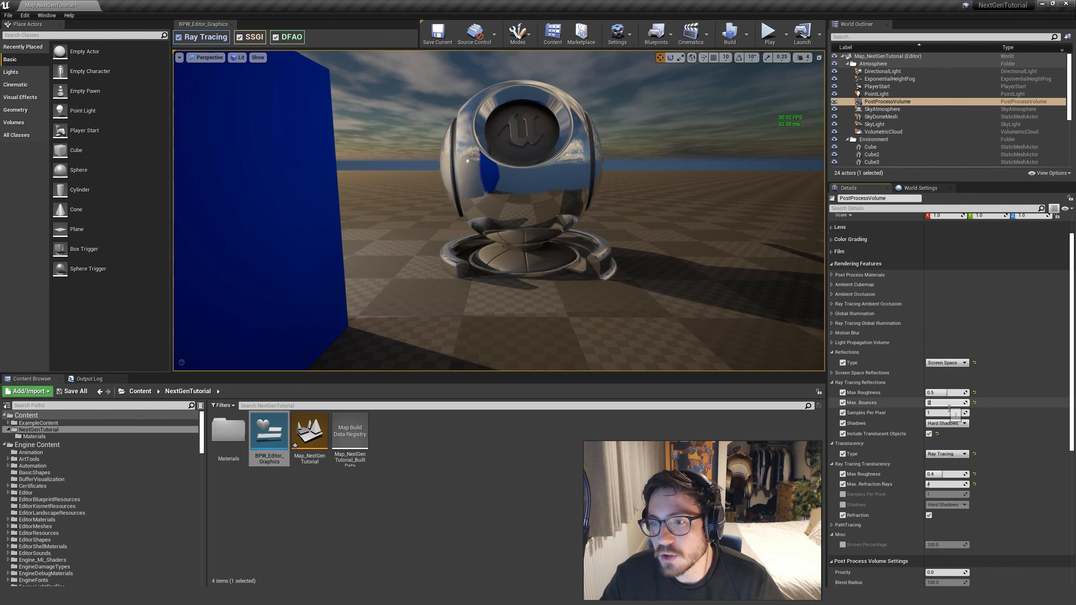
pyautogui.click(991, 412)
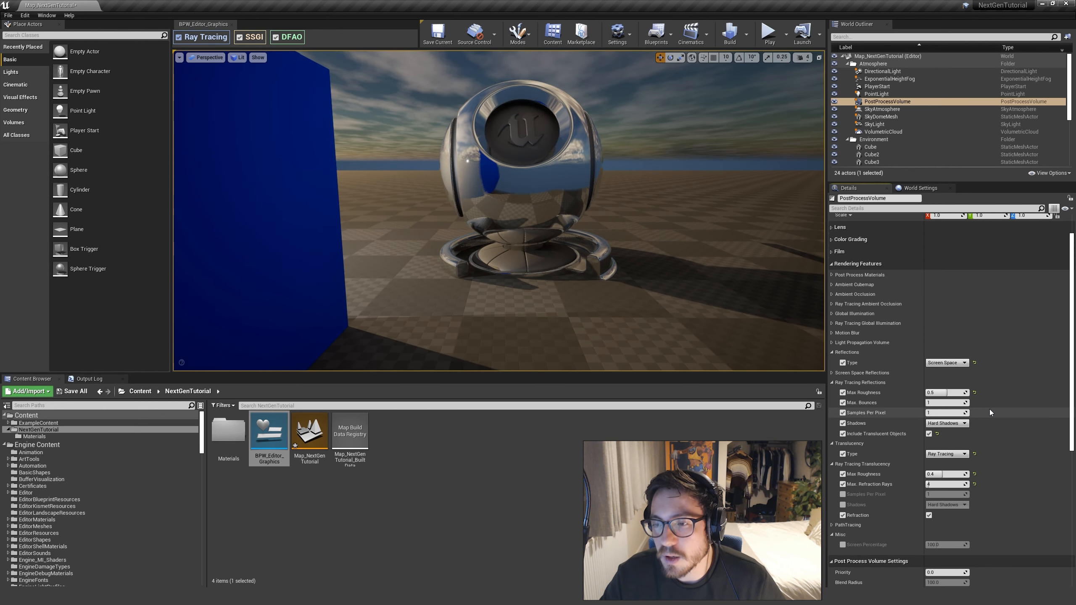
# Select the rougher metallic mesh, then select the mirrored mesh beside the blue cube and bring it close in the viewport
pyautogui.moveTo(564, 189); pyautogui.dragTo(601, 231, button='right')
pyautogui.press('s')
pyautogui.click(593, 184)
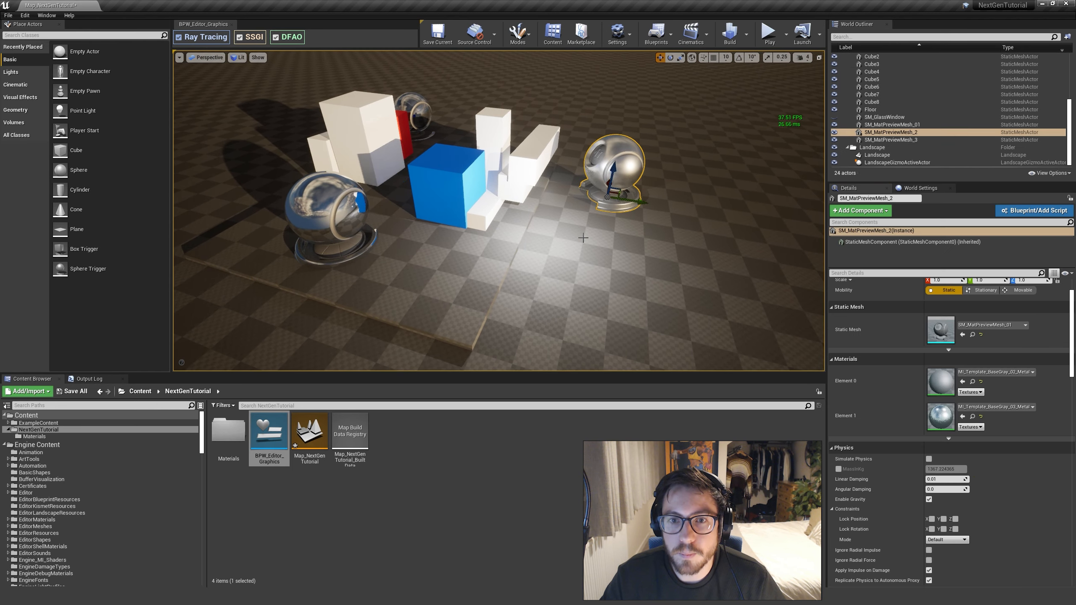
pyautogui.moveTo(593, 185); pyautogui.dragTo(594, 185, button='right')
pyautogui.moveTo(603, 155); pyautogui.dragTo(512, 250)
pyautogui.click(416, 216)
pyautogui.moveTo(416, 216); pyautogui.dragTo(418, 256, button='right')
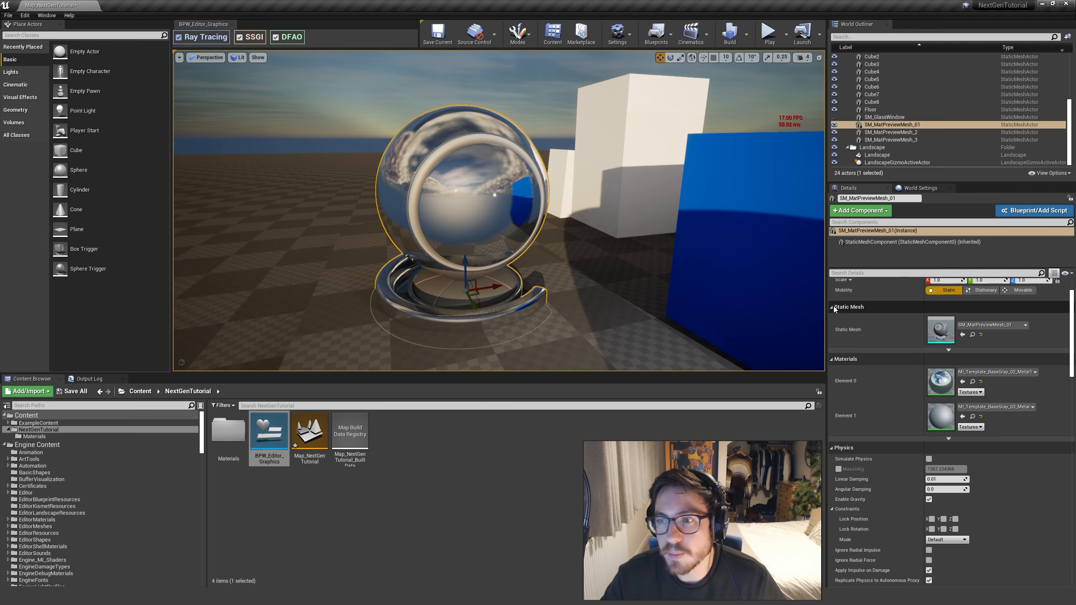
# Find the post process volume by searching for "post" and set its Reflections Type to Ray Tracing
pyautogui.click(891, 38)
pyautogui.write('post')
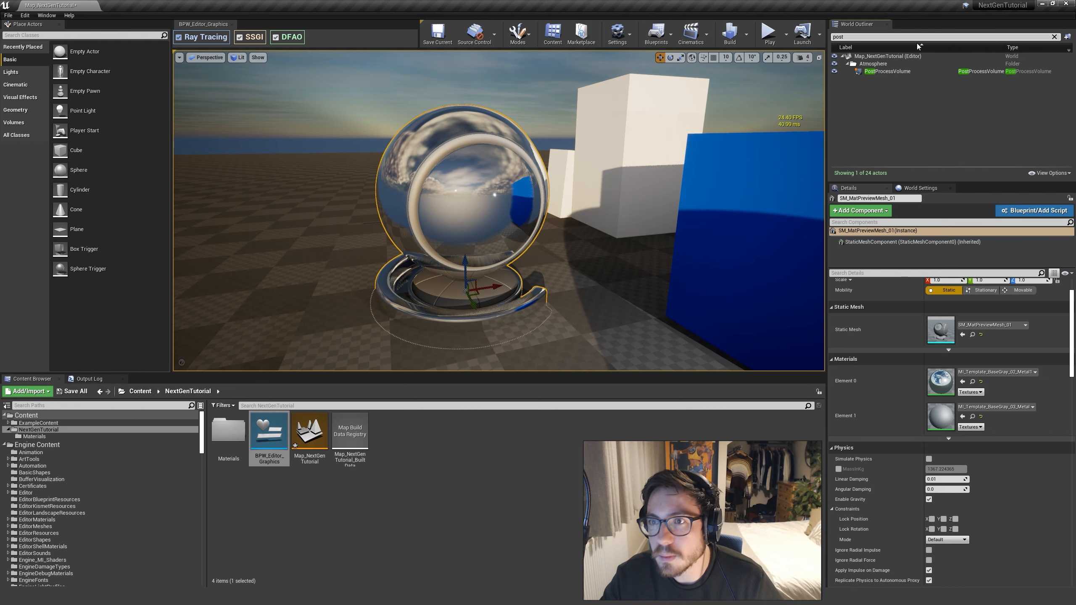
pyautogui.click(911, 71)
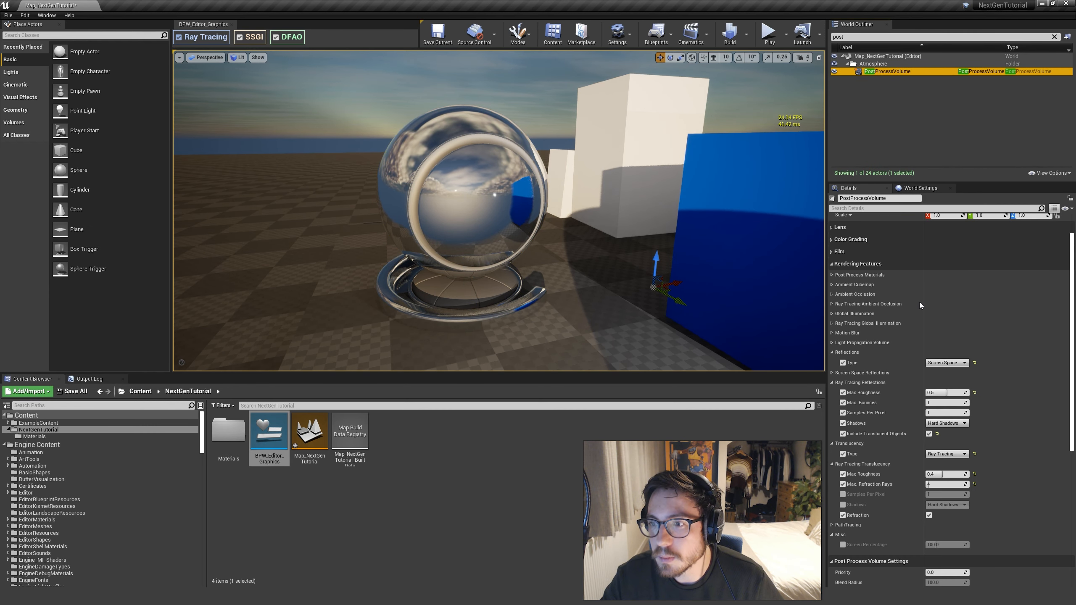
pyautogui.click(950, 364)
pyautogui.click(944, 375)
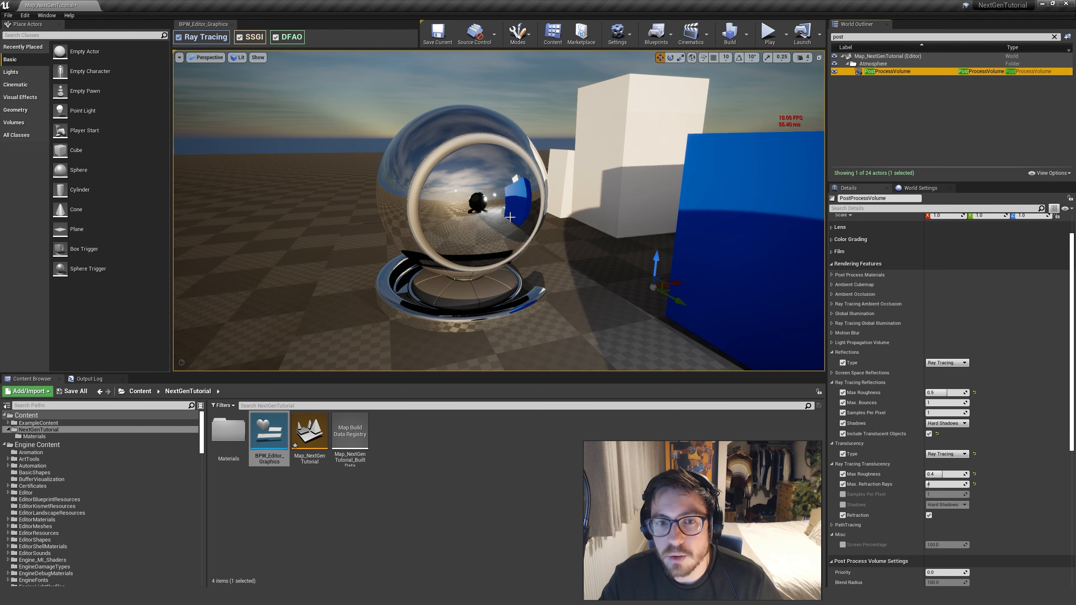
# Set the Ray Tracing Reflections Max Bounces to 2 and examine the reflected objects in the mirrored mesh up close
pyautogui.press('w')
pyautogui.moveTo(499, 211)
pyautogui.mouseDown(button='right')
pyautogui.moveTo(492, 203)
pyautogui.moveTo(555, 210)
pyautogui.moveTo(479, 196)
pyautogui.moveTo(495, 210)
pyautogui.moveTo(570, 210)
pyautogui.moveTo(502, 207)
pyautogui.mouseUp(button='right')
pyautogui.press('s')
pyautogui.press('w')
pyautogui.press('w')
pyautogui.press('s')
pyautogui.press('w')
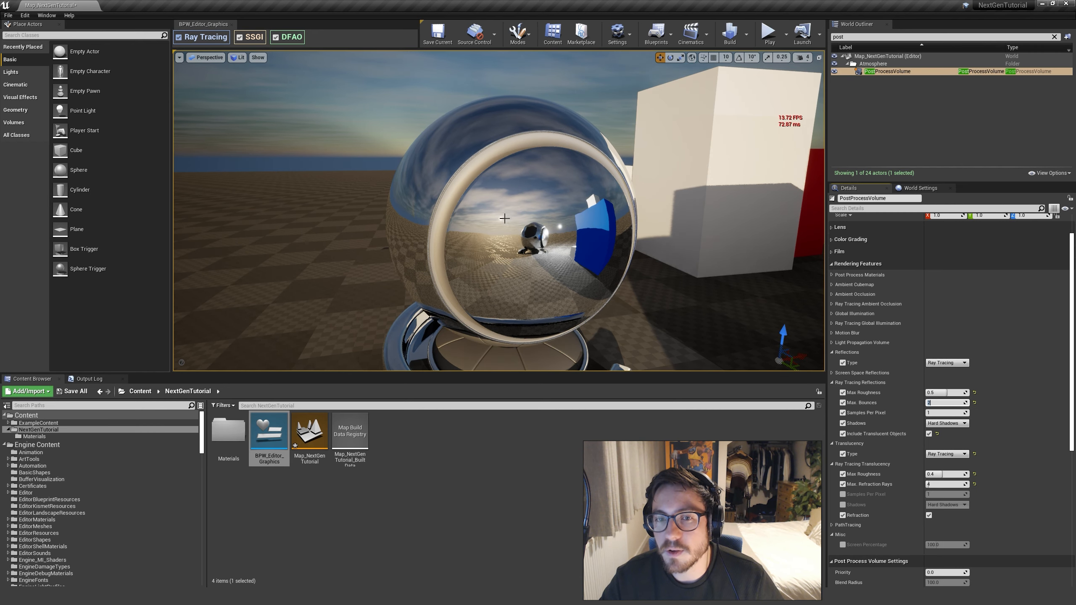
pyautogui.press('s')
pyautogui.moveTo(508, 208); pyautogui.dragTo(511, 219, button='right')
pyautogui.press('e')
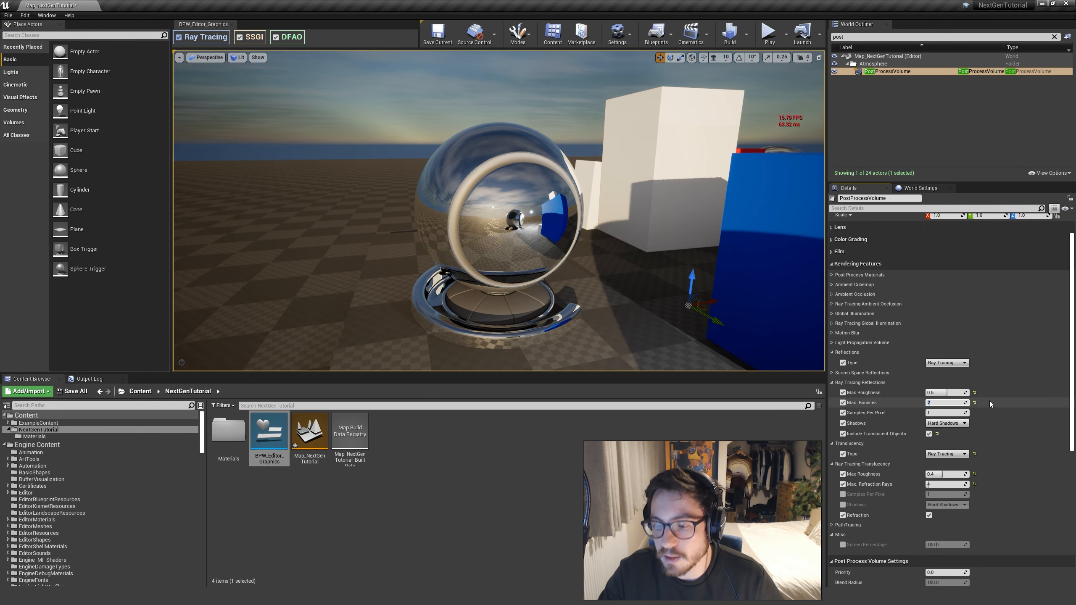
# Try Max Bounces 1 for the ray traced reflections, return it to 2, and bring the mirrored mesh's base into view
pyautogui.write('1')
pyautogui.press('Return')
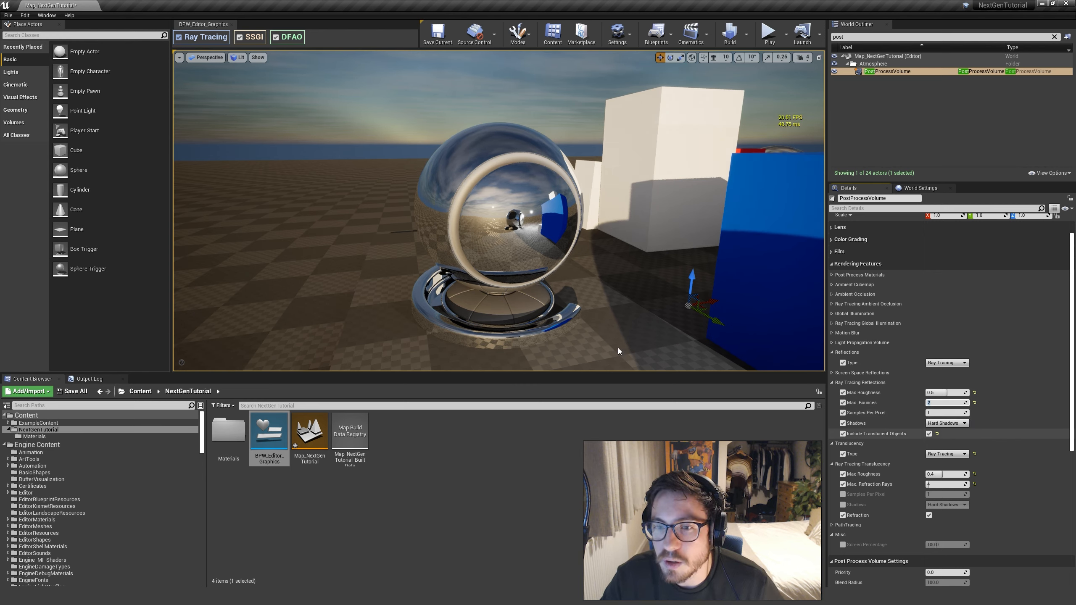
pyautogui.press('w')
pyautogui.moveTo(519, 324); pyautogui.dragTo(519, 356, button='right')
pyautogui.press('w')
pyautogui.press('s')
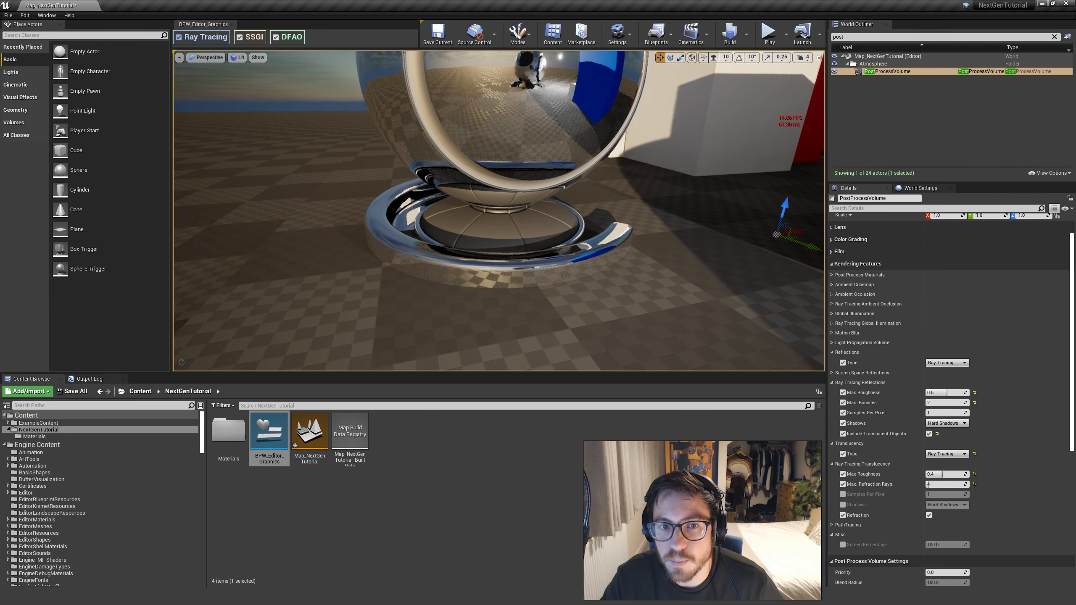
# Compare Max Bounces 1 and 2 on the mirrored mesh's base, ending at 2, and back away from the mesh
pyautogui.click(947, 403)
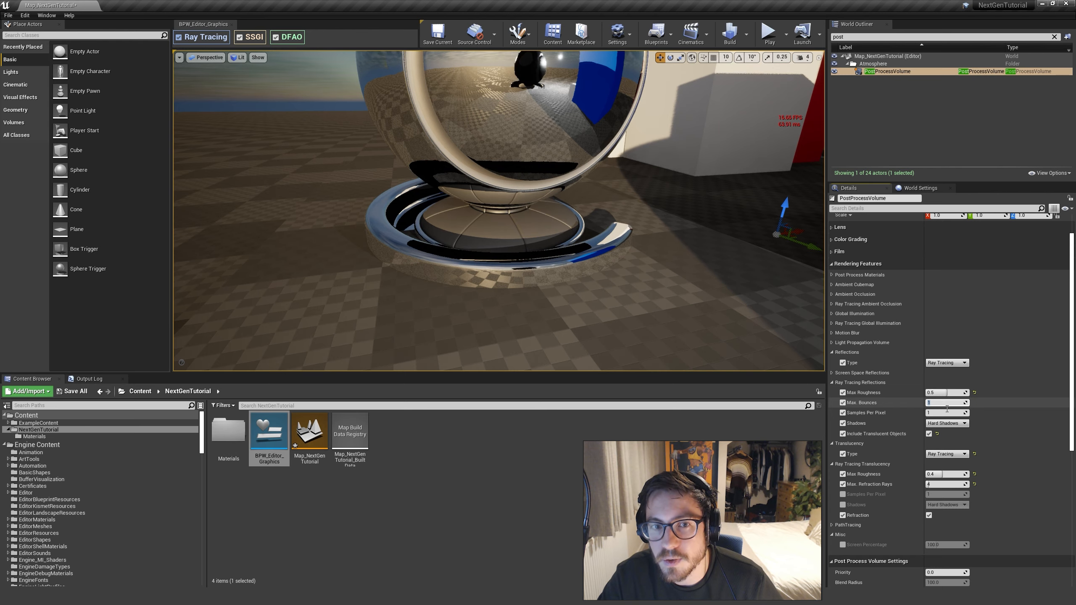
pyautogui.press('Return')
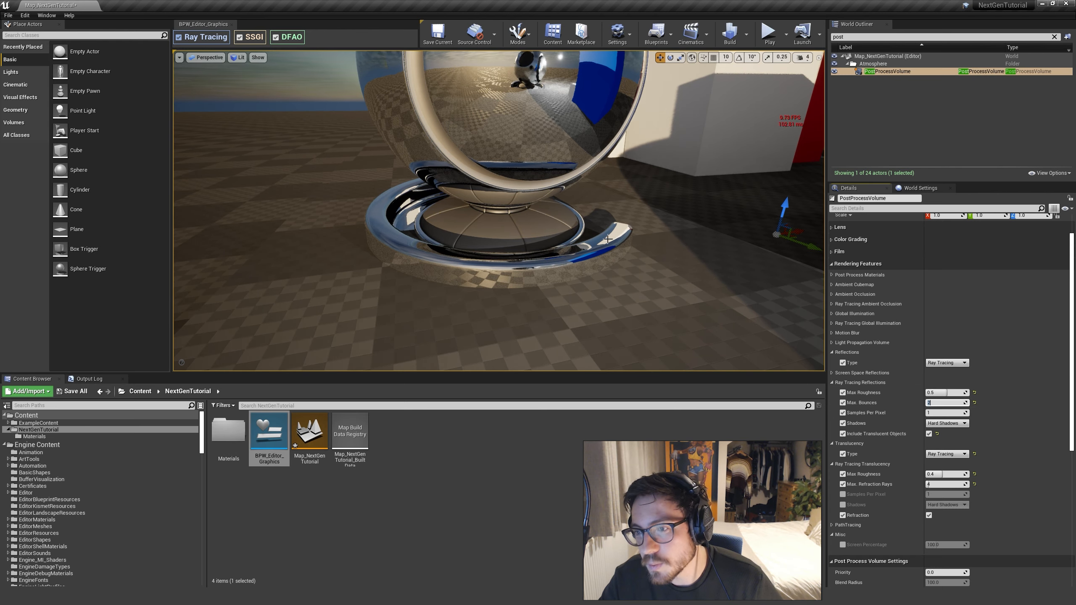
pyautogui.press('s')
pyautogui.moveTo(635, 250); pyautogui.dragTo(653, 276, button='right')
pyautogui.press('w')
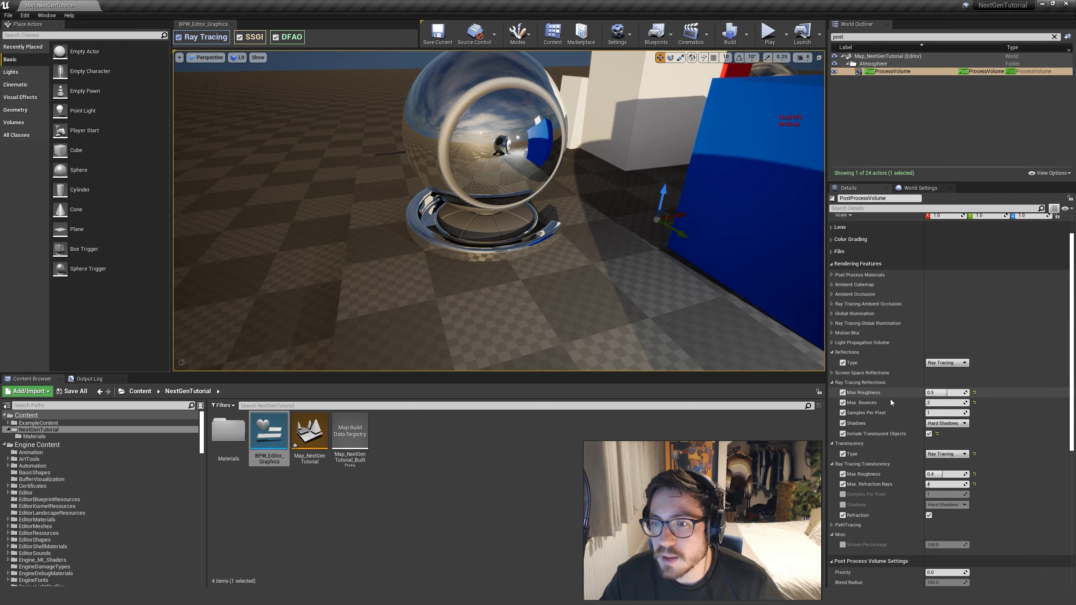
# Set the Max Roughness of the Ray Tracing Reflections to 0.6 while viewing the side of the mirrored mesh
pyautogui.moveTo(577, 270); pyautogui.dragTo(460, 232, button='right')
pyautogui.press('w')
pyautogui.press('d')
pyautogui.press('s')
pyautogui.press('w')
pyautogui.press('w')
pyautogui.click(937, 391)
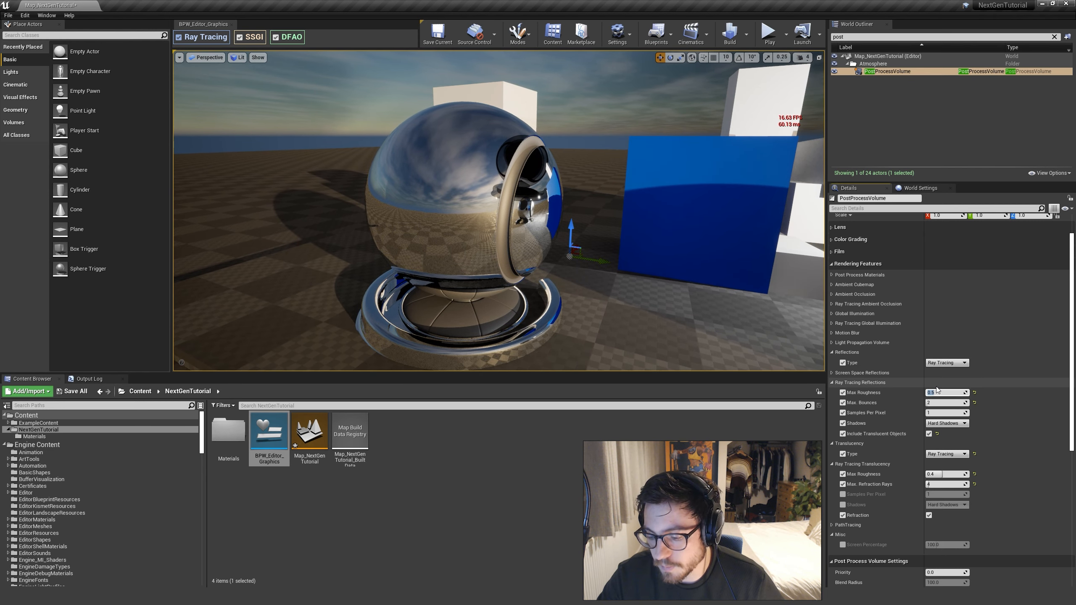
pyautogui.write('0.6')
pyautogui.press('Return')
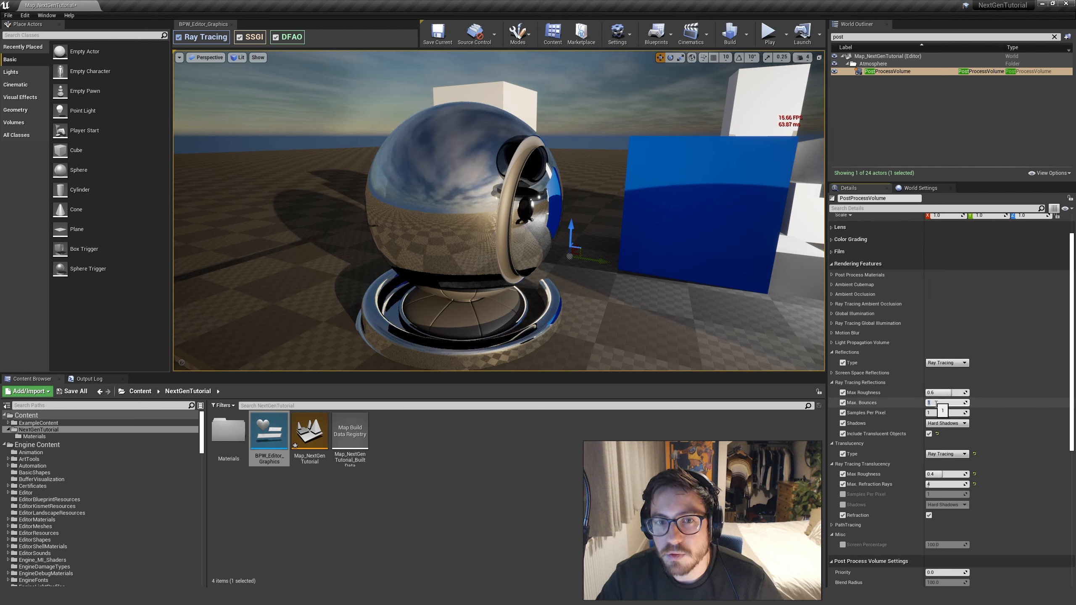
# Set the Ray Tracing Reflections Max Bounces to 2 and inspect the mirrored mesh's outer shell from farther away
pyautogui.click(936, 403)
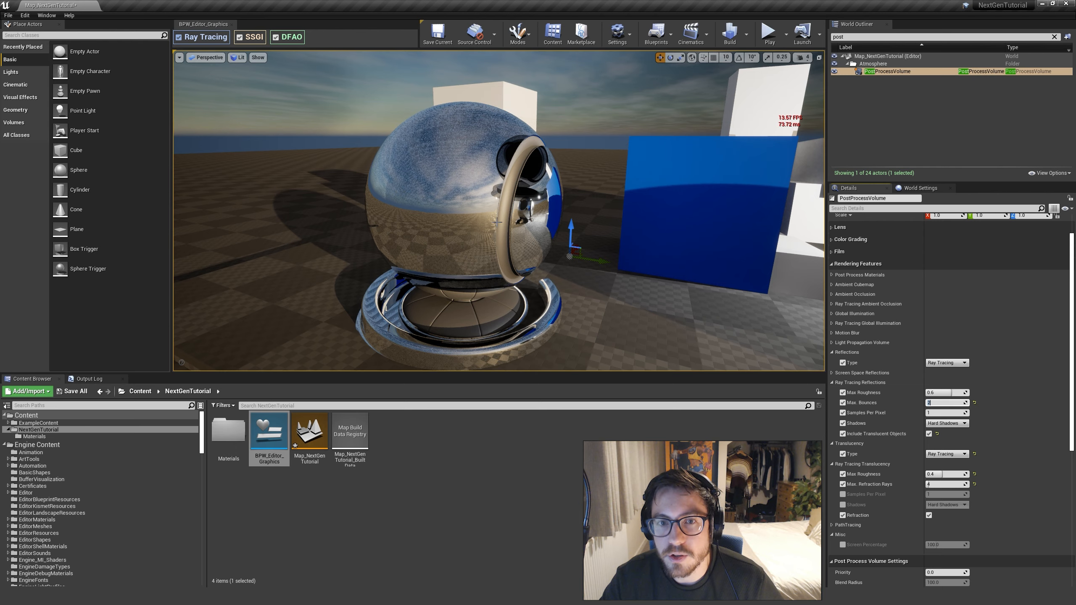
pyautogui.moveTo(497, 221); pyautogui.dragTo(472, 215, button='right')
pyautogui.press('w')
pyautogui.press('s')
pyautogui.press('a')
pyautogui.press('d')
pyautogui.press('q')
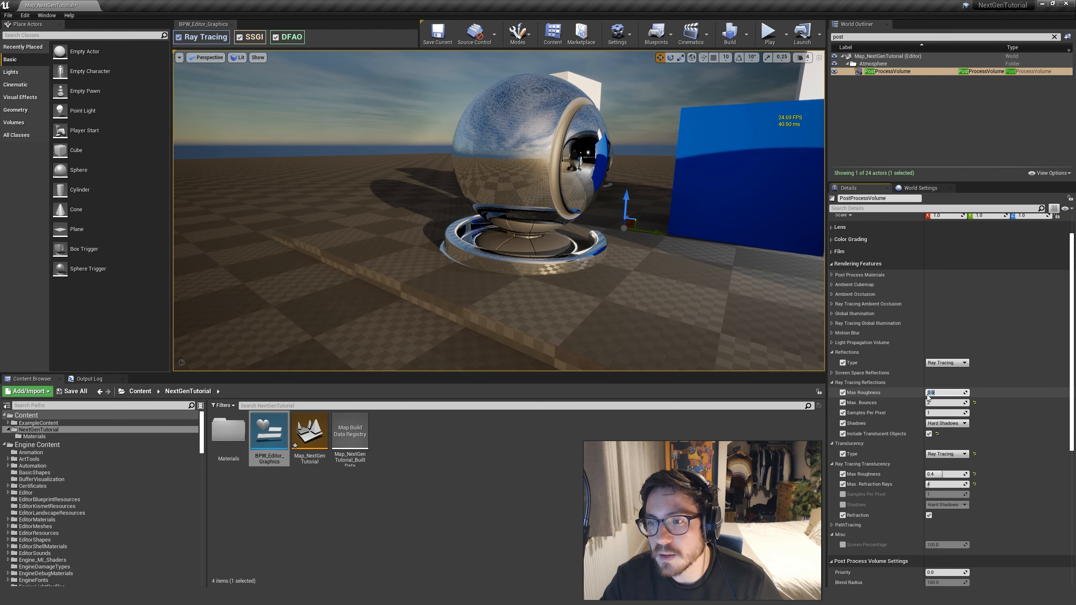
# Set the Max Roughness of the Ray Tracing Reflections to 0.5 and inspect the mirrored mesh's outer shell
pyautogui.press('Return')
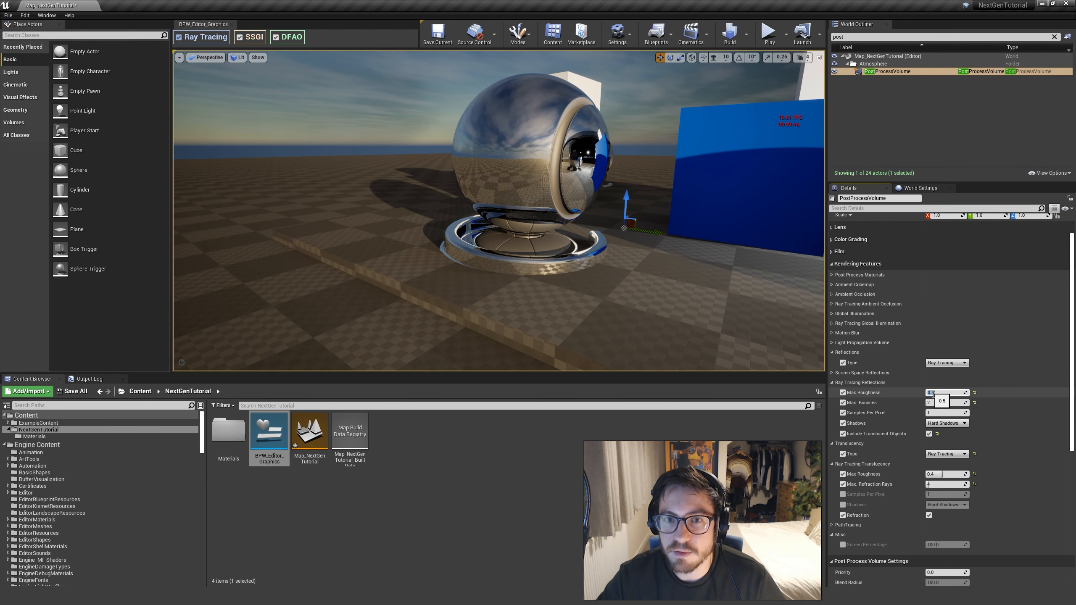
pyautogui.moveTo(703, 156); pyautogui.dragTo(713, 163, button='right')
pyautogui.press('e')
pyautogui.press('s')
pyautogui.press('w')
pyautogui.press('s')
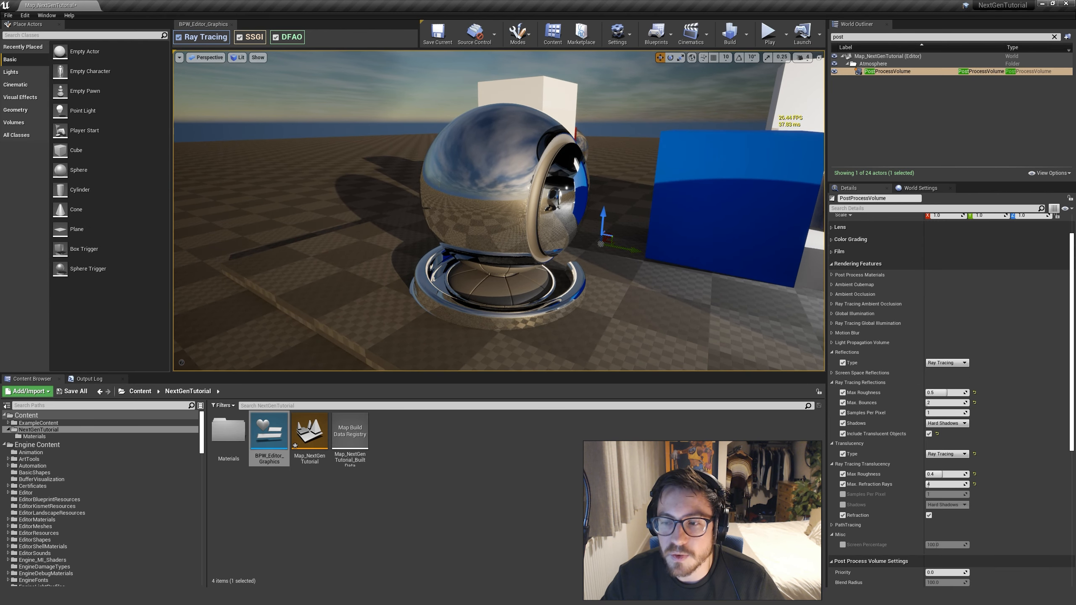
# Examine the reflections inside the mirrored mesh's round opening from several side angles
pyautogui.press('d')
pyautogui.moveTo(704, 212)
pyautogui.mouseDown(button='right')
pyautogui.moveTo(699, 246)
pyautogui.moveTo(697, 217)
pyautogui.mouseUp(button='right')
pyautogui.press('a')
pyautogui.press('w')
pyautogui.press('a')
pyautogui.press('e')
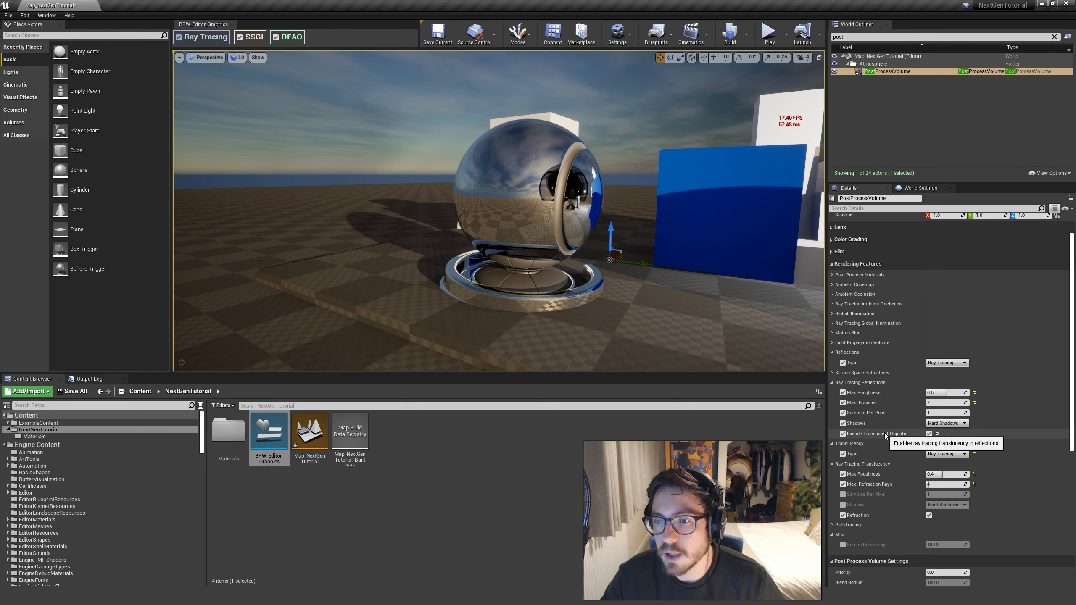
pyautogui.moveTo(774, 292); pyautogui.dragTo(764, 293, button='right')
pyautogui.press('d')
pyautogui.moveTo(703, 234); pyautogui.dragTo(675, 242, button='right')
pyautogui.press('a')
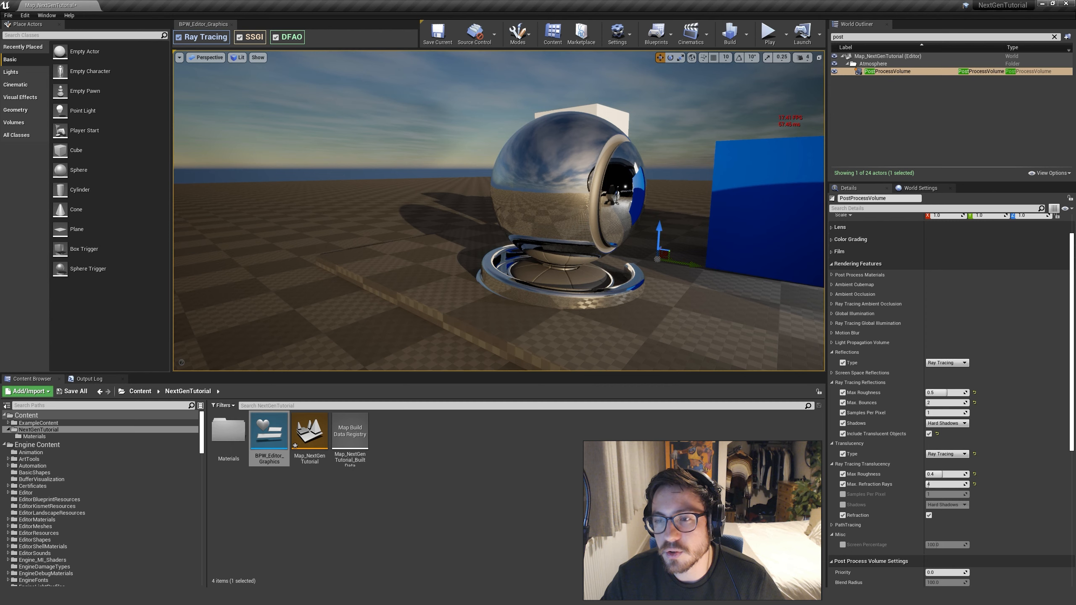
# Compare Include Translucent Objects off and on for the ray traced reflections in the mirrored mesh's opening, ending with it disabled
pyautogui.click(929, 434)
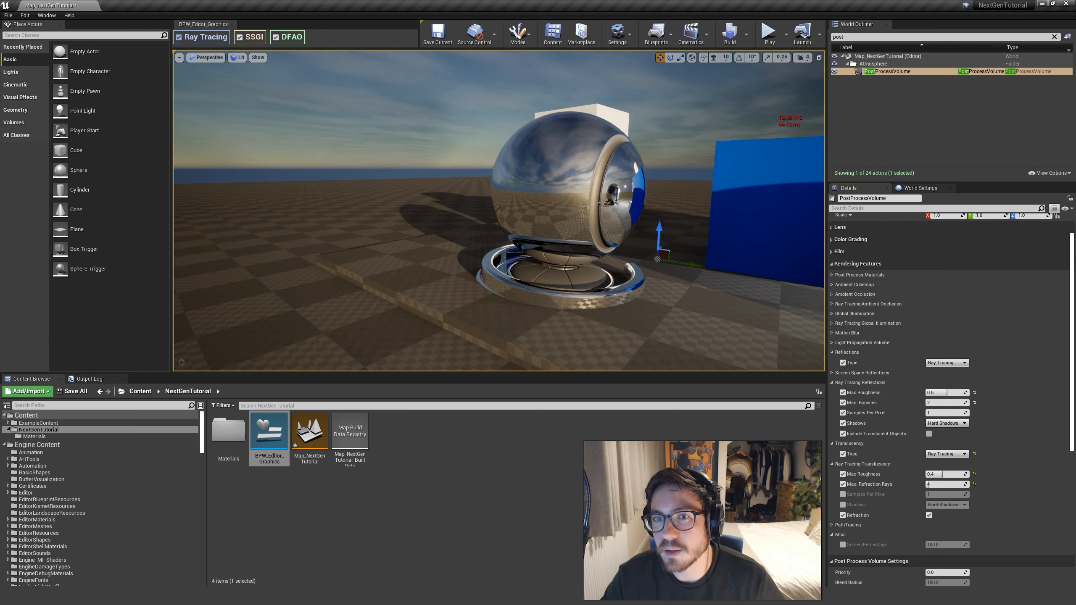
pyautogui.press('d')
pyautogui.moveTo(634, 311); pyautogui.dragTo(633, 310, button='right')
pyautogui.press('w')
pyautogui.press('a')
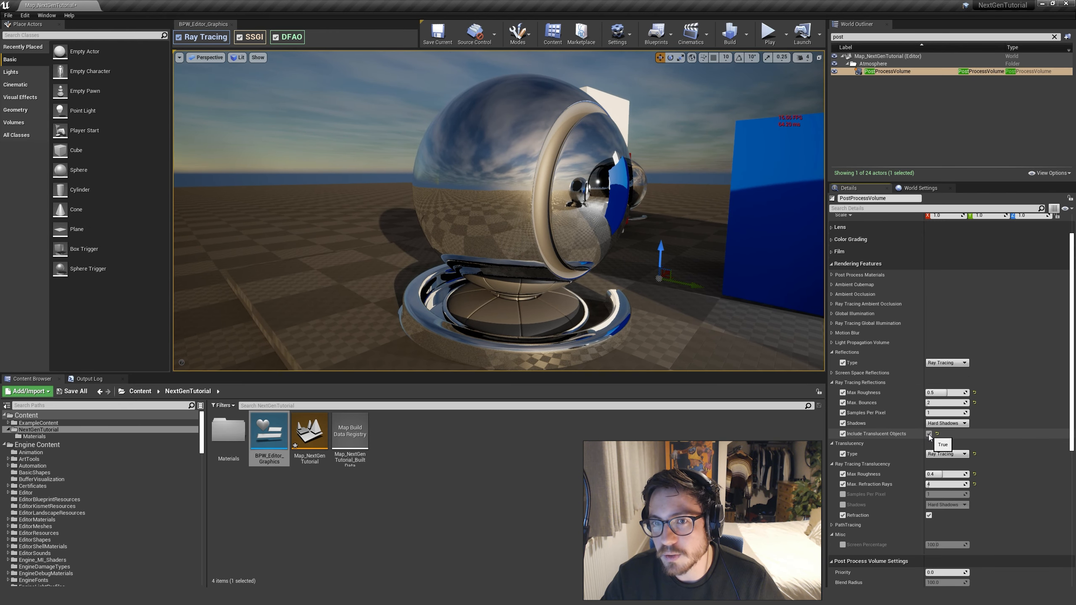
pyautogui.click(928, 434)
# Inspect both material preview meshes and the coloured cubes from a raised overview, and collapse the Reflections settings
pyautogui.press('e')
pyautogui.moveTo(732, 185); pyautogui.dragTo(688, 202, button='right')
pyautogui.press('s')
pyautogui.press('d')
pyautogui.press('w')
pyautogui.press('a')
pyautogui.press('w')
pyautogui.press('s')
pyautogui.press('d')
pyautogui.press('w')
pyautogui.press('s')
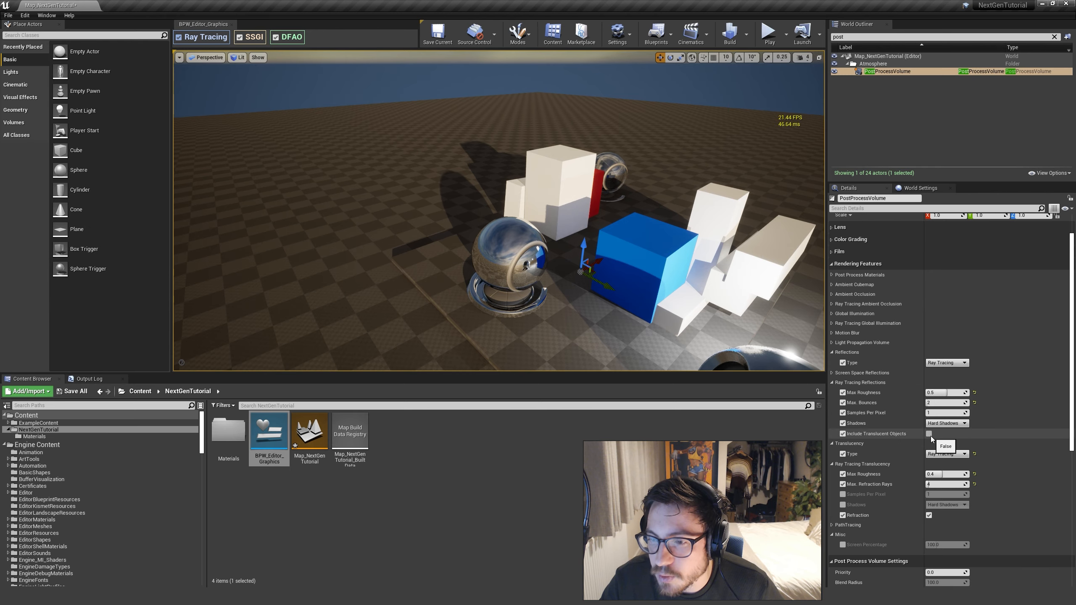
pyautogui.moveTo(634, 284); pyautogui.dragTo(630, 308, button='right')
pyautogui.press('d')
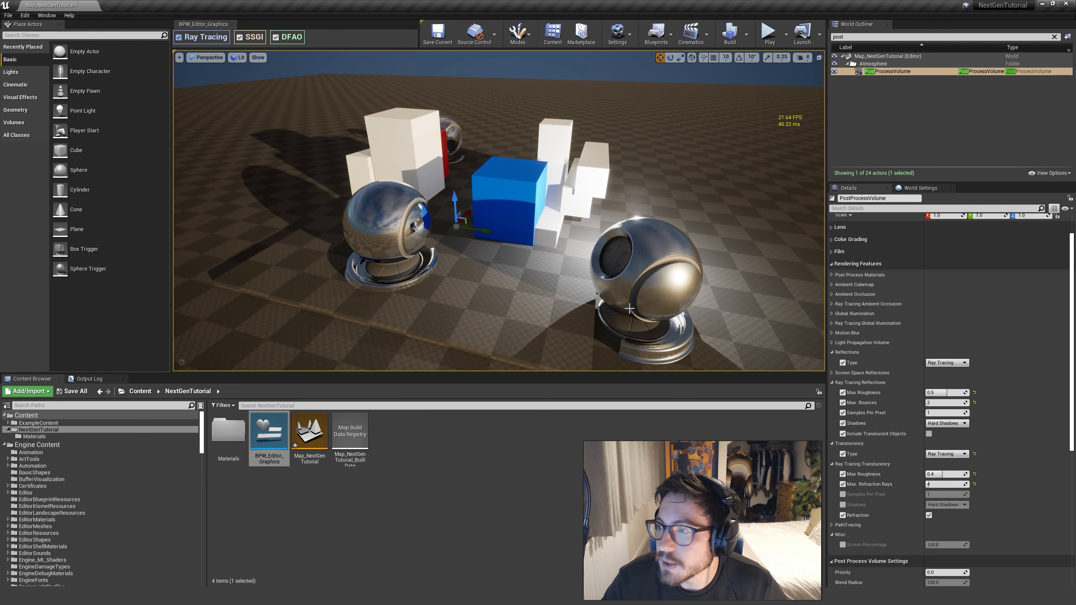
pyautogui.click(832, 352)
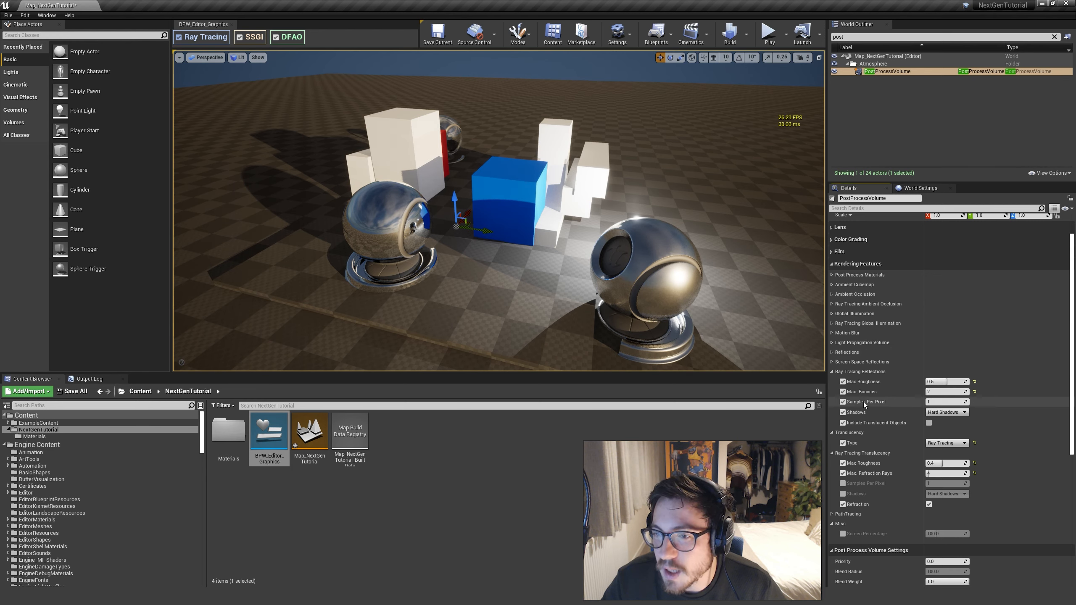
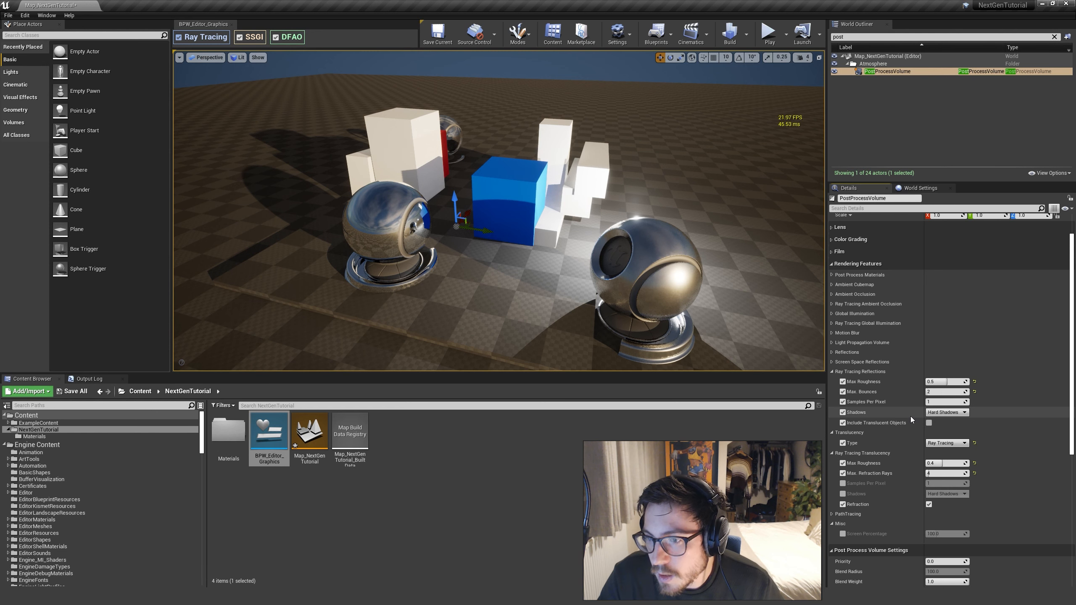
# Collapse the Ray Tracing Reflections settings and bring the glass material preview mesh beside the red cube into view
pyautogui.click(832, 372)
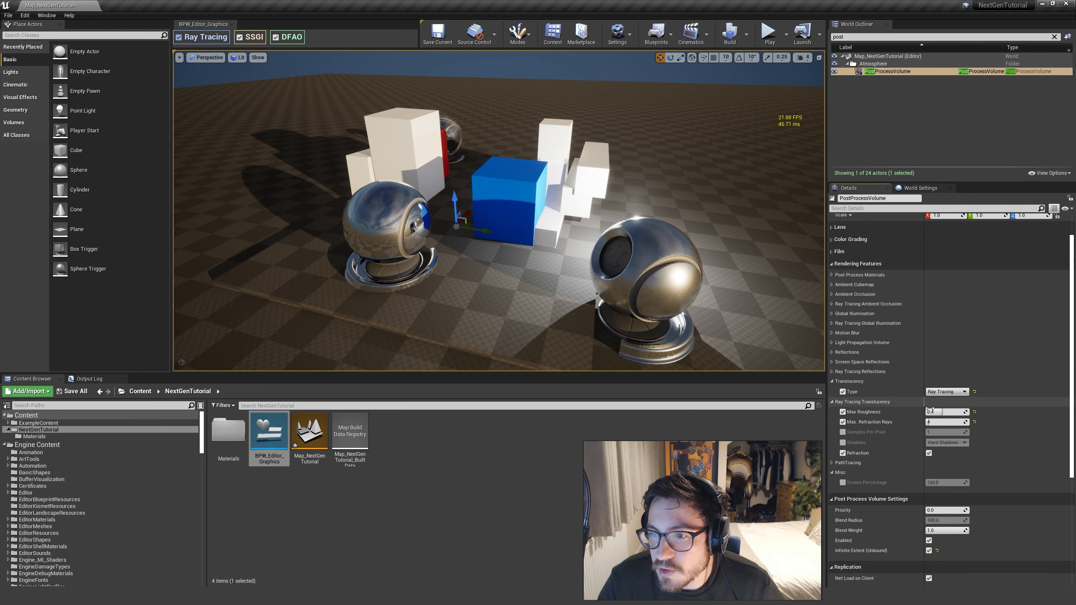
pyautogui.click(543, 204)
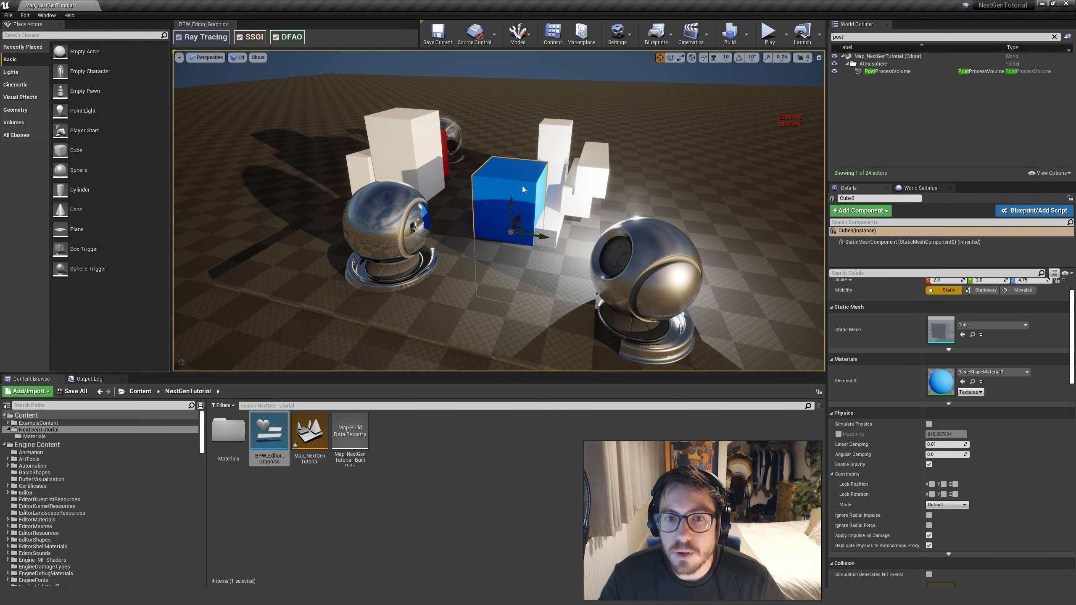
pyautogui.press('Escape')
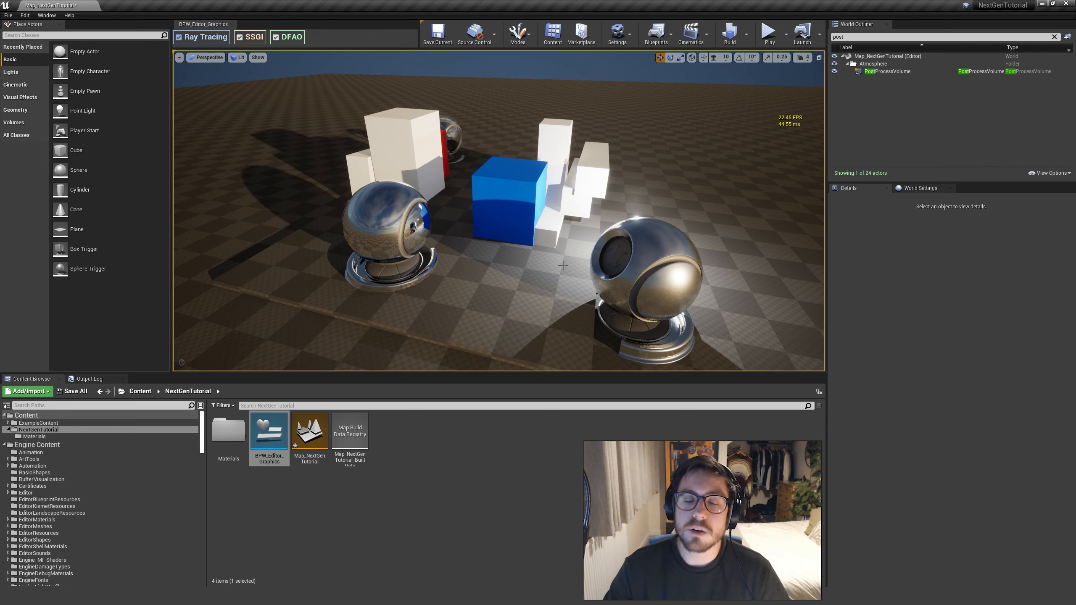
pyautogui.moveTo(611, 269); pyautogui.dragTo(530, 243, button='right')
pyautogui.press('w')
pyautogui.press('s')
pyautogui.moveTo(666, 276); pyautogui.dragTo(649, 293, button='right')
# Set the post process volume's Translucency Type to Raster
pyautogui.click(922, 71)
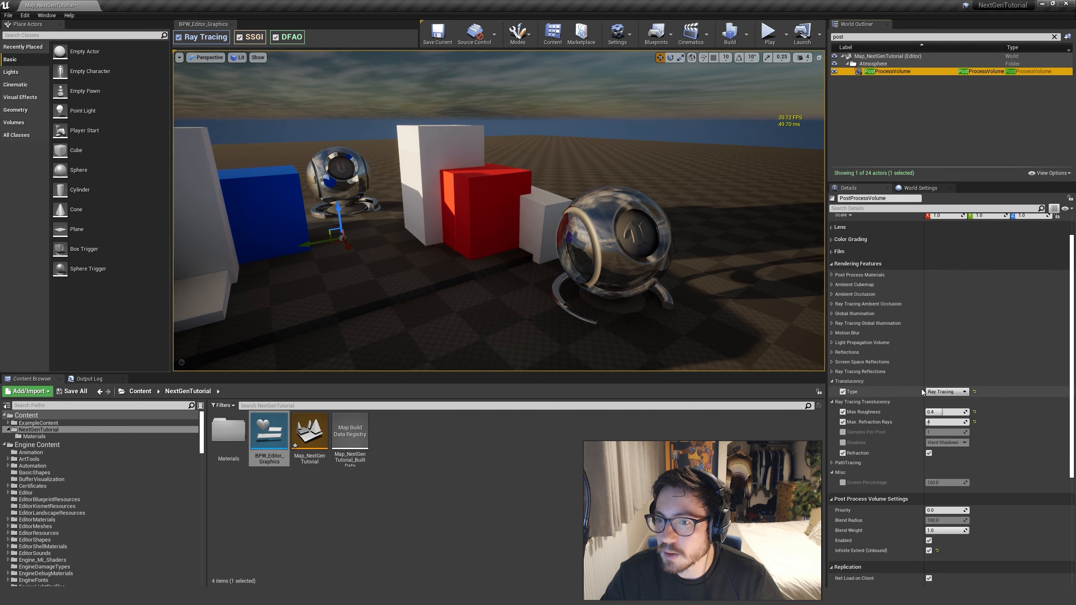
pyautogui.click(946, 394)
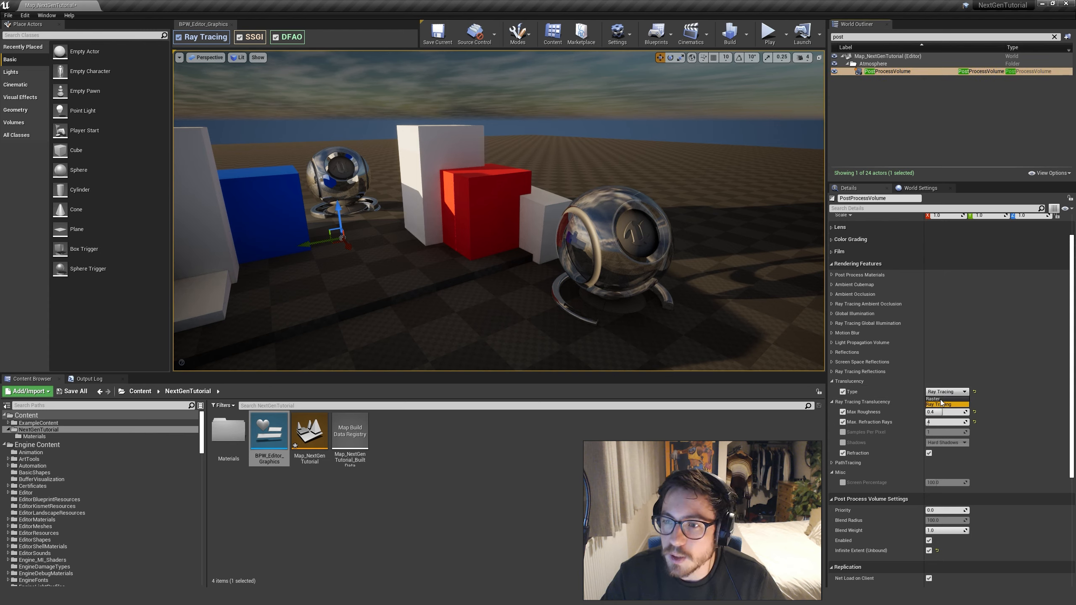
pyautogui.click(940, 400)
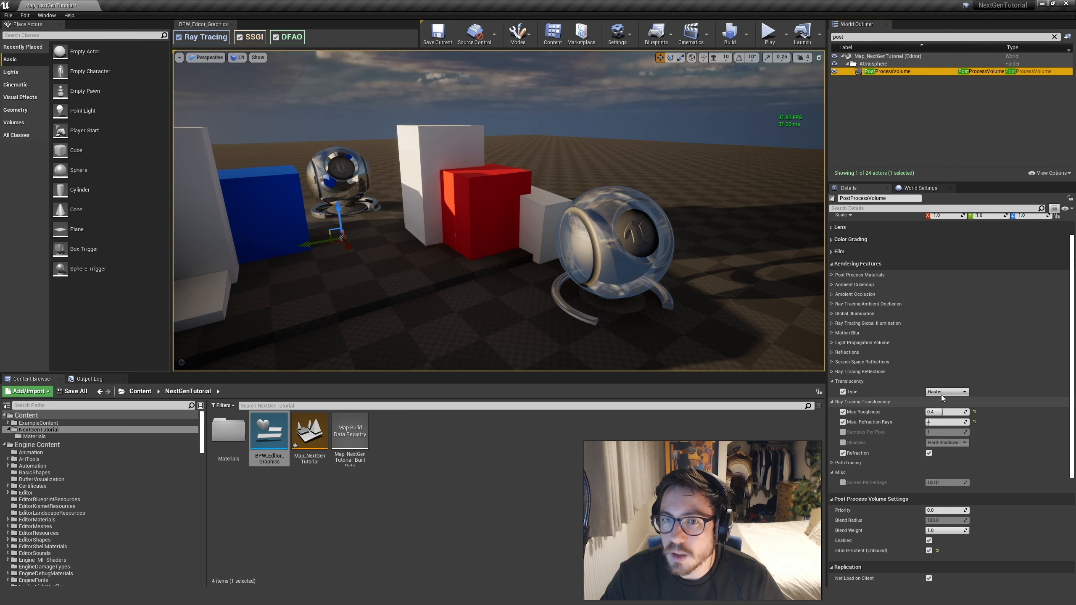
# Inspect the glass preview mesh up close, and set the Translucency Type back to Ray Tracing for comparison
pyautogui.moveTo(711, 331)
pyautogui.mouseDown(button='right')
pyautogui.moveTo(758, 368)
pyautogui.moveTo(750, 327)
pyautogui.moveTo(644, 357)
pyautogui.moveTo(602, 349)
pyautogui.moveTo(765, 354)
pyautogui.moveTo(753, 335)
pyautogui.moveTo(687, 331)
pyautogui.moveTo(752, 356)
pyautogui.mouseUp(button='right')
pyautogui.press('w')
pyautogui.press('d')
pyautogui.press('a')
pyautogui.press('w')
pyautogui.press('s')
pyautogui.press('d')
pyautogui.press('a')
pyautogui.press('s')
pyautogui.click(948, 392)
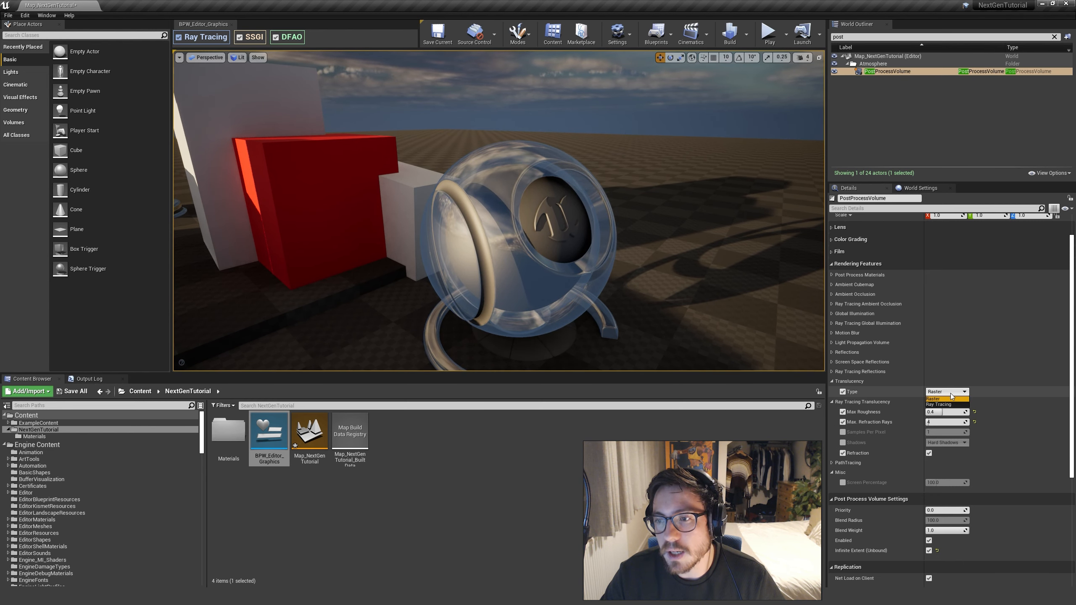
pyautogui.click(948, 405)
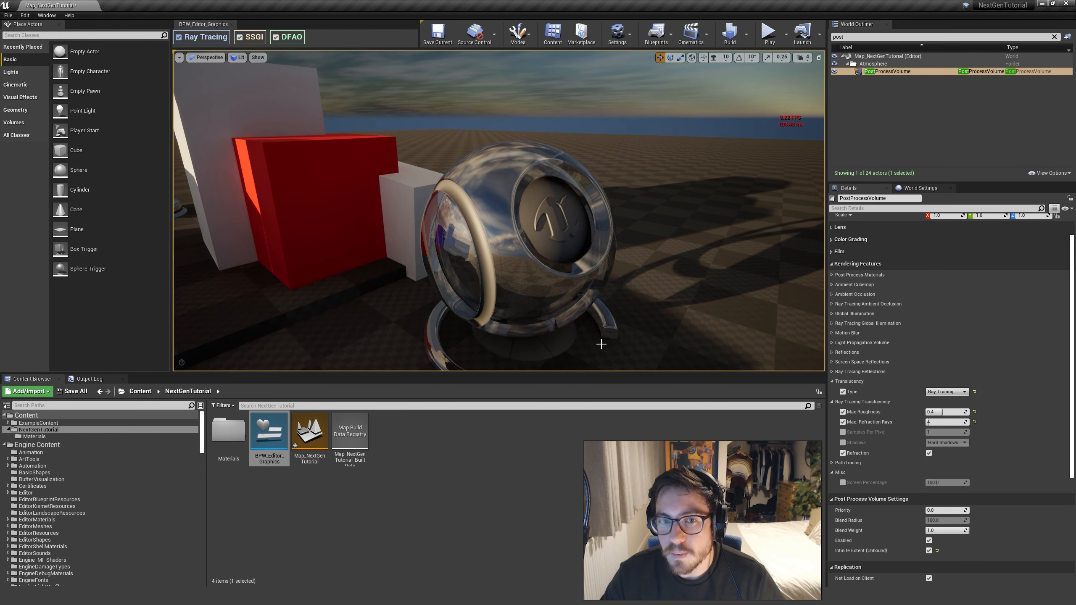
# Open the glass preview mesh's material instance M_Glass_RayTraced_Inst, and from it the parent material M_Glass_RayTraced in a maximized editor
pyautogui.click(504, 297)
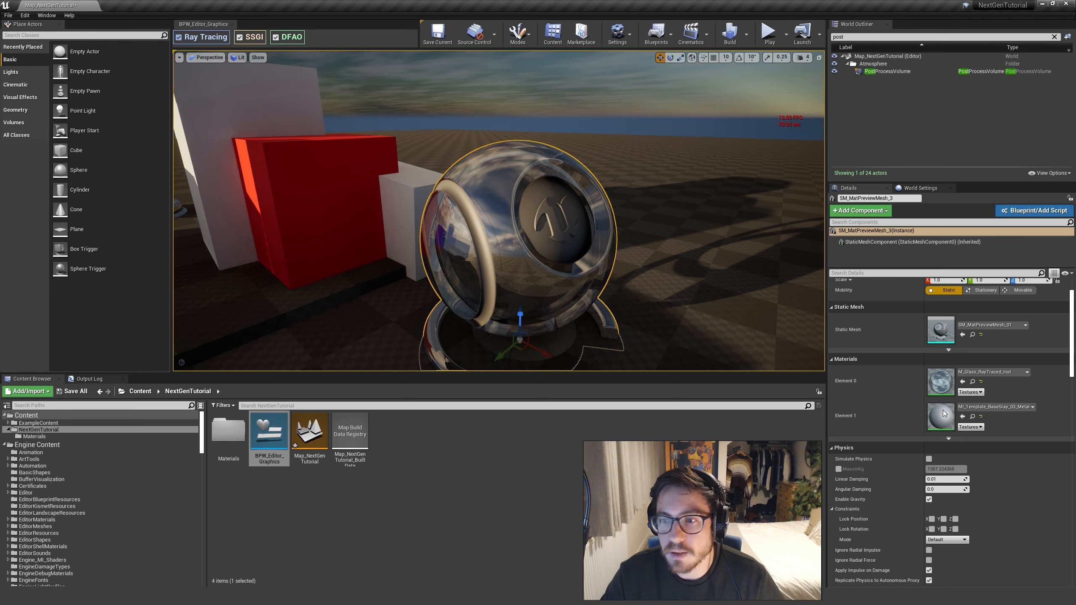
pyautogui.doubleClick(945, 378)
pyautogui.doubleClick(680, 4)
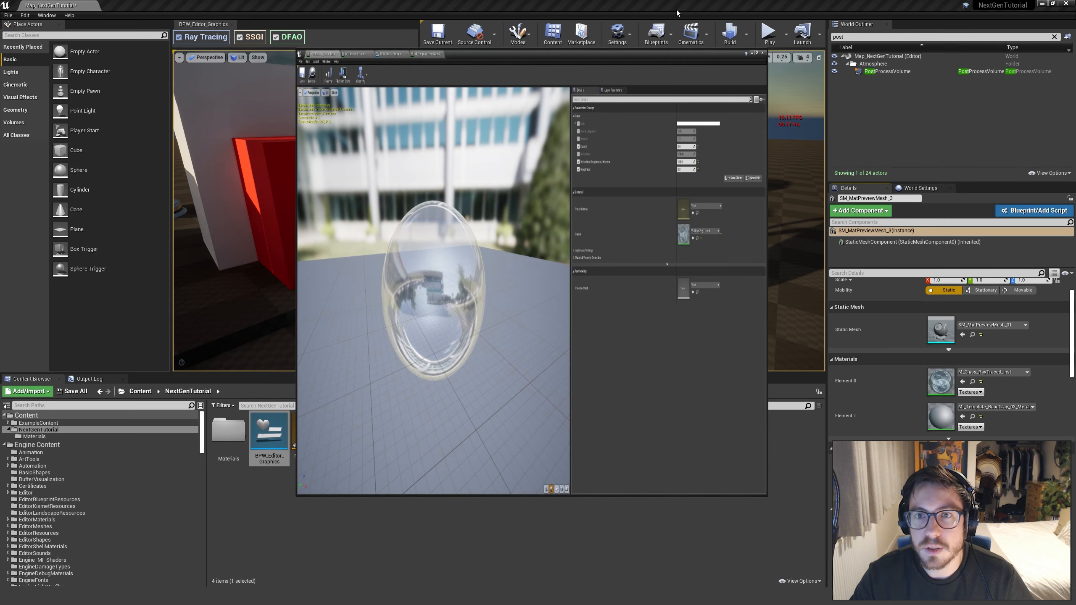
pyautogui.moveTo(702, 81); pyautogui.dragTo(793, 78)
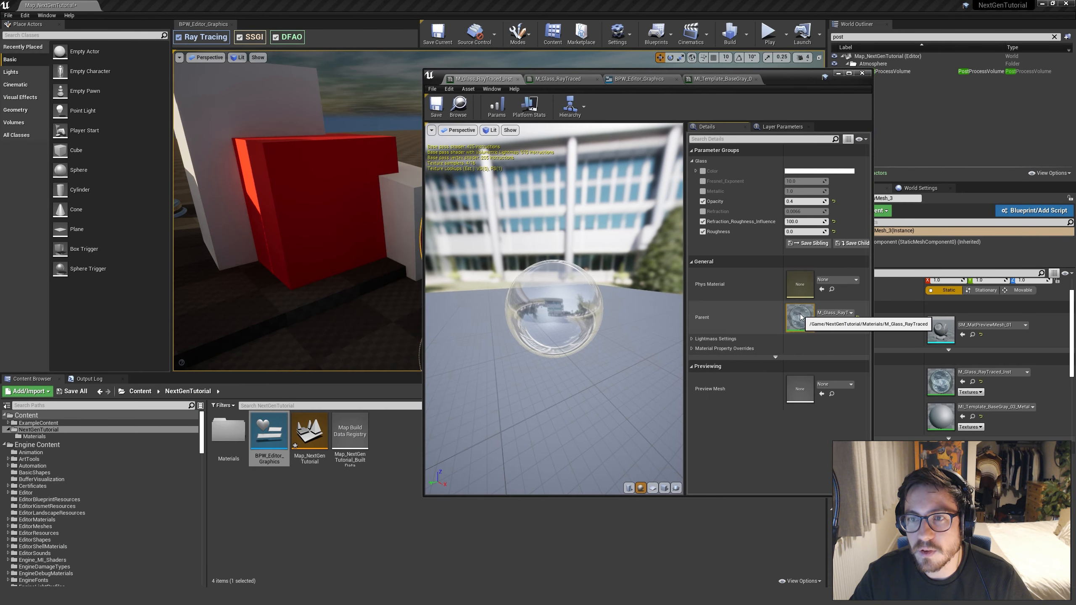
pyautogui.doubleClick(798, 318)
pyautogui.doubleClick(794, 81)
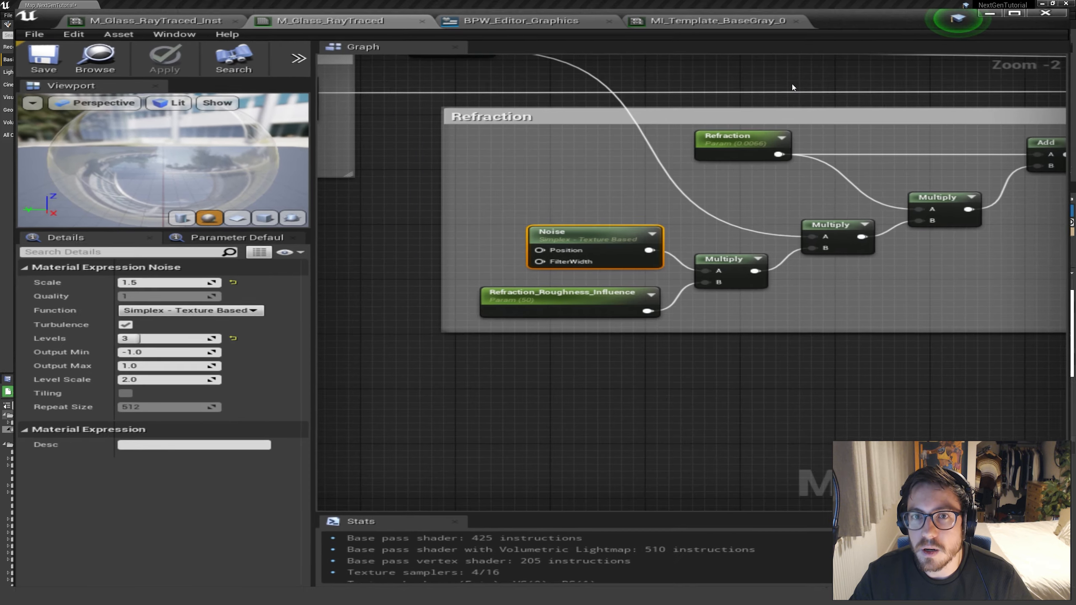
# Review the glass material's overall properties: blend mode, two-sided option, translucency lighting mode options and refraction mode
pyautogui.moveTo(594, 237); pyautogui.dragTo(796, 398, button='right')
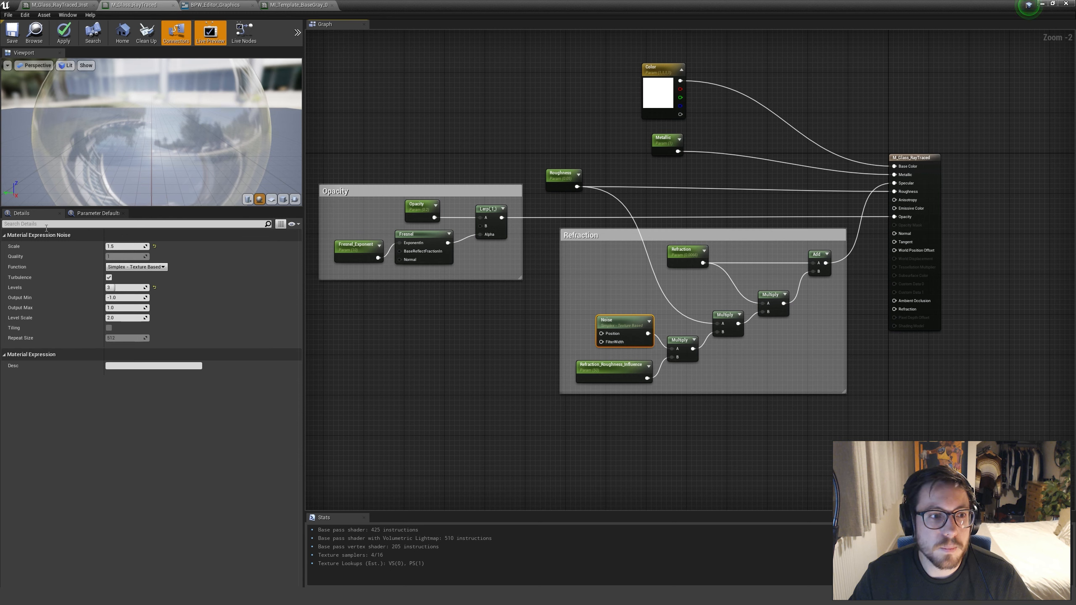
pyautogui.click(89, 223)
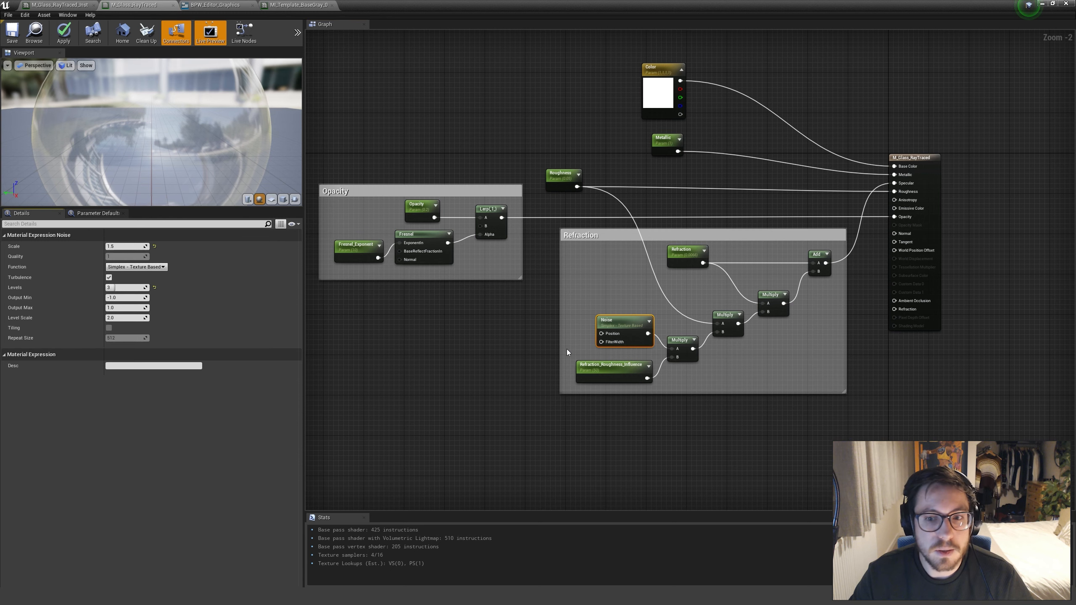
pyautogui.click(597, 272)
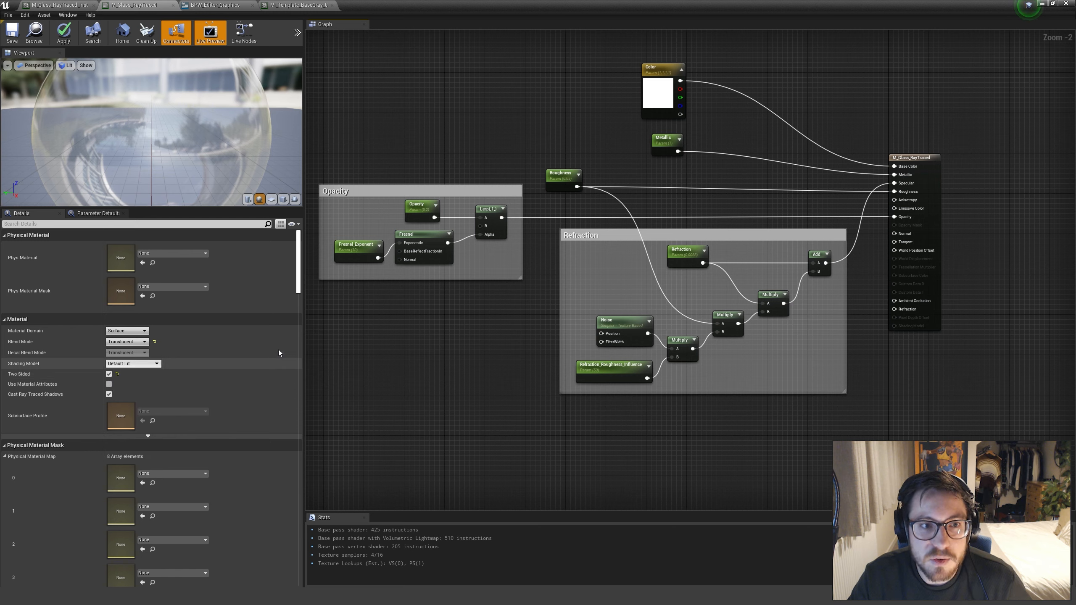
pyautogui.moveTo(299, 273); pyautogui.dragTo(299, 276)
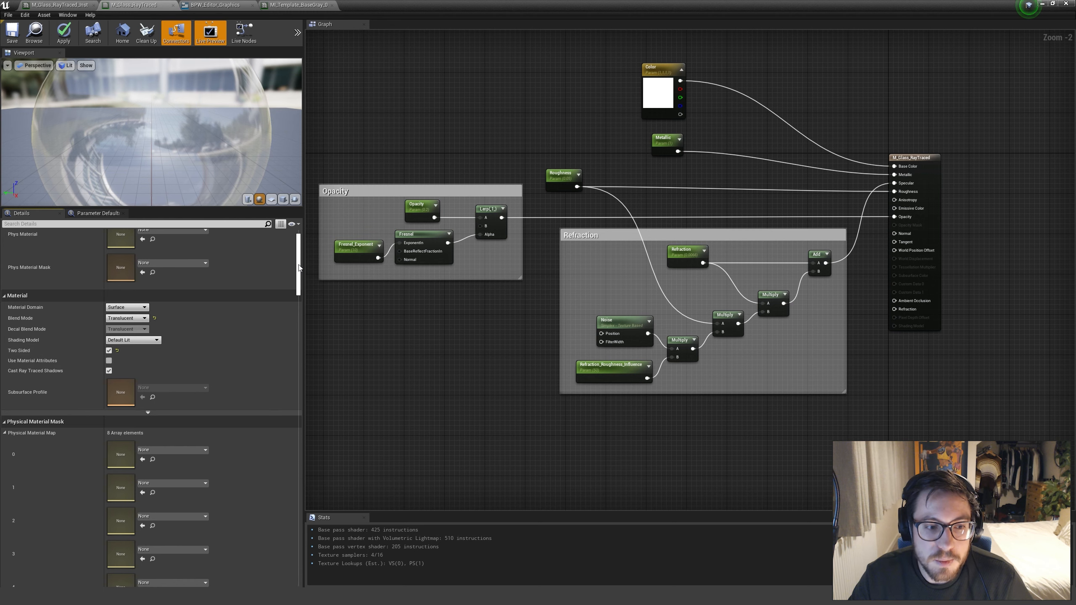
pyautogui.moveTo(298, 268); pyautogui.dragTo(298, 327)
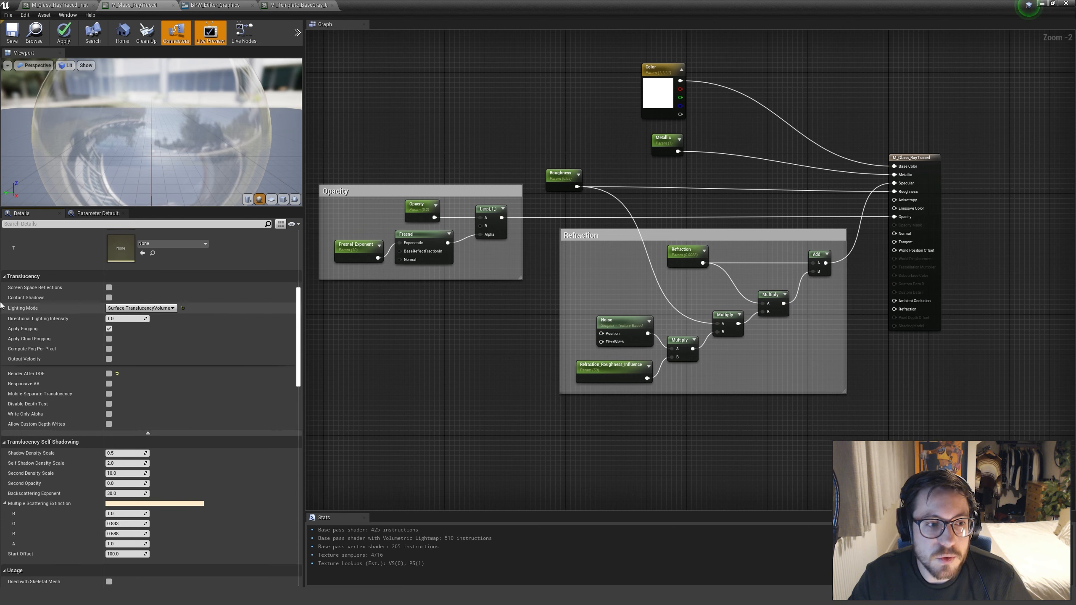
pyautogui.click(140, 308)
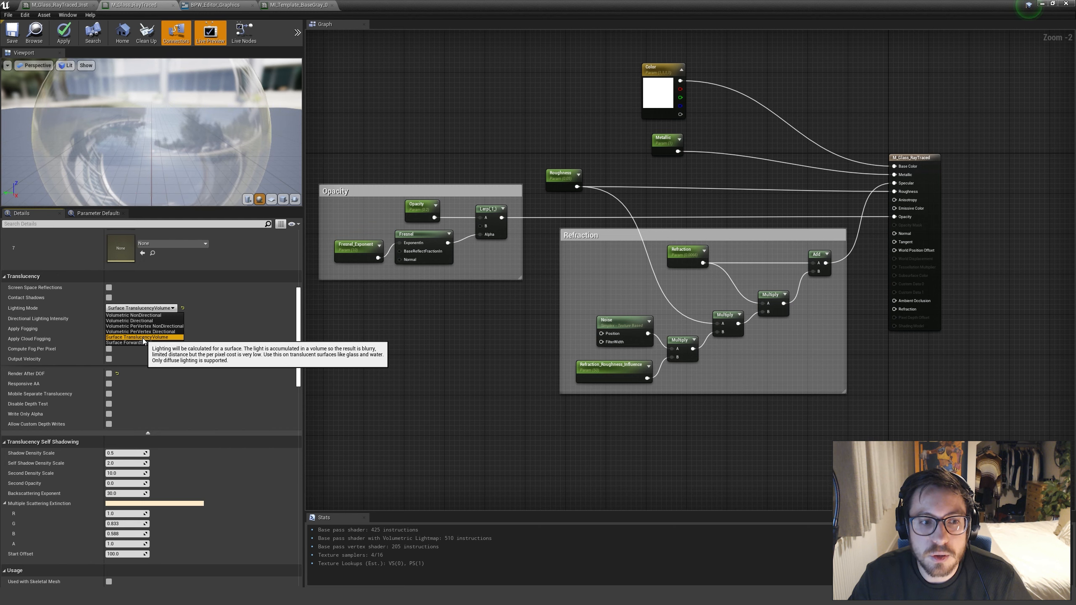
pyautogui.click(297, 313)
pyautogui.scroll(-2, 297, 314)
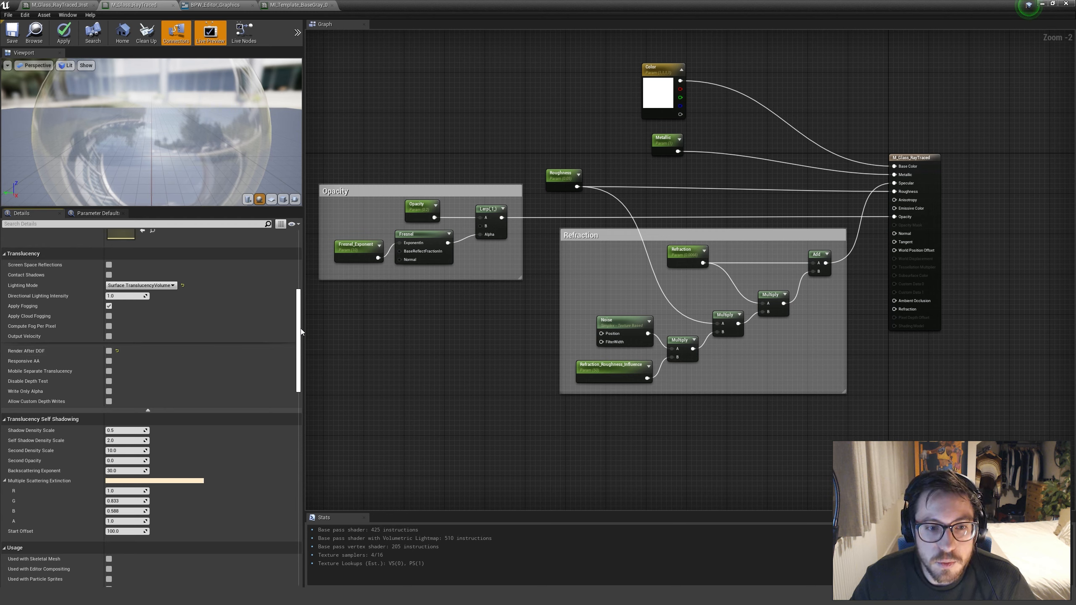
pyautogui.moveTo(299, 331); pyautogui.dragTo(306, 531)
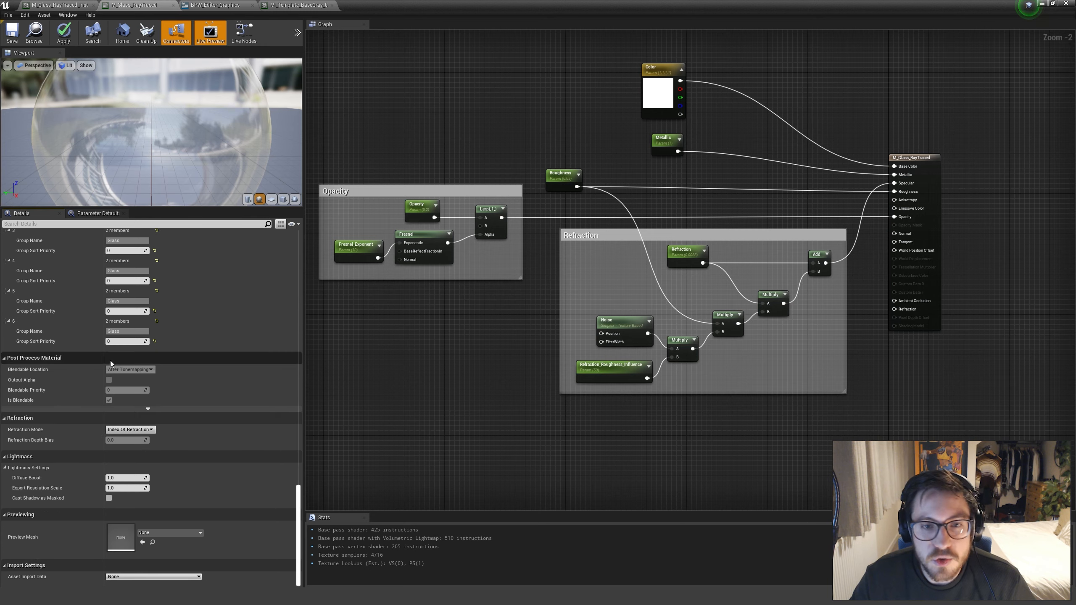
# Examine the Refraction node group and how its Add node's output connects to the material's Specular input
pyautogui.moveTo(460, 346); pyautogui.dragTo(450, 361, button='right')
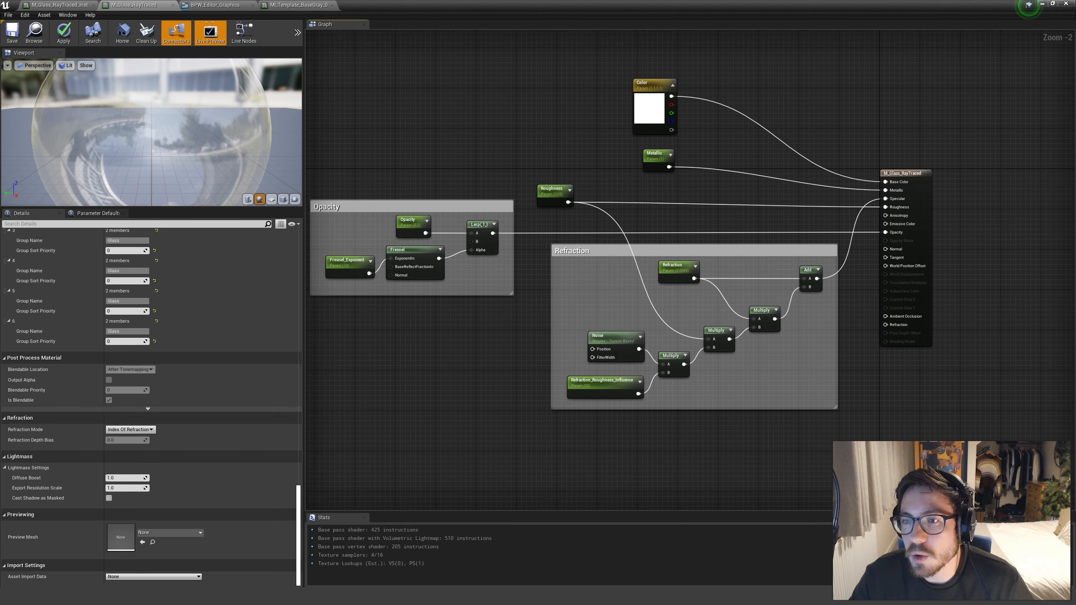
pyautogui.moveTo(859, 382); pyautogui.dragTo(832, 378, button='right')
pyautogui.moveTo(507, 319); pyautogui.dragTo(474, 323, button='right')
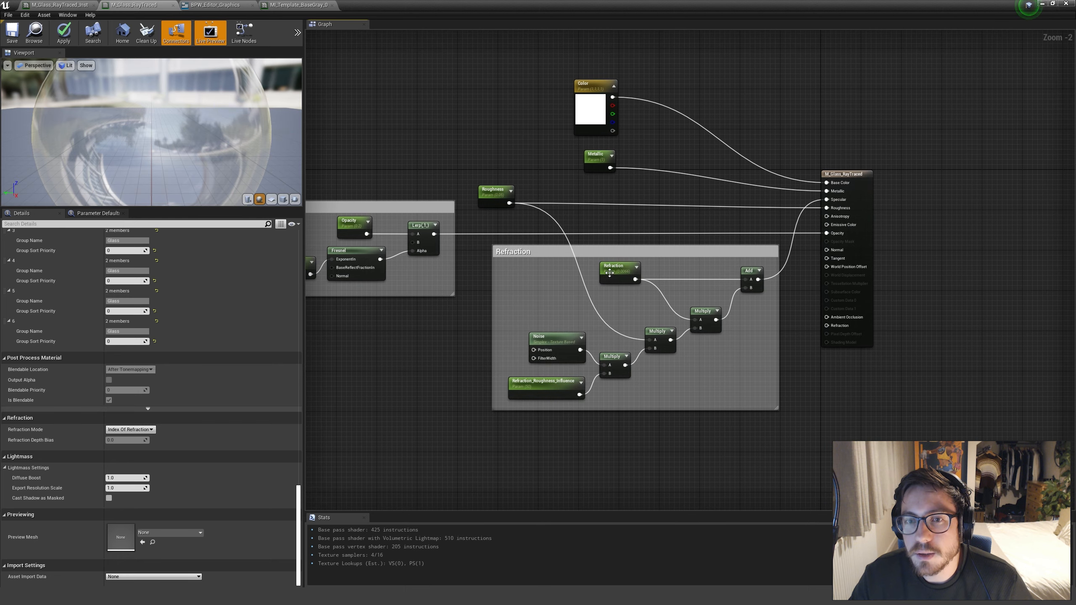
pyautogui.click(609, 273)
pyautogui.click(826, 362)
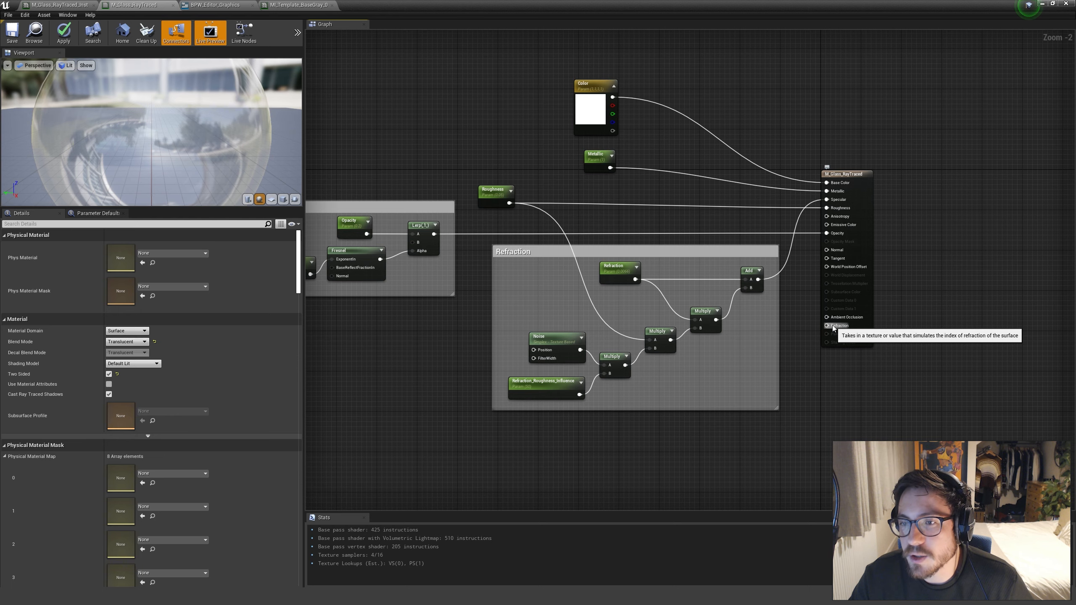
pyautogui.moveTo(806, 373); pyautogui.dragTo(772, 380, button='right')
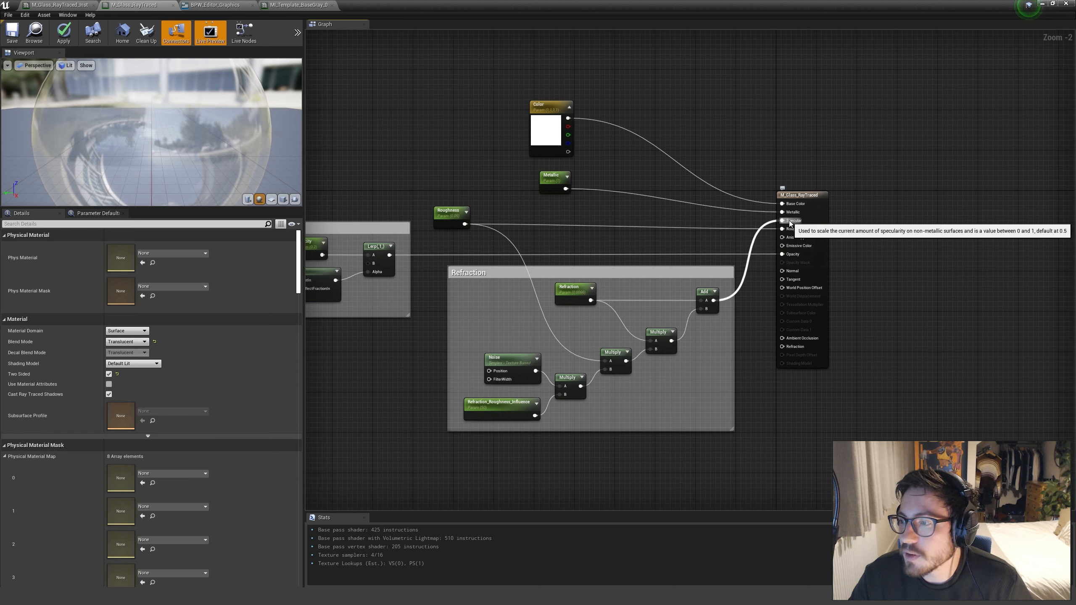
pyautogui.moveTo(445, 450)
pyautogui.mouseDown()
pyautogui.moveTo(712, 370)
pyautogui.moveTo(759, 258)
pyautogui.moveTo(526, 410)
pyautogui.moveTo(428, 446)
pyautogui.mouseUp()
pyautogui.click(436, 451)
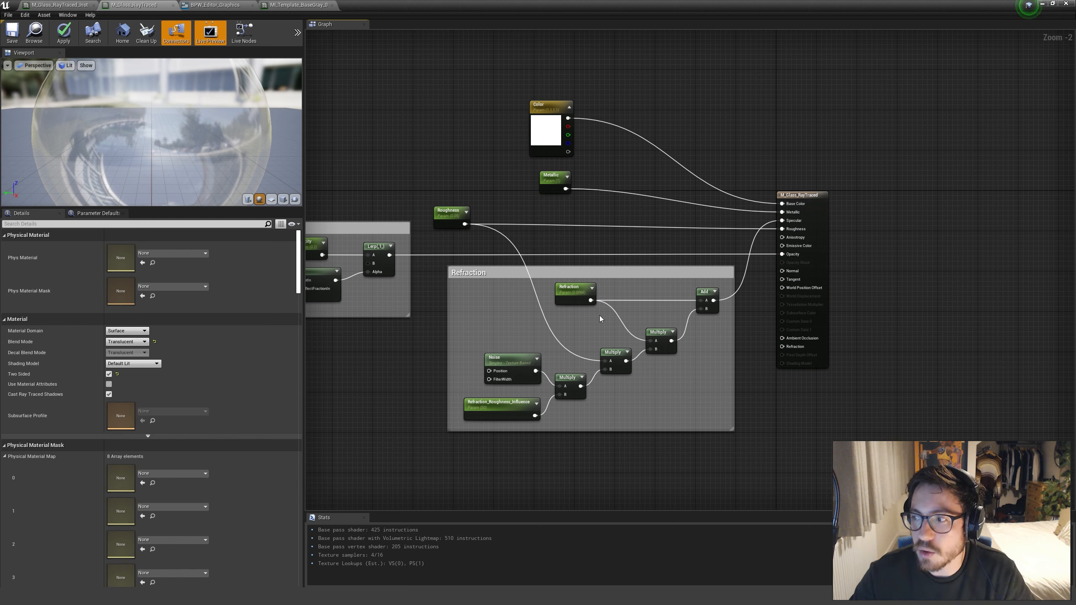
pyautogui.moveTo(424, 438); pyautogui.dragTo(758, 268)
pyautogui.click(757, 267)
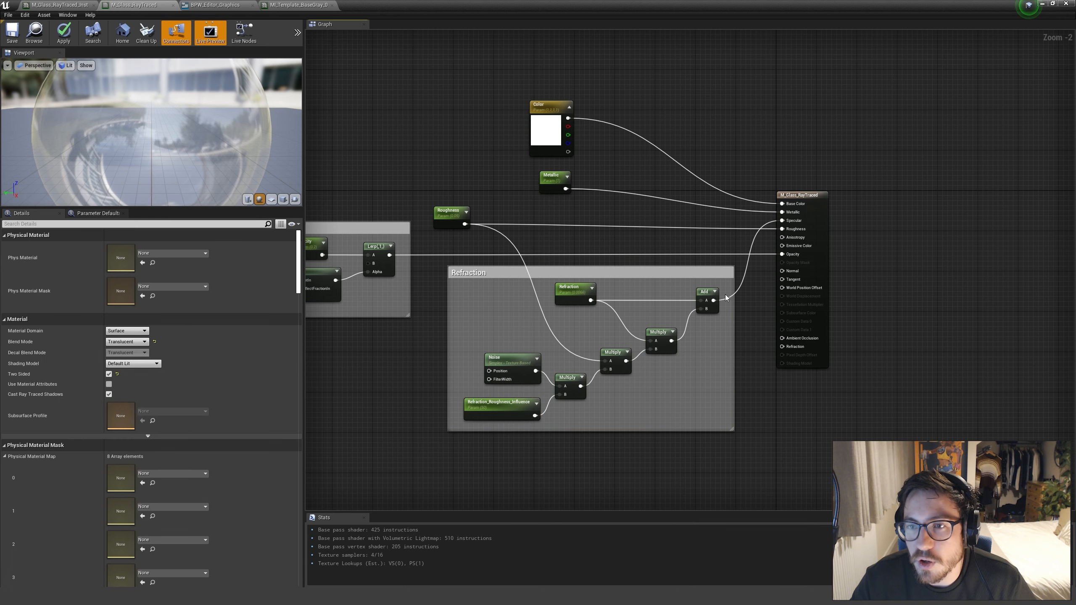
# Examine the Color, Metallic and Roughness parameter nodes and their connections to the glass material's inputs
pyautogui.moveTo(577, 204); pyautogui.dragTo(590, 229, button='right')
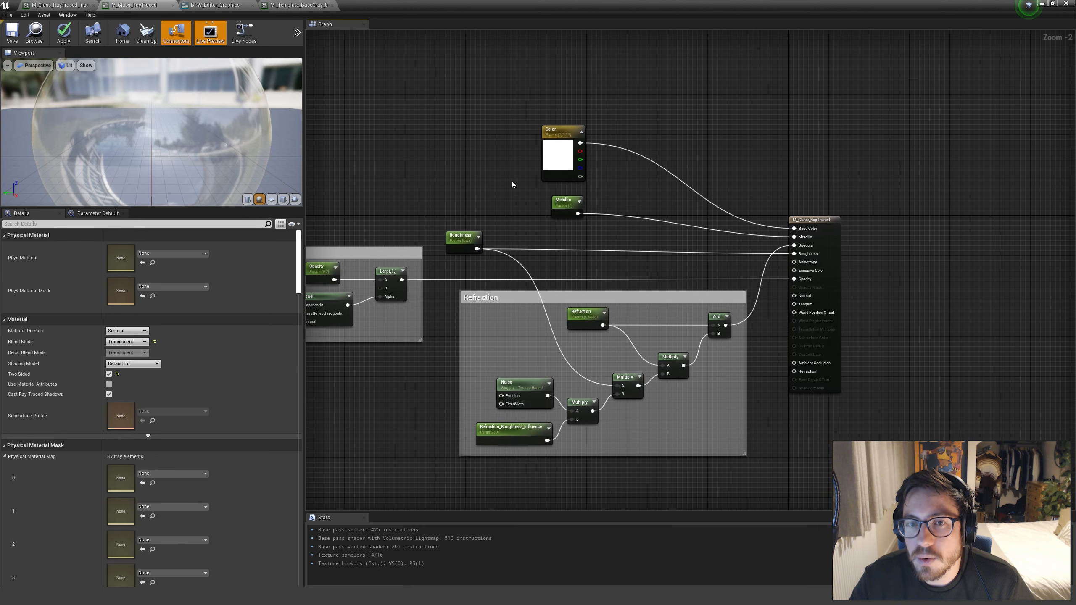
pyautogui.moveTo(510, 111); pyautogui.dragTo(590, 213)
pyautogui.click(647, 200)
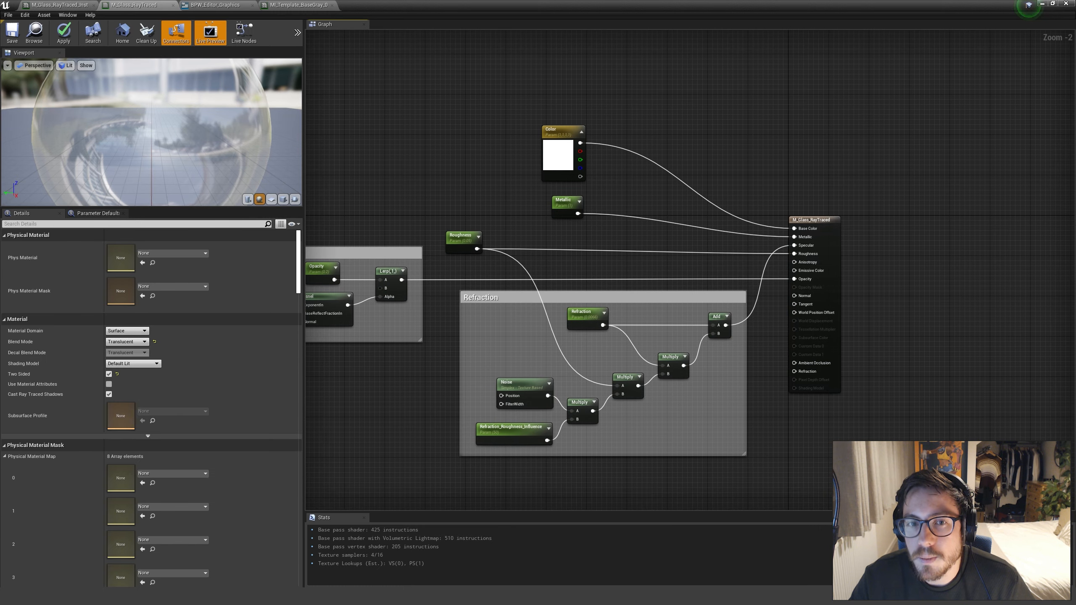
pyautogui.moveTo(630, 202); pyautogui.dragTo(776, 161, button='right')
pyautogui.click(611, 207)
pyautogui.moveTo(668, 195); pyautogui.dragTo(645, 193, button='right')
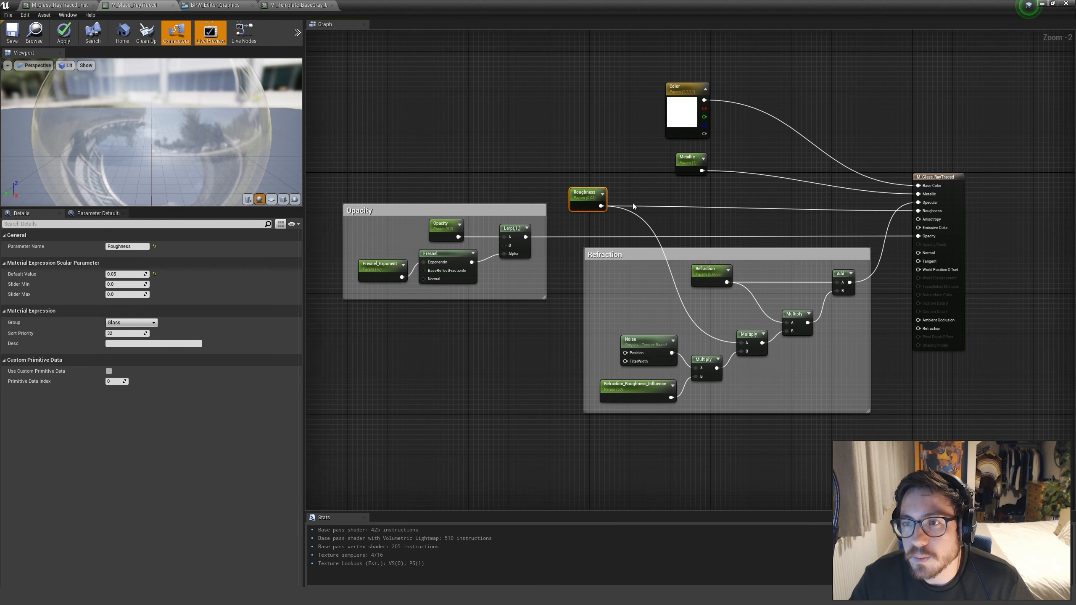
pyautogui.moveTo(618, 219); pyautogui.dragTo(618, 220)
pyautogui.click(617, 220)
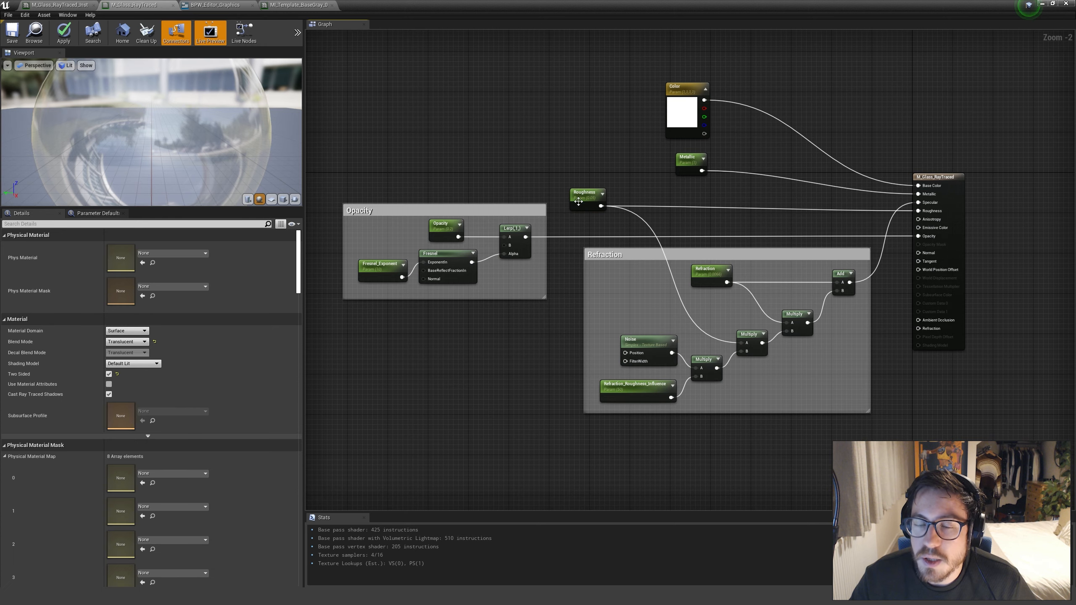
# Examine the Opacity node group with its Fresnel and Lerp nodes, and the glass preview sphere as a whole
pyautogui.moveTo(531, 190); pyautogui.dragTo(552, 175, button='right')
pyautogui.moveTo(322, 157); pyautogui.dragTo(567, 299)
pyautogui.click(542, 328)
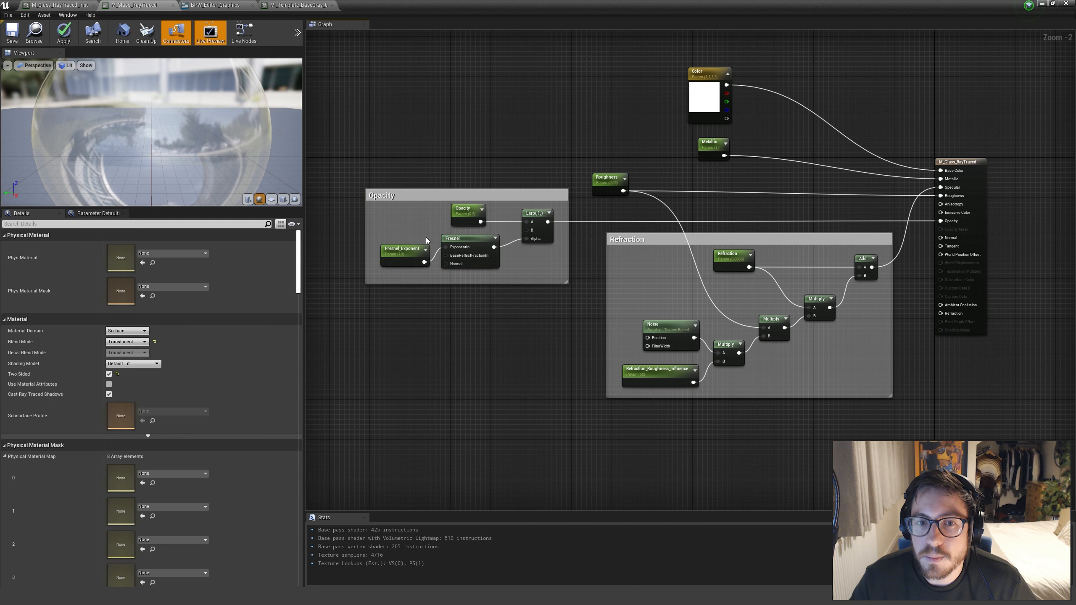
pyautogui.click(470, 251)
pyautogui.click(532, 304)
pyautogui.scroll(-5, 245, 140)
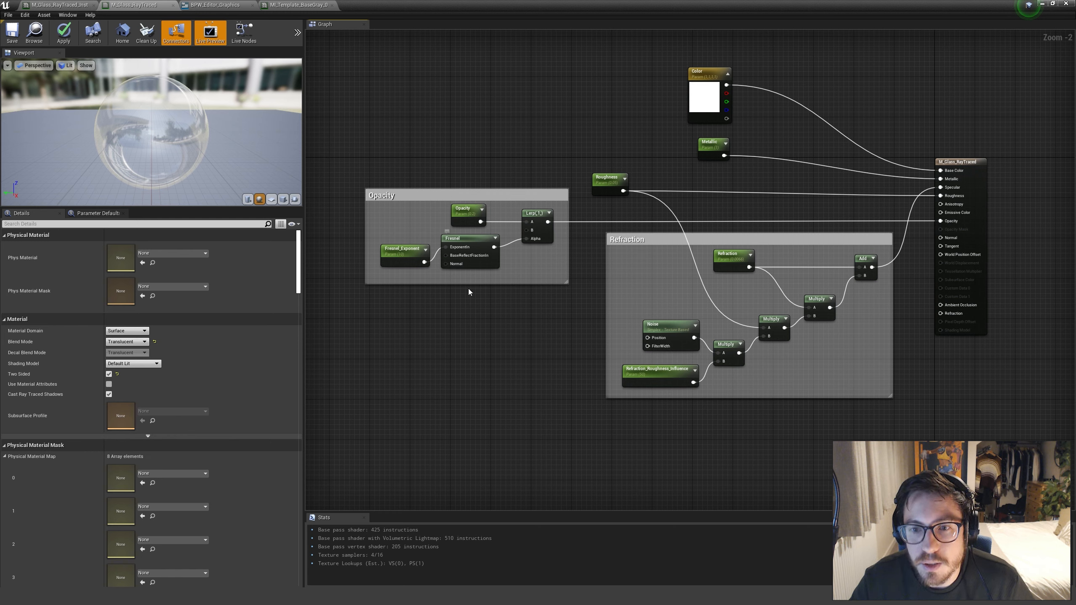
# Select the Refraction parameter node in the Refraction group and check its default value
pyautogui.moveTo(577, 296); pyautogui.dragTo(495, 296, button='right')
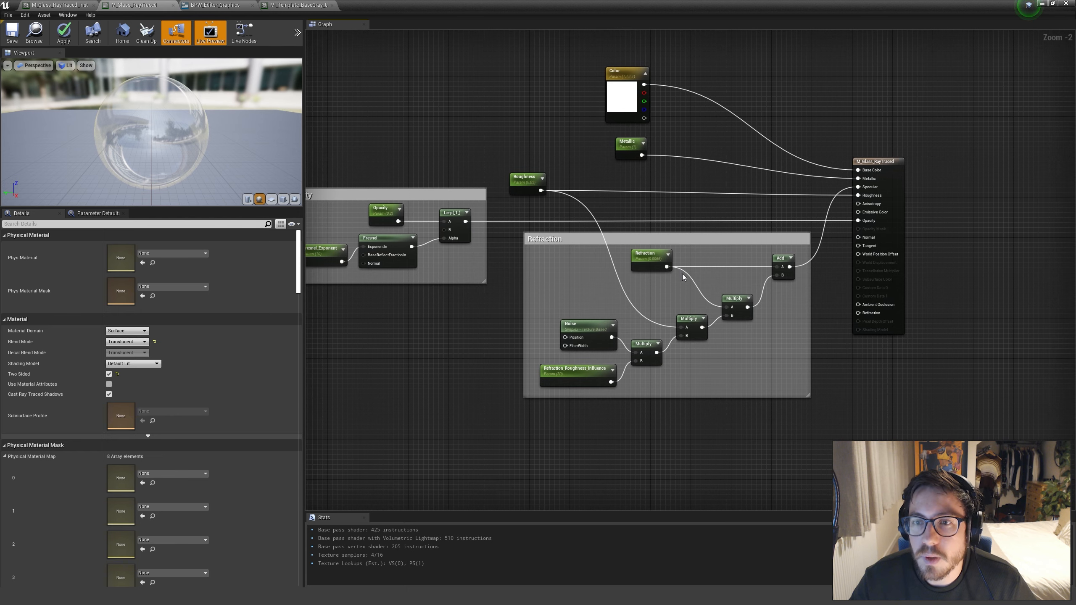
pyautogui.click(666, 264)
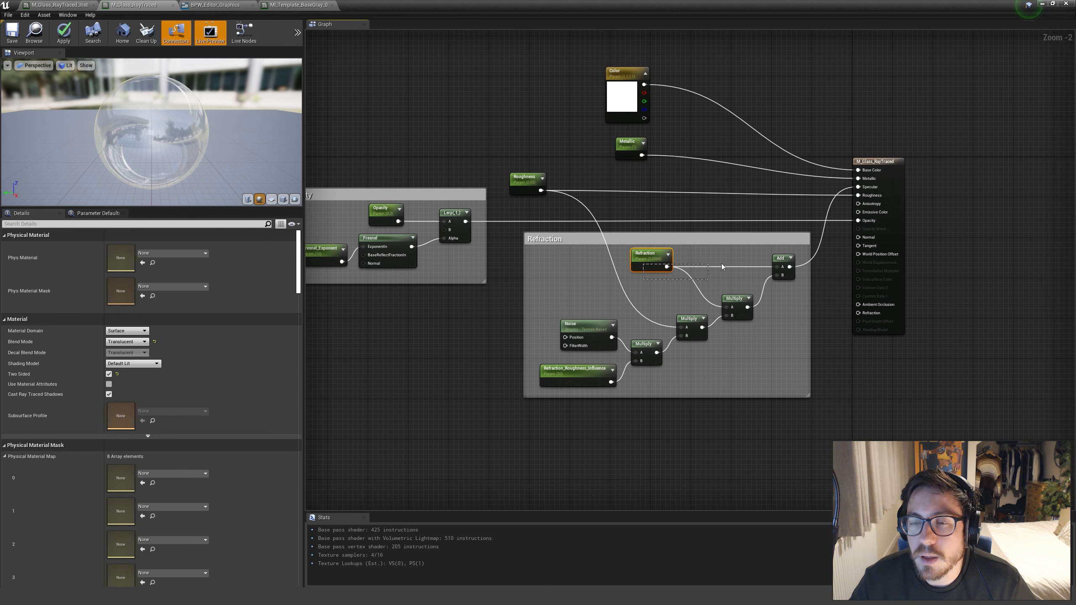
pyautogui.click(688, 259)
pyautogui.moveTo(645, 264); pyautogui.dragTo(648, 261)
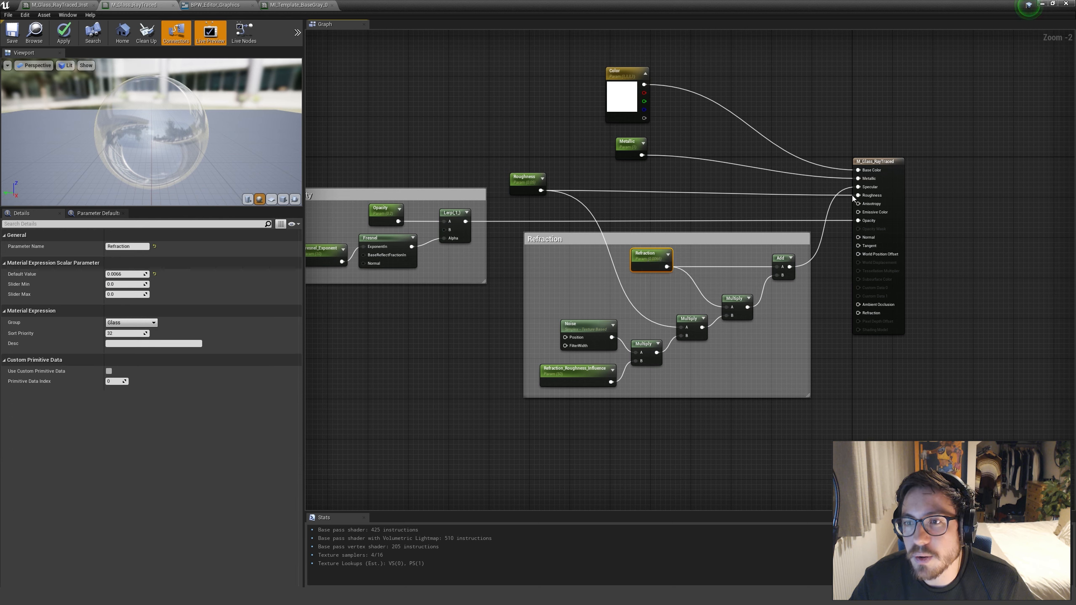
# Select the noise and multiply nodes in the Refraction group, and check the Noise node's settings
pyautogui.moveTo(538, 270); pyautogui.dragTo(545, 294)
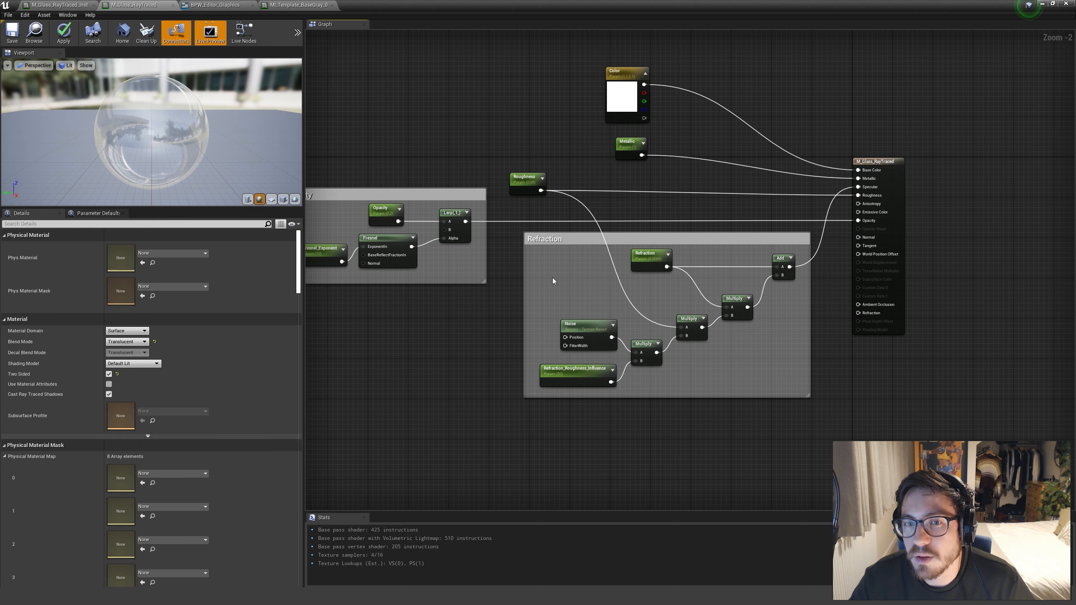
pyautogui.moveTo(618, 326); pyautogui.dragTo(619, 326)
pyautogui.moveTo(577, 285); pyautogui.dragTo(790, 384)
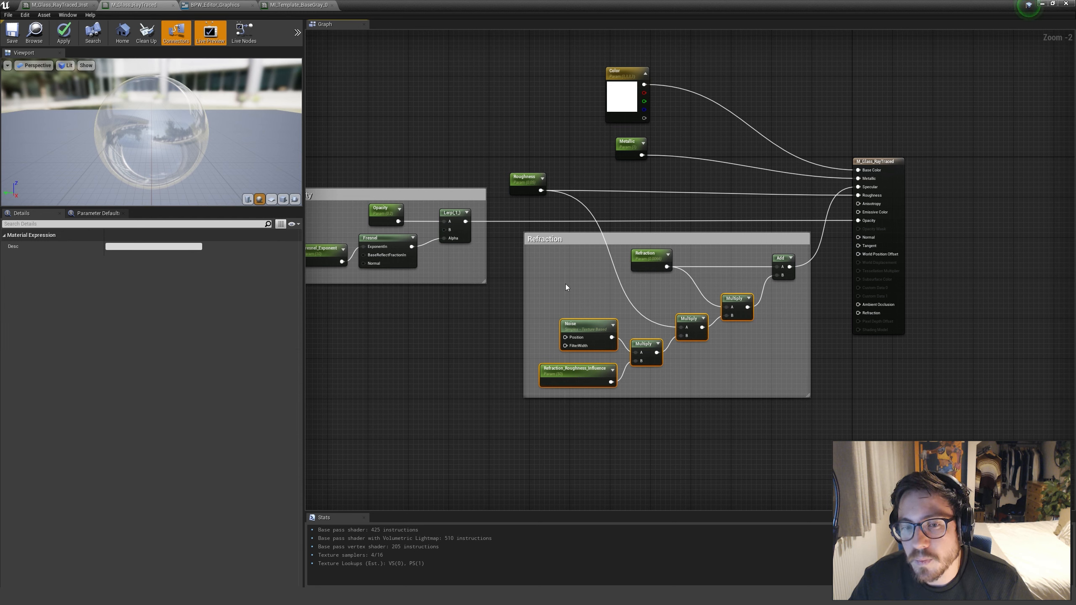
pyautogui.click(544, 317)
pyautogui.moveTo(618, 354); pyautogui.dragTo(622, 356)
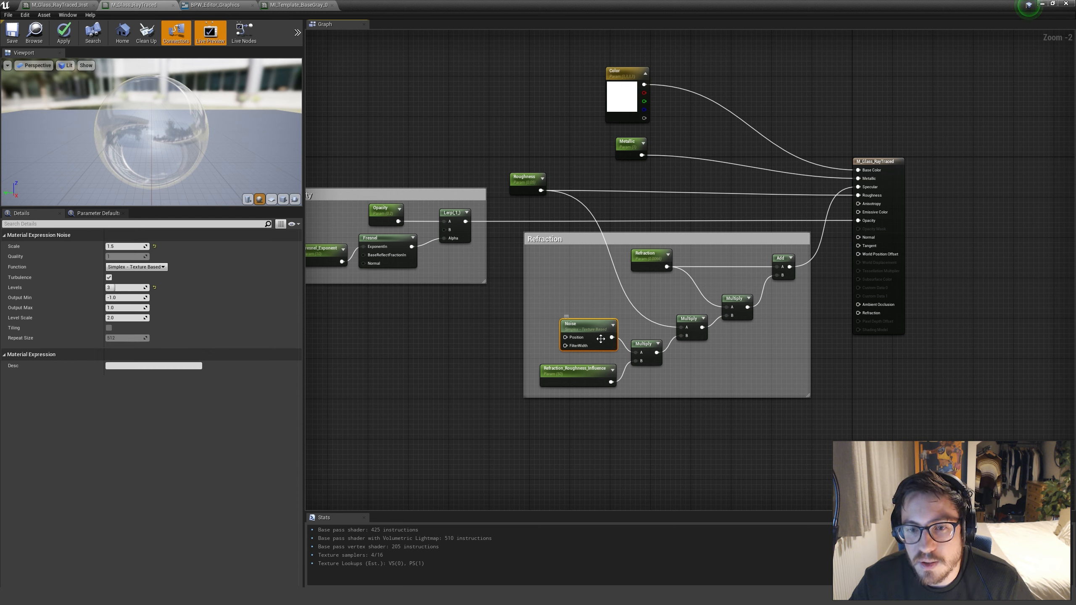
pyautogui.click(567, 297)
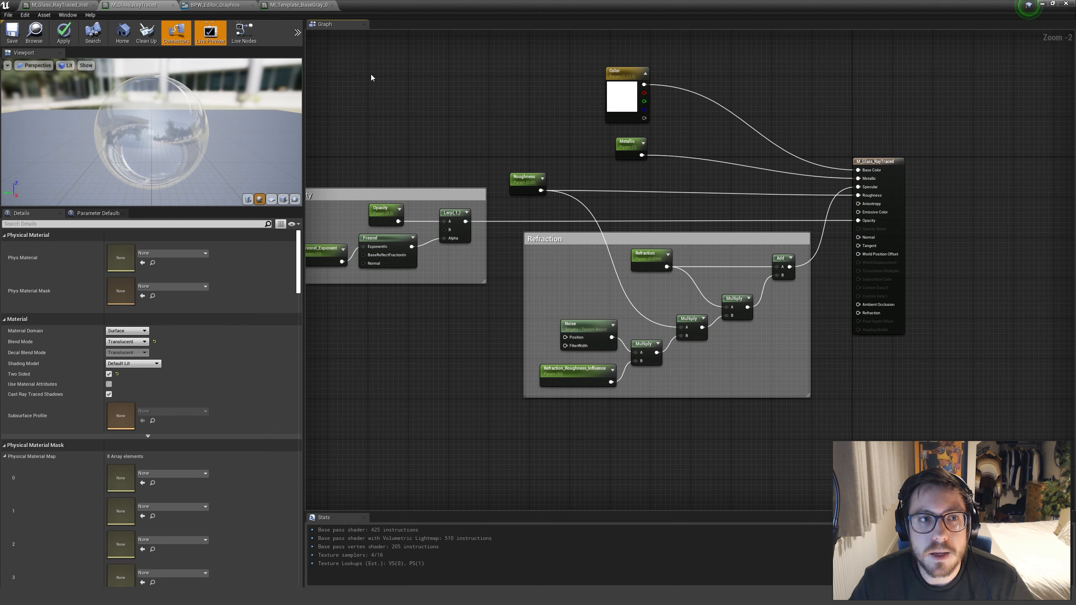
# Shrink the material editor window beside the level, clear the World Outliner search, and unhide SM_GlassWindow
pyautogui.doubleClick(831, 12)
pyautogui.moveTo(783, 77); pyautogui.dragTo(973, 146)
pyautogui.moveTo(520, 164); pyautogui.dragTo(718, 80, button='right')
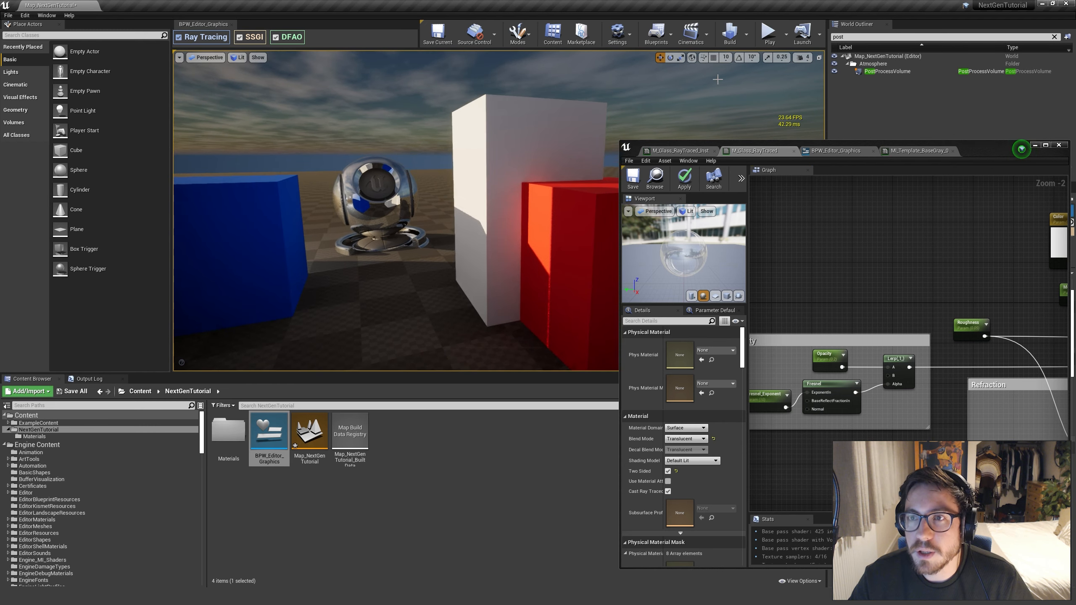
pyautogui.click(1055, 37)
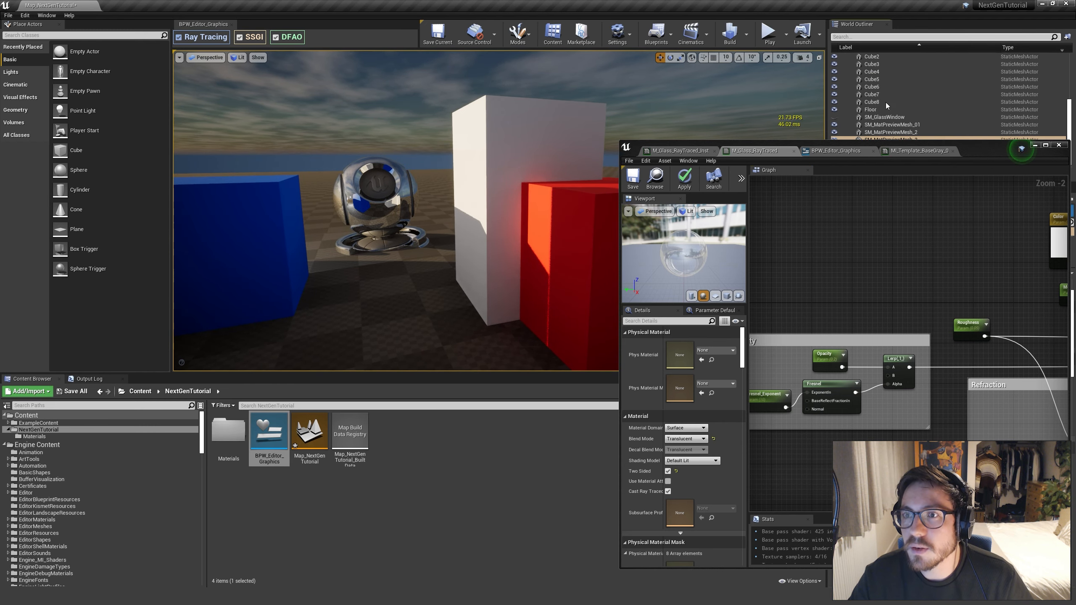
pyautogui.click(835, 117)
pyautogui.moveTo(466, 204)
pyautogui.mouseDown(button='right')
pyautogui.moveTo(487, 199)
pyautogui.moveTo(436, 197)
pyautogui.moveTo(491, 178)
pyautogui.moveTo(464, 192)
pyautogui.mouseUp(button='right')
pyautogui.click(469, 173)
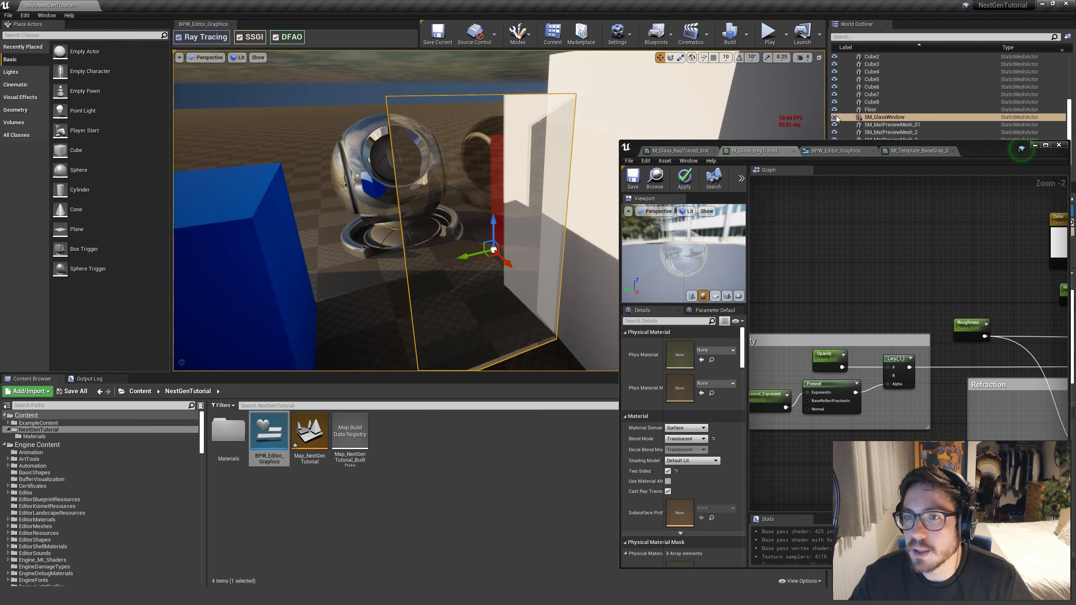
# Bring up the M_Glass_RayTraced_Inst material instance with the glass window in view
pyautogui.moveTo(990, 152); pyautogui.dragTo(980, 156)
pyautogui.click(669, 155)
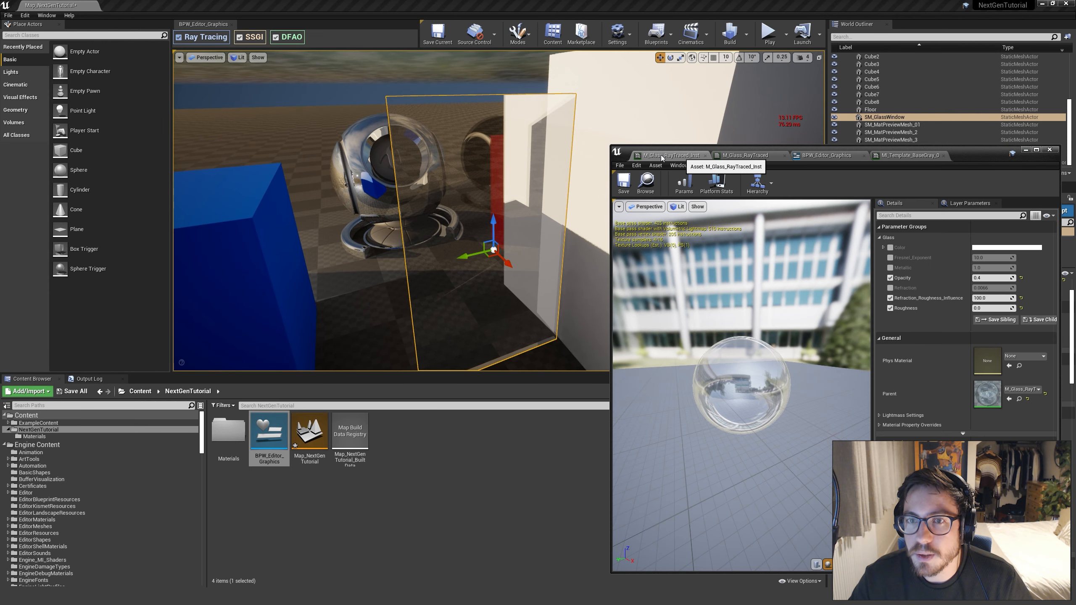
pyautogui.moveTo(495, 188)
pyautogui.mouseDown(button='right')
pyautogui.moveTo(470, 191)
pyautogui.moveTo(487, 192)
pyautogui.mouseUp(button='right')
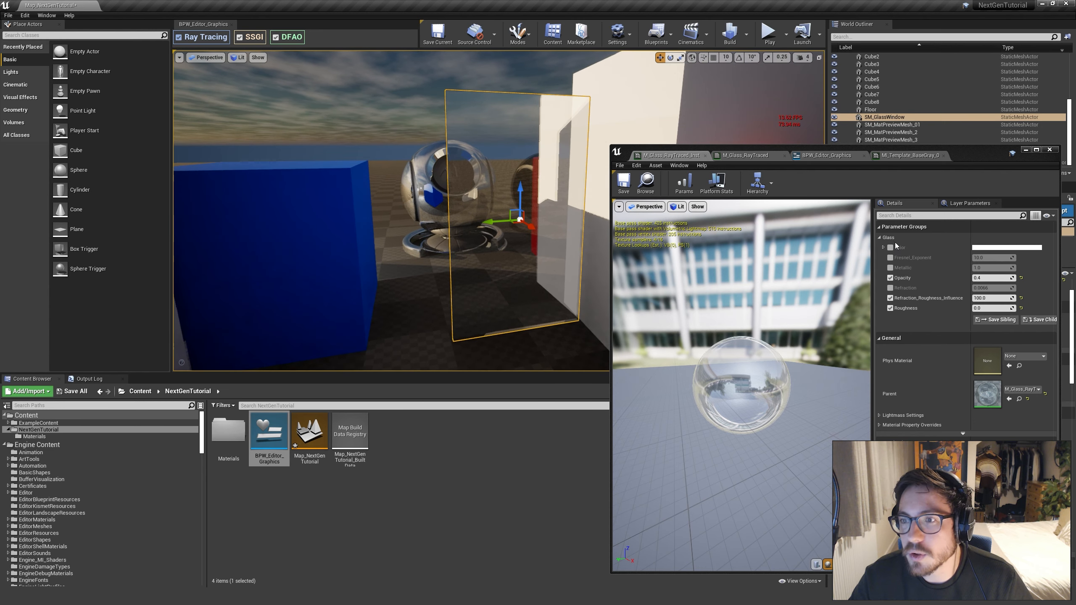
# Override the Refraction parameter with 0.1 and inspect the glass window and glass preview mesh
pyautogui.click(891, 289)
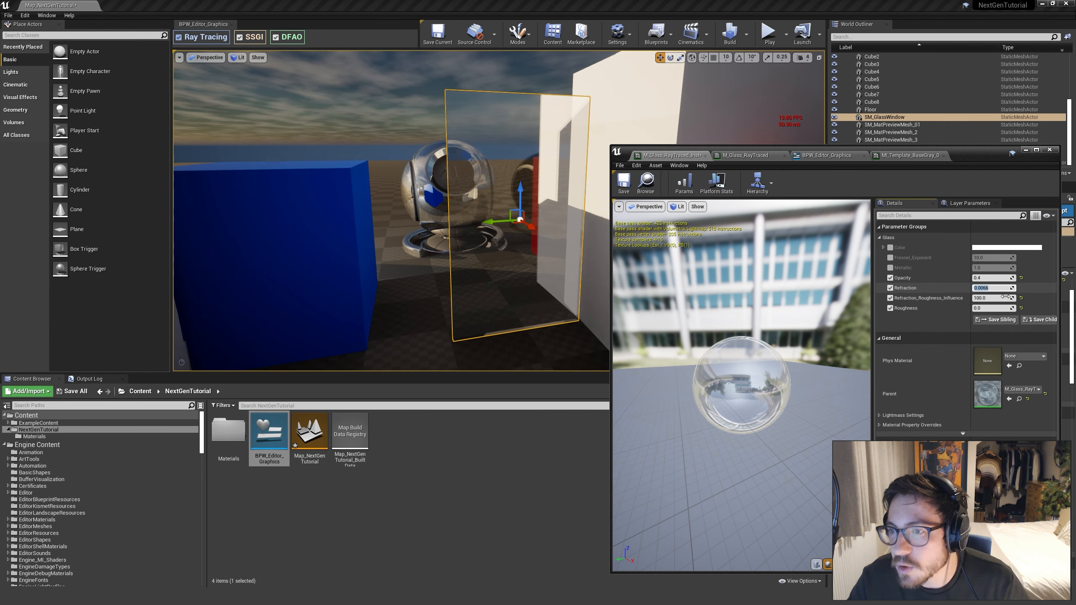
pyautogui.click(998, 298)
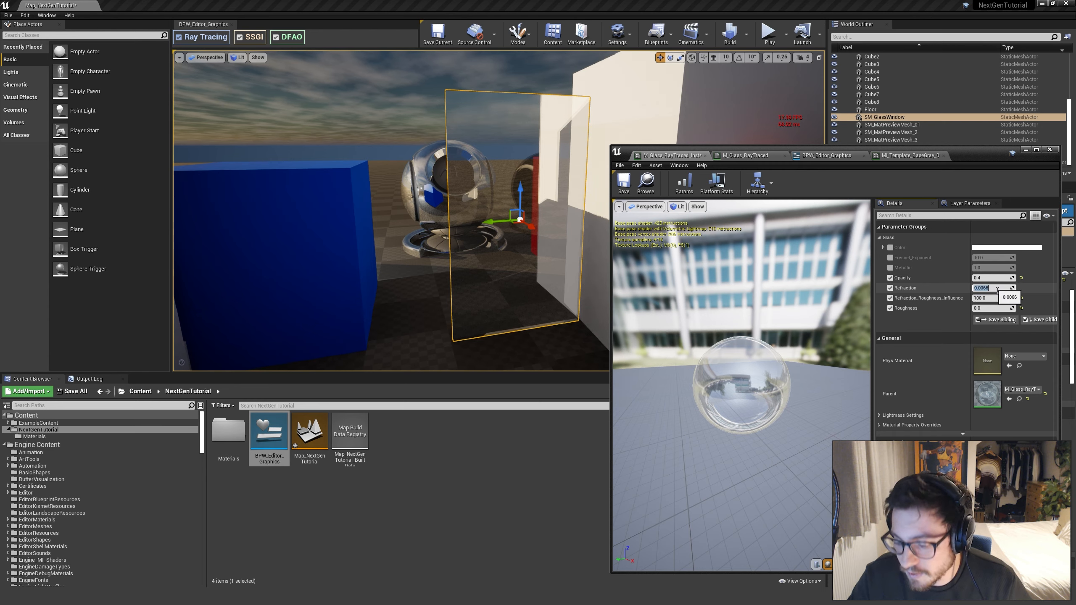
pyautogui.write('0.1')
pyautogui.press('Return')
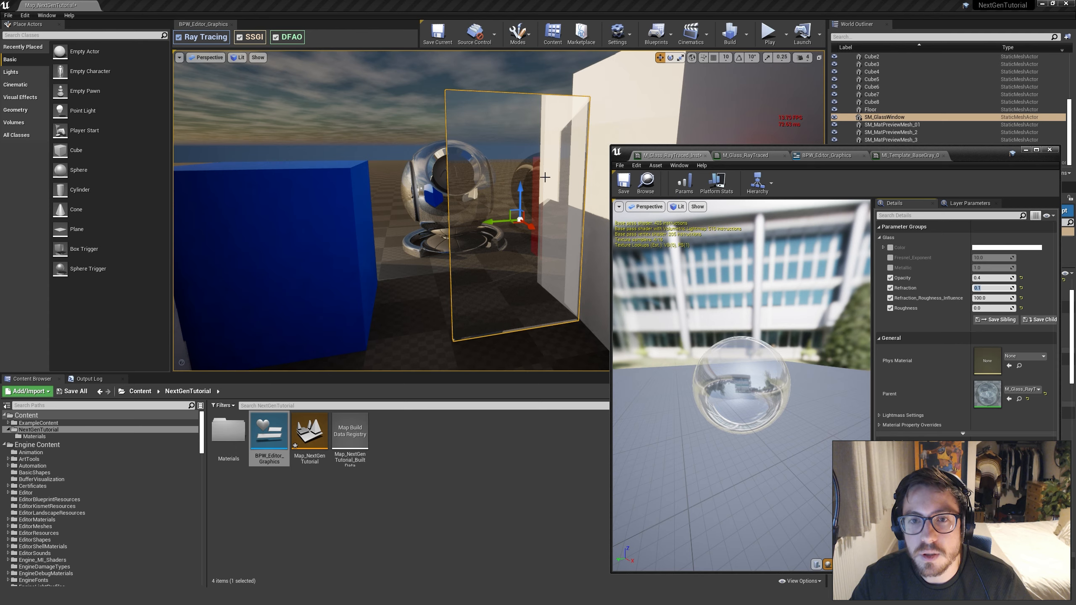
pyautogui.moveTo(530, 181); pyautogui.dragTo(551, 251, button='right')
pyautogui.press('e')
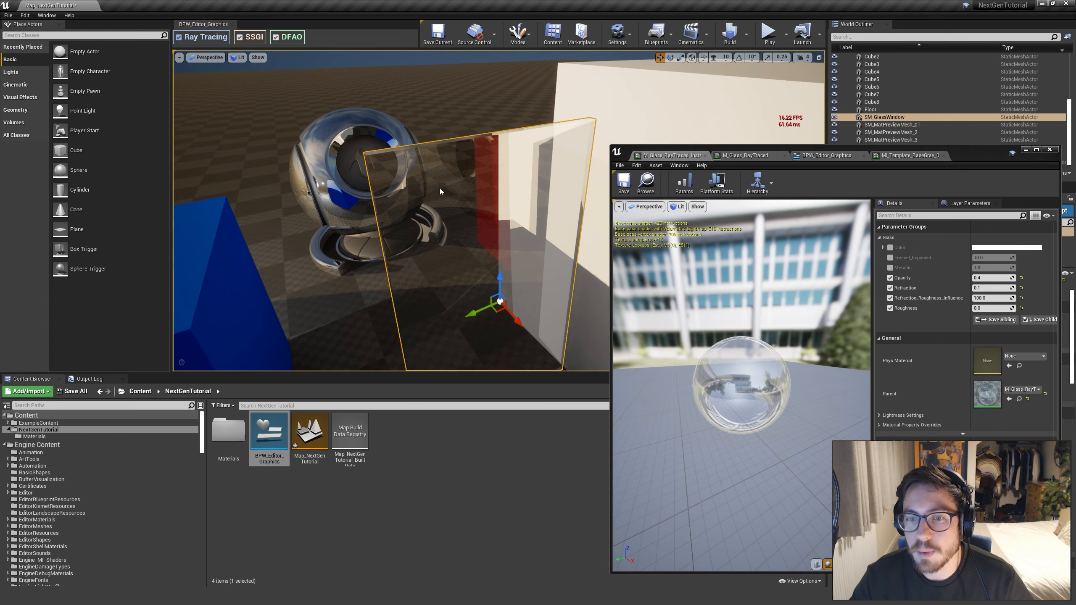
pyautogui.press('d')
pyautogui.moveTo(441, 192); pyautogui.dragTo(468, 188, button='right')
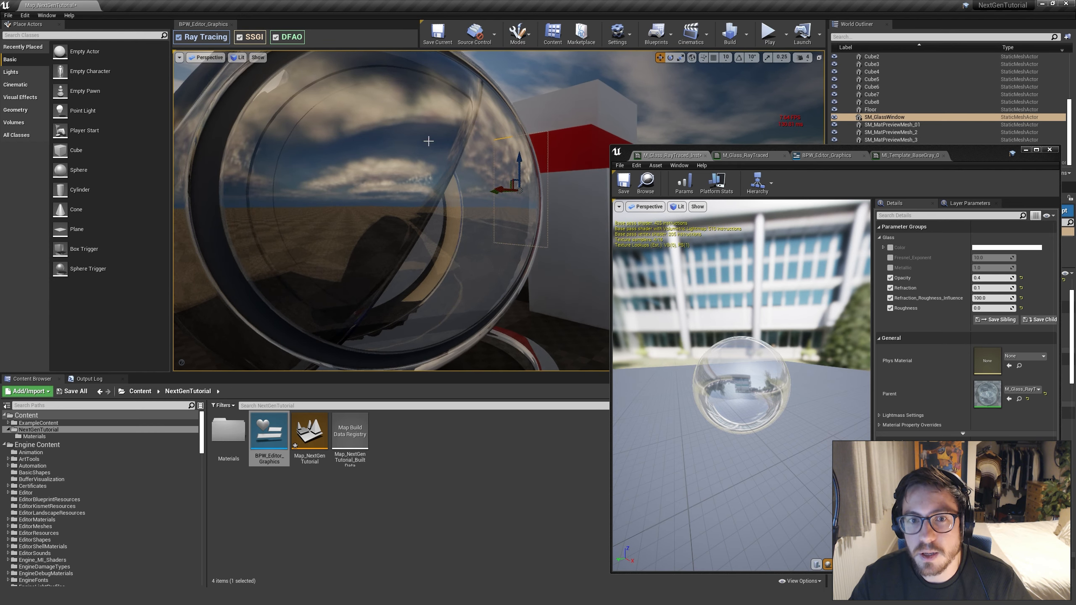
# Reset Refraction to 0.0066, compare the glass in the level, and disable the parameter's override
pyautogui.click(993, 288)
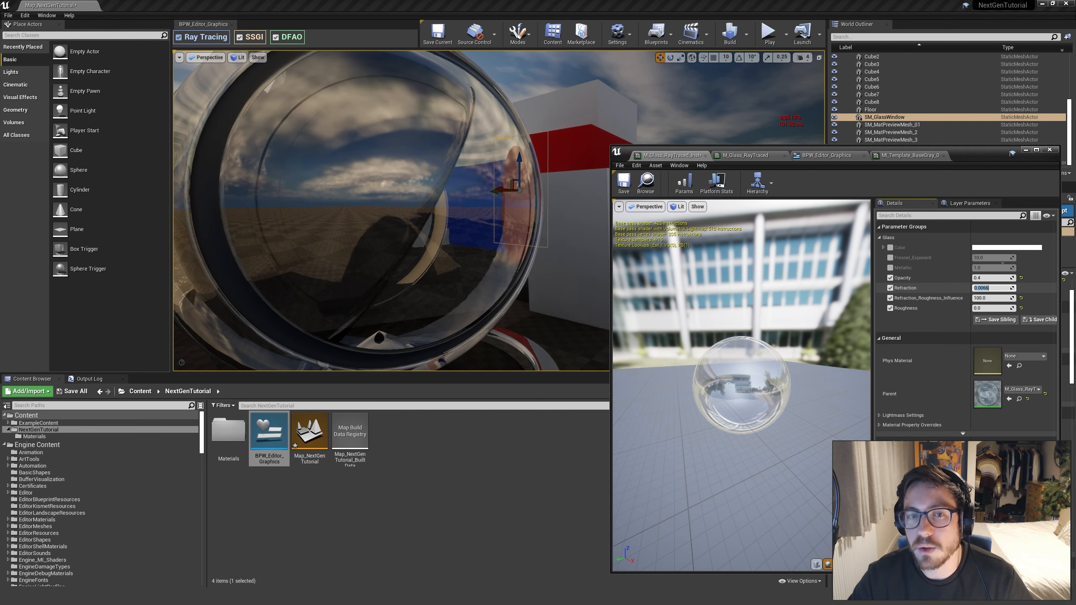
pyautogui.press('Return')
pyautogui.moveTo(424, 212); pyautogui.dragTo(409, 209, button='right')
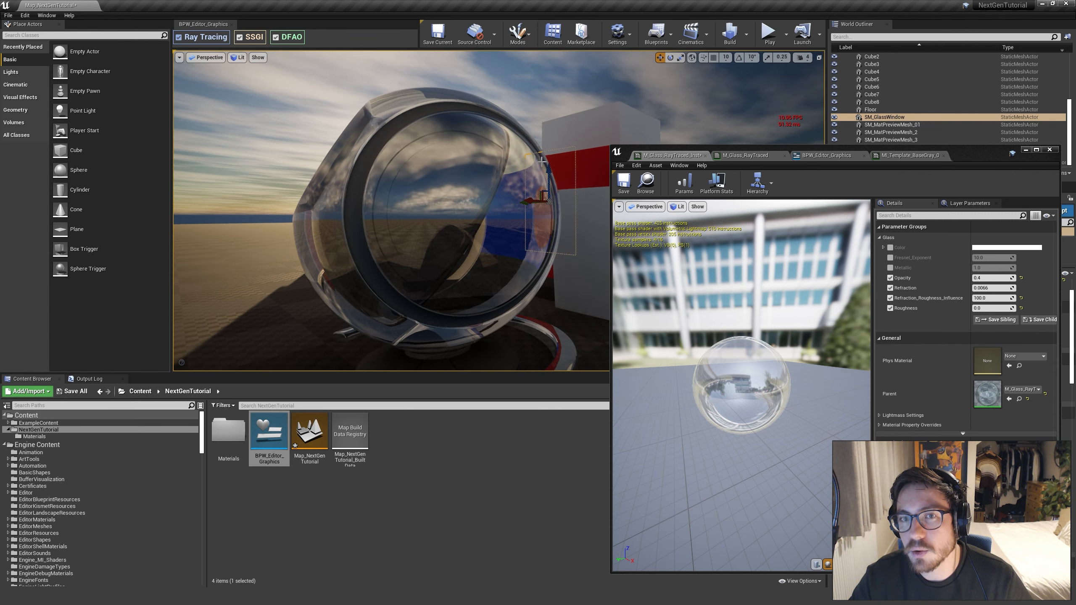
pyautogui.moveTo(503, 255)
pyautogui.mouseDown(button='right')
pyautogui.moveTo(493, 256)
pyautogui.moveTo(523, 256)
pyautogui.moveTo(496, 256)
pyautogui.moveTo(505, 246)
pyautogui.moveTo(523, 273)
pyautogui.moveTo(508, 274)
pyautogui.mouseUp(button='right')
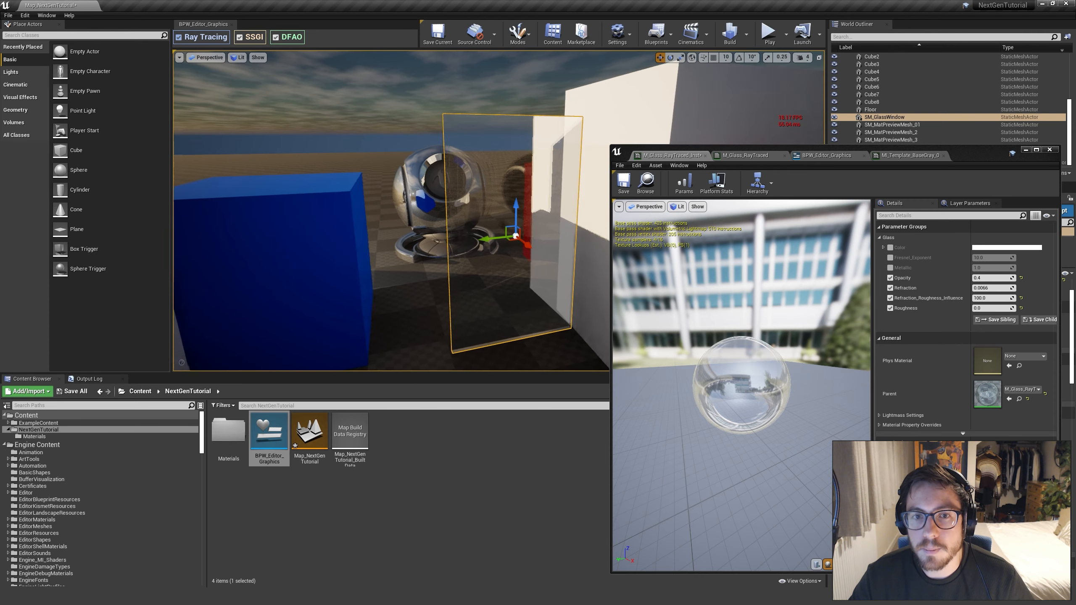
pyautogui.click(891, 288)
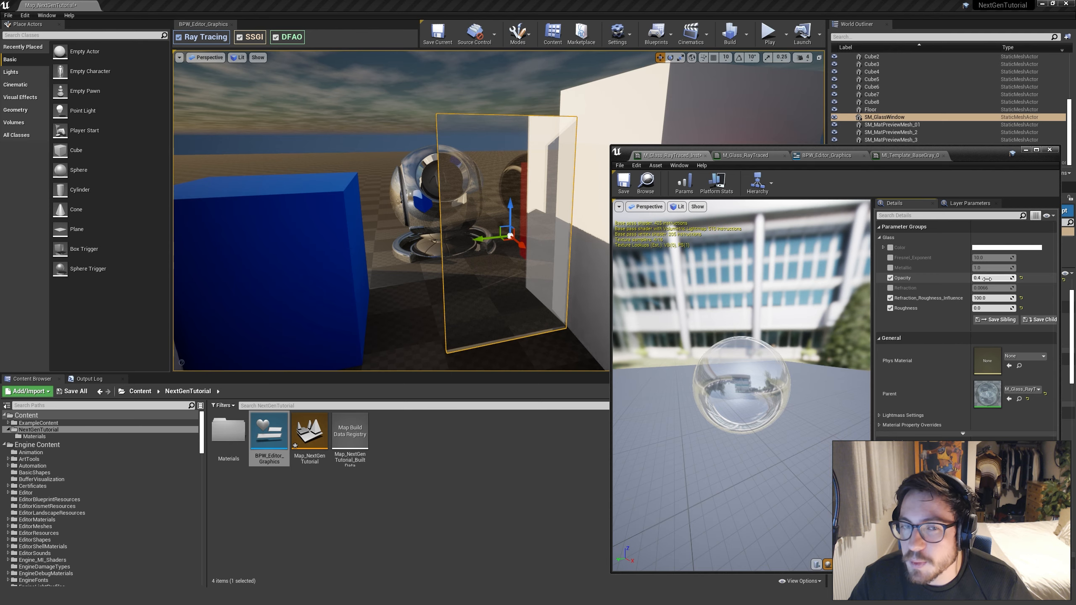
# Set the glass instance's Opacity to 0 and examine the glass window from several angles
pyautogui.write('0')
pyautogui.press('Return')
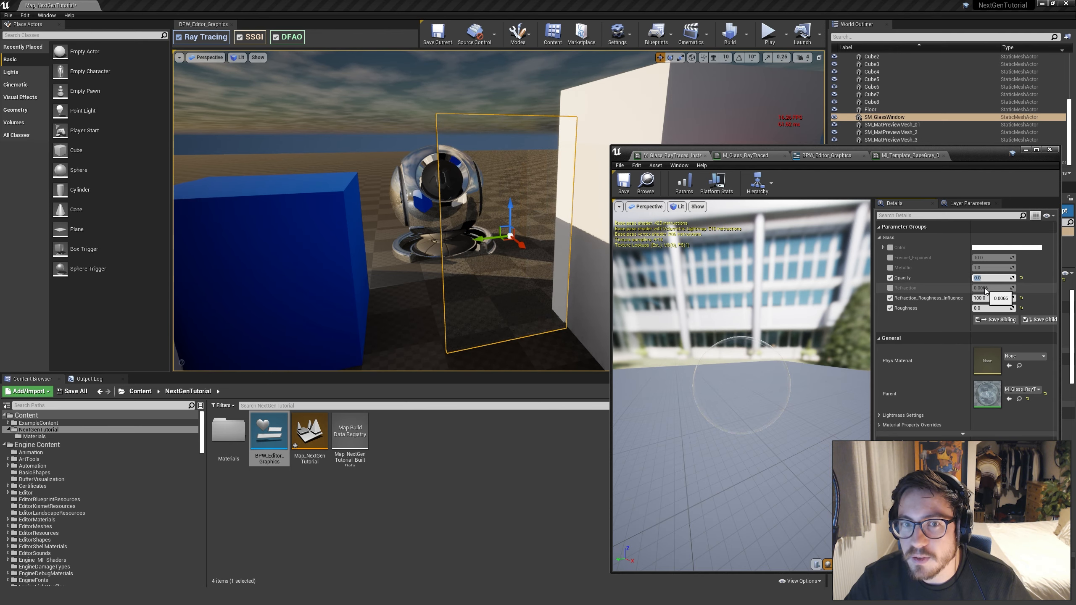
pyautogui.press('d')
pyautogui.moveTo(487, 254); pyautogui.dragTo(483, 250, button='right')
pyautogui.press('a')
pyautogui.press('a')
pyautogui.press('d')
pyautogui.press('a')
pyautogui.moveTo(419, 185); pyautogui.dragTo(402, 174, button='right')
pyautogui.press('d')
pyautogui.press('a')
pyautogui.press('d')
pyautogui.press('a')
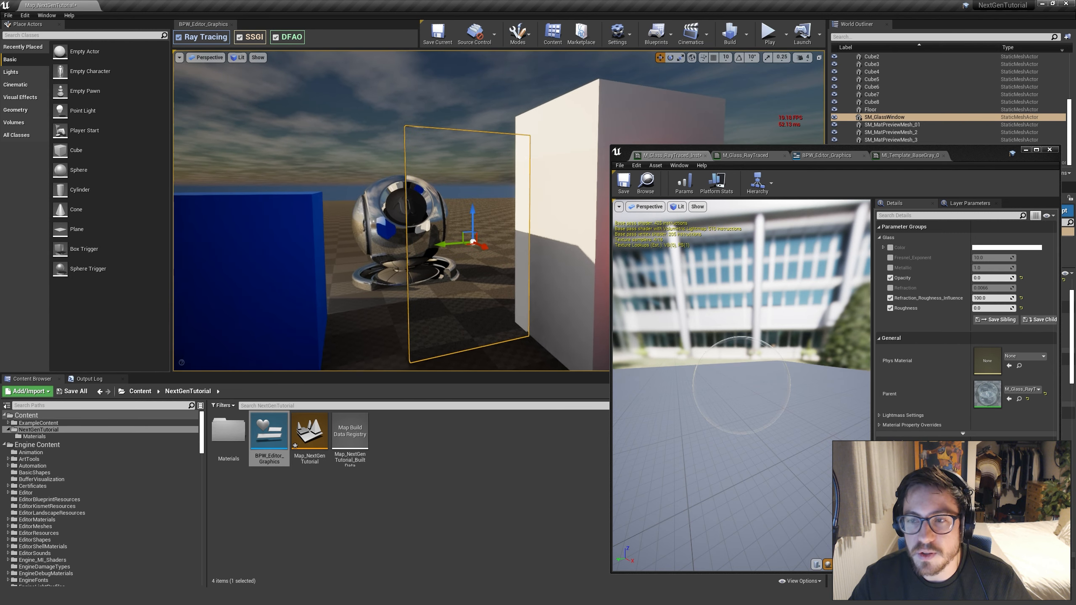
# Set the glass instance's Opacity to 0.4 and inspect the reflections on the window and glass preview mesh
pyautogui.click(984, 280)
pyautogui.write('.4')
pyautogui.press('Return')
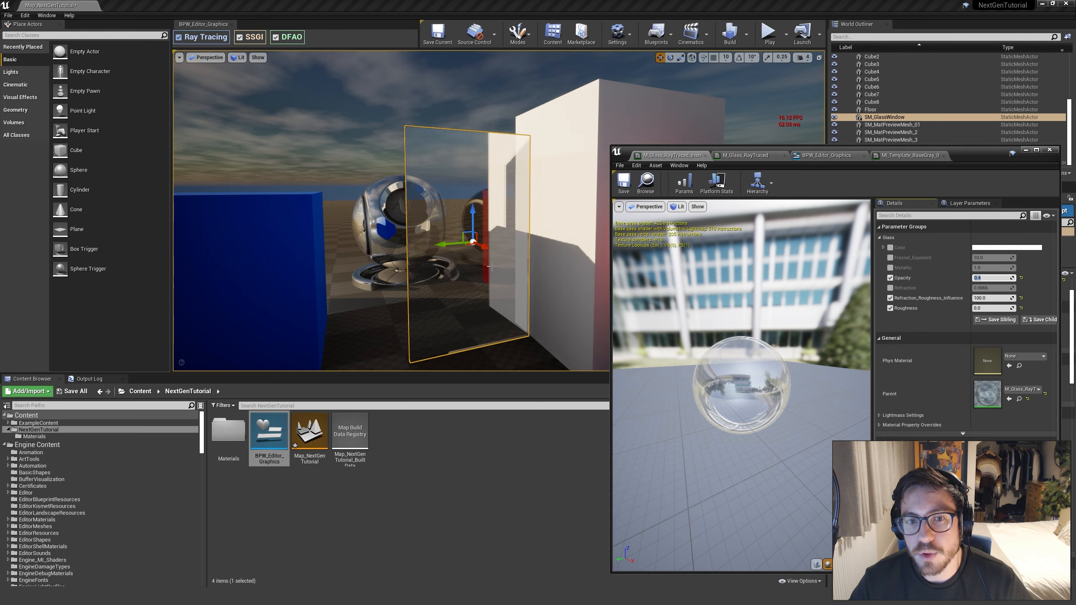
pyautogui.press('s')
pyautogui.moveTo(487, 219)
pyautogui.mouseDown(button='right')
pyautogui.moveTo(503, 237)
pyautogui.moveTo(500, 218)
pyautogui.moveTo(579, 244)
pyautogui.moveTo(508, 224)
pyautogui.moveTo(506, 256)
pyautogui.moveTo(506, 229)
pyautogui.mouseUp(button='right')
pyautogui.press('w')
pyautogui.press('w')
pyautogui.press('e')
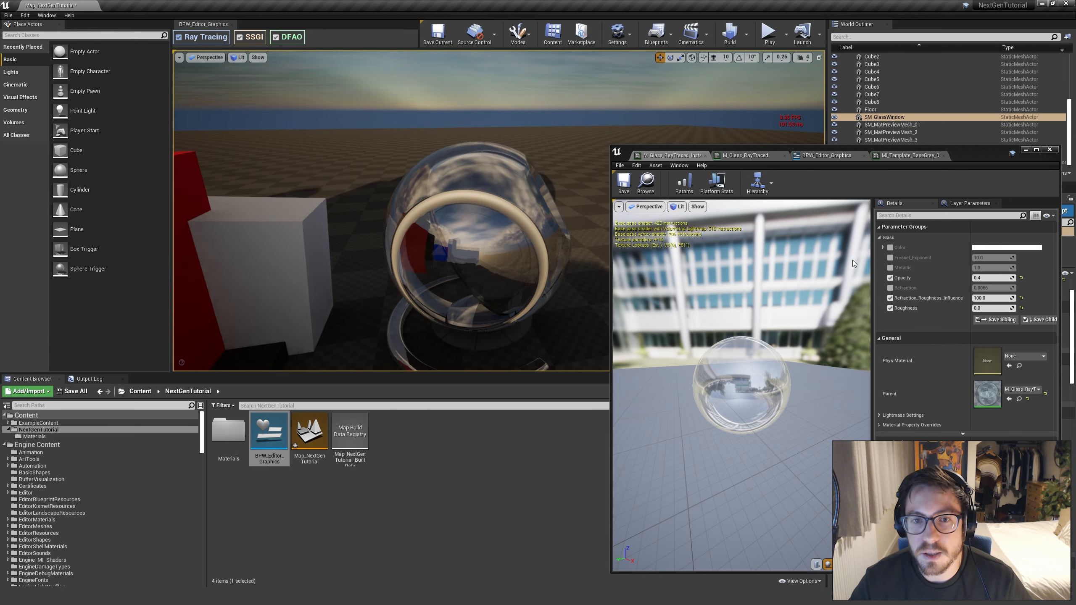
# Compare Opacity values of 0 and 0.1 on the glass preview mesh, and finish with Opacity at 0.4
pyautogui.click(982, 279)
pyautogui.write('0')
pyautogui.press('Return')
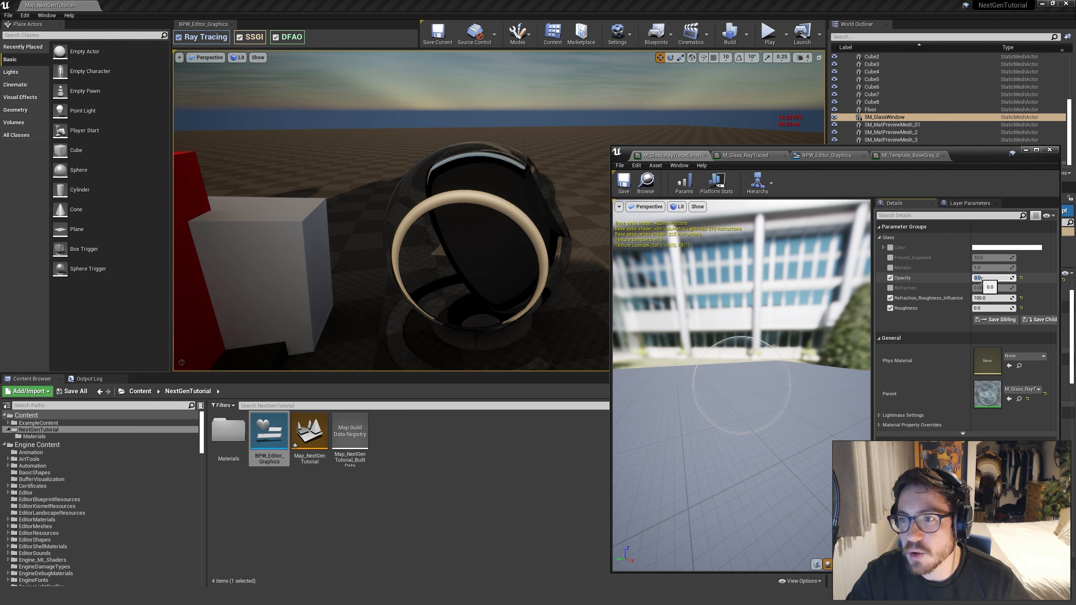
pyautogui.write('.1')
pyautogui.press('Return')
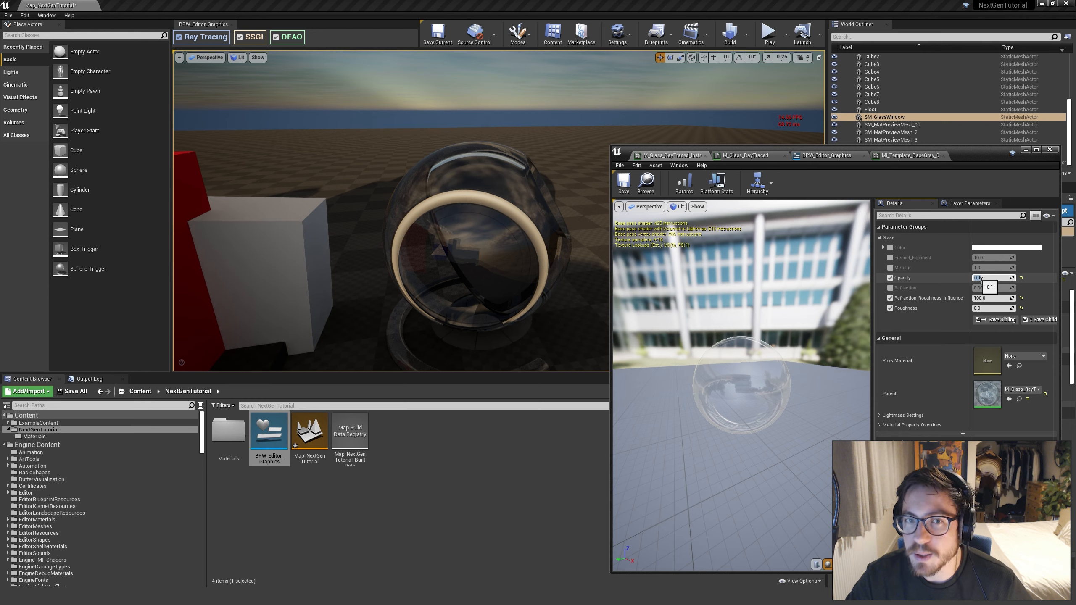
pyautogui.press('Return')
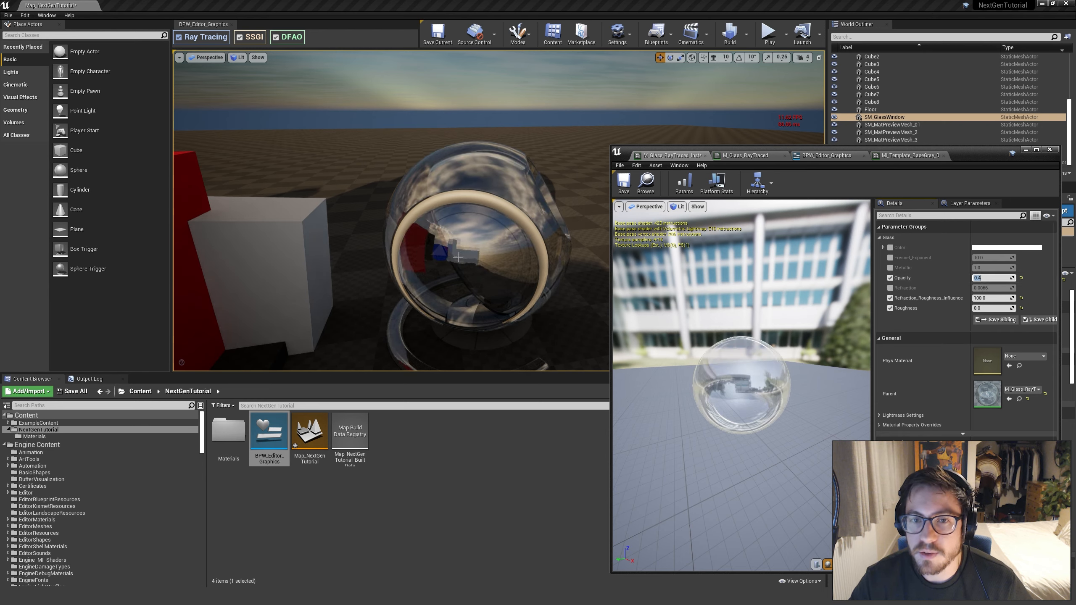
pyautogui.moveTo(504, 262); pyautogui.dragTo(274, 259, button='right')
# Slide SM_GlassWindow back and forth along its Y axis in front of the preview mesh
pyautogui.moveTo(475, 255); pyautogui.dragTo(538, 261, button='right')
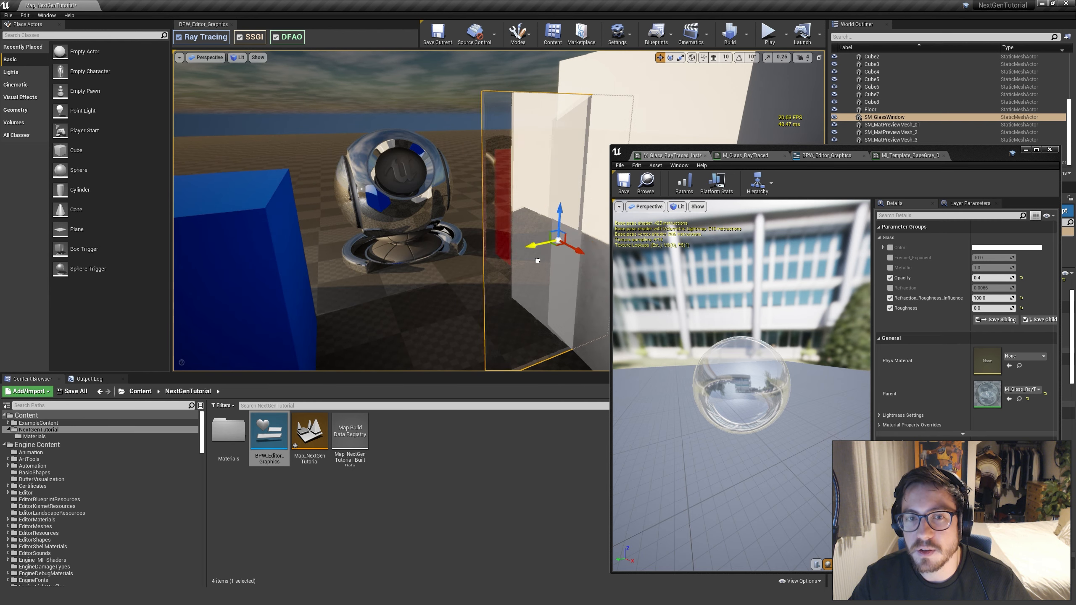
pyautogui.moveTo(471, 260); pyautogui.dragTo(499, 262)
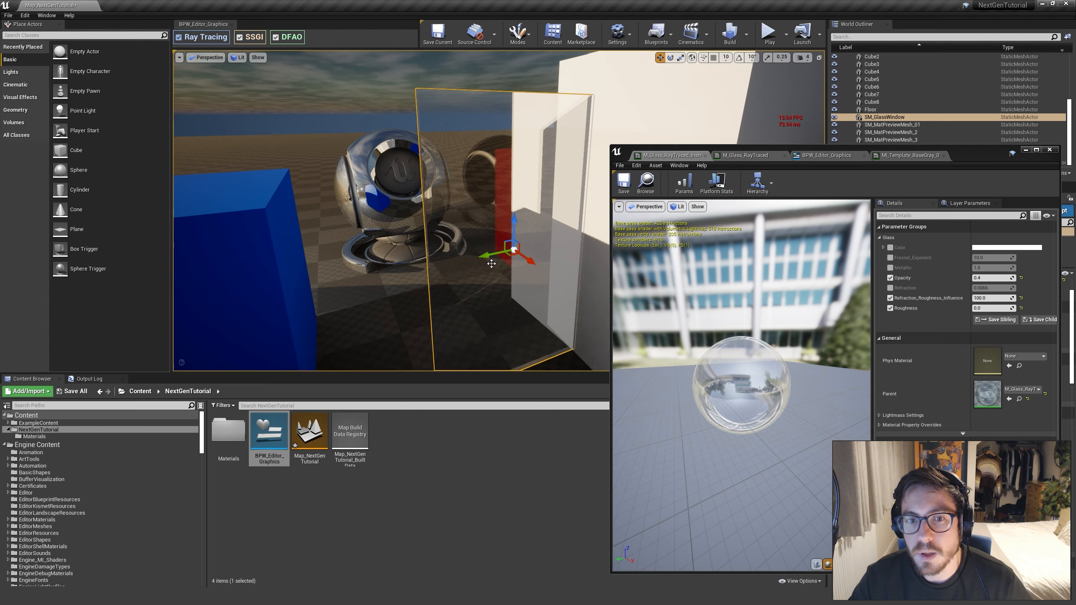
pyautogui.moveTo(482, 257)
pyautogui.mouseDown()
pyautogui.moveTo(462, 257)
pyautogui.moveTo(470, 254)
pyautogui.mouseUp()
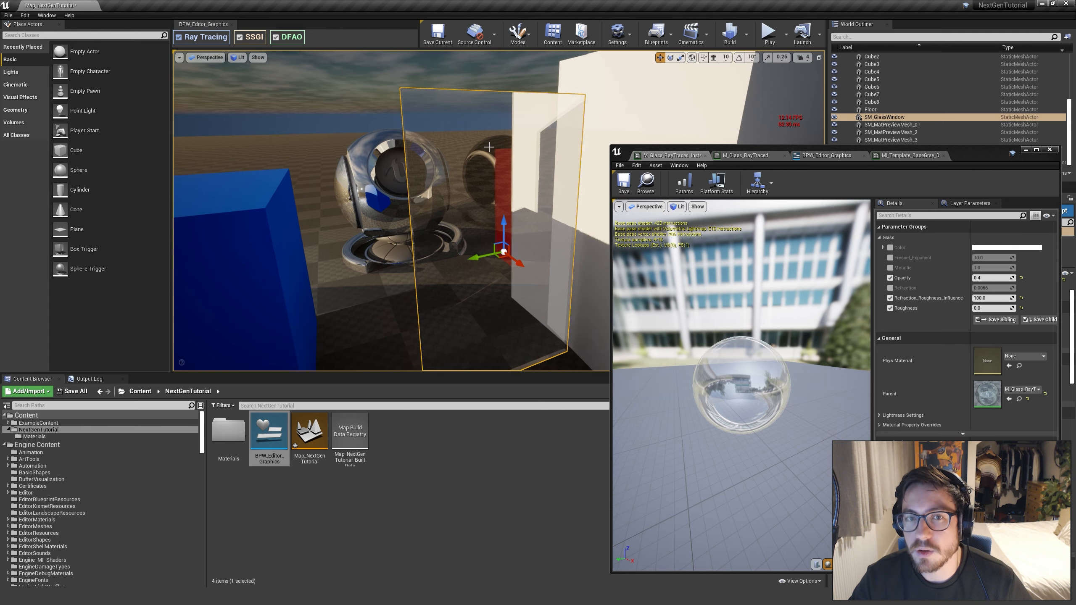
pyautogui.moveTo(471, 254)
pyautogui.mouseDown(button='right')
pyautogui.moveTo(489, 250)
pyautogui.moveTo(479, 251)
pyautogui.mouseUp(button='right')
# Move the material instance window off the details, filter the World Outliner for "post", and select the PostProcessVolume
pyautogui.moveTo(999, 158); pyautogui.dragTo(755, 151)
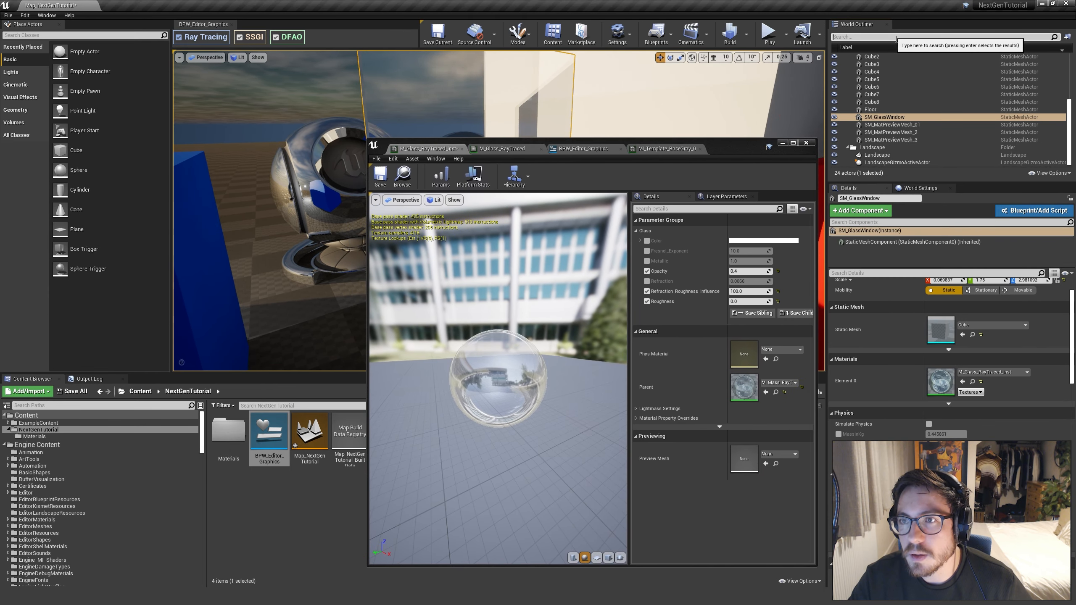
pyautogui.click(893, 37)
pyautogui.write('post')
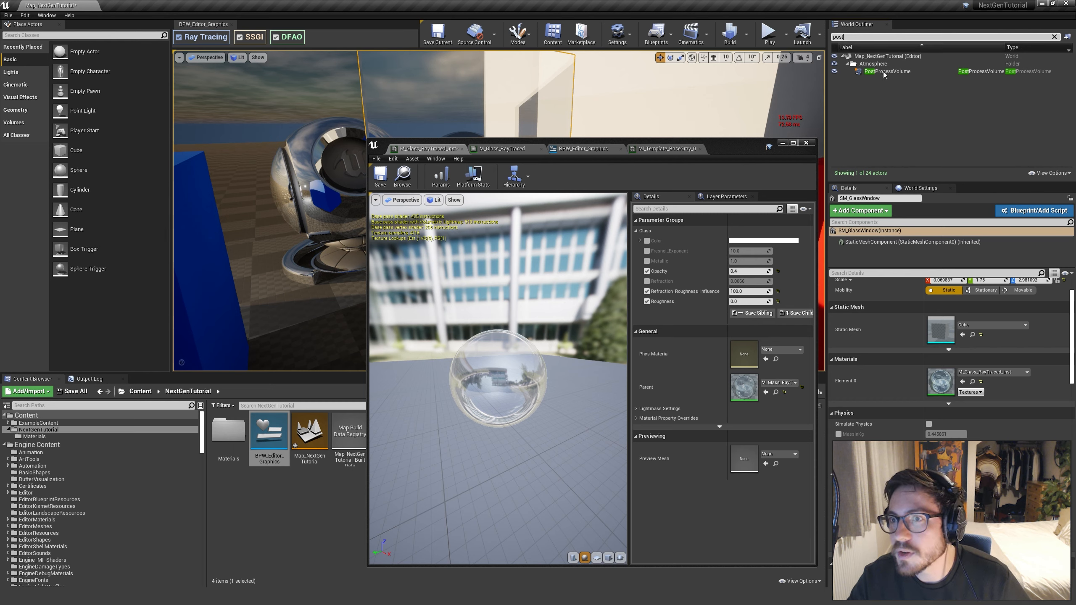
pyautogui.press('Return')
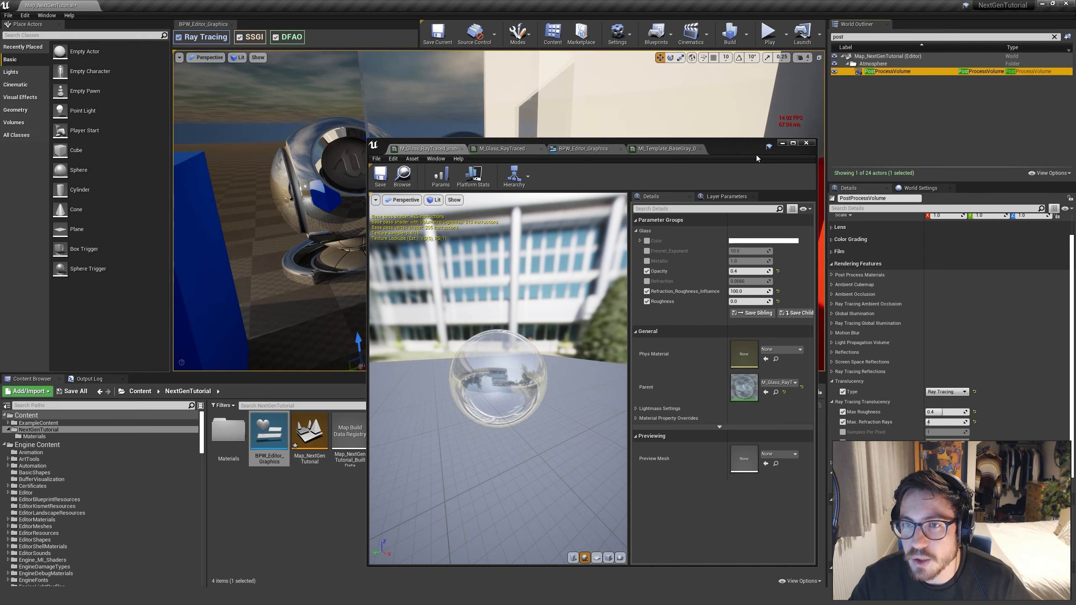
# Move the material instance window below the glass scene and test other Max. Refraction Rays values on the PostProcessVolume
pyautogui.moveTo(757, 155); pyautogui.dragTo(737, 324)
pyautogui.click(948, 423)
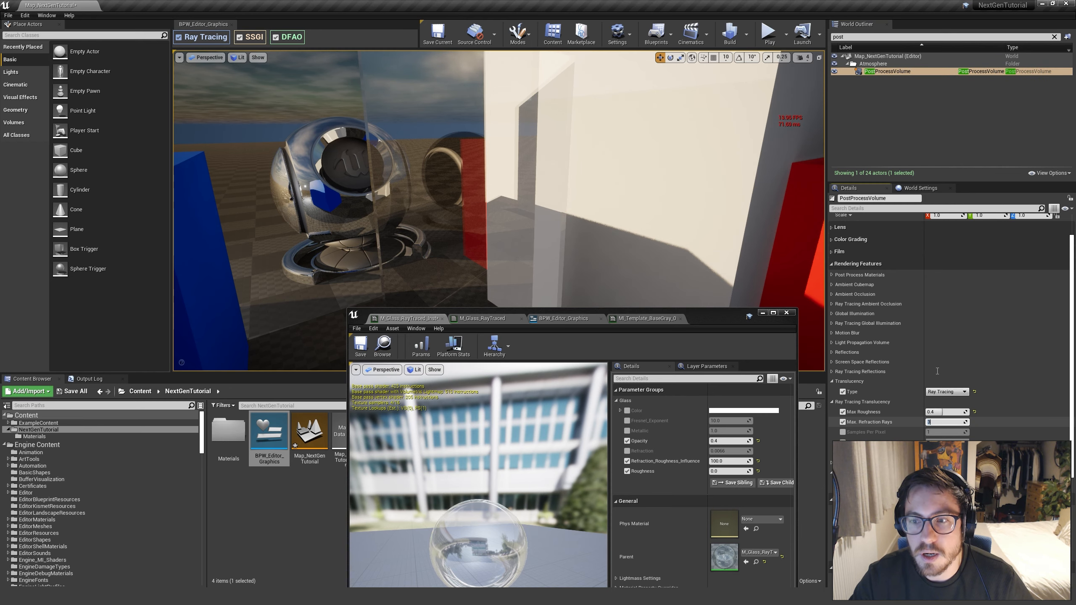
pyautogui.moveTo(577, 199); pyautogui.dragTo(518, 197, button='right')
pyautogui.click(940, 421)
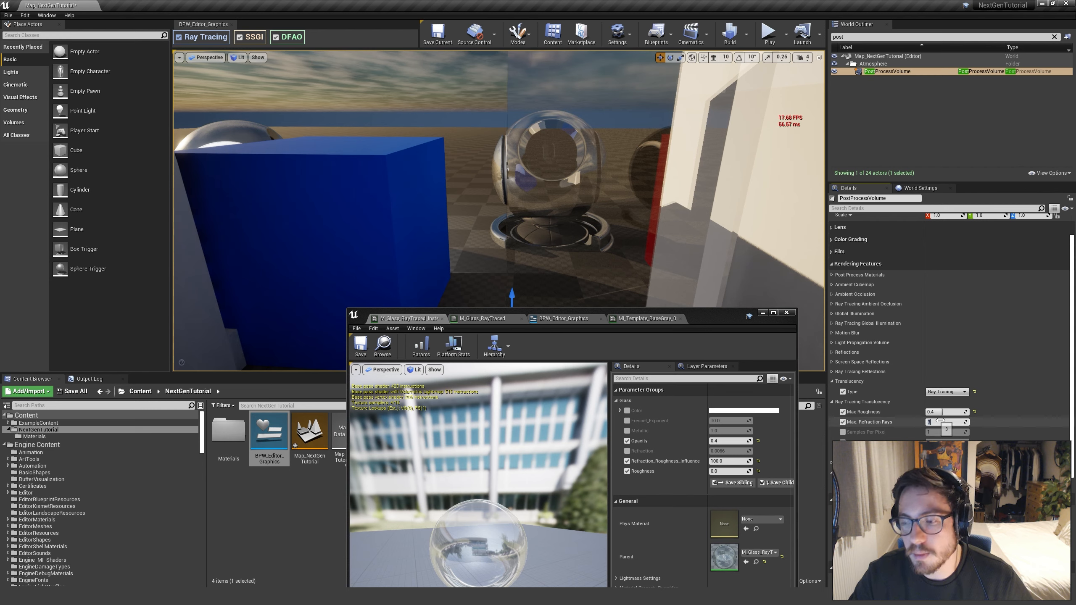
pyautogui.write('4')
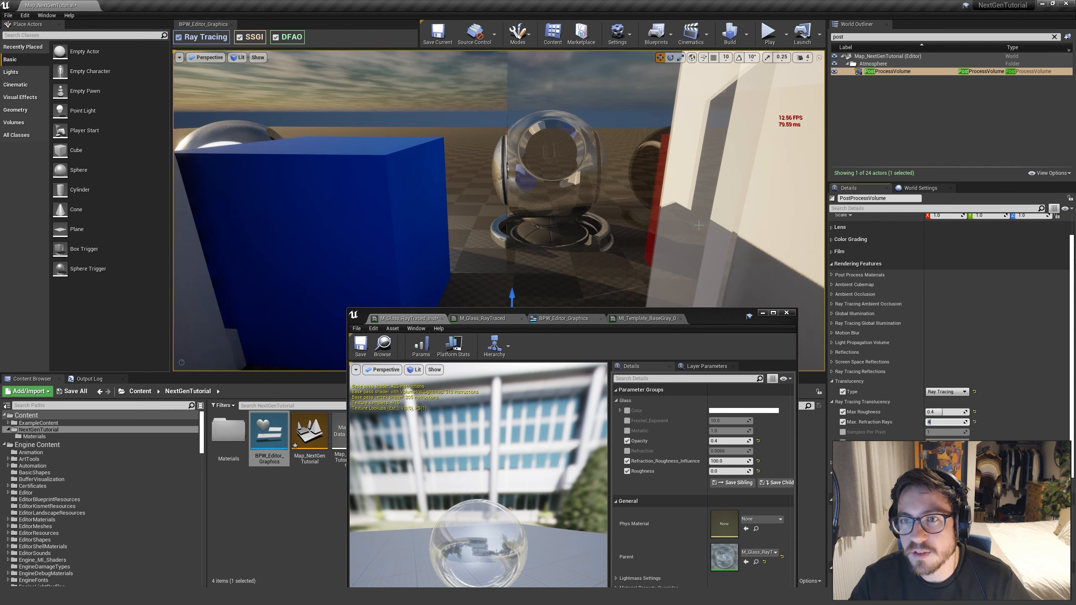
# Set Max. Refraction Rays to 3 and inspect the preview mesh through the glass window from the opposite side
pyautogui.moveTo(699, 225); pyautogui.dragTo(570, 230, button='right')
pyautogui.click(944, 422)
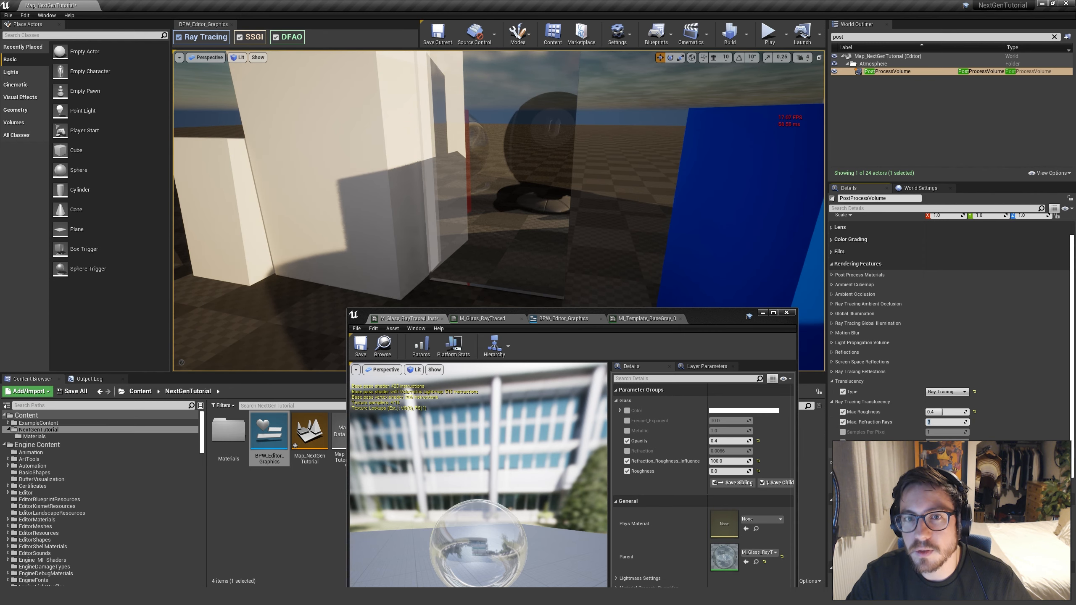
pyautogui.moveTo(627, 130)
pyautogui.mouseDown(button='right')
pyautogui.moveTo(614, 140)
pyautogui.moveTo(636, 142)
pyautogui.mouseUp(button='right')
pyautogui.press('w')
pyautogui.moveTo(507, 178); pyautogui.dragTo(507, 177, button='right')
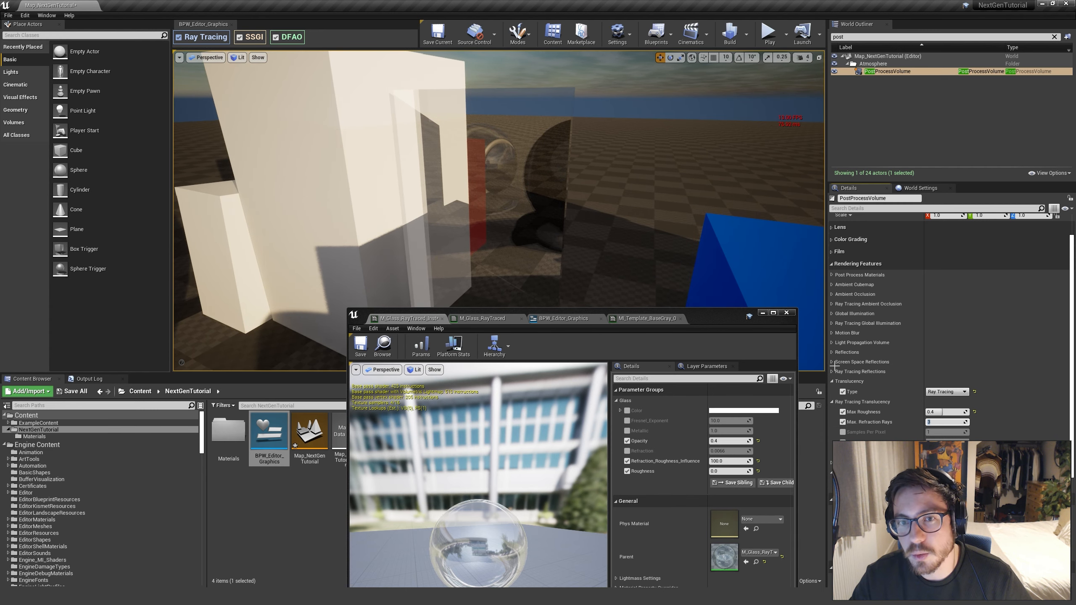
# Set Max. Refraction Rays to 4 and inspect the dark preview mesh through the glass window
pyautogui.click(939, 423)
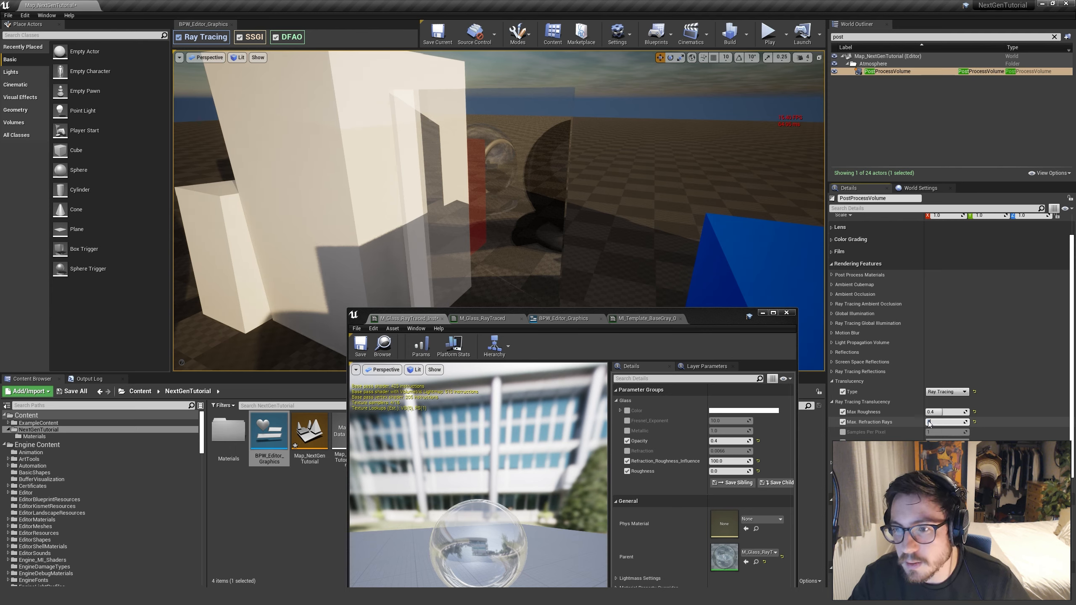
pyautogui.press('a')
pyautogui.moveTo(573, 228); pyautogui.dragTo(609, 217, button='right')
pyautogui.press('d')
pyautogui.press('a')
pyautogui.press('w')
pyautogui.press('s')
pyautogui.moveTo(714, 315); pyautogui.dragTo(695, 313)
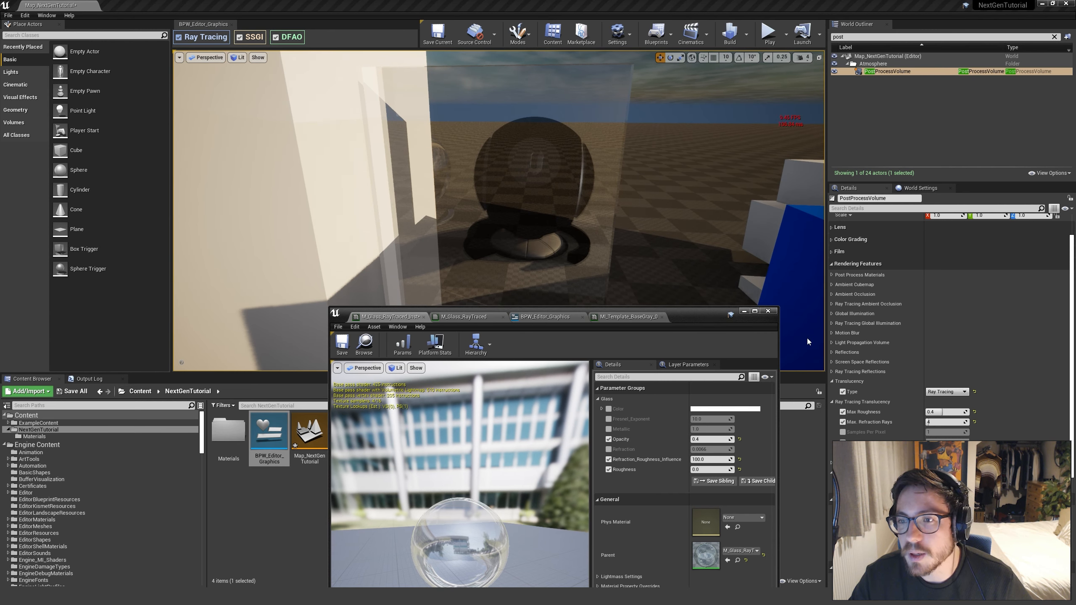
# Check the PostProcessVolume's Ray Tracing Ambient Occlusion, Screen Space Reflections and Ray Tracing Reflections settings
pyautogui.click(832, 304)
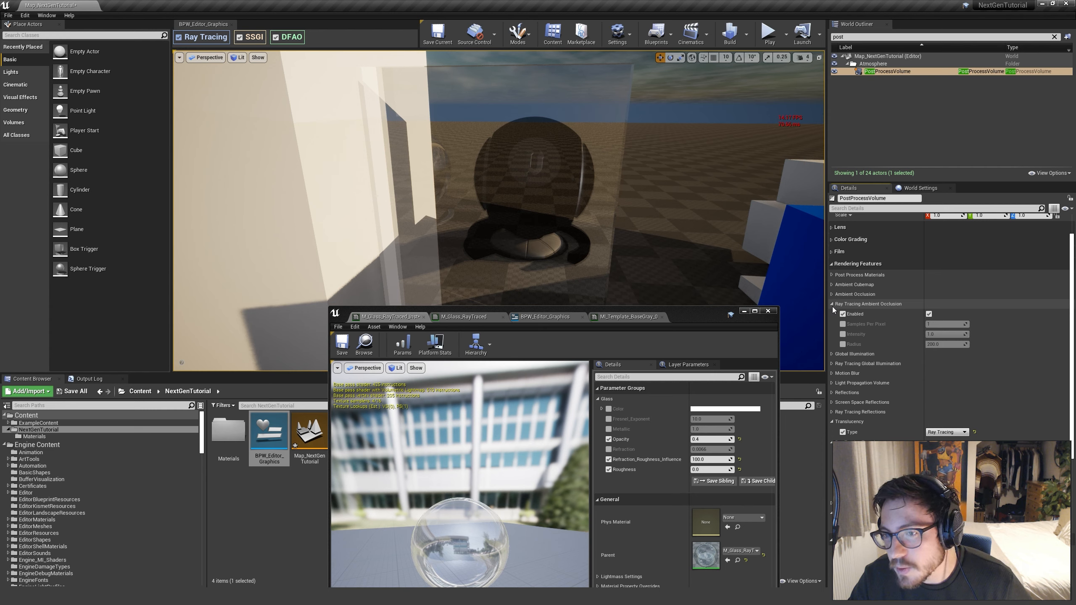
pyautogui.click(832, 305)
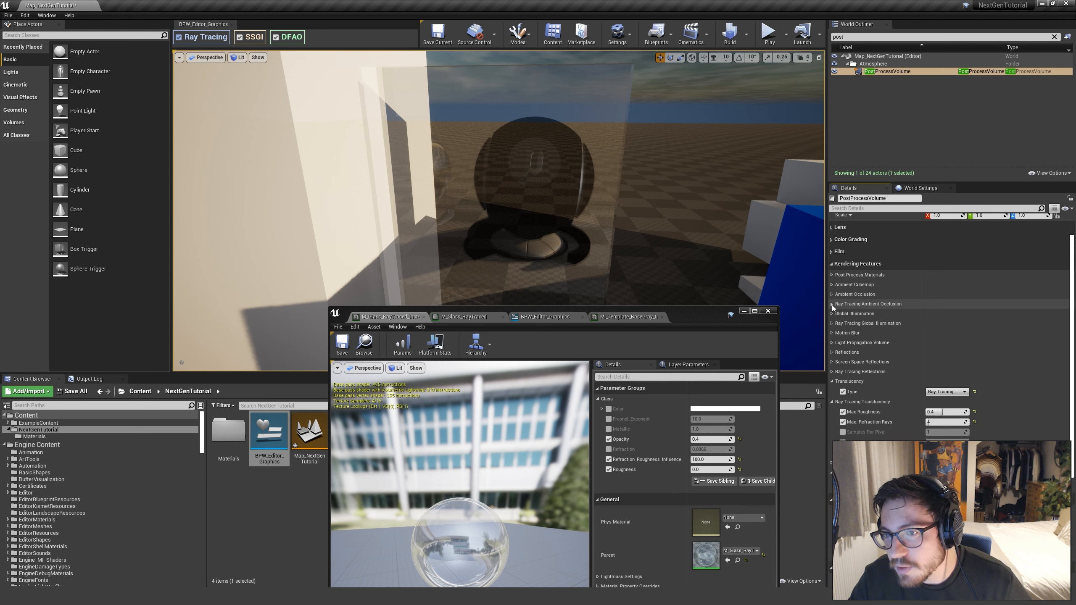
pyautogui.click(833, 361)
pyautogui.click(833, 362)
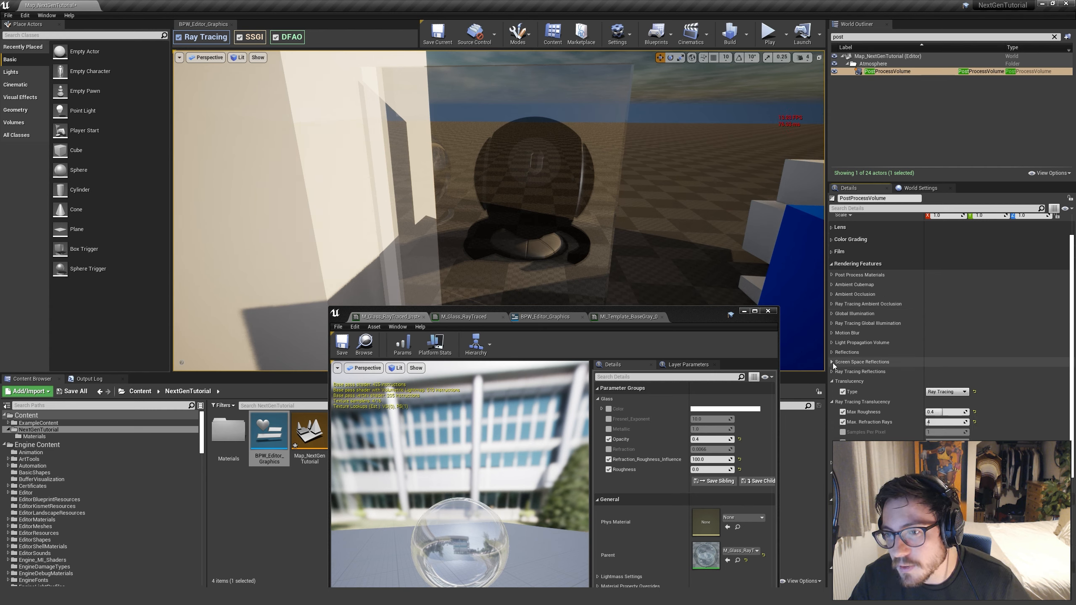
pyautogui.click(832, 372)
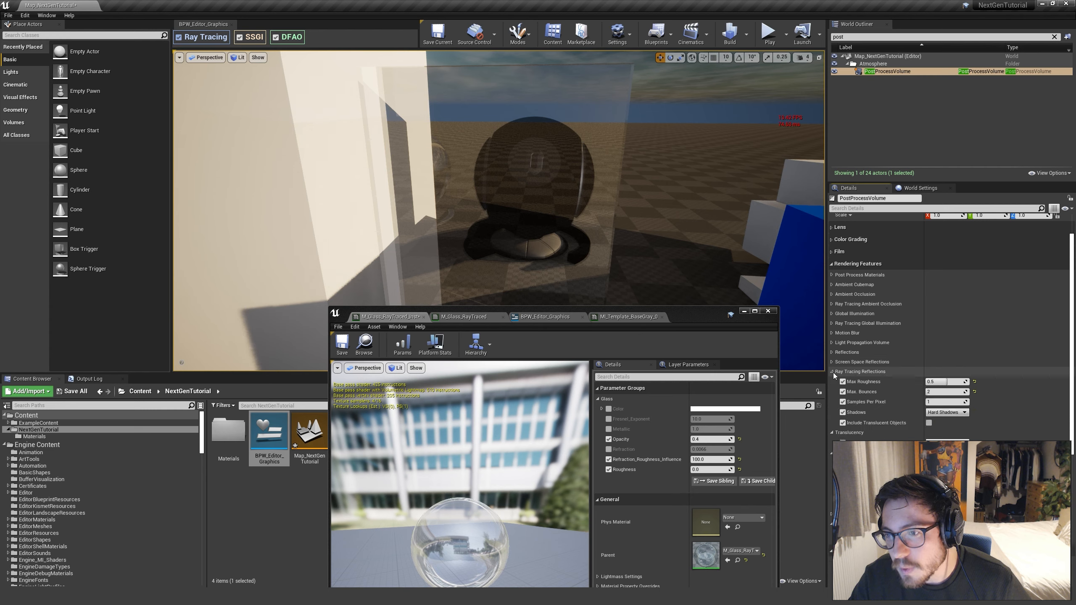
# Try Max. Bounces at 3 and the Include Translucent Objects option for ray tracing reflections, and inspect the glass
pyautogui.click(952, 392)
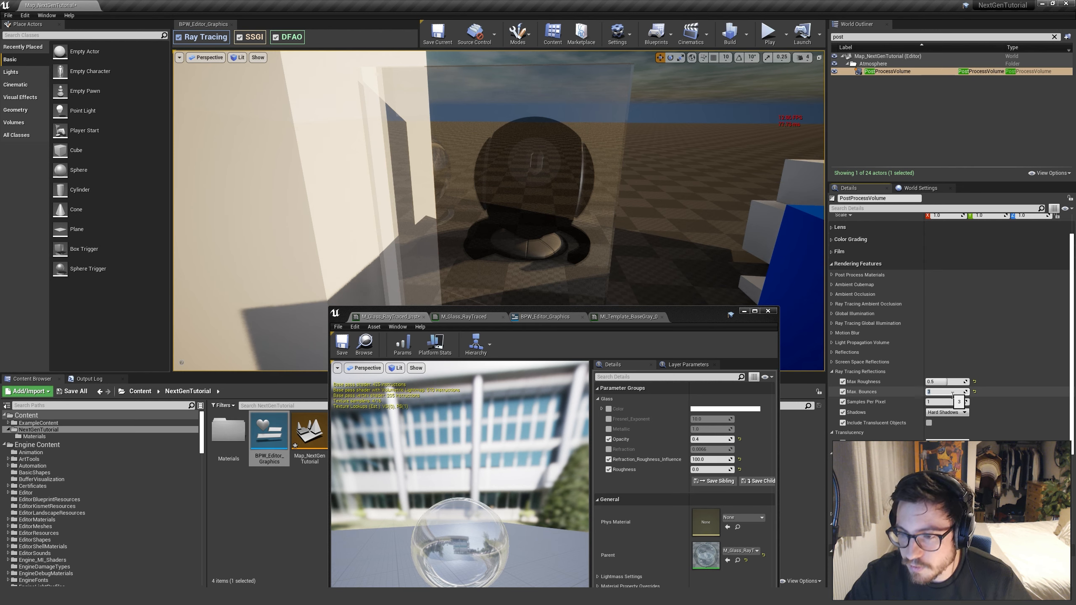
pyautogui.click(929, 422)
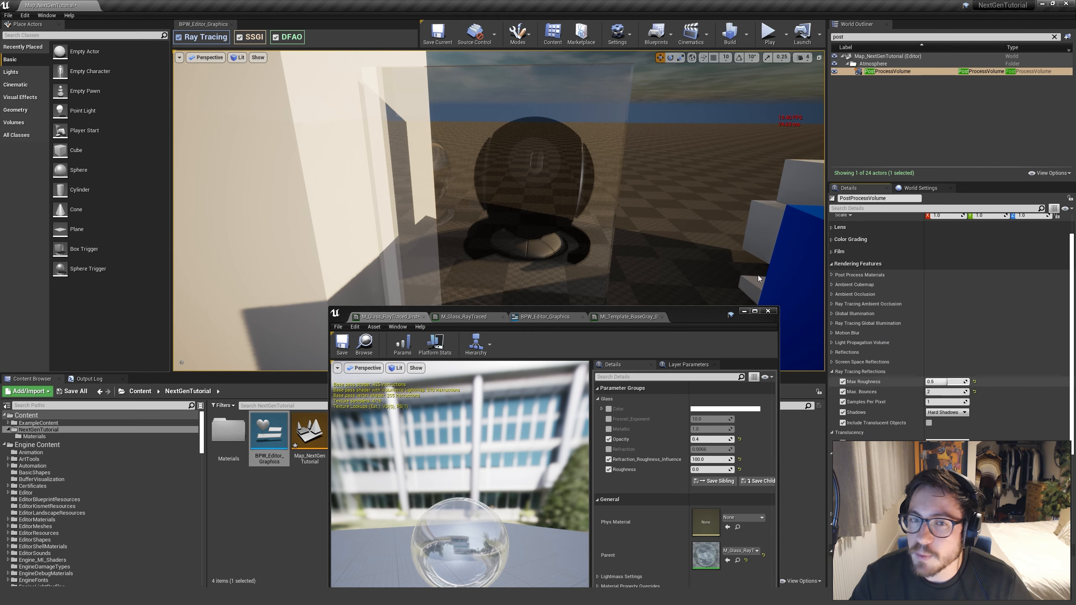
pyautogui.press('d')
pyautogui.moveTo(626, 225); pyautogui.dragTo(627, 182, button='right')
pyautogui.press('a')
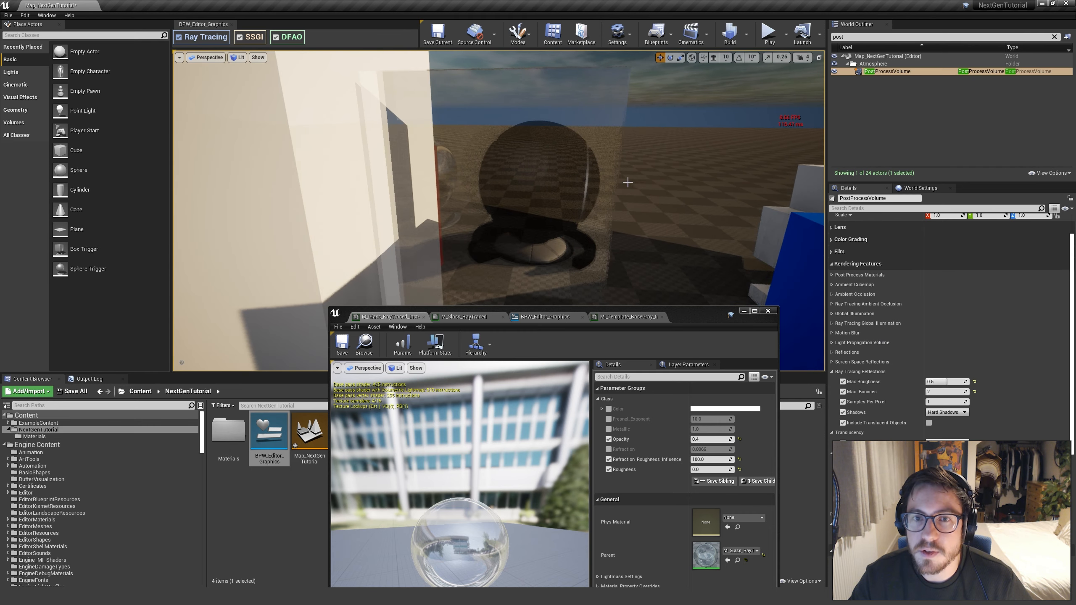
# Move the material instance window beside the glass view, set its Roughness to 0.2 and inspect the window
pyautogui.moveTo(692, 317); pyautogui.dragTo(679, 359)
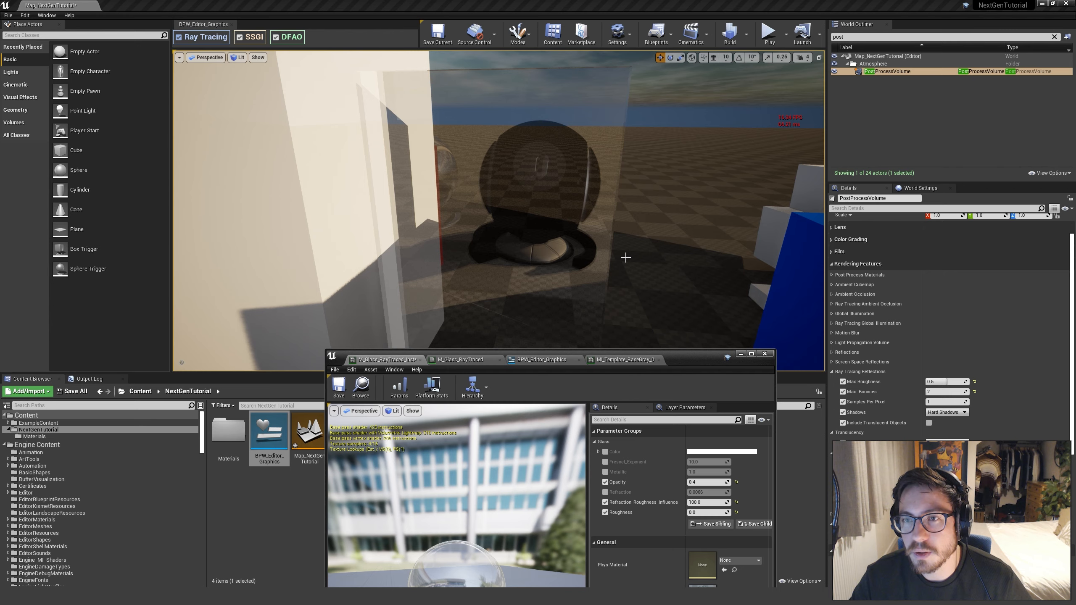
pyautogui.moveTo(706, 367); pyautogui.dragTo(937, 170)
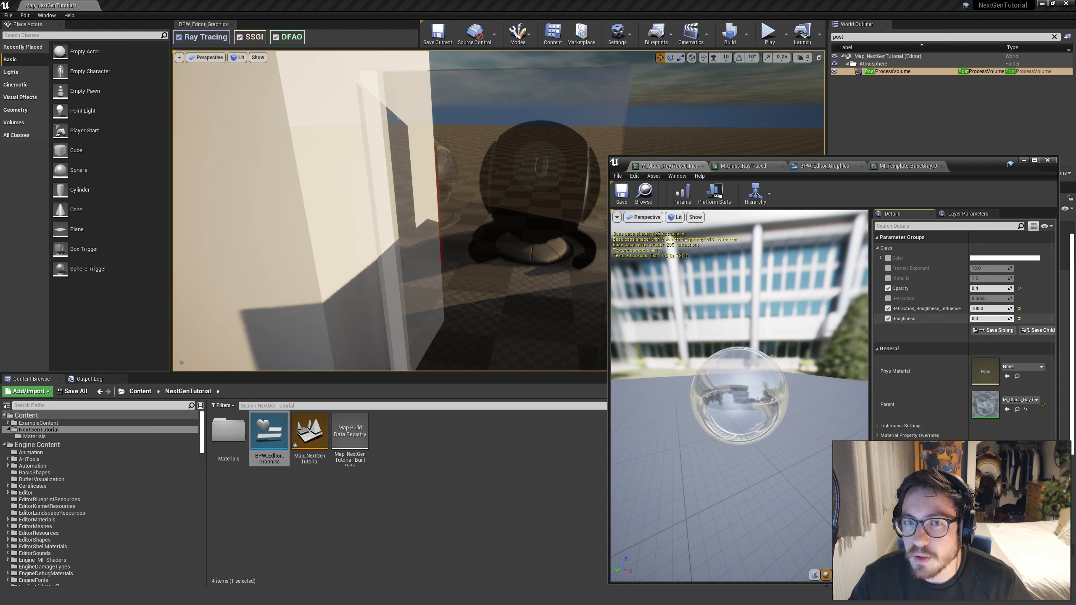
pyautogui.moveTo(991, 318)
pyautogui.mouseDown()
pyautogui.moveTo(1017, 318)
pyautogui.moveTo(1001, 318)
pyautogui.mouseUp()
pyautogui.moveTo(461, 223); pyautogui.dragTo(461, 219, button='right')
pyautogui.press('s')
pyautogui.press('w')
pyautogui.press('s')
pyautogui.press('w')
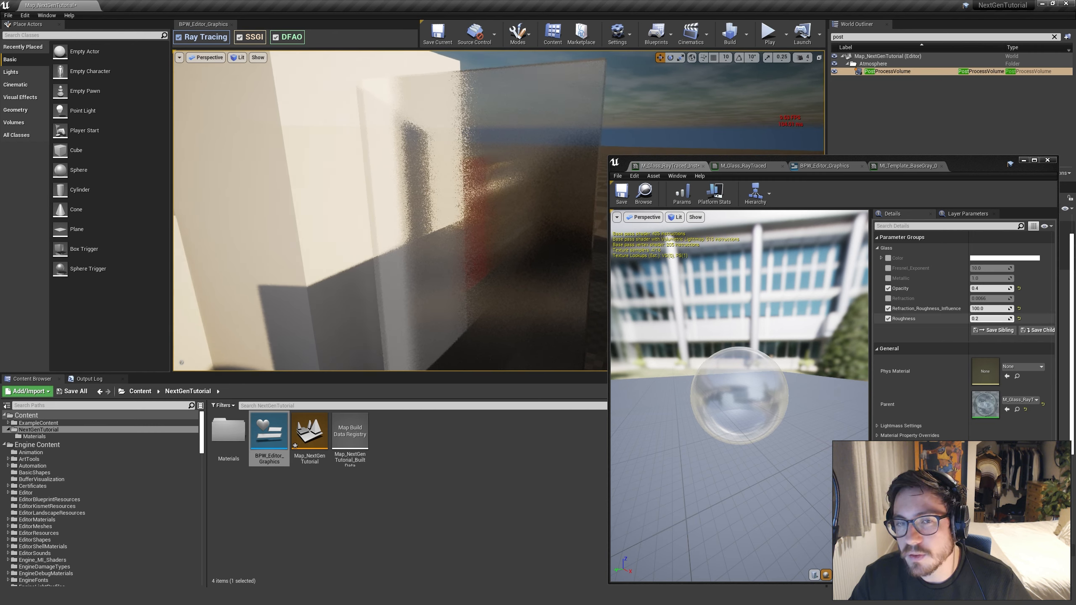
# Lower the glass instance's Roughness to 0.152381 and view the blurred window
pyautogui.moveTo(990, 318); pyautogui.dragTo(982, 318)
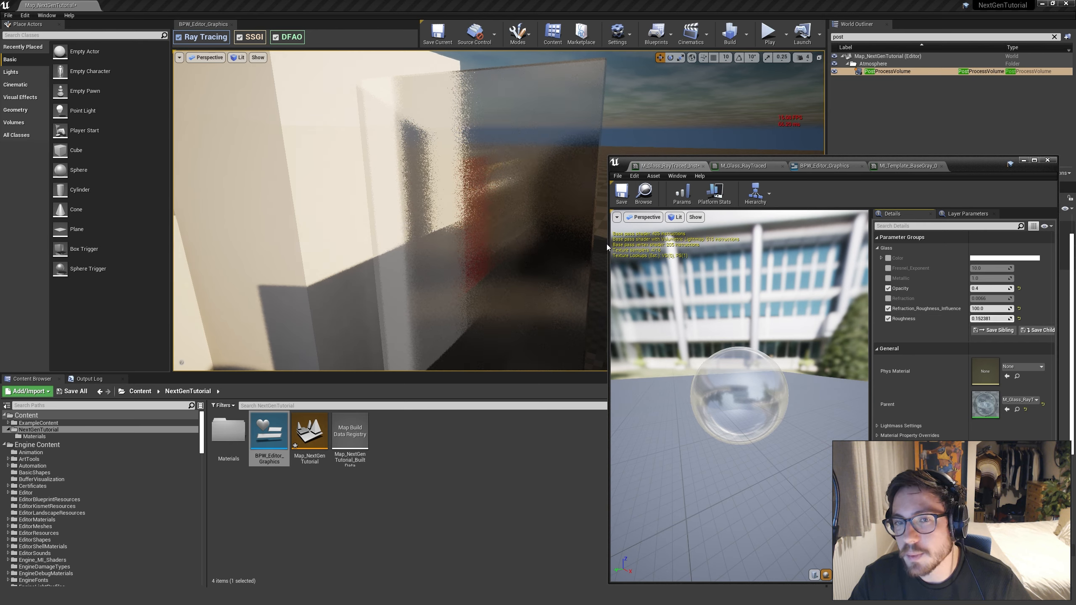
pyautogui.moveTo(564, 246)
pyautogui.mouseDown(button='right')
pyautogui.moveTo(573, 251)
pyautogui.moveTo(549, 234)
pyautogui.mouseUp(button='right')
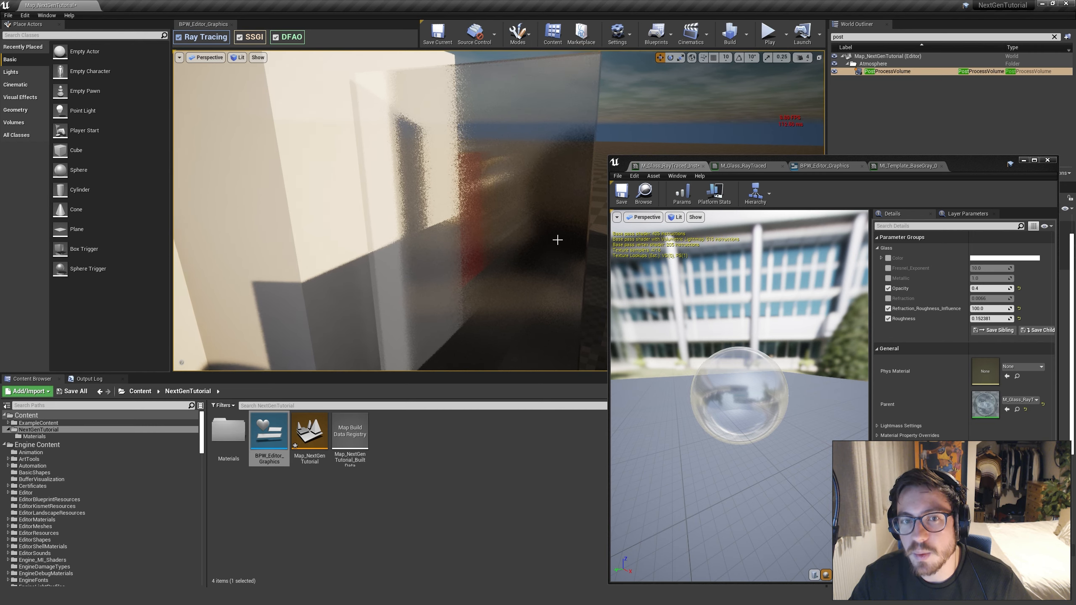
pyautogui.moveTo(549, 235); pyautogui.dragTo(563, 223, button='right')
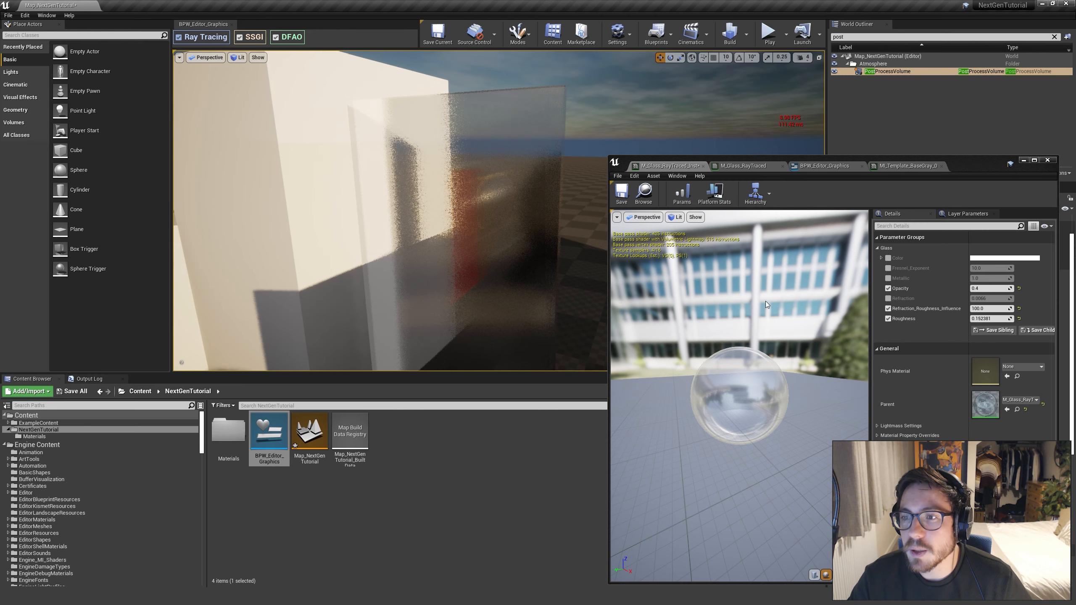
# Set Refraction_Roughness_Influence to 0 and inspect the refraction and reflections on the glass window from several angles
pyautogui.click(988, 309)
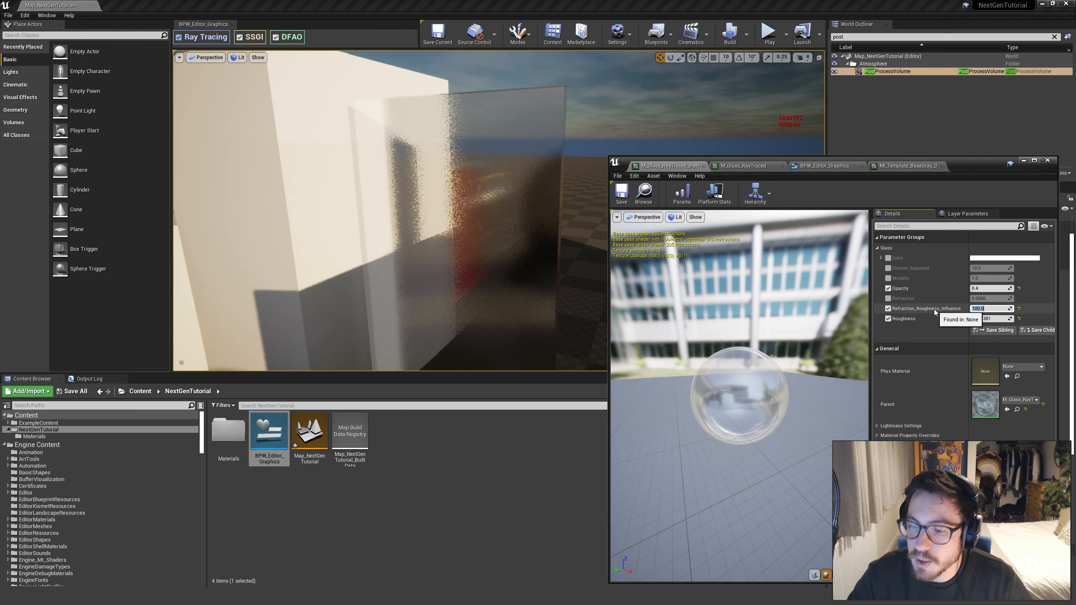
pyautogui.press('Return')
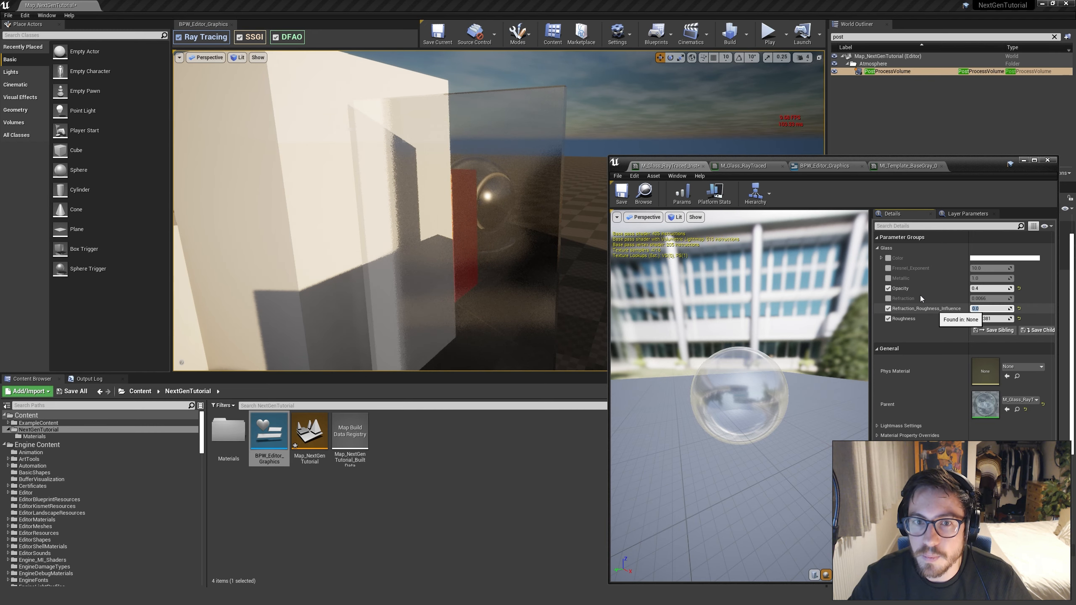
pyautogui.press('d')
pyautogui.moveTo(498, 237); pyautogui.dragTo(517, 241, button='right')
pyautogui.press('a')
pyautogui.press('a')
pyautogui.press('d')
pyautogui.press('e')
pyautogui.press('a')
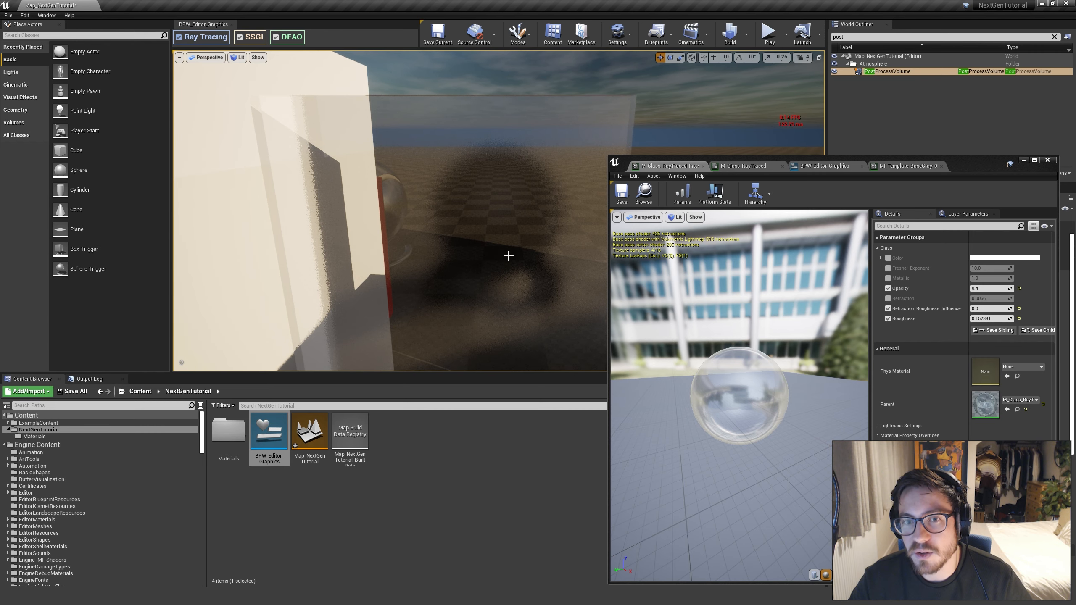
pyautogui.press('d')
pyautogui.moveTo(499, 237); pyautogui.dragTo(506, 234, button='right')
pyautogui.press('a')
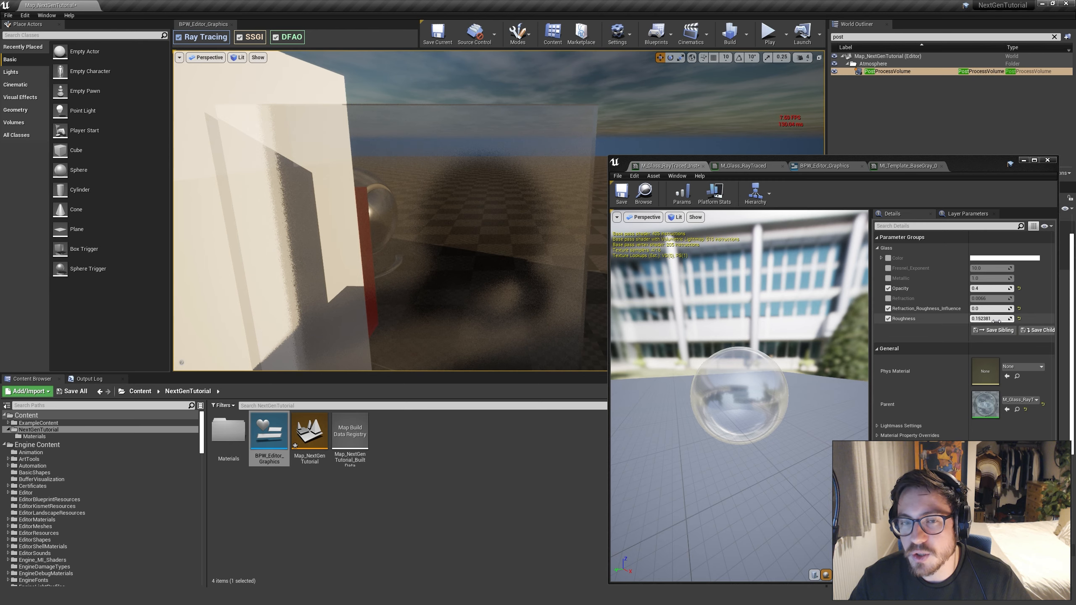
# Raise the glass instance's Roughness to 0.279048 and inspect both sides of the window and the preview meshes
pyautogui.moveTo(996, 319); pyautogui.dragTo(999, 319)
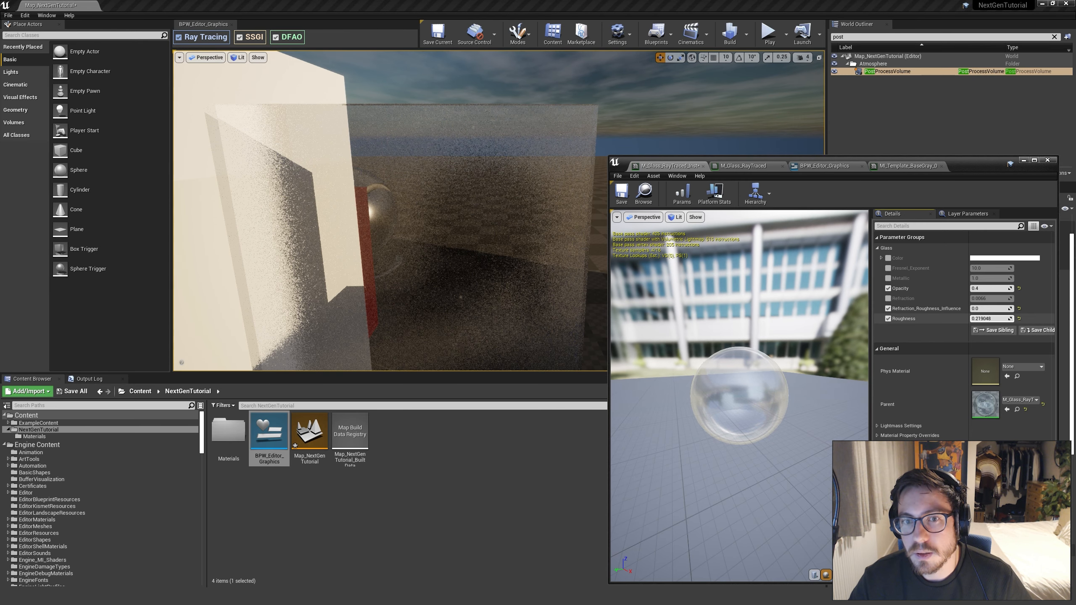
pyautogui.moveTo(492, 248); pyautogui.dragTo(463, 251, button='right')
pyautogui.press('d')
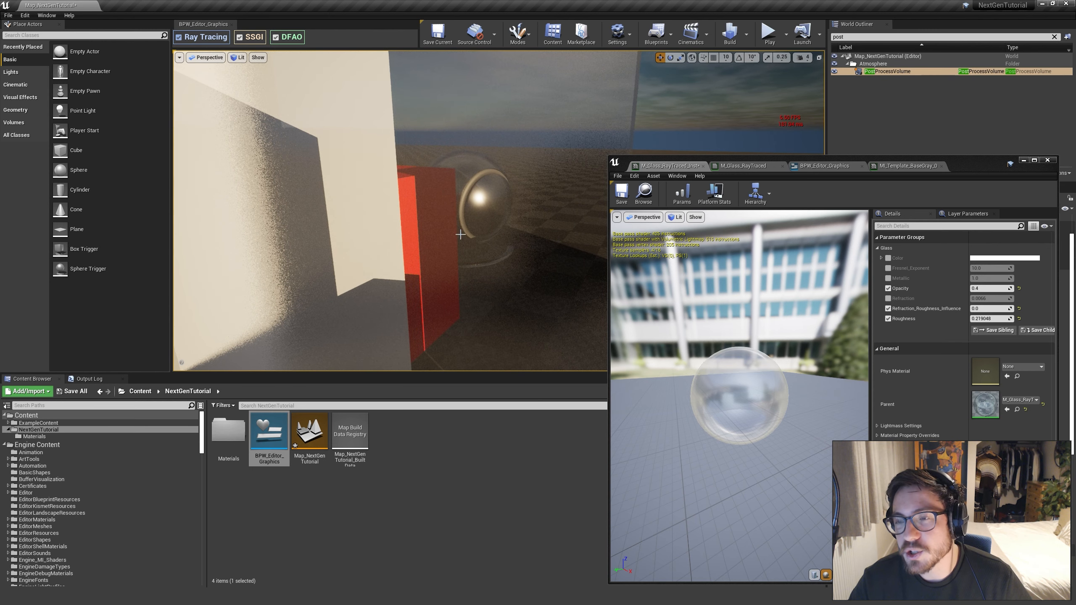
pyautogui.press('d')
pyautogui.moveTo(487, 232); pyautogui.dragTo(333, 228, button='right')
pyautogui.press('a')
pyautogui.press('s')
pyautogui.press('s')
pyautogui.press('w')
pyautogui.press('d')
pyautogui.press('s')
pyautogui.press('w')
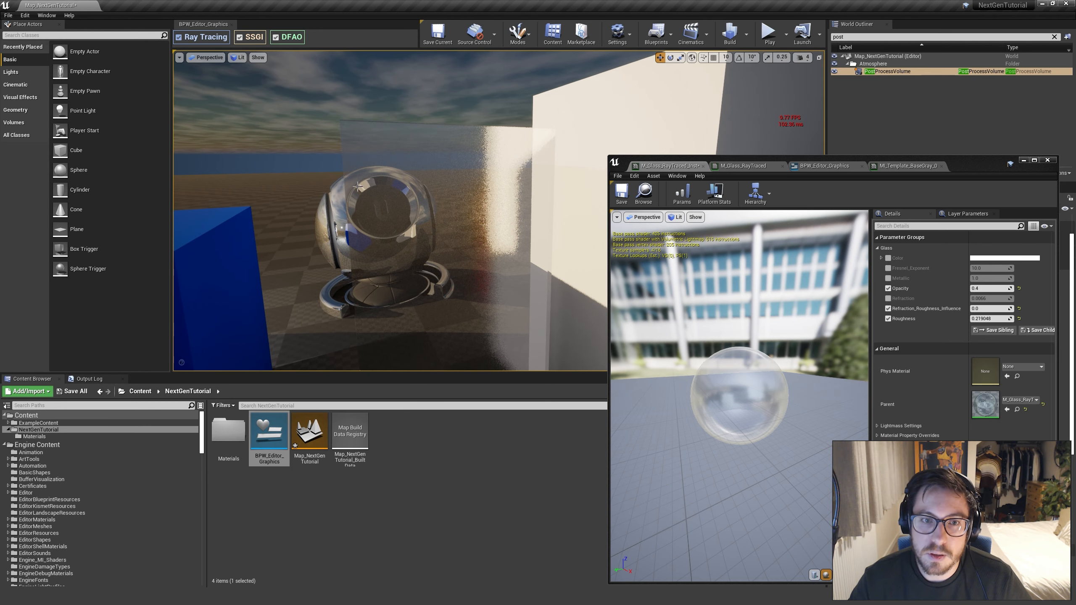
# Set Refraction_Roughness_Influence to 100 and compare how the preview mesh looks through the rough glass
pyautogui.press('a')
pyautogui.moveTo(498, 268); pyautogui.dragTo(512, 267, button='right')
pyautogui.press('w')
pyautogui.press('s')
pyautogui.moveTo(488, 152); pyautogui.dragTo(490, 152, button='right')
pyautogui.press('w')
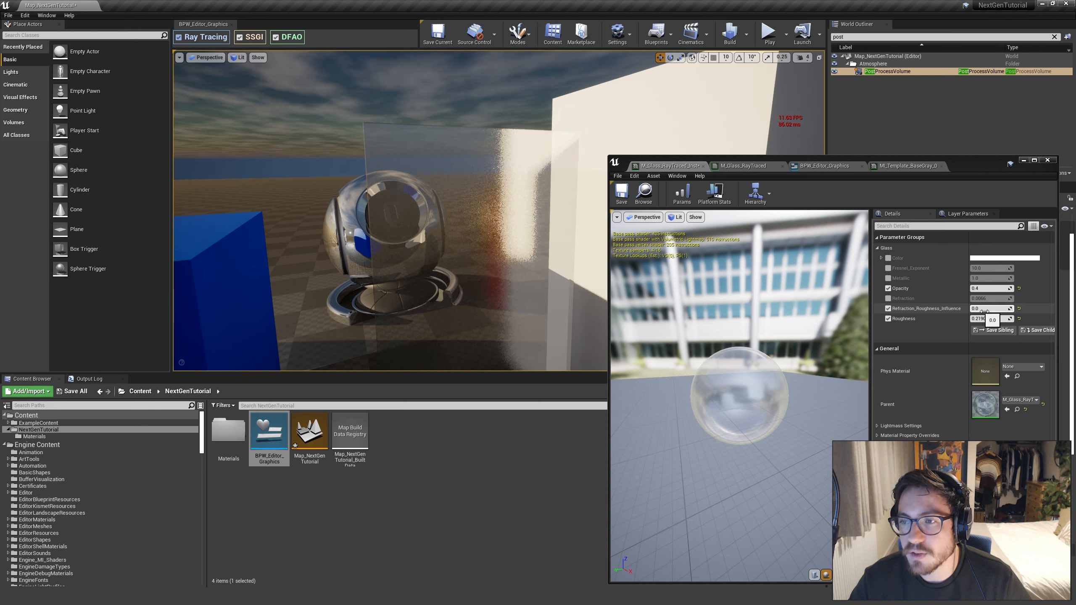
pyautogui.click(989, 309)
pyautogui.write('1')
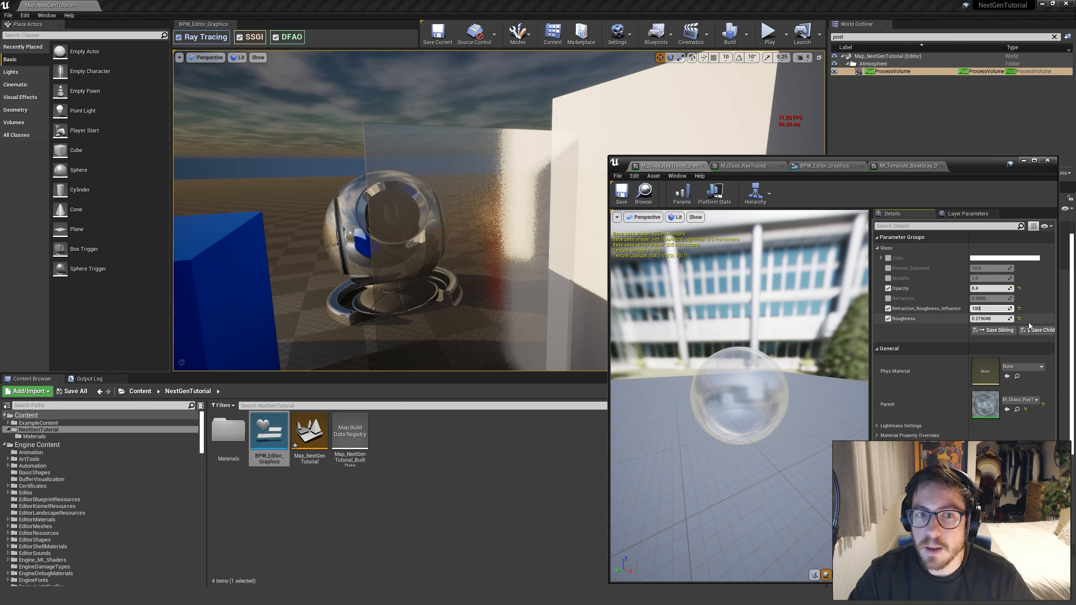
pyautogui.write('00')
pyautogui.press('Return')
pyautogui.moveTo(454, 191)
pyautogui.mouseDown(button='right')
pyautogui.moveTo(436, 187)
pyautogui.moveTo(453, 190)
pyautogui.mouseUp(button='right')
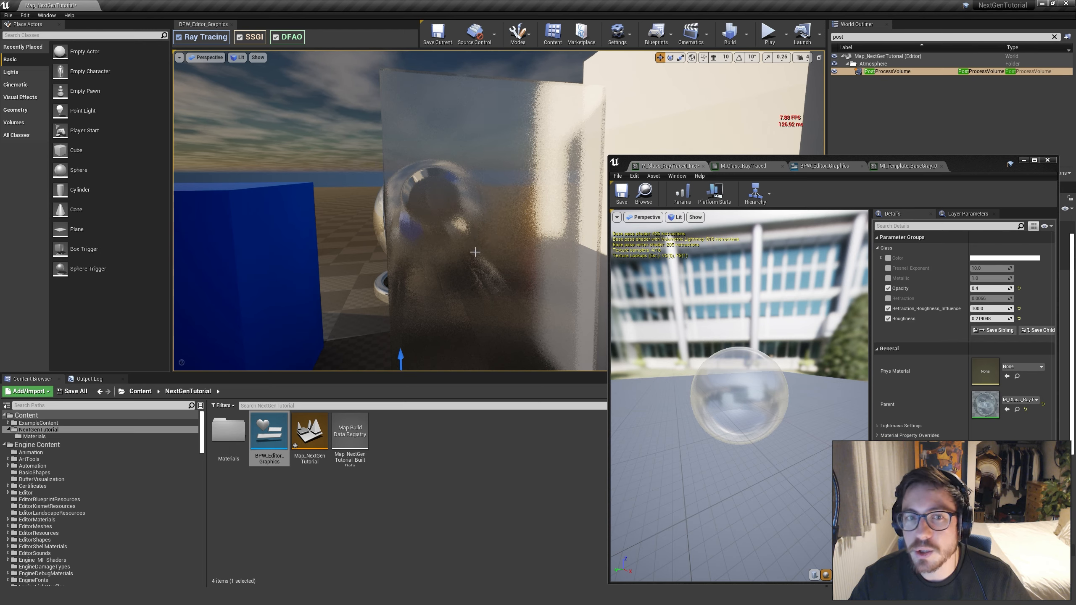
# Compare a lower Roughness on the glass instance, finish with Roughness at 0.3, and inspect the frosted window
pyautogui.click(994, 319)
pyautogui.write('0')
pyautogui.press('Return')
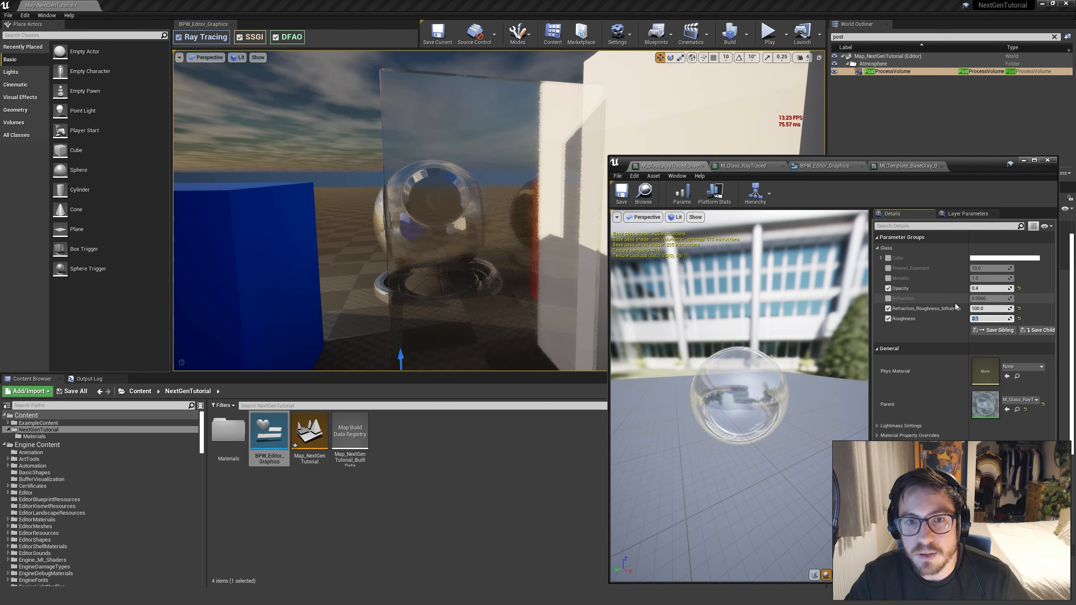
pyautogui.write('0.3')
pyautogui.press('Return')
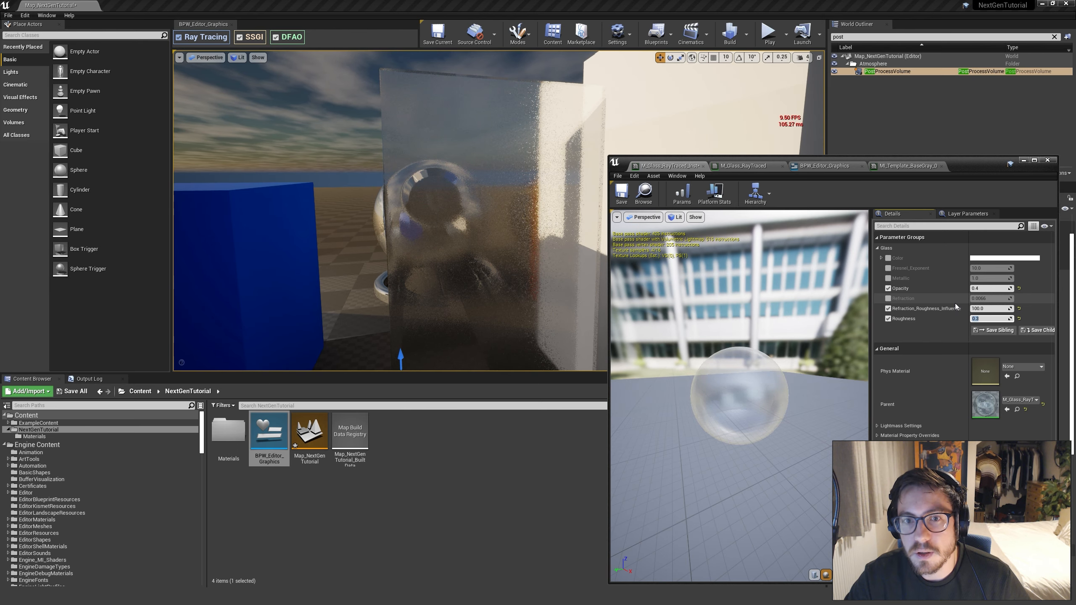
pyautogui.moveTo(500, 242); pyautogui.dragTo(582, 312, button='right')
pyautogui.press('e')
pyautogui.press('a')
pyautogui.press('q')
pyautogui.press('a')
pyautogui.press('e')
pyautogui.press('d')
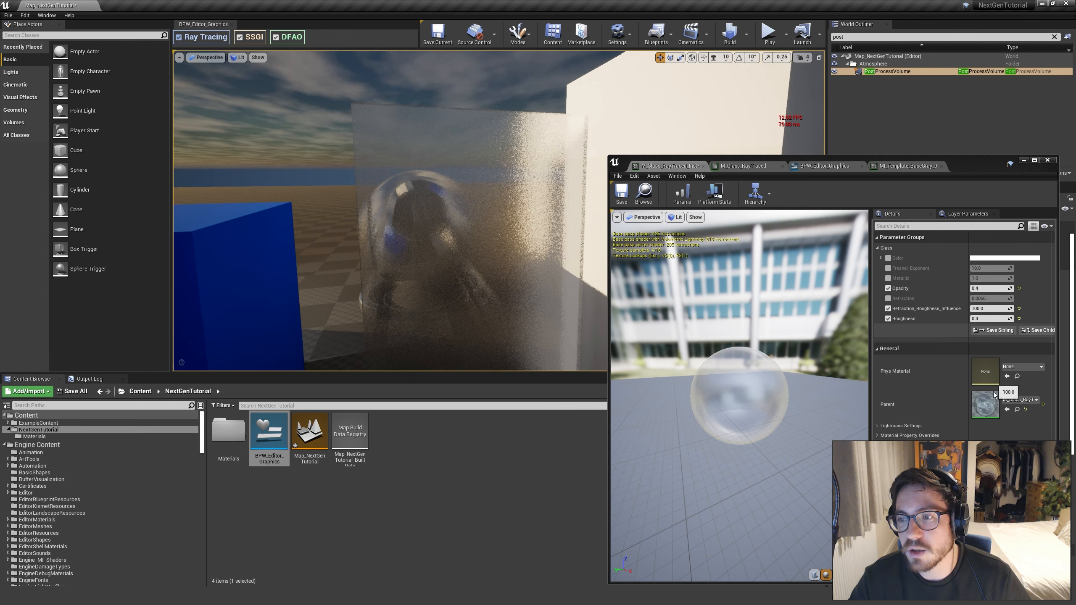
# Open the parent material M_Glass_RayTraced and examine its refraction nodes, material settings and Normal input in the graph
pyautogui.doubleClick(987, 405)
pyautogui.moveTo(963, 481); pyautogui.dragTo(838, 370, button='right')
pyautogui.click(916, 398)
pyautogui.moveTo(930, 406); pyautogui.dragTo(854, 404, button='right')
pyautogui.click(777, 357)
pyautogui.moveTo(765, 365)
pyautogui.mouseDown()
pyautogui.moveTo(852, 401)
pyautogui.moveTo(870, 392)
pyautogui.mouseUp()
pyautogui.moveTo(887, 370); pyautogui.dragTo(711, 402, button='right')
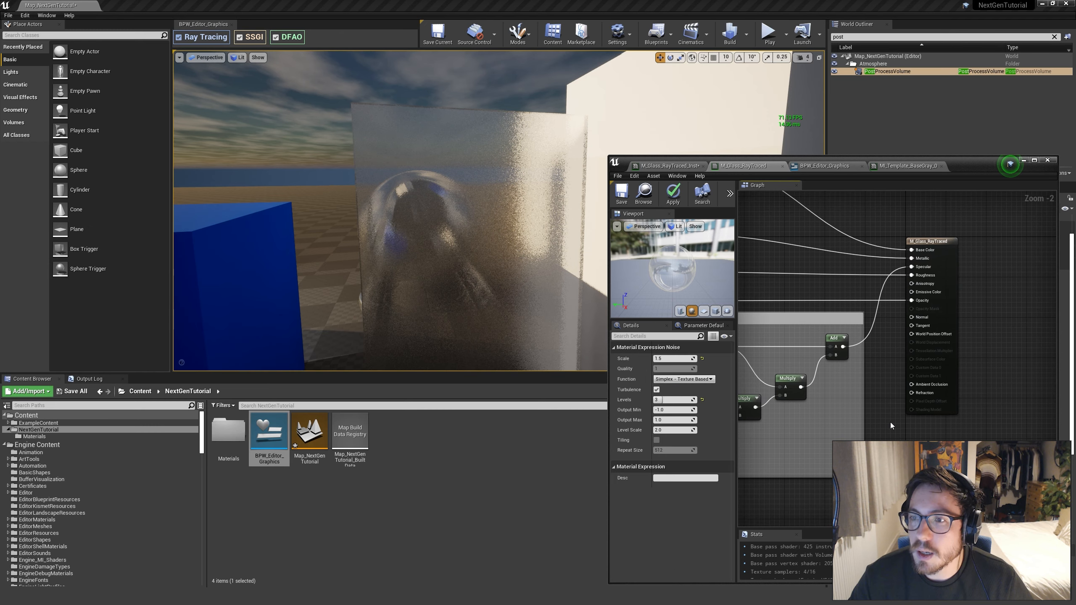
pyautogui.click(889, 427)
pyautogui.moveTo(883, 432); pyautogui.dragTo(940, 430, button='right')
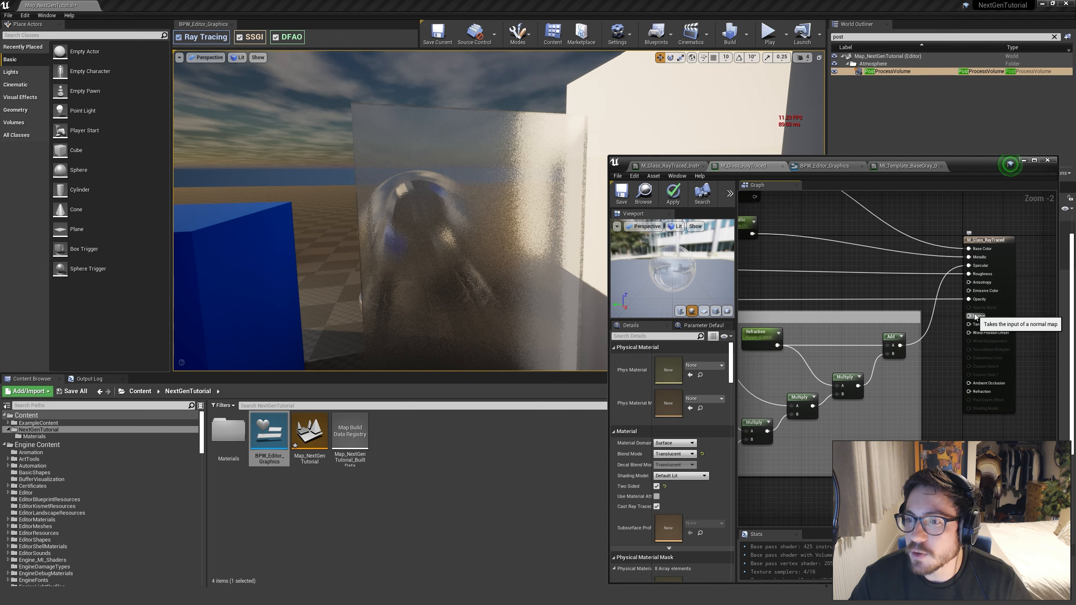
# Examine the Refraction node group and the inputs of the material node in M_Glass_RayTraced's graph
pyautogui.moveTo(874, 420); pyautogui.dragTo(930, 399, button='right')
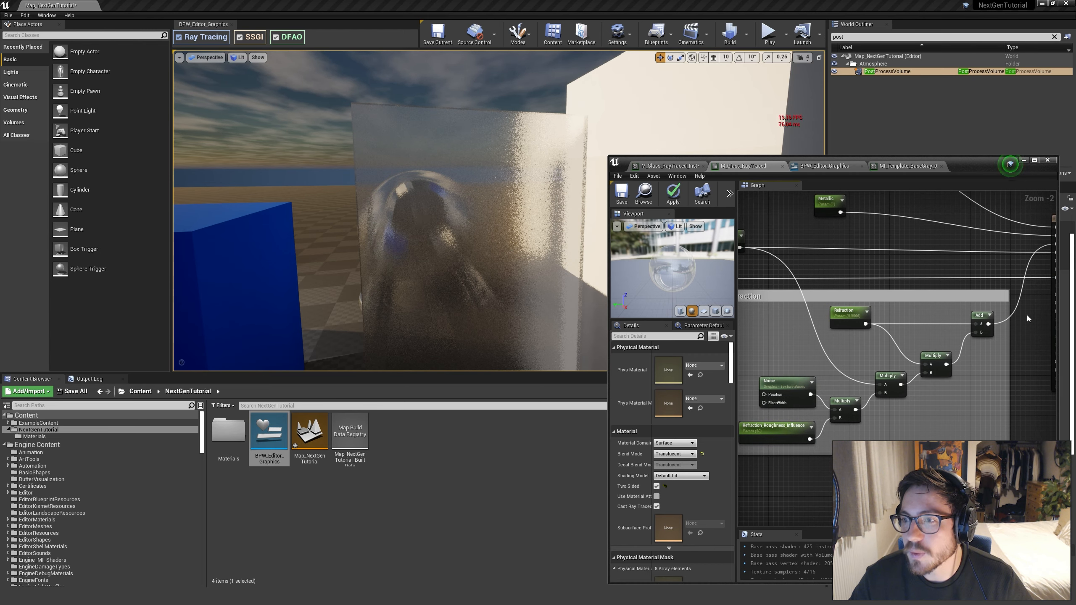
pyautogui.moveTo(1028, 318); pyautogui.dragTo(1011, 322, button='right')
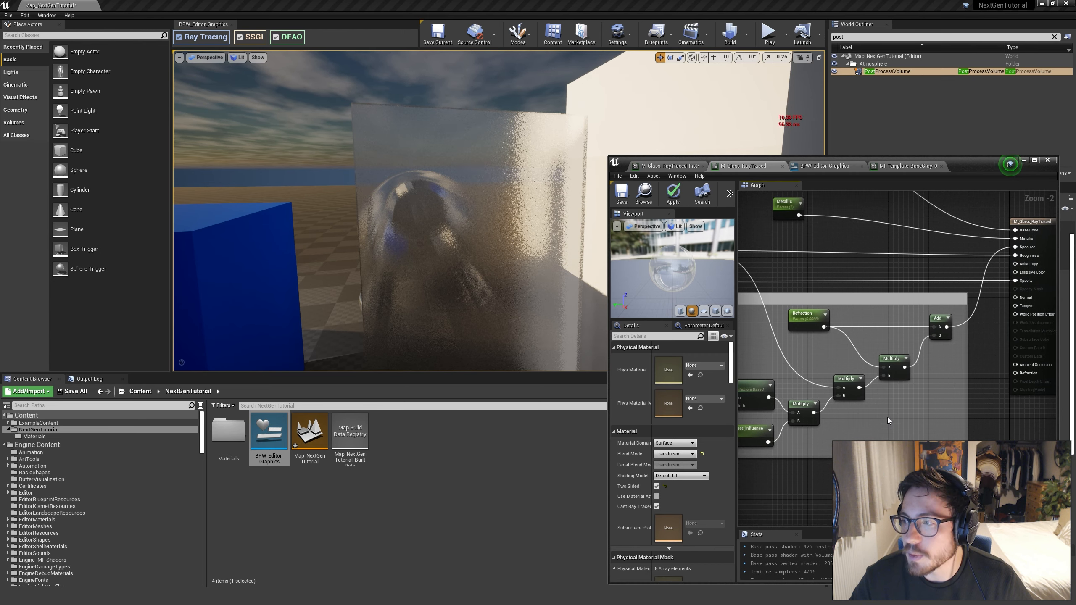
pyautogui.moveTo(889, 420); pyautogui.dragTo(915, 438, button='right')
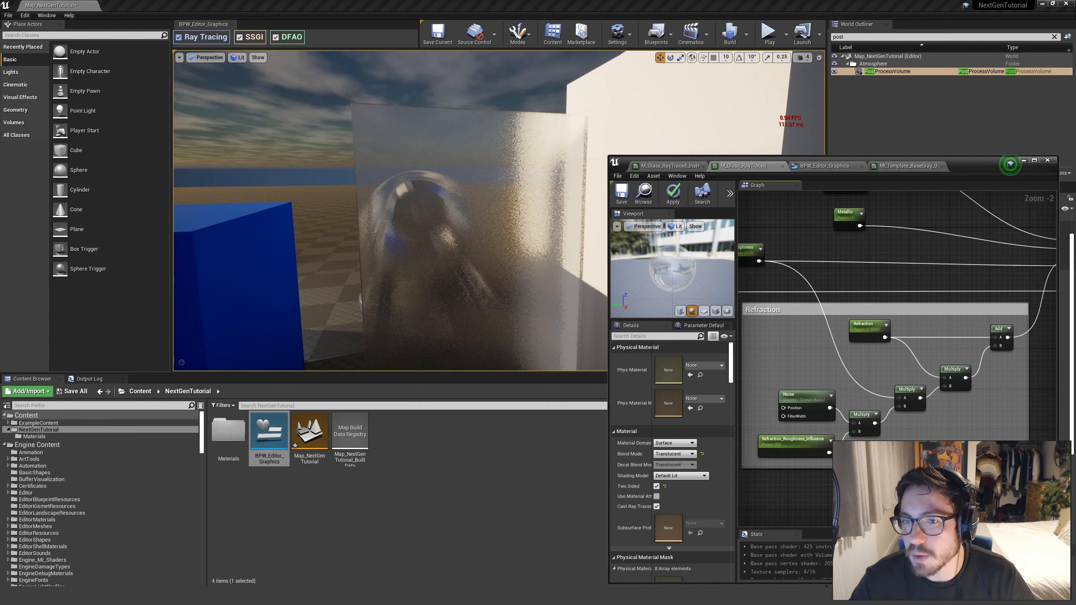
pyautogui.click(1024, 160)
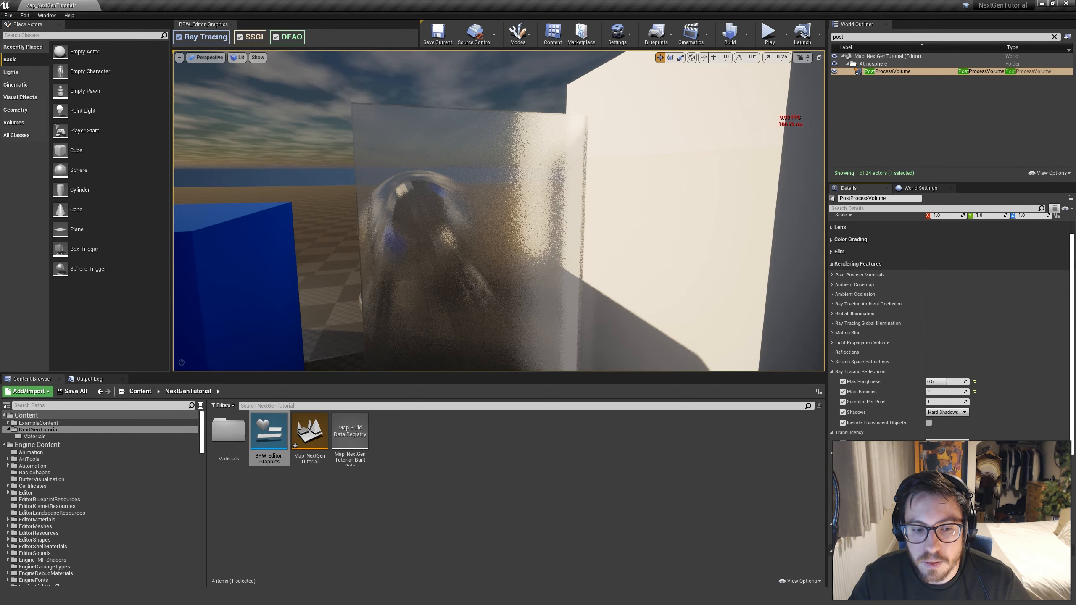
# Return to the ray traced glass material instance and set its Roughness to 0
pyautogui.moveTo(381, 562)
pyautogui.moveTo(311, 562)
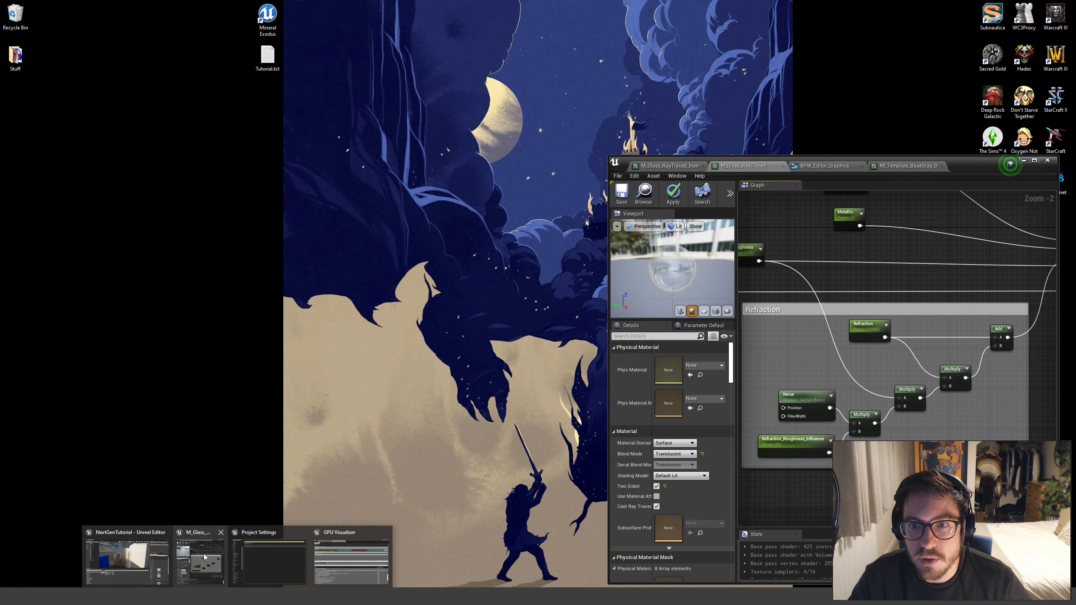
pyautogui.click(201, 554)
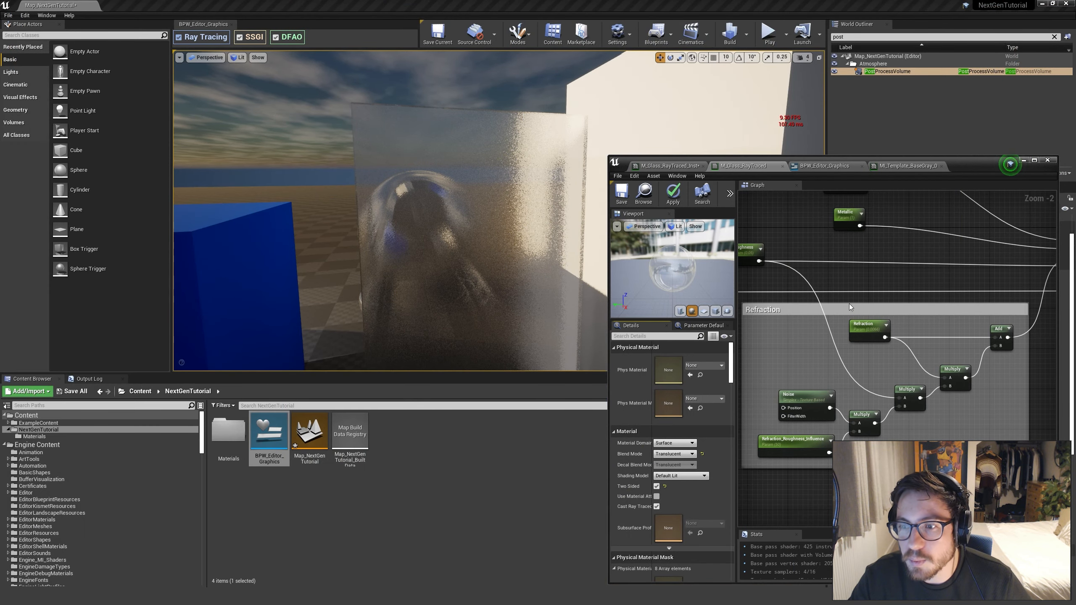
pyautogui.click(670, 166)
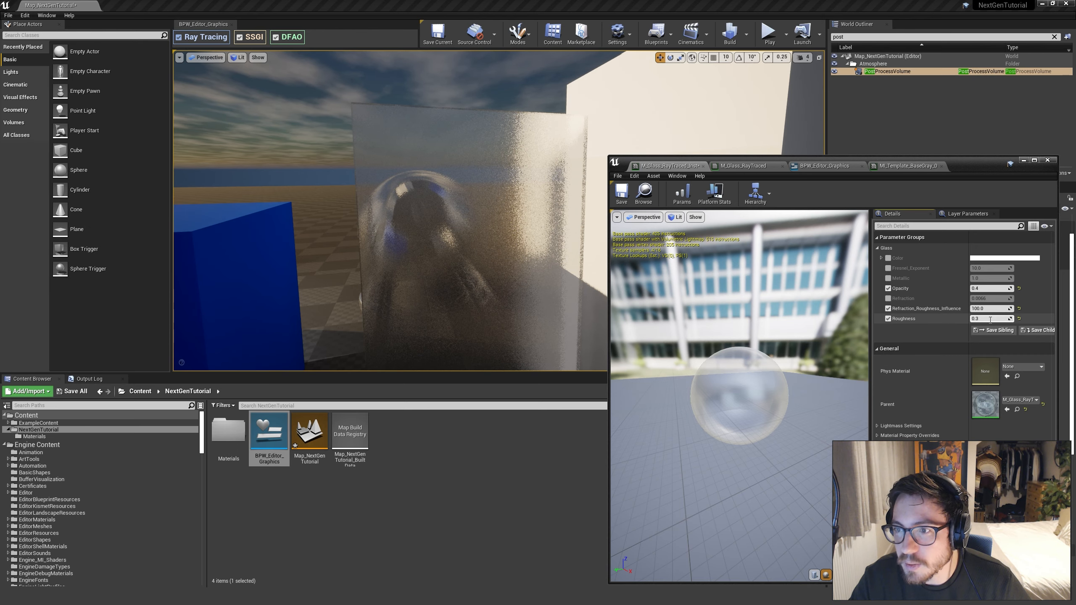
pyautogui.write('0')
pyautogui.press('Return')
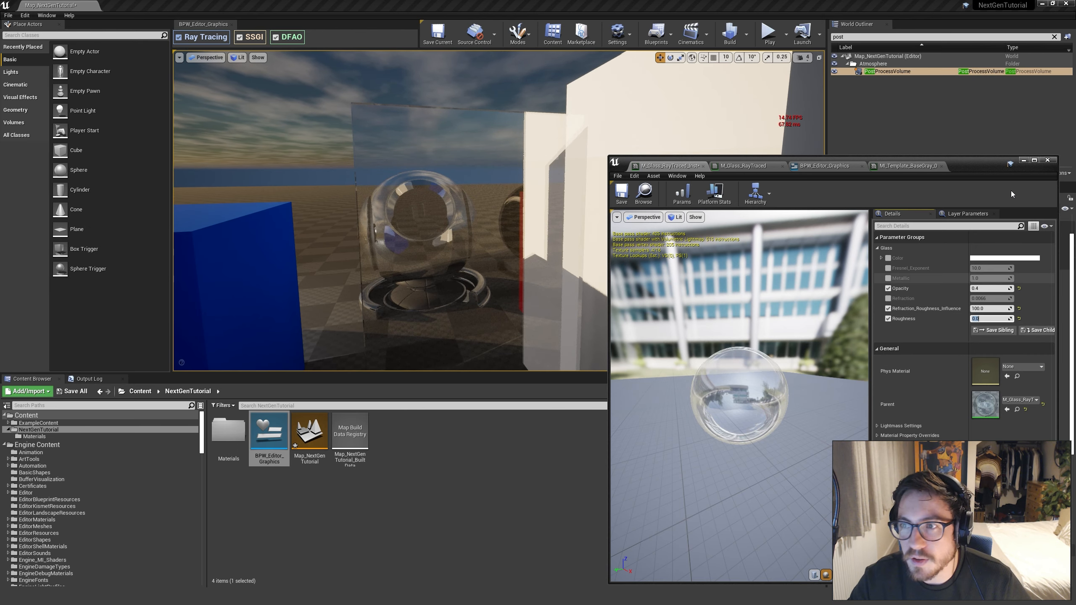
pyautogui.click(1023, 161)
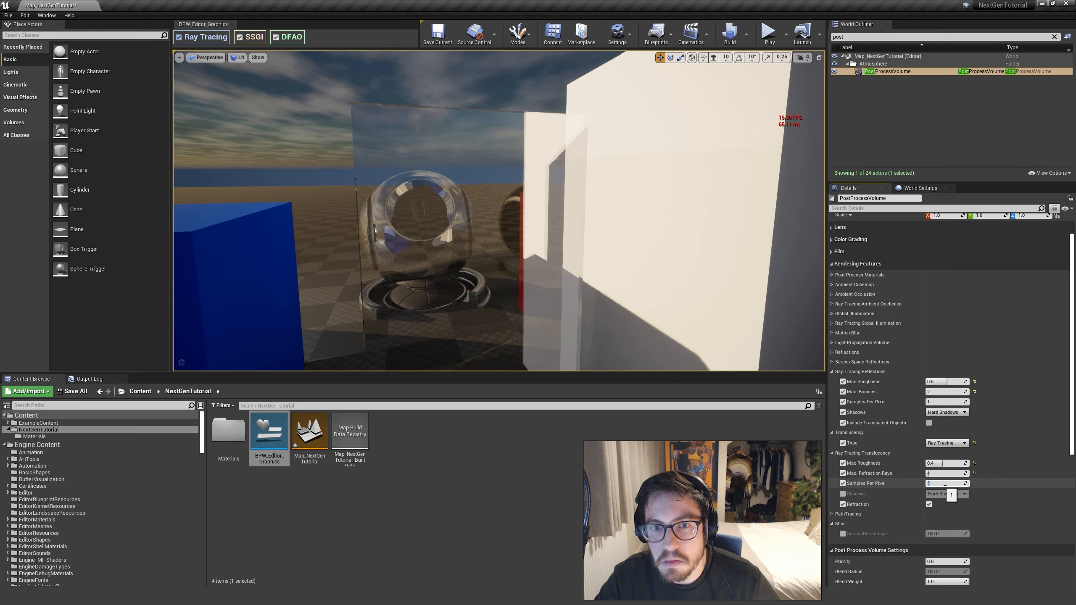
# Inspect the preview mesh through the clear glass and disable the Samples Per Pixel override under Ray Tracing Translucency
pyautogui.moveTo(678, 272); pyautogui.dragTo(679, 272, button='right')
pyautogui.press('w')
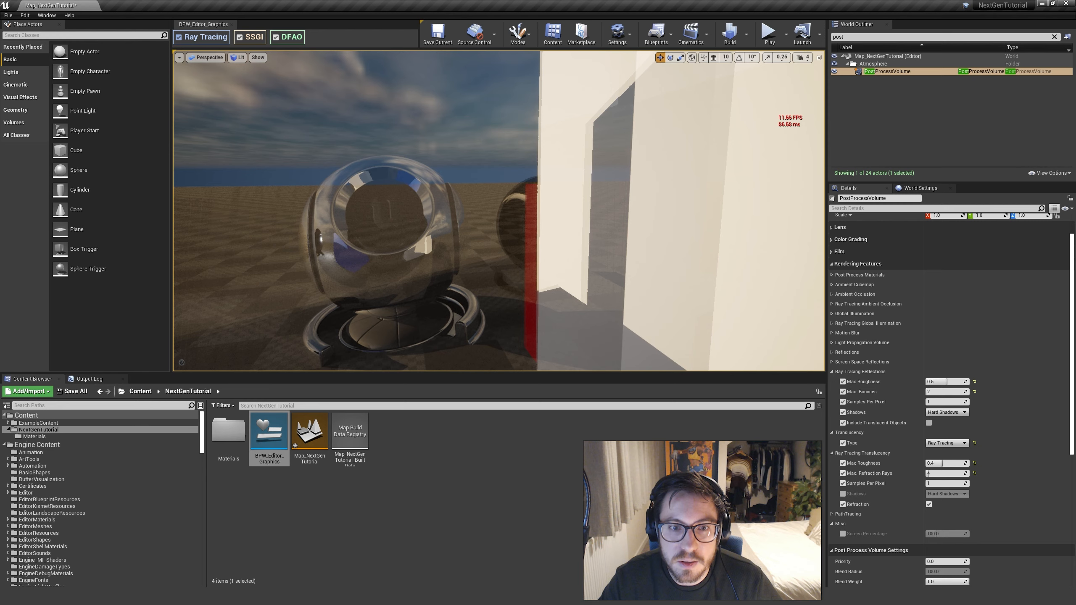
pyautogui.click(951, 487)
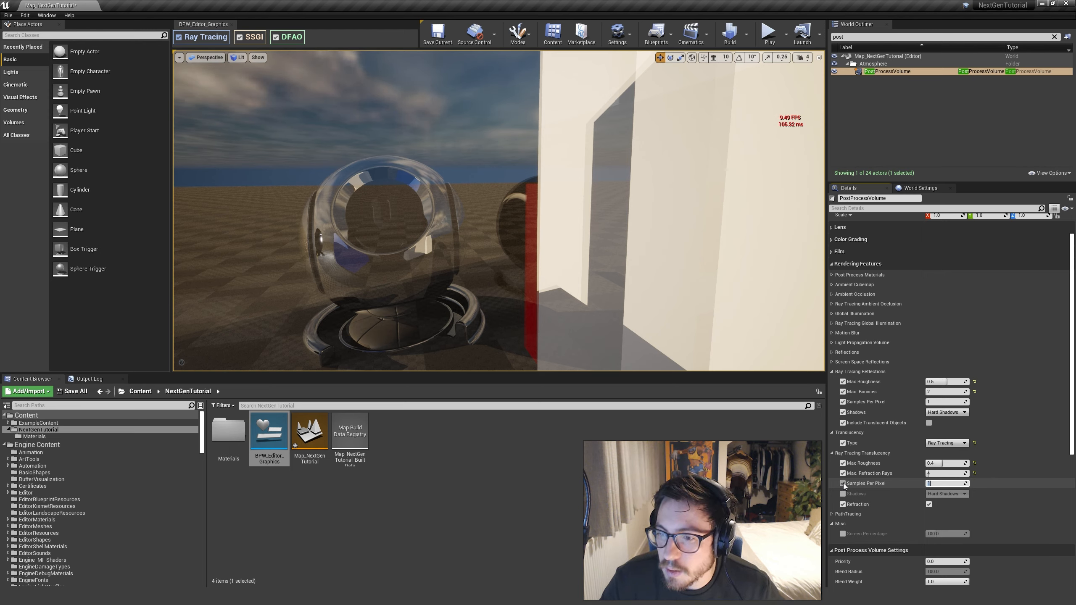
# Toggle Refraction off and on under Ray Tracing Translucency to compare the view through the glass, leaving it enabled
pyautogui.click(930, 505)
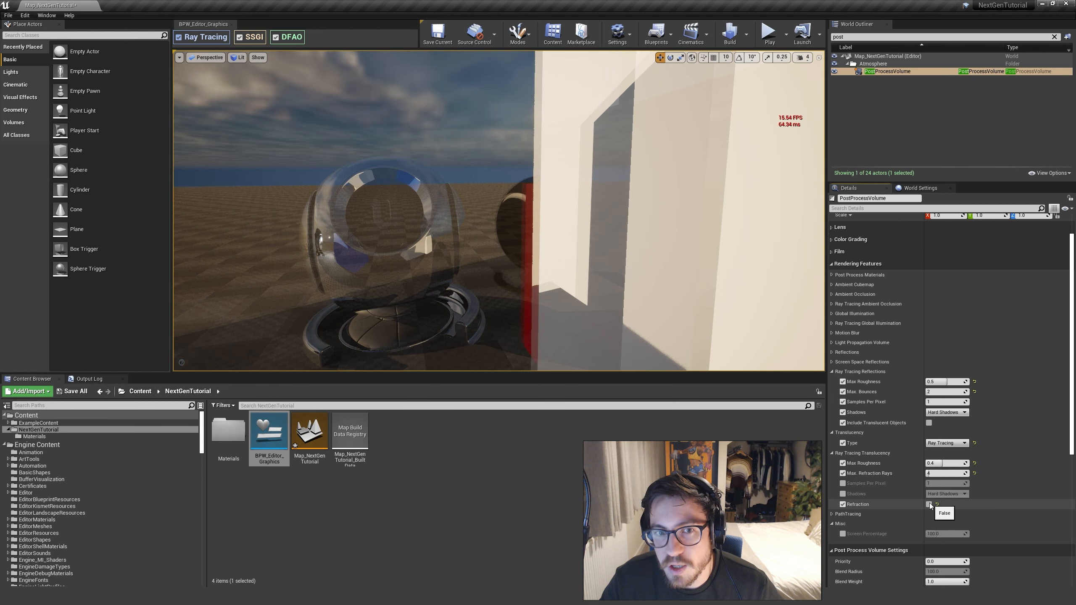
pyautogui.click(929, 504)
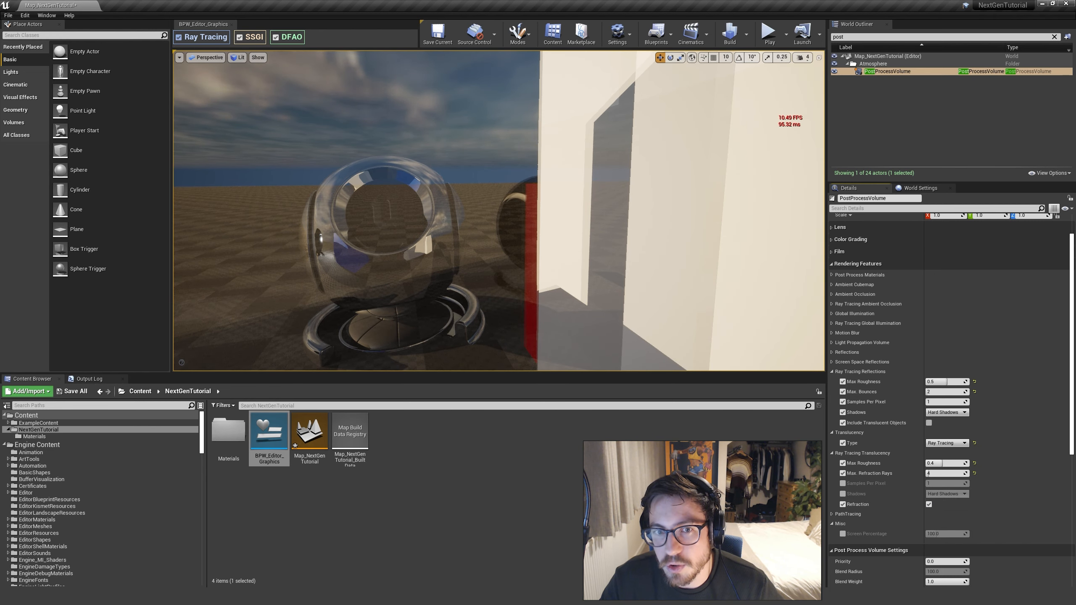
pyautogui.click(929, 505)
pyautogui.click(929, 505)
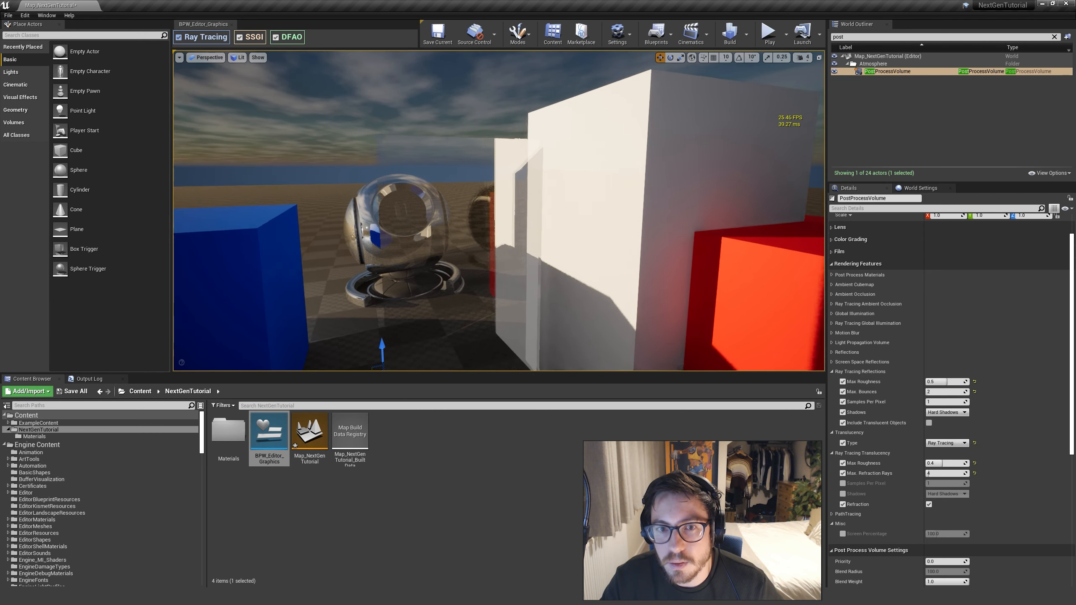
# Place a Sphere on the floor between the blue and red blocks, in front of the glass window
pyautogui.moveTo(499, 211); pyautogui.dragTo(502, 272, button='right')
pyautogui.moveTo(567, 335); pyautogui.dragTo(557, 294, button='right')
pyautogui.moveTo(79, 169); pyautogui.dragTo(435, 357)
pyautogui.moveTo(486, 250); pyautogui.dragTo(486, 249, button='right')
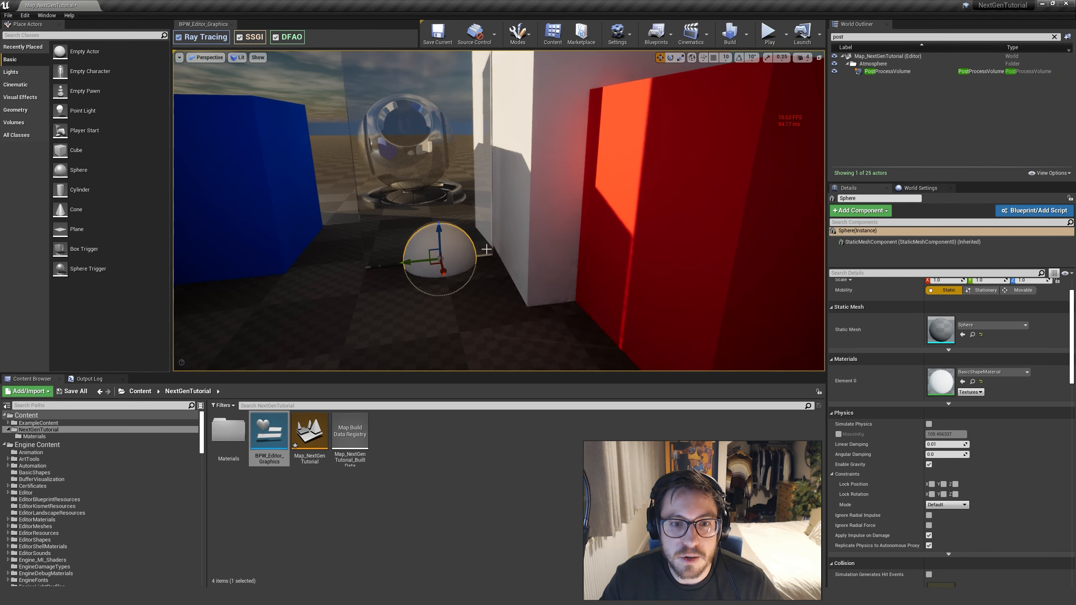
# Raise the sphere beside the glass window and move it toward and away from the pane to inspect its reflection
pyautogui.moveTo(438, 214); pyautogui.dragTo(432, 71)
pyautogui.moveTo(432, 85); pyautogui.dragTo(475, 99, button='right')
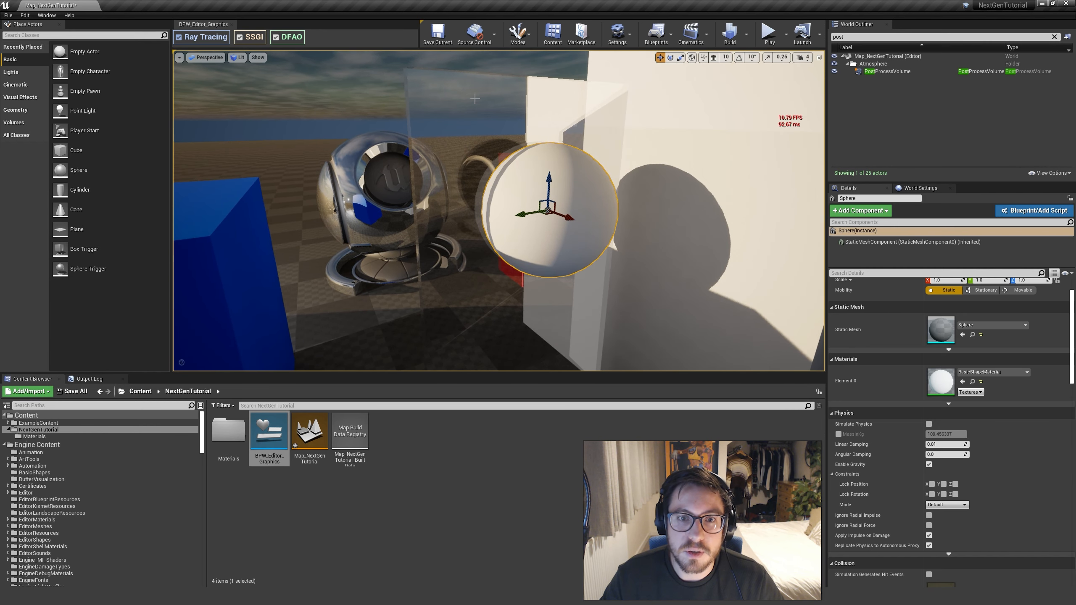
pyautogui.moveTo(570, 219); pyautogui.dragTo(605, 210)
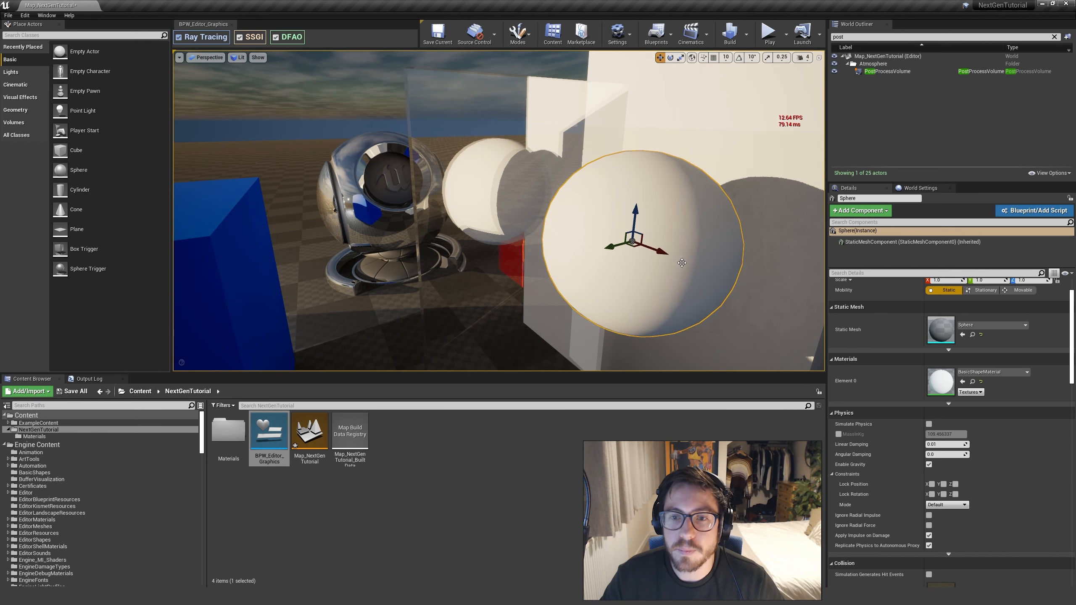
pyautogui.moveTo(640, 251); pyautogui.dragTo(467, 210)
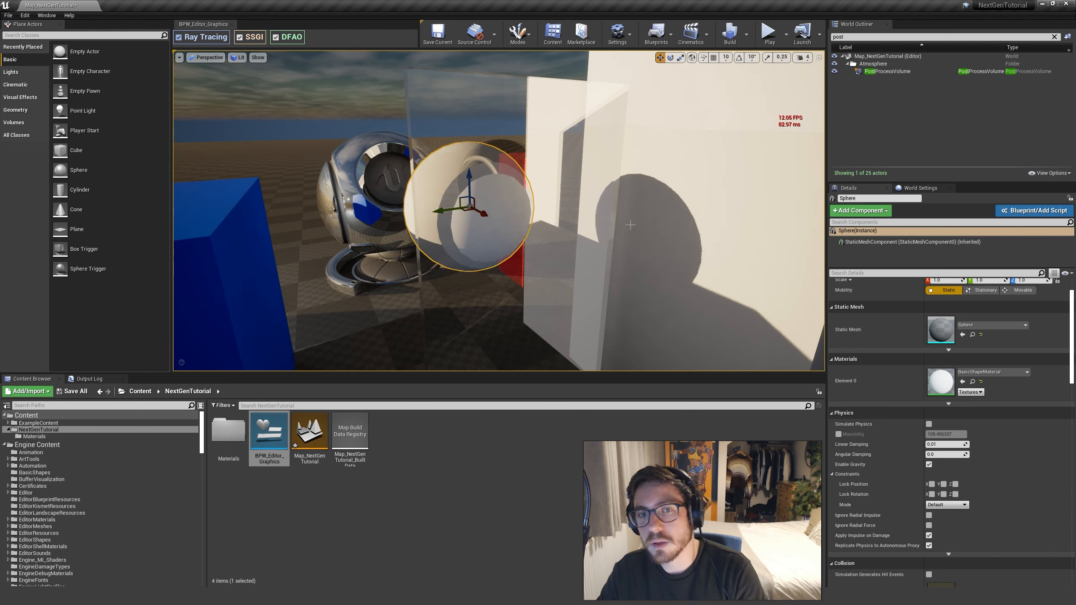
# Delete the test sphere and reselect the PostProcessVolume
pyautogui.press('Delete')
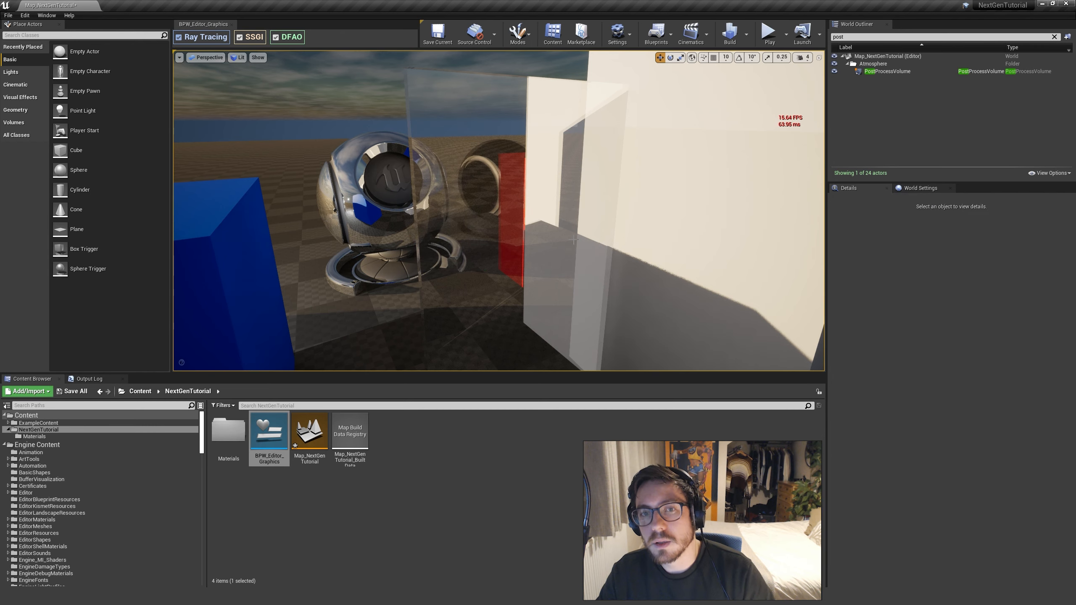
pyautogui.click(882, 71)
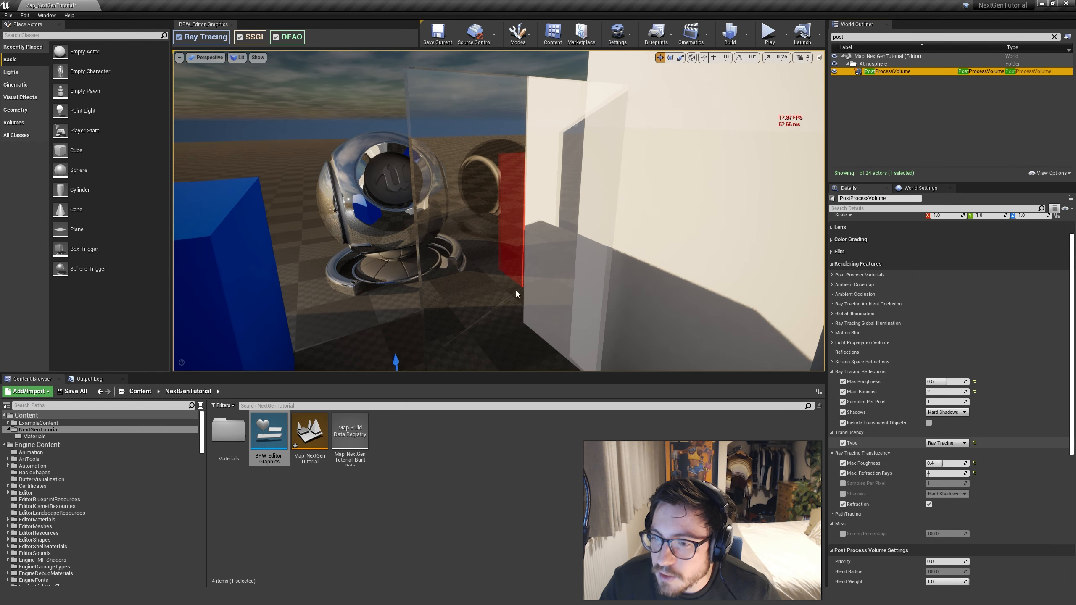
pyautogui.moveTo(517, 291); pyautogui.dragTo(584, 282, button='right')
pyautogui.press('s')
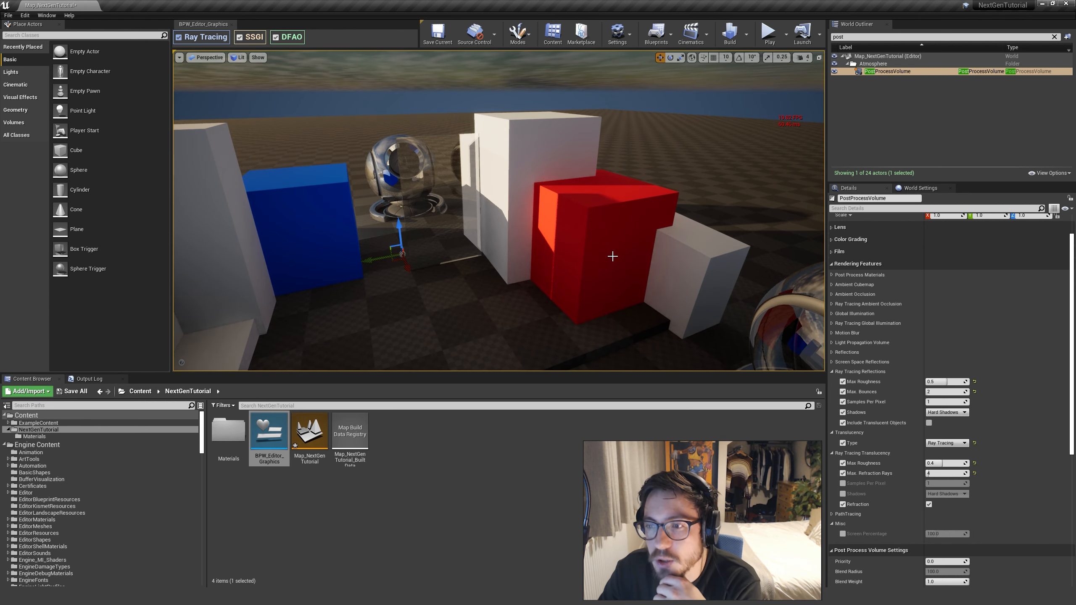
# Profile the GPU for the wider scene view and check the duration of RayTracingTranslucency
pyautogui.hotkey('ctrl', 'shift', ',')
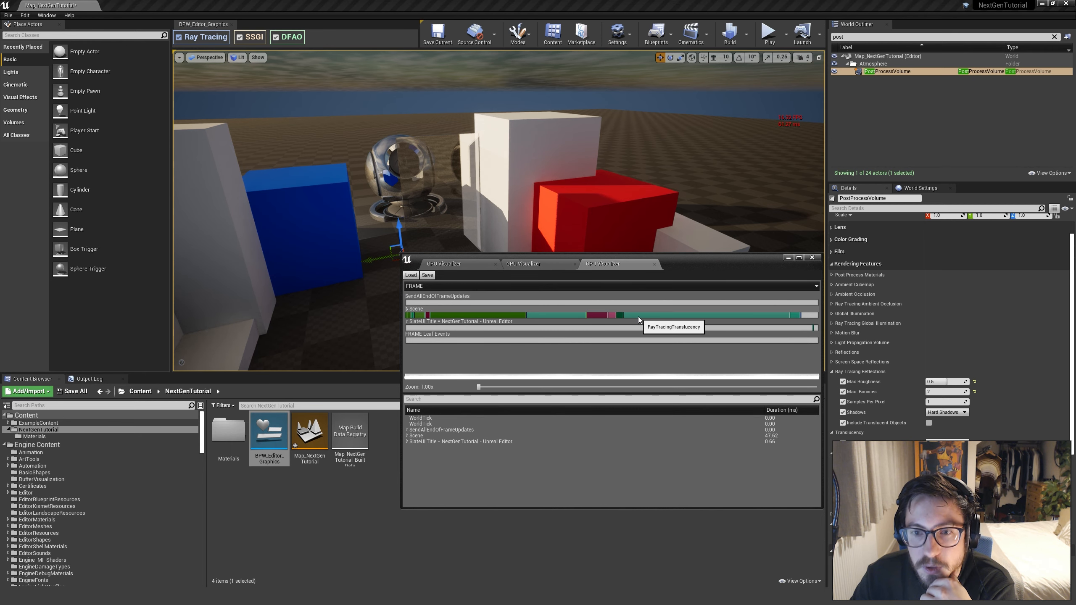
pyautogui.click(639, 316)
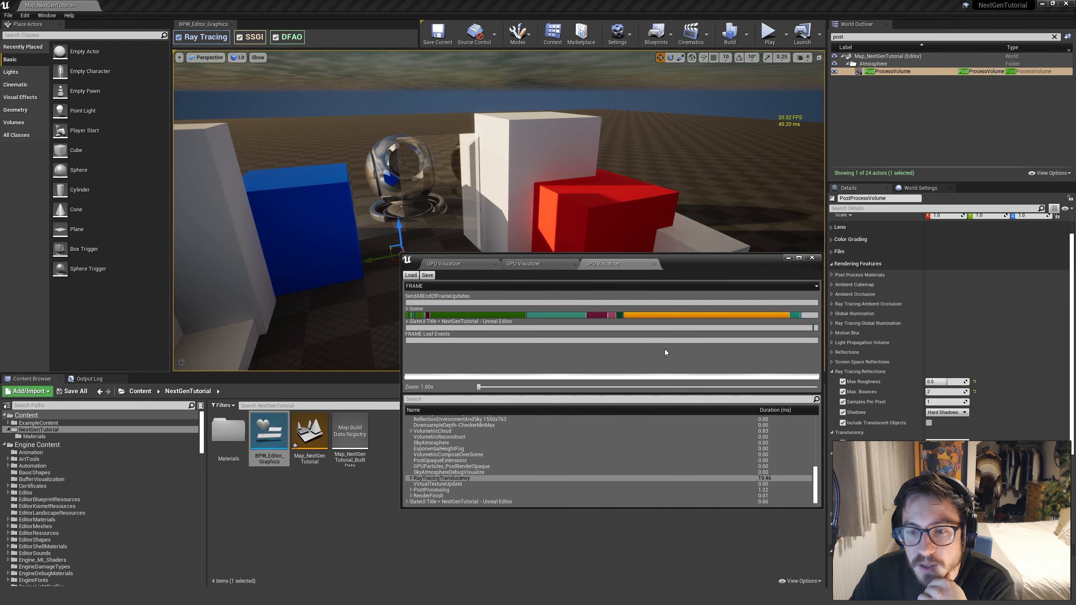
pyautogui.click(765, 479)
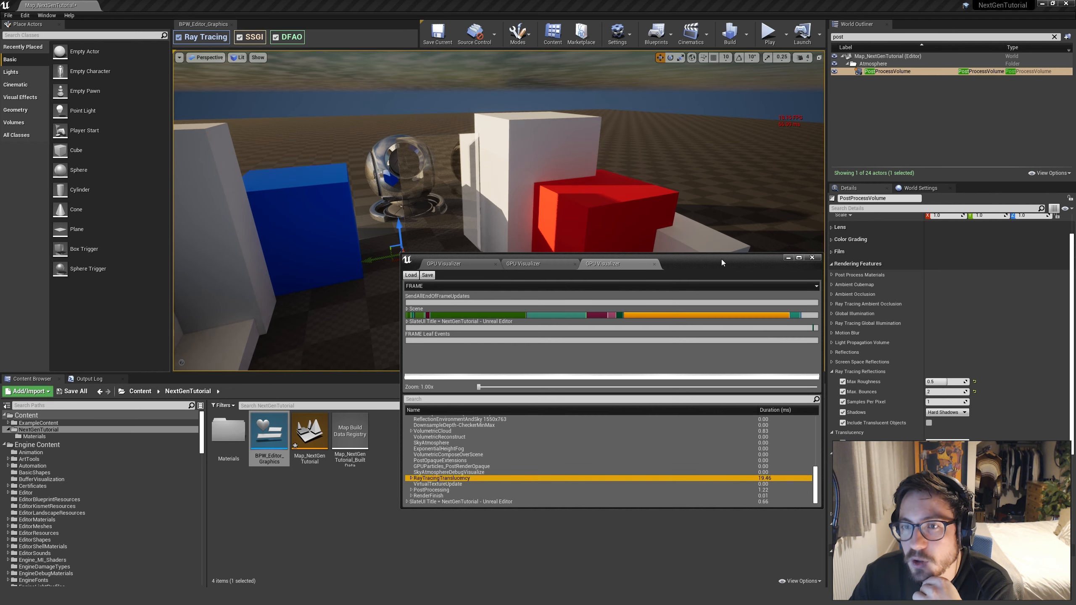
pyautogui.moveTo(721, 259); pyautogui.dragTo(720, 295)
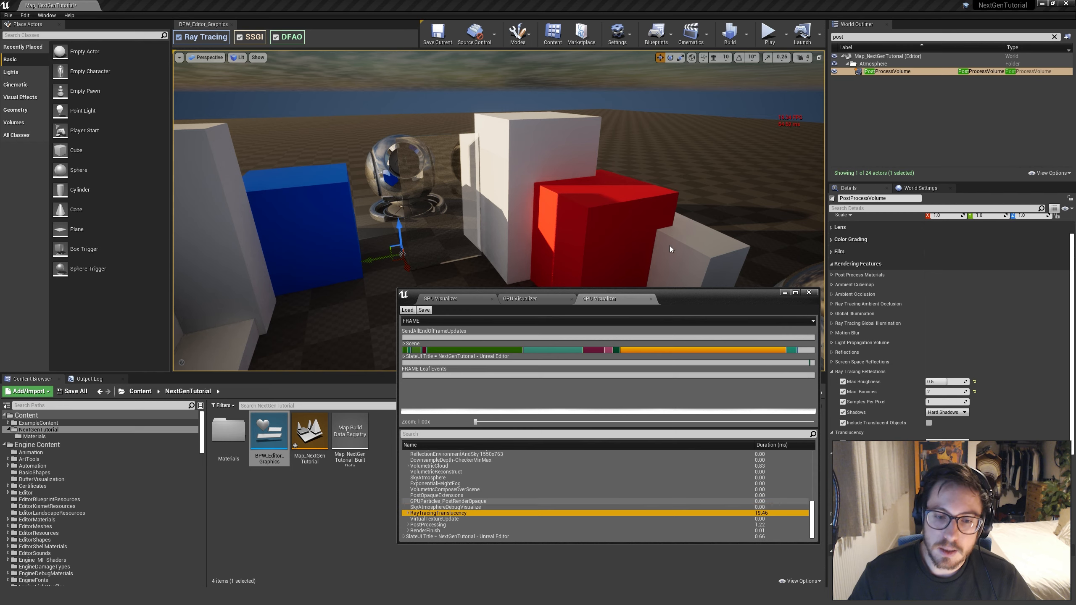
pyautogui.moveTo(715, 294); pyautogui.dragTo(630, 297)
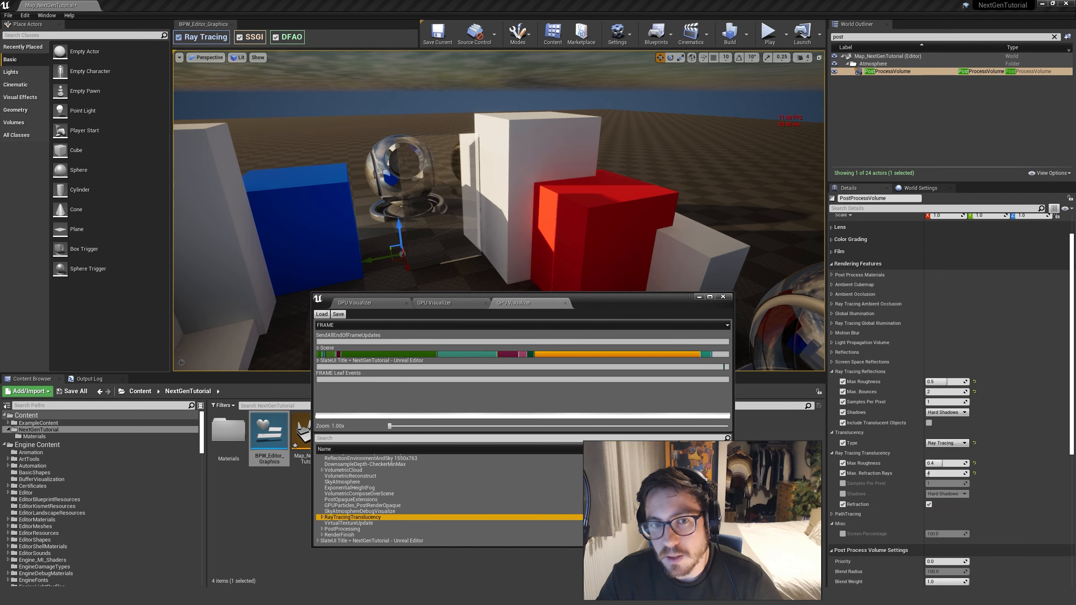
# Compare the glass with Max. Refraction Rays lowered to 2 and 3, and finish with the value at 4
pyautogui.moveTo(627, 251); pyautogui.dragTo(641, 224, button='right')
pyautogui.press('w')
pyautogui.press('w')
pyautogui.press('d')
pyautogui.press('a')
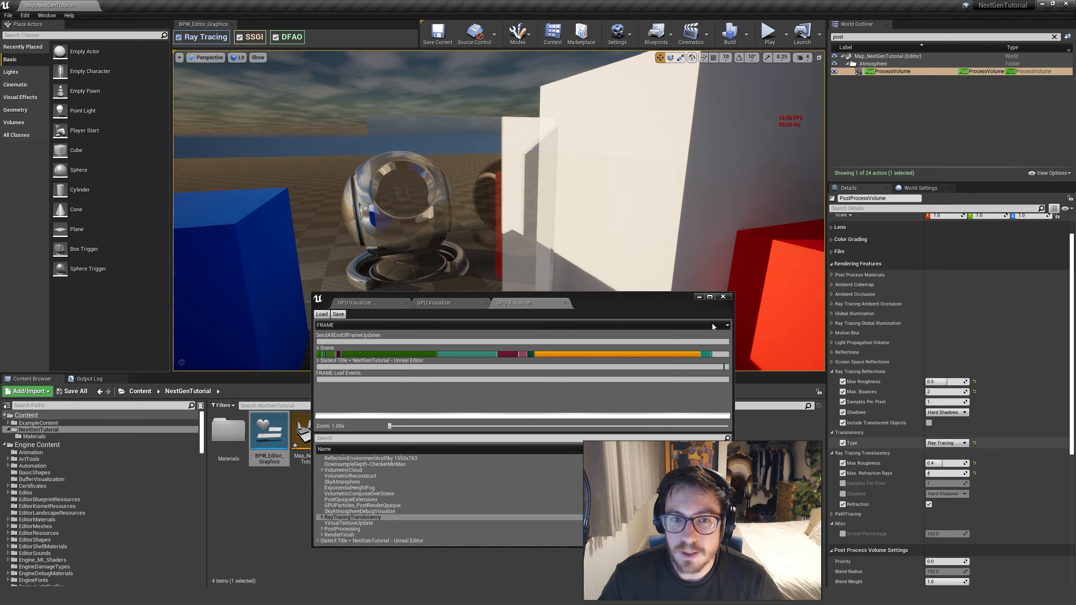
pyautogui.click(960, 475)
pyautogui.write('2')
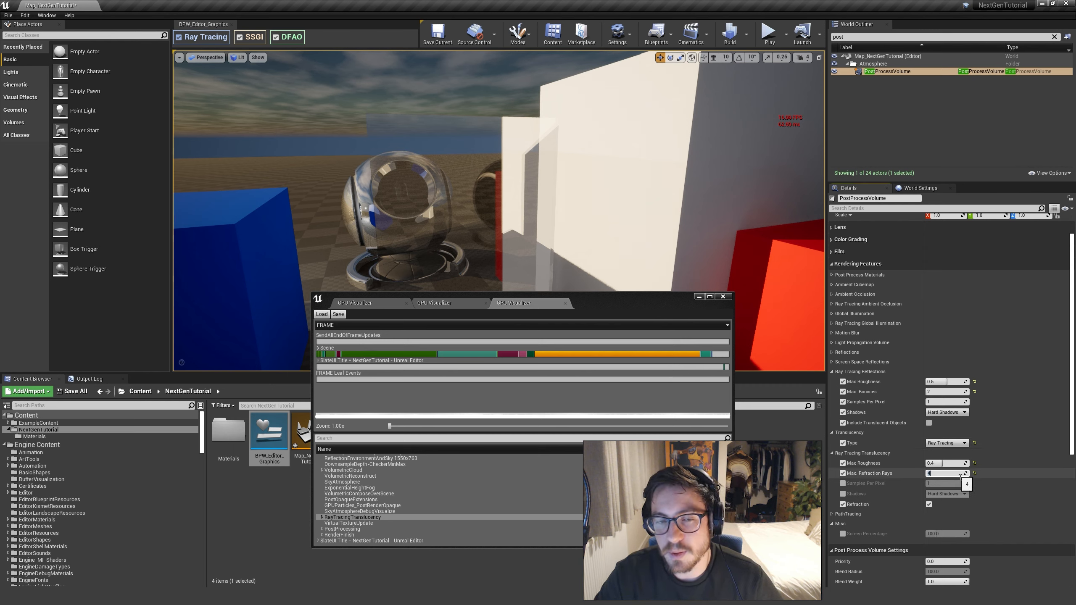
pyautogui.press('Return')
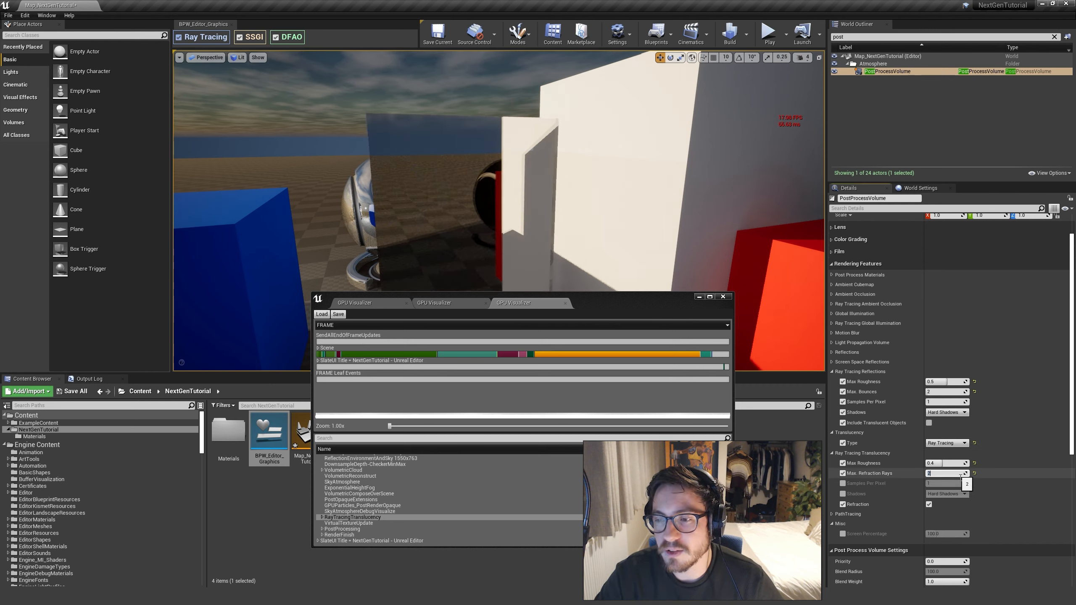
pyautogui.write('3')
pyautogui.press('Return')
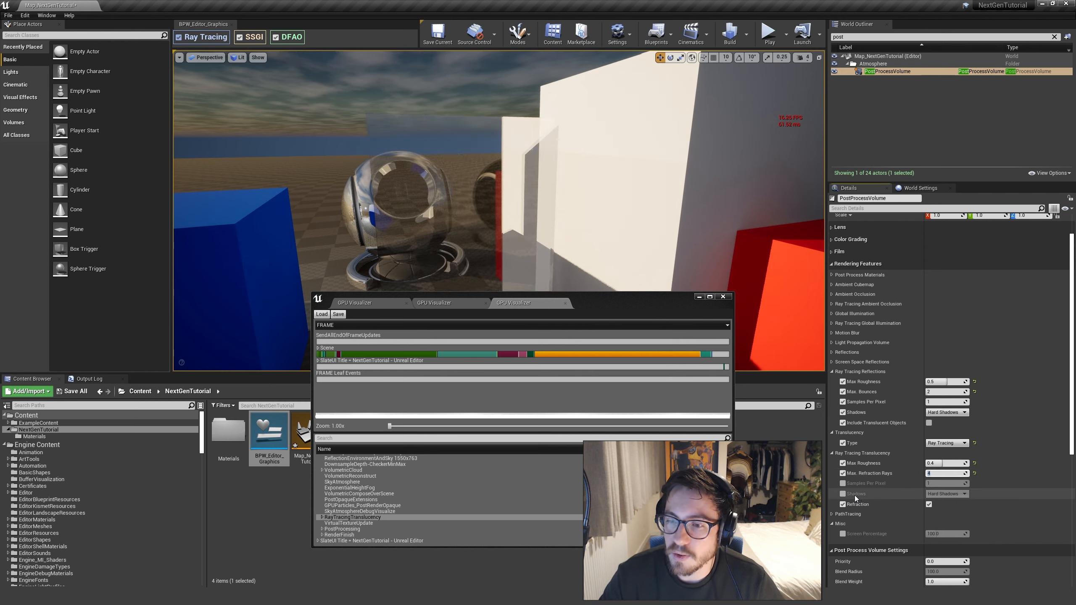
# Enable the Shadows override under Ray Tracing Translucency, compare Disabled, and finish with Hard Shadows
pyautogui.click(946, 494)
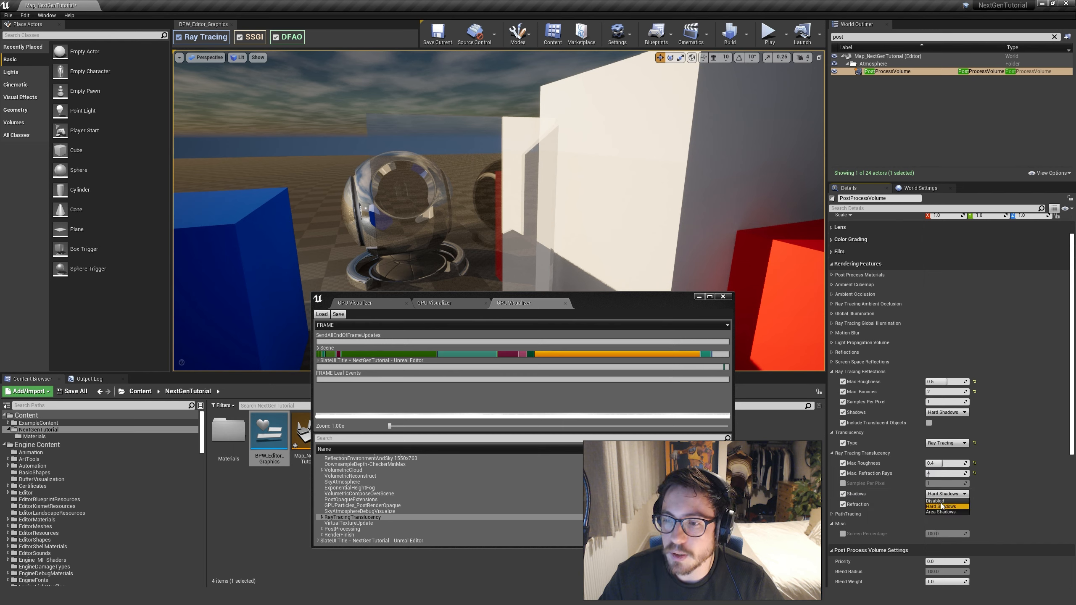
pyautogui.click(944, 500)
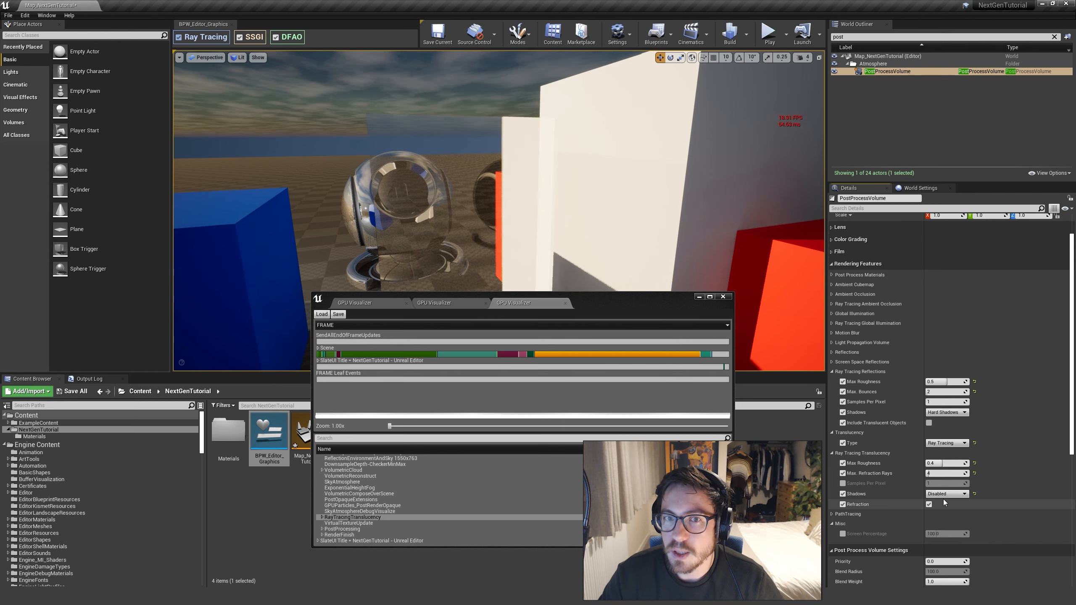
pyautogui.click(947, 494)
pyautogui.click(943, 508)
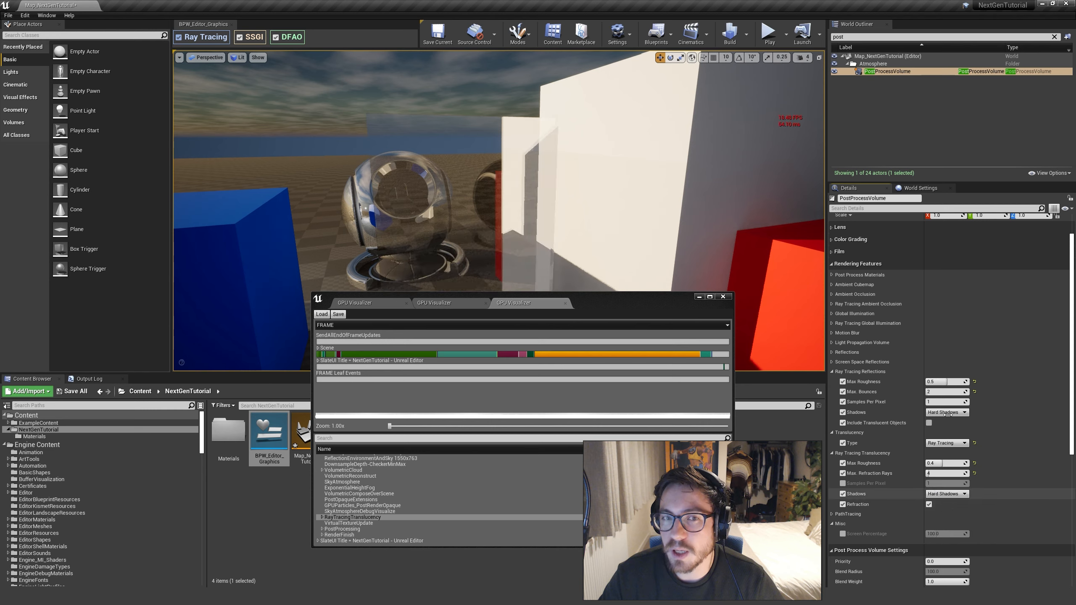
# Set the Translucency Type to Raster and inspect the glass window and preview mesh from several angles
pyautogui.click(945, 450)
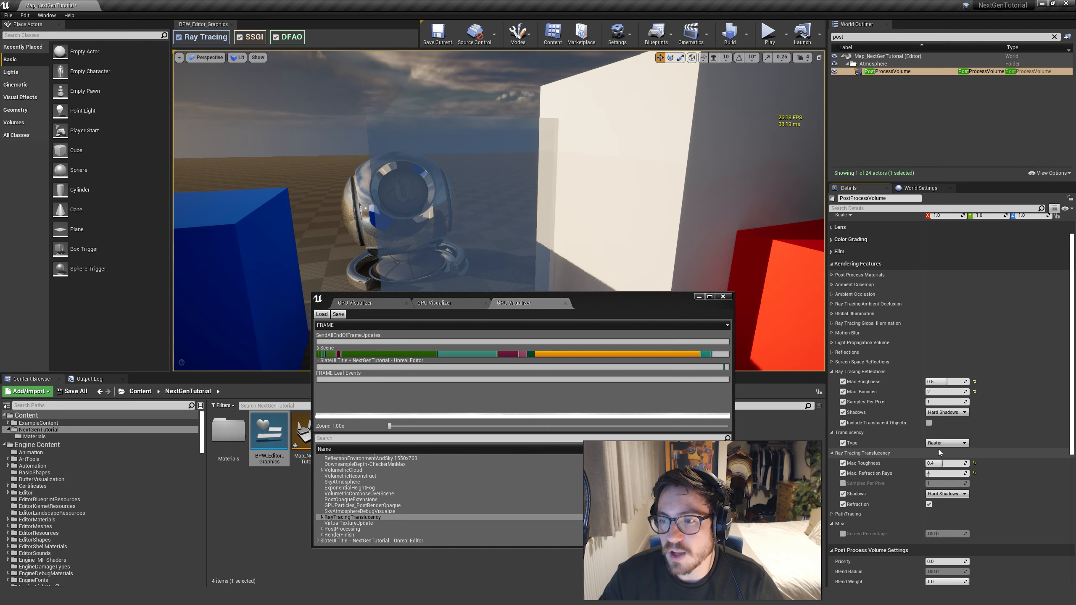
pyautogui.press('d')
pyautogui.moveTo(682, 283); pyautogui.dragTo(683, 283, button='right')
pyautogui.press('a')
pyautogui.press('d')
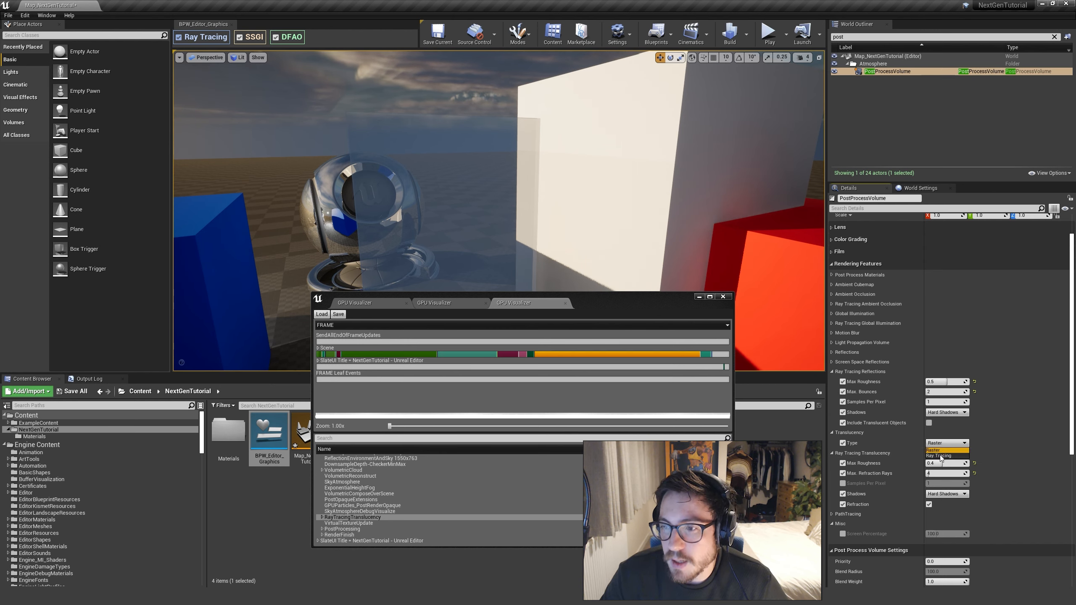
# Compare the glass with the Translucency Type switched to Ray Tracing, and finish with Raster
pyautogui.click(943, 456)
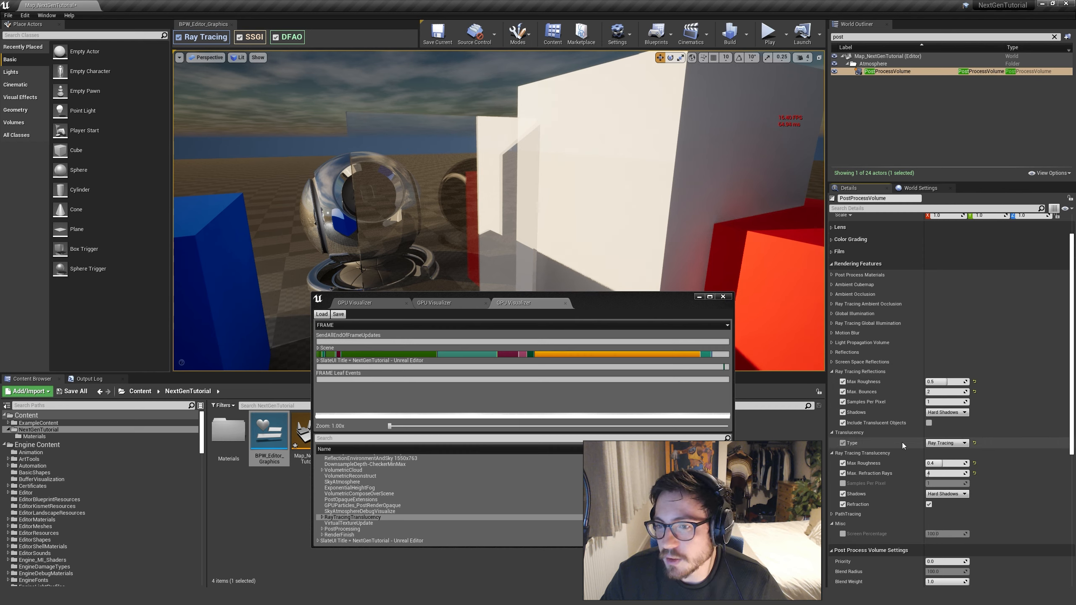
pyautogui.click(939, 444)
pyautogui.click(935, 450)
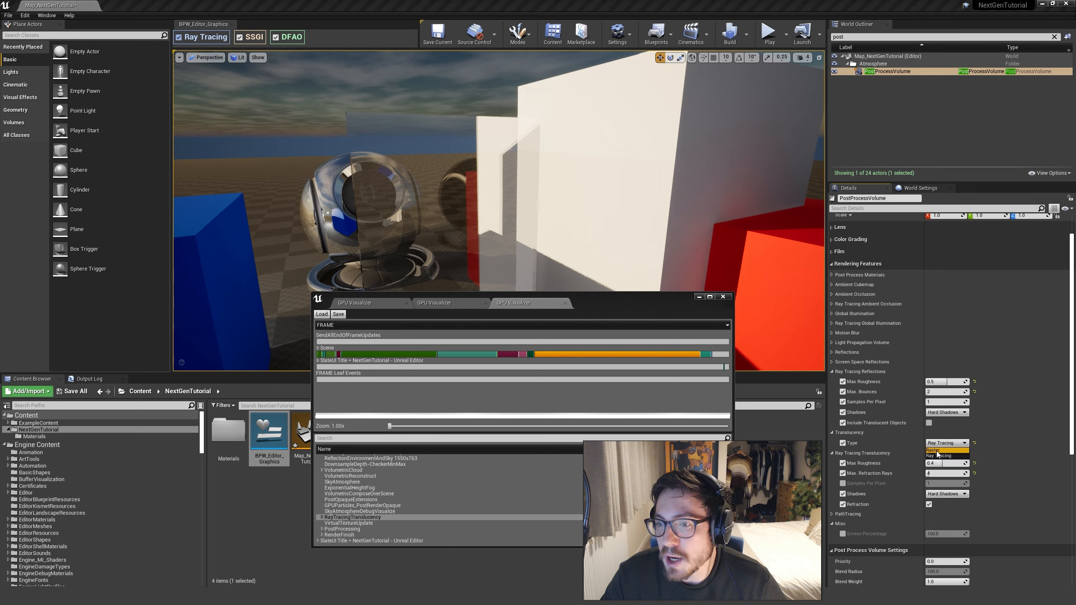
# Move the glass window away from the preview mesh to behind the red cube, deselect it, and inspect the unobstructed scene
pyautogui.press('s')
pyautogui.moveTo(549, 182)
pyautogui.mouseDown(button='right')
pyautogui.moveTo(549, 220)
pyautogui.moveTo(549, 169)
pyautogui.moveTo(549, 182)
pyautogui.mouseUp(button='right')
pyautogui.click(457, 188)
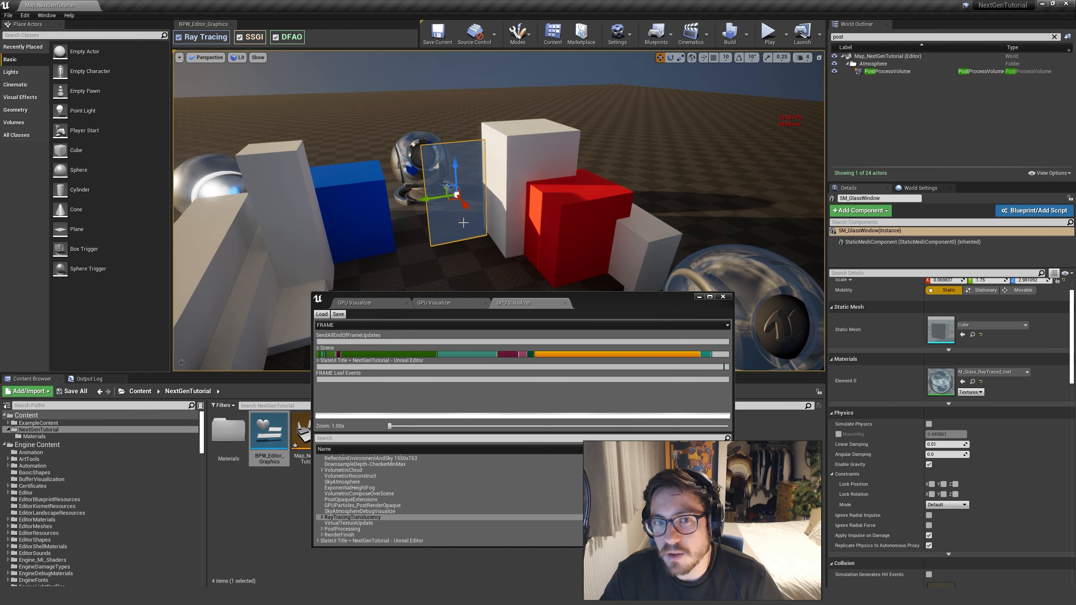
pyautogui.moveTo(430, 204); pyautogui.dragTo(596, 186)
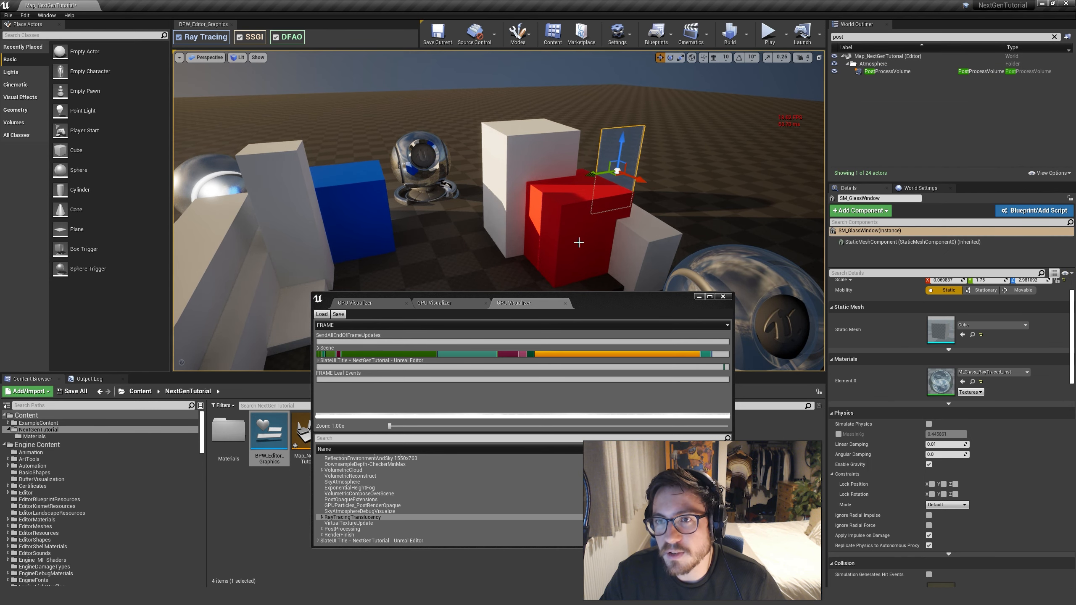
pyautogui.press('w')
pyautogui.moveTo(579, 243); pyautogui.dragTo(545, 250, button='right')
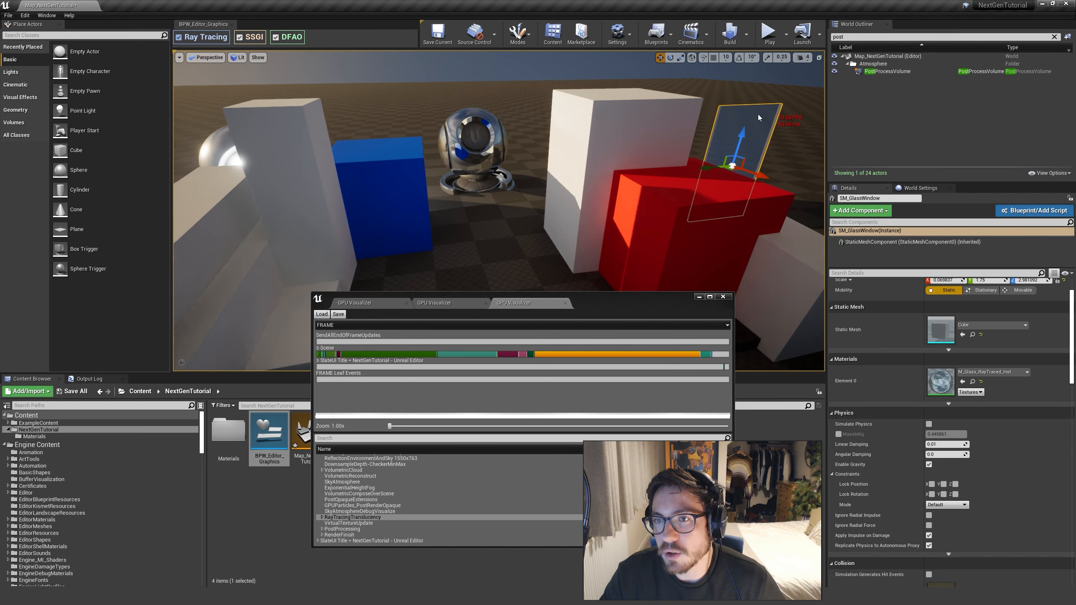
pyautogui.press('Escape')
pyautogui.press('w')
pyautogui.moveTo(691, 228)
pyautogui.mouseDown(button='right')
pyautogui.moveTo(691, 216)
pyautogui.moveTo(693, 226)
pyautogui.moveTo(716, 220)
pyautogui.moveTo(682, 221)
pyautogui.mouseUp(button='right')
pyautogui.press('s')
pyautogui.press('w')
pyautogui.press('a')
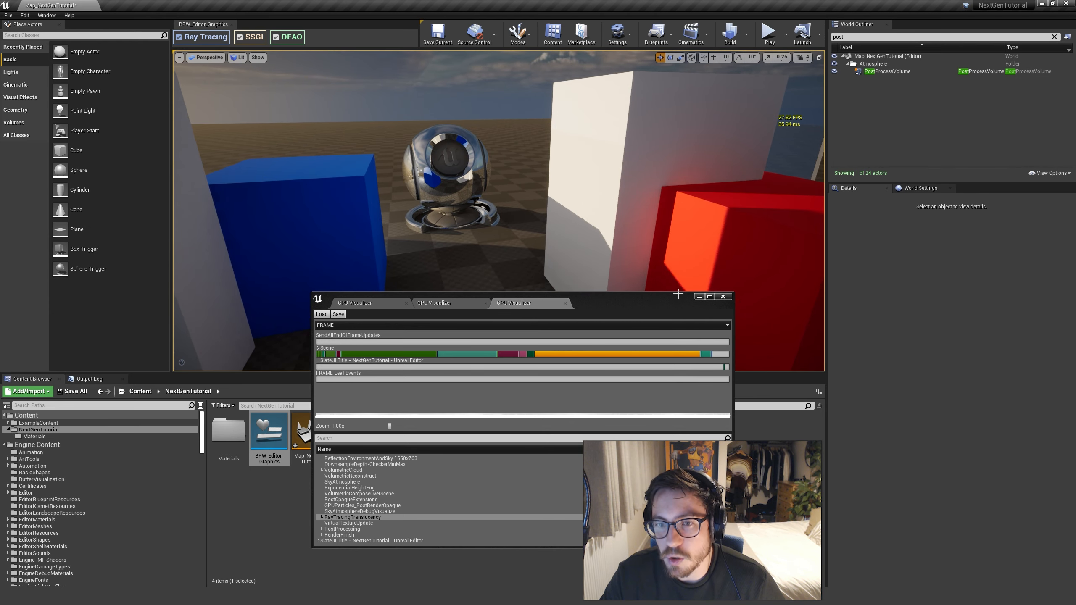
# Collapse the PostProcessVolume's Ray Tracing Reflections, Translucency and Ray Tracing Translucency groups, and close the GPU Visualizer
pyautogui.click(896, 71)
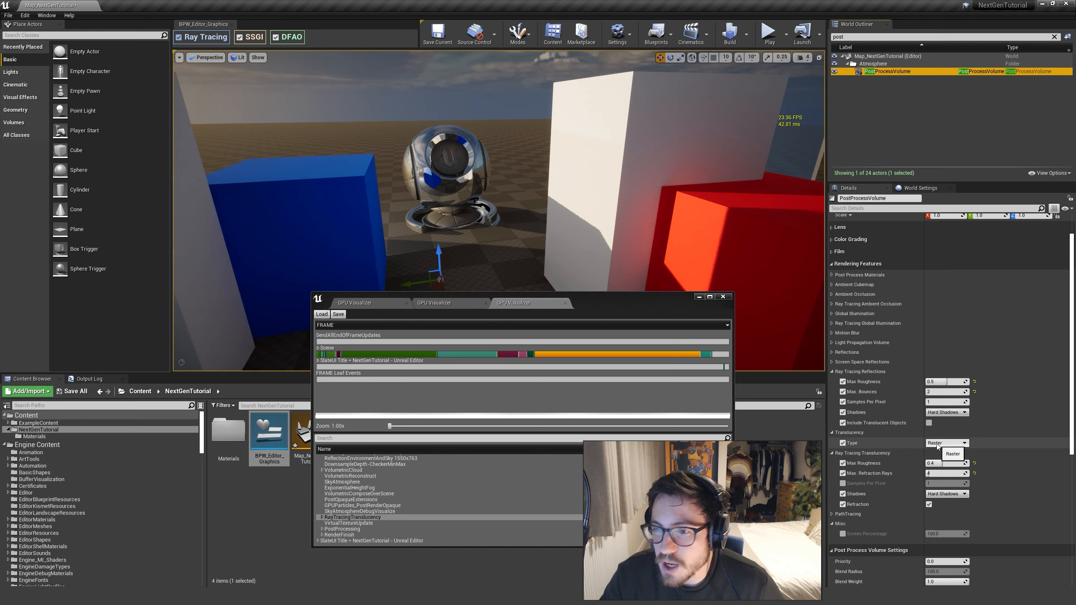
pyautogui.click(832, 371)
pyautogui.click(833, 382)
pyautogui.click(833, 392)
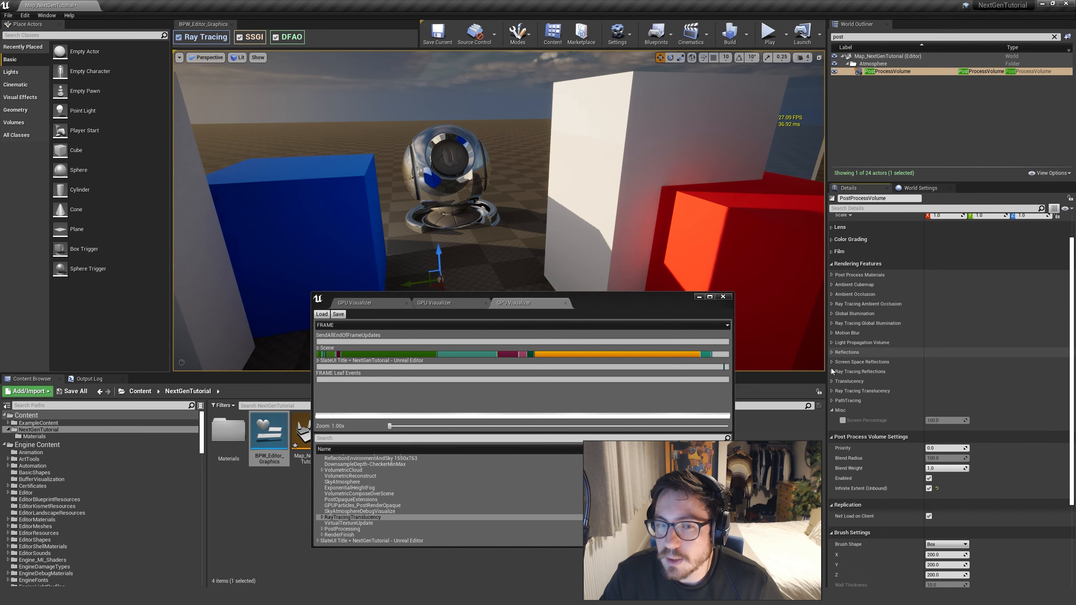
pyautogui.click(723, 298)
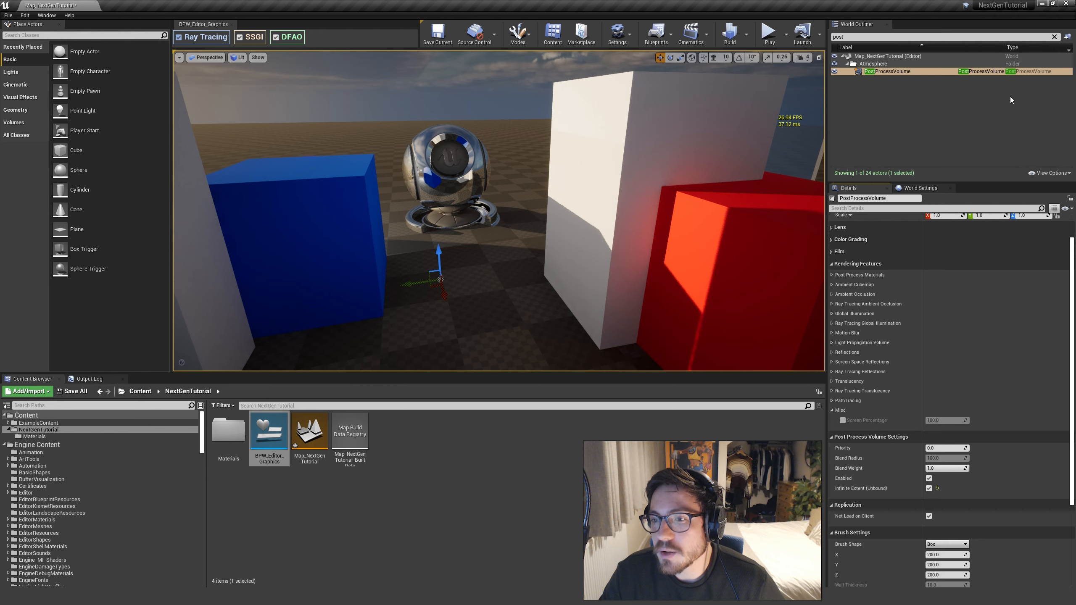
# Clear the World Outliner search, select the DirectionalLight, and filter its details by "ray"
pyautogui.click(1056, 37)
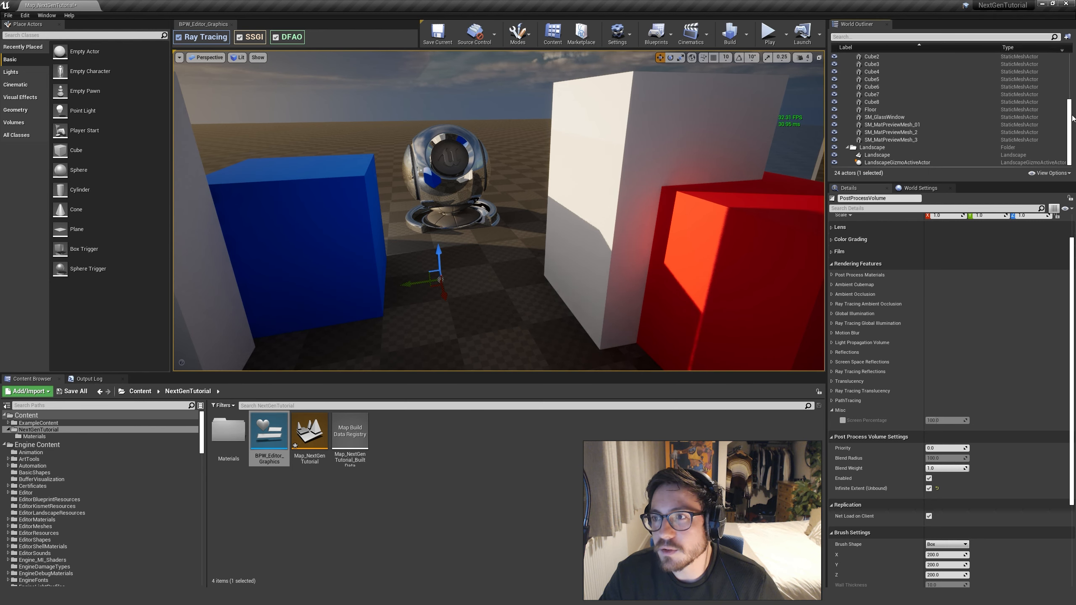
pyautogui.moveTo(1070, 118); pyautogui.dragTo(1073, 67)
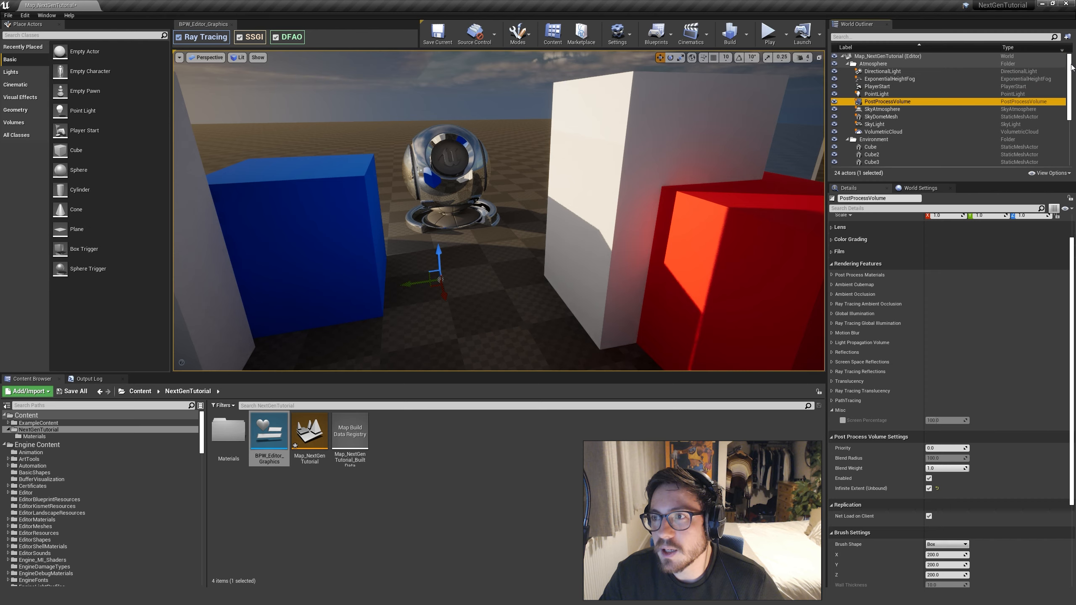
pyautogui.click(890, 72)
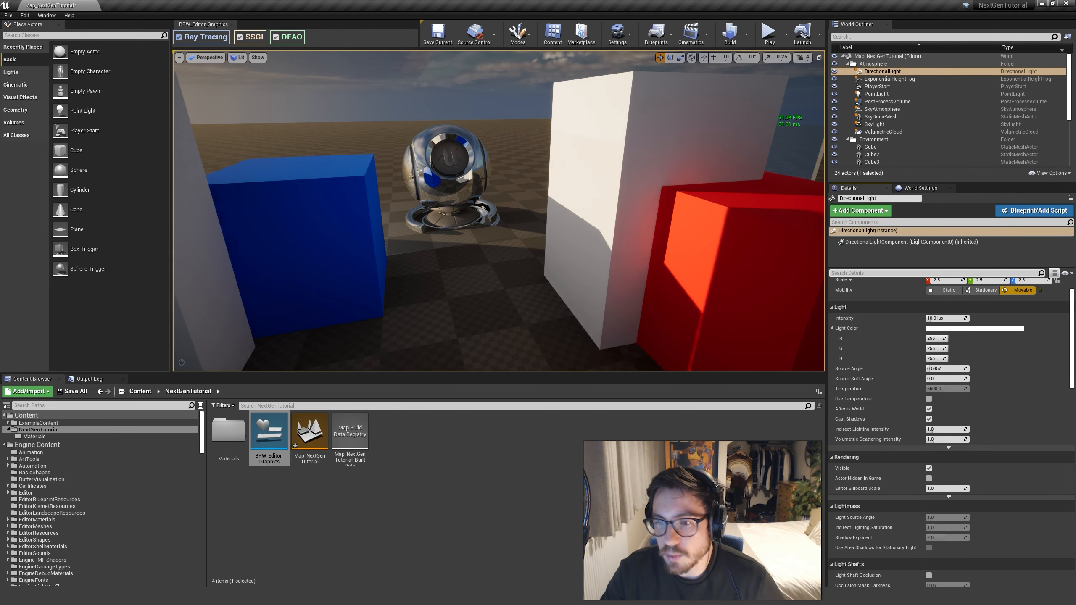
pyautogui.write('ray')
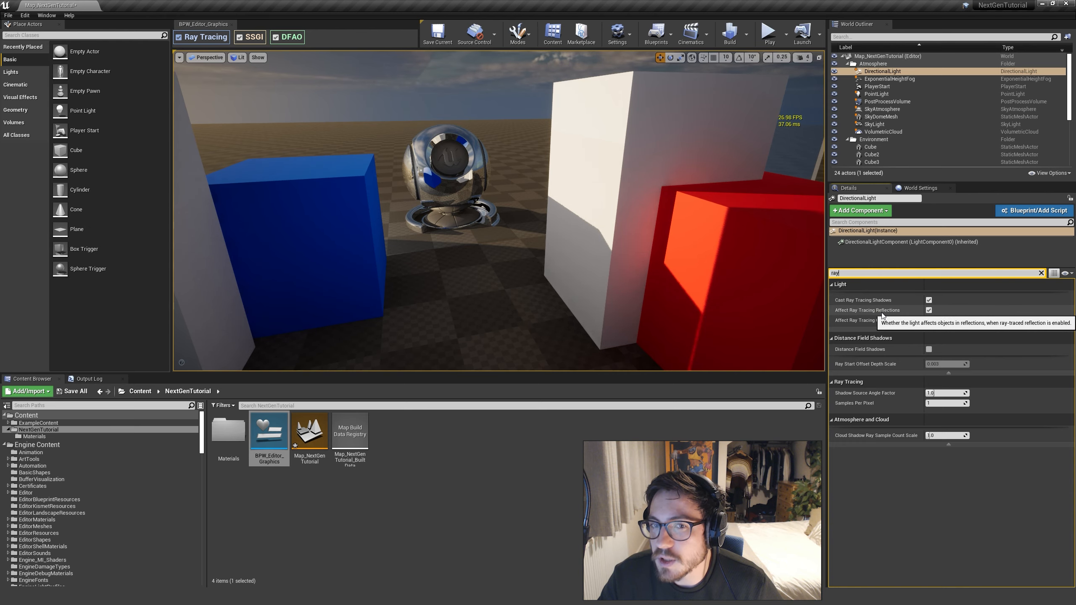
# Compare the reflections in the preview mesh with the DirectionalLight's Affect Ray Tracing Reflections disabled, and finish with it enabled
pyautogui.moveTo(720, 254); pyautogui.dragTo(767, 272, button='right')
pyautogui.press('w')
pyautogui.press('a')
pyautogui.click(928, 311)
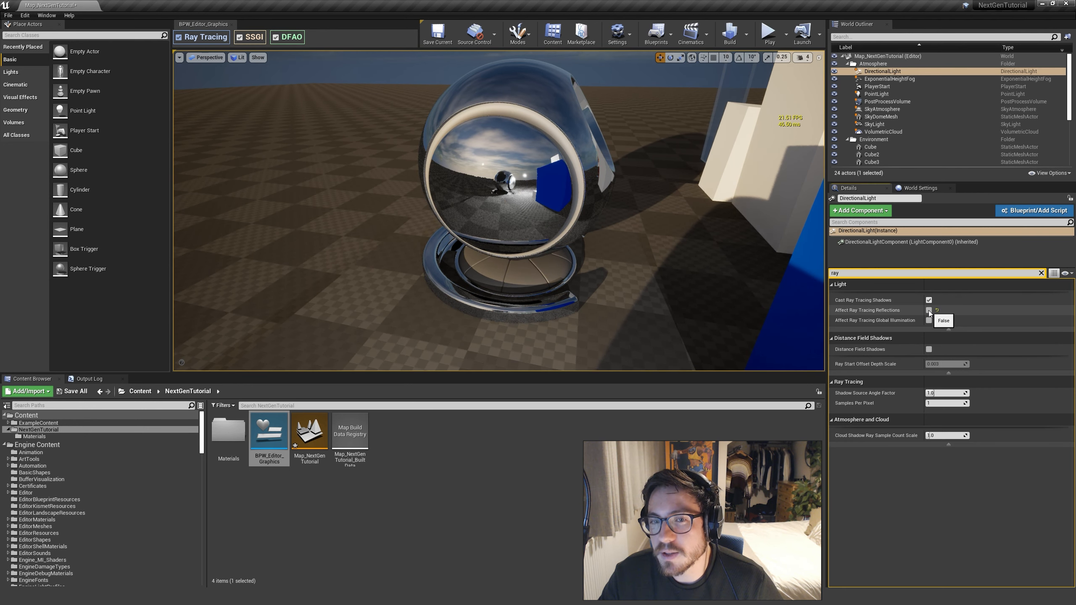
pyautogui.click(929, 310)
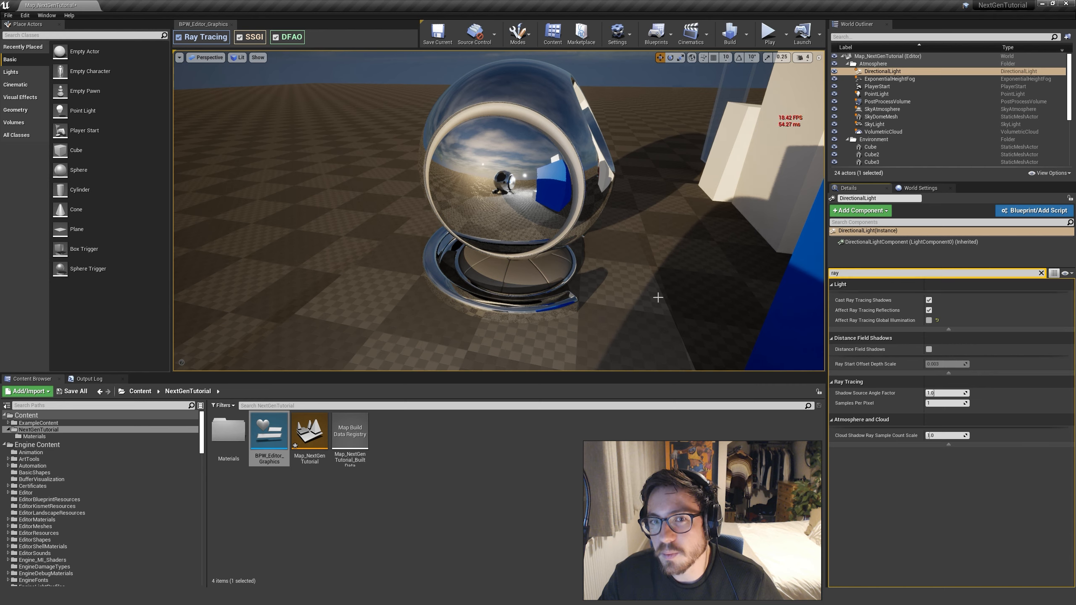
# Compare the scene with the DirectionalLight's Cast Ray Tracing Shadows disabled, and finish with it enabled
pyautogui.click(929, 300)
pyautogui.click(930, 300)
pyautogui.click(929, 301)
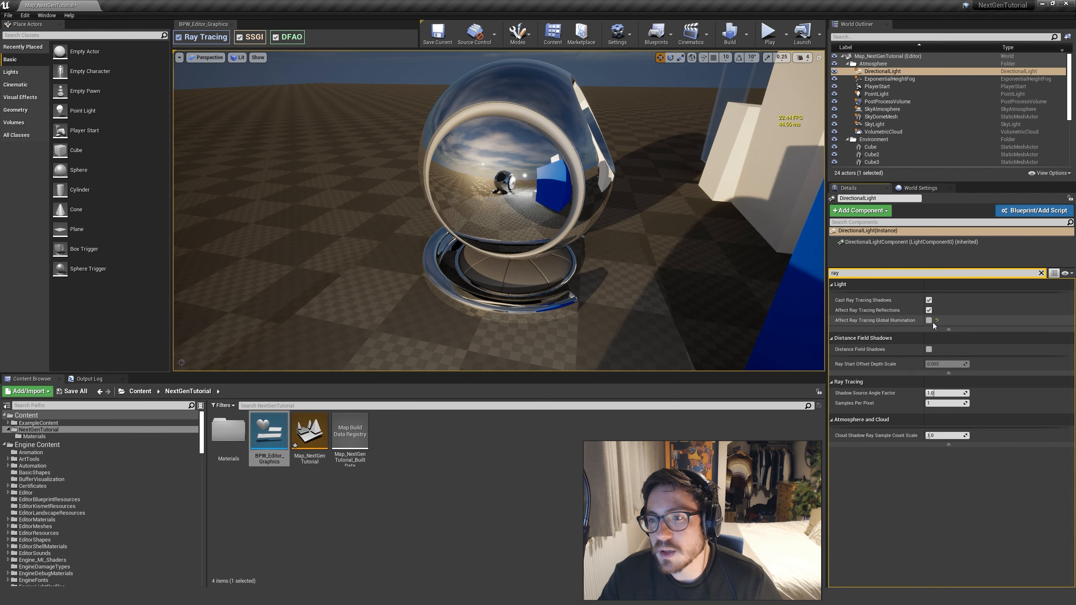
# Set the PostProcessVolume's Ray Tracing Global Illumination Type to Brute Force for a wide view of the scene
pyautogui.press('s')
pyautogui.moveTo(695, 237); pyautogui.dragTo(756, 270, button='right')
pyautogui.press('q')
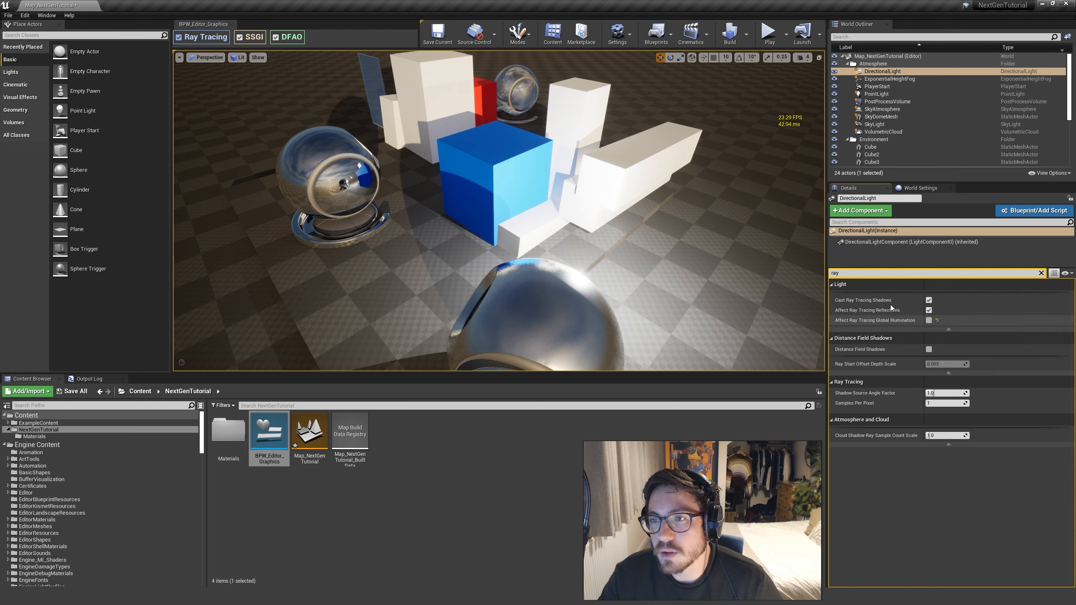
pyautogui.click(888, 101)
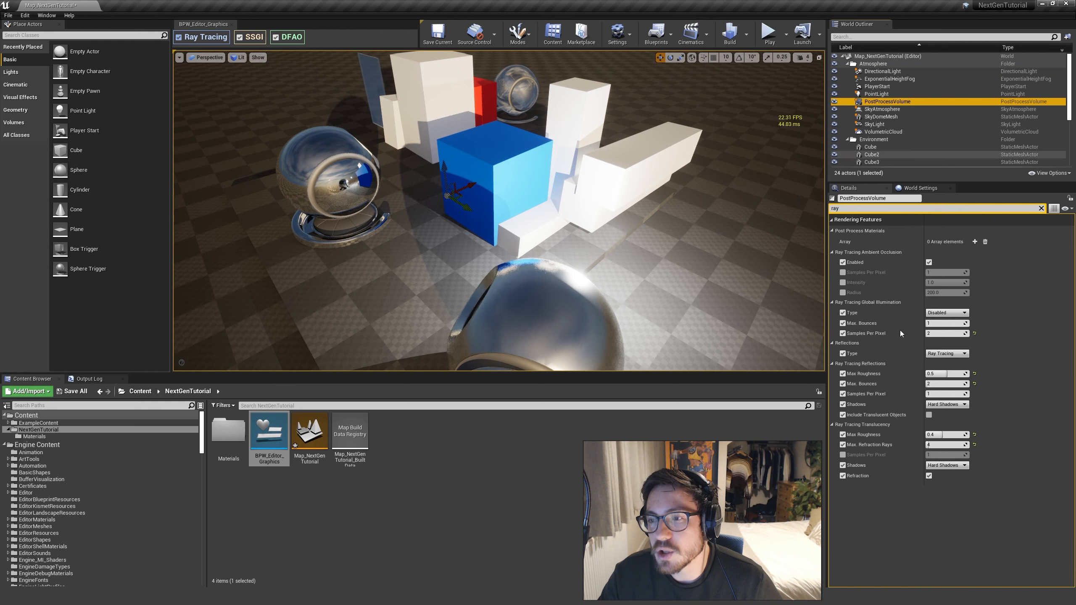
pyautogui.click(938, 315)
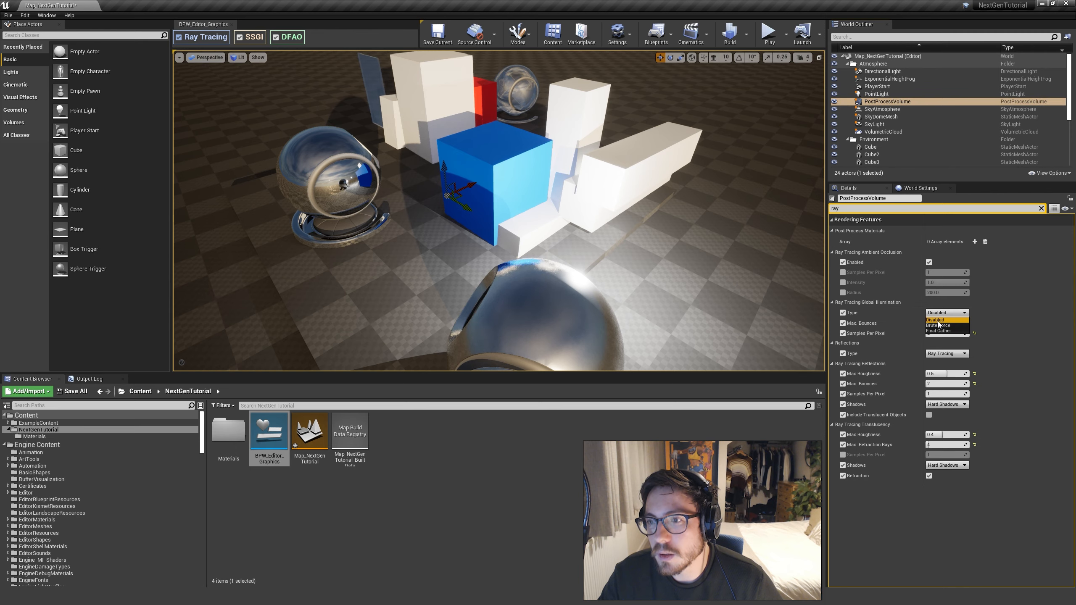
pyautogui.click(939, 325)
pyautogui.moveTo(795, 241)
pyautogui.mouseDown(button='right')
pyautogui.moveTo(786, 242)
pyautogui.moveTo(814, 239)
pyautogui.moveTo(791, 240)
pyautogui.mouseUp(button='right')
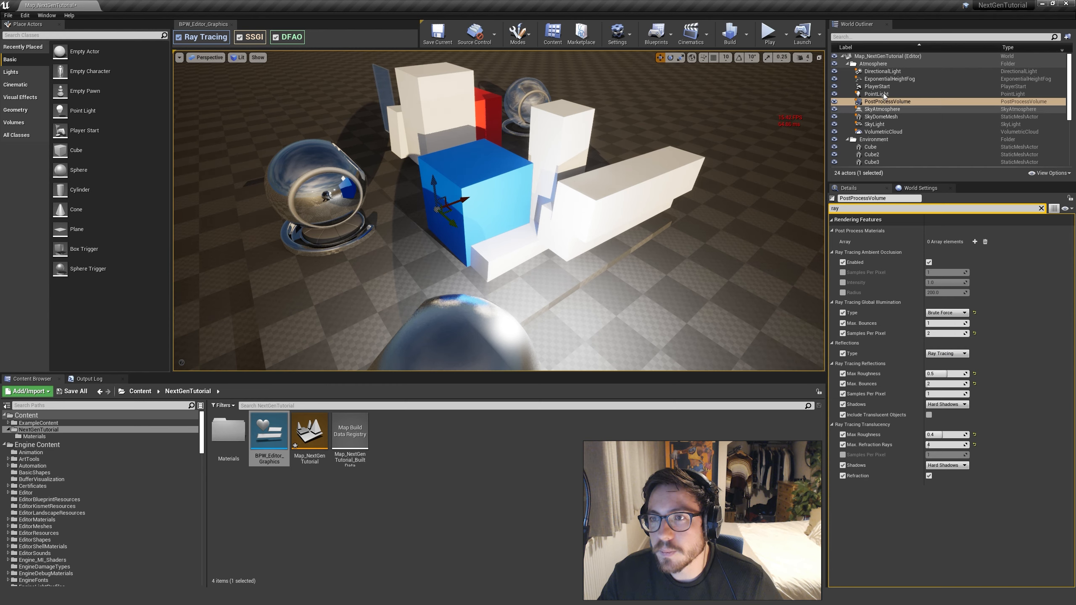
# Enable Affect Ray Tracing Global Illumination on the DirectionalLight and inspect the cubes from several angles
pyautogui.click(883, 71)
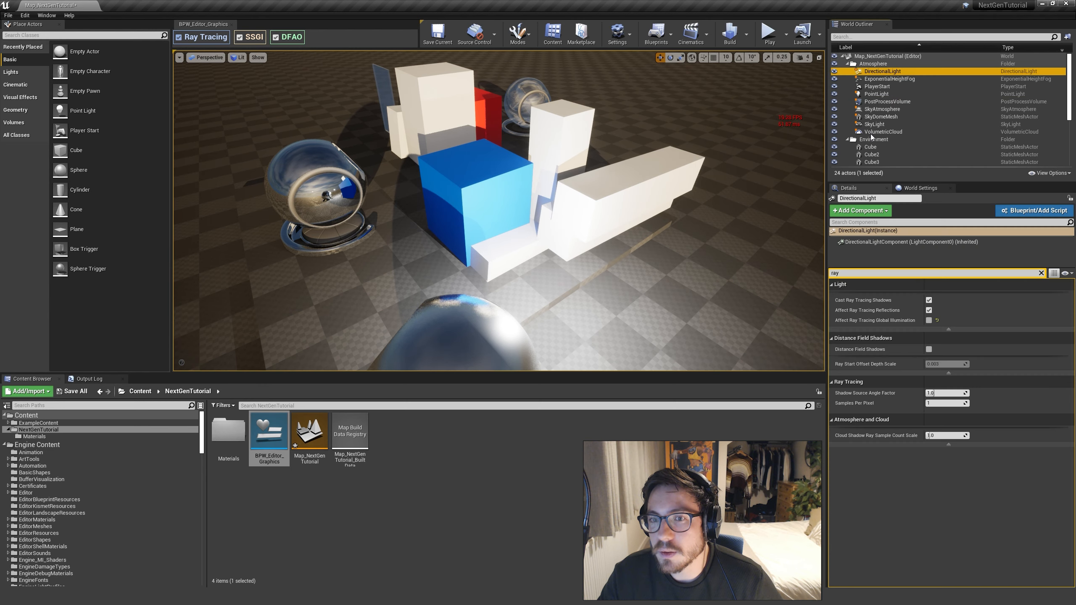
pyautogui.click(928, 320)
pyautogui.moveTo(693, 232); pyautogui.dragTo(722, 239, button='right')
pyautogui.press('w')
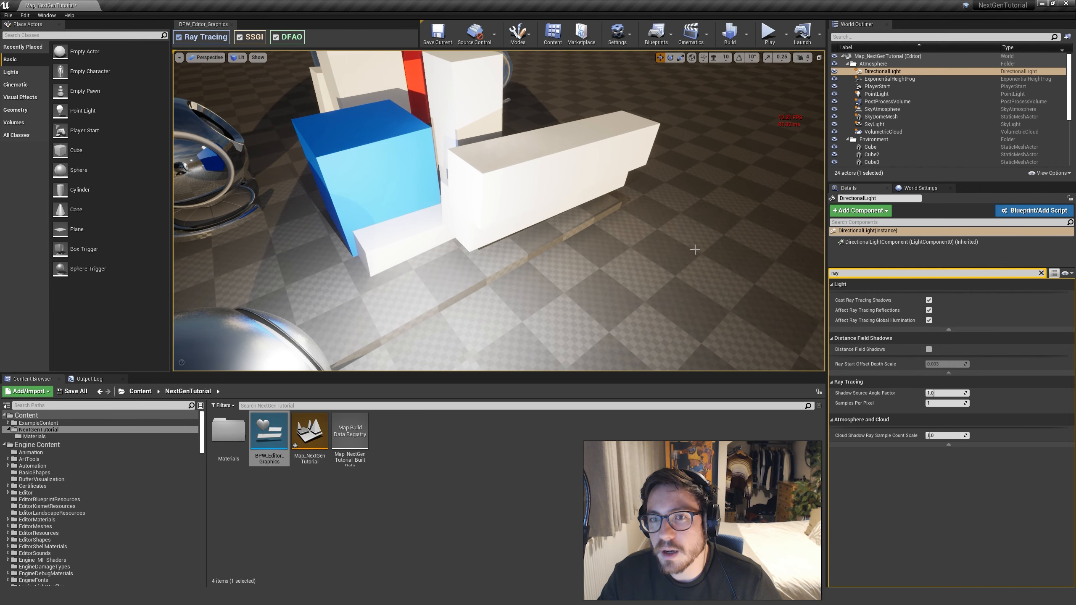
pyautogui.press('s')
pyautogui.moveTo(642, 288); pyautogui.dragTo(437, 304, button='right')
pyautogui.press('w')
pyautogui.press('d')
pyautogui.press('d')
pyautogui.press('s')
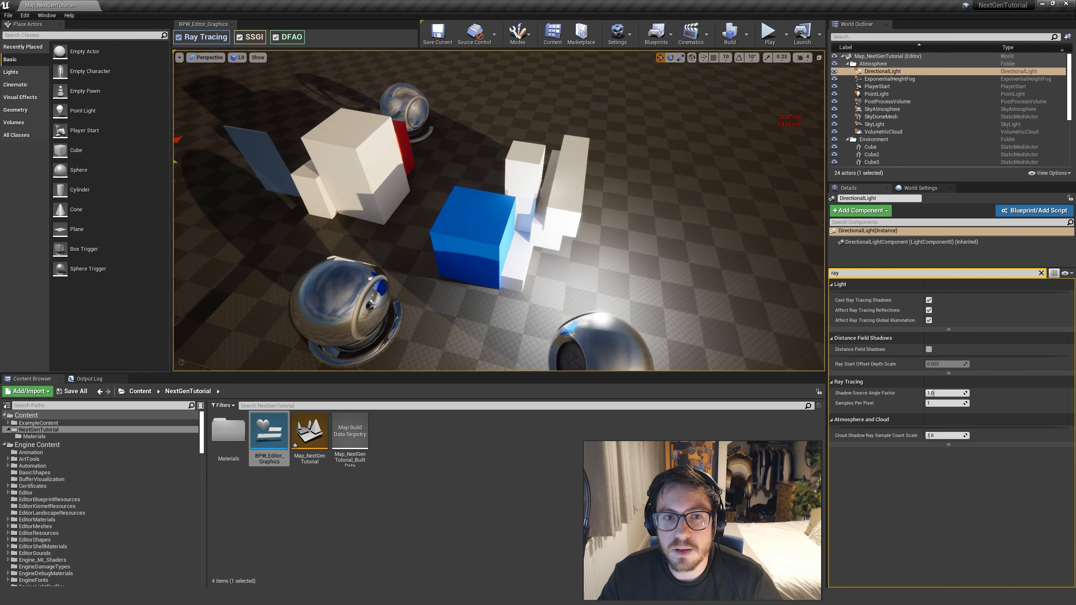
# Compare the DirectionalLight's Affect Ray Tracing Global Illumination off and on around the glass window and cubes, finishing with it enabled
pyautogui.click(929, 322)
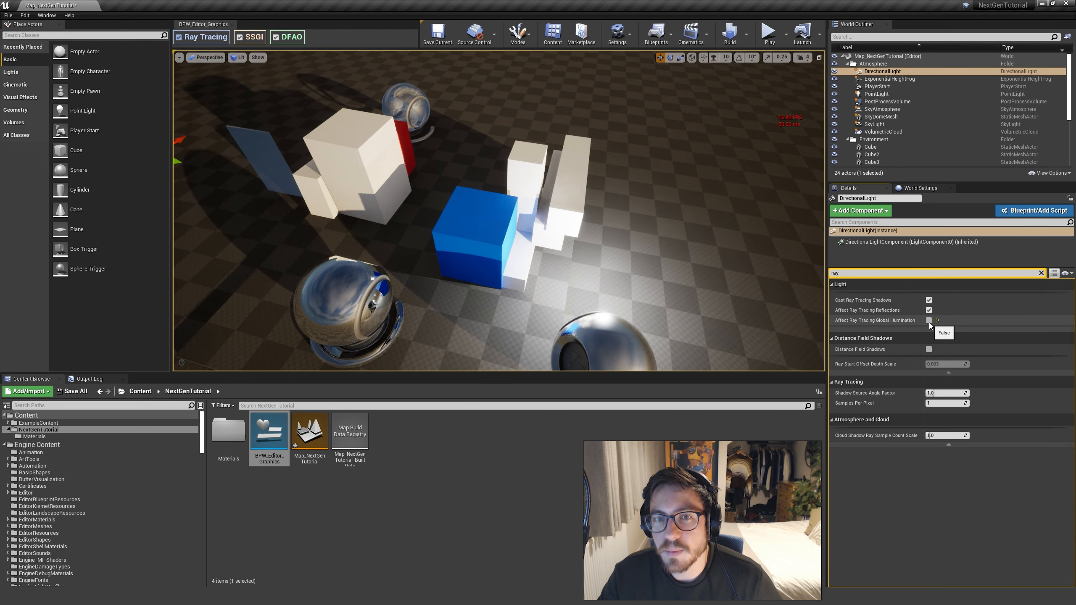
pyautogui.press('w')
pyautogui.moveTo(675, 300); pyautogui.dragTo(474, 158, button='right')
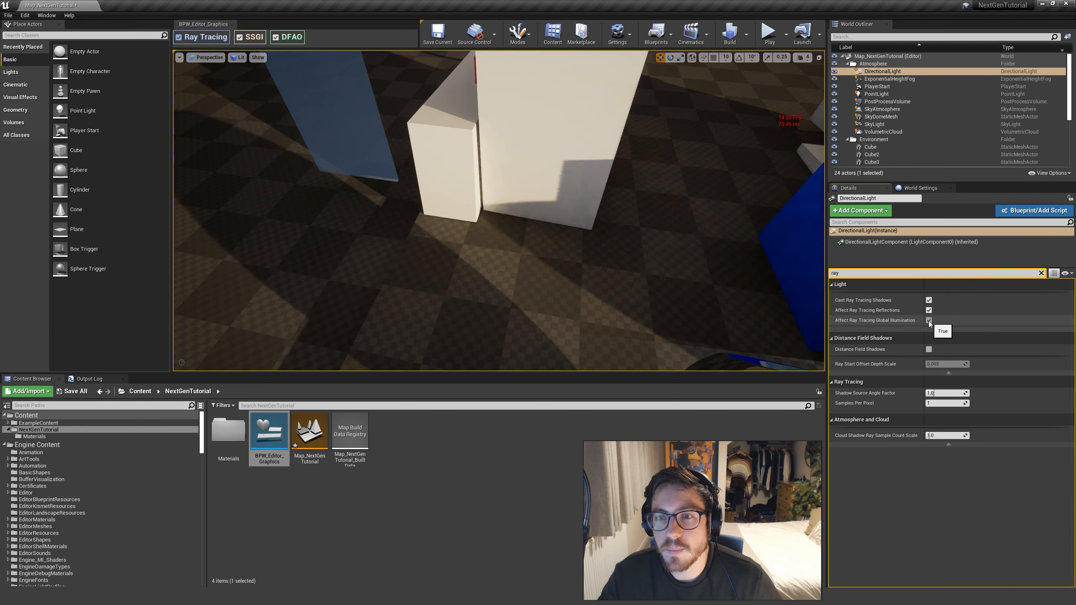
pyautogui.moveTo(668, 293); pyautogui.dragTo(747, 287, button='right')
pyautogui.click(929, 321)
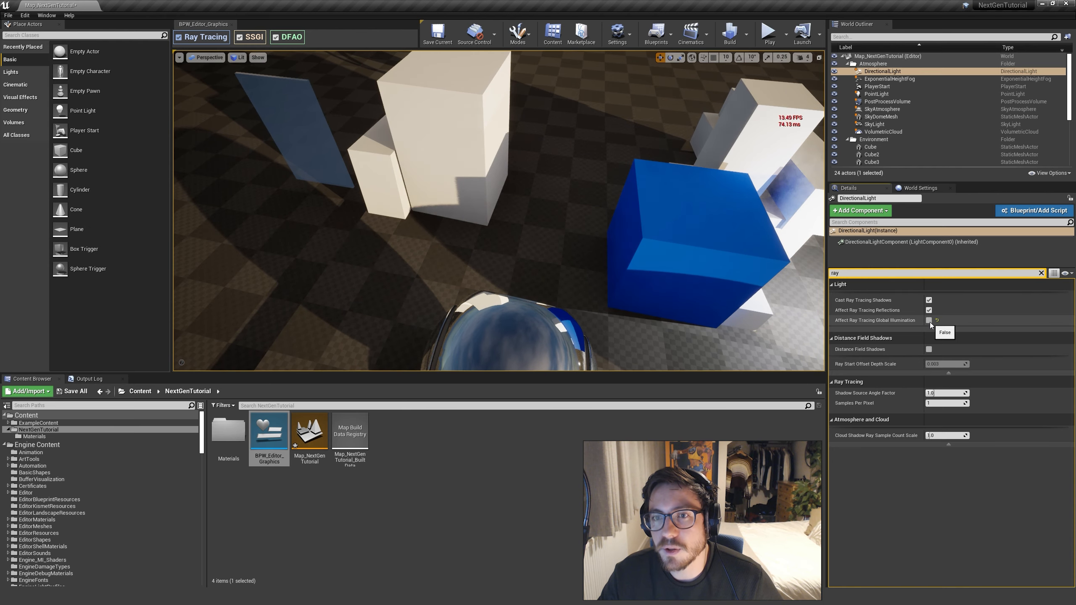
pyautogui.click(930, 320)
pyautogui.moveTo(499, 211); pyautogui.dragTo(499, 211, button='right')
pyautogui.moveTo(606, 180); pyautogui.dragTo(606, 180, button='right')
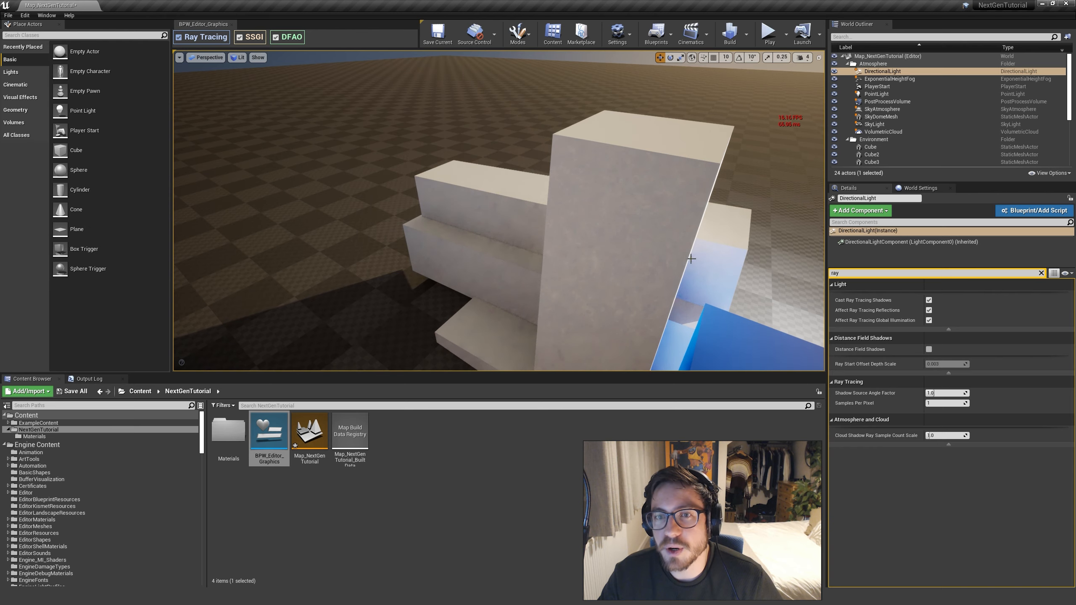
# Compare Affect Ray Tracing Global Illumination on the shaded white blocks and in the wider scene, and finish with it disabled
pyautogui.click(929, 321)
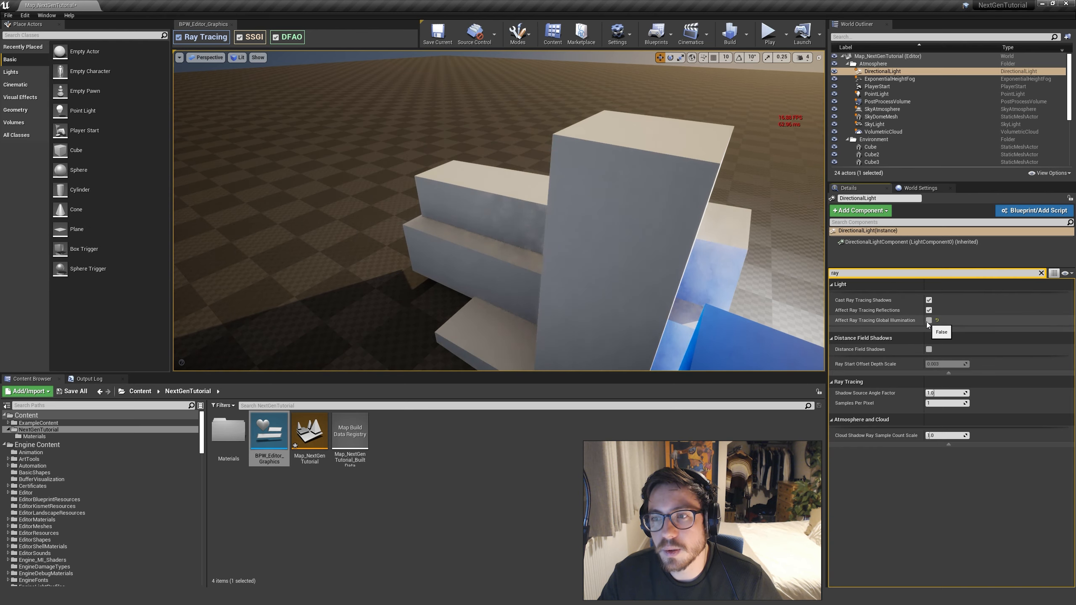
pyautogui.click(929, 322)
pyautogui.moveTo(636, 258); pyautogui.dragTo(636, 258, button='right')
pyautogui.click(930, 321)
pyautogui.click(930, 321)
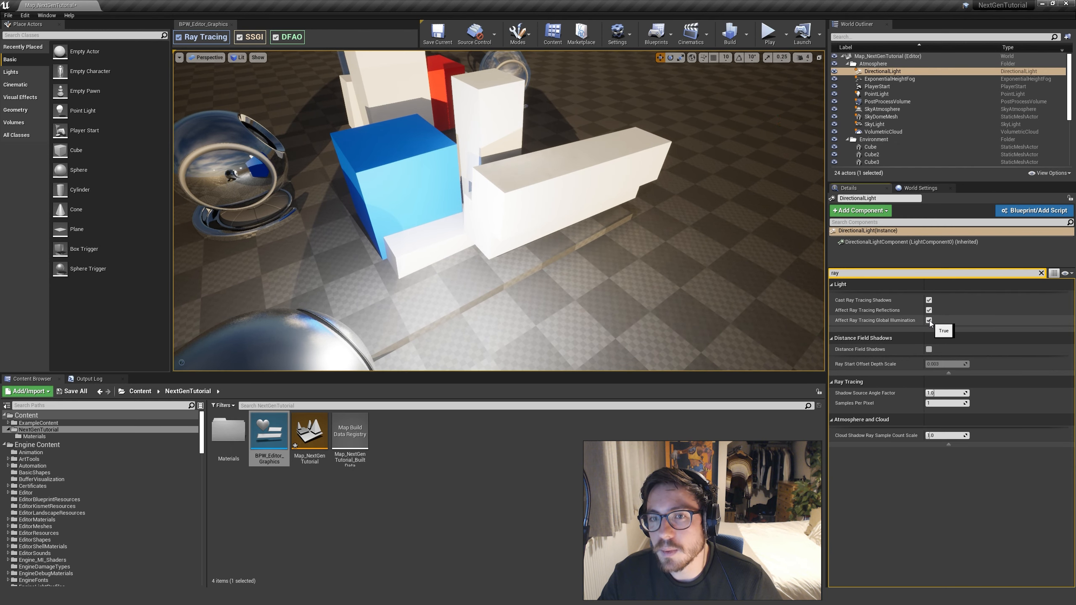
pyautogui.click(930, 321)
pyautogui.click(929, 320)
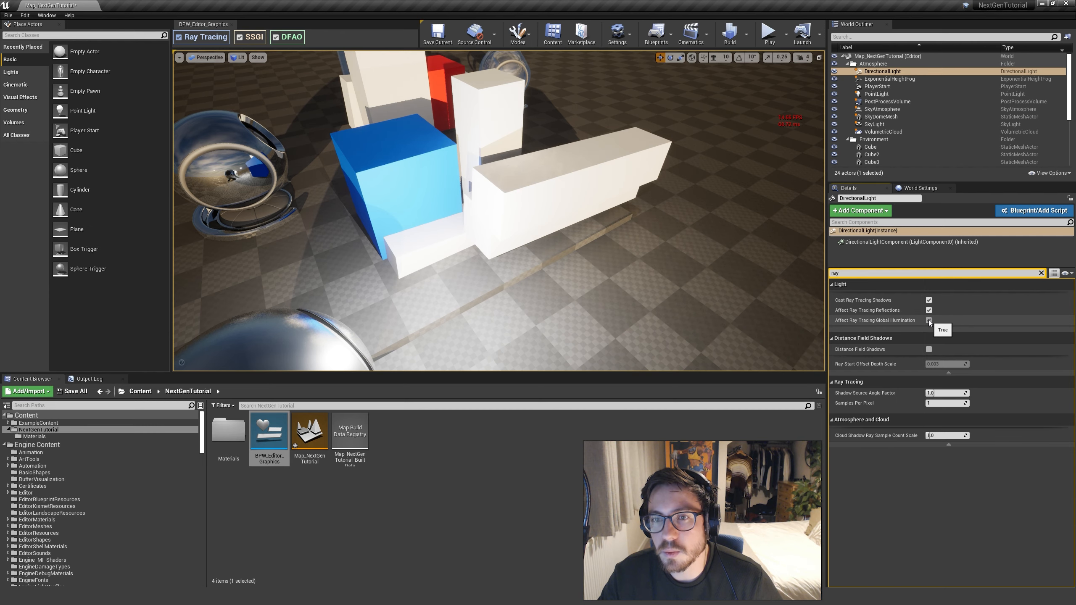
pyautogui.click(929, 321)
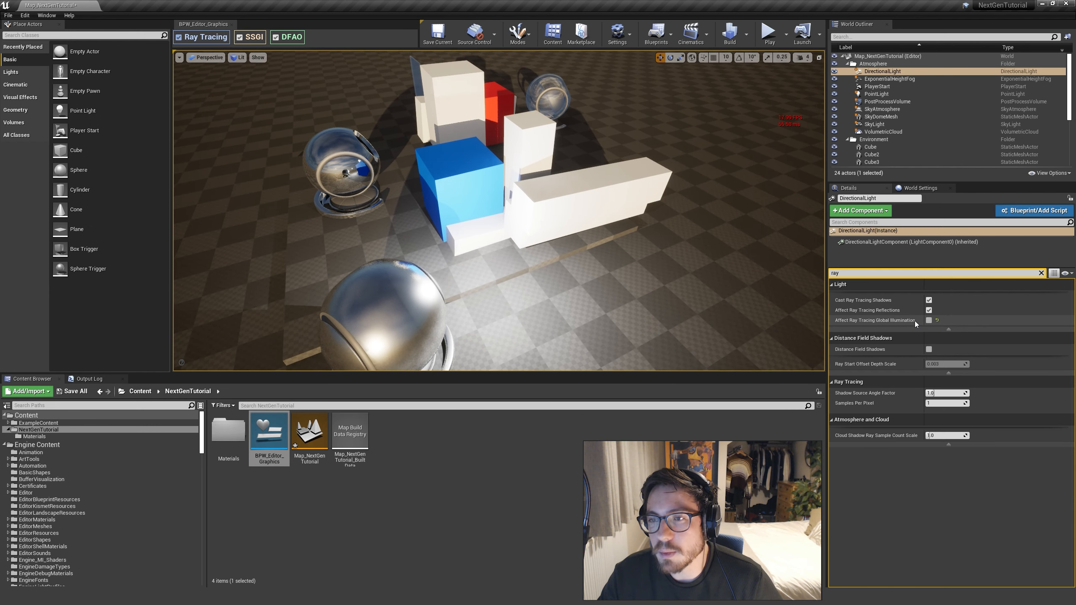
pyautogui.moveTo(636, 169)
pyautogui.mouseDown(button='right')
pyautogui.moveTo(639, 183)
pyautogui.moveTo(619, 188)
pyautogui.mouseUp(button='right')
# Set the PostProcessVolume's Ray Tracing Global Illumination Type to Disabled and inspect the scene
pyautogui.click(886, 102)
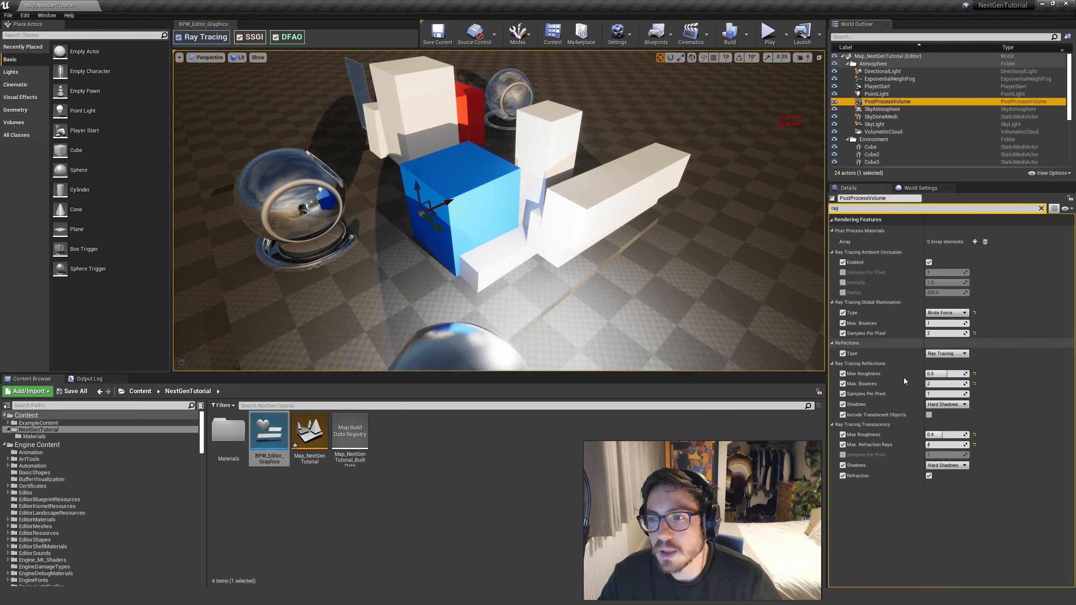
pyautogui.moveTo(665, 298); pyautogui.dragTo(664, 285, button='right')
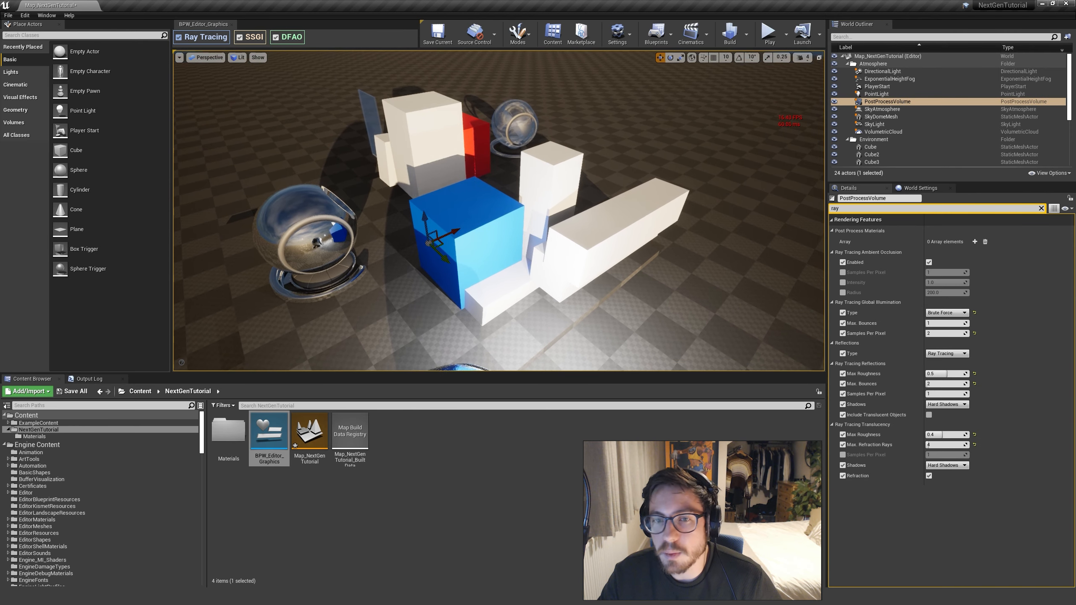
pyautogui.click(949, 313)
pyautogui.click(944, 320)
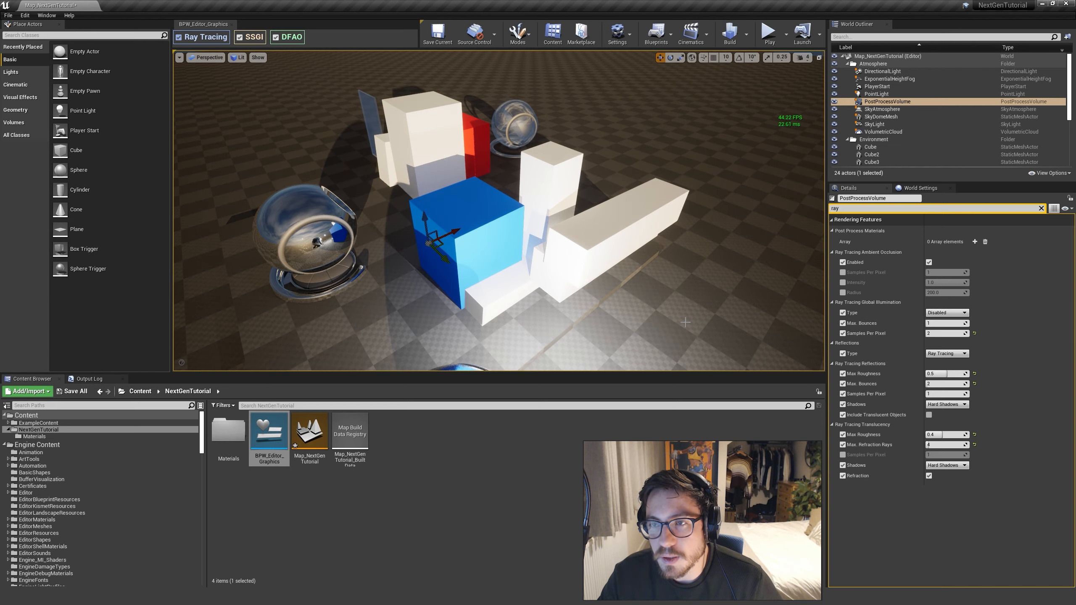
pyautogui.press('w')
pyautogui.moveTo(686, 322); pyautogui.dragTo(707, 324, button='right')
pyautogui.press('s')
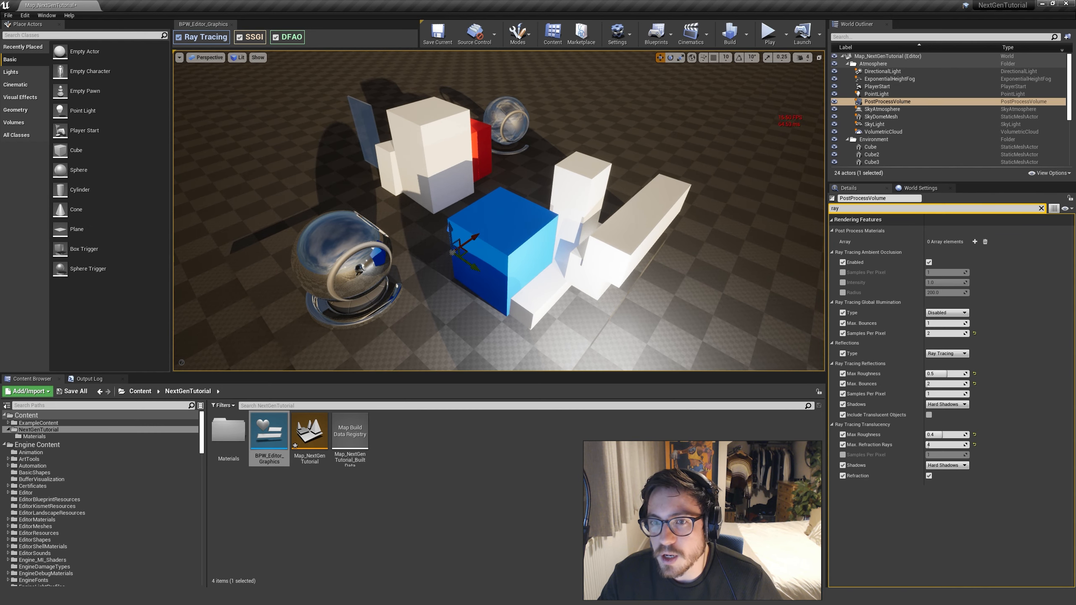
# Compare the DirectionalLight's ray tracing Samples Per Pixel at 4 and at 1 over the block scene, finishing at 1
pyautogui.press('d')
pyautogui.moveTo(720, 262); pyautogui.dragTo(713, 275, button='right')
pyautogui.click(902, 73)
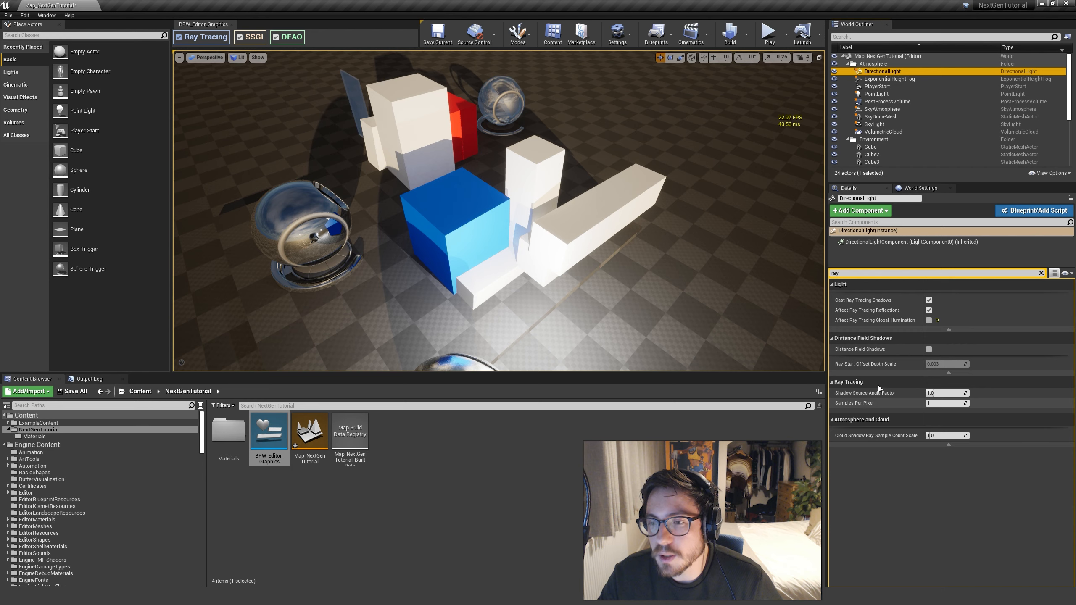
pyautogui.click(944, 404)
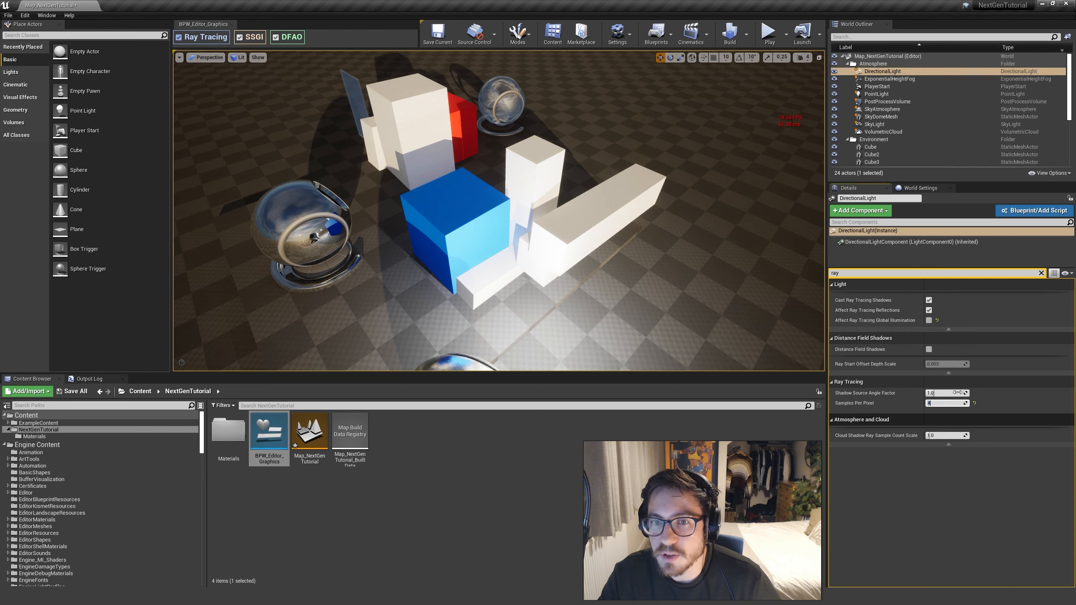
pyautogui.click(929, 321)
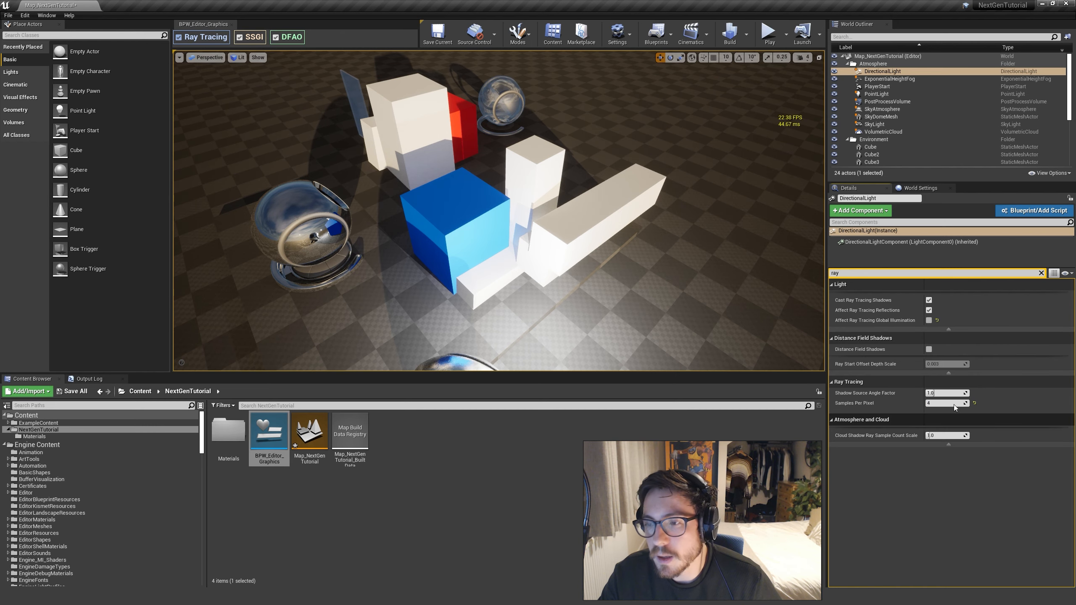
pyautogui.moveTo(487, 146); pyautogui.dragTo(452, 129, button='right')
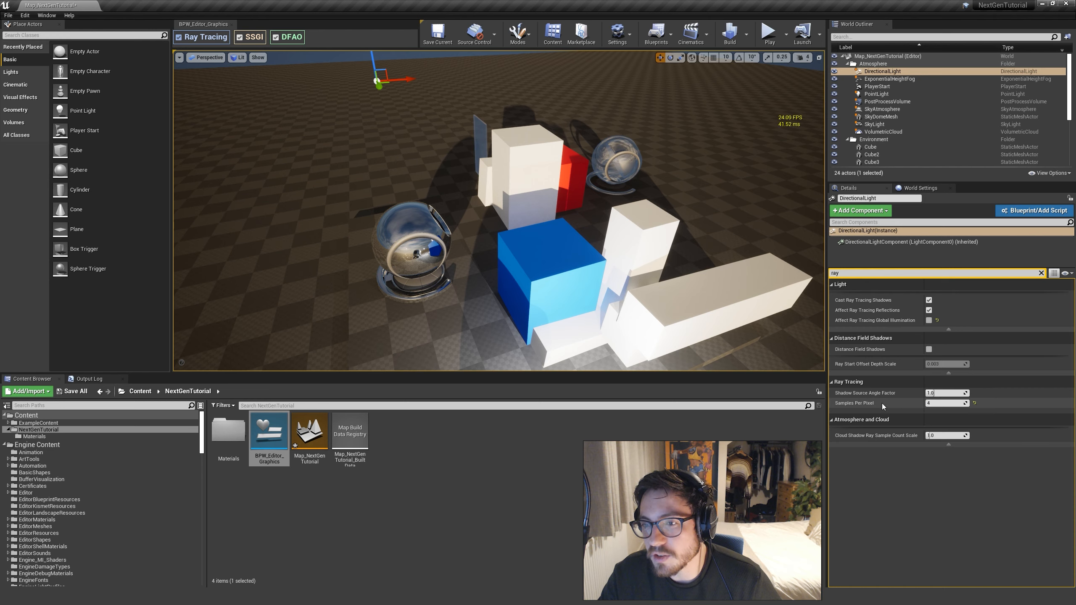
pyautogui.write('1')
pyautogui.press('Return')
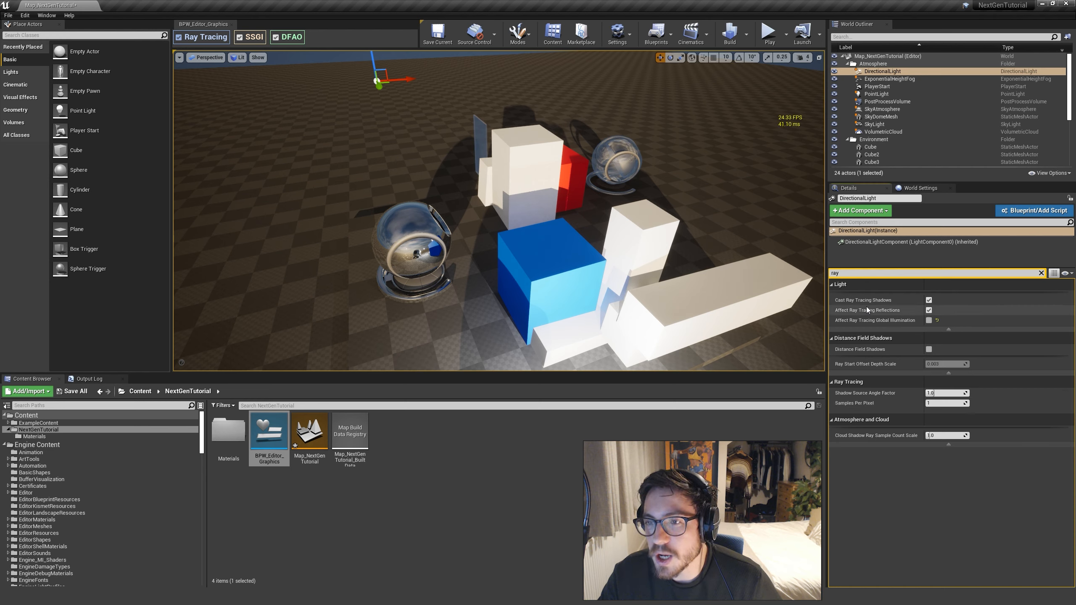
# Compare the DirectionalLight's Cast Ray Tracing Shadows off and on at the shadow edge on the large white block, finishing with it enabled
pyautogui.click(1041, 273)
pyautogui.moveTo(649, 251)
pyautogui.mouseDown(button='right')
pyautogui.moveTo(648, 176)
pyautogui.moveTo(678, 267)
pyautogui.moveTo(661, 238)
pyautogui.mouseUp(button='right')
pyautogui.press('w')
pyautogui.press('s')
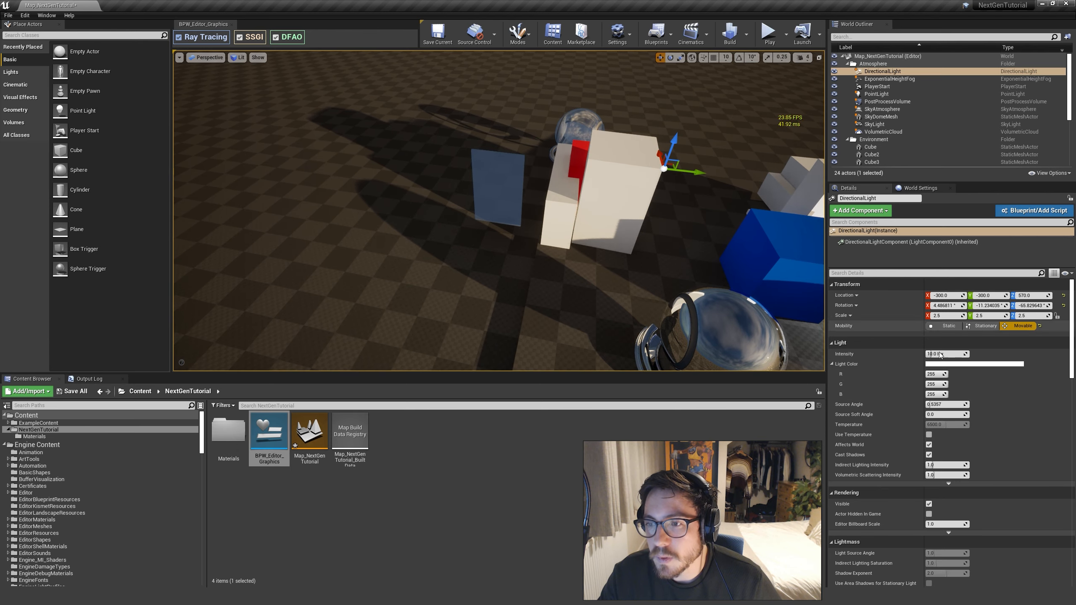
pyautogui.moveTo(541, 289); pyautogui.dragTo(441, 204, button='right')
pyautogui.moveTo(661, 237); pyautogui.dragTo(679, 347, button='right')
pyautogui.moveTo(615, 336); pyautogui.dragTo(773, 311, button='right')
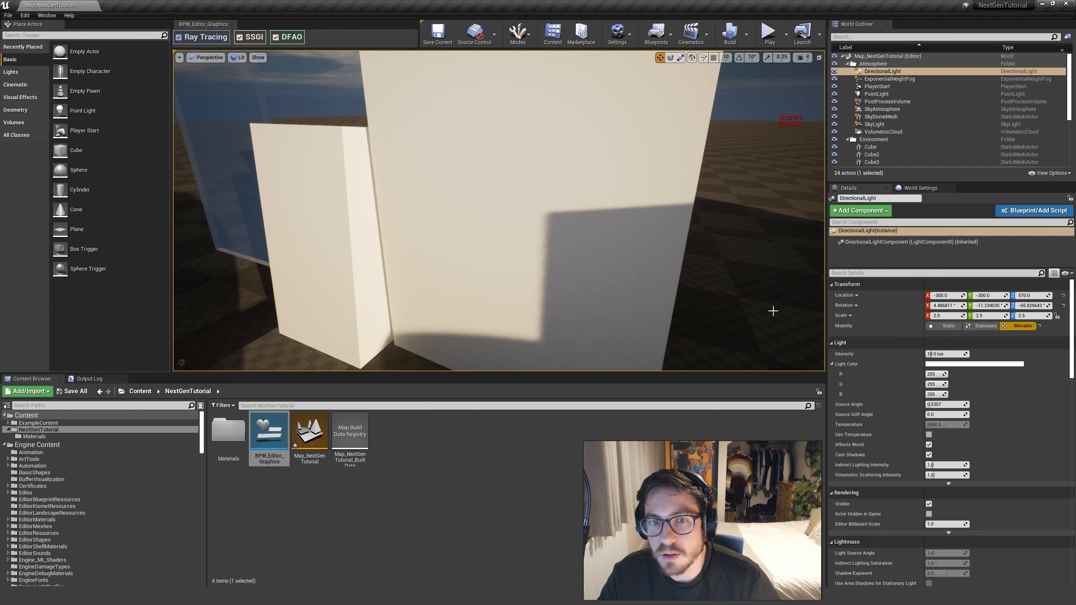
pyautogui.click(902, 277)
pyautogui.write('ray')
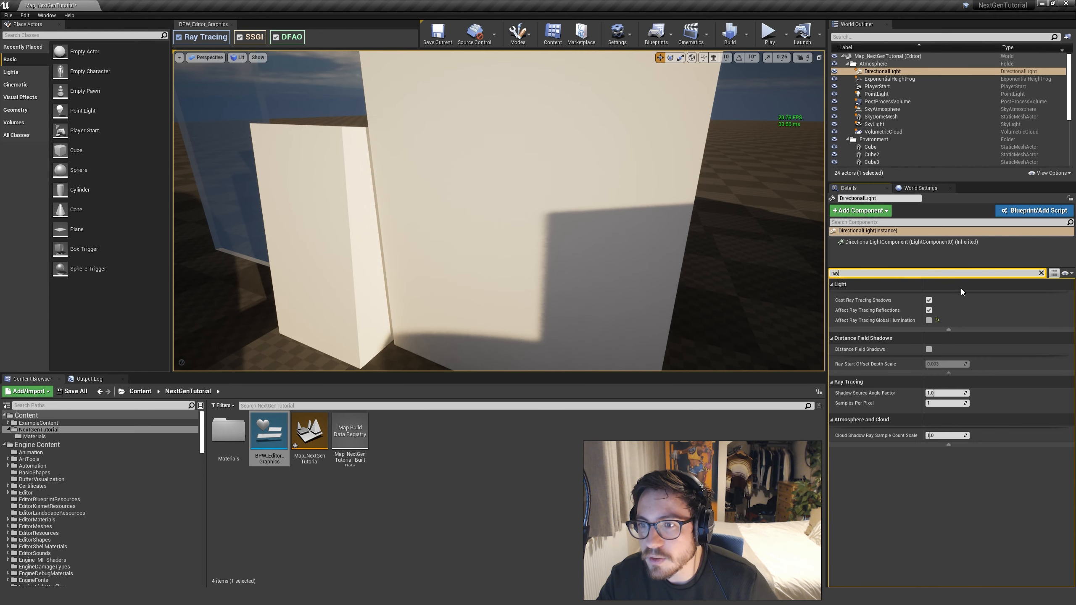
pyautogui.click(928, 301)
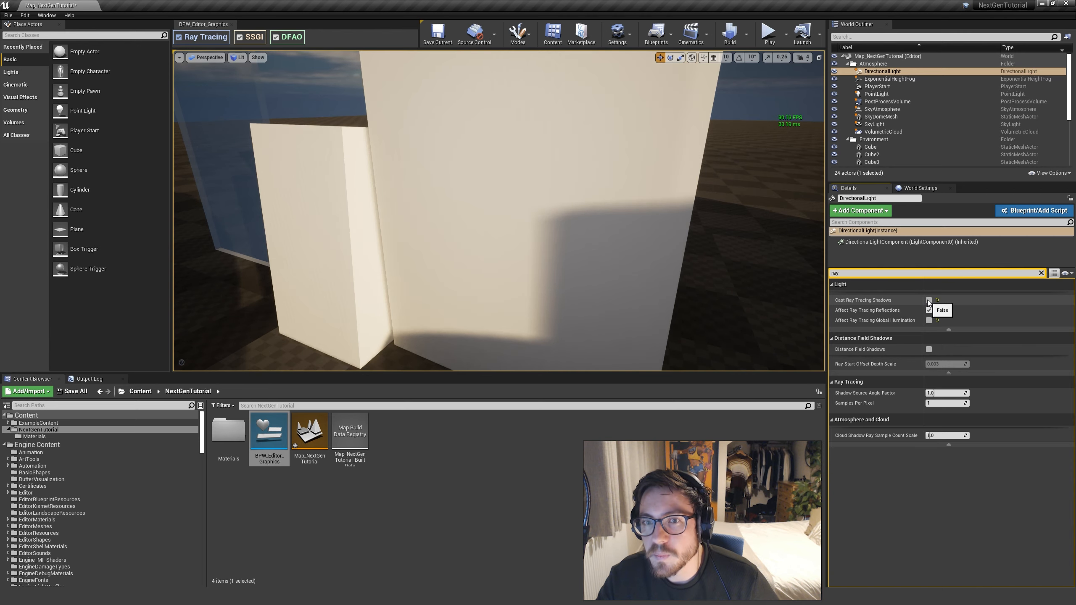
pyautogui.click(928, 301)
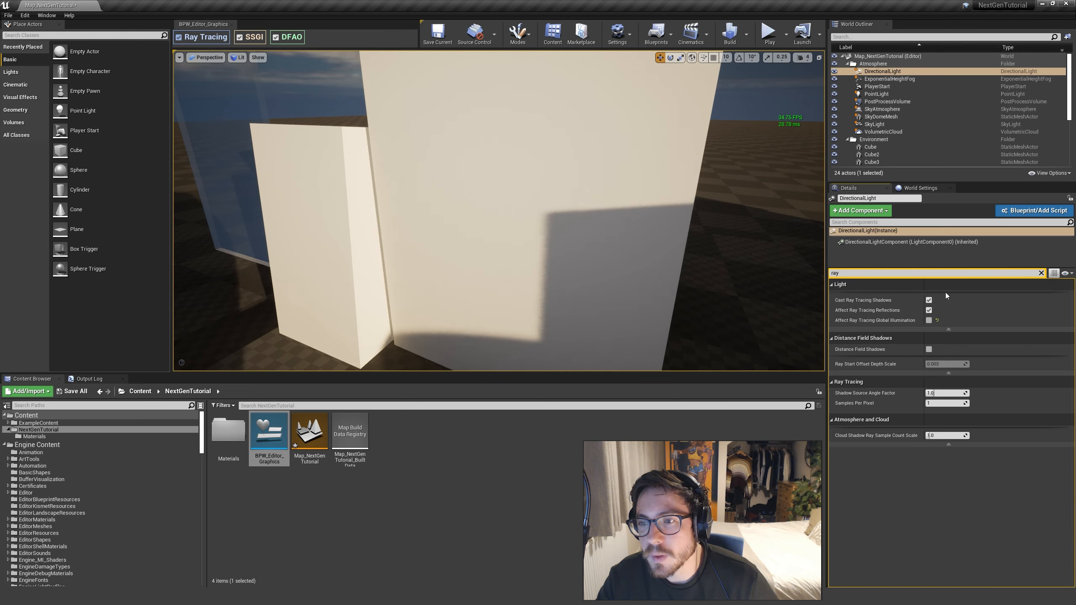
# Examine how the edges of the long ray-traced shadows on the floor change with distance from the blocks
pyautogui.press('s')
pyautogui.moveTo(499, 211); pyautogui.dragTo(530, 333, button='right')
pyautogui.press('w')
pyautogui.moveTo(685, 293); pyautogui.dragTo(684, 294, button='right')
pyautogui.moveTo(462, 282)
pyautogui.mouseDown(button='right')
pyautogui.moveTo(428, 255)
pyautogui.moveTo(463, 282)
pyautogui.mouseUp(button='right')
pyautogui.press('w')
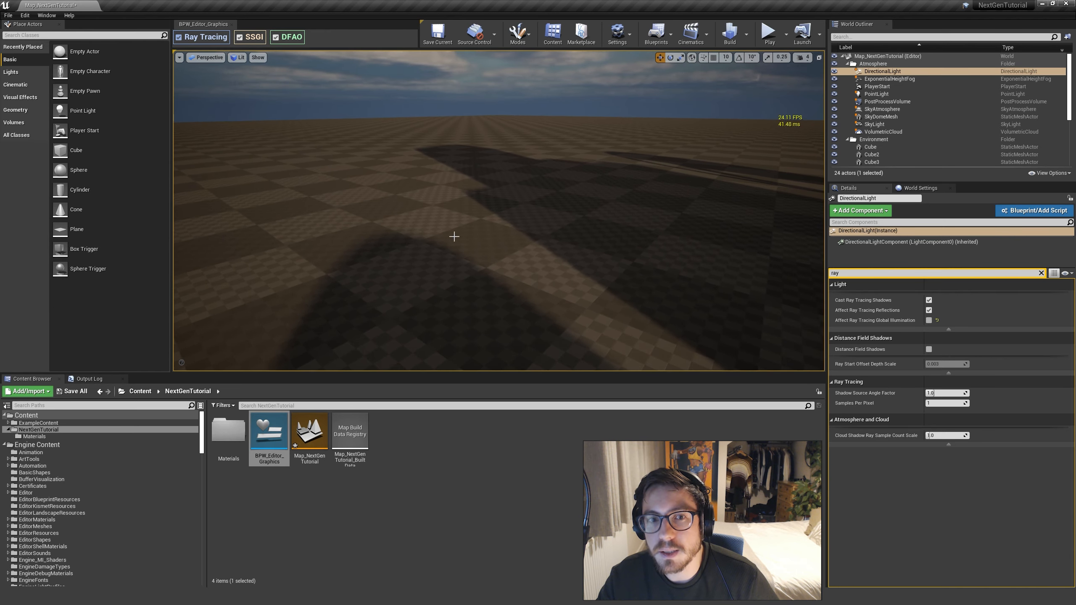
pyautogui.moveTo(454, 237); pyautogui.dragTo(637, 282, button='right')
pyautogui.press('s')
pyautogui.press('d')
# Filter the DirectionalLight's details by "source", try a Source Angle of 0.52381, restore its default and inspect the shadows
pyautogui.click(1041, 272)
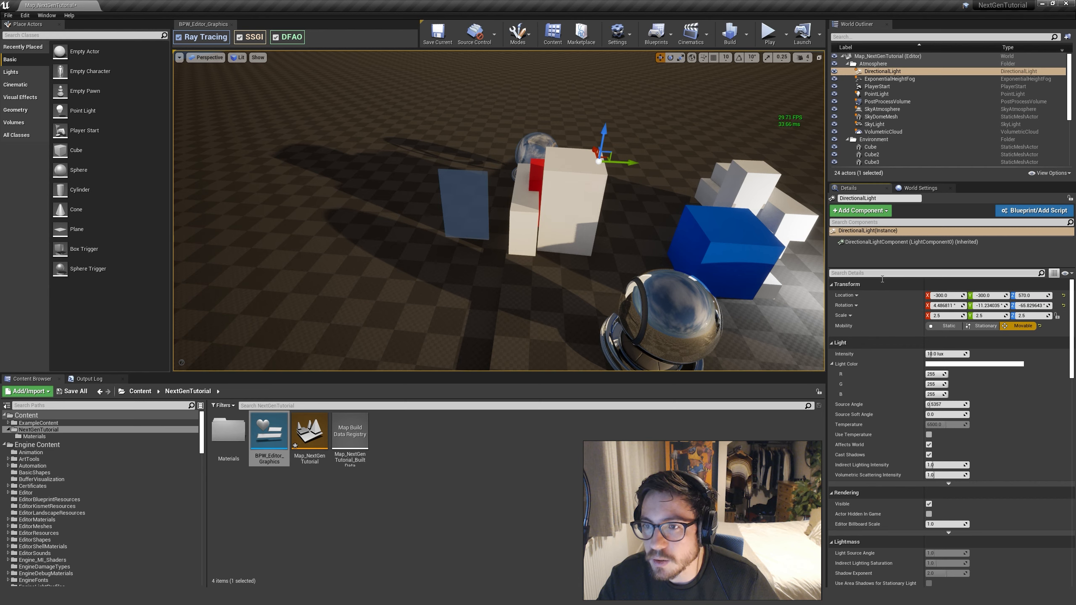
pyautogui.write('source')
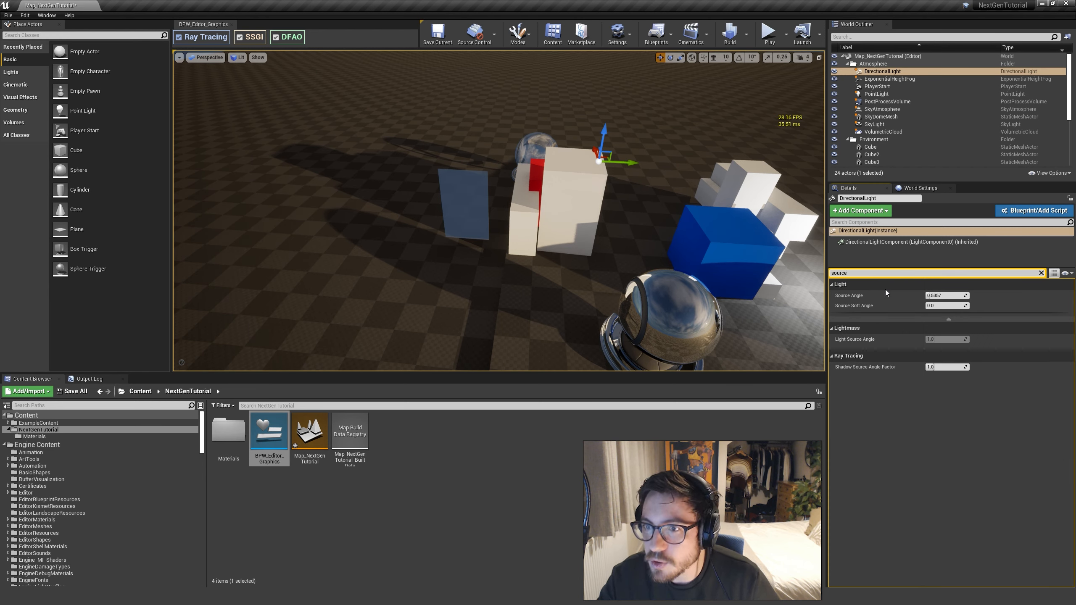
pyautogui.moveTo(852, 301)
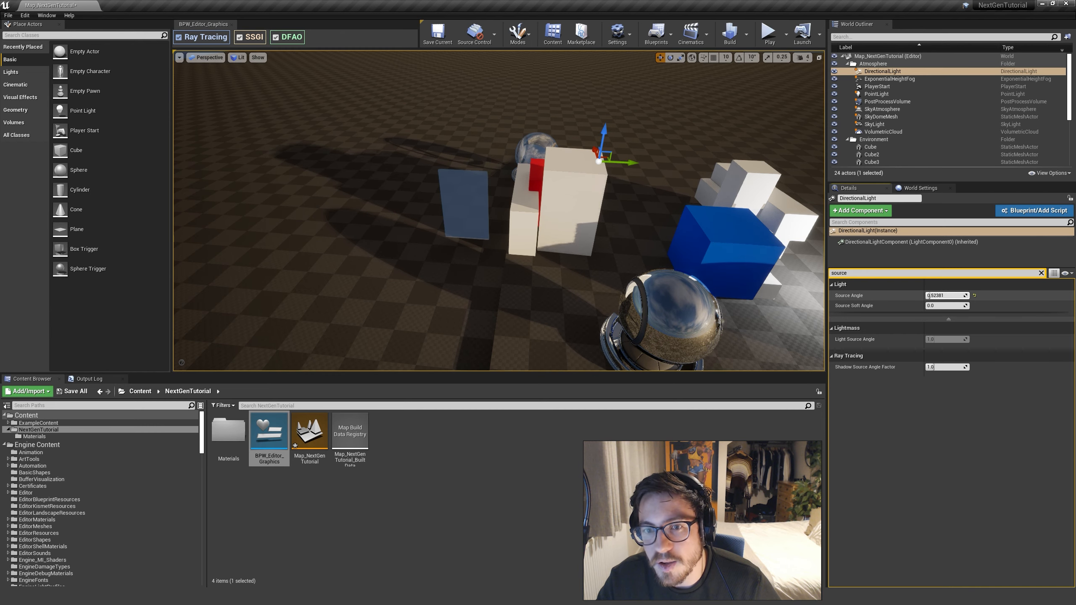
pyautogui.press('w')
pyautogui.moveTo(595, 299); pyautogui.dragTo(716, 293, button='right')
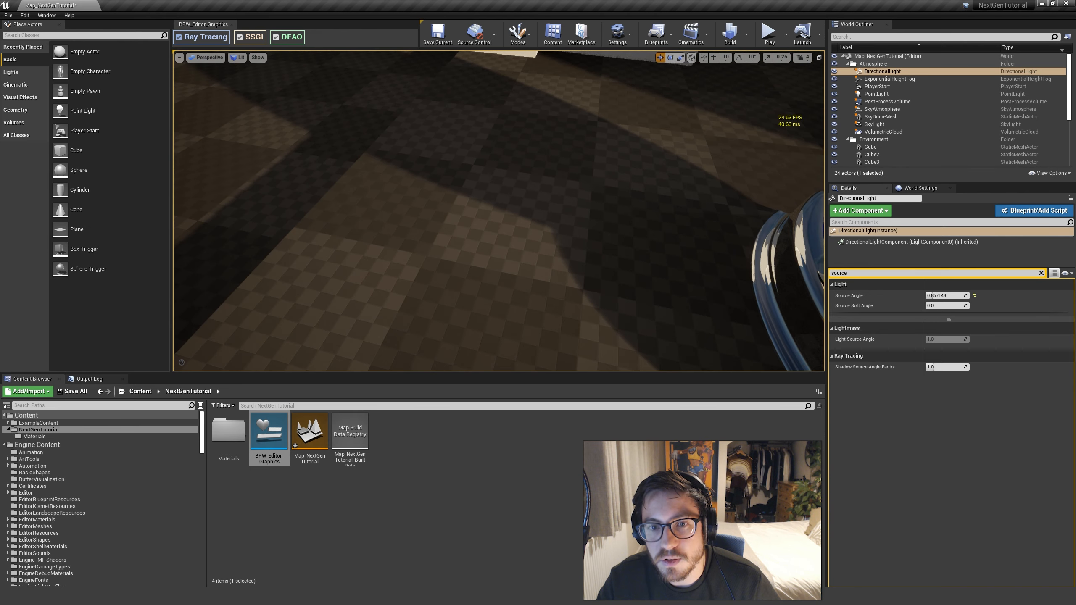
pyautogui.press('s')
pyautogui.press('s')
pyautogui.press('w')
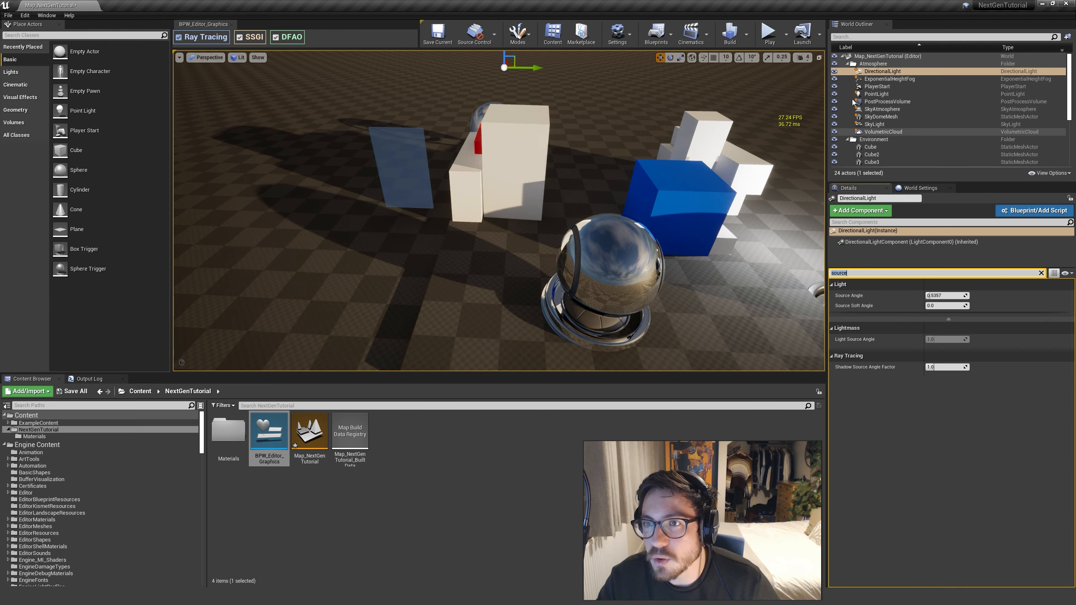
# Try a Soft Source Radius of about 7.85 on the PointLight, then reset it to its default
pyautogui.click(875, 94)
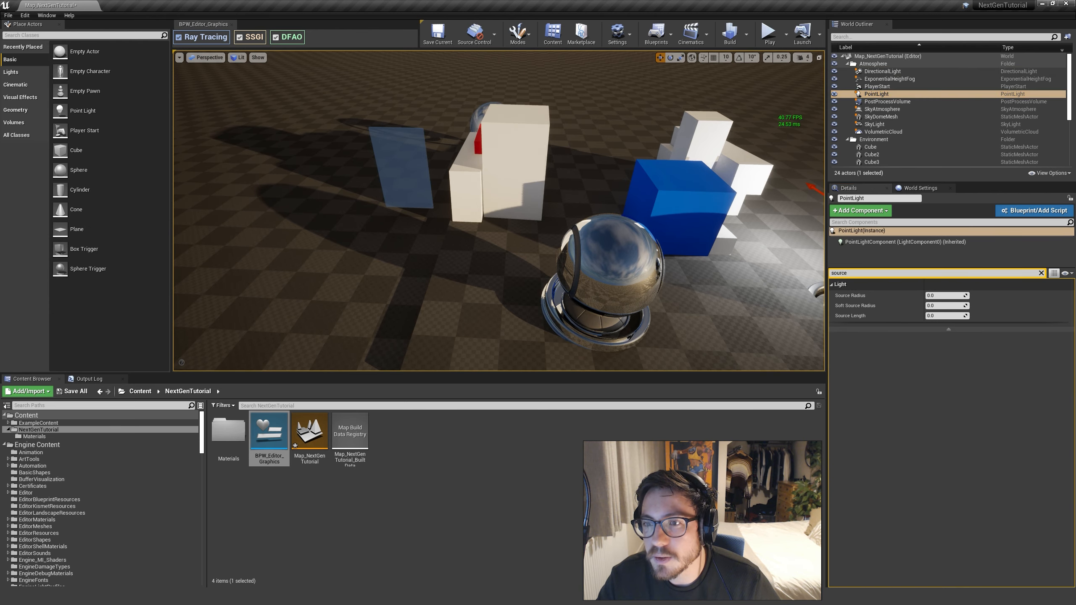
pyautogui.press('d')
pyautogui.moveTo(625, 295); pyautogui.dragTo(625, 296, button='right')
pyautogui.press('a')
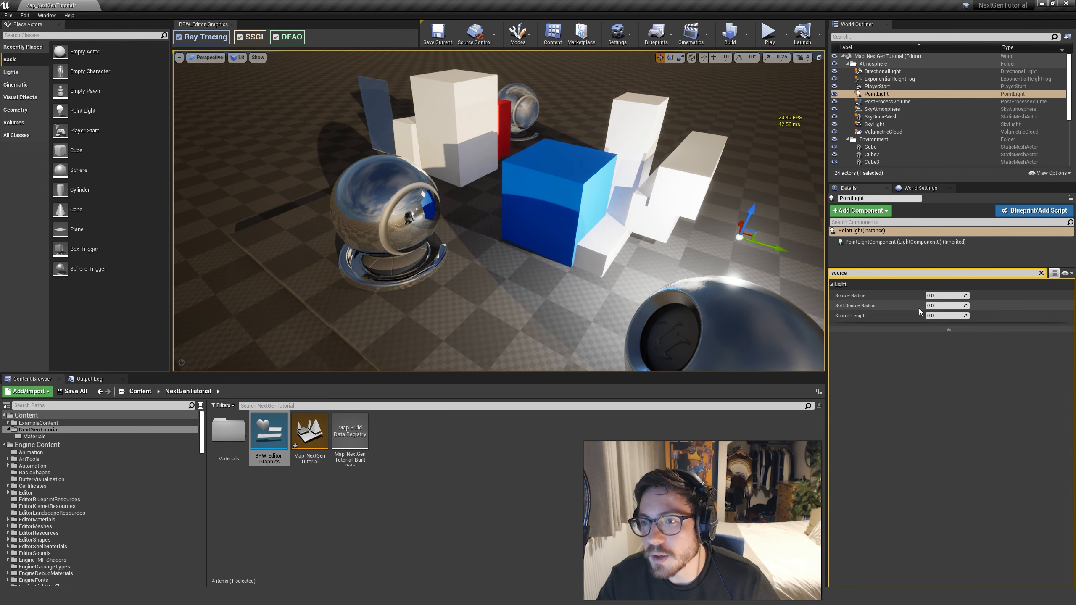
pyautogui.moveTo(946, 306); pyautogui.dragTo(954, 305)
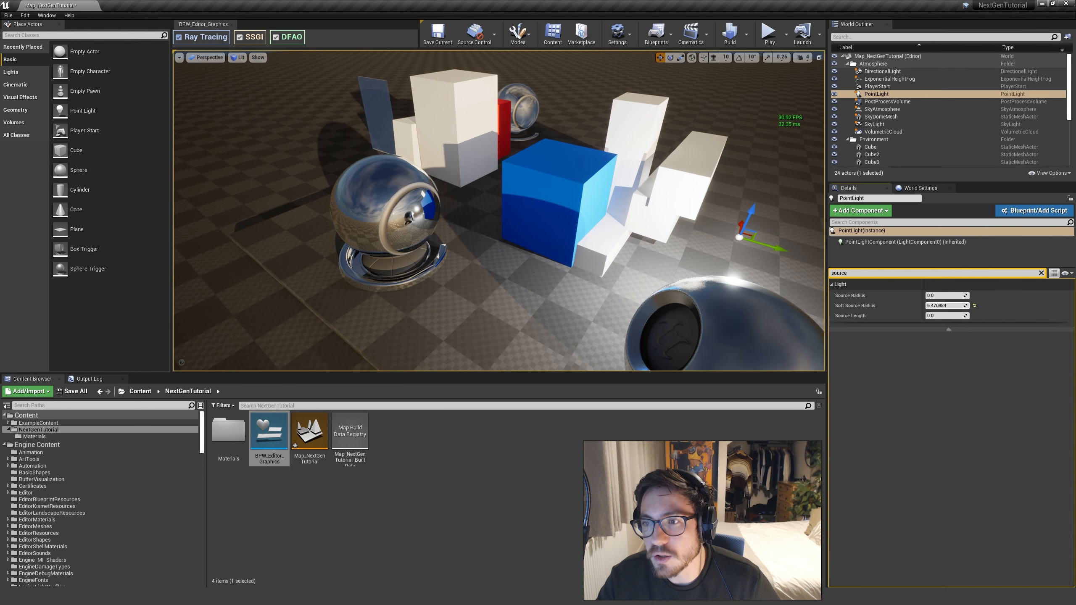
pyautogui.click(974, 306)
# Try a larger Source Radius on the PointLight, reset it to its default and inspect the wider scene
pyautogui.moveTo(945, 296); pyautogui.dragTo(956, 297)
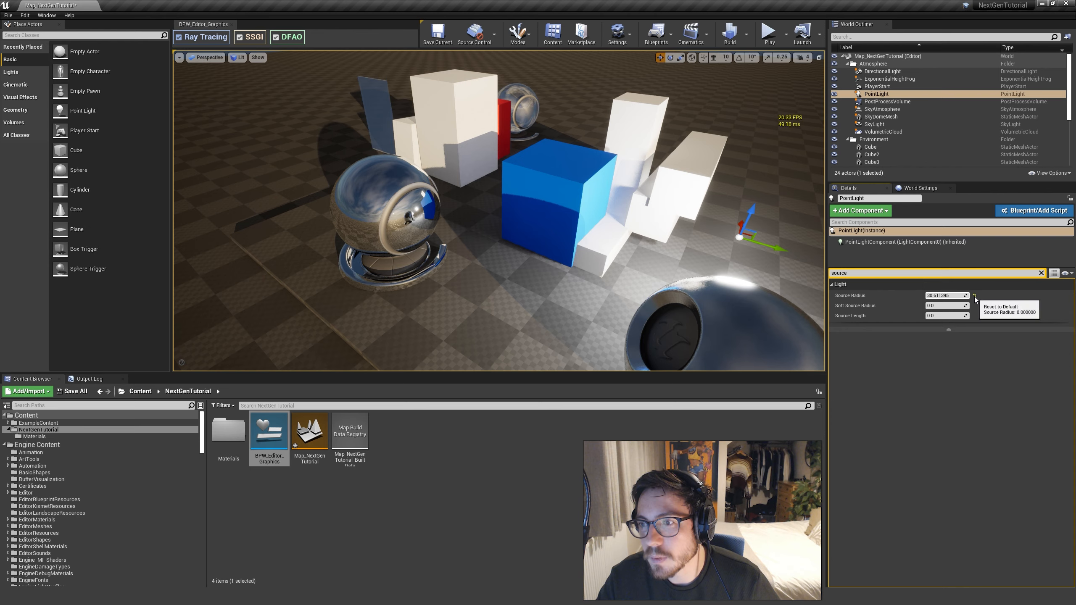
pyautogui.click(975, 296)
pyautogui.press('s')
pyautogui.moveTo(546, 139); pyautogui.dragTo(663, 131, button='right')
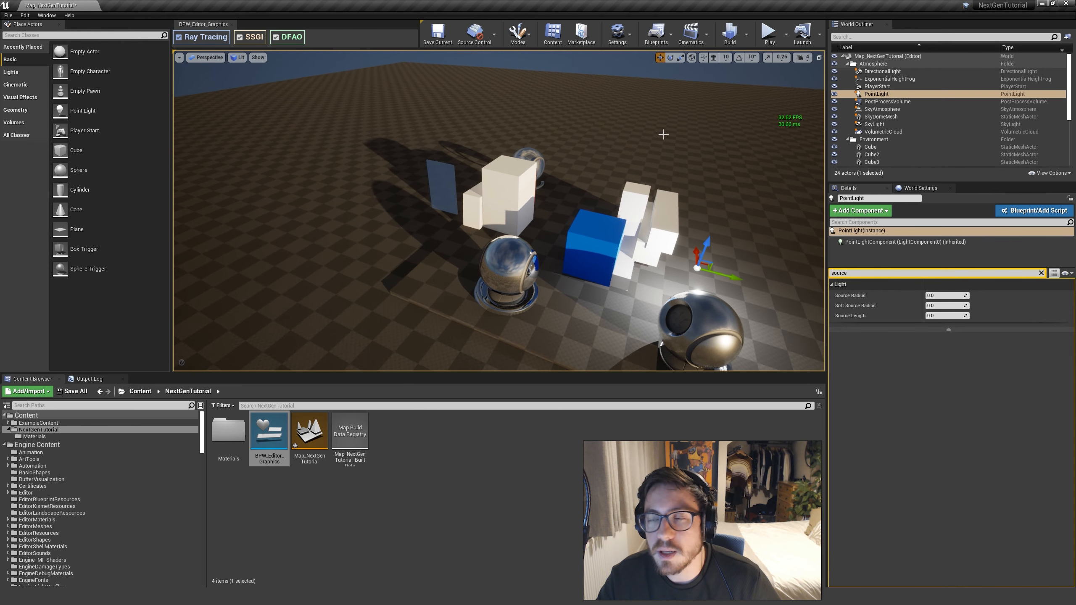
# Review the DirectionalLight's ray tracing properties by filtering its details for "ray", then clear the filter
pyautogui.click(883, 71)
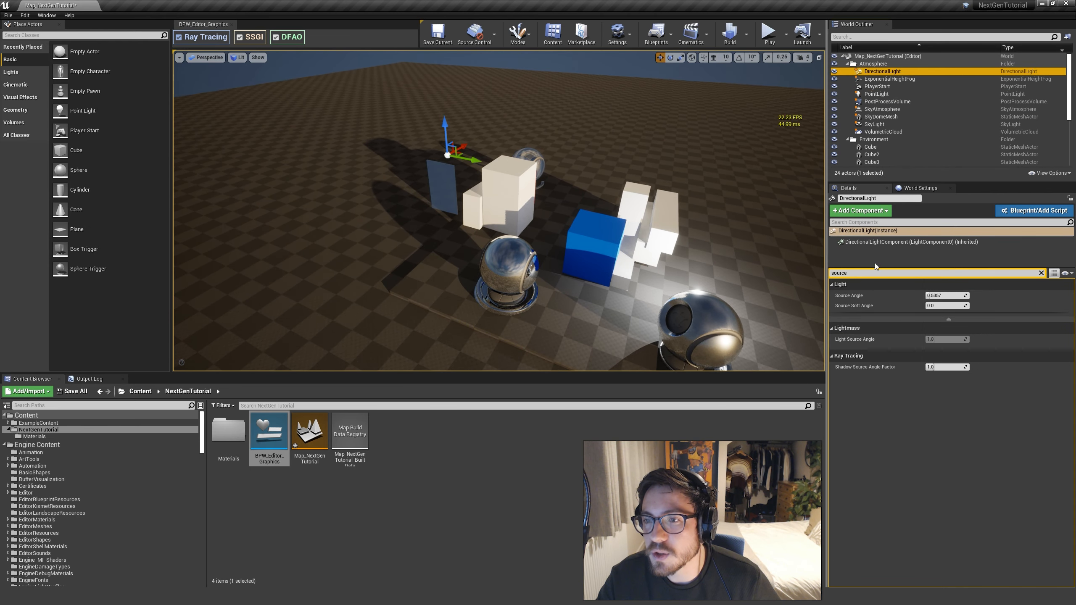
pyautogui.click(1041, 273)
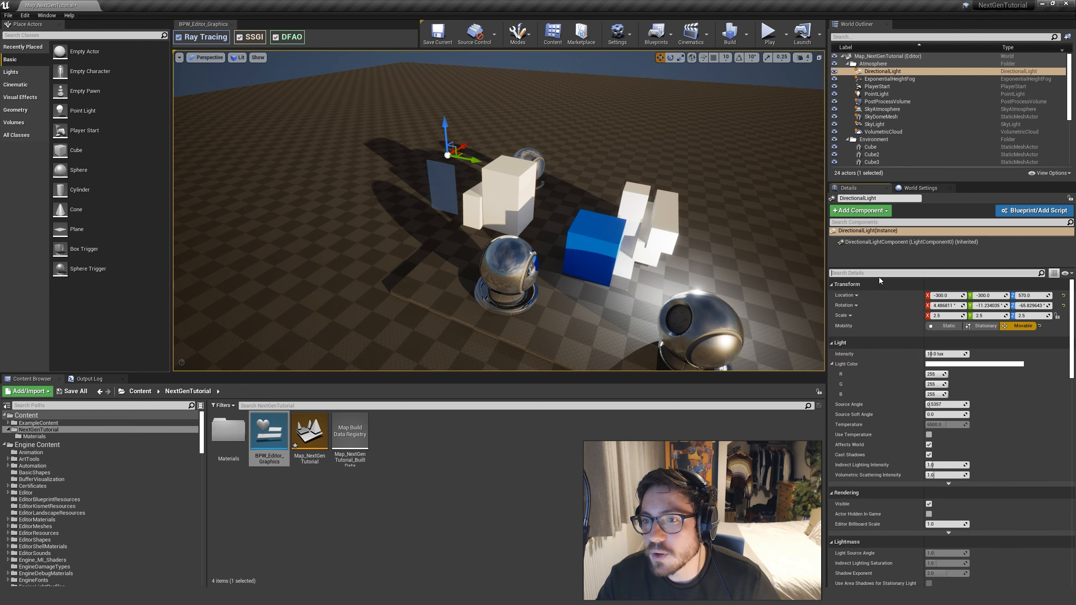
pyautogui.write('ra')
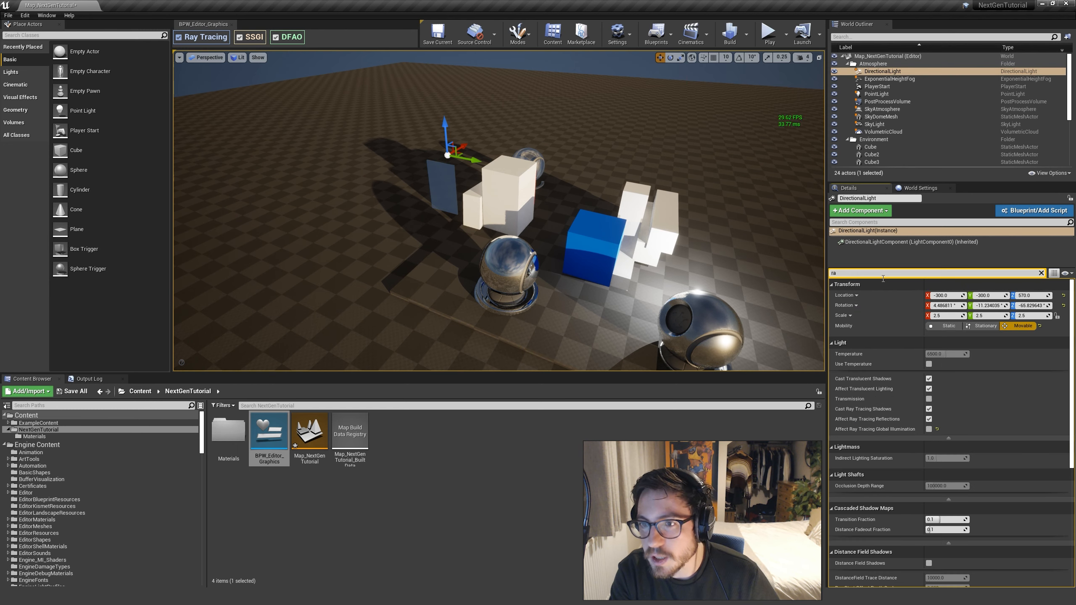
pyautogui.write('y')
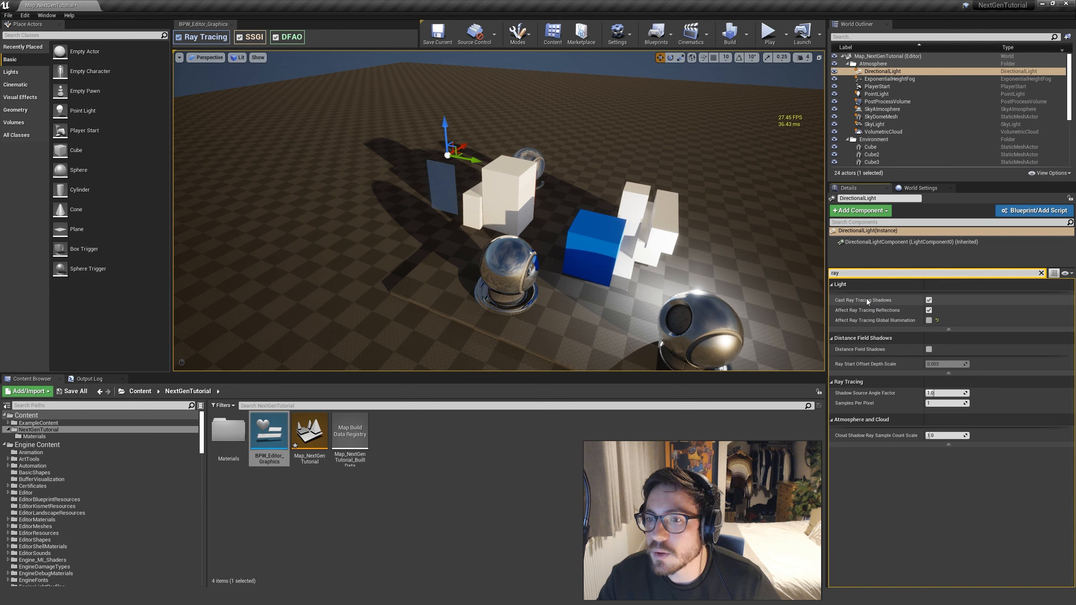
pyautogui.click(1041, 274)
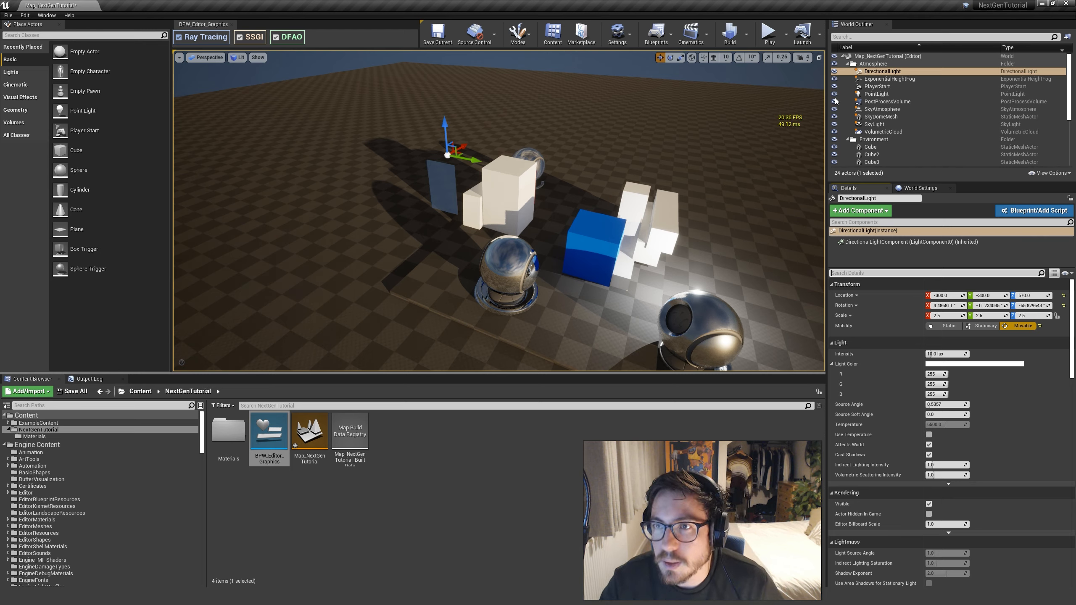
# Raise the ExponentialHeightFog's Fog Density to 0.025714 and its volumetric Extinction Scale to just over 4
pyautogui.click(888, 80)
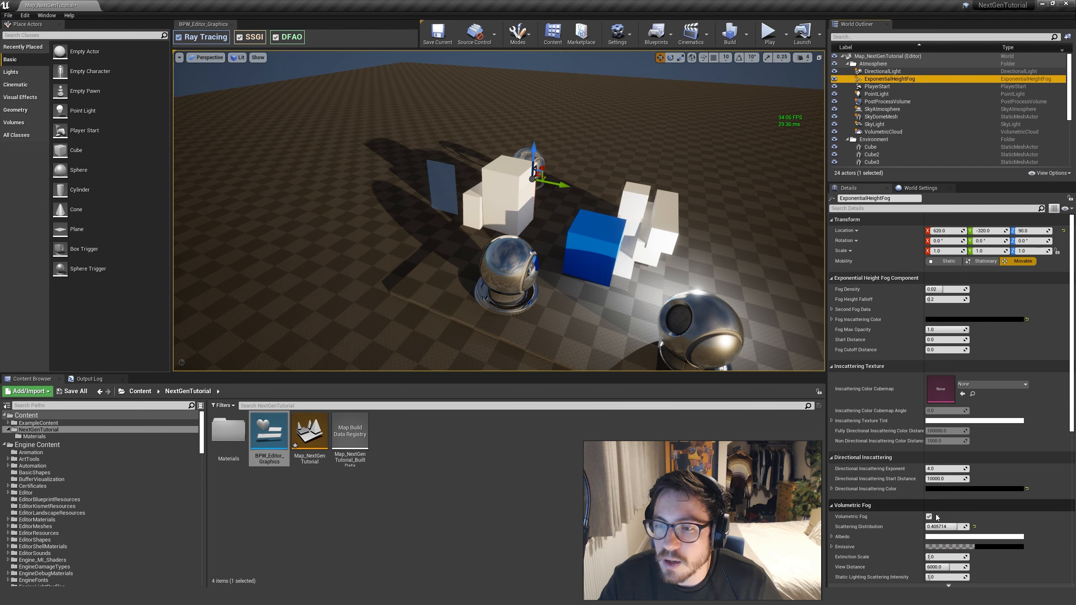
pyautogui.moveTo(945, 289); pyautogui.dragTo(959, 290)
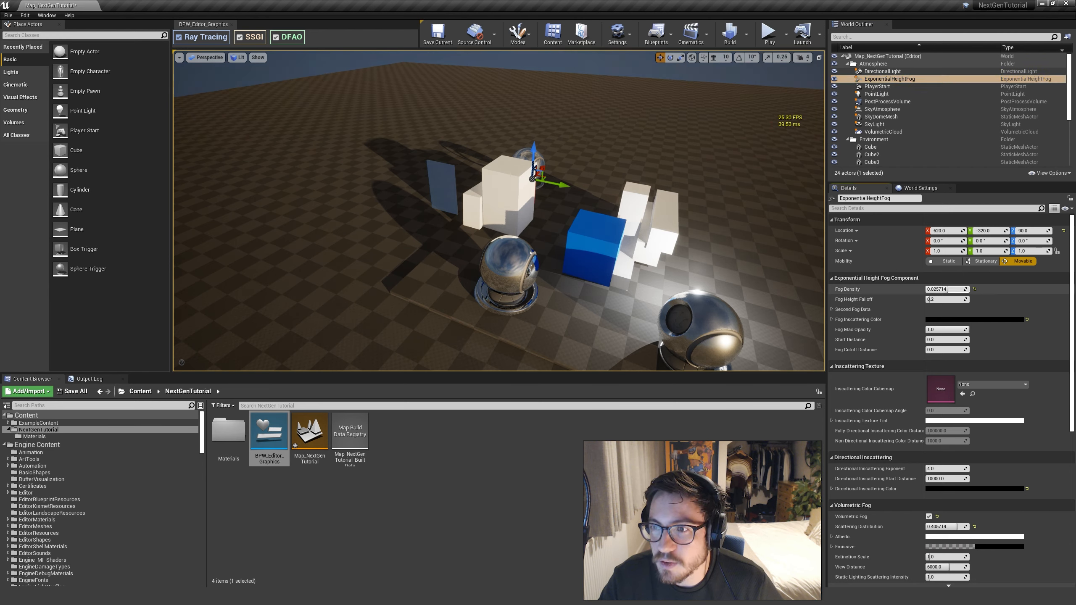
pyautogui.scroll(-3, 951, 450)
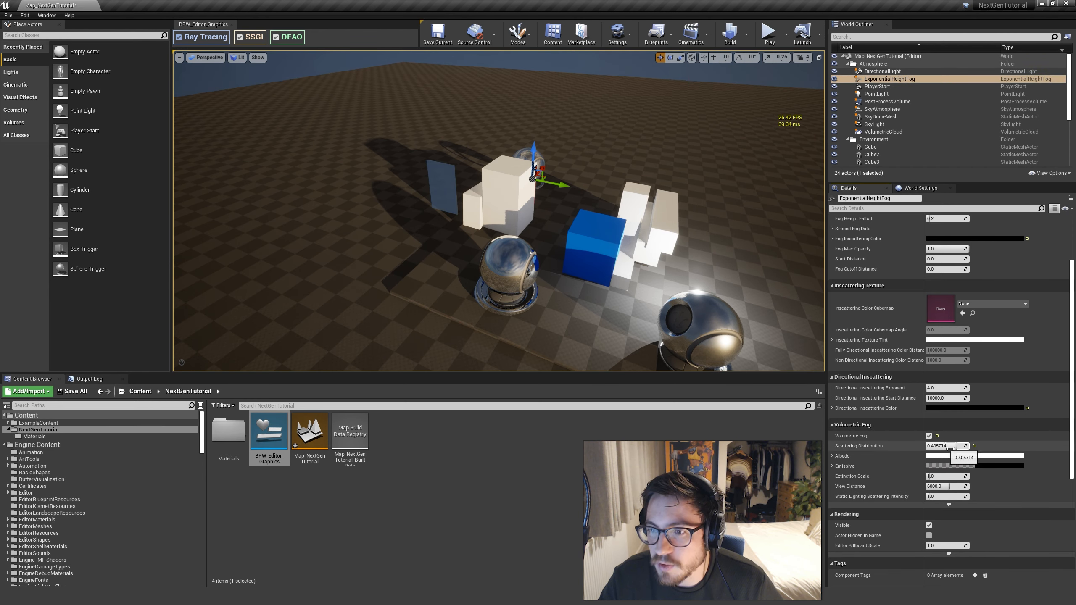
pyautogui.moveTo(936, 475)
pyautogui.mouseDown()
pyautogui.moveTo(969, 476)
pyautogui.moveTo(945, 477)
pyautogui.mouseUp()
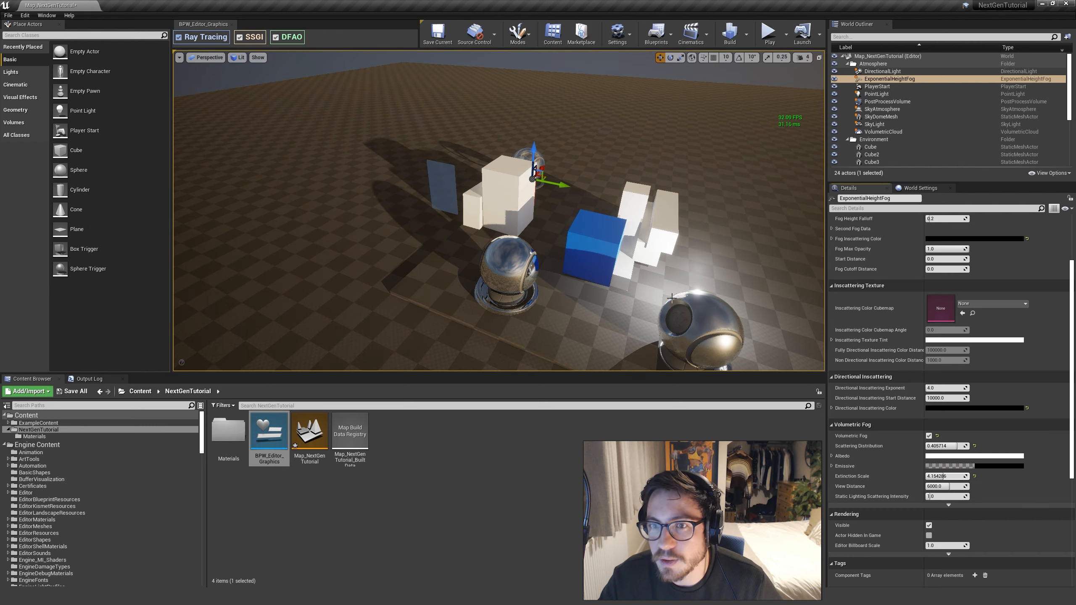
# Duplicate the blue cube and place the copy high in the air above and beside the other blocks
pyautogui.moveTo(672, 298); pyautogui.dragTo(530, 269, button='right')
pyautogui.click(507, 256)
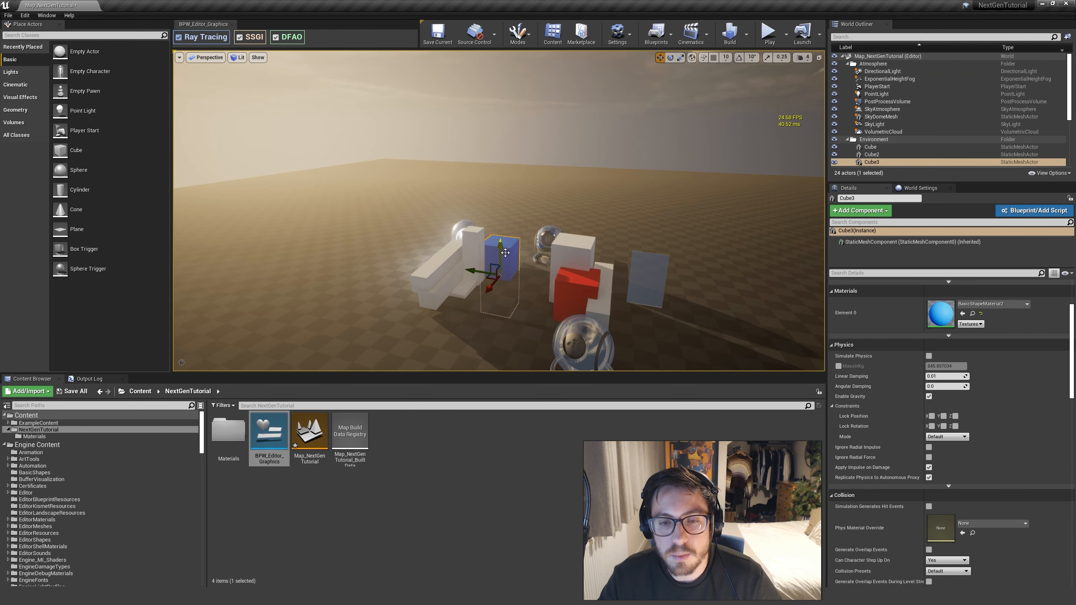
pyautogui.keyDown('alt'); pyautogui.moveTo(505, 252); pyautogui.dragTo(504, 98); pyautogui.keyUp('alt')
pyautogui.moveTo(477, 132); pyautogui.dragTo(361, 126)
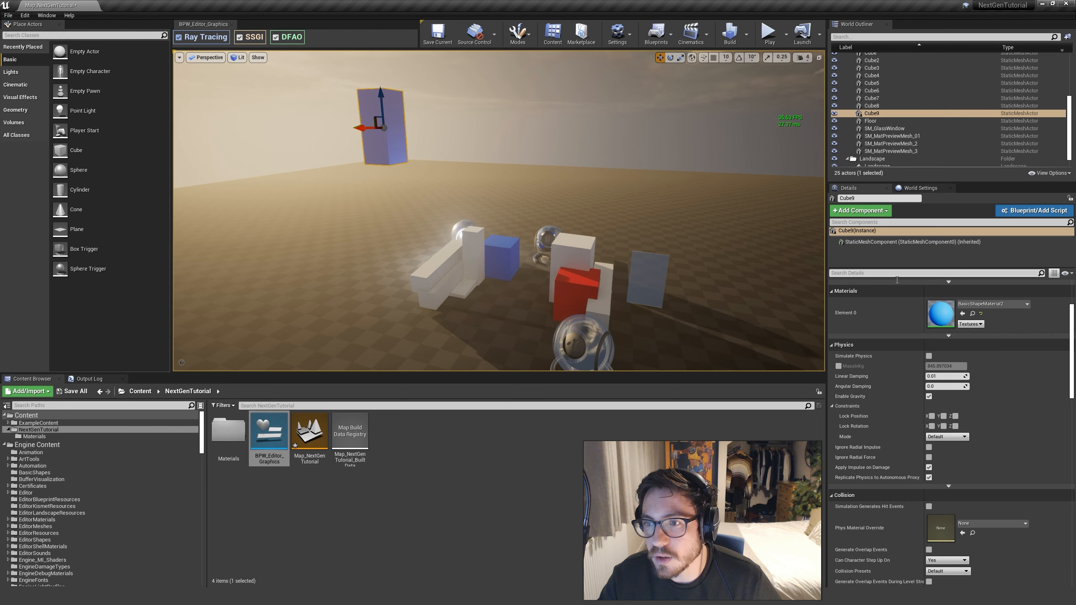
# Check the DirectionalLight's volumetric scattering and shadow settings by filtering its details, then clear the filter
pyautogui.moveTo(1069, 118); pyautogui.dragTo(1069, 68)
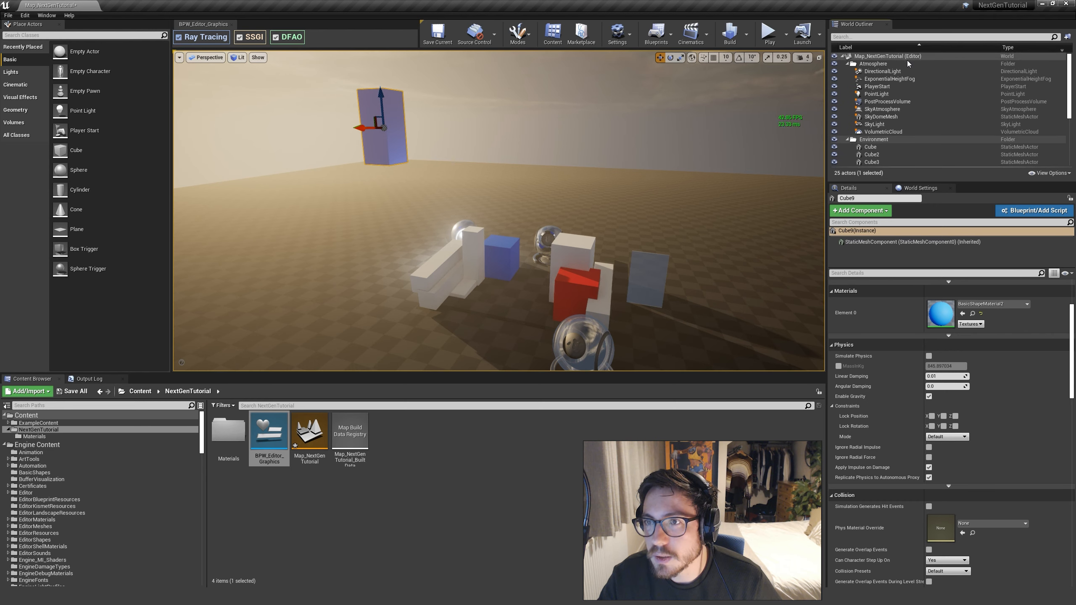
pyautogui.click(882, 71)
pyautogui.click(872, 275)
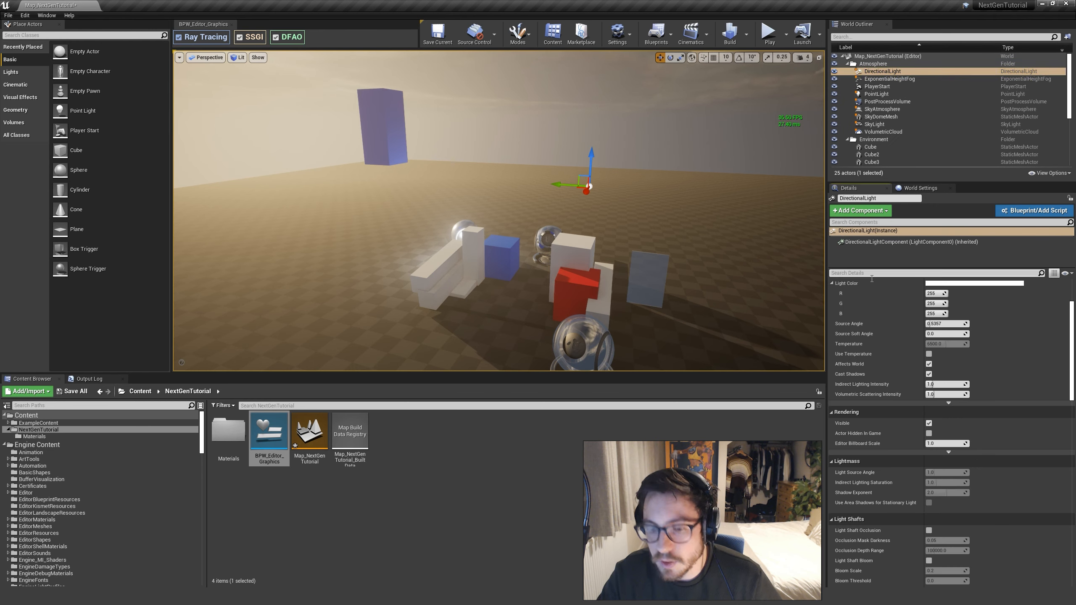
pyautogui.write('volumetr')
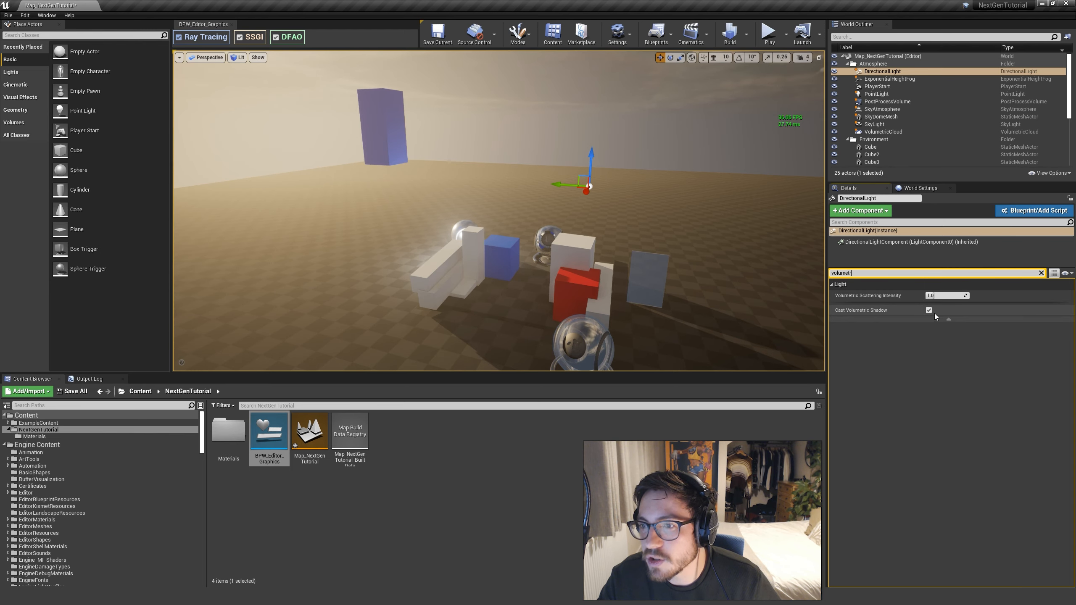
pyautogui.click(1041, 274)
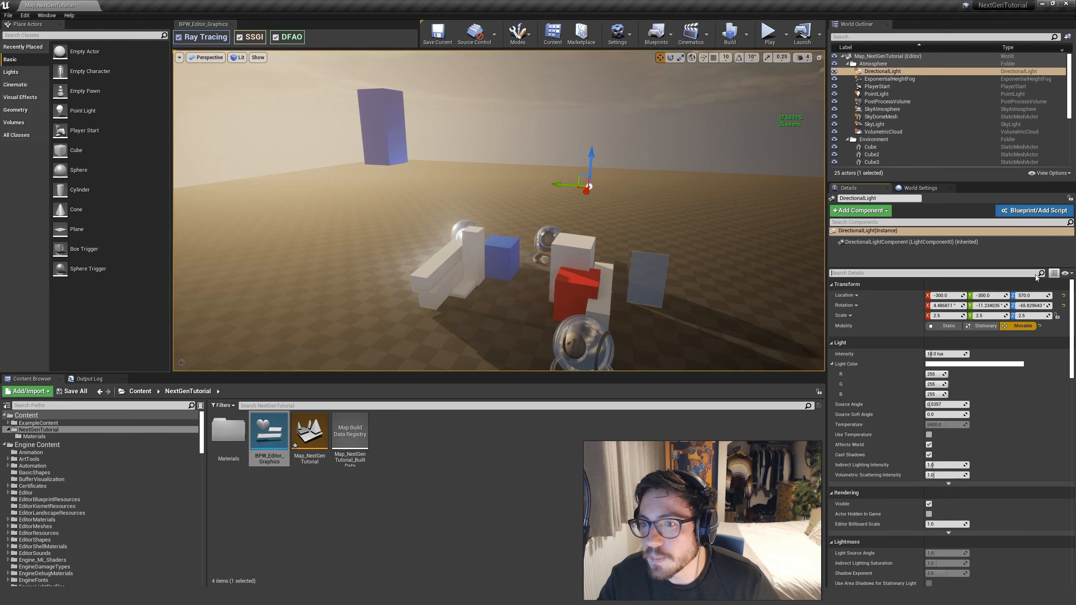
# Filter the DirectionalLight's details for "ray", turn off Cast Ray Tracing Shadows, and inspect the fog around the floating blue cube
pyautogui.click(929, 274)
pyautogui.write('ray')
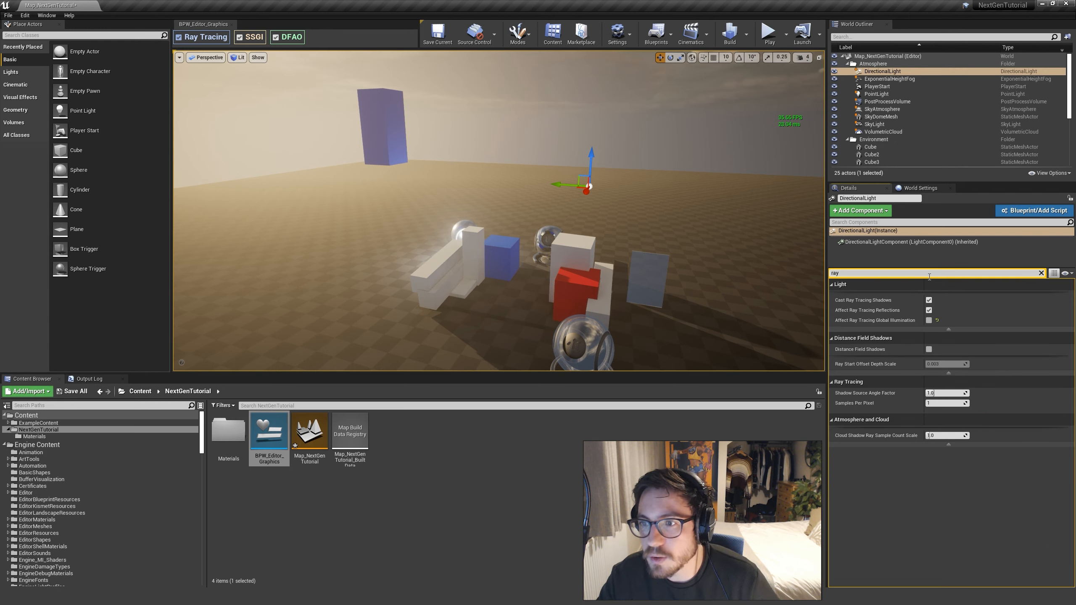
pyautogui.click(929, 300)
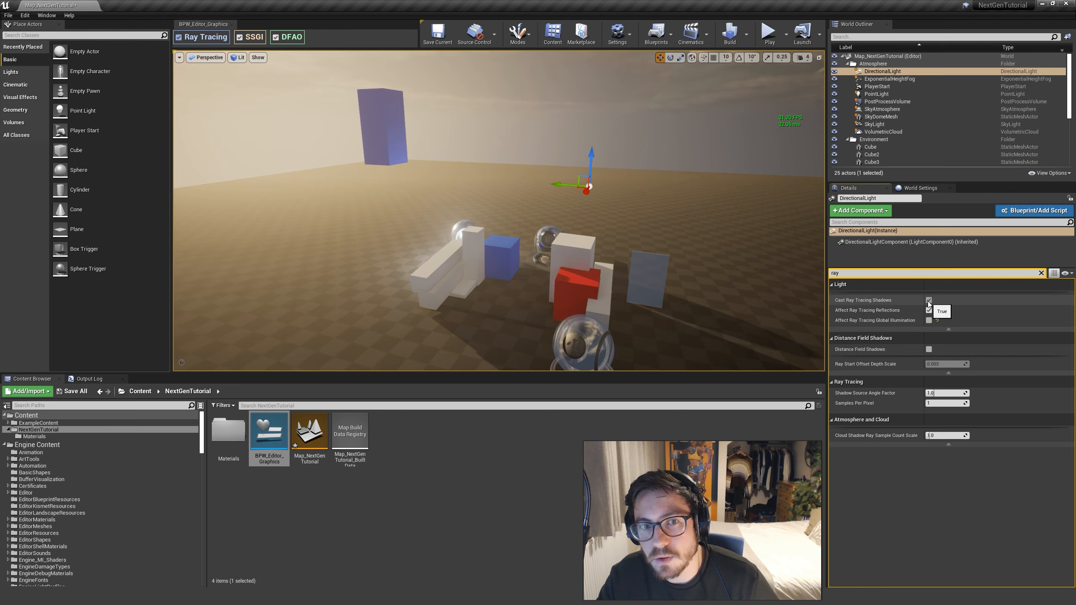
pyautogui.click(928, 301)
pyautogui.moveTo(451, 196)
pyautogui.mouseDown(button='right')
pyautogui.moveTo(428, 180)
pyautogui.moveTo(451, 196)
pyautogui.mouseUp(button='right')
pyautogui.press('d')
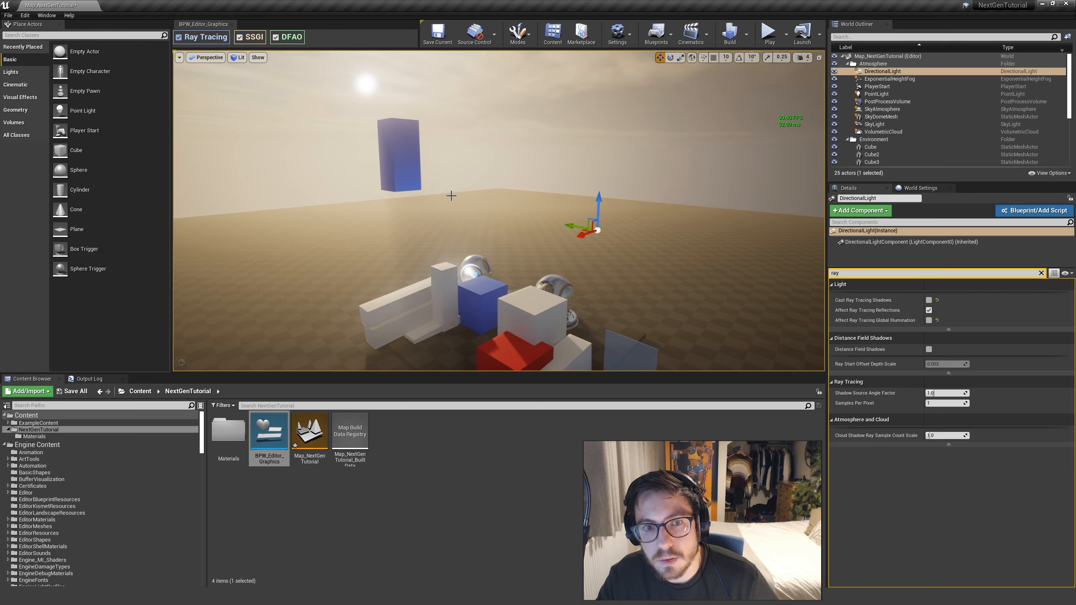
pyautogui.moveTo(501, 230); pyautogui.dragTo(472, 227, button='right')
pyautogui.press('d')
pyautogui.press('a')
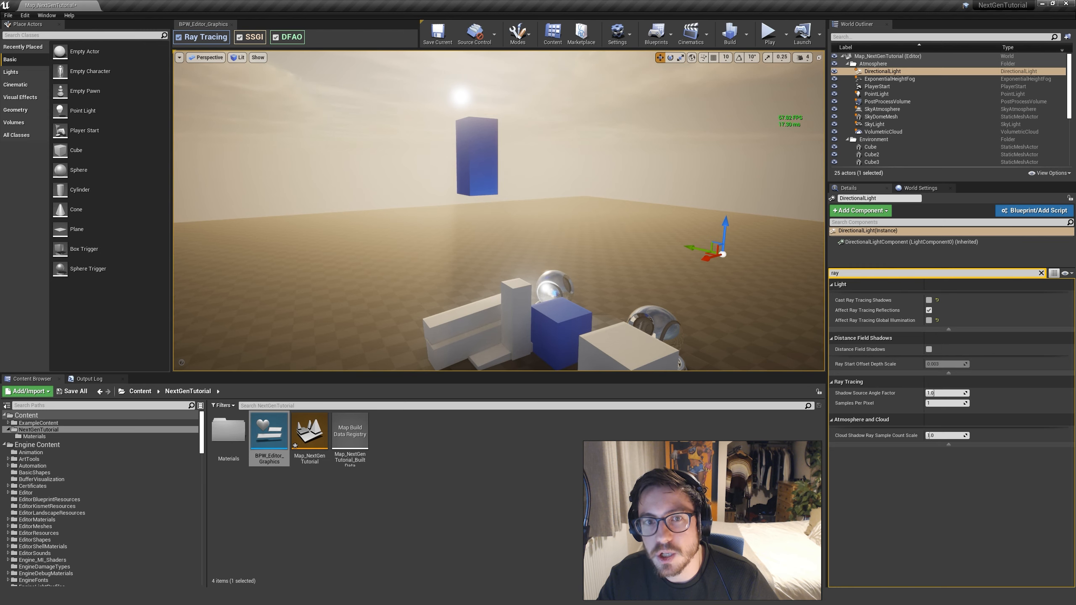
# Rotate the floating blue cube slightly in front of the sun
pyautogui.click(481, 129)
pyautogui.press('e')
pyautogui.moveTo(495, 180); pyautogui.dragTo(475, 198)
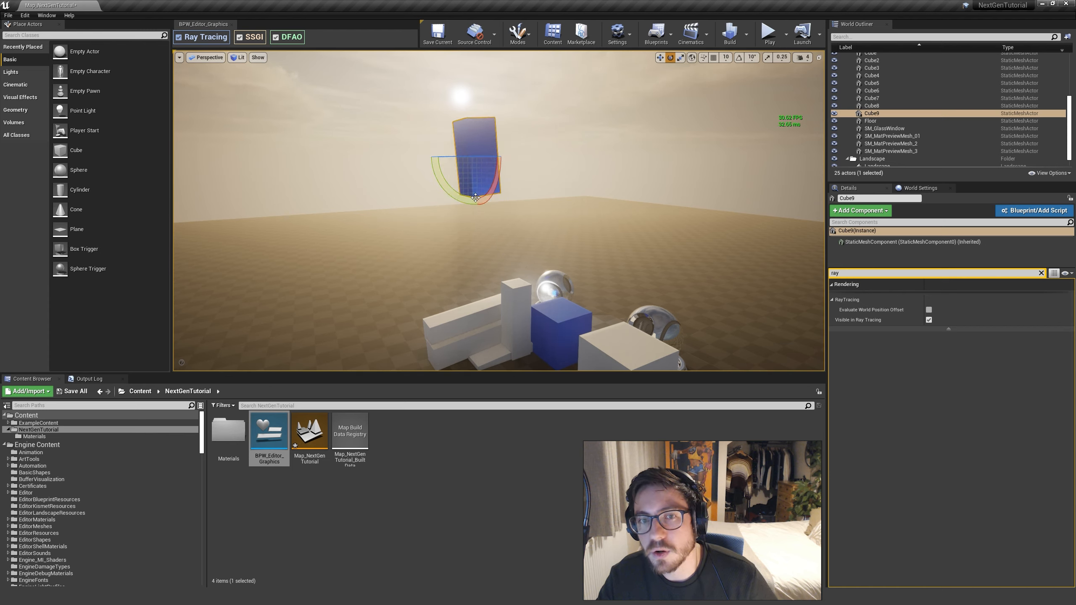
# Reselect the DirectionalLight and turn its Cast Ray Tracing Shadows back on
pyautogui.click(898, 106)
pyautogui.scroll(5, 1014, 88)
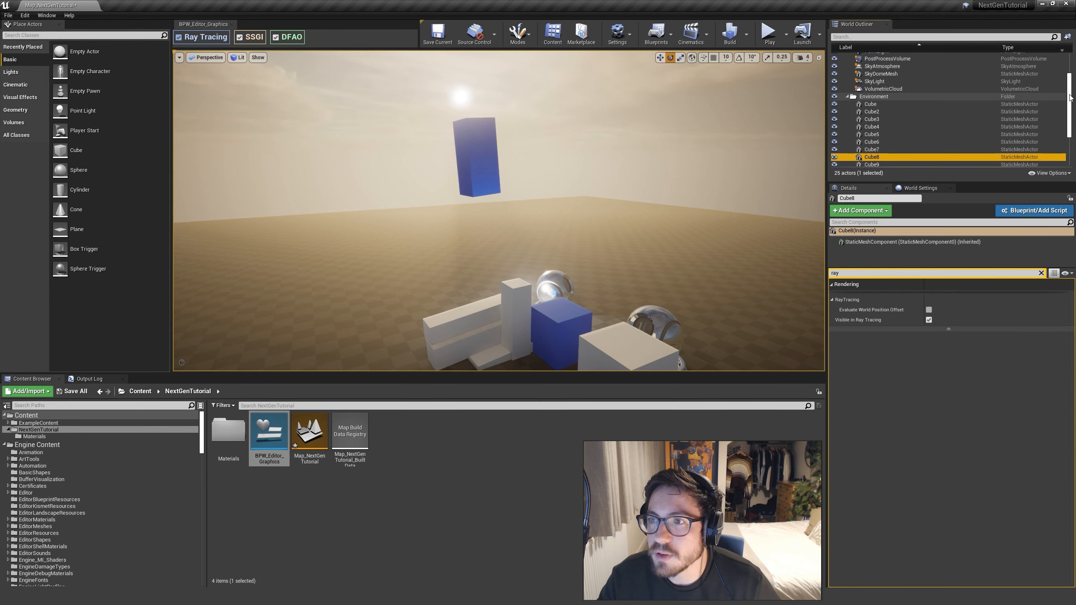
pyautogui.click(887, 94)
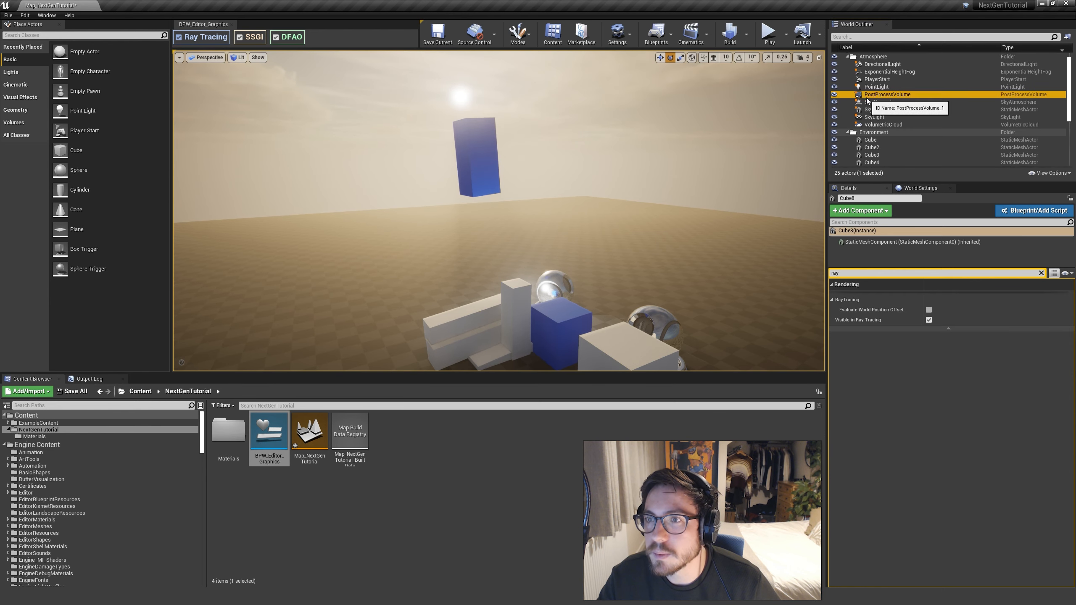
pyautogui.click(880, 72)
pyautogui.click(882, 65)
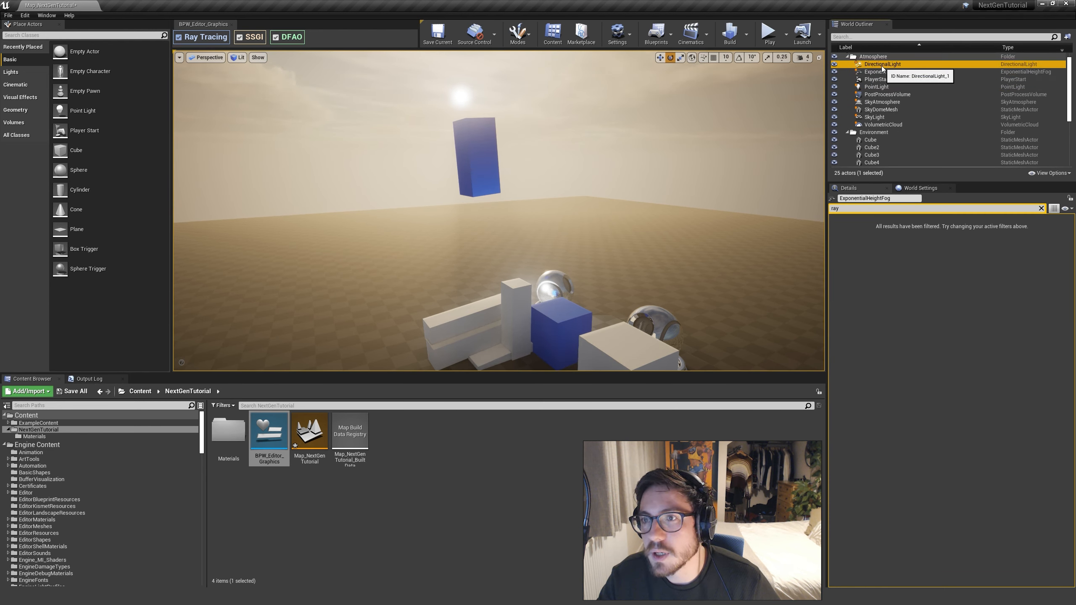
pyautogui.click(929, 300)
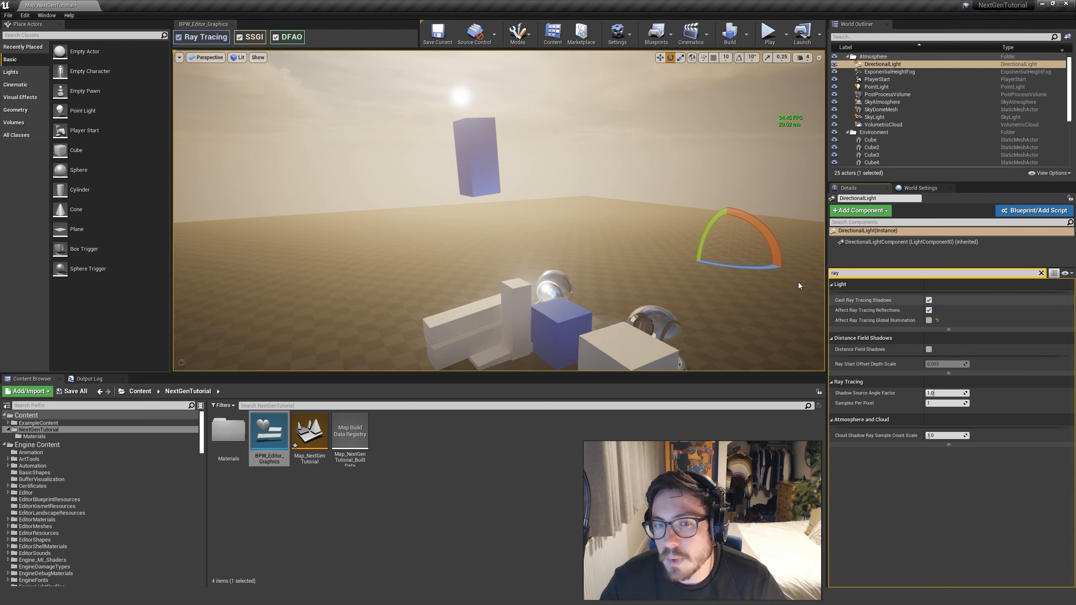
# Place a point light on the floor between the blue and red cubes and turn off its Cast Ray Tracing Shadows
pyautogui.moveTo(627, 255); pyautogui.dragTo(624, 297, button='right')
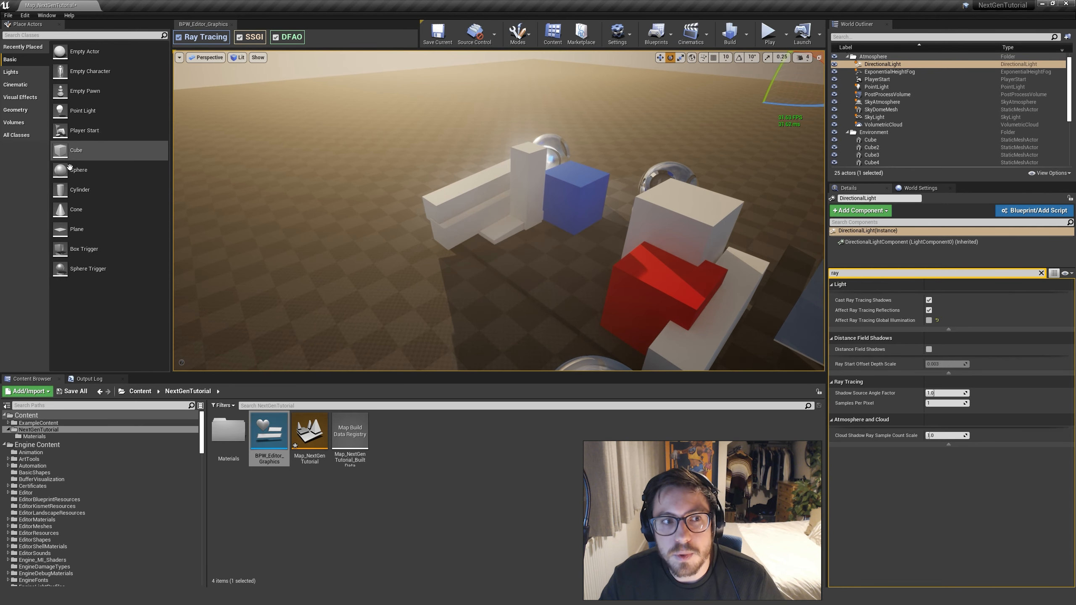
pyautogui.moveTo(83, 110); pyautogui.dragTo(559, 254)
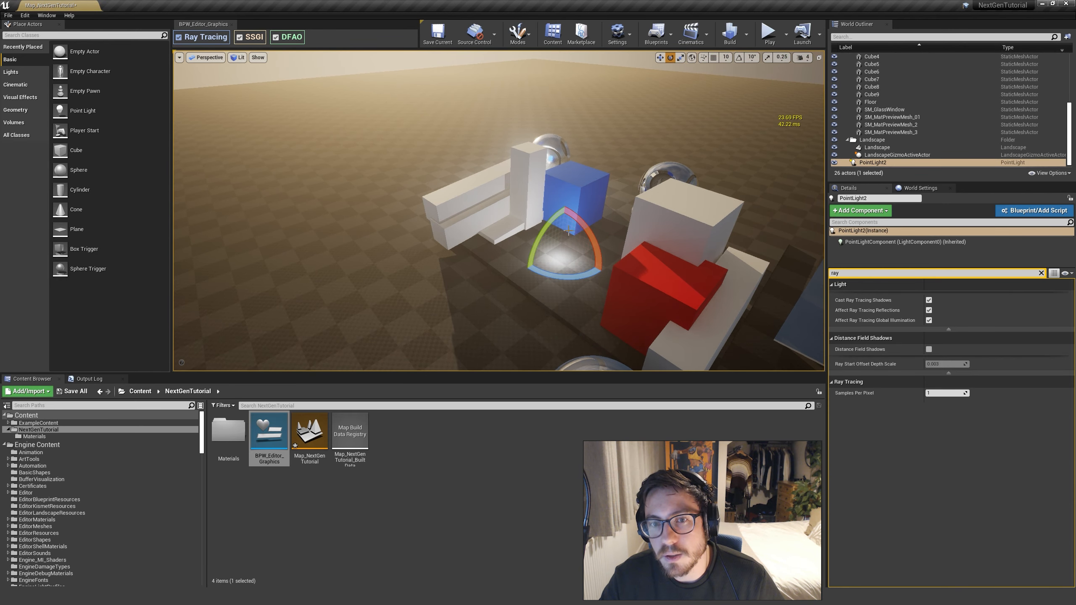
pyautogui.press('w')
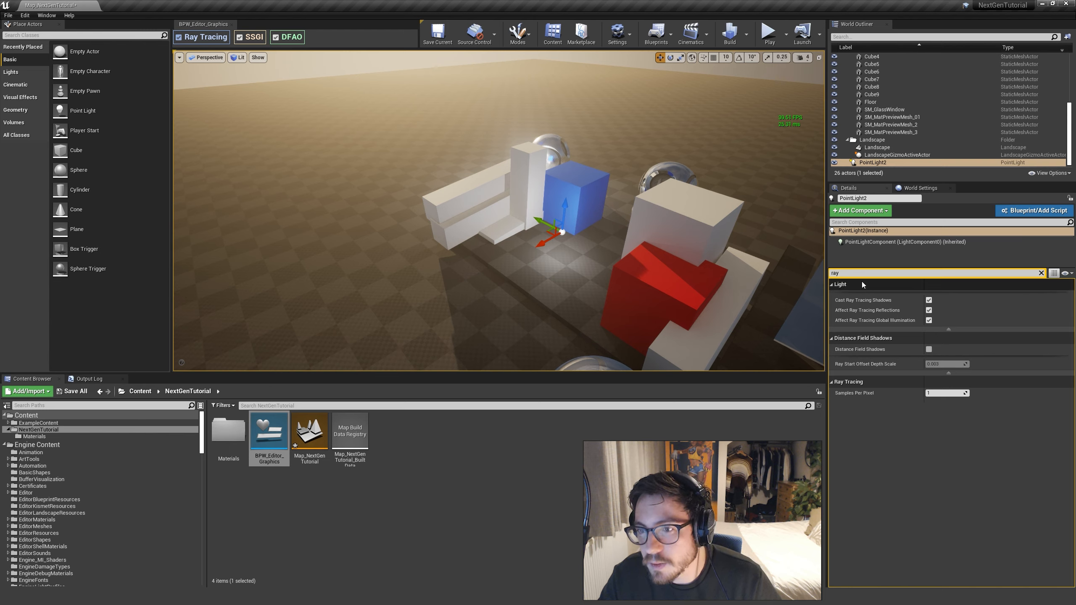
pyautogui.click(860, 276)
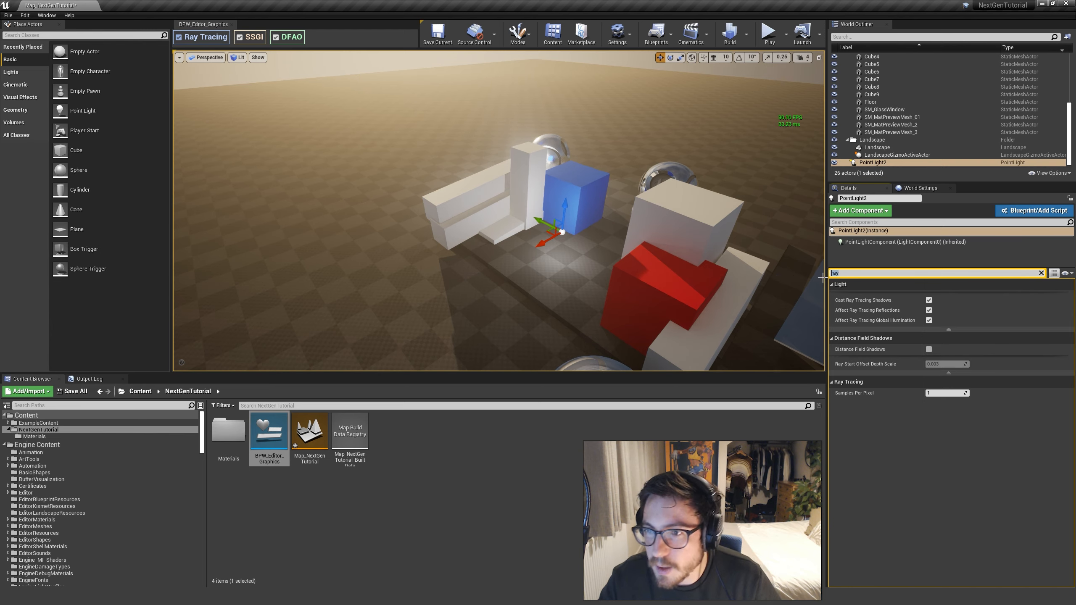
pyautogui.click(928, 301)
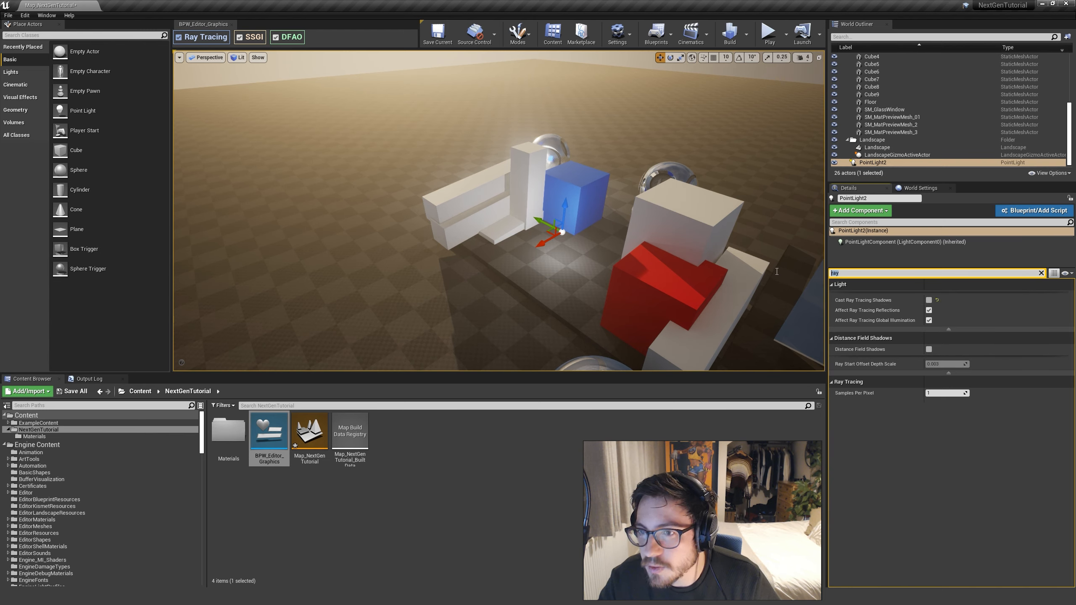
# Filter the point light's details for "volum", enable Cast Volumetric Shadow, and set Volumetric Scattering Intensity to 200
pyautogui.write('volum')
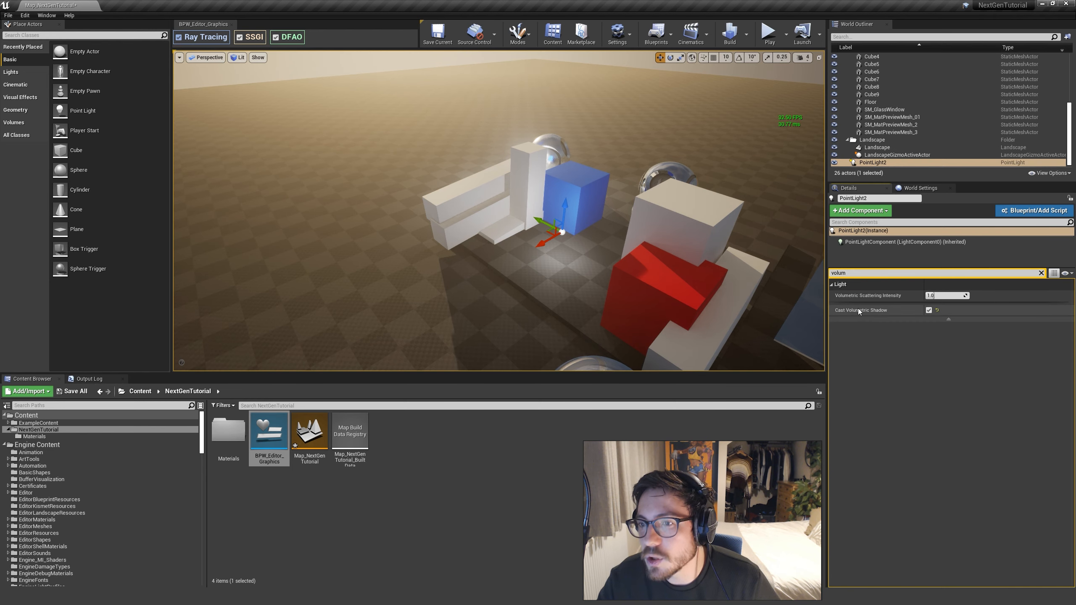
pyautogui.moveTo(946, 297); pyautogui.dragTo(969, 296)
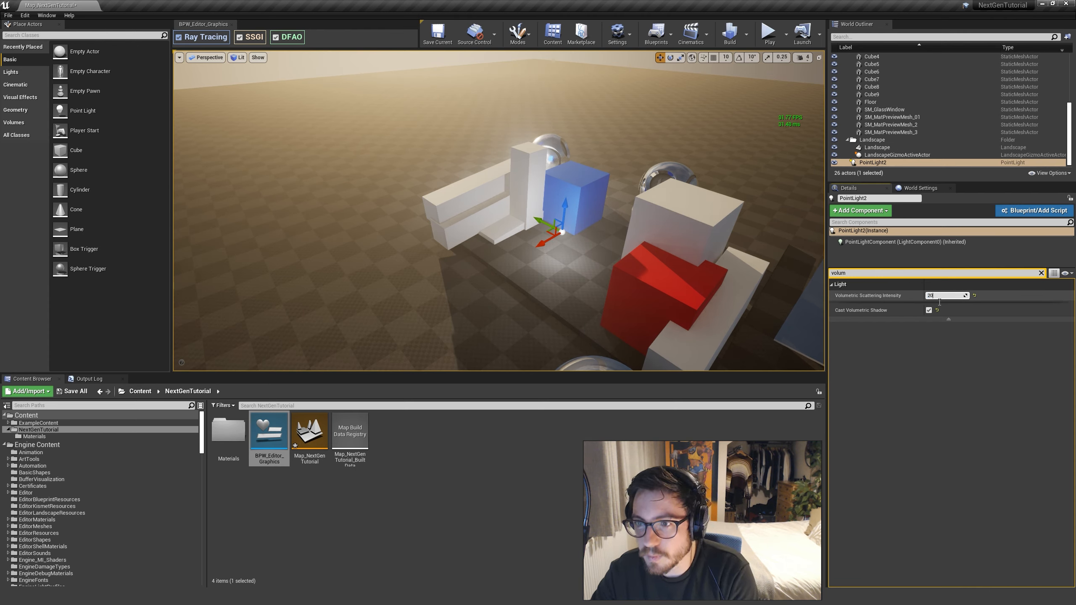
pyautogui.press('Return')
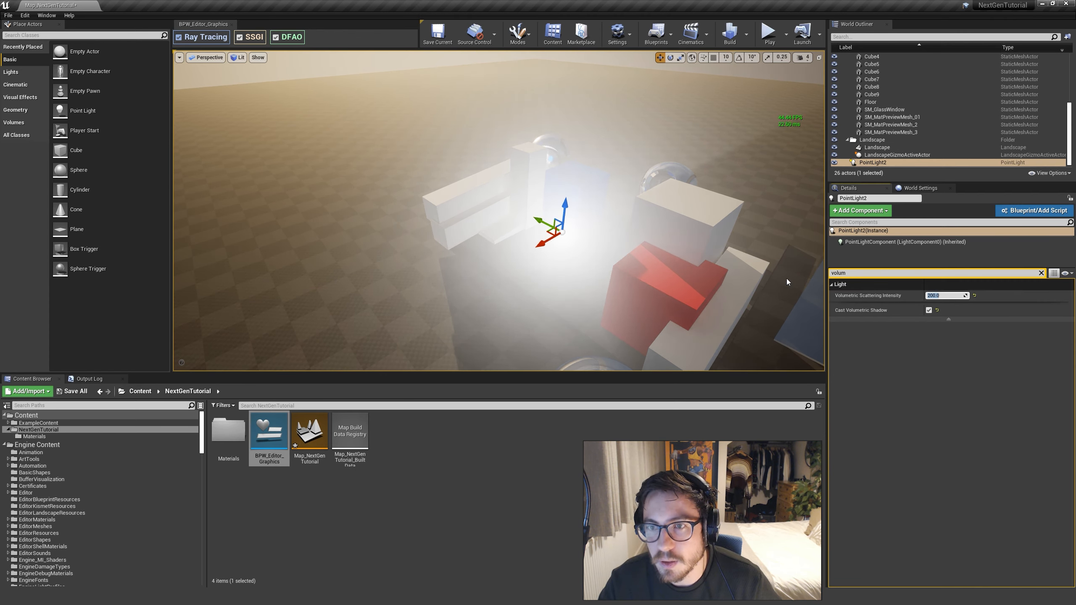
# Clear the details filter and raise the point light's Intensity to about 46.58 cd and its Attenuation Radius to about 1209
pyautogui.click(1042, 273)
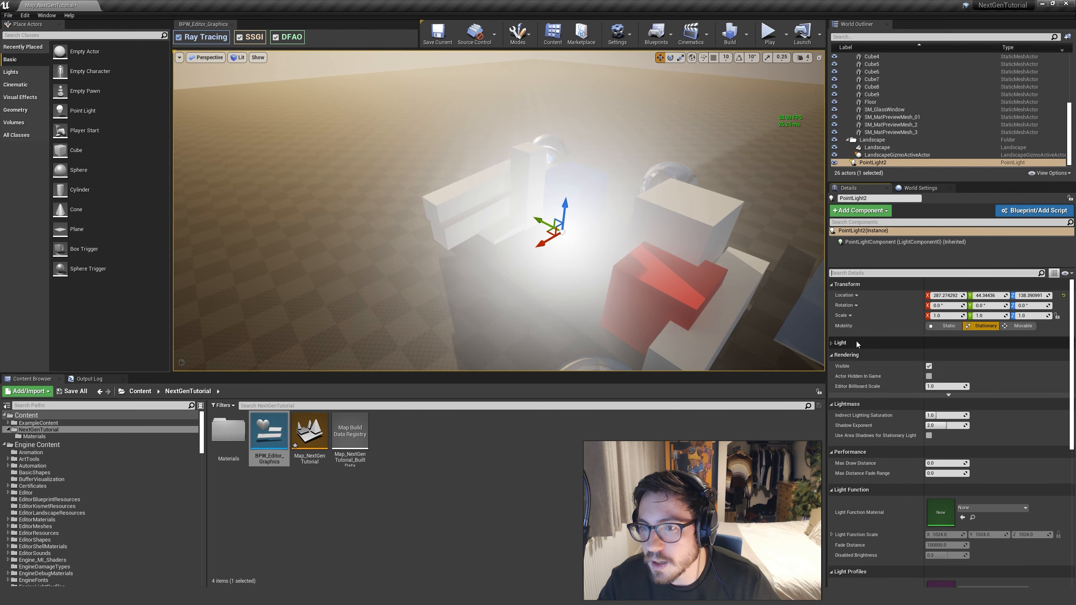
pyautogui.moveTo(943, 355)
pyautogui.mouseDown()
pyautogui.moveTo(975, 356)
pyautogui.moveTo(949, 354)
pyautogui.moveTo(939, 374)
pyautogui.mouseUp()
pyautogui.moveTo(614, 220); pyautogui.dragTo(481, 259, button='right')
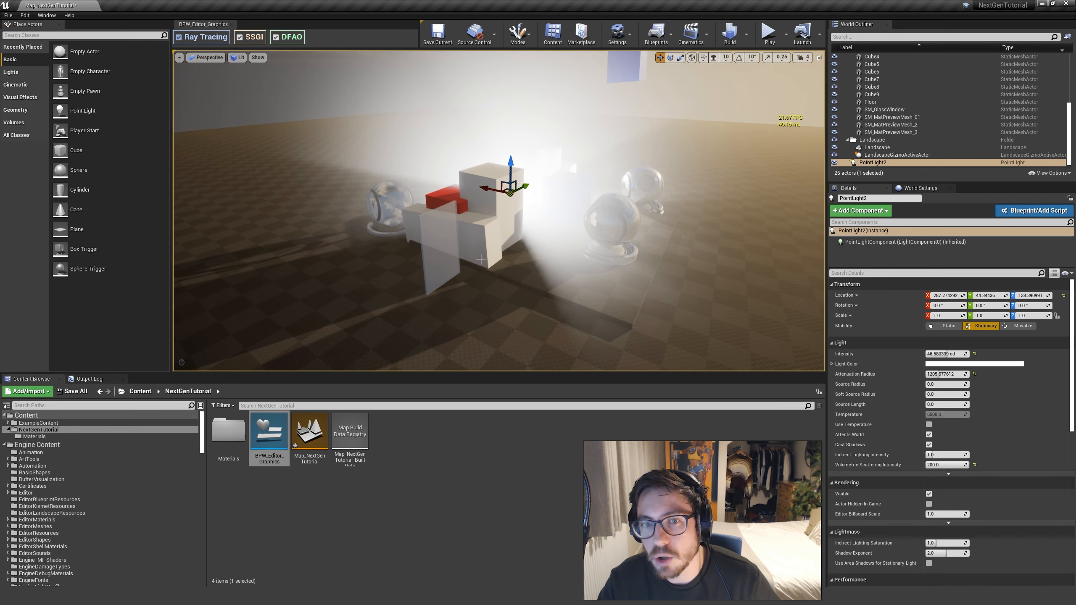
pyautogui.moveTo(559, 265); pyautogui.dragTo(638, 318, button='right')
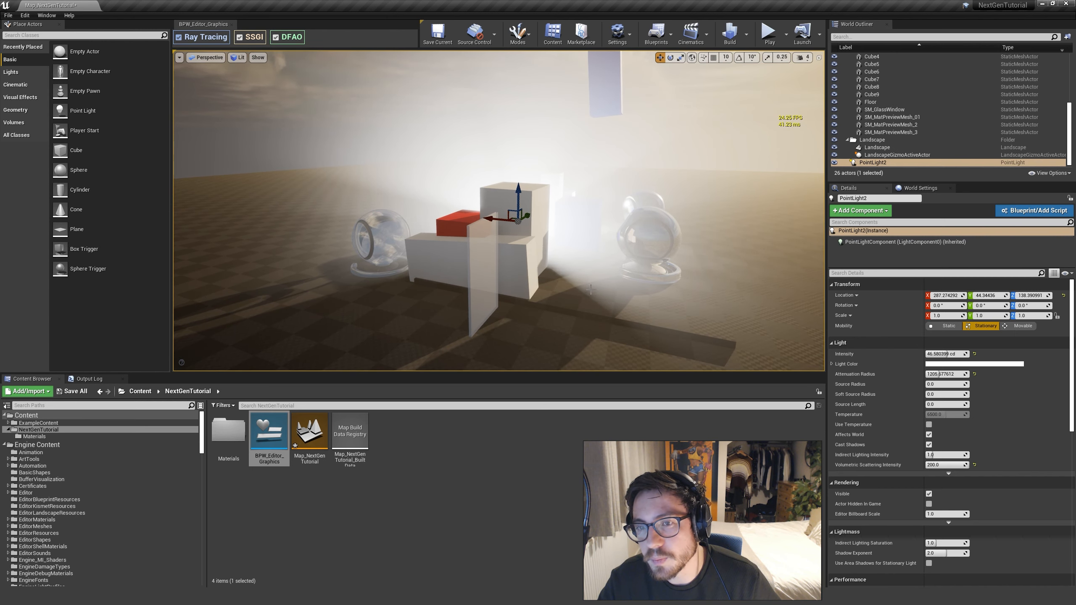
pyautogui.moveTo(640, 304)
pyautogui.mouseDown(button='right')
pyautogui.moveTo(620, 318)
pyautogui.moveTo(619, 304)
pyautogui.mouseUp(button='right')
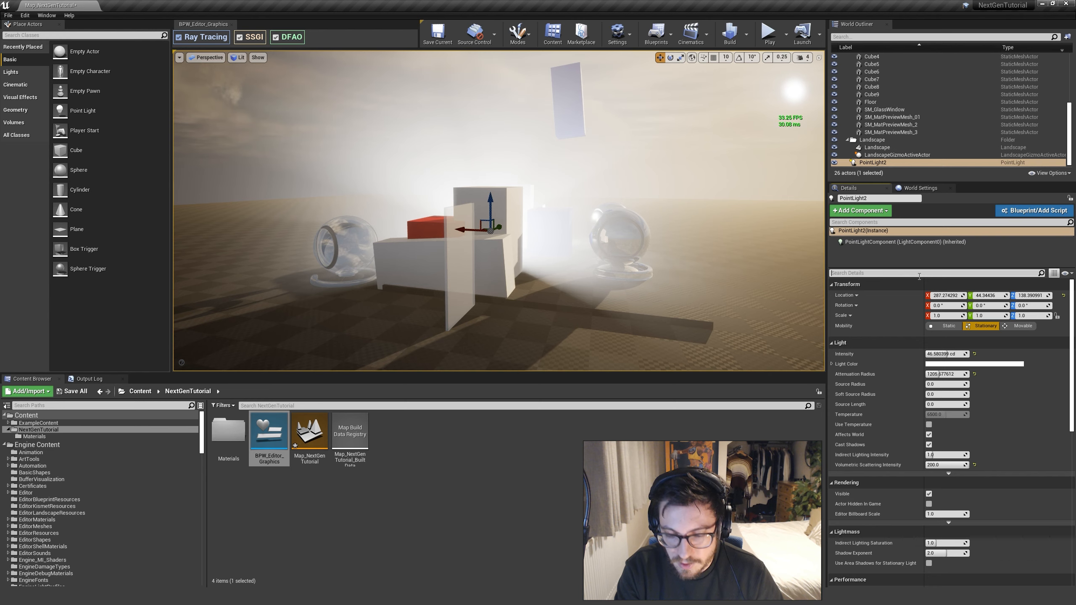
# Filter the point light's details for "ray", then switch Cast Ray Tracing Shadows on and back off to compare the fog
pyautogui.write('ray')
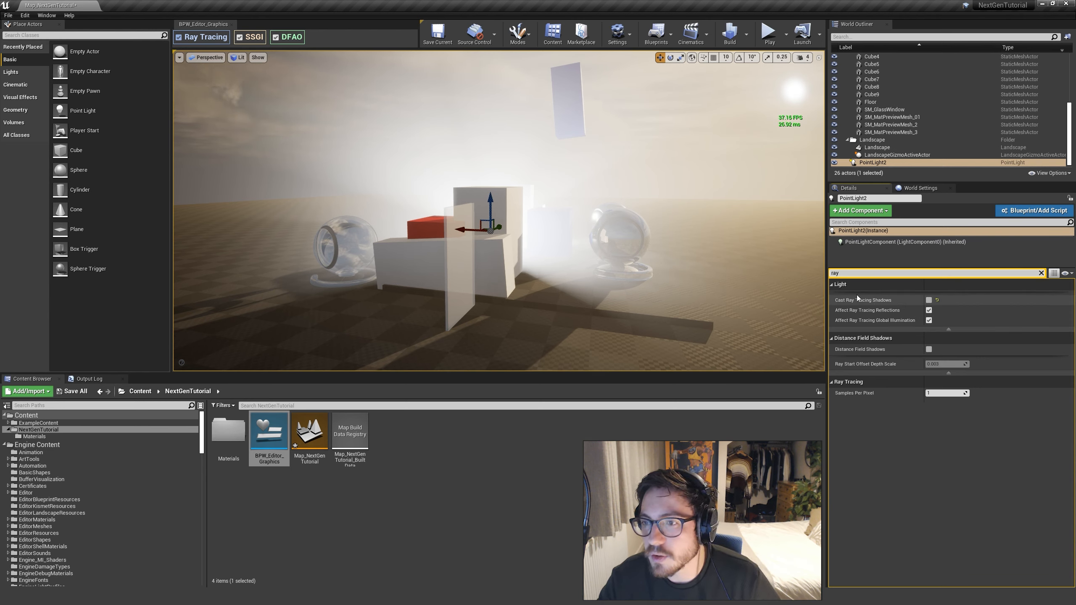
pyautogui.click(929, 301)
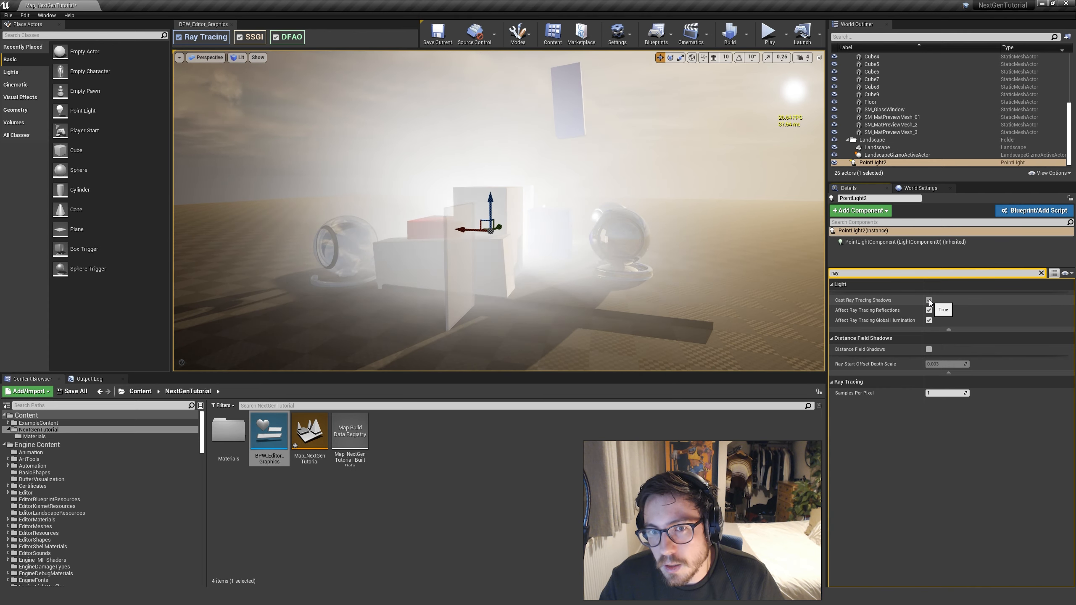
pyautogui.click(929, 300)
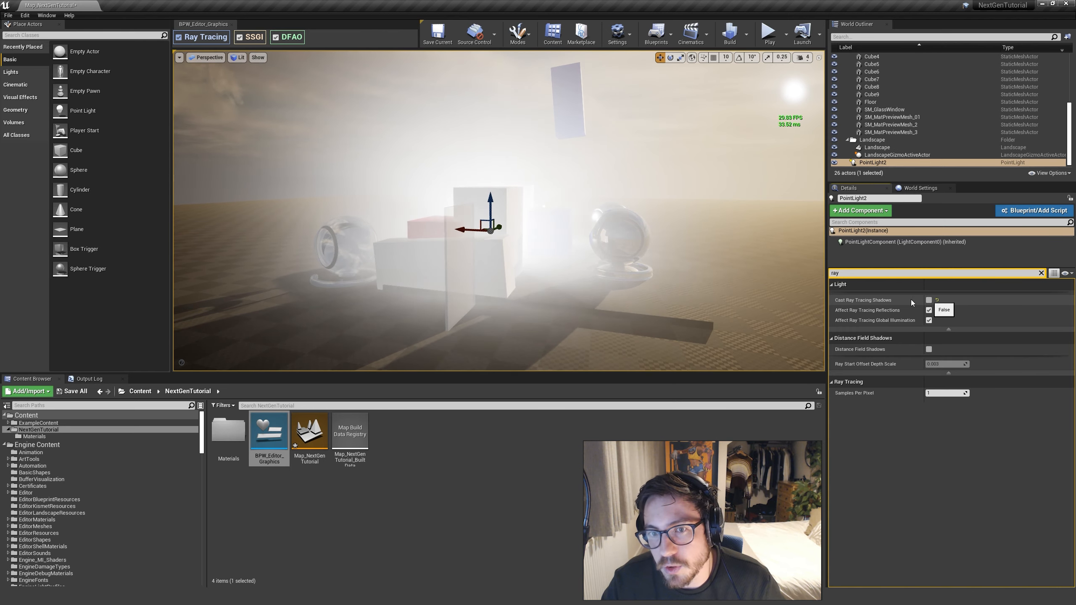
# Examine the point light's volumetric shadows around the blocks and glass pane with its ray tracing shadows off
pyautogui.moveTo(564, 290); pyautogui.dragTo(584, 289, button='right')
pyautogui.press('e')
pyautogui.press('w')
pyautogui.moveTo(656, 301)
pyautogui.mouseDown(button='right')
pyautogui.moveTo(679, 312)
pyautogui.moveTo(657, 302)
pyautogui.moveTo(670, 293)
pyautogui.moveTo(643, 296)
pyautogui.mouseUp(button='right')
pyautogui.press('a')
pyautogui.press('d')
pyautogui.press('d')
pyautogui.press('a')
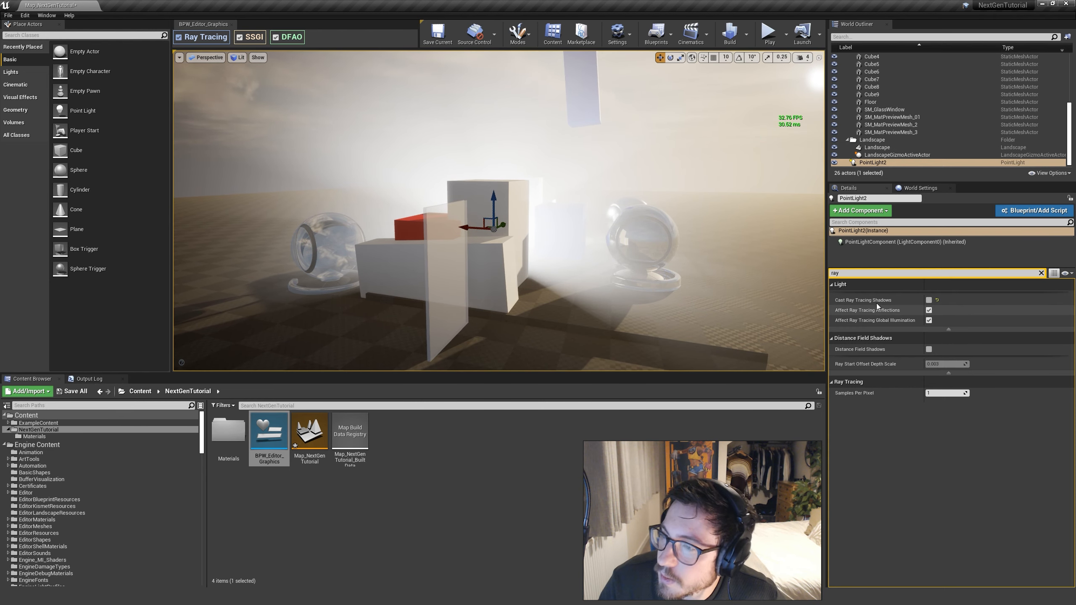
# Toggle the point light's Cast Ray Tracing Shadows on and off twice to compare the fog from the closer view
pyautogui.click(929, 300)
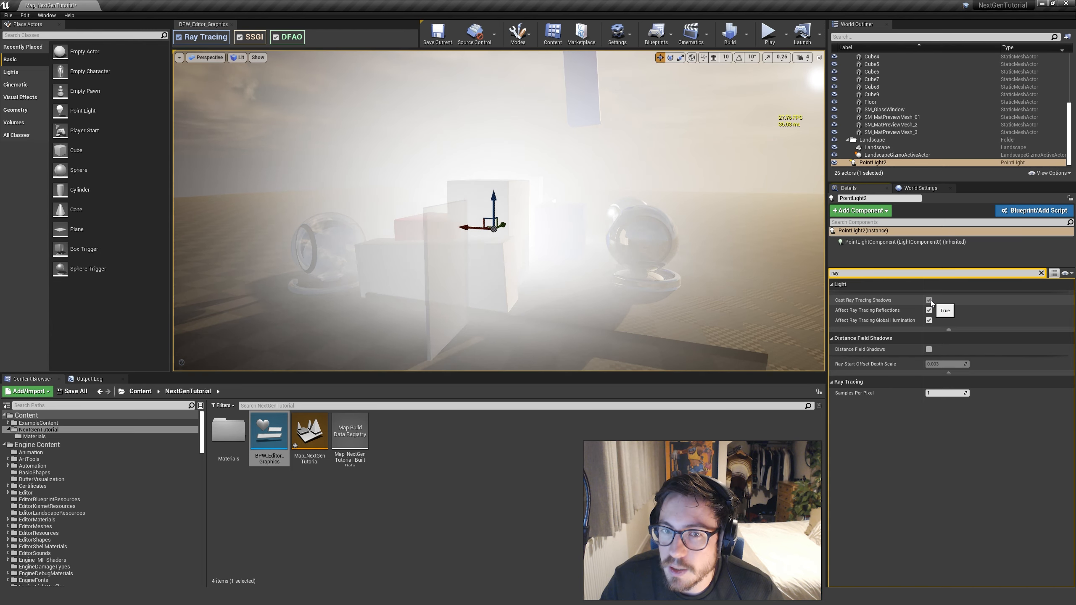
pyautogui.click(929, 300)
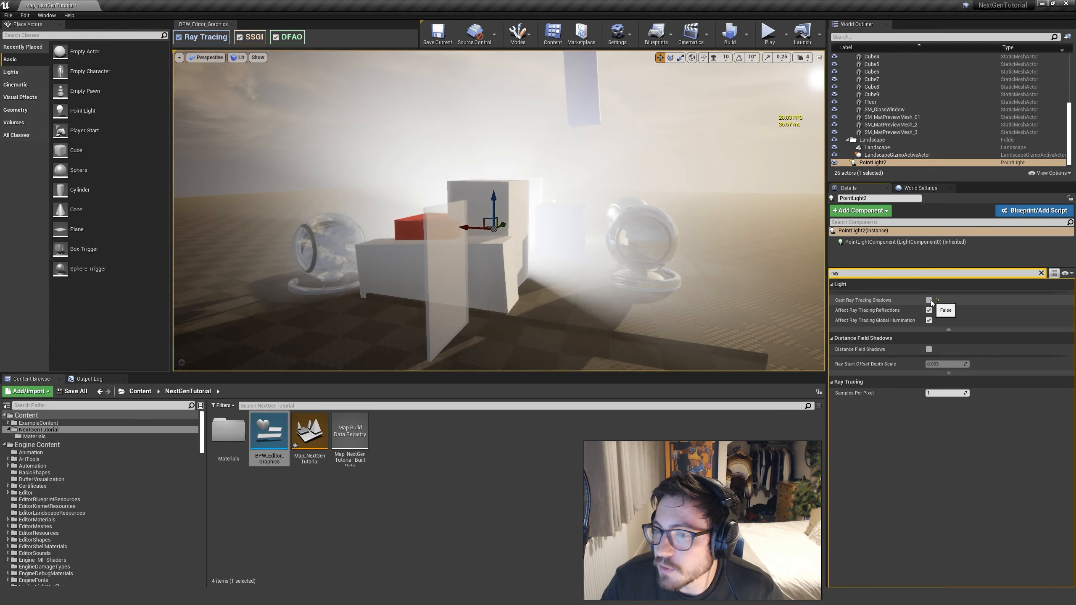
pyautogui.click(929, 300)
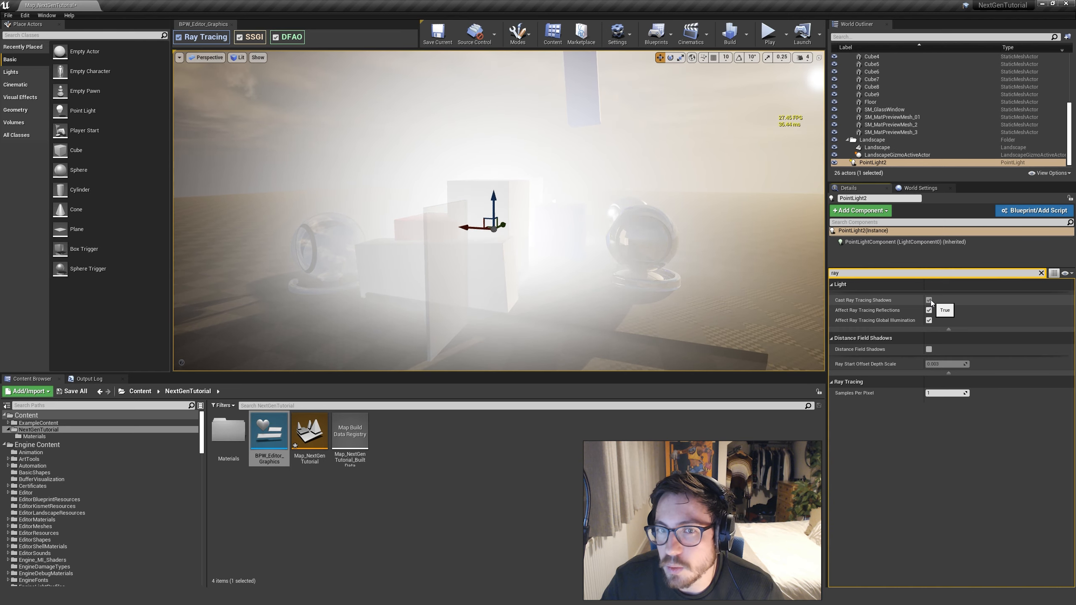
pyautogui.click(930, 300)
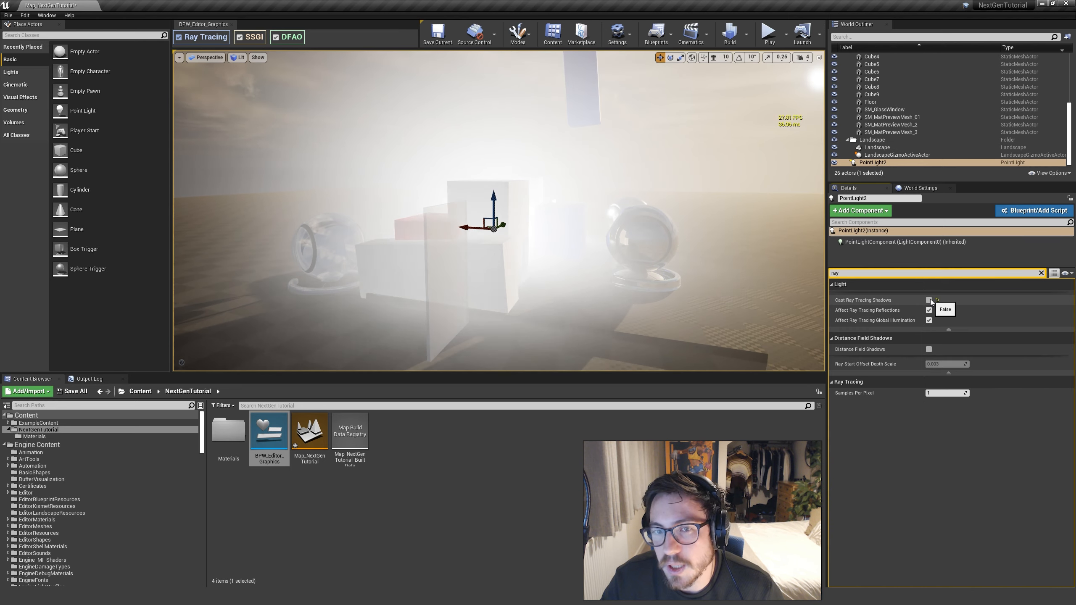
# Delete the added point light and select the PostProcessVolume to show its ray tracing settings
pyautogui.moveTo(593, 237); pyautogui.dragTo(624, 256, button='right')
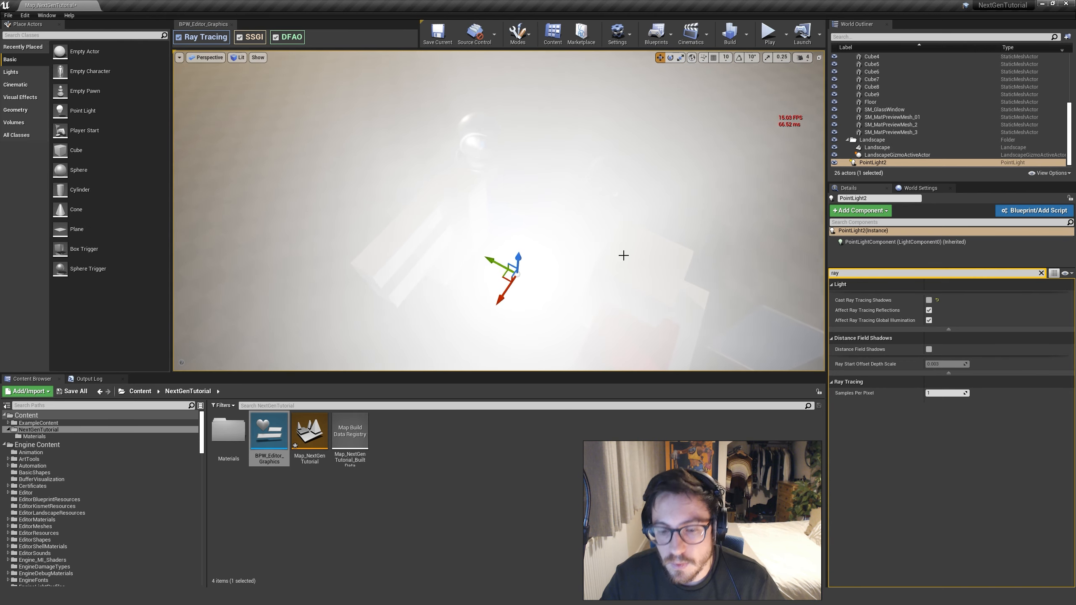
pyautogui.press('Delete')
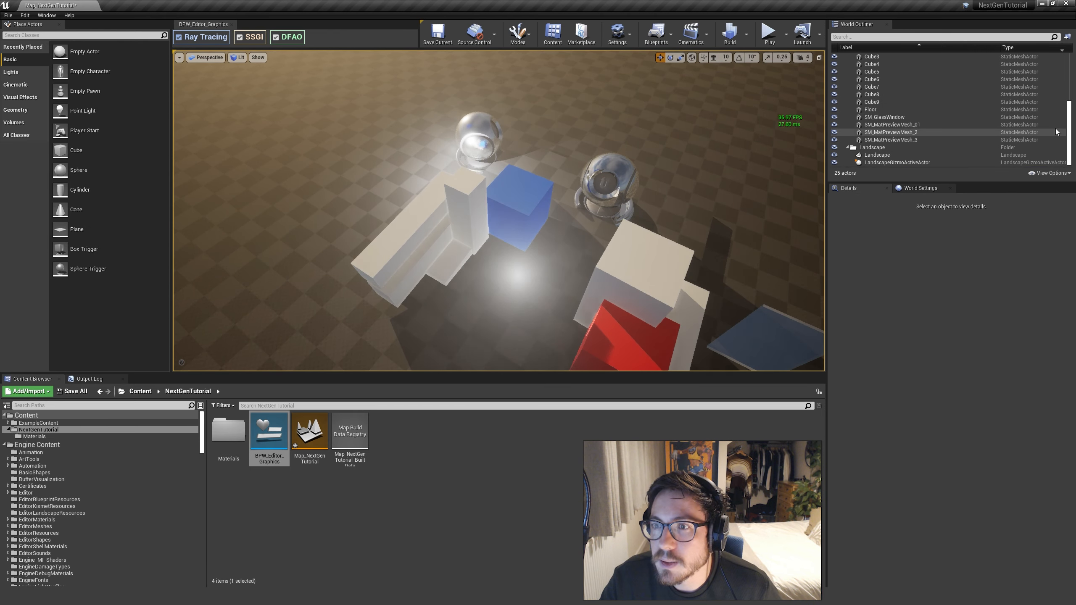
pyautogui.moveTo(1068, 123); pyautogui.dragTo(1069, 63)
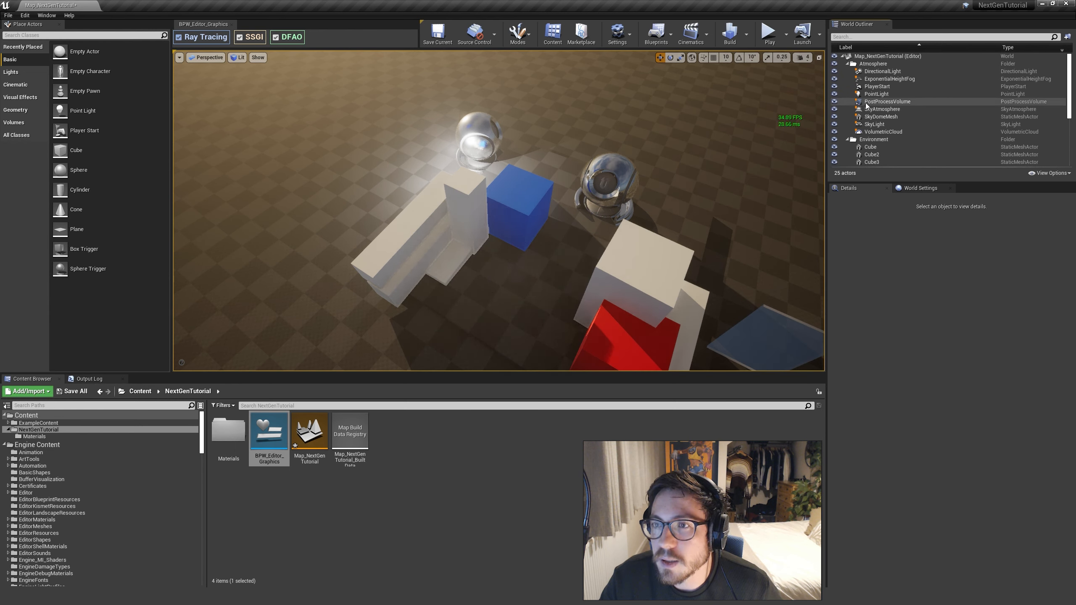
pyautogui.click(883, 101)
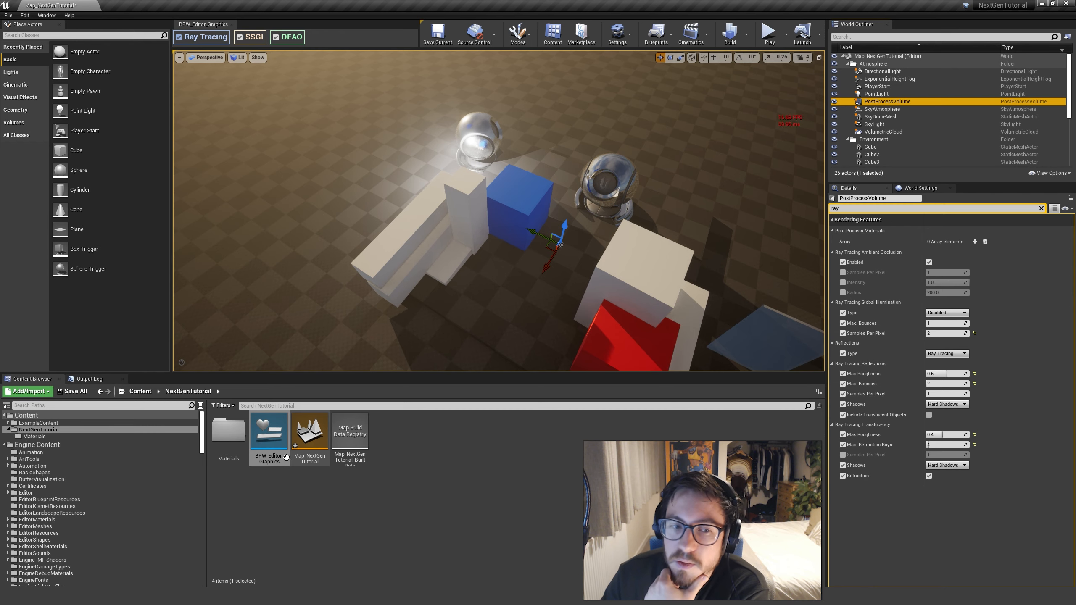
# Look up the console variables matching "raytr" in the Output Log and browse the ray tracing global illumination and reflection entries
pyautogui.click(91, 380)
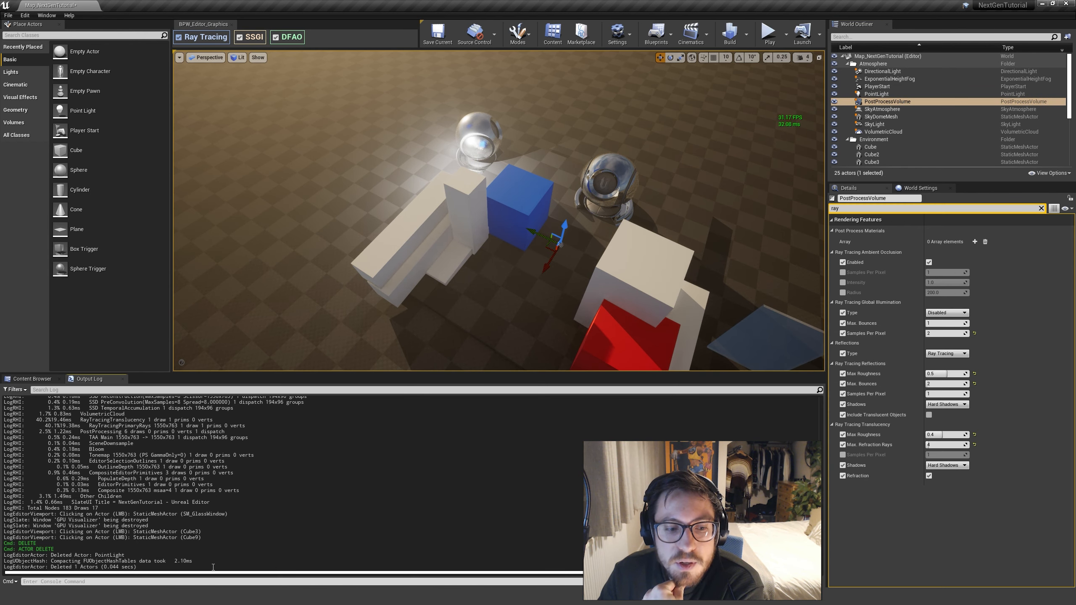
pyautogui.click(235, 582)
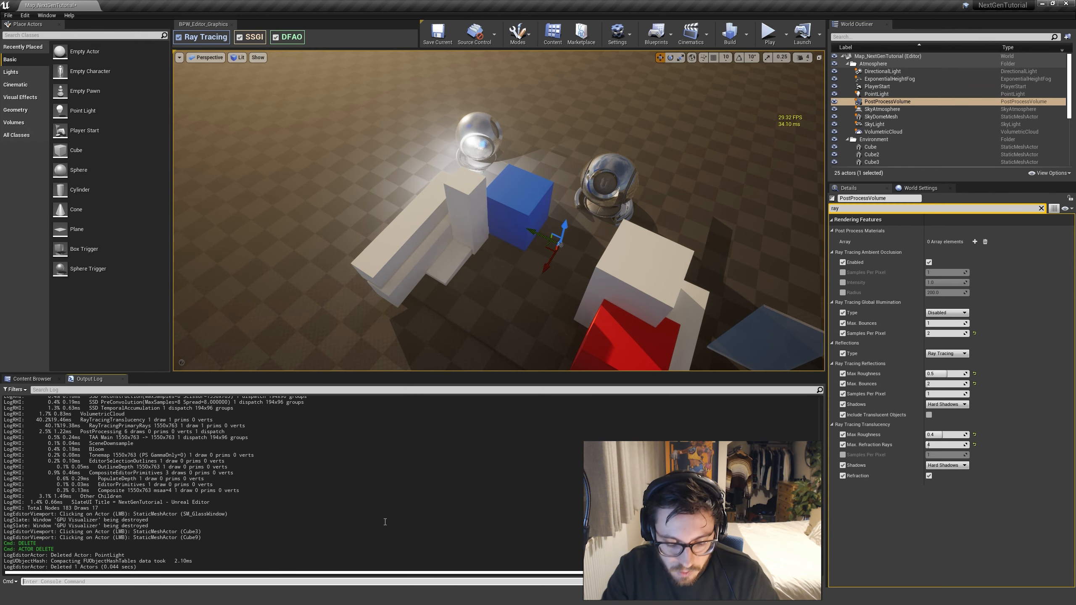
pyautogui.write('raytr')
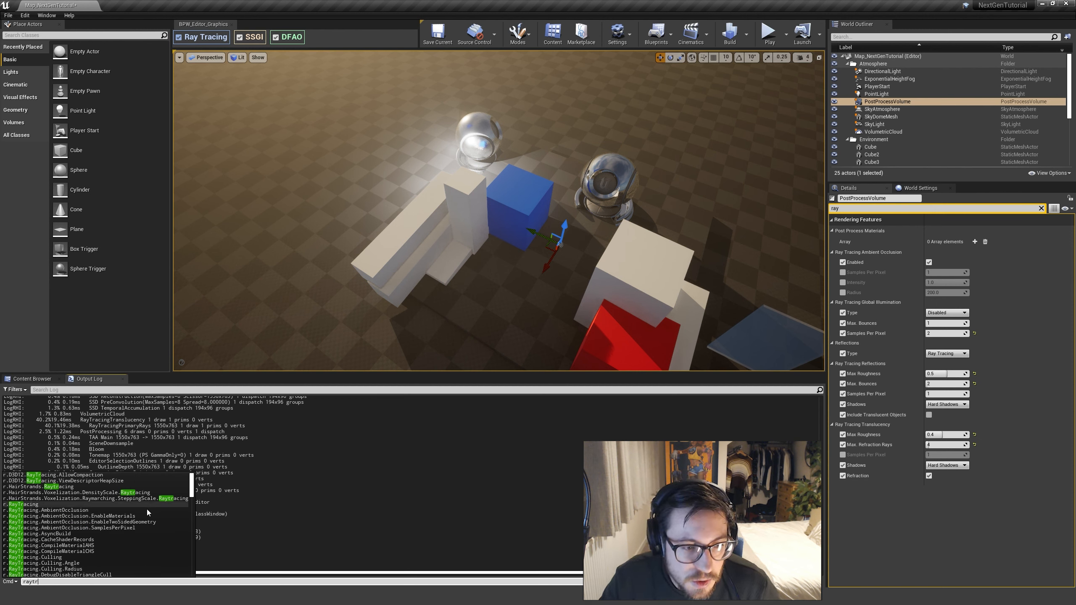
pyautogui.scroll(-3, 110, 519)
pyautogui.scroll(2, 79, 500)
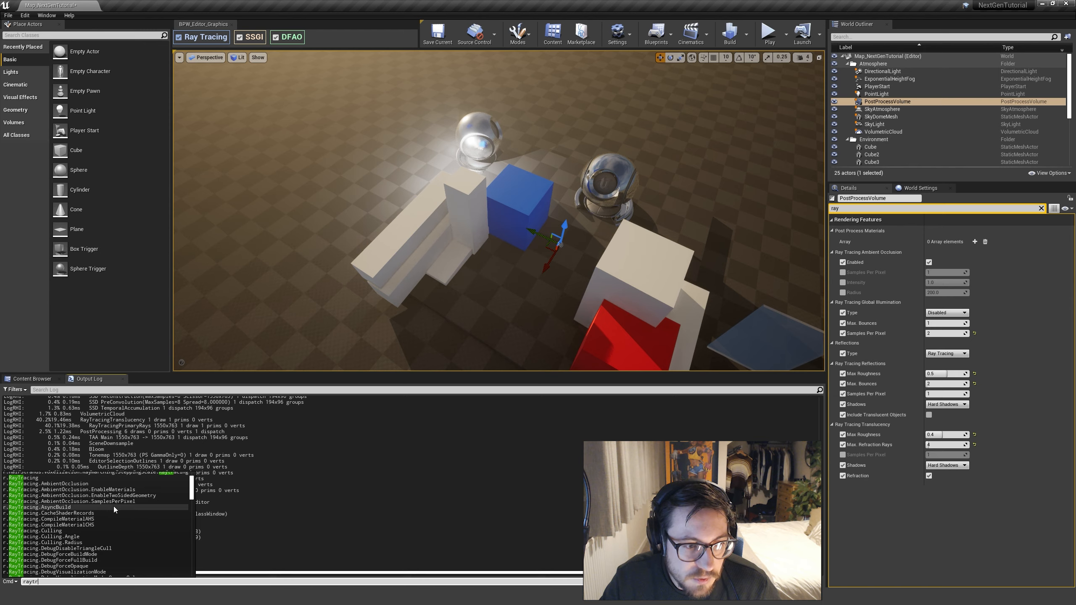
pyautogui.scroll(-3, 142, 503)
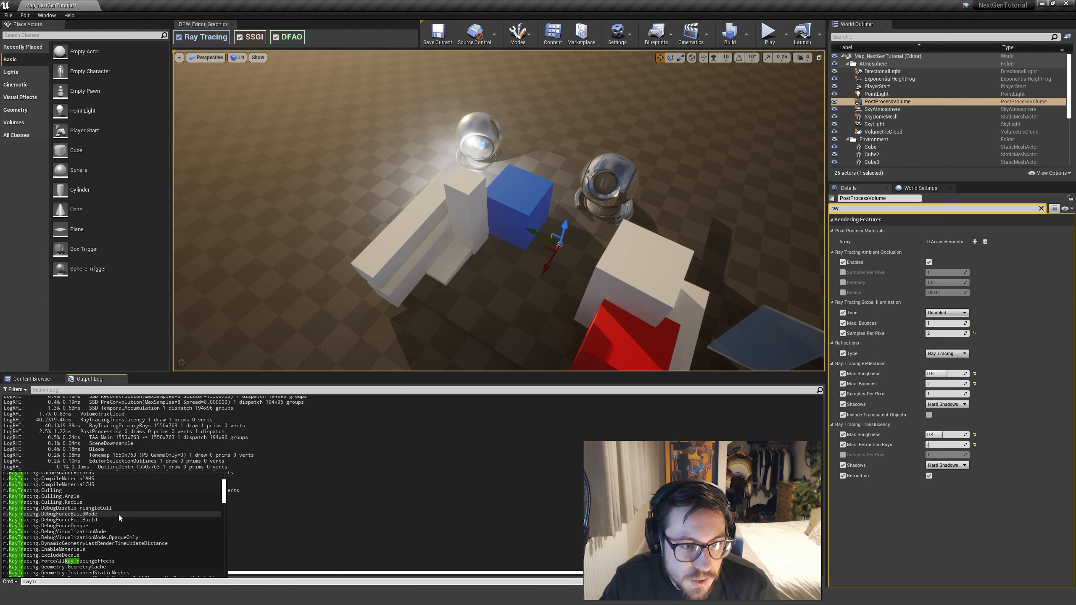
pyautogui.scroll(-6, 122, 521)
pyautogui.scroll(-10, 134, 538)
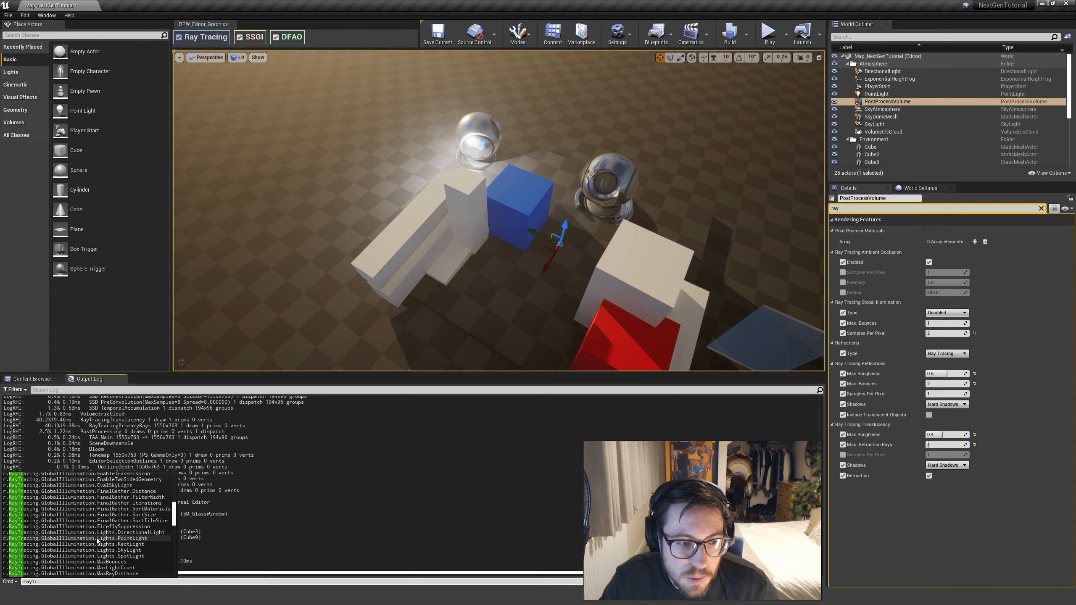
pyautogui.scroll(-12, 97, 542)
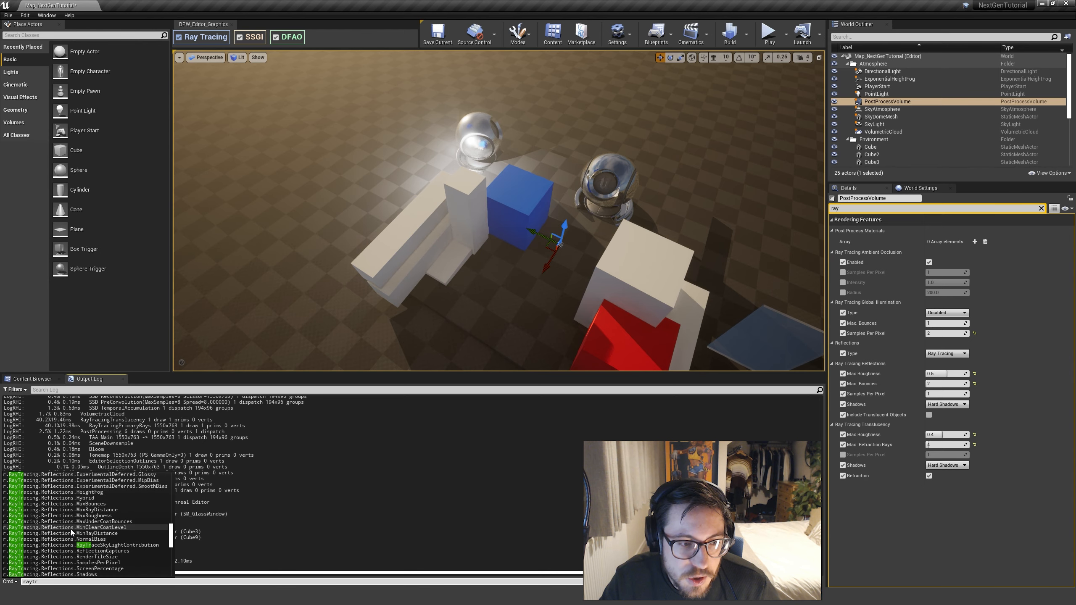
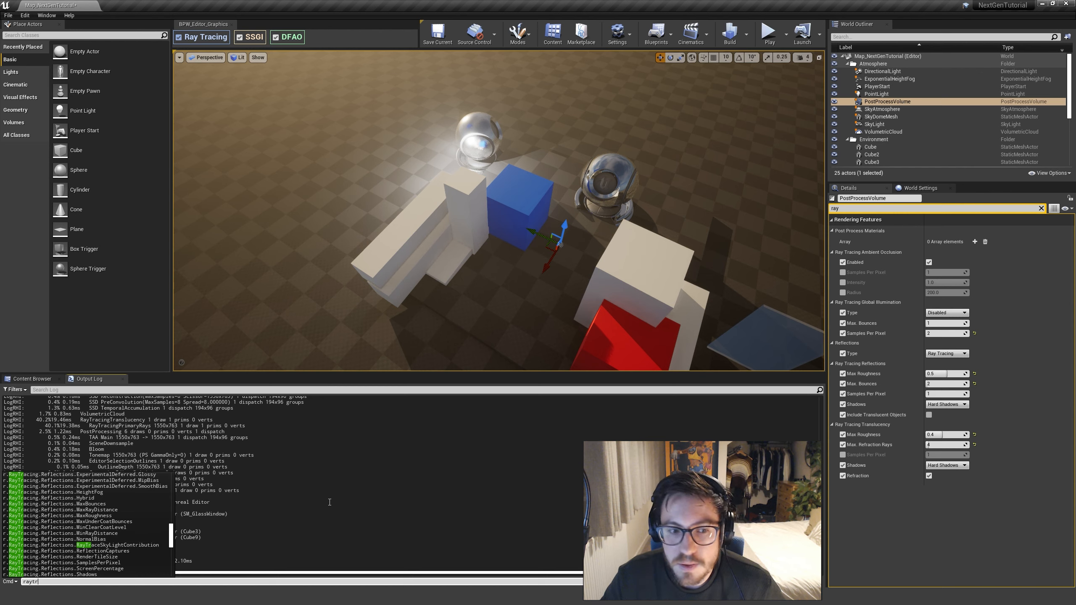
# Browse the remaining matching console variables for ray traced reflections, shadows, sky light and translucency, and clear the PostProcessVolume's details filter
pyautogui.scroll(-4, 66, 503)
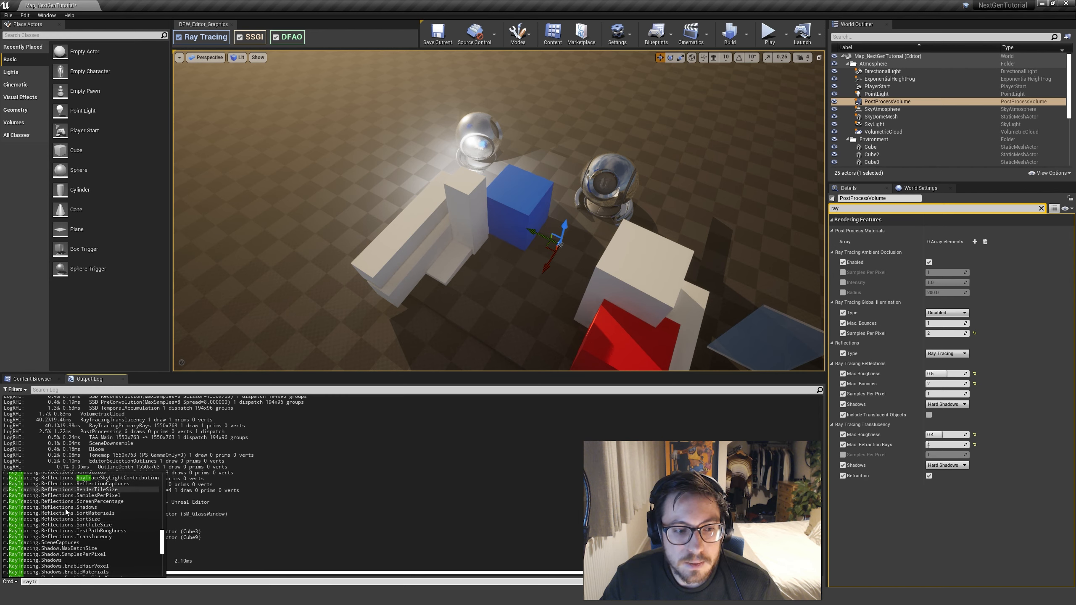
pyautogui.scroll(-3, 80, 538)
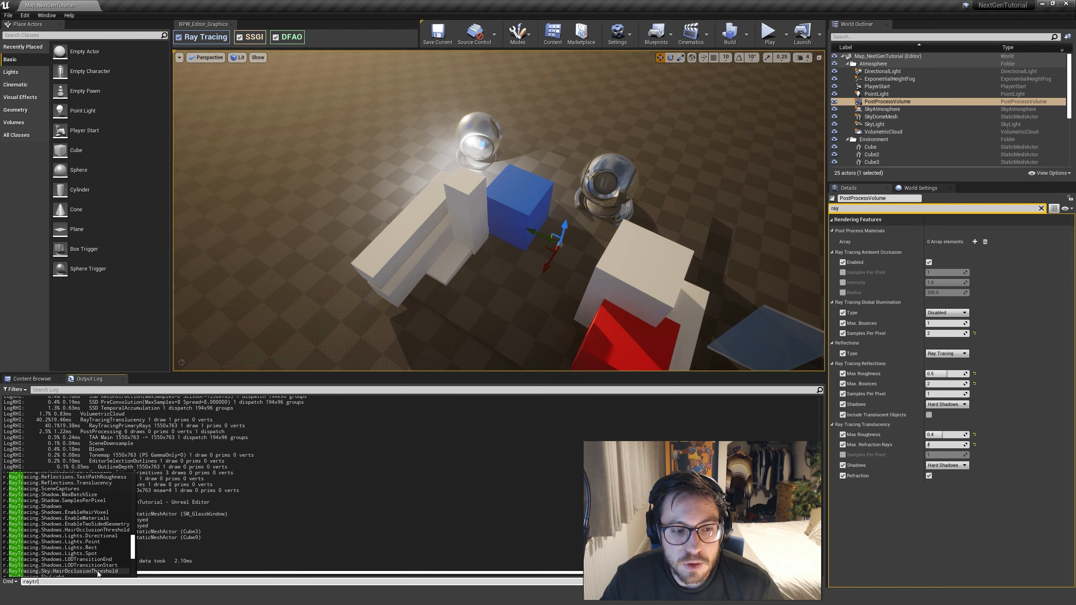
pyautogui.scroll(-7, 95, 546)
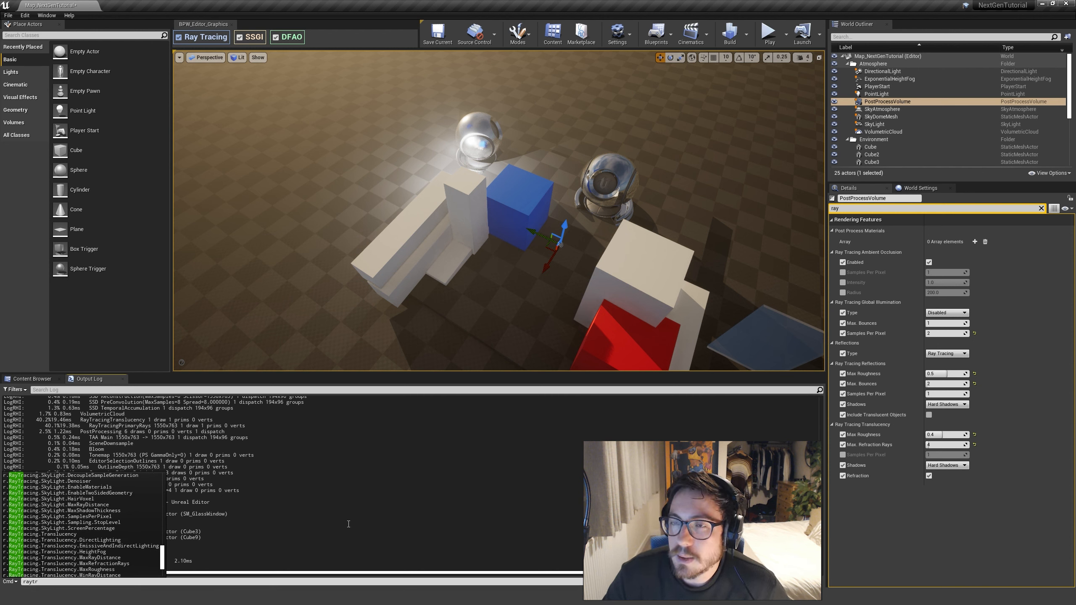
pyautogui.click(1041, 208)
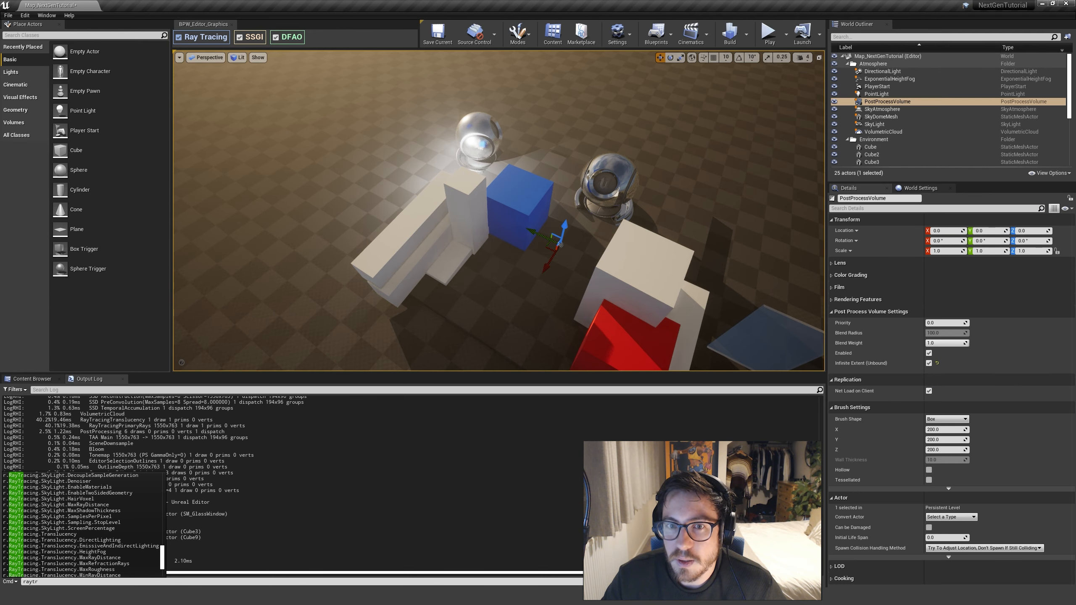
# Toggle Ray Tracing off and on once to compare the scene from a wider view of the blocks
pyautogui.scroll(-4, 684, 226)
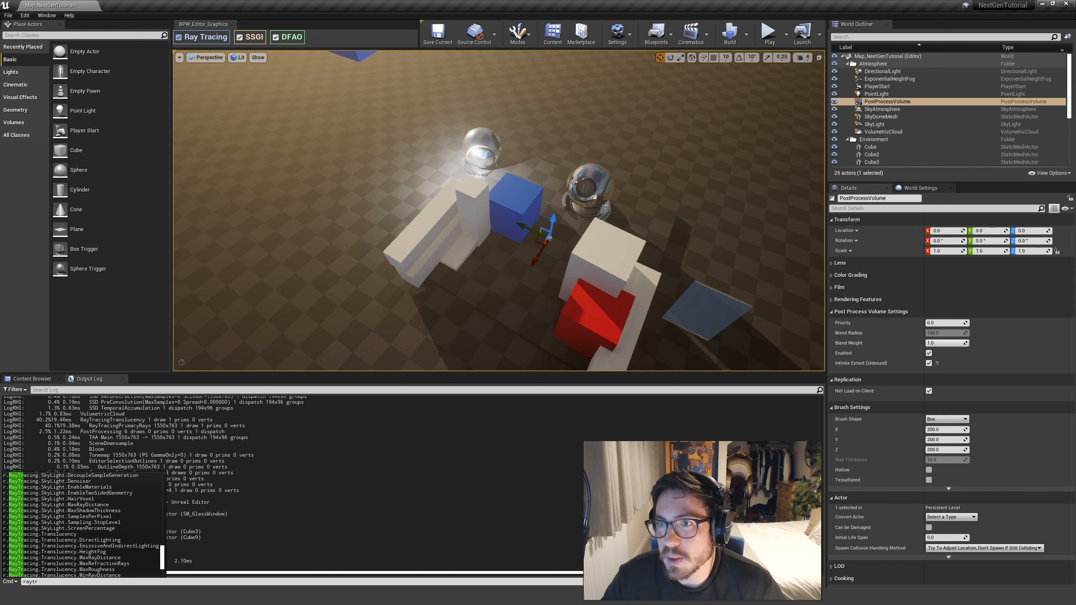
pyautogui.scroll(-1, 673, 312)
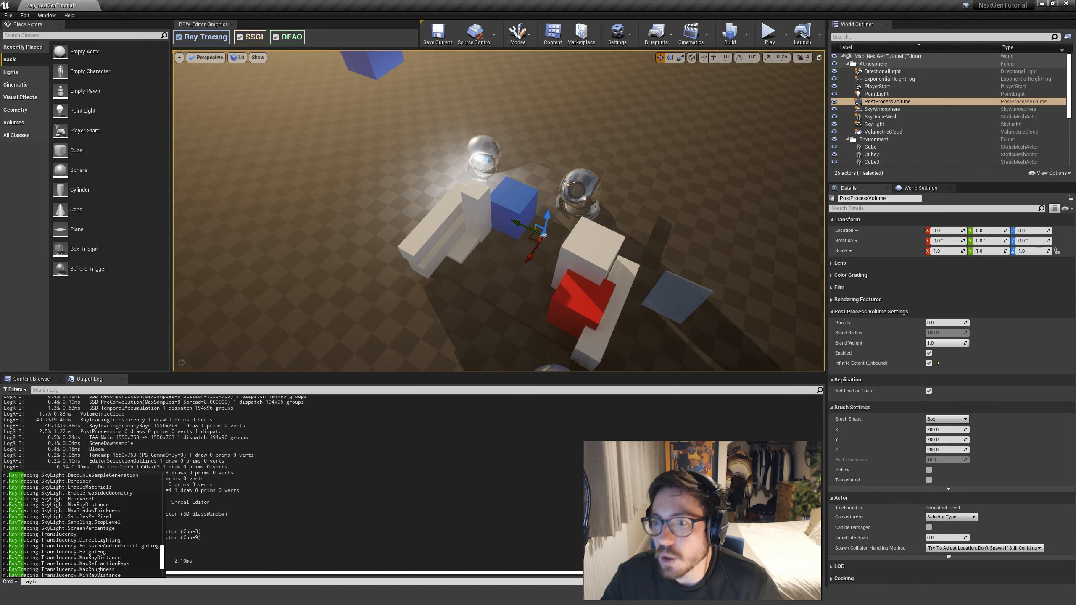
pyautogui.scroll(2, 560, 313)
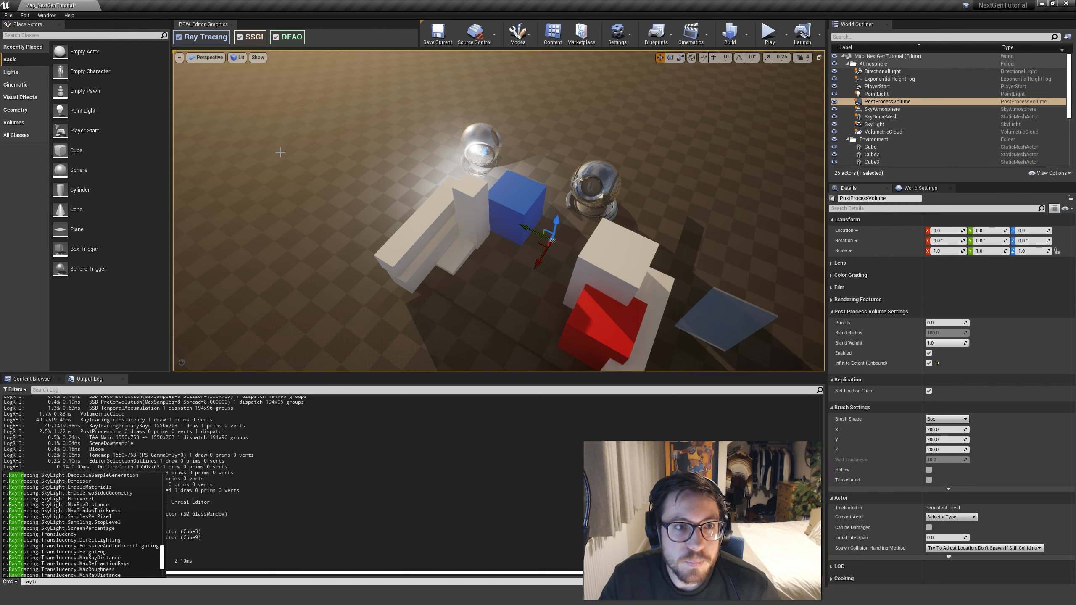
pyautogui.click(179, 38)
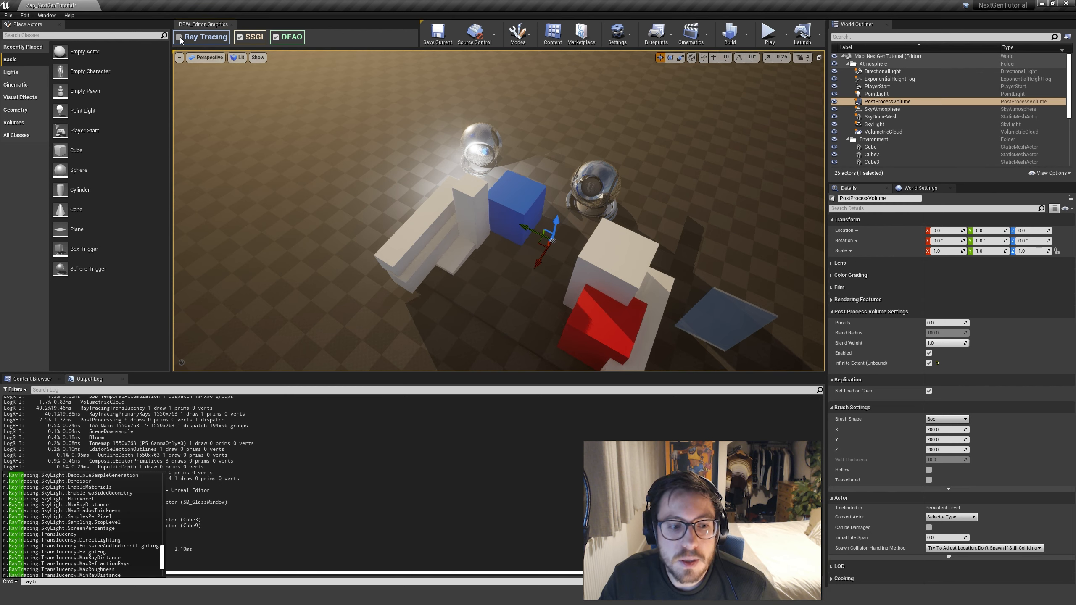
pyautogui.click(179, 37)
# Clear the console command entry and return to the Content Browser
pyautogui.click(123, 552)
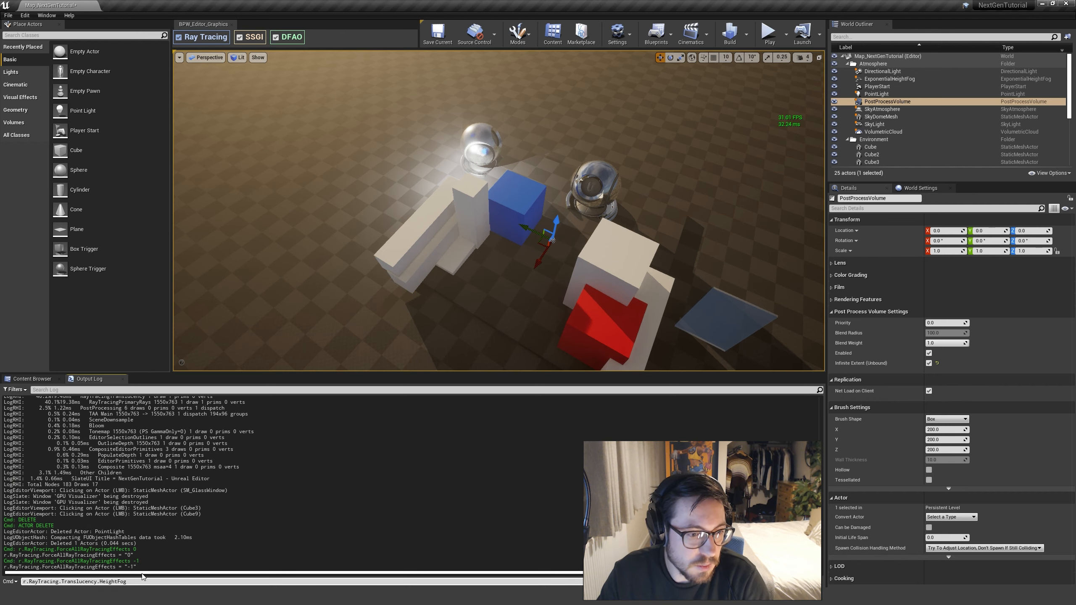
pyautogui.hotkey('ctrl', 'a')
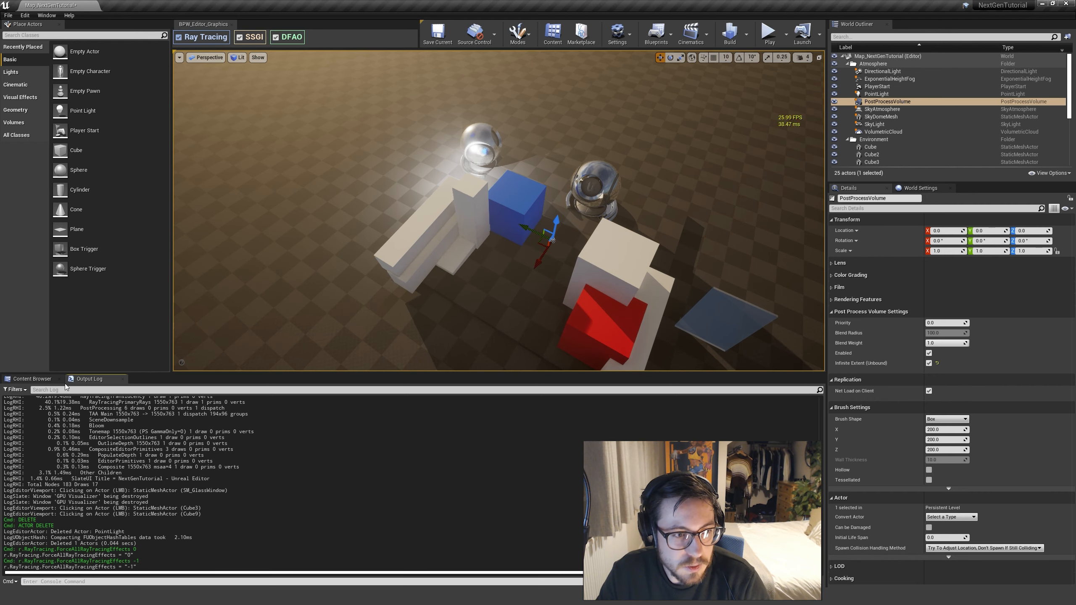
pyautogui.click(48, 380)
# Delete the tall blue block floating above the floor
pyautogui.moveTo(394, 287); pyautogui.dragTo(435, 303, button='right')
pyautogui.moveTo(655, 232)
pyautogui.mouseDown(button='right')
pyautogui.moveTo(651, 250)
pyautogui.moveTo(653, 239)
pyautogui.mouseUp(button='right')
pyautogui.click(903, 72)
pyautogui.moveTo(506, 189); pyautogui.dragTo(523, 141, button='right')
pyautogui.click(506, 189)
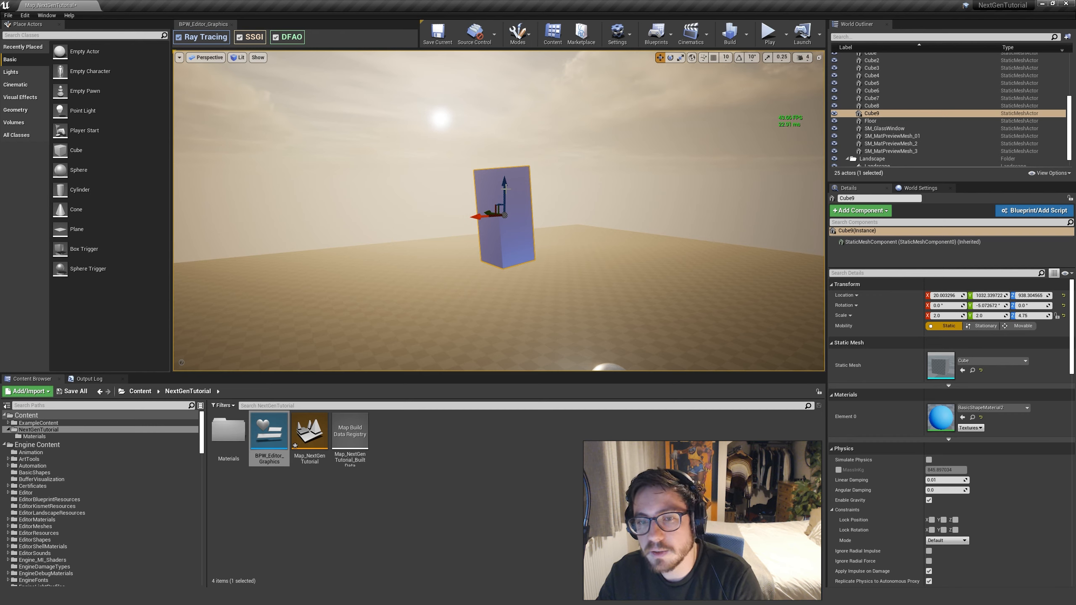
pyautogui.press('Delete')
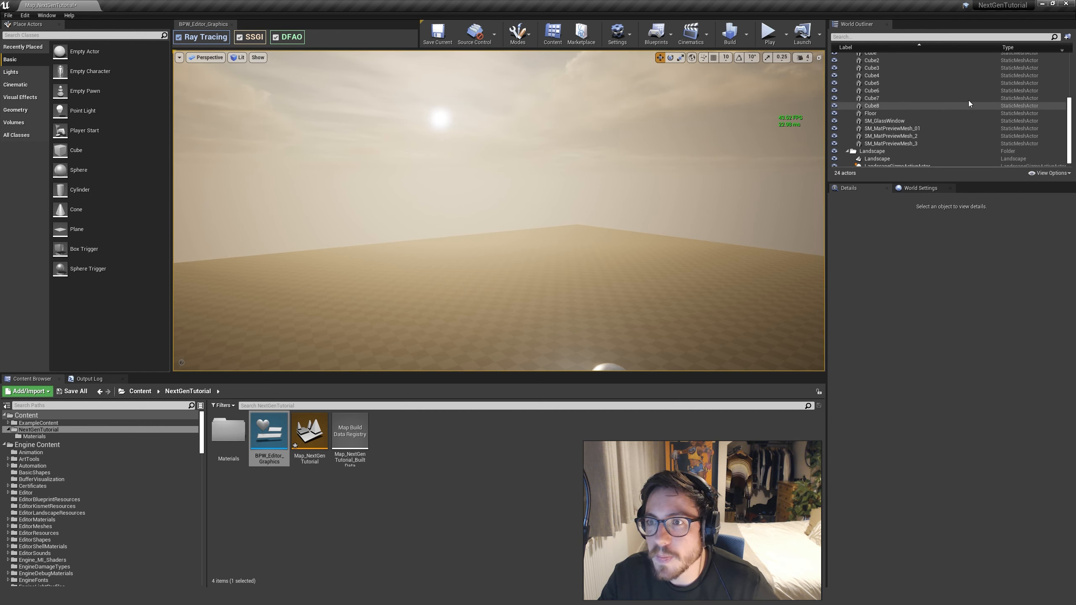
# Select the DirectionalLight and filter its details for "ray"
pyautogui.scroll(5, 945, 89)
pyautogui.click(900, 71)
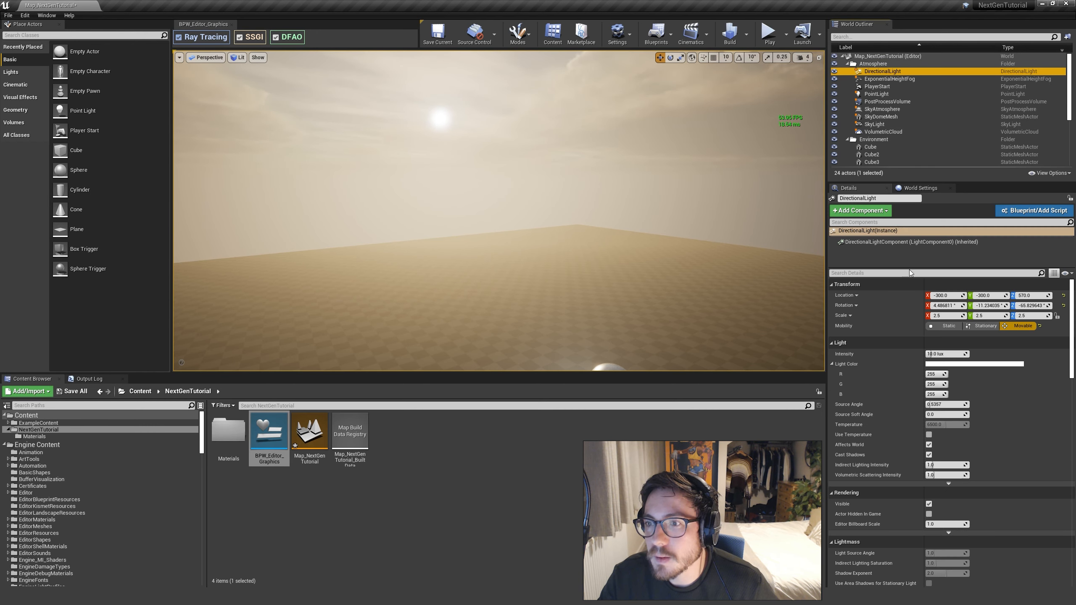
pyautogui.click(908, 273)
pyautogui.write('shadow')
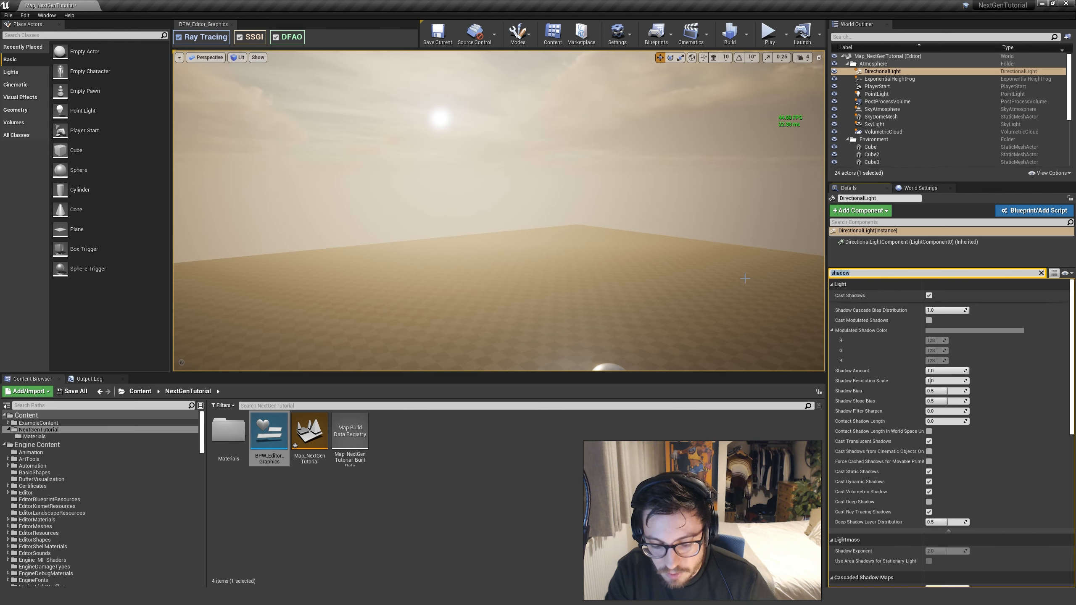
pyautogui.write('ray')
# Toggle the directional light's Cast Ray Tracing Shadows to compare the shadows around the blocks, leaving the option off
pyautogui.press('w')
pyautogui.moveTo(745, 279); pyautogui.dragTo(792, 295, button='right')
pyautogui.press('a')
pyautogui.press('e')
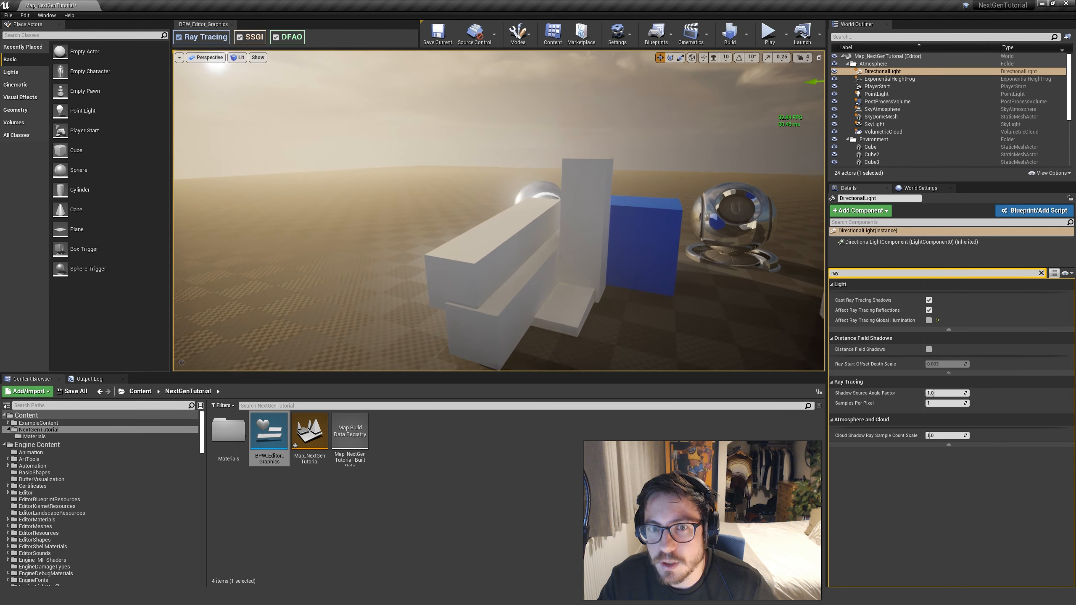
pyautogui.click(928, 300)
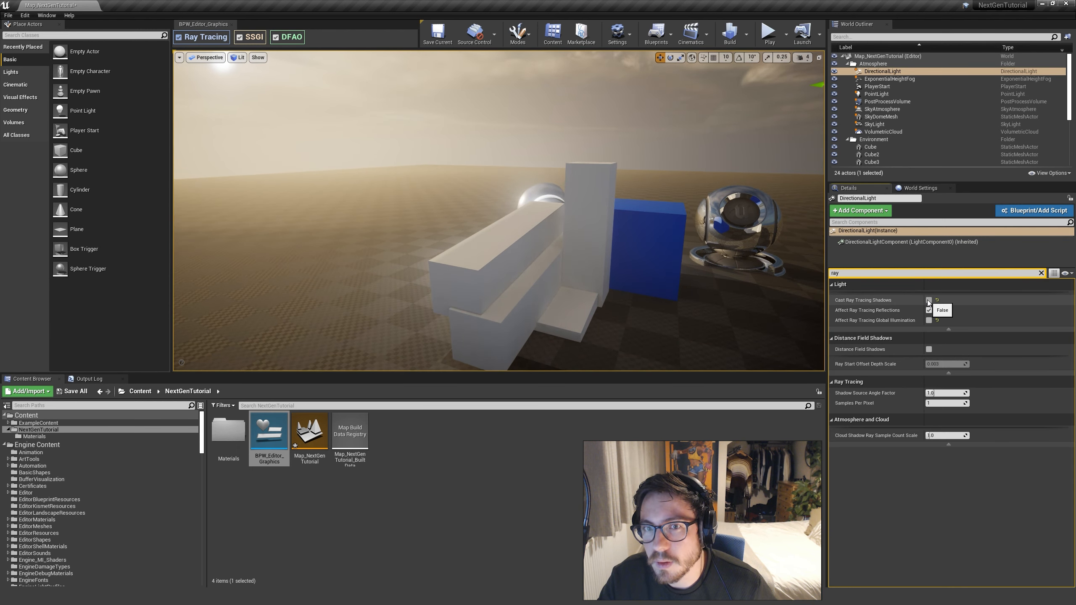
pyautogui.click(929, 303)
pyautogui.click(929, 303)
pyautogui.press('s')
pyautogui.moveTo(729, 216)
pyautogui.mouseDown(button='right')
pyautogui.moveTo(784, 244)
pyautogui.moveTo(767, 246)
pyautogui.mouseUp(button='right')
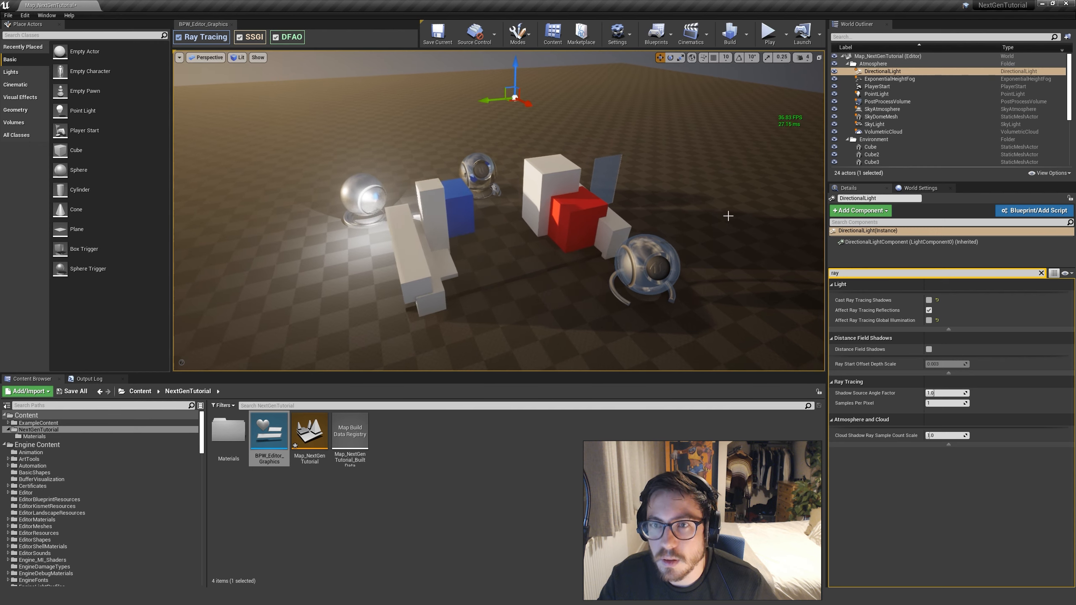
# Reset the ExponentialHeightFog's volumetric fog Extinction Scale to its default of 1.0
pyautogui.click(890, 79)
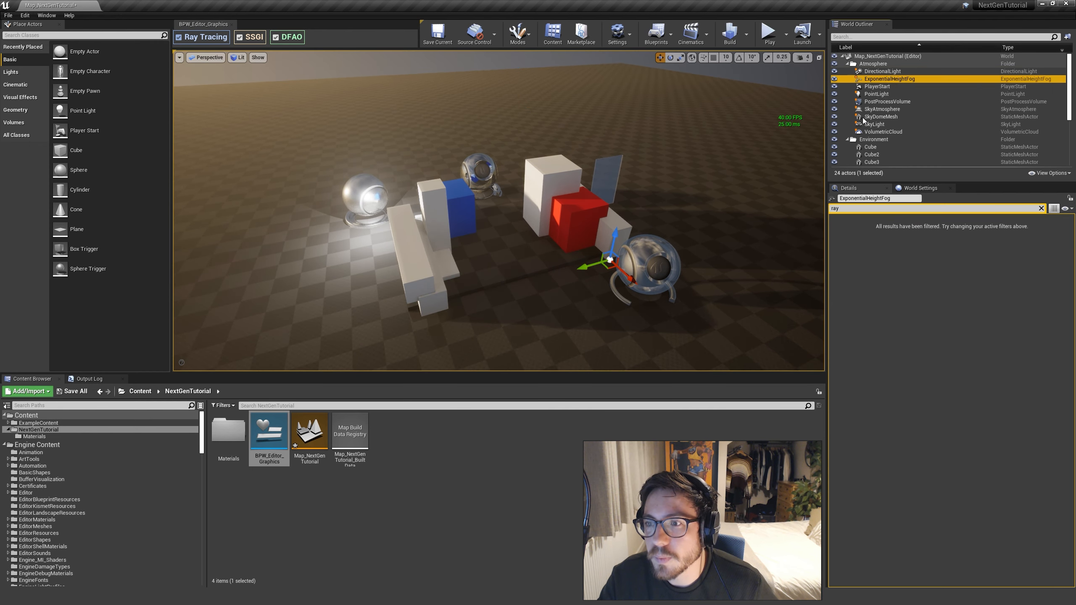
pyautogui.click(1042, 209)
pyautogui.scroll(-3, 970, 429)
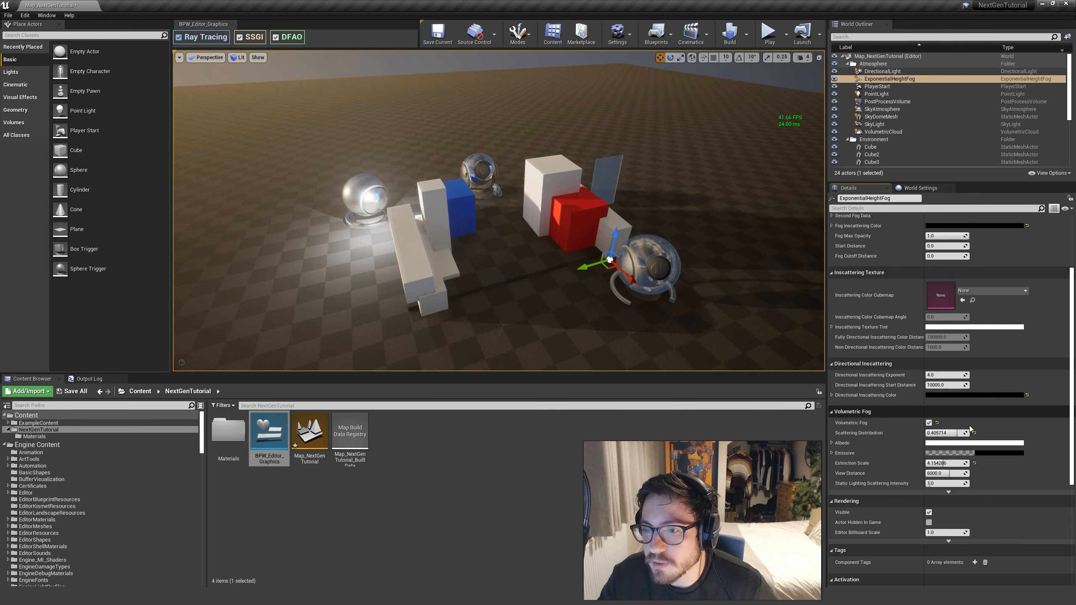
pyautogui.click(975, 463)
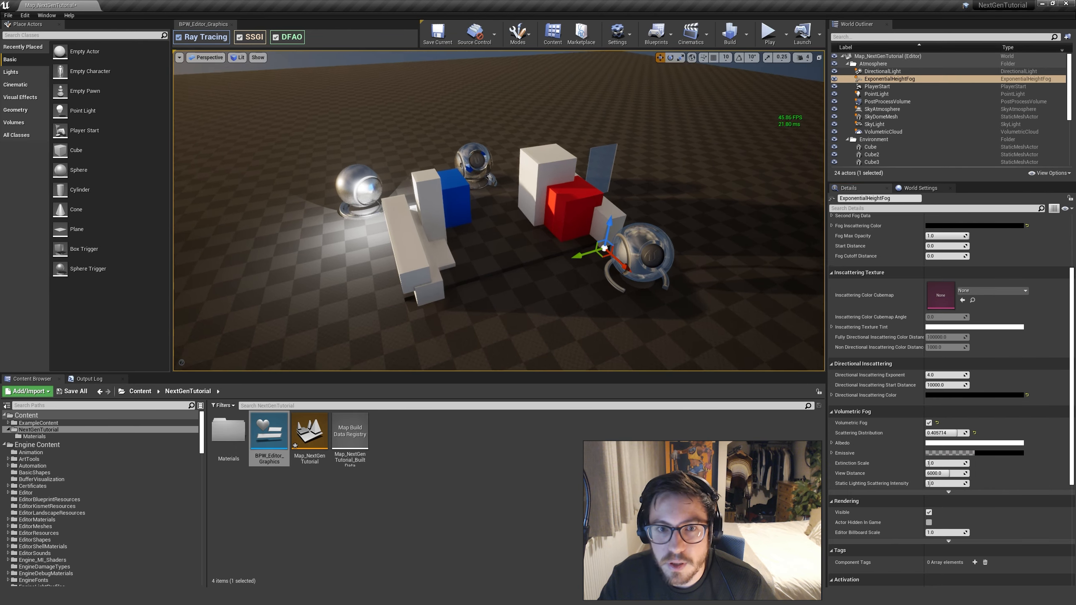
# Toggle Ray Tracing off and on to compare the scene under the thinner fog from closer to the blocks
pyautogui.moveTo(663, 314); pyautogui.dragTo(663, 305, button='right')
pyautogui.press('w')
pyautogui.moveTo(658, 247); pyautogui.dragTo(644, 269, button='right')
pyautogui.press('g')
pyautogui.moveTo(489, 222); pyautogui.dragTo(495, 233, button='right')
pyautogui.press('g')
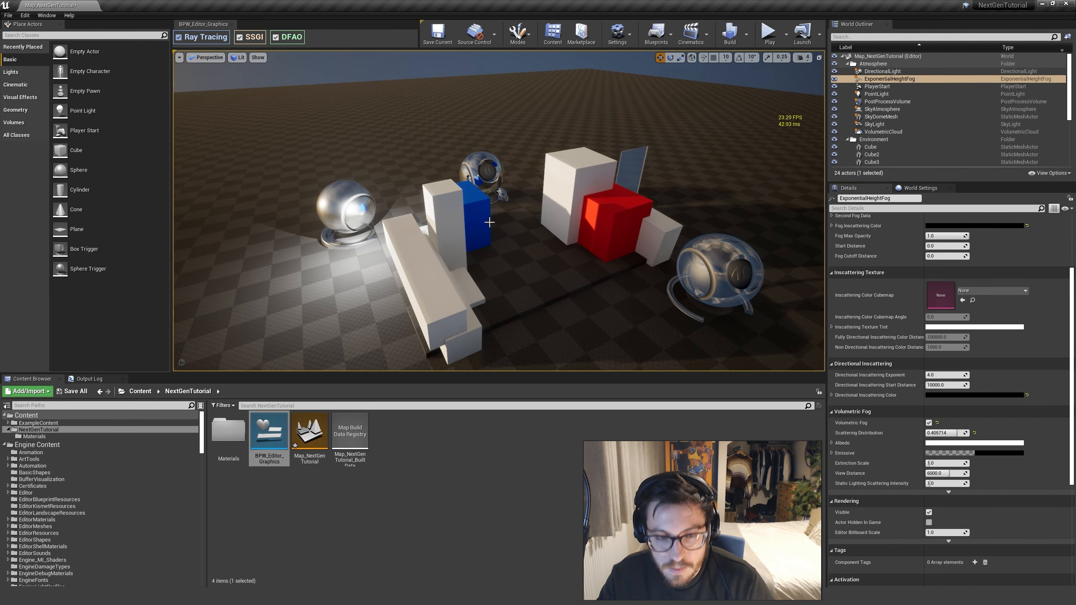
pyautogui.click(178, 38)
pyautogui.click(178, 38)
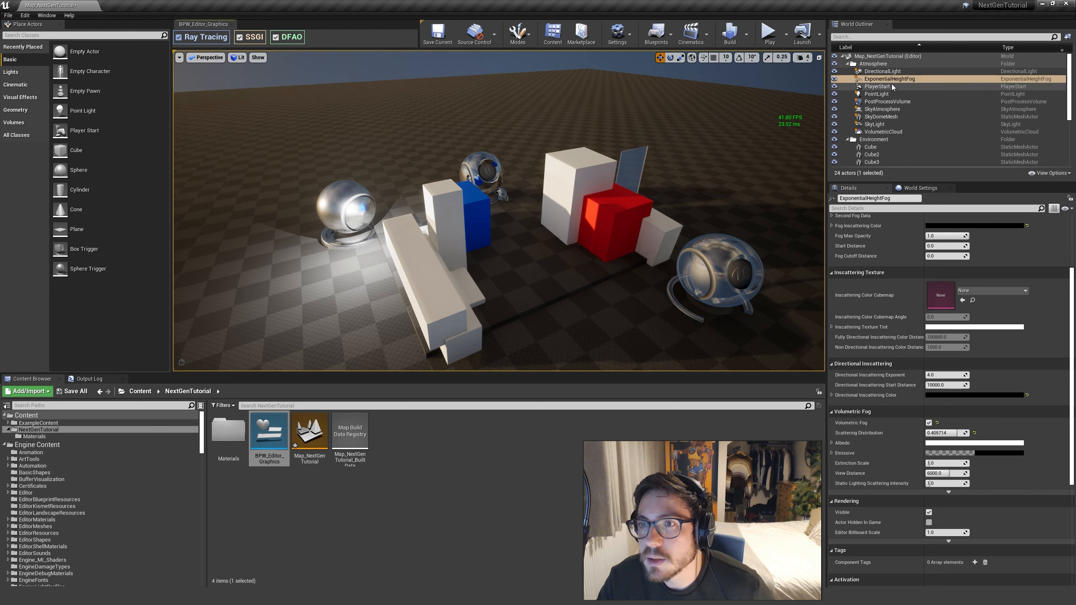
# Set the PostProcessVolume's Translucency type to Ray Tracing in its rendering features
pyautogui.click(887, 101)
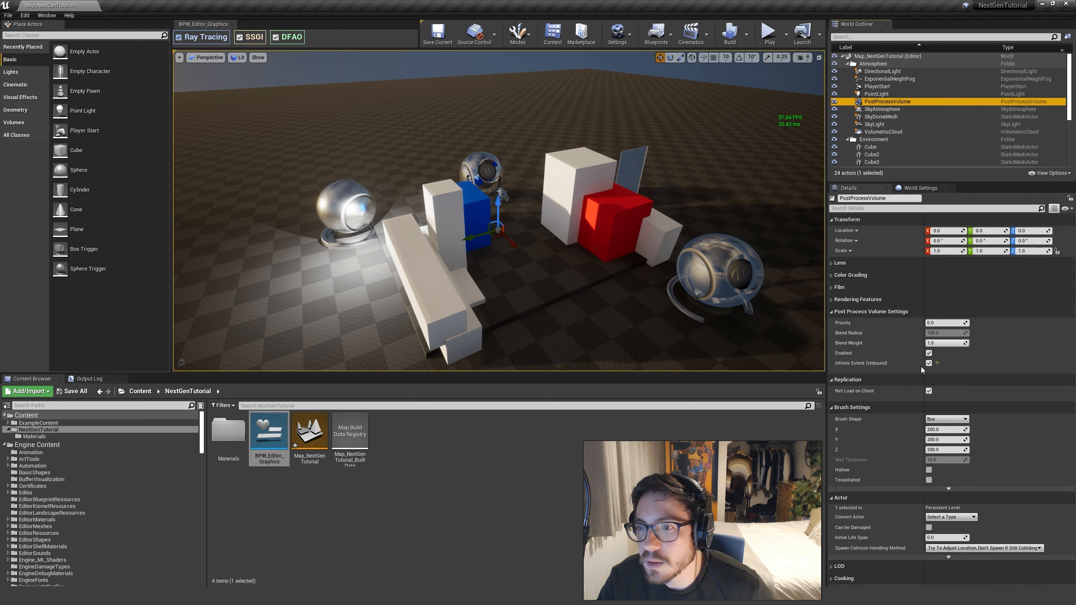
pyautogui.click(844, 299)
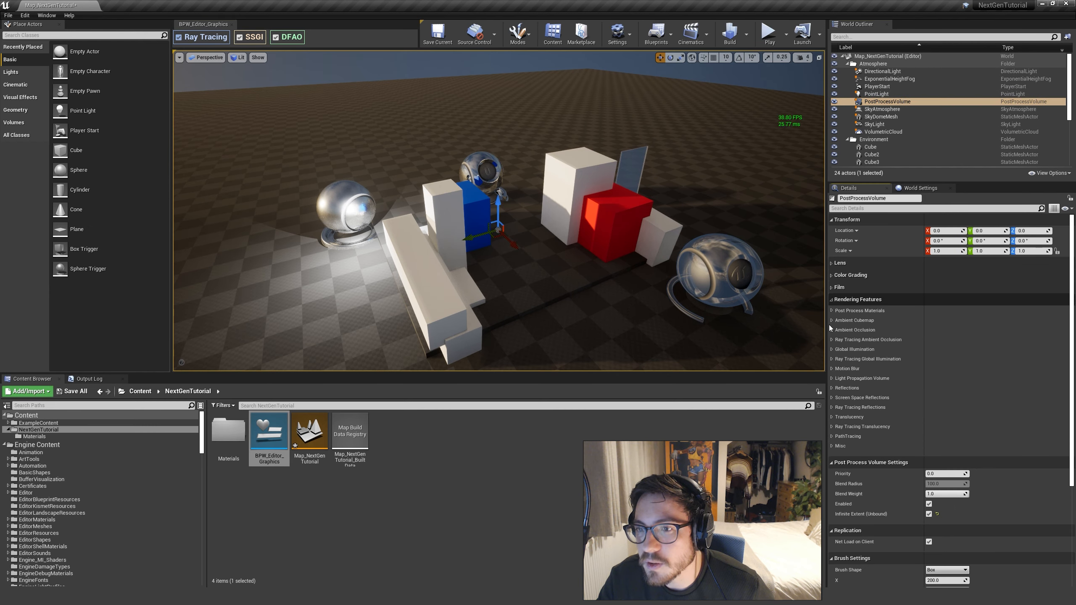
pyautogui.click(833, 427)
pyautogui.click(833, 417)
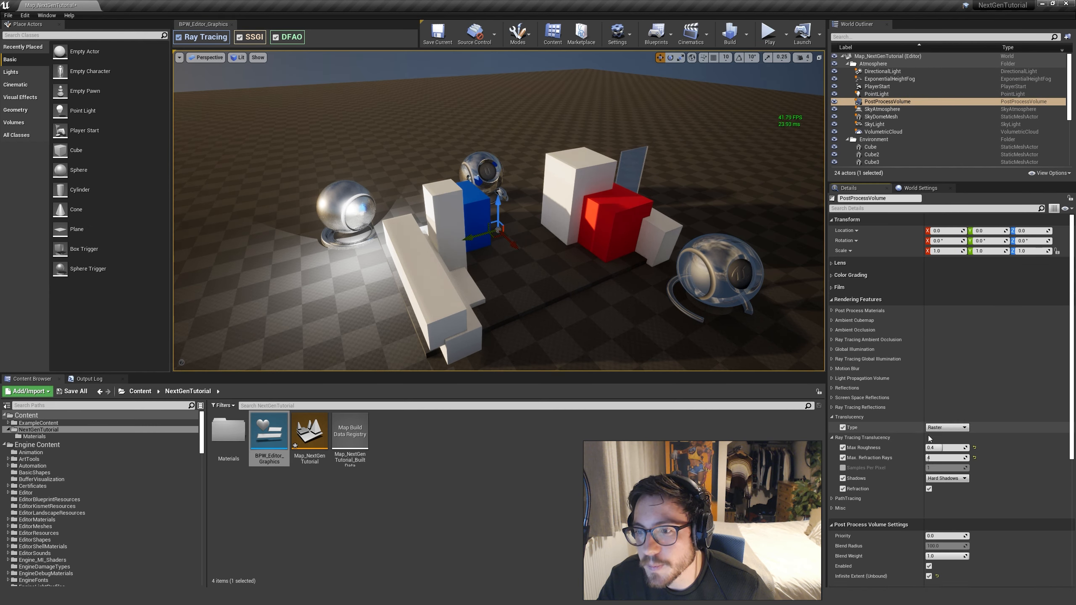
pyautogui.click(947, 427)
pyautogui.click(938, 440)
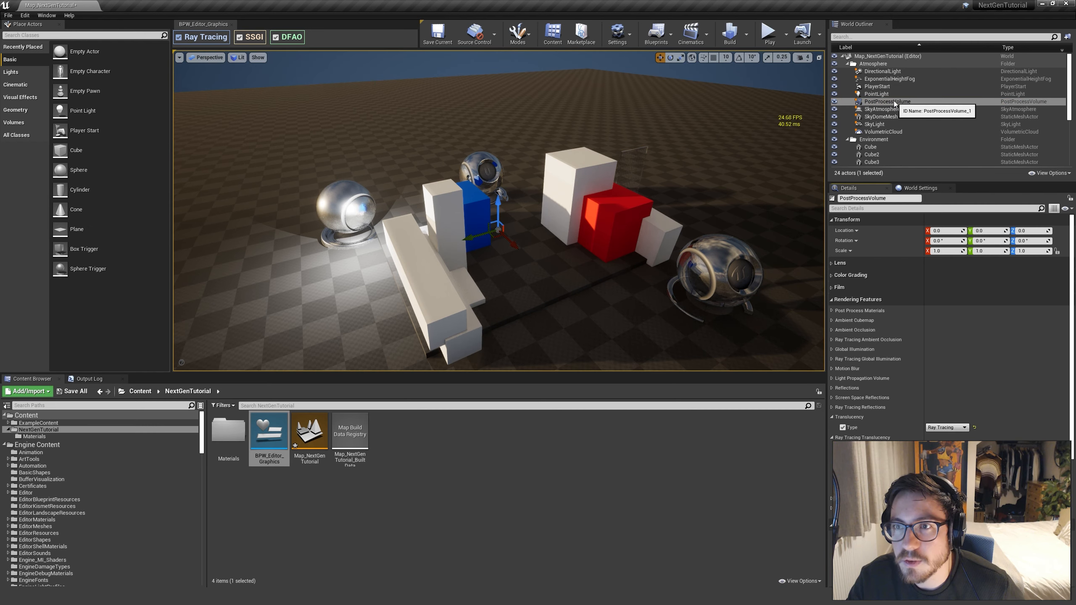
# Move the glass window along its Y axis out from behind the tall white block into the gap beside the blue block, and deselect it
pyautogui.click(668, 153)
pyautogui.click(648, 187)
pyautogui.moveTo(606, 183); pyautogui.dragTo(502, 211)
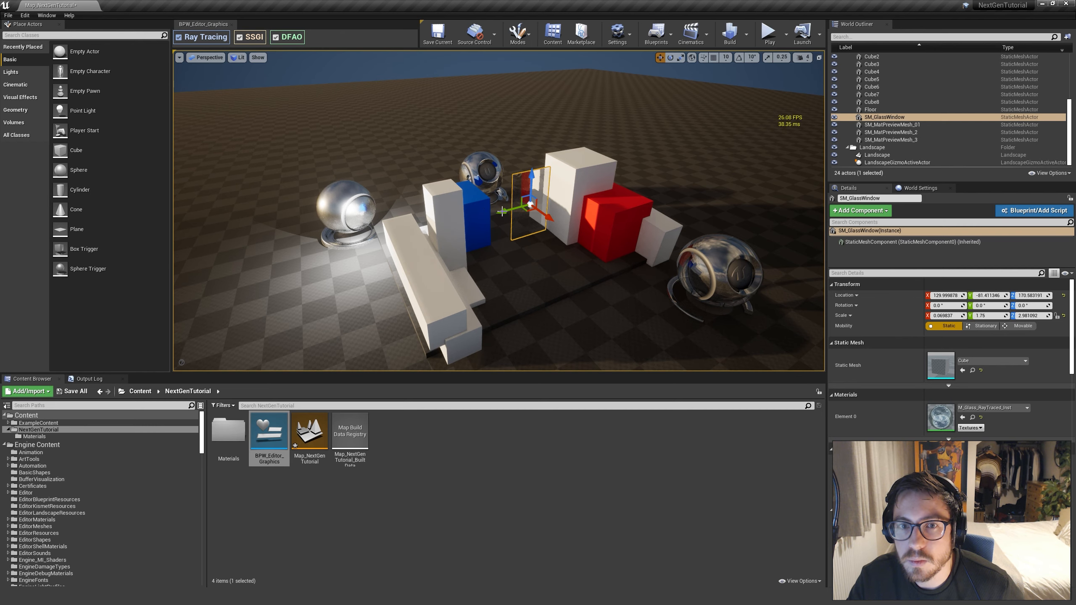
pyautogui.press('Escape')
# Toggle Ray Tracing off and on twice to compare translucency on the glass window and glass preview mesh from a lower view
pyautogui.press('q')
pyautogui.moveTo(521, 193); pyautogui.dragTo(525, 153, button='right')
pyautogui.press('e')
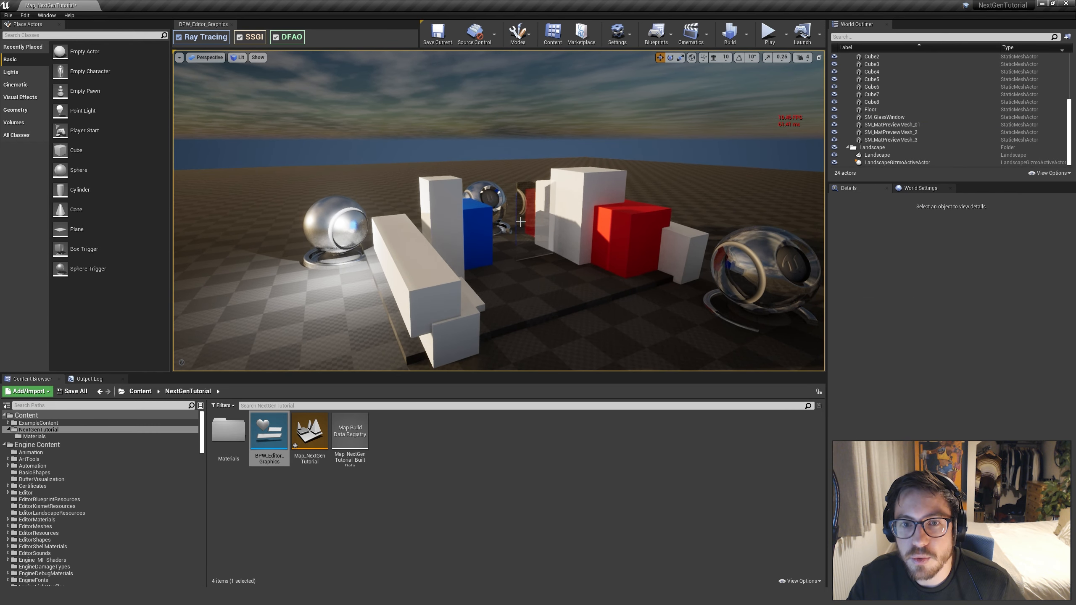
pyautogui.moveTo(567, 278); pyautogui.dragTo(567, 281, button='right')
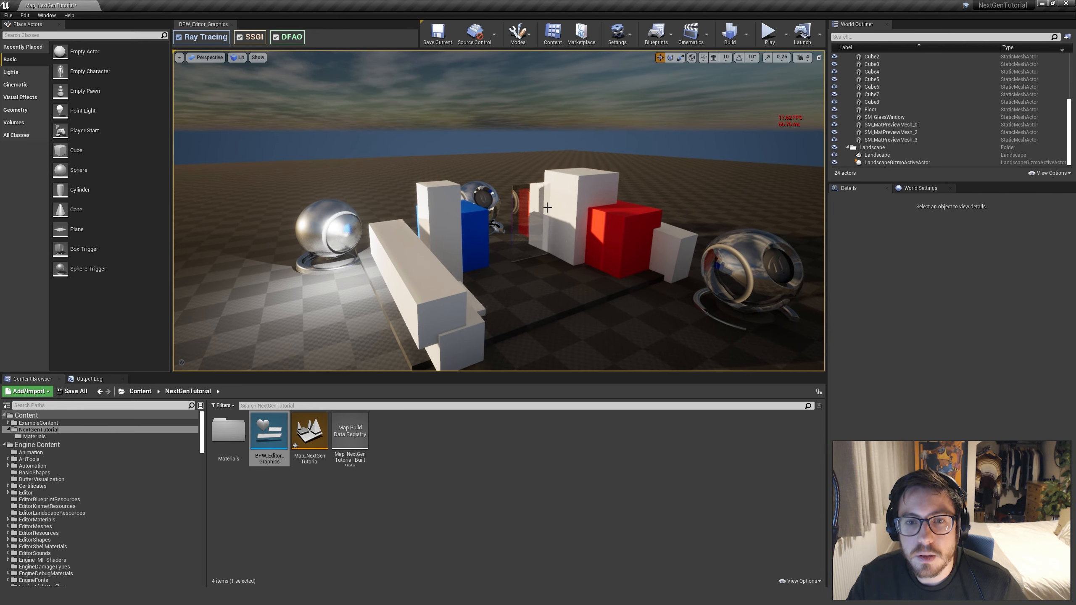
pyautogui.moveTo(339, 136)
pyautogui.mouseDown(button='right')
pyautogui.moveTo(313, 136)
pyautogui.moveTo(340, 139)
pyautogui.mouseUp(button='right')
pyautogui.press('d')
pyautogui.click(178, 38)
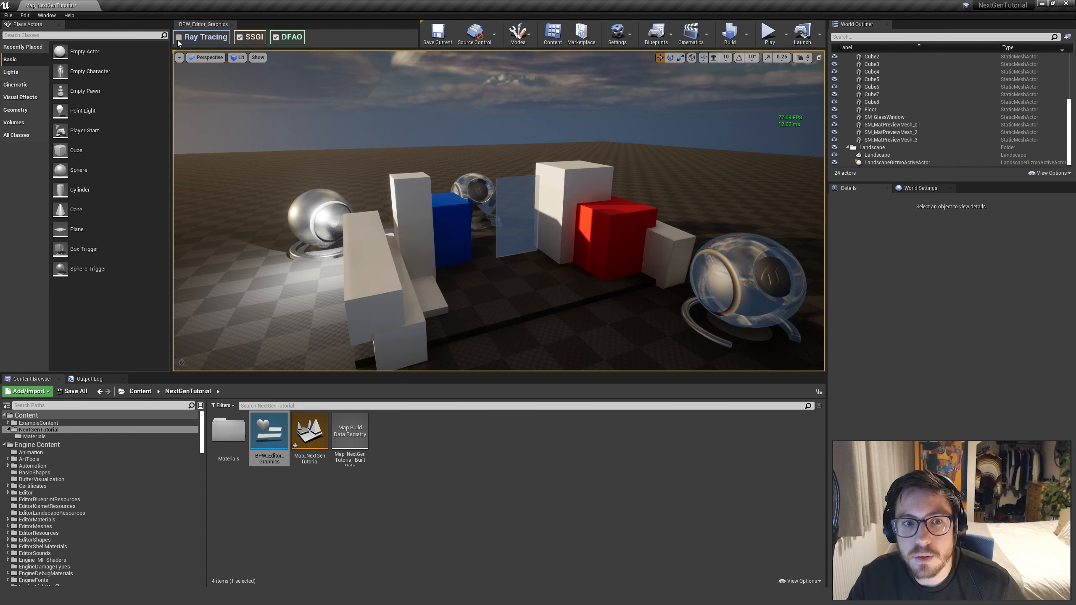
pyautogui.click(177, 38)
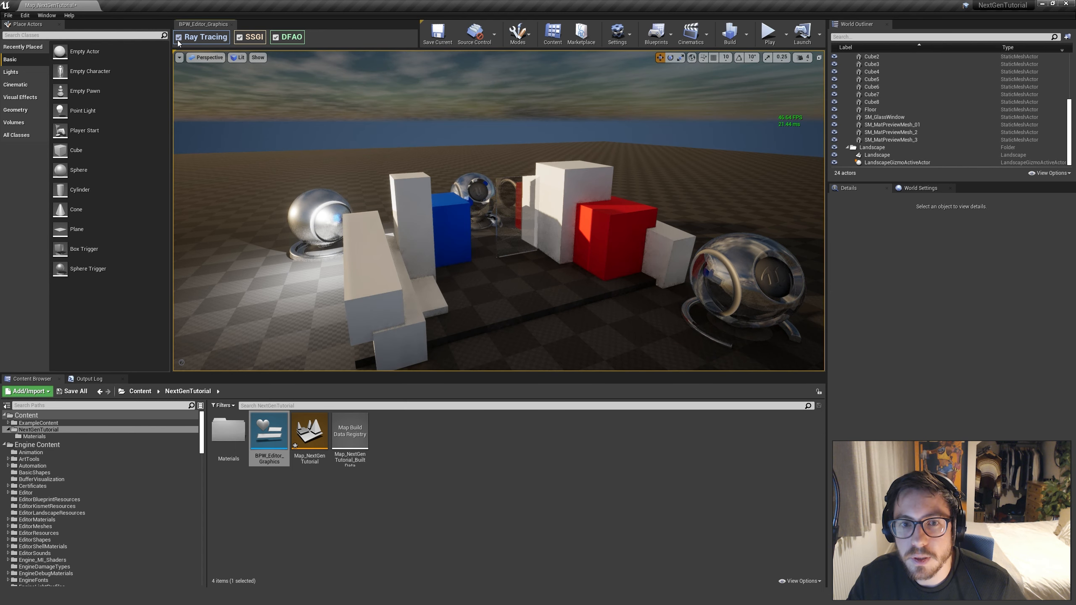
pyautogui.click(178, 40)
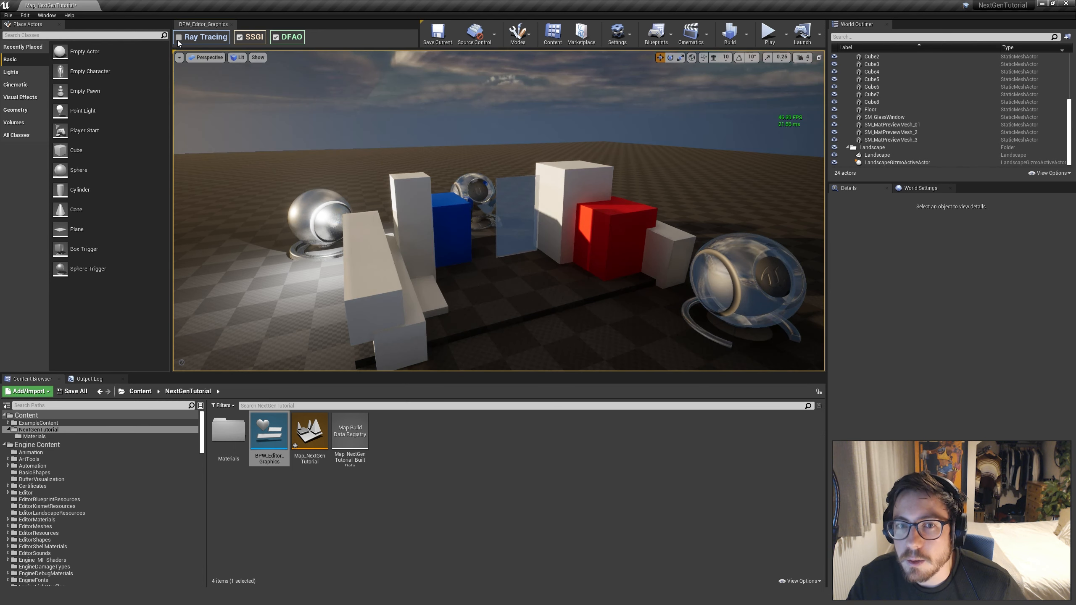
pyautogui.click(177, 39)
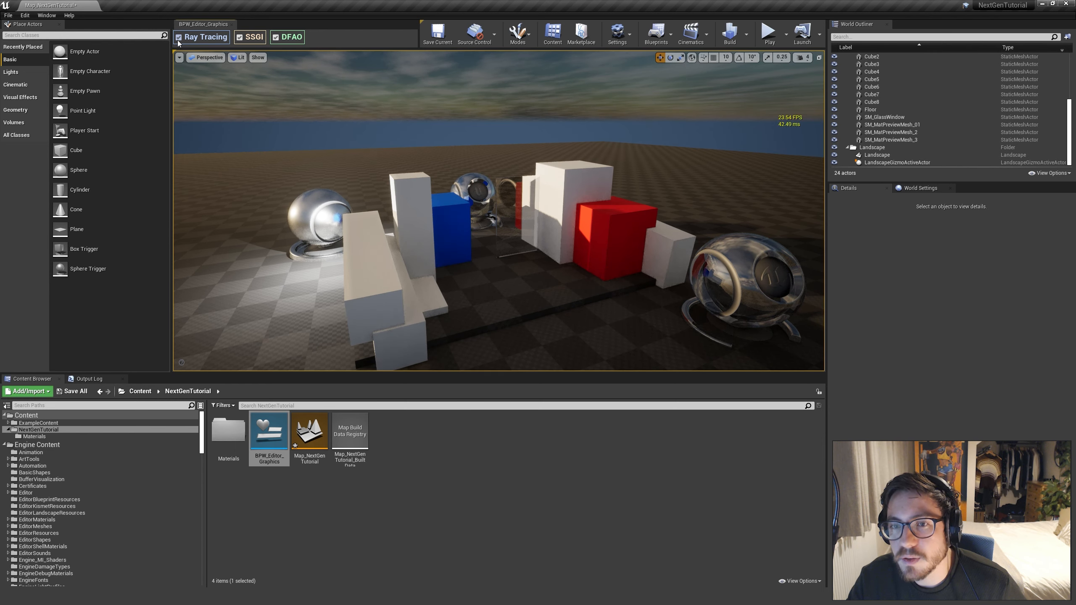
# Turn off Ray Tracing and toggle SSGI to compare the scene without ray tracing
pyautogui.click(178, 39)
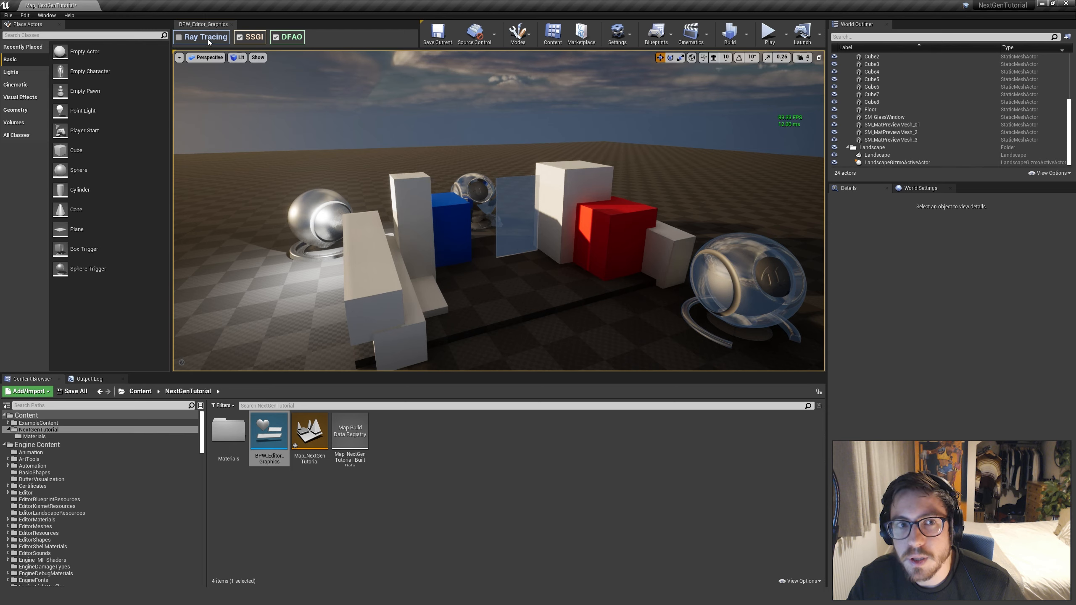
pyautogui.click(239, 37)
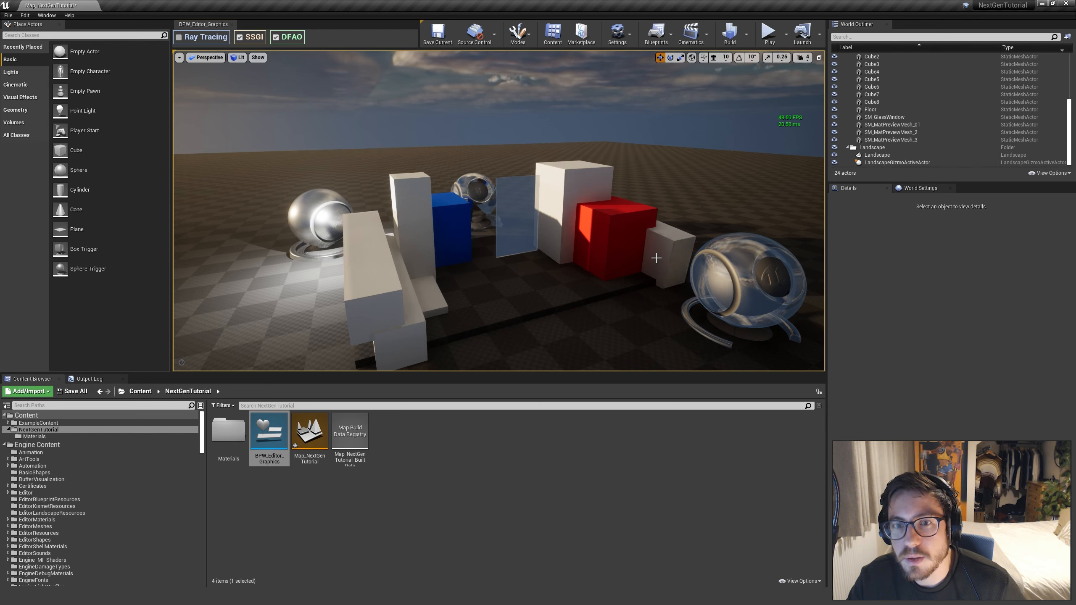
# Toggle Ray Tracing on and off repeatedly to compare the sky, glass window and glass preview mesh, leaving it off
pyautogui.click(179, 38)
pyautogui.click(179, 37)
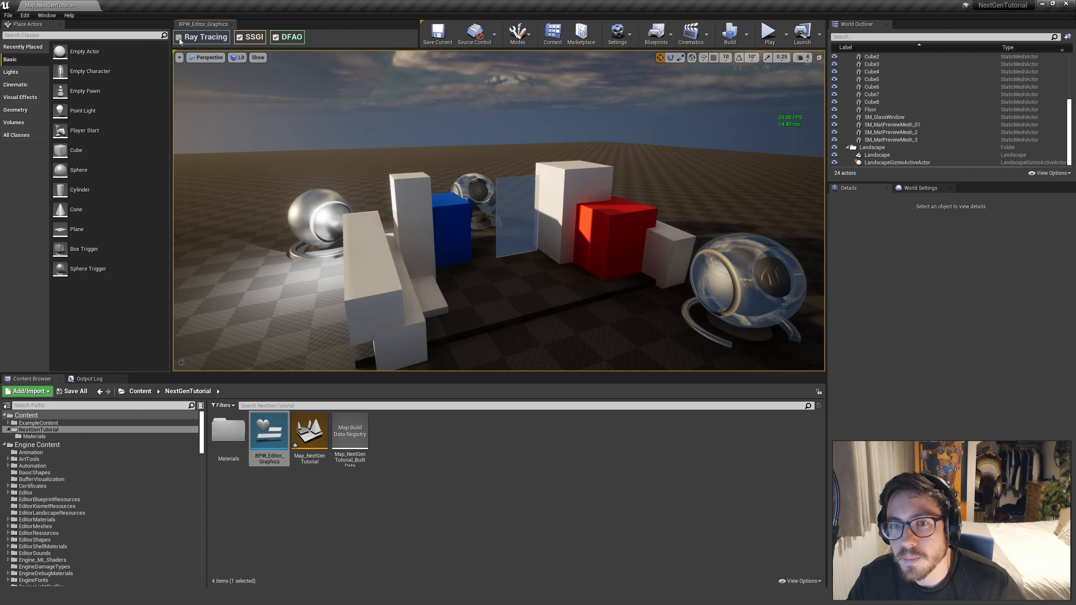
pyautogui.click(179, 40)
pyautogui.click(179, 39)
pyautogui.click(179, 39)
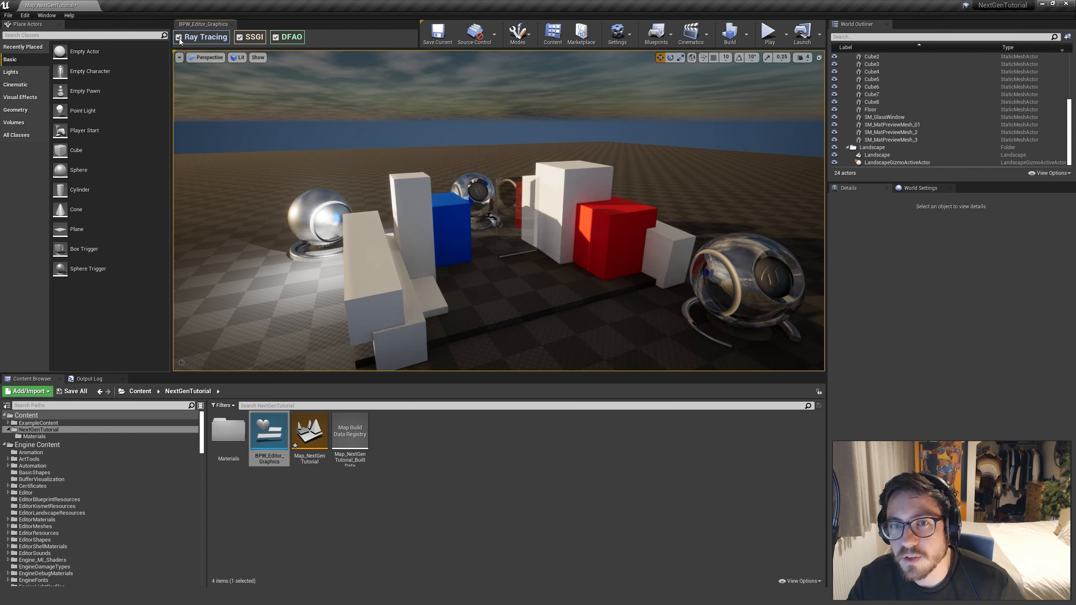
pyautogui.click(179, 39)
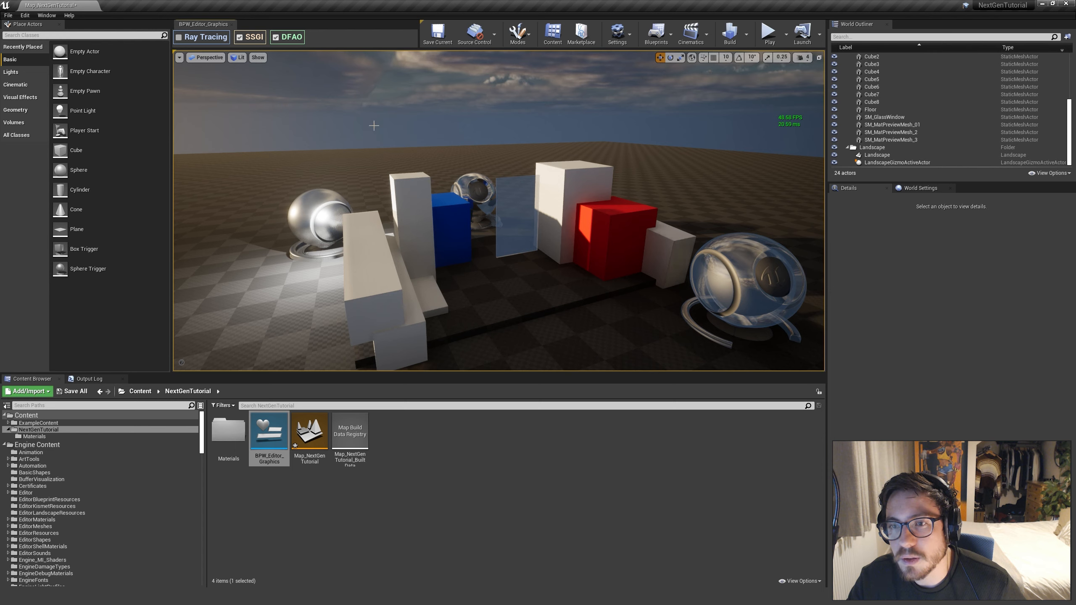
pyautogui.click(178, 38)
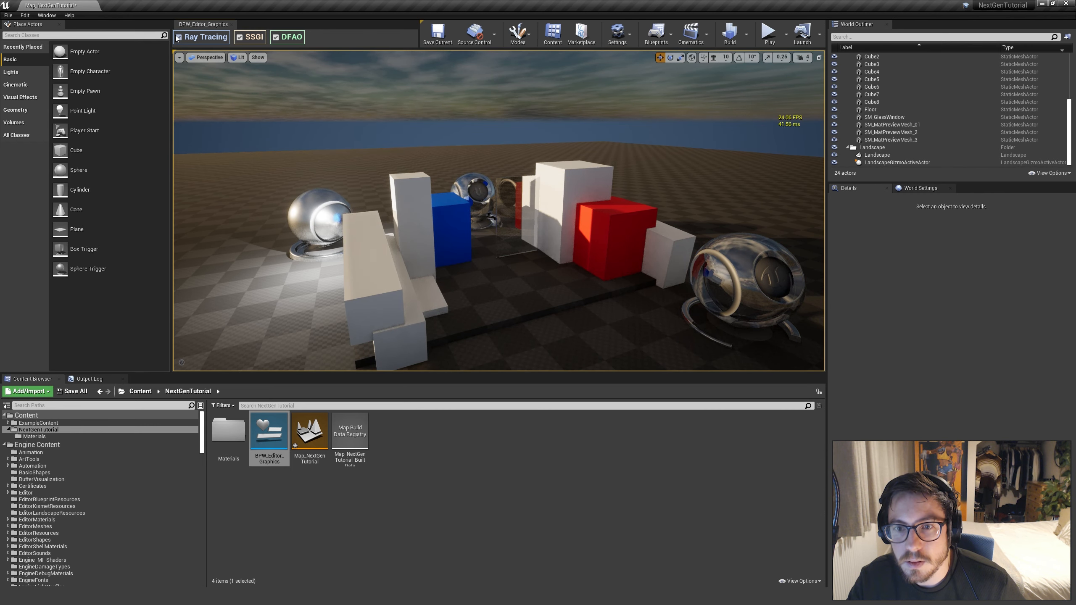
pyautogui.click(177, 39)
# Turn Ray Tracing on, view the scene from other angles, and switch it off and on once to recheck the sky
pyautogui.moveTo(339, 169); pyautogui.dragTo(341, 225, button='right')
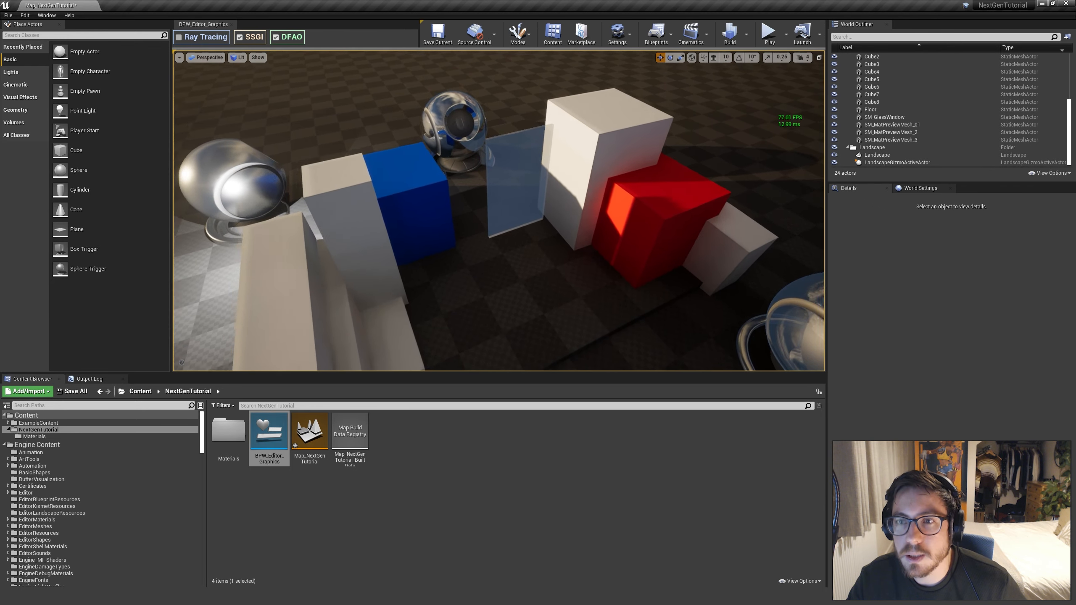
pyautogui.press('s')
pyautogui.moveTo(357, 112); pyautogui.dragTo(358, 64, button='right')
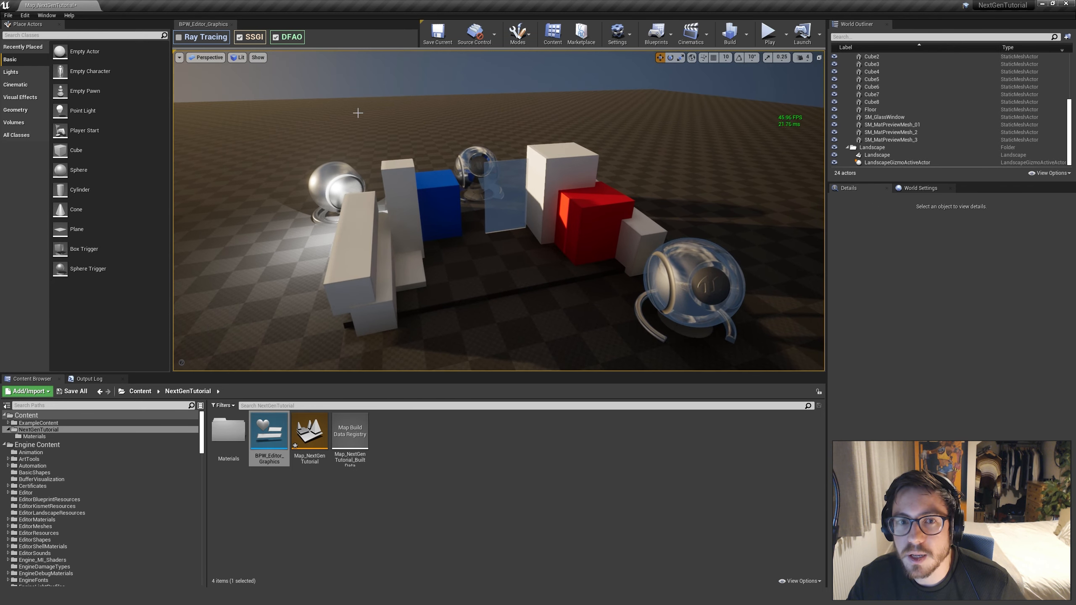
pyautogui.click(182, 37)
pyautogui.press('w')
pyautogui.moveTo(360, 140)
pyautogui.mouseDown(button='right')
pyautogui.moveTo(360, 114)
pyautogui.moveTo(458, 183)
pyautogui.moveTo(488, 181)
pyautogui.moveTo(500, 127)
pyautogui.moveTo(492, 167)
pyautogui.moveTo(454, 159)
pyautogui.mouseUp(button='right')
pyautogui.press('a')
pyautogui.press('w')
pyautogui.press('s')
pyautogui.press('d')
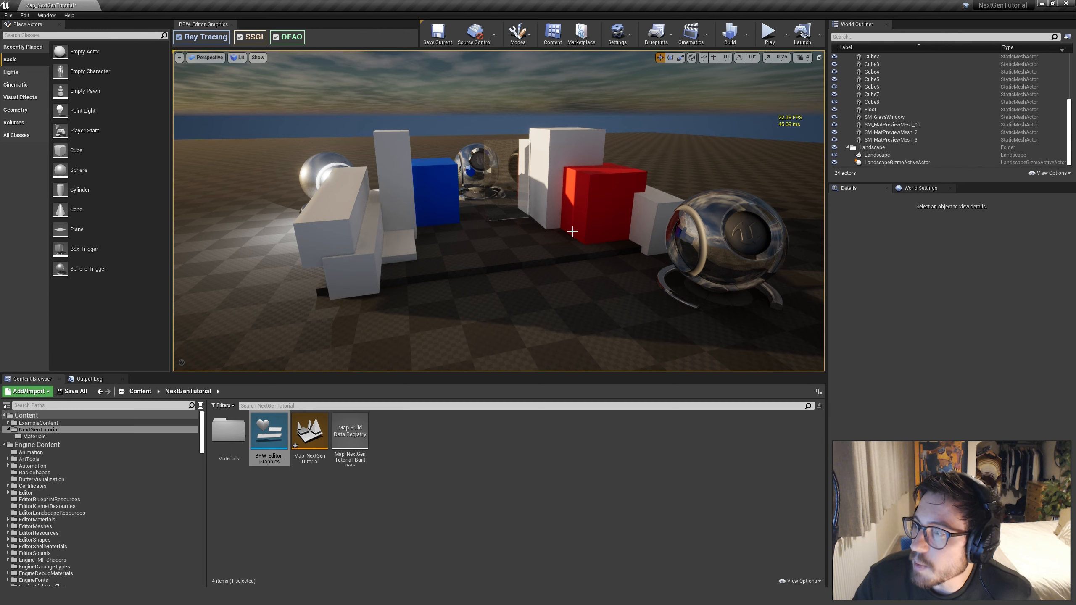
pyautogui.click(178, 38)
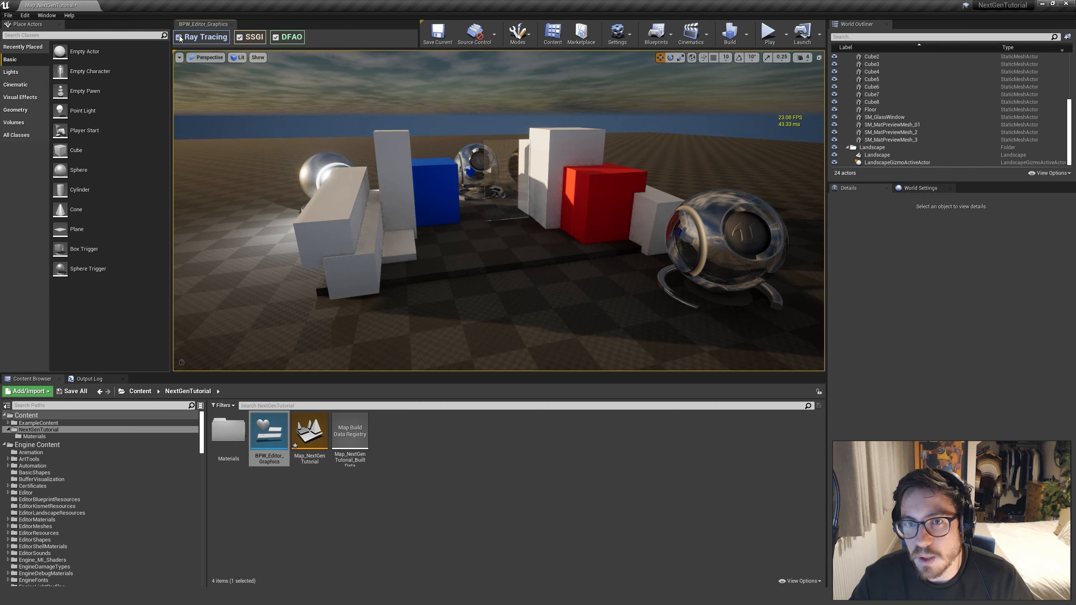
pyautogui.click(179, 38)
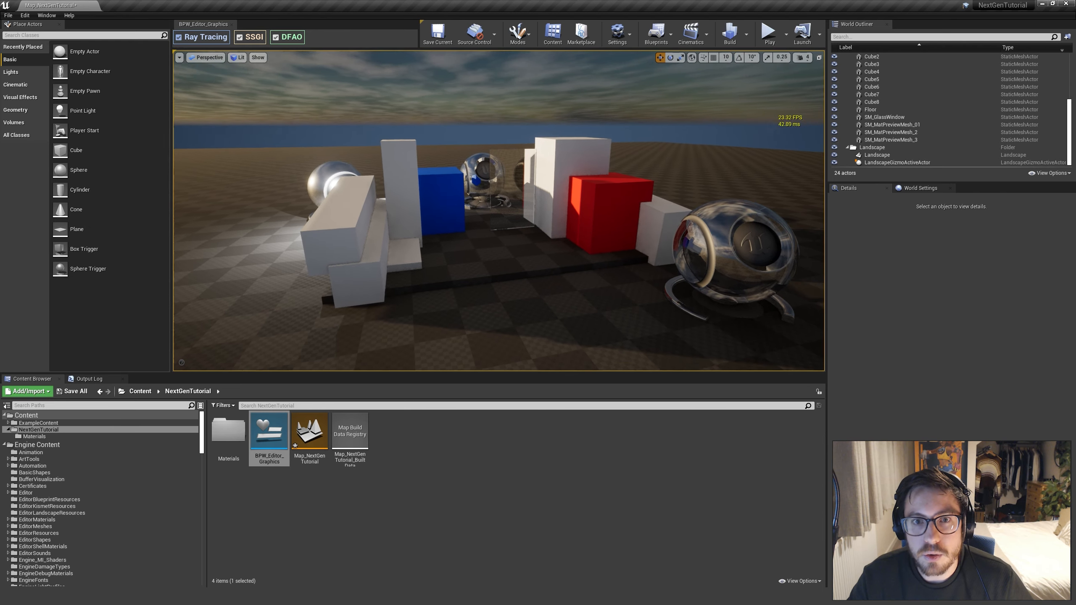
# Filter the World Outliner by "sky", hide SkyDomeMesh to check its effect on the sky, and delete it
pyautogui.moveTo(499, 211); pyautogui.dragTo(447, 231, button='right')
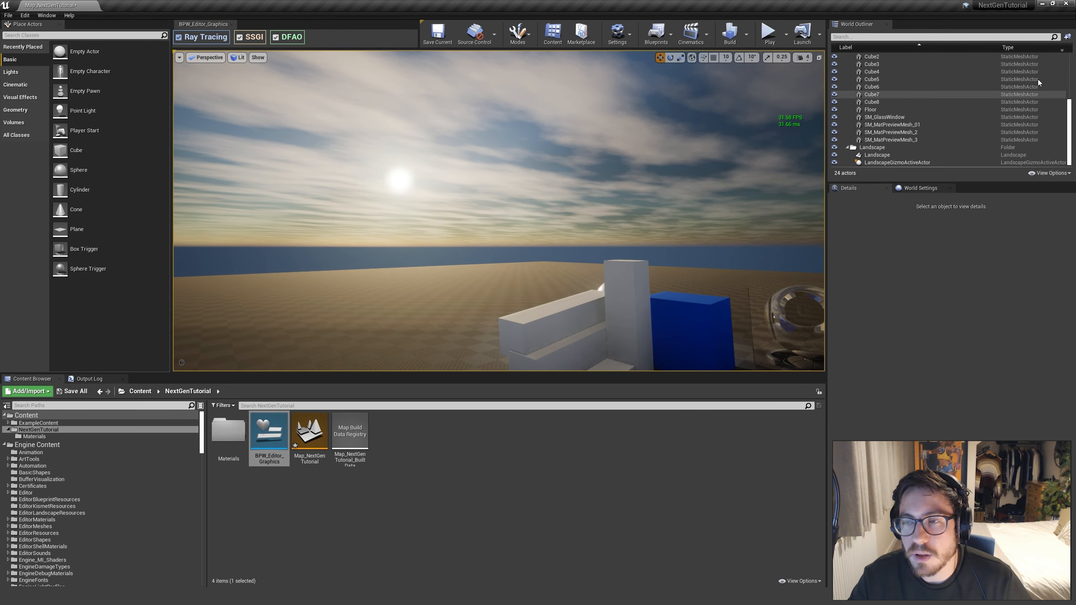
pyautogui.click(1010, 39)
pyautogui.write('sky')
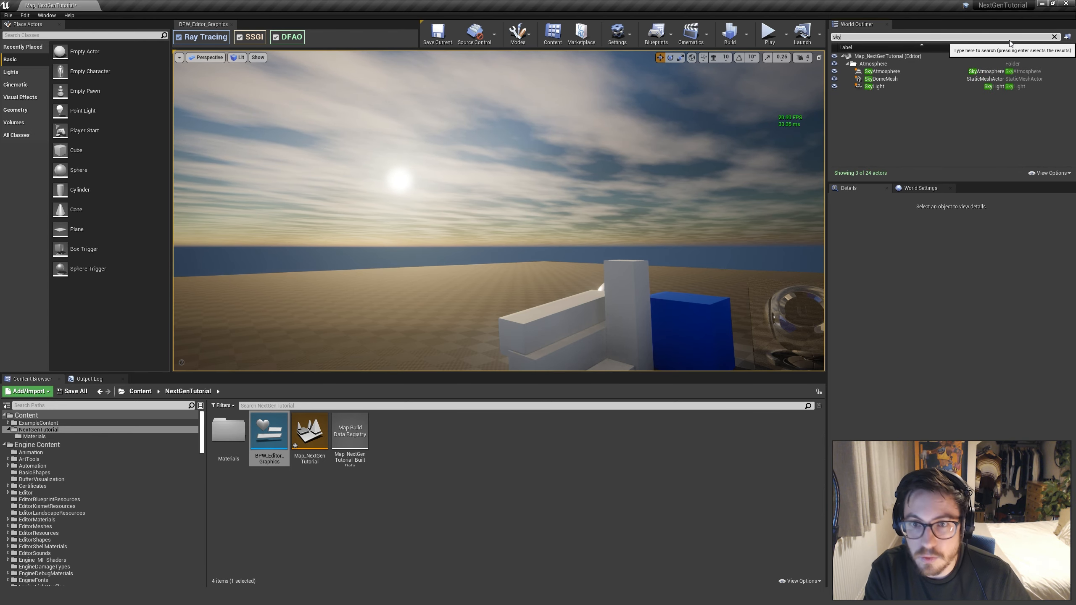
pyautogui.click(834, 79)
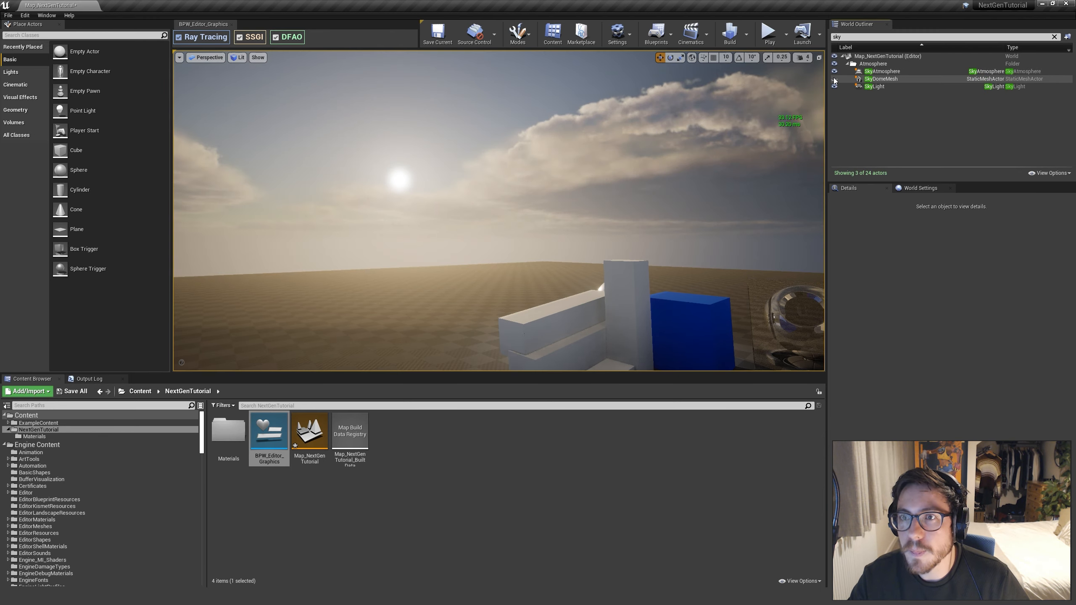
pyautogui.click(896, 80)
pyautogui.press('Delete')
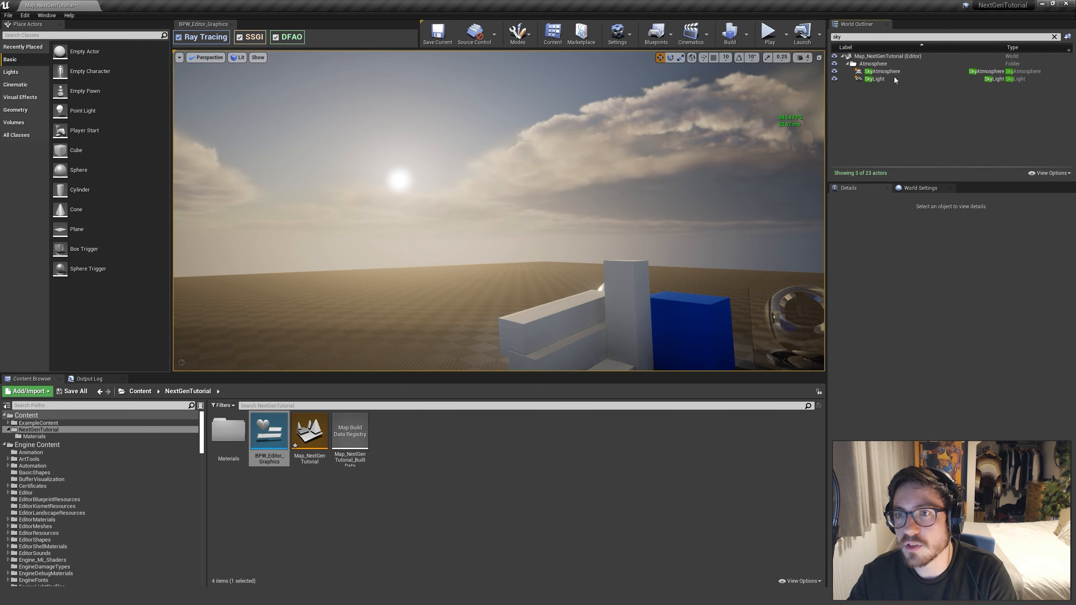
# Toggle Ray Tracing off and on twice to compare the sky and glass window without the sky dome
pyautogui.moveTo(614, 191)
pyautogui.mouseDown(button='right')
pyautogui.moveTo(742, 297)
pyautogui.moveTo(771, 221)
pyautogui.mouseUp(button='right')
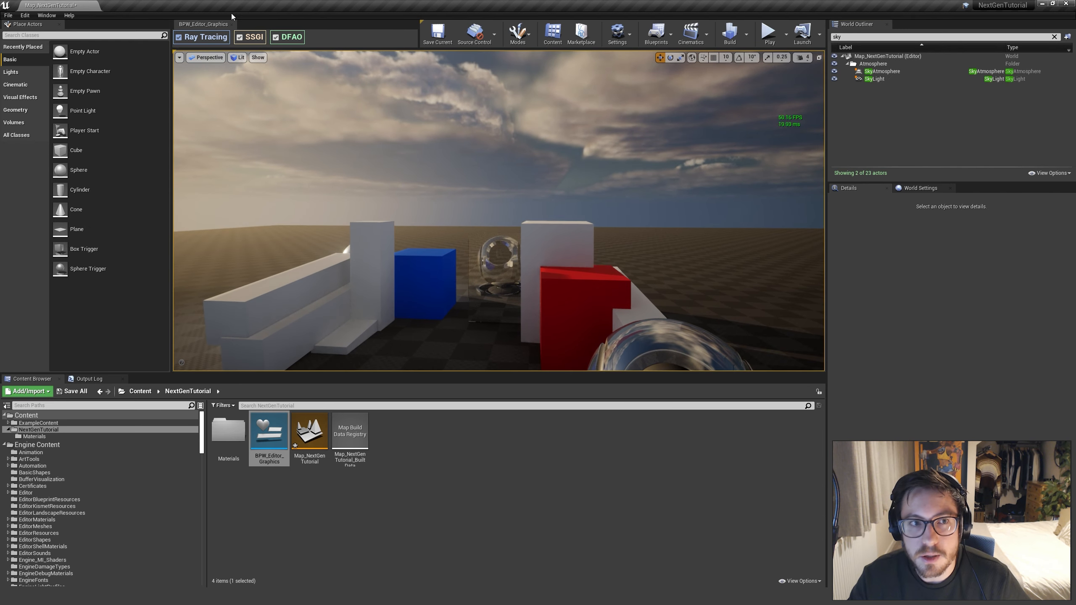
pyautogui.click(179, 37)
pyautogui.click(181, 39)
pyautogui.click(181, 39)
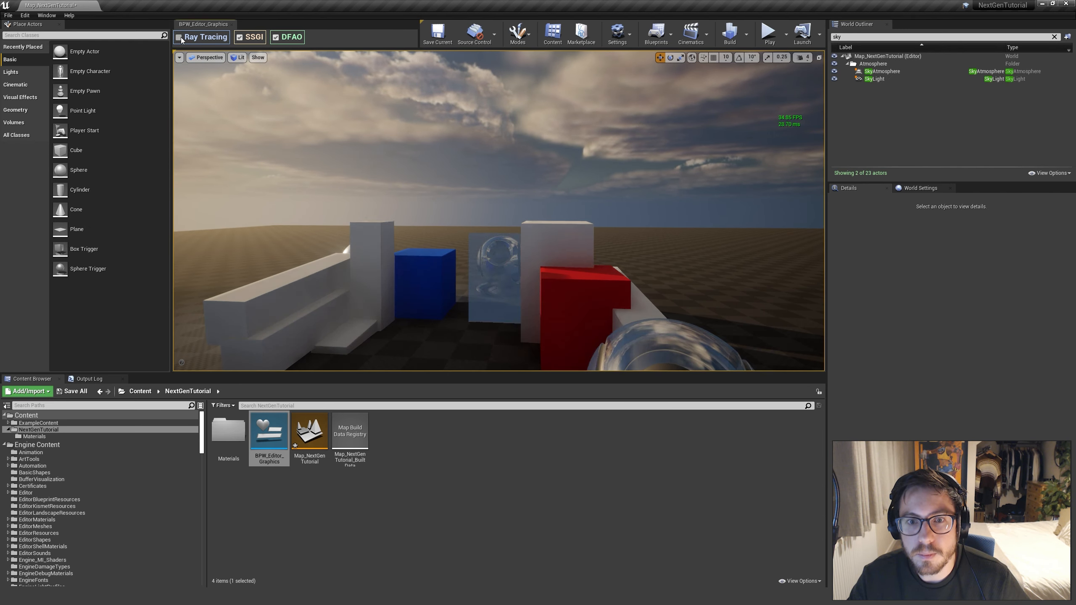
pyautogui.click(181, 38)
# Toggle Ray Tracing off and on three times to compare reflections and translucency across the whole block arrangement from a wider view
pyautogui.moveTo(382, 179)
pyautogui.mouseDown(button='right')
pyautogui.moveTo(483, 280)
pyautogui.moveTo(458, 238)
pyautogui.moveTo(441, 239)
pyautogui.moveTo(470, 244)
pyautogui.mouseUp(button='right')
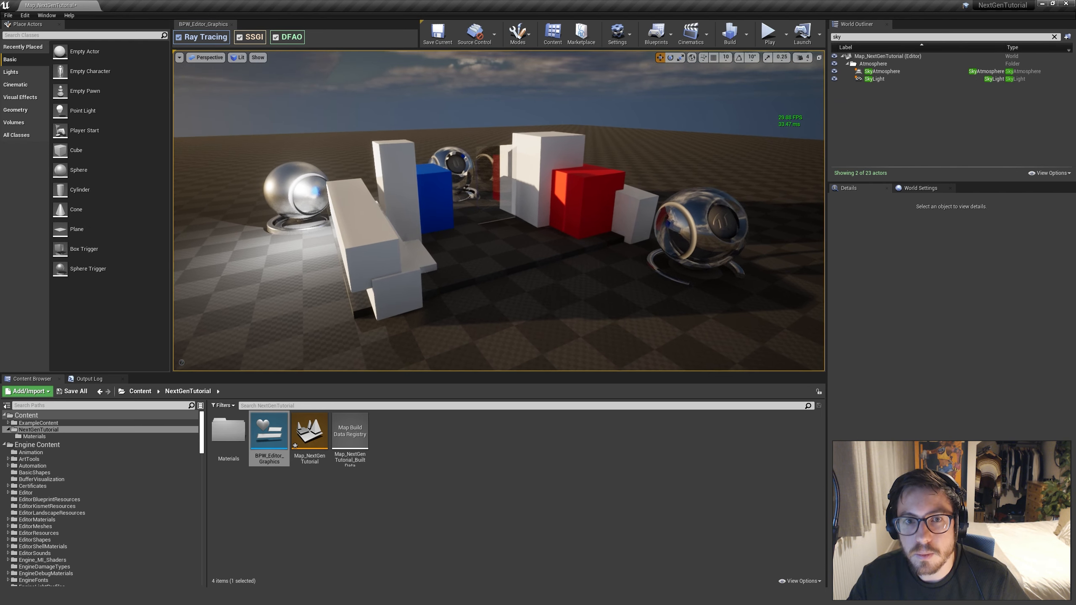
pyautogui.click(181, 39)
pyautogui.click(181, 39)
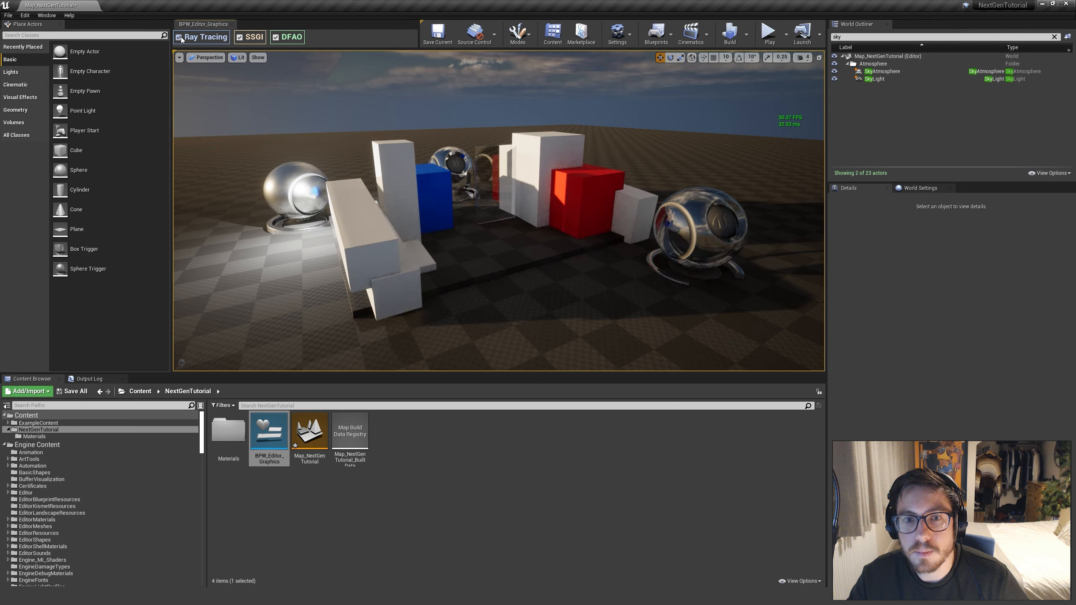
pyautogui.click(180, 39)
pyautogui.click(181, 39)
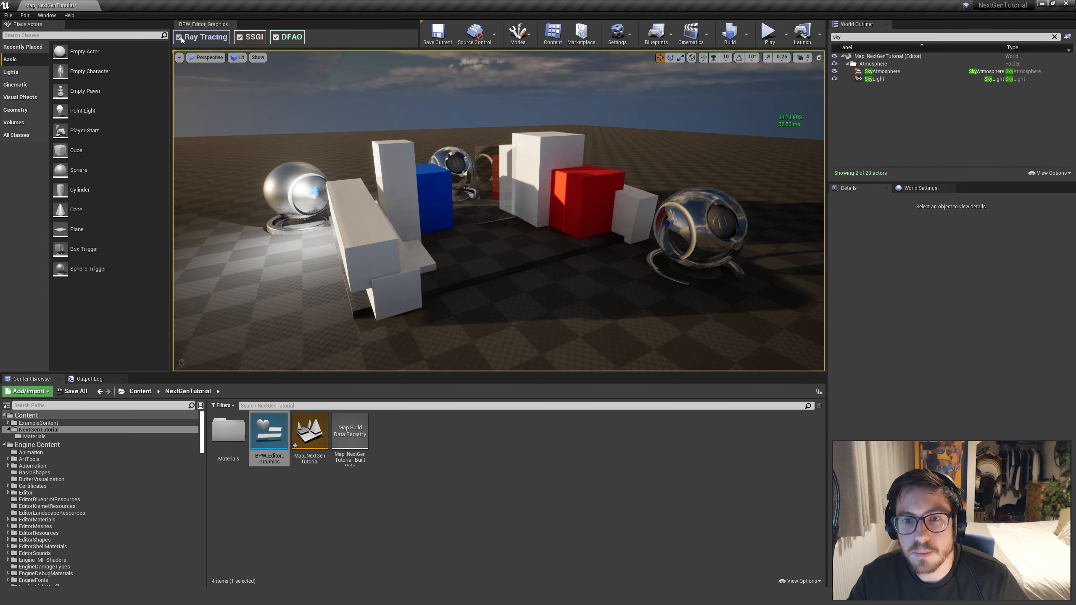
pyautogui.click(181, 39)
pyautogui.click(181, 38)
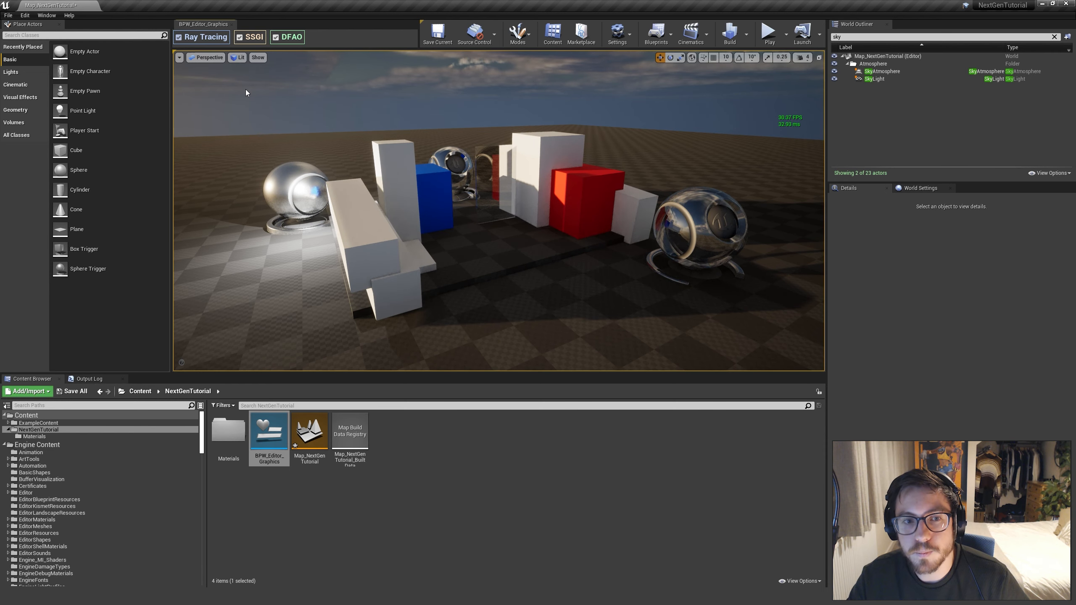
pyautogui.moveTo(243, 89); pyautogui.dragTo(238, 82, button='right')
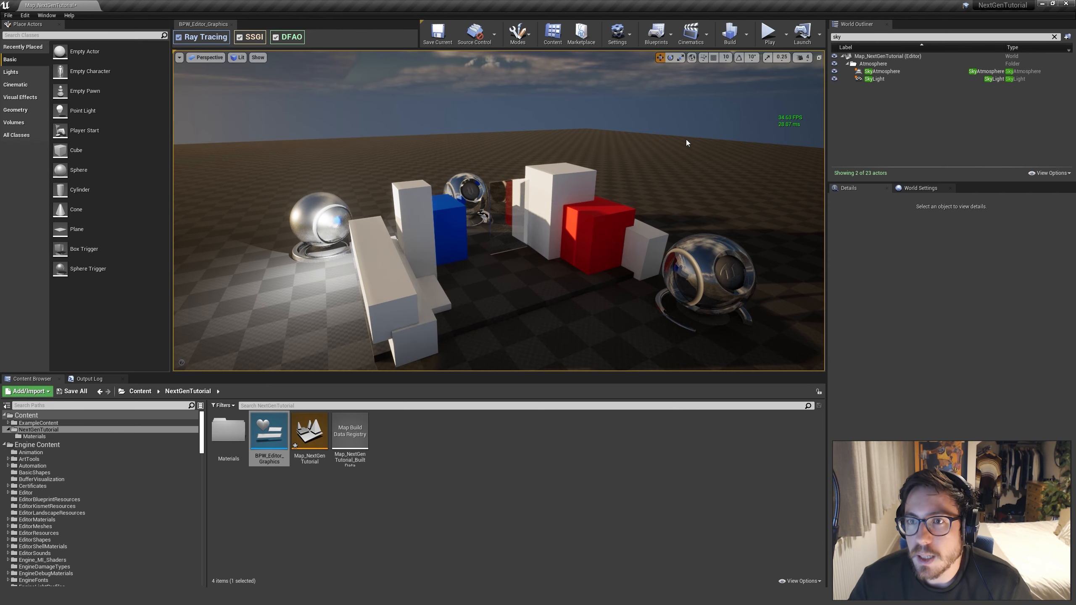
pyautogui.moveTo(686, 143); pyautogui.dragTo(684, 164, button='right')
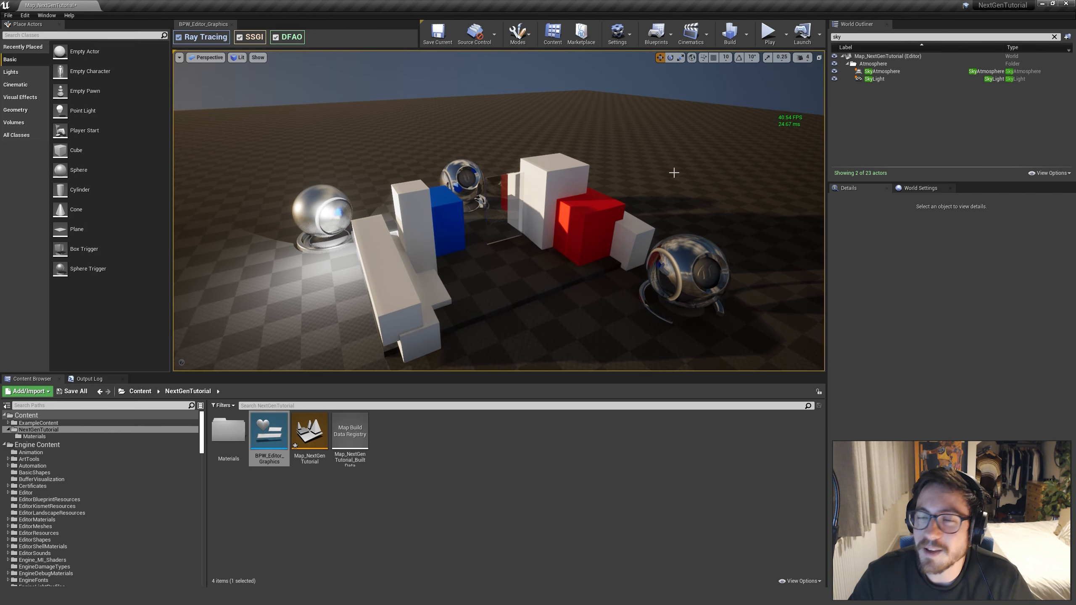